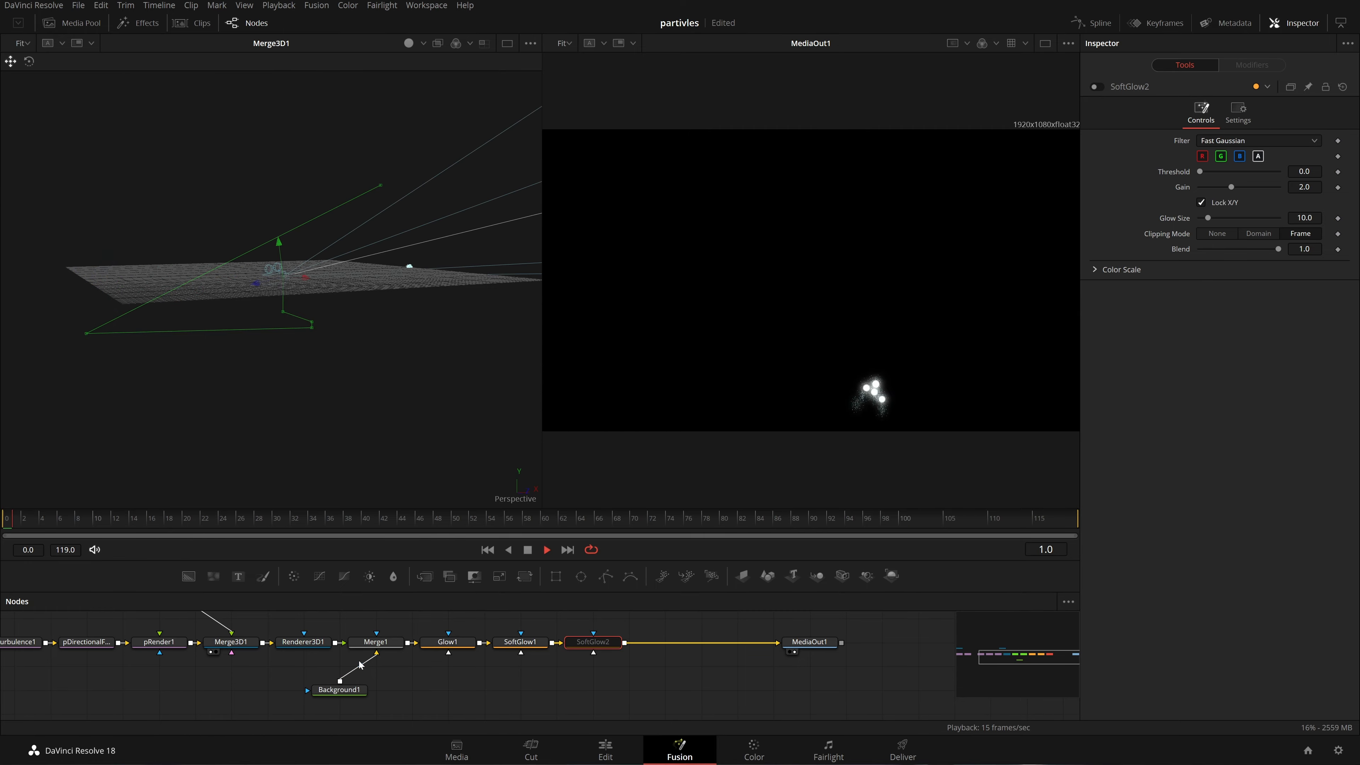
# Examine the finished particle composition's node tree and the pSpawn1 style settings during playback
pyautogui.moveTo(14, 616); pyautogui.dragTo(432, 662)
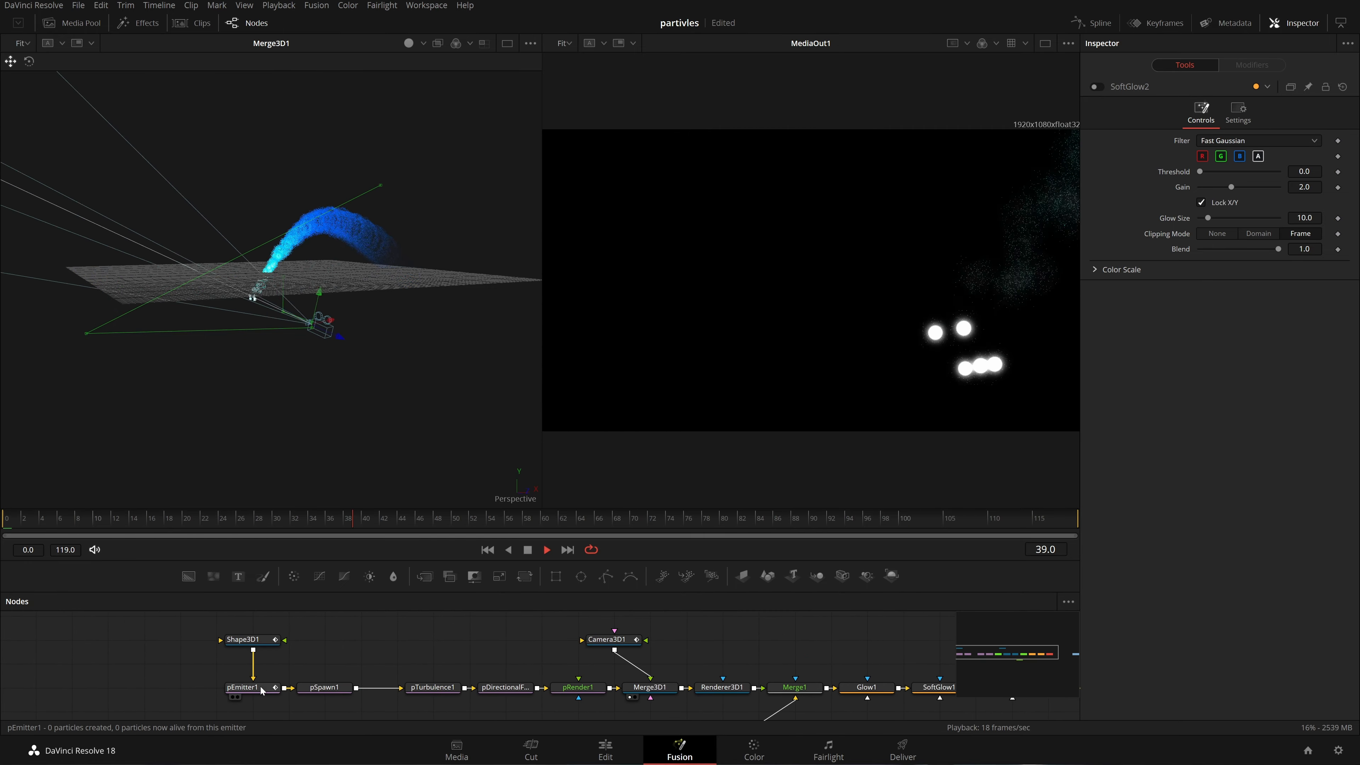
pyautogui.click(338, 691)
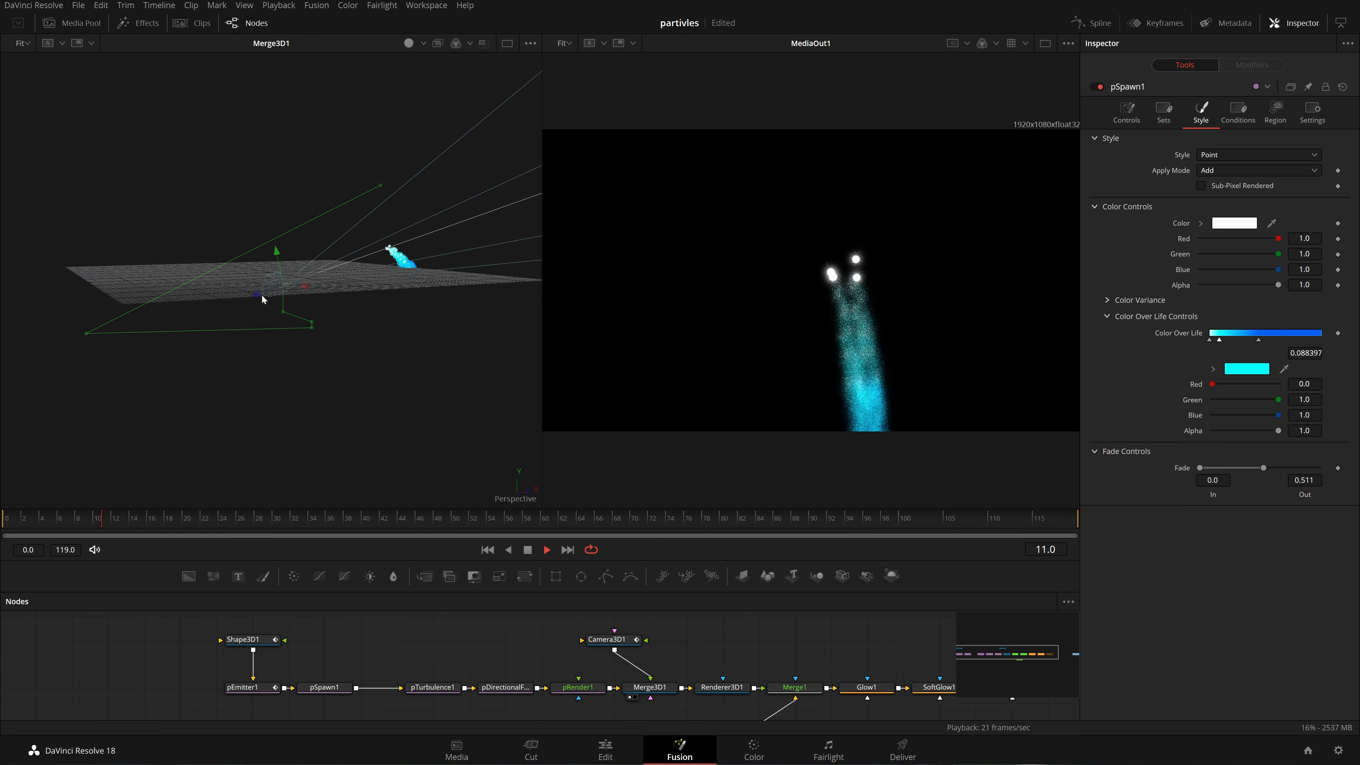
pyautogui.click(547, 550)
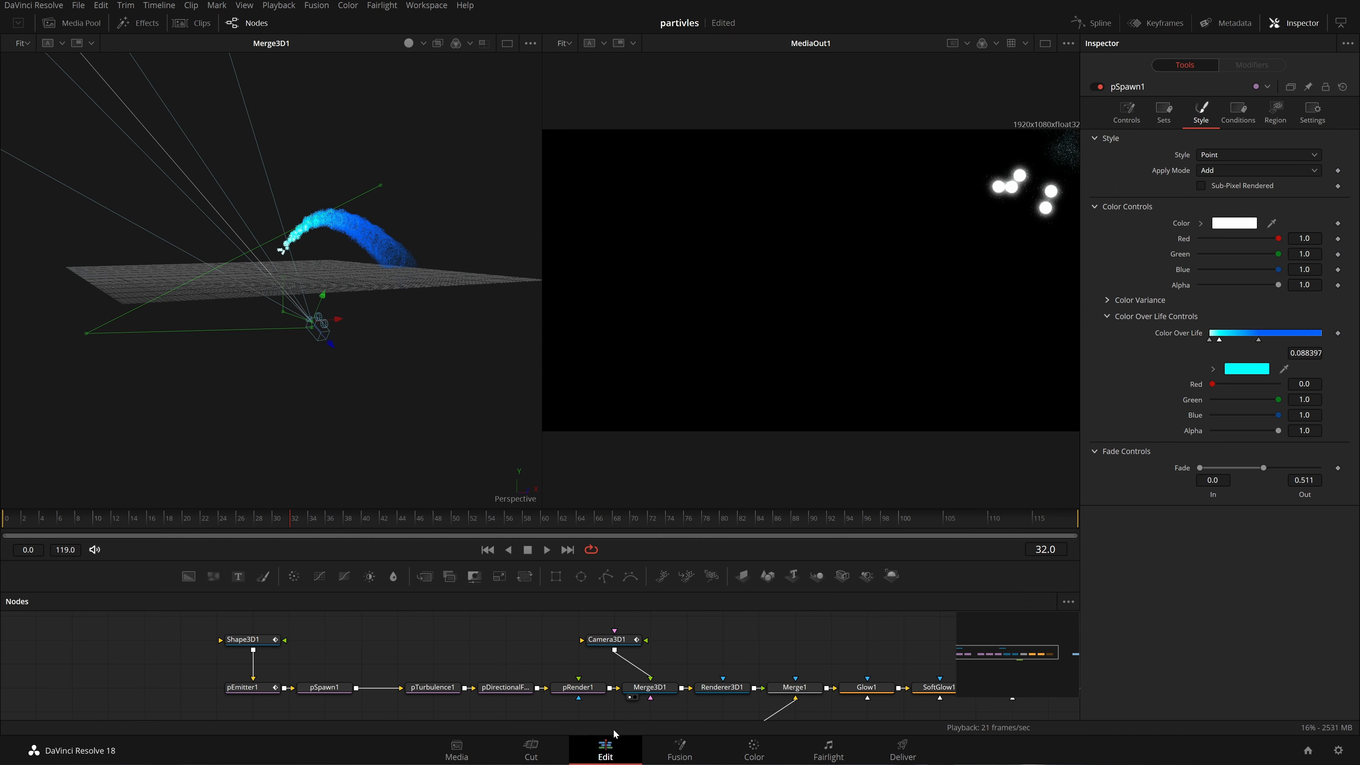
# Add a Fusion Composition clip at the start of the empty Timeline 2 and open it on the Fusion page
pyautogui.click(605, 750)
pyautogui.doubleClick(185, 78)
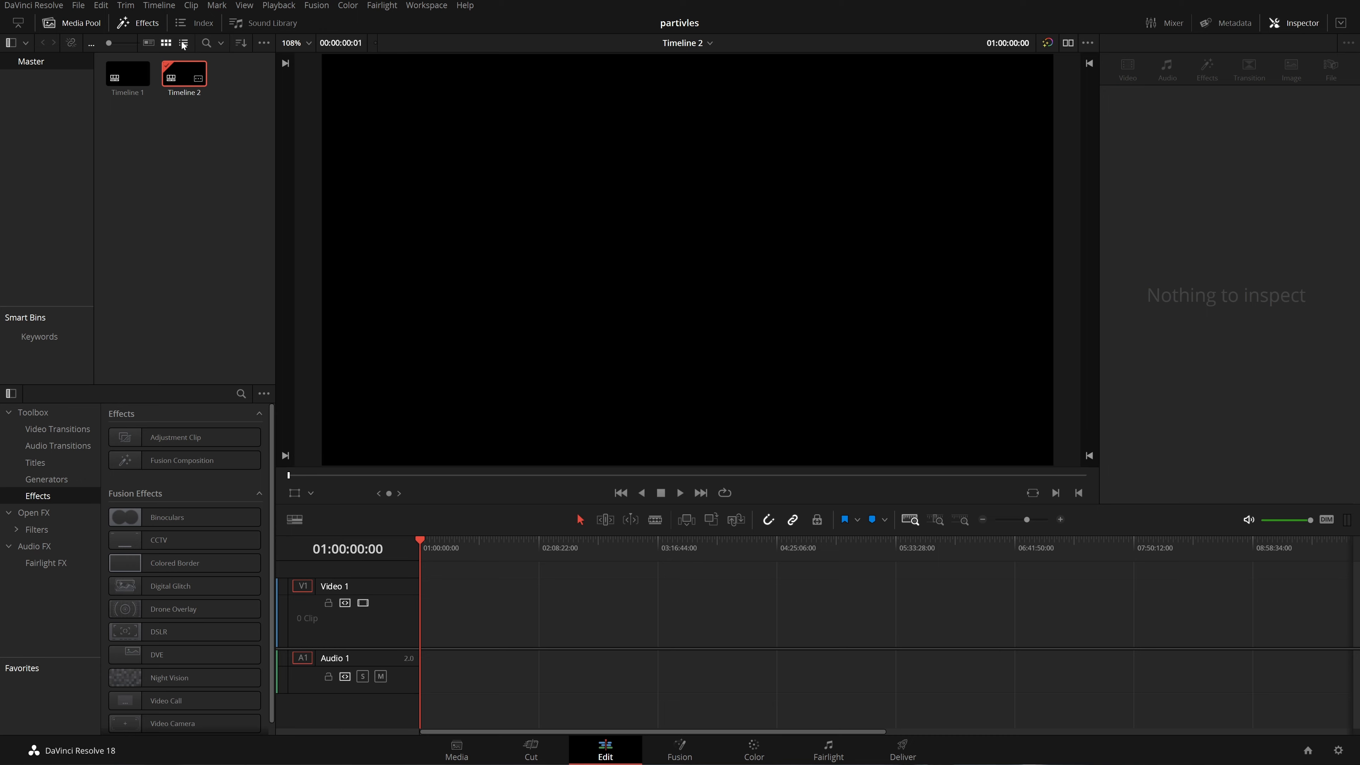
pyautogui.click(1340, 749)
pyautogui.click(881, 649)
pyautogui.click(183, 341)
pyautogui.moveTo(147, 465); pyautogui.dragTo(421, 633)
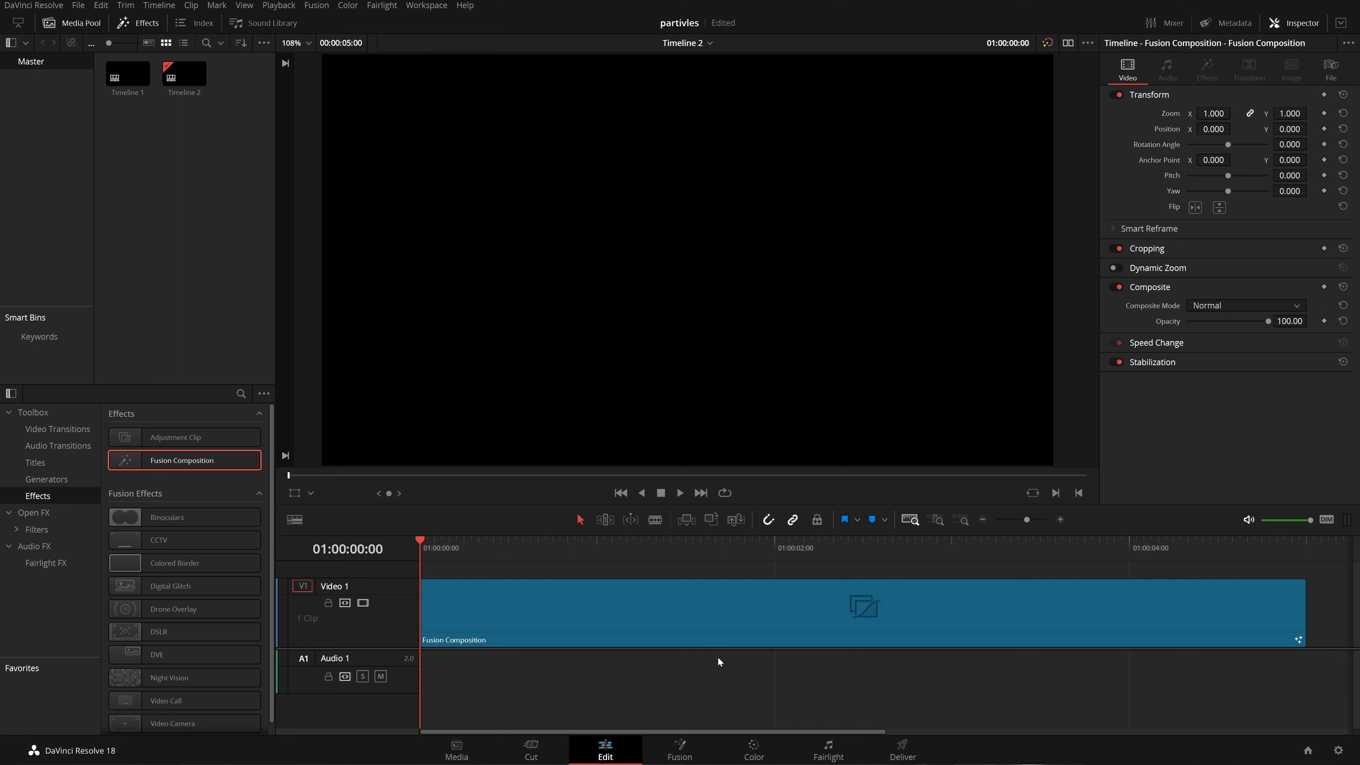
pyautogui.click(685, 745)
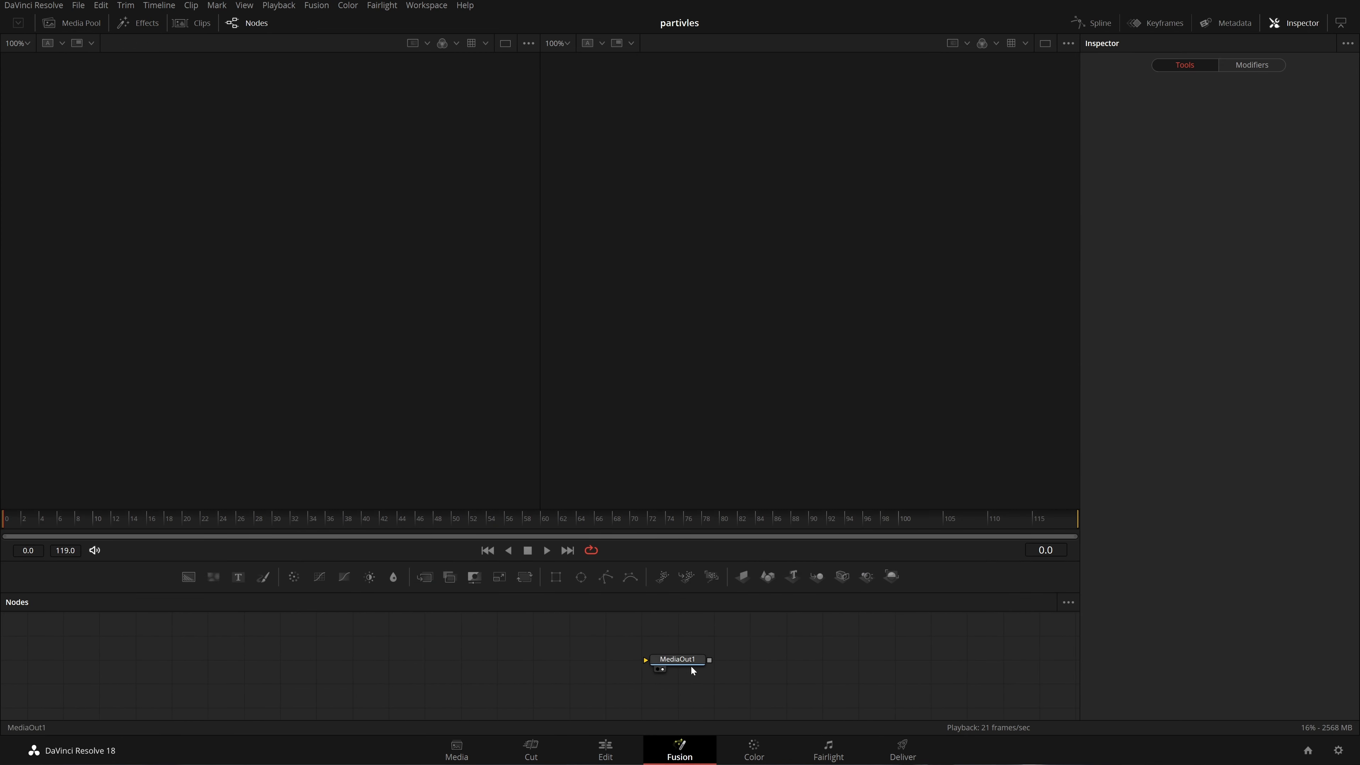
# Switch to a single viewer and add a pEmitter node connected to a pRender node, leaving space between them and before MediaOut1
pyautogui.moveTo(685, 663); pyautogui.dragTo(821, 643)
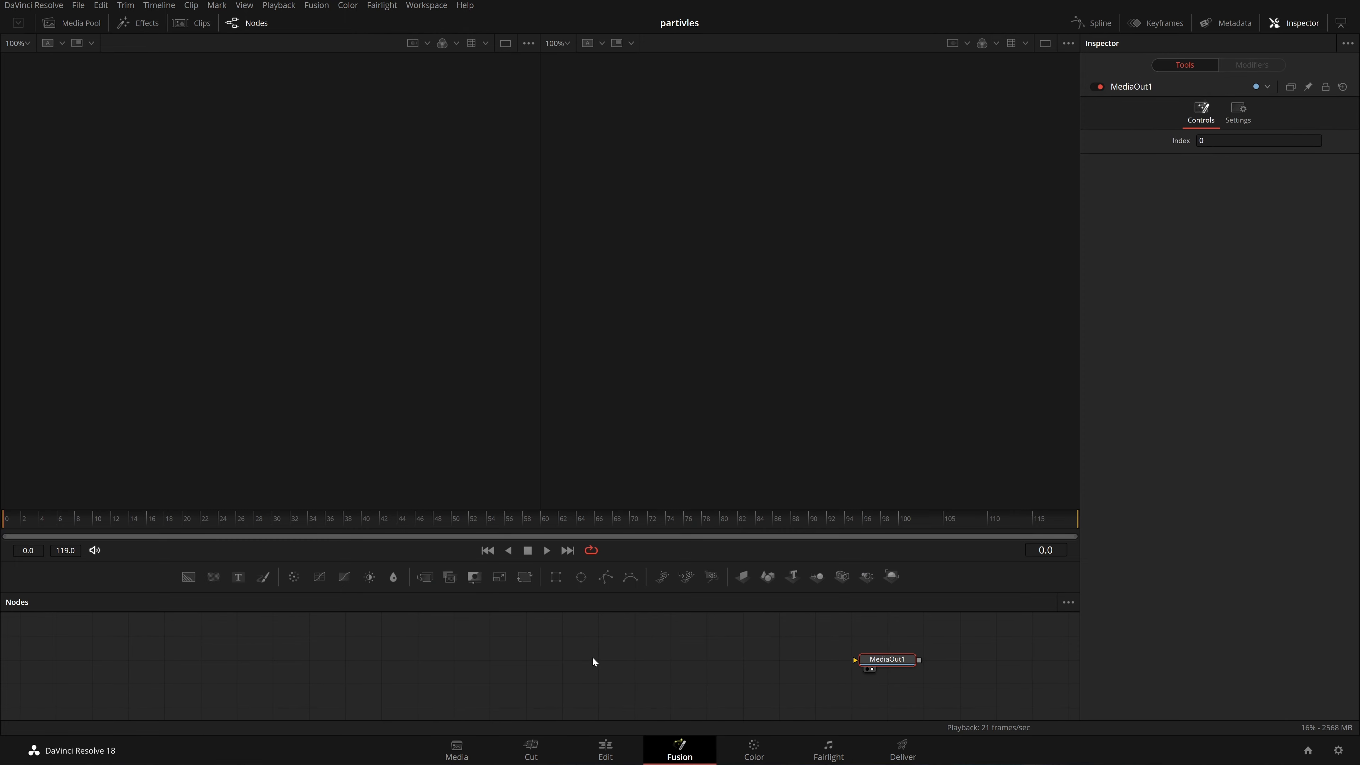
pyautogui.click(1041, 44)
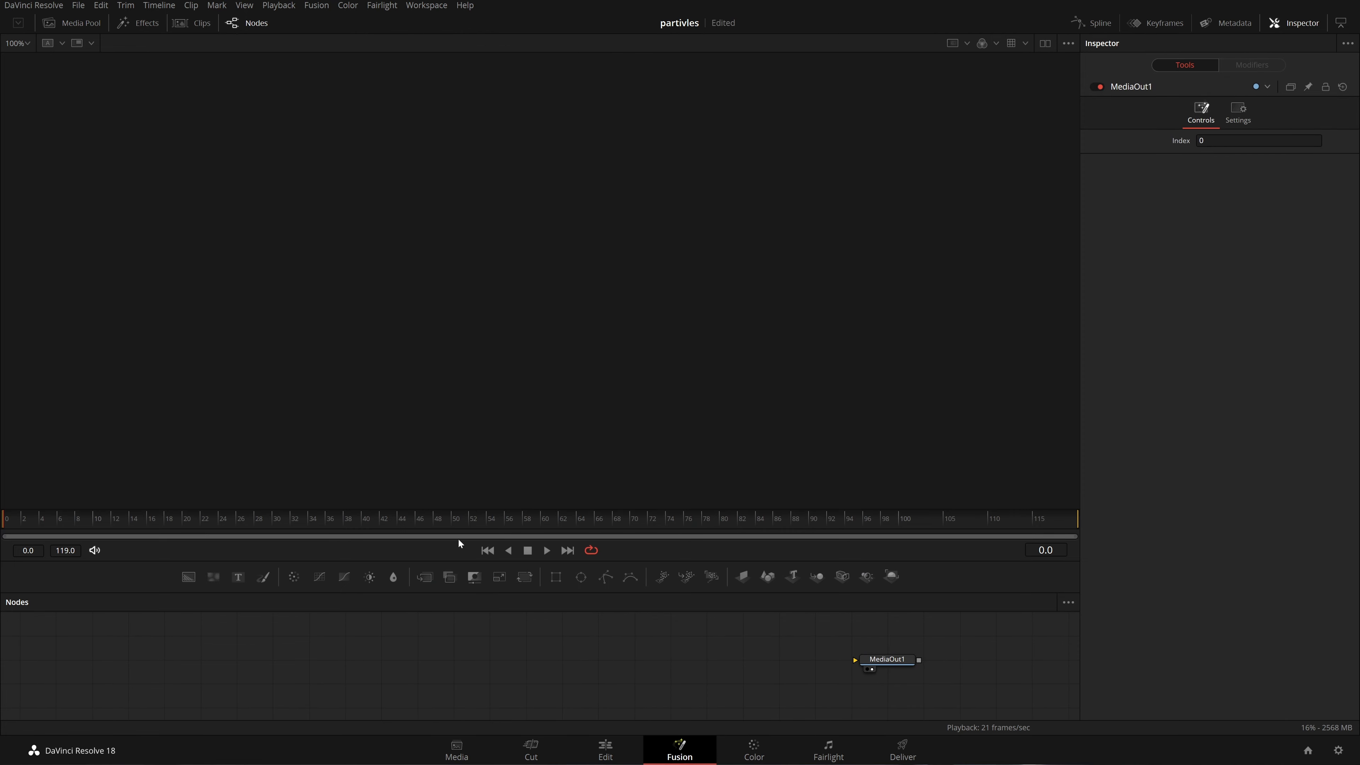
pyautogui.moveTo(662, 577); pyautogui.dragTo(328, 676)
pyautogui.click(712, 577)
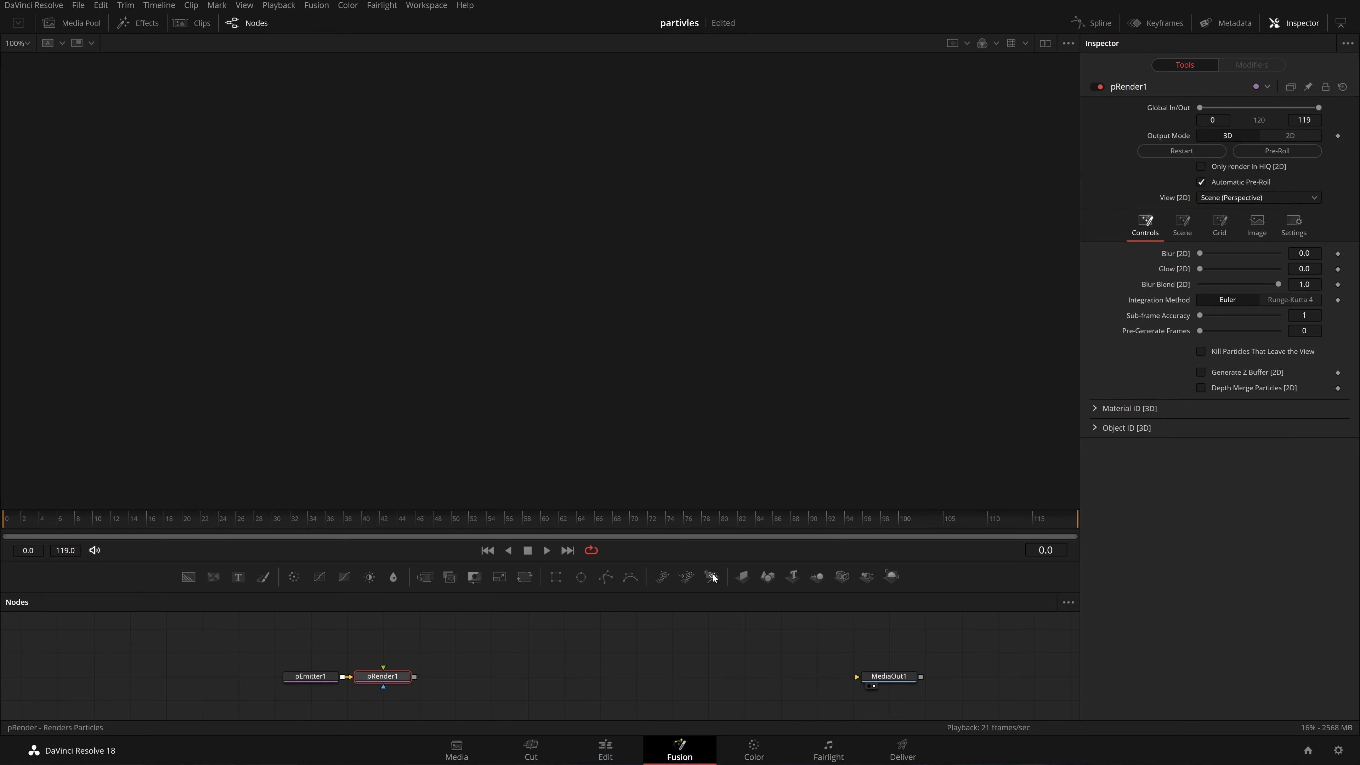
pyautogui.moveTo(407, 677); pyautogui.dragTo(482, 678)
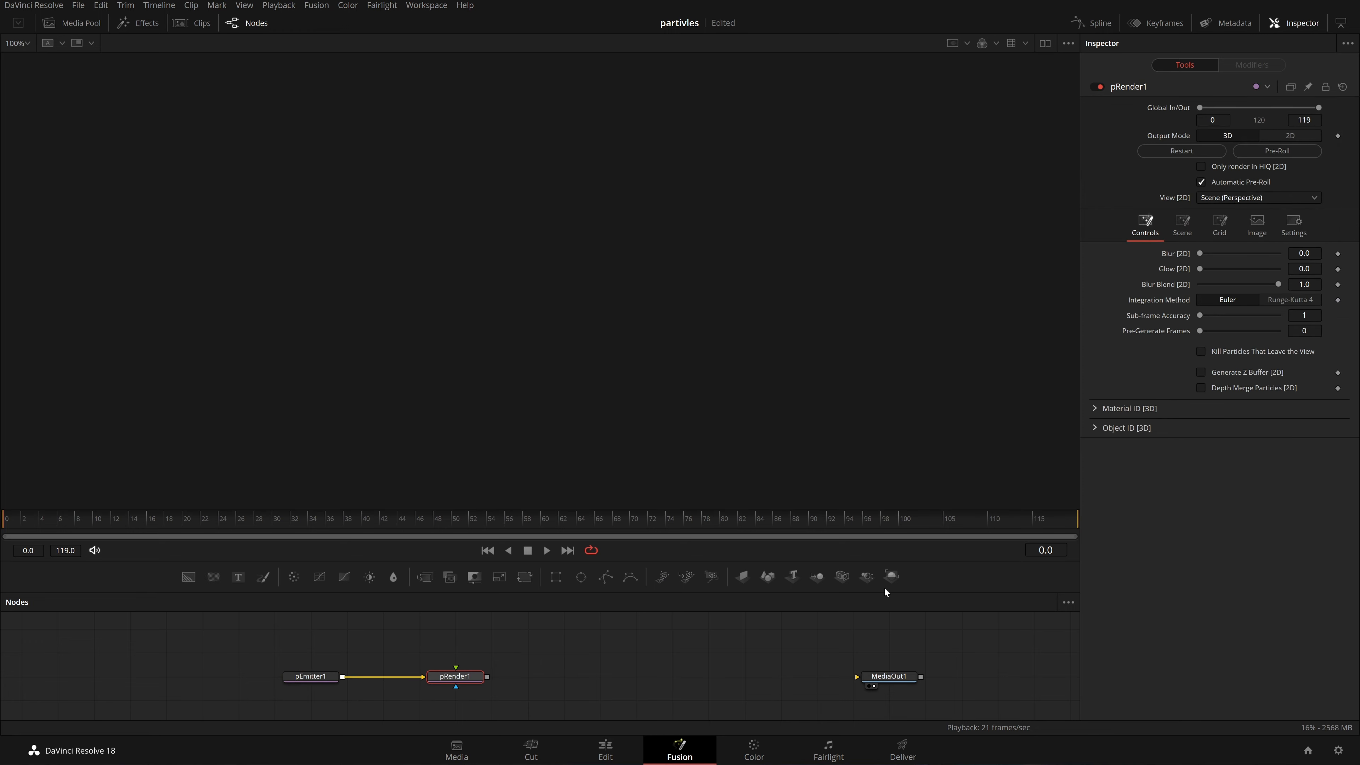
pyautogui.rightClick(937, 575)
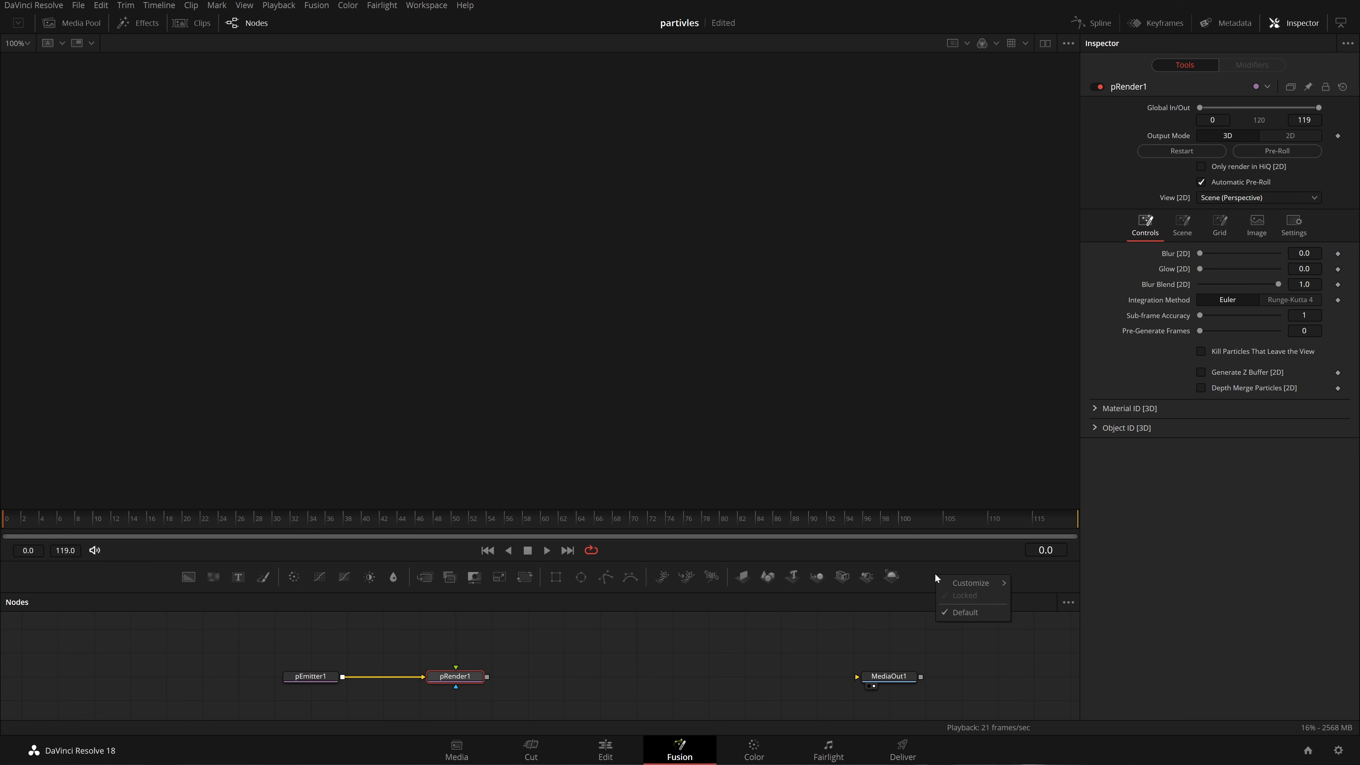
pyautogui.click(971, 614)
pyautogui.rightClick(969, 576)
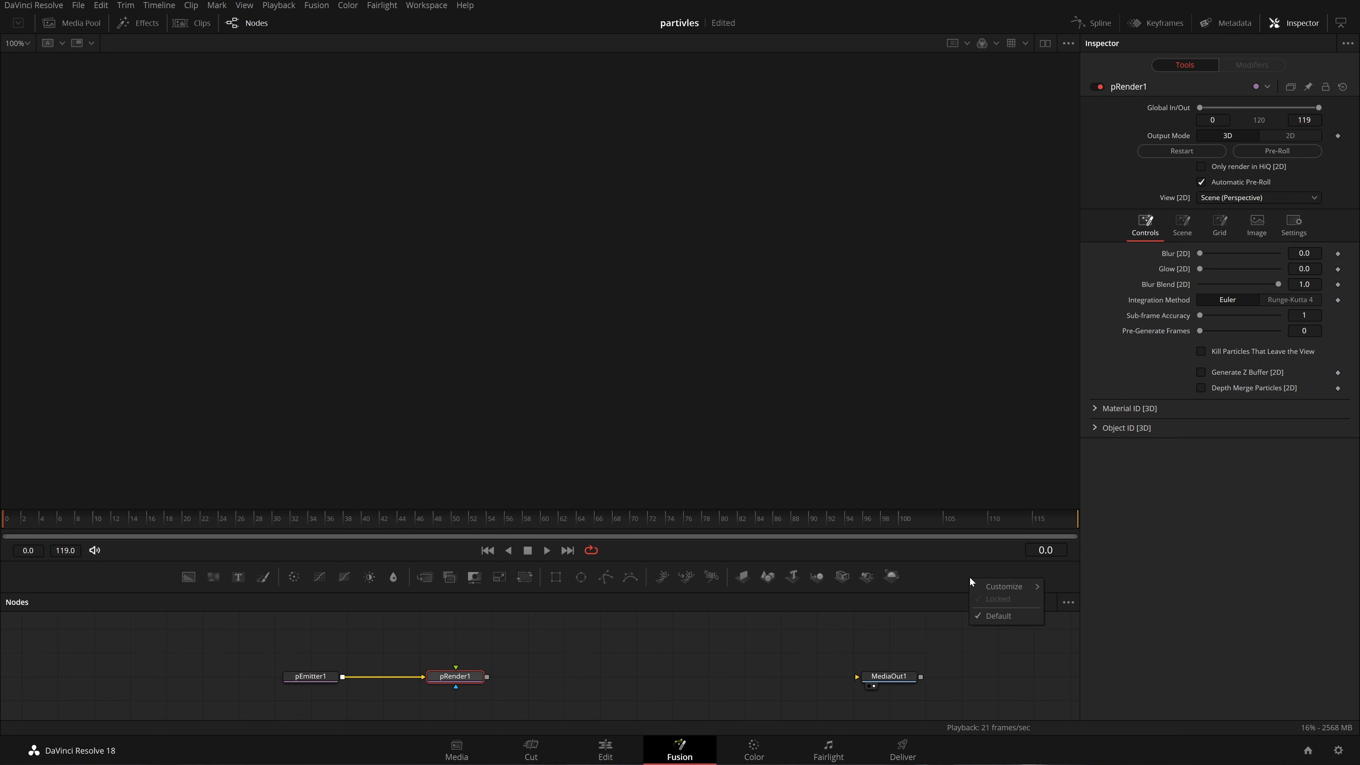
pyautogui.click(855, 637)
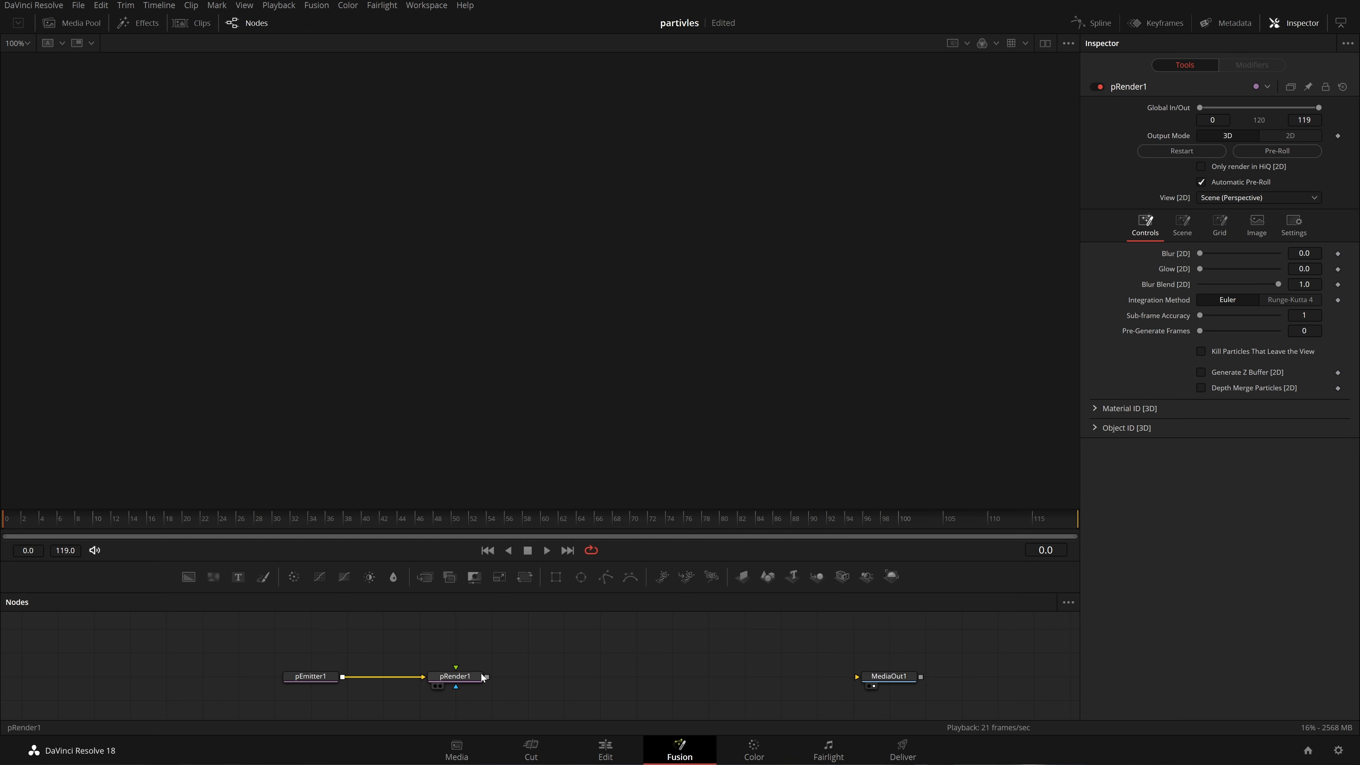
# Display pRender1 in the viewer and add a Renderer3D node after it in the node chain
pyautogui.press('1')
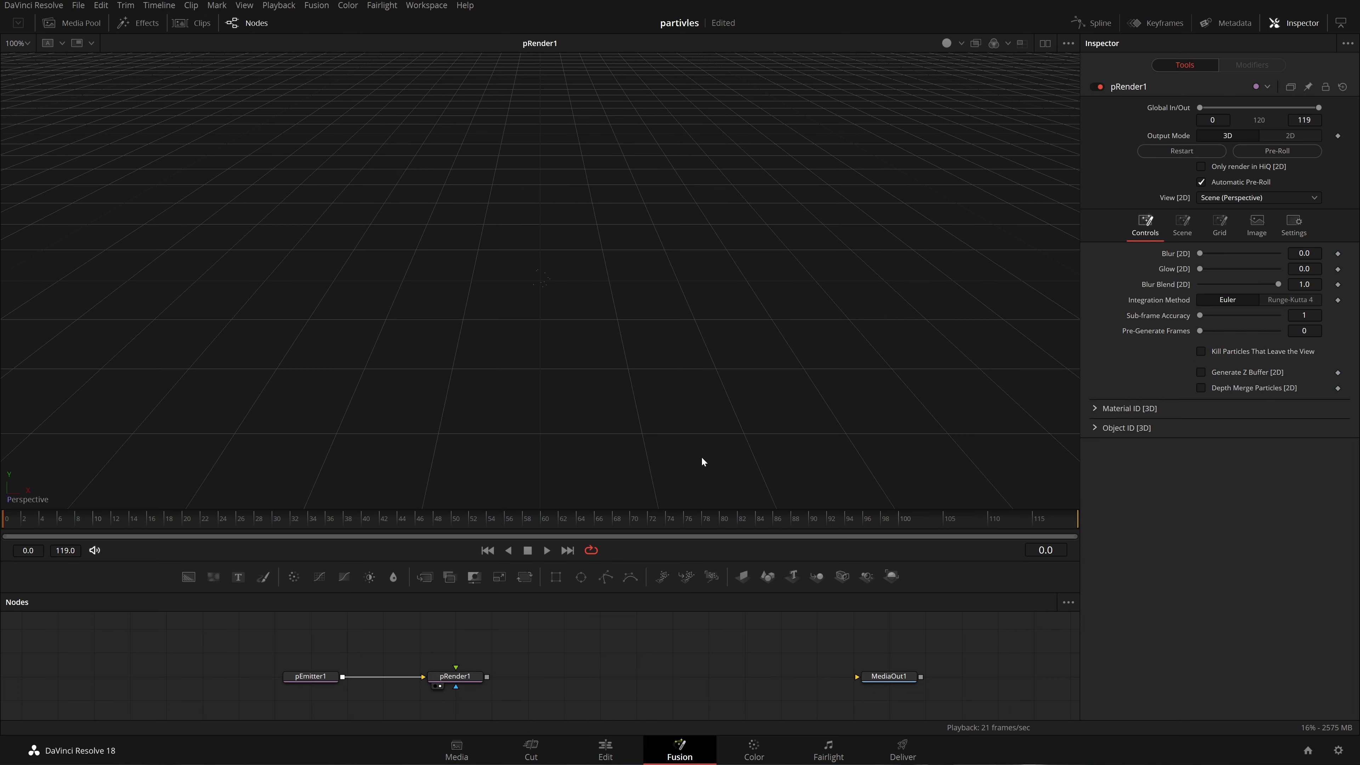
pyautogui.click(463, 679)
pyautogui.moveTo(585, 266); pyautogui.dragTo(467, 677)
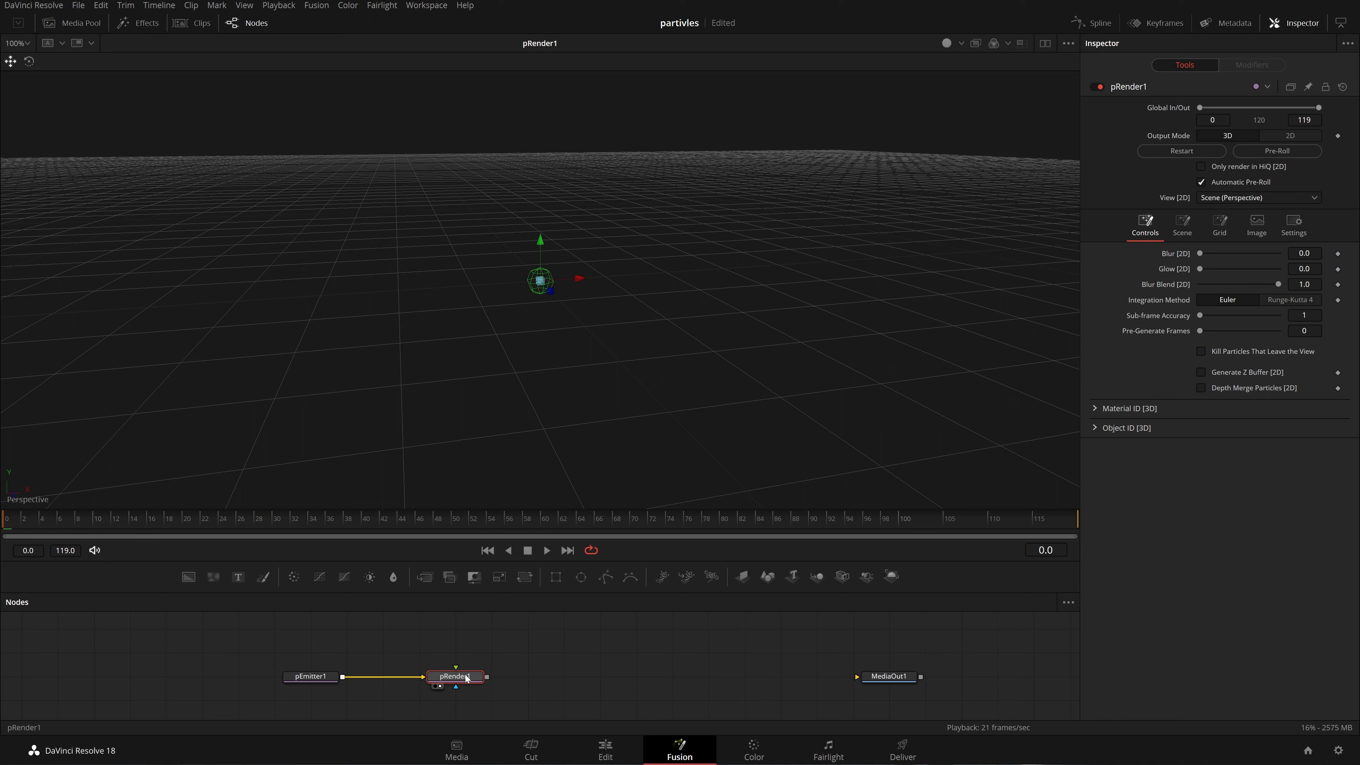
pyautogui.click(891, 577)
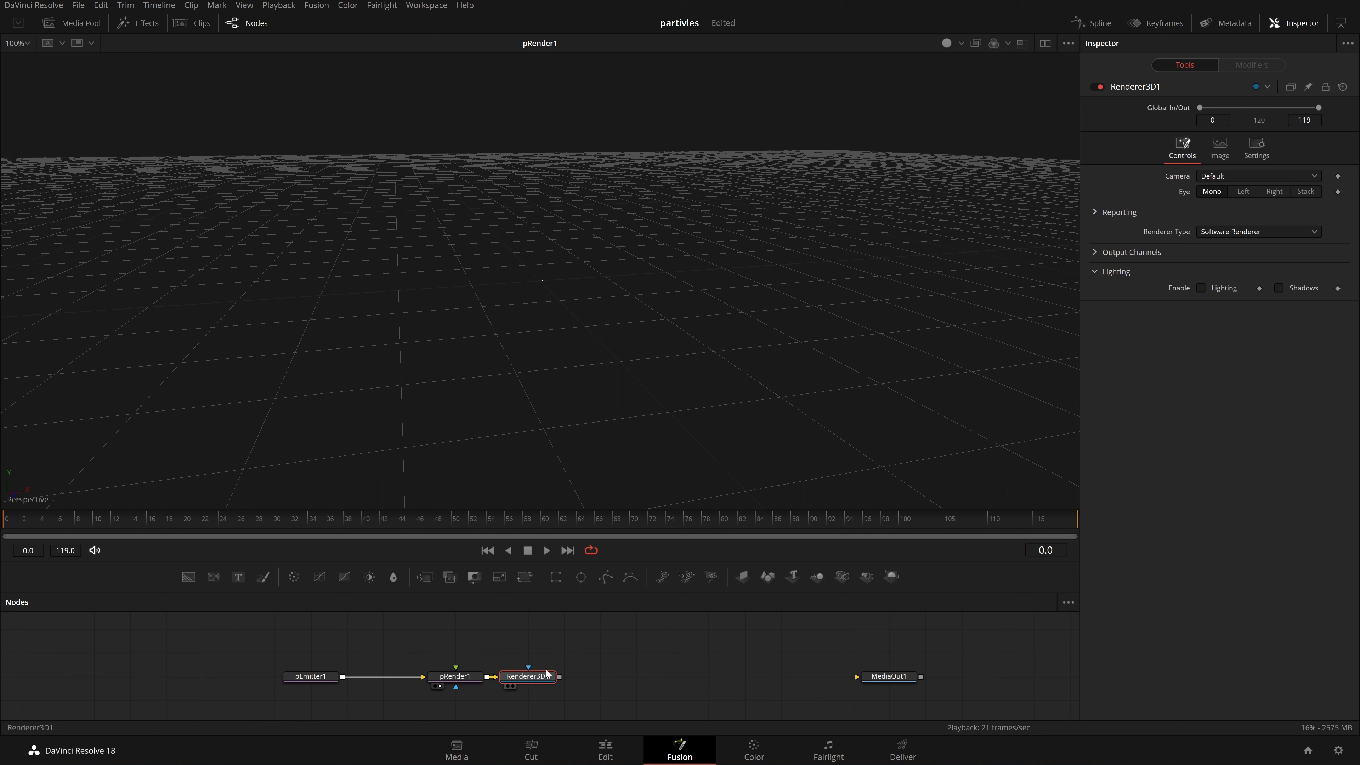
pyautogui.moveTo(609, 683); pyautogui.dragTo(554, 685)
pyautogui.moveTo(515, 670); pyautogui.dragTo(423, 651)
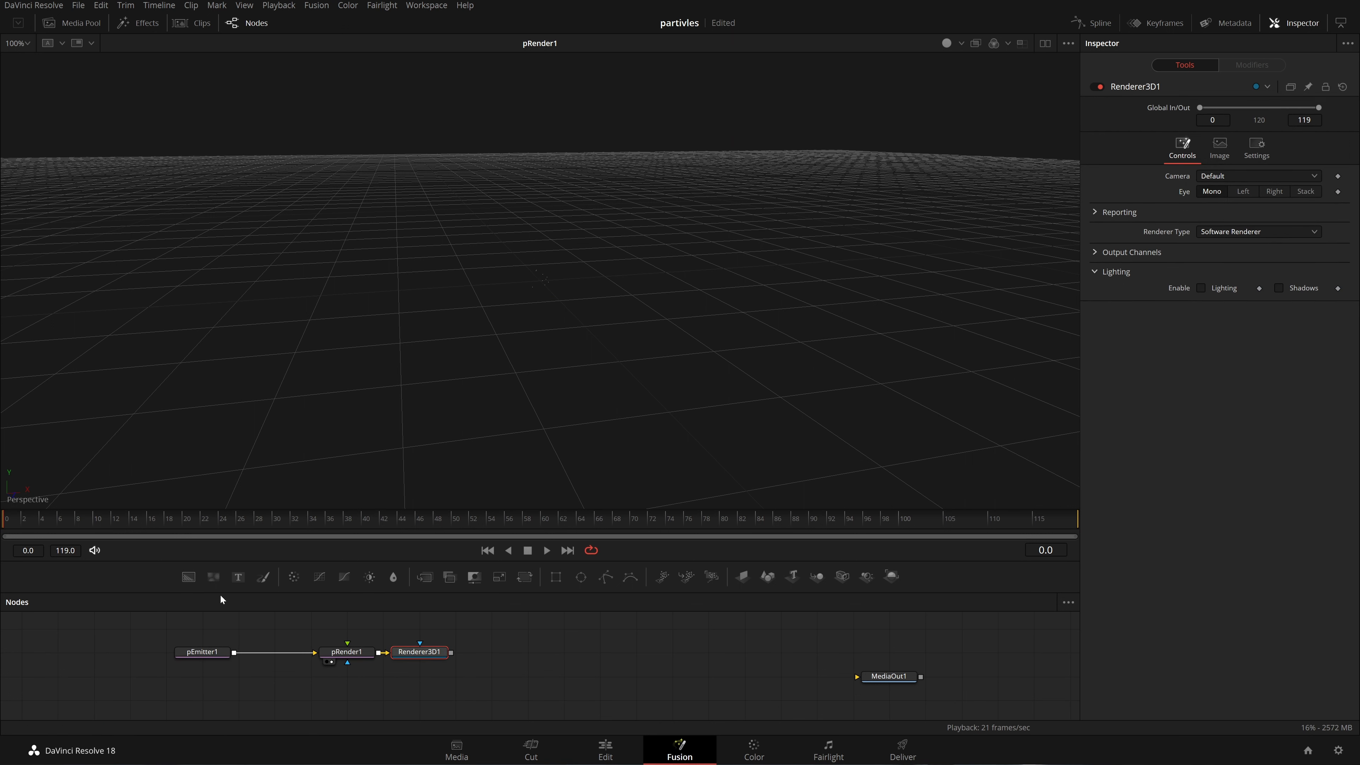
# Merge Renderer3D1 over a new Background node and connect Merge1 to MediaOut1
pyautogui.click(189, 577)
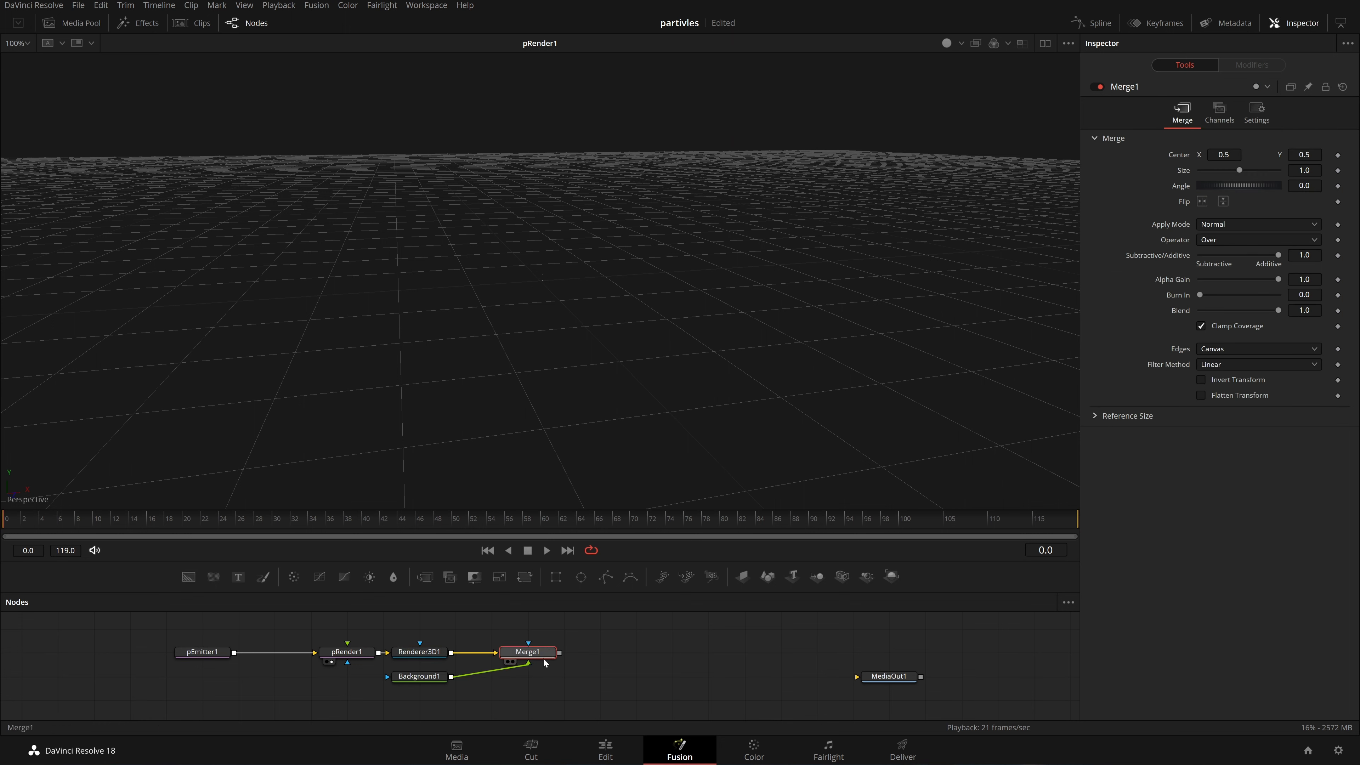
pyautogui.moveTo(433, 680); pyautogui.dragTo(541, 704)
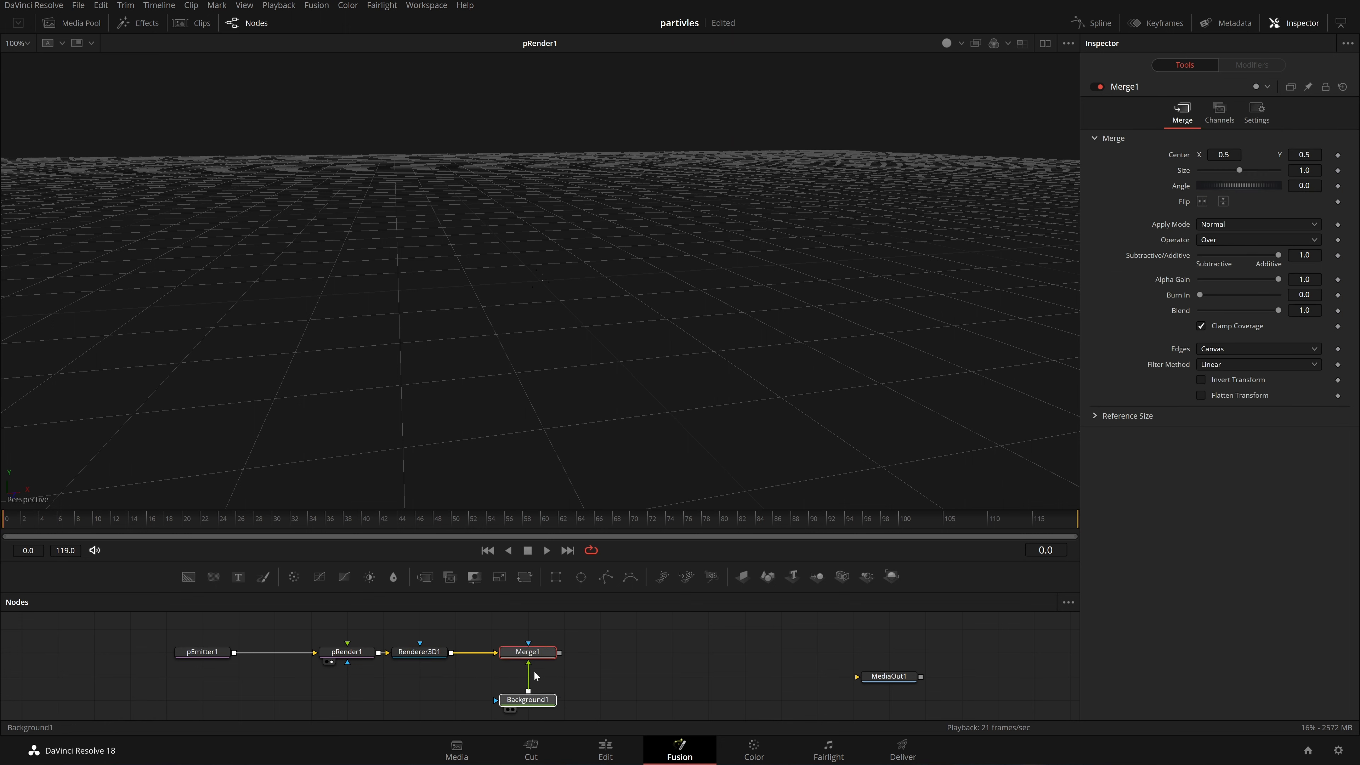
pyautogui.click(545, 654)
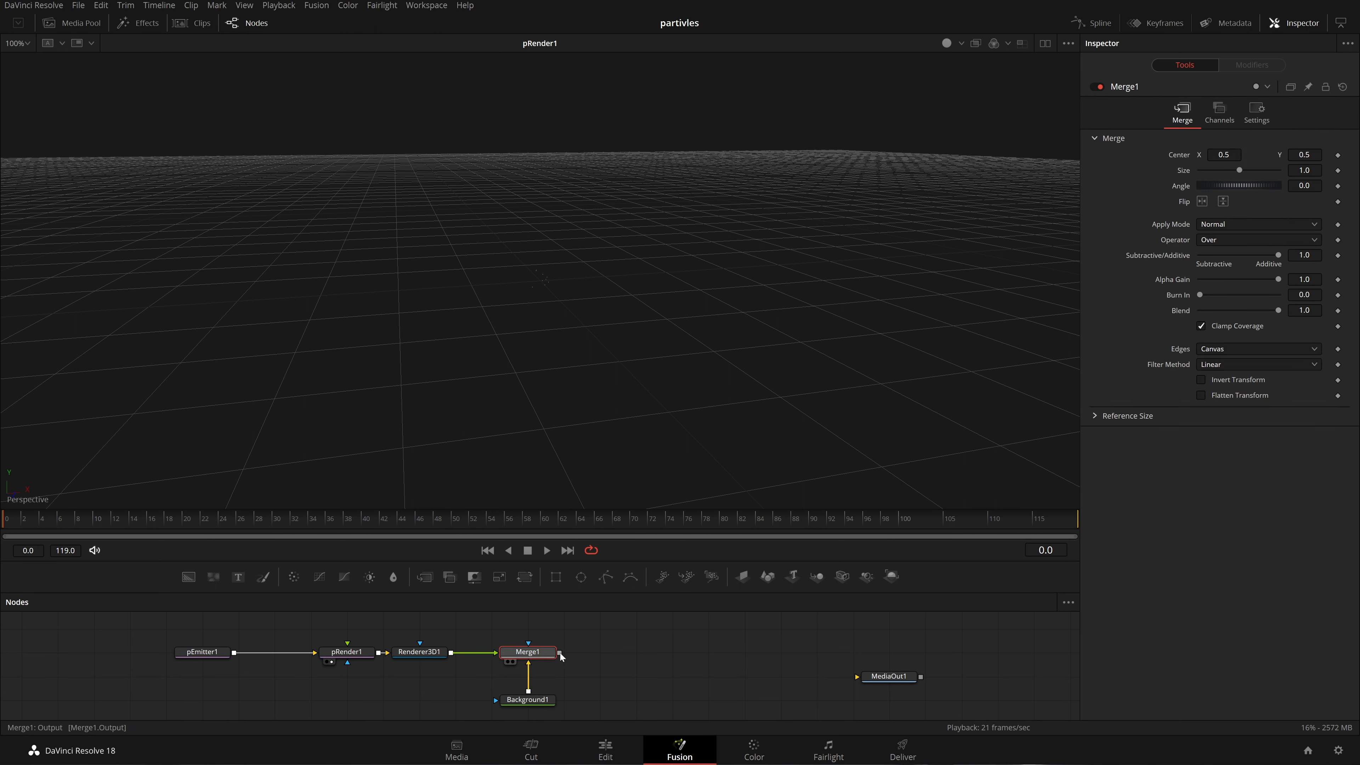
pyautogui.moveTo(560, 652); pyautogui.dragTo(902, 653)
# Switch to dual viewers, showing pRender1 in the first and MediaOut1 in the second, and preview the particles
pyautogui.click(1045, 44)
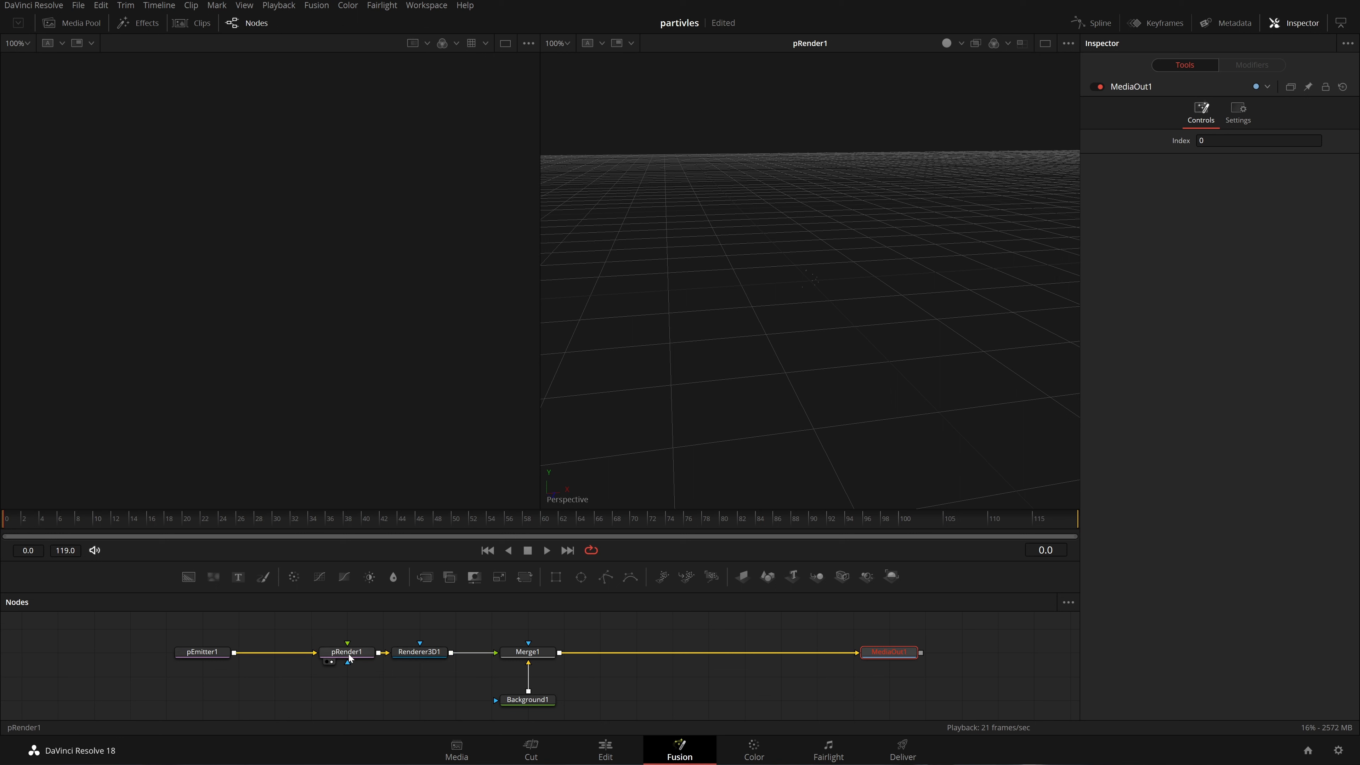
pyautogui.click(326, 662)
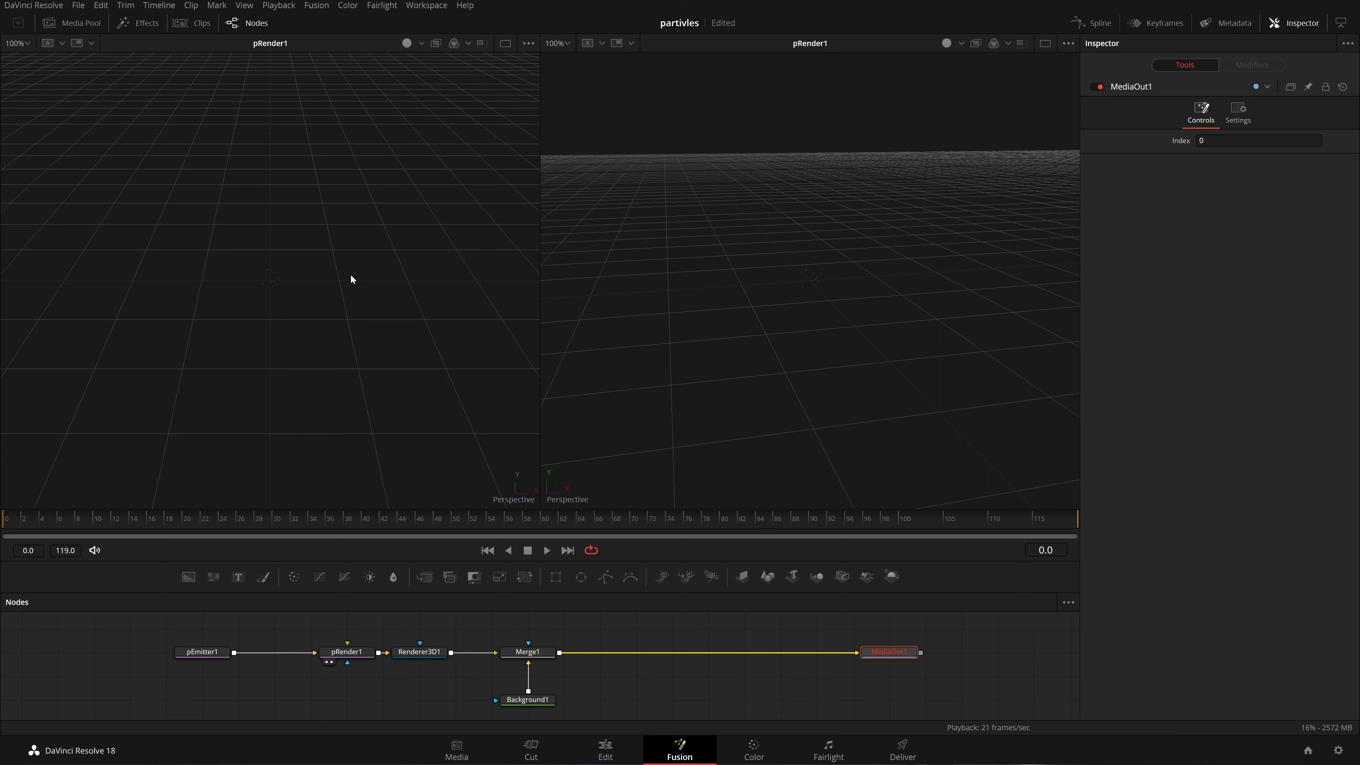
pyautogui.moveTo(352, 279); pyautogui.dragTo(327, 362)
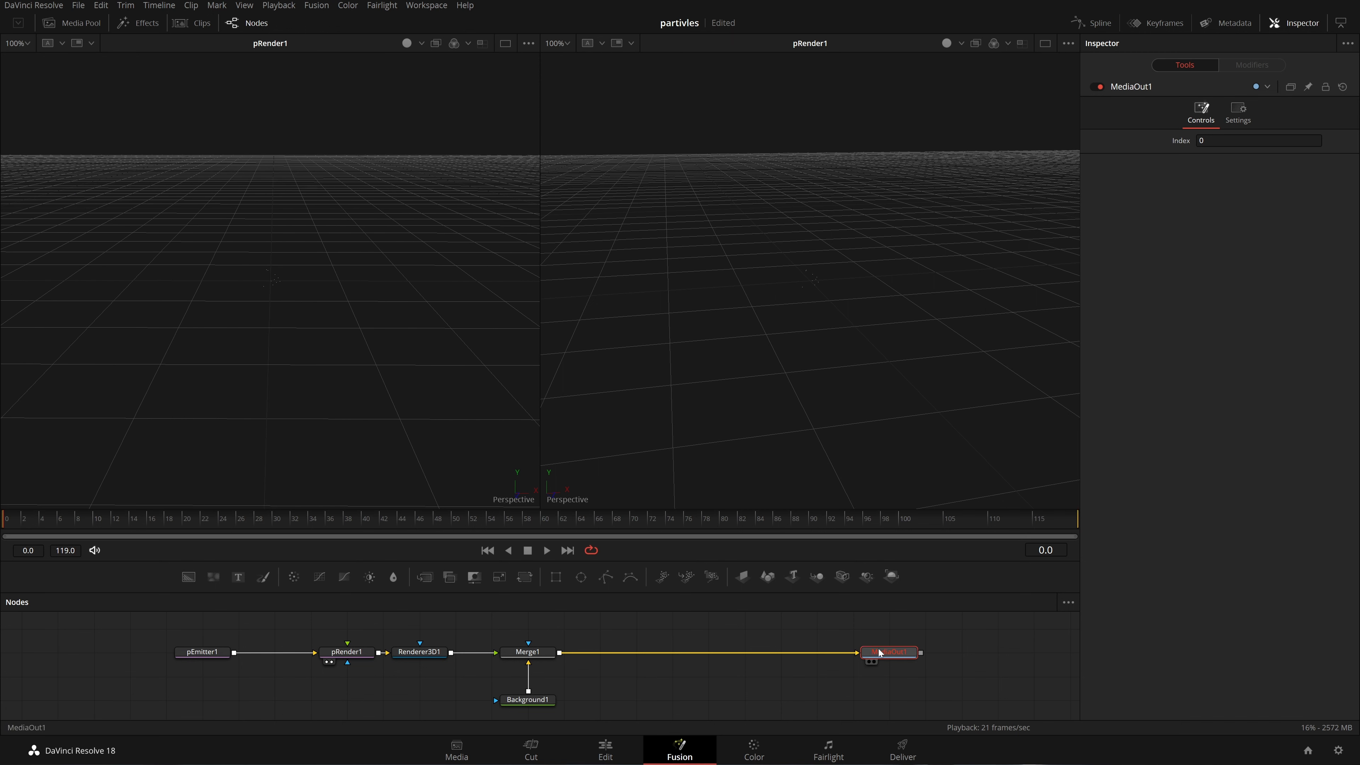
pyautogui.moveTo(883, 654); pyautogui.dragTo(958, 304)
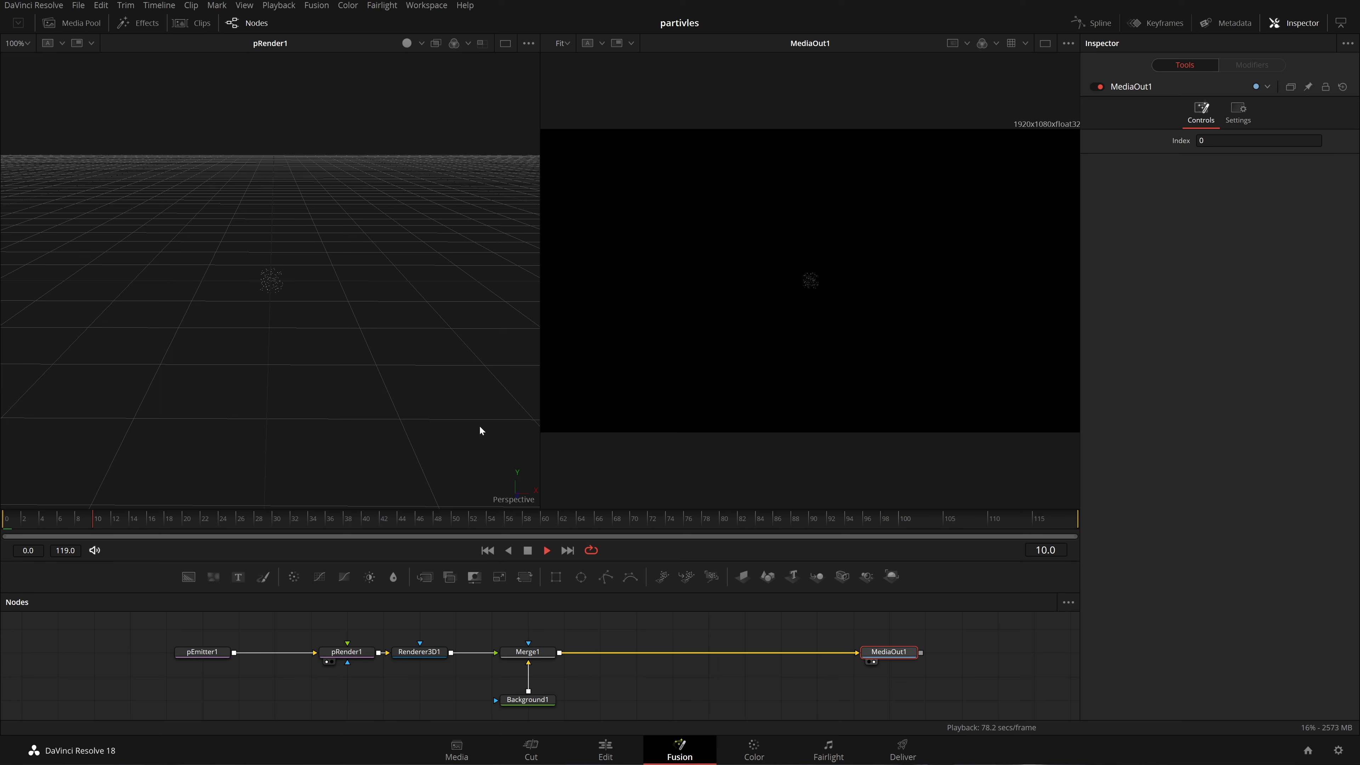
pyautogui.scroll(4, 304, 302)
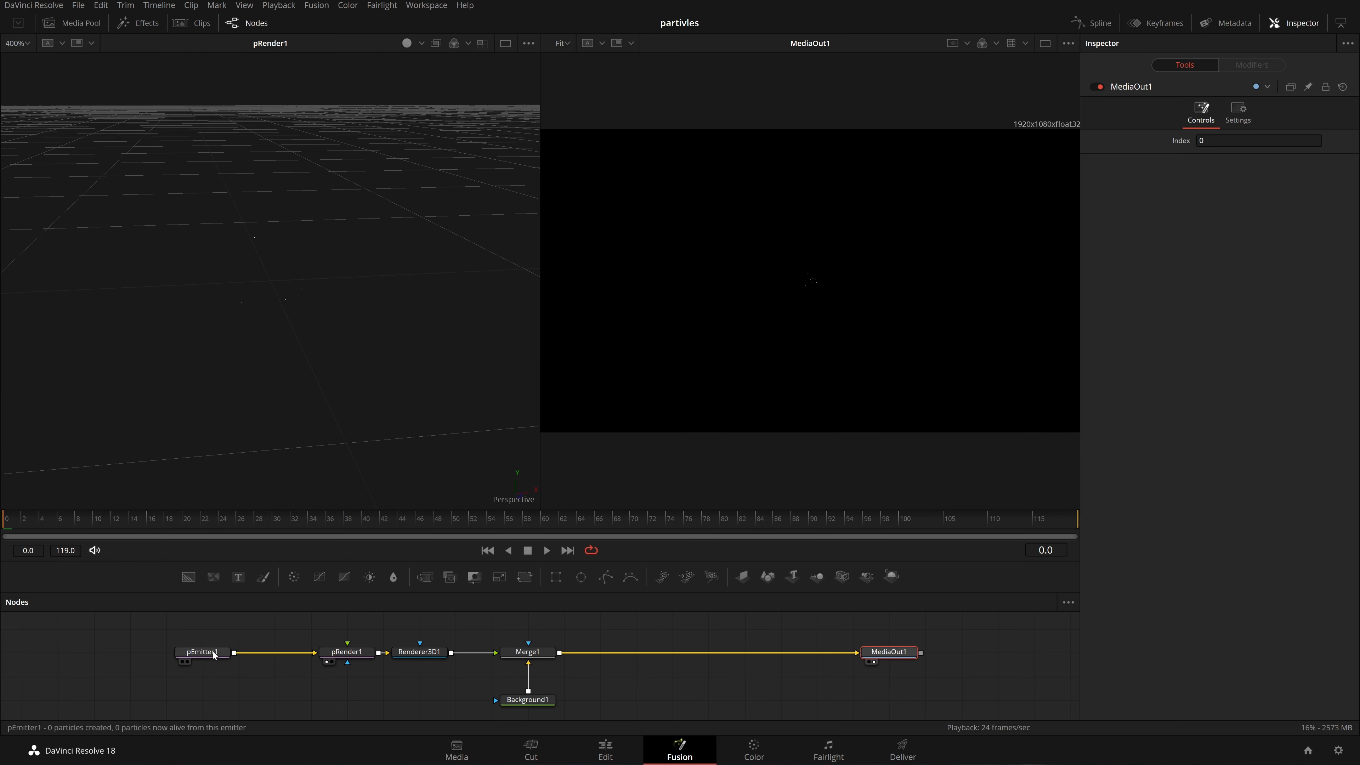
# Add a Shape3D node above the particle chain and set its shape to Sphere
pyautogui.moveTo(327, 629); pyautogui.dragTo(323, 662)
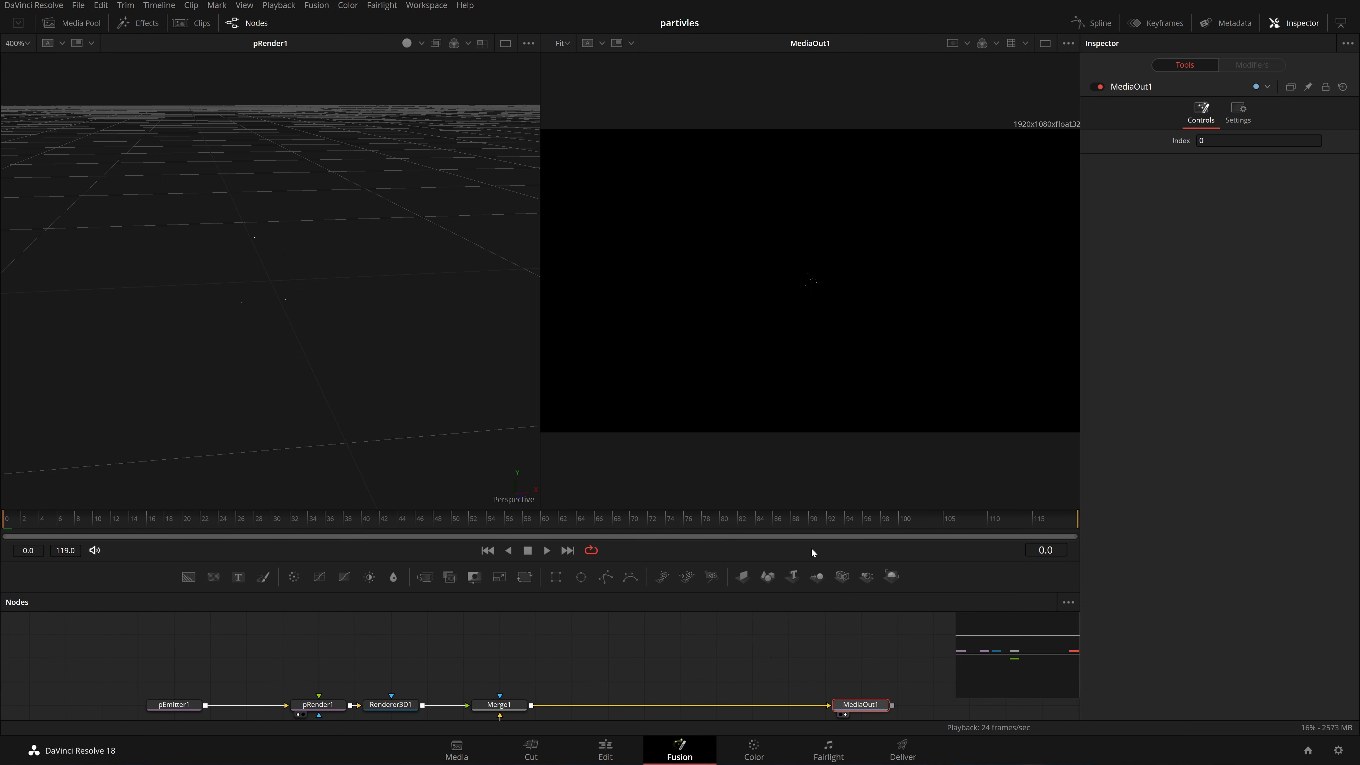
pyautogui.moveTo(767, 576); pyautogui.dragTo(282, 635)
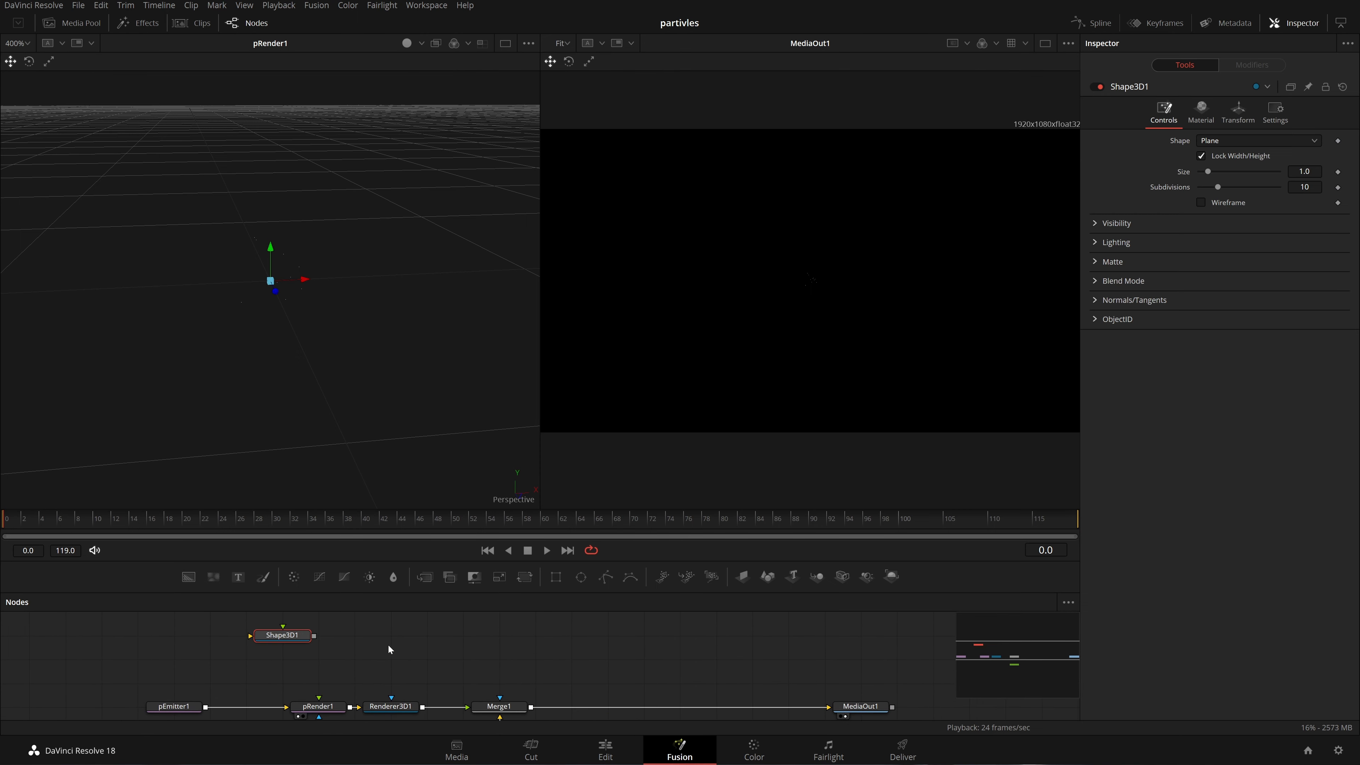
pyautogui.scroll(-6, 367, 454)
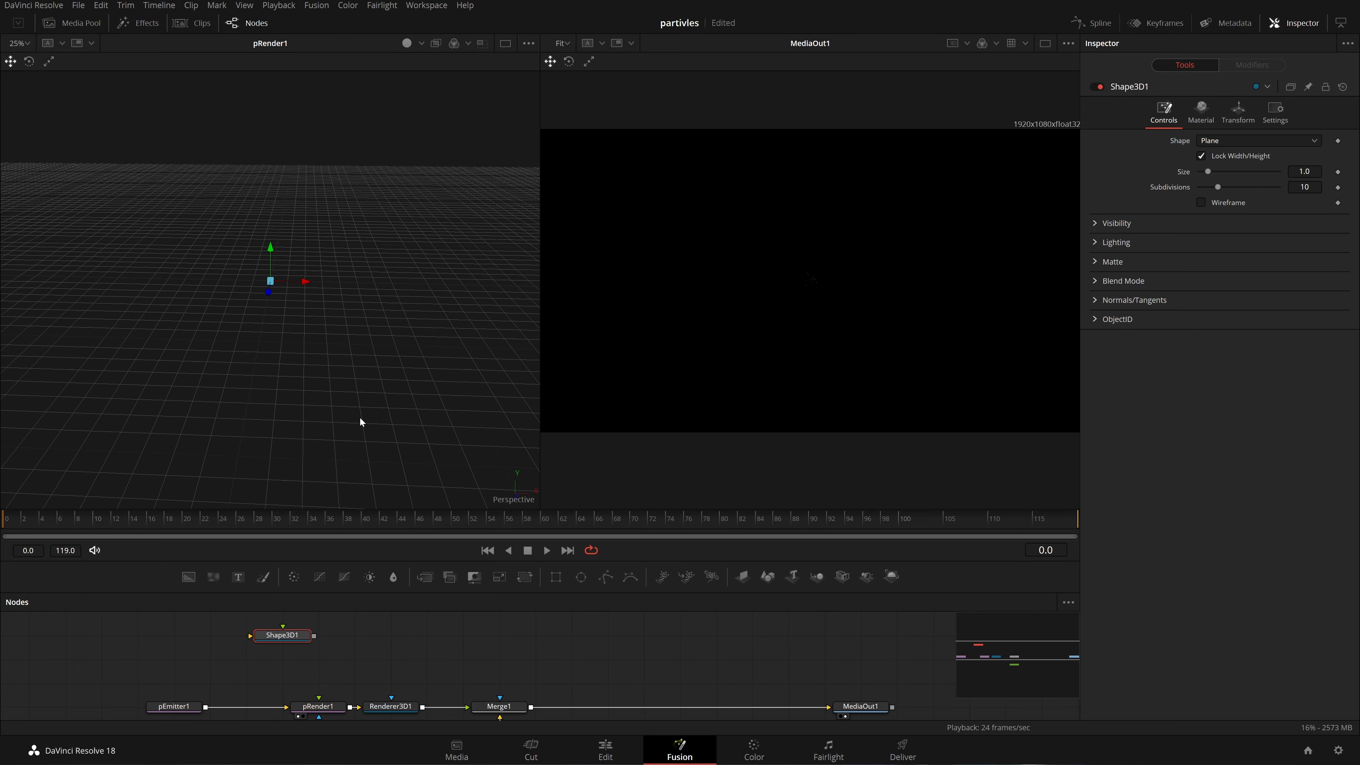
pyautogui.scroll(2, 360, 419)
pyautogui.scroll(-1, 361, 419)
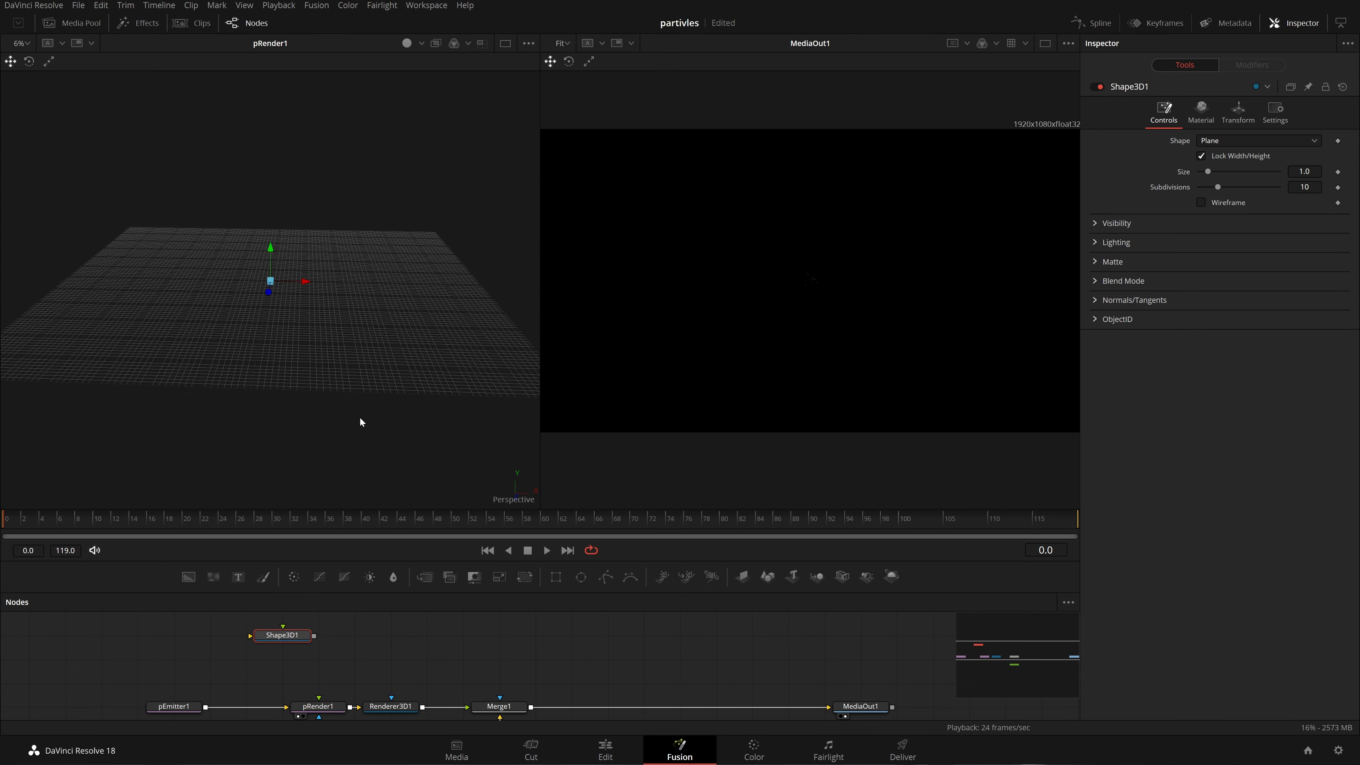
pyautogui.moveTo(112, 363); pyautogui.dragTo(114, 337)
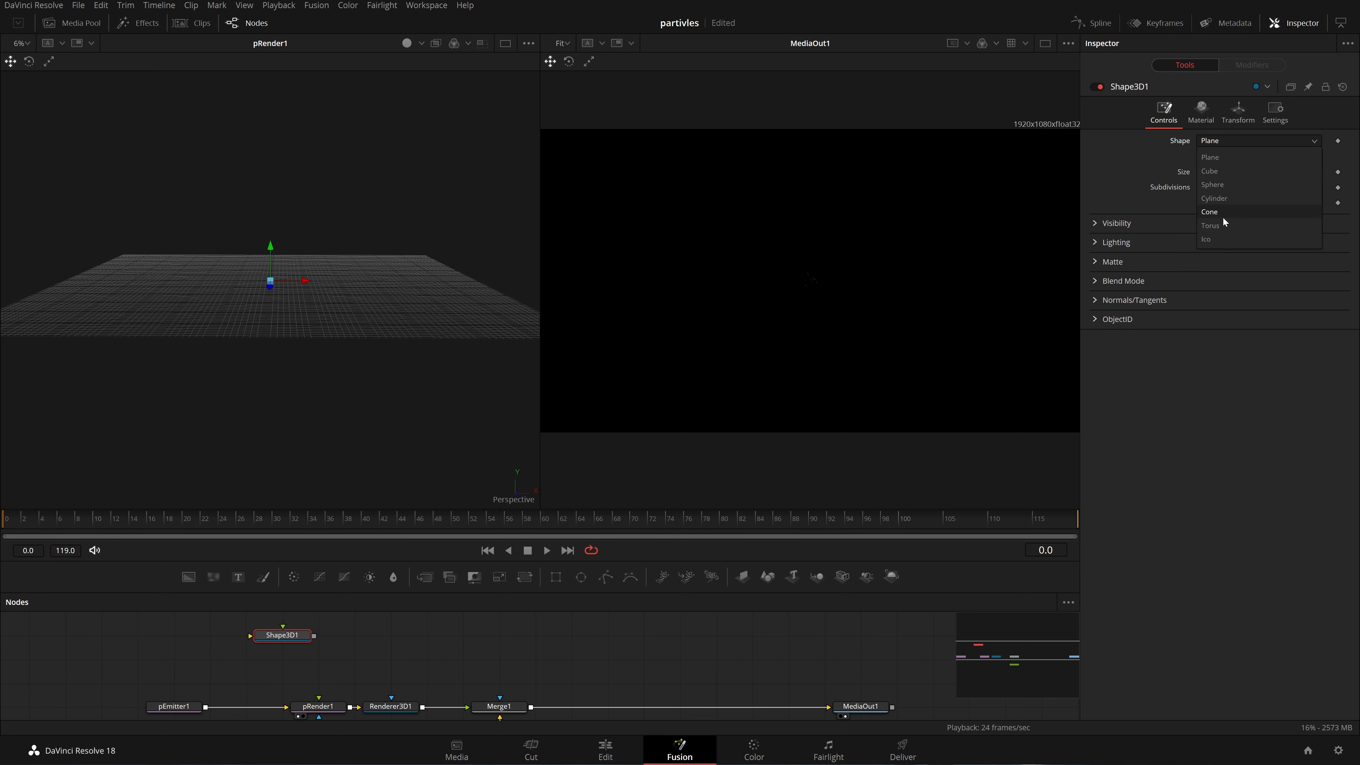
pyautogui.click(1223, 217)
# Display Shape3D1 in the 3D viewer with Lights shading and fit the sphere to the view
pyautogui.moveTo(348, 312); pyautogui.dragTo(348, 341)
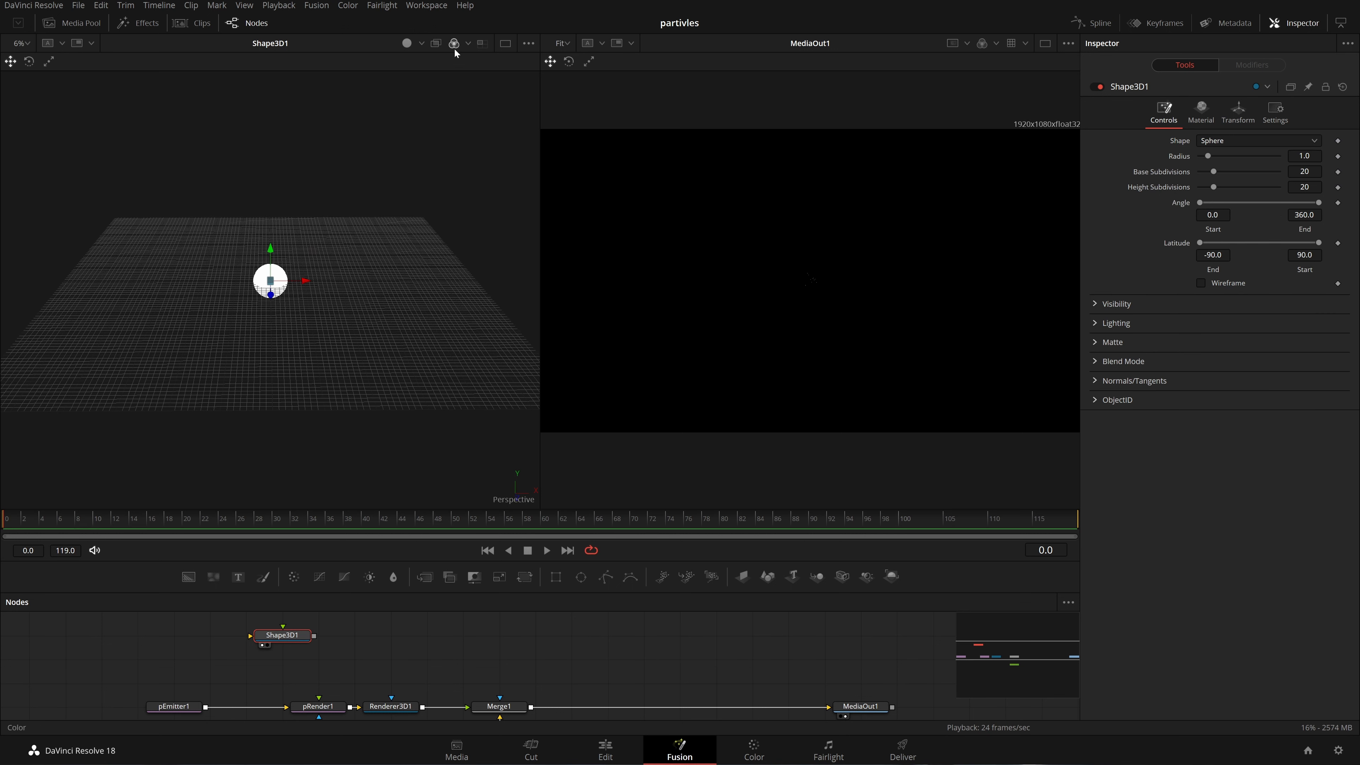
pyautogui.click(407, 42)
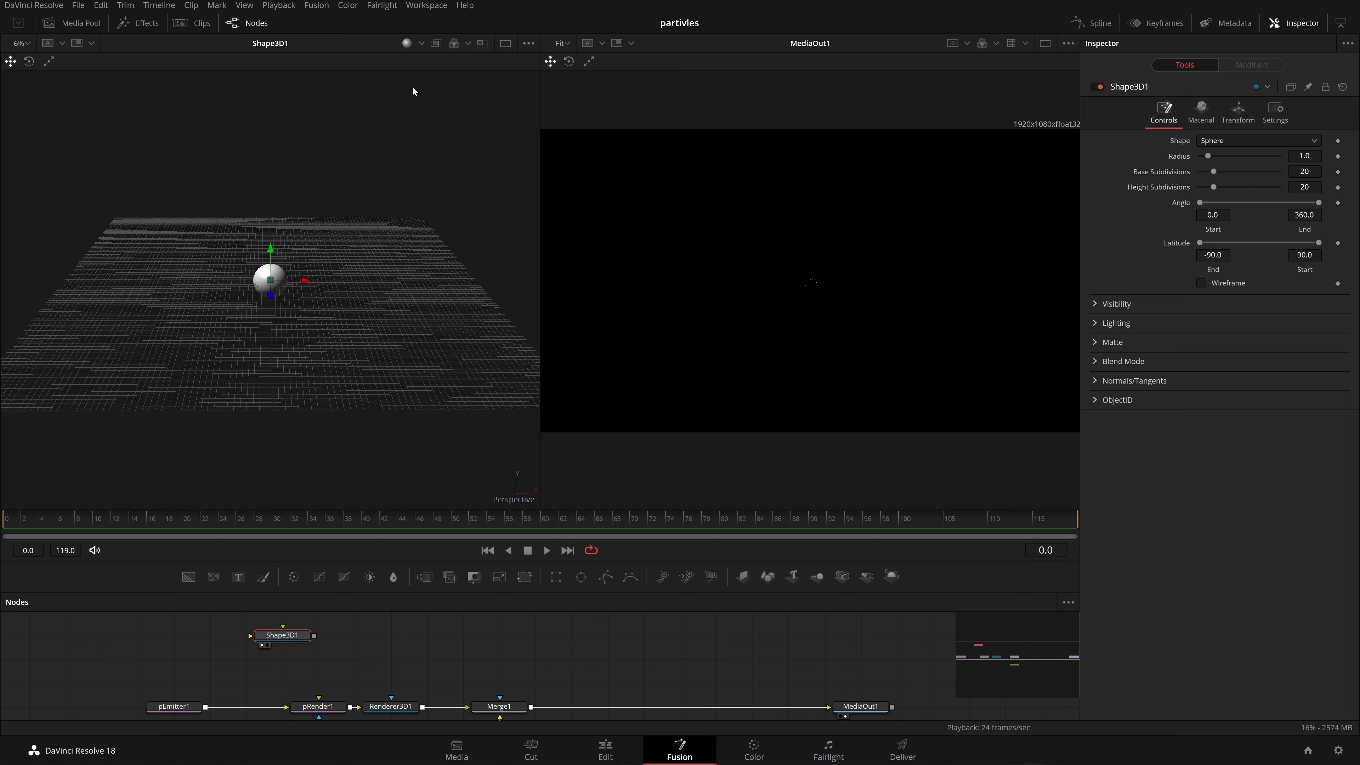
pyautogui.click(420, 44)
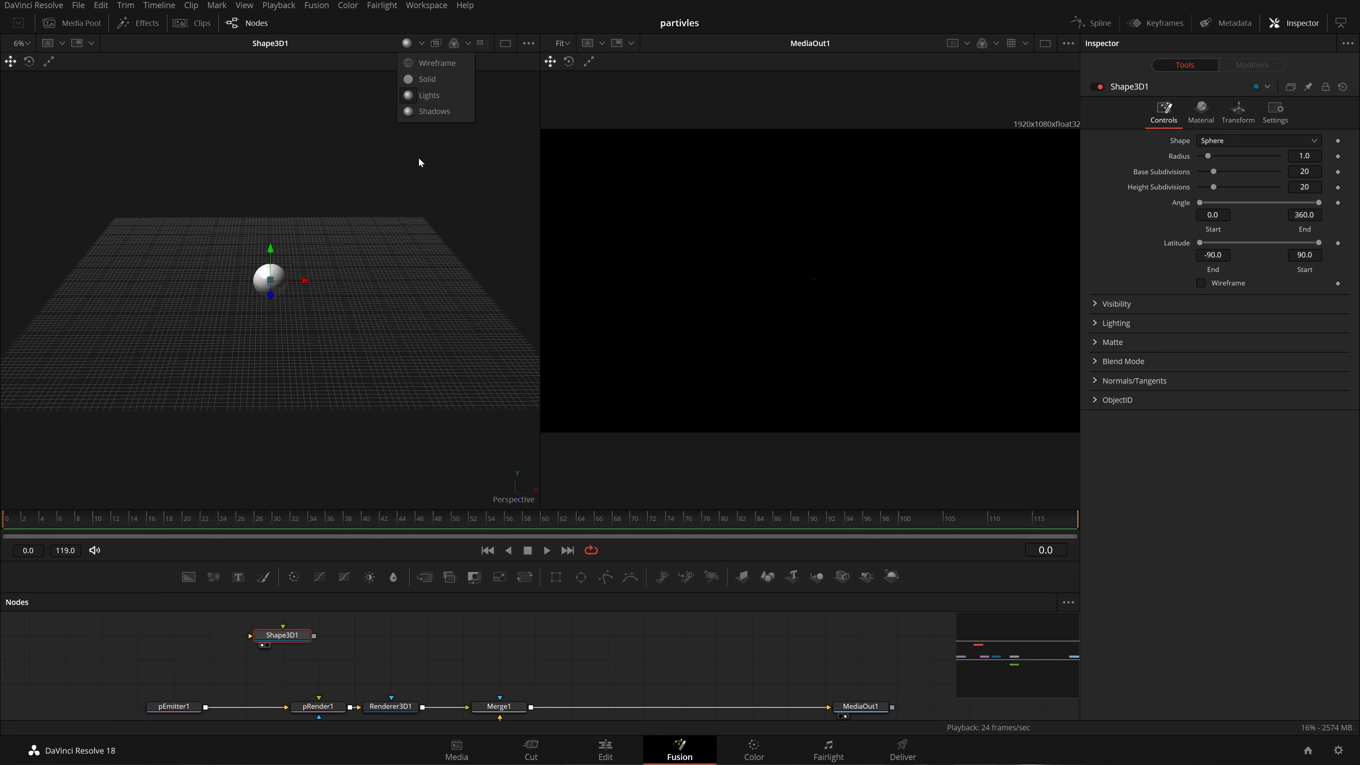
pyautogui.click(428, 96)
pyautogui.scroll(1, 283, 329)
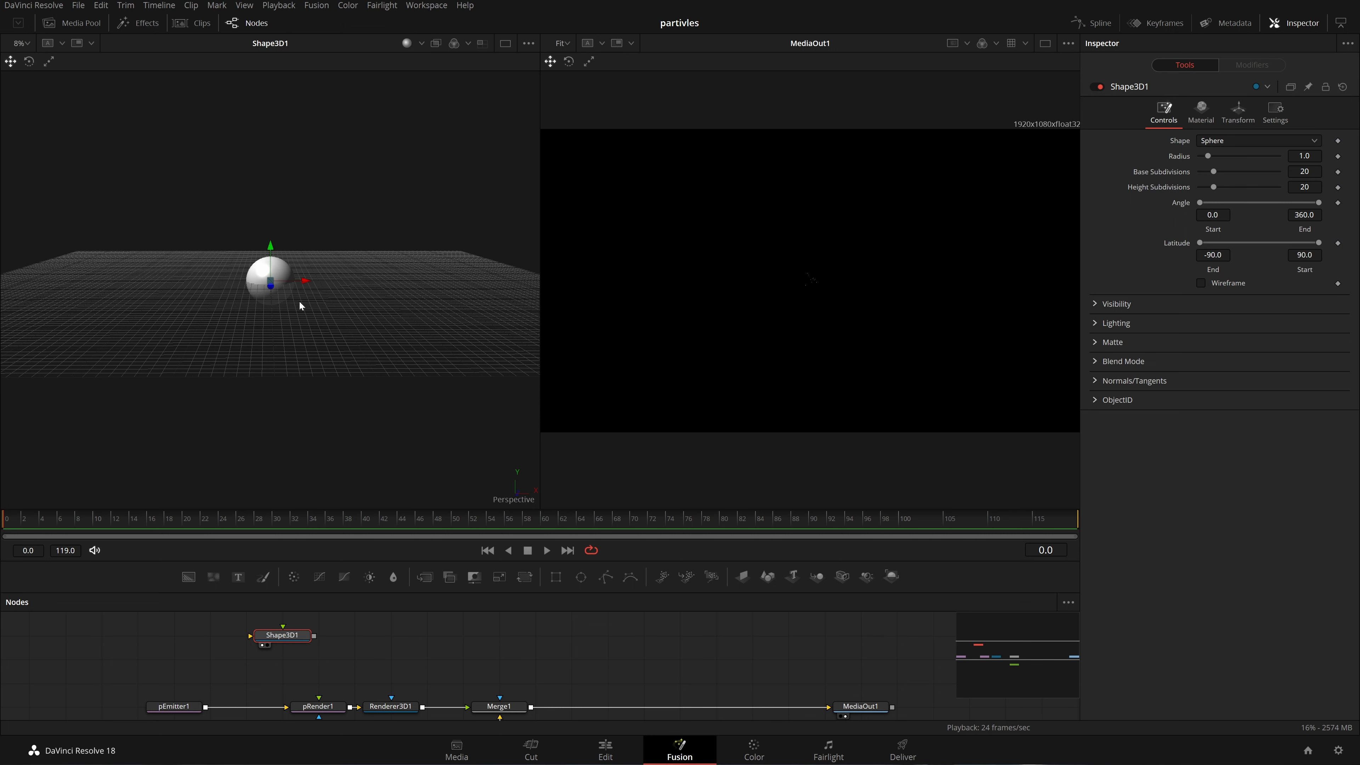
pyautogui.press('f')
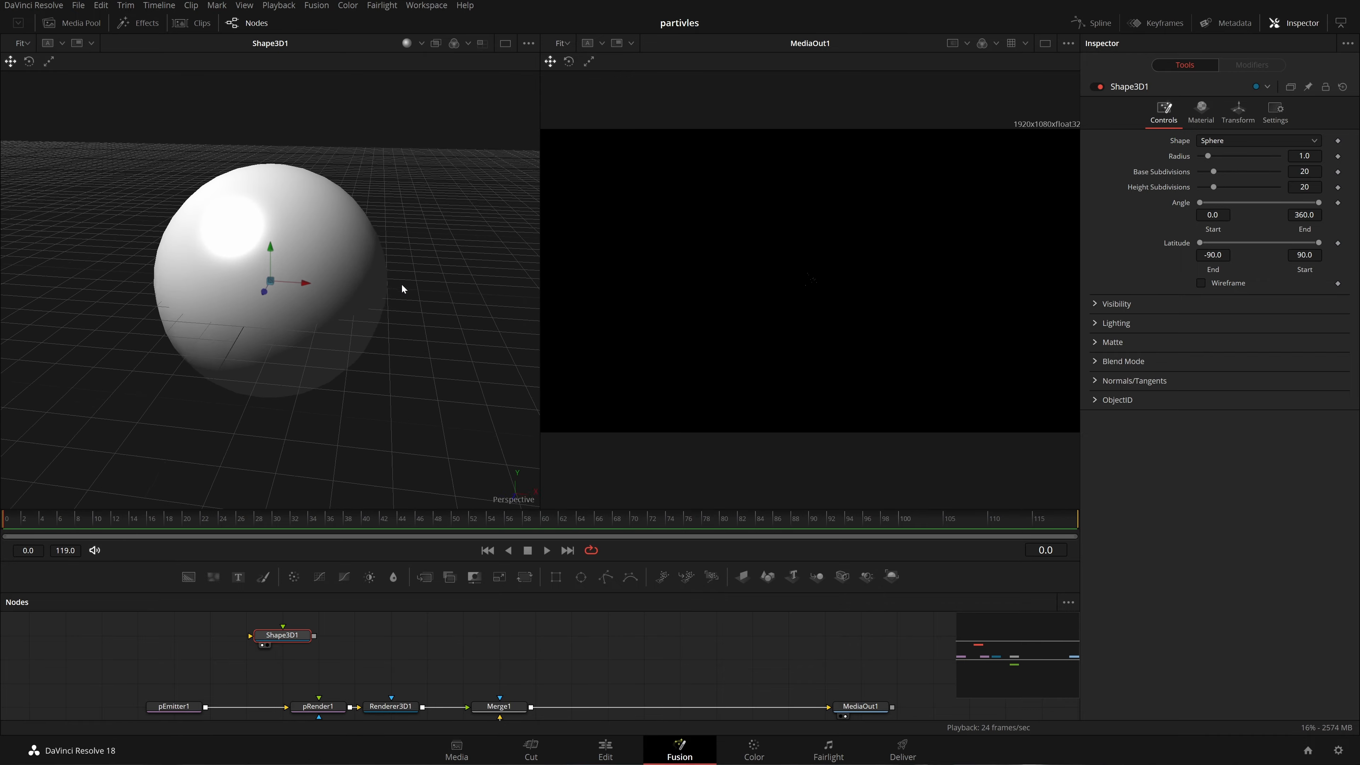
# Set the radius of the Shape3D1 sphere to 0.25
pyautogui.scroll(-6, 341, 313)
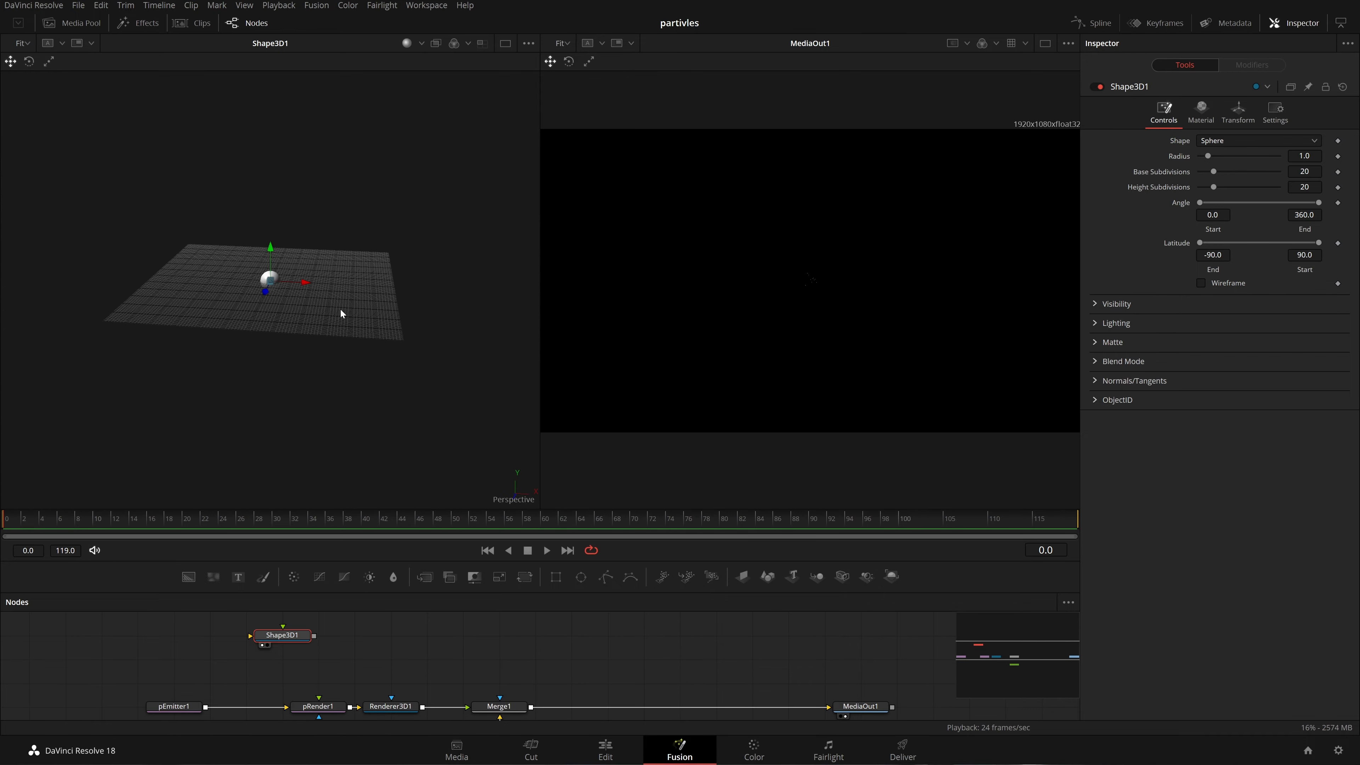
pyautogui.scroll(-1, 341, 309)
pyautogui.scroll(2, 341, 309)
pyautogui.moveTo(341, 310); pyautogui.dragTo(369, 292)
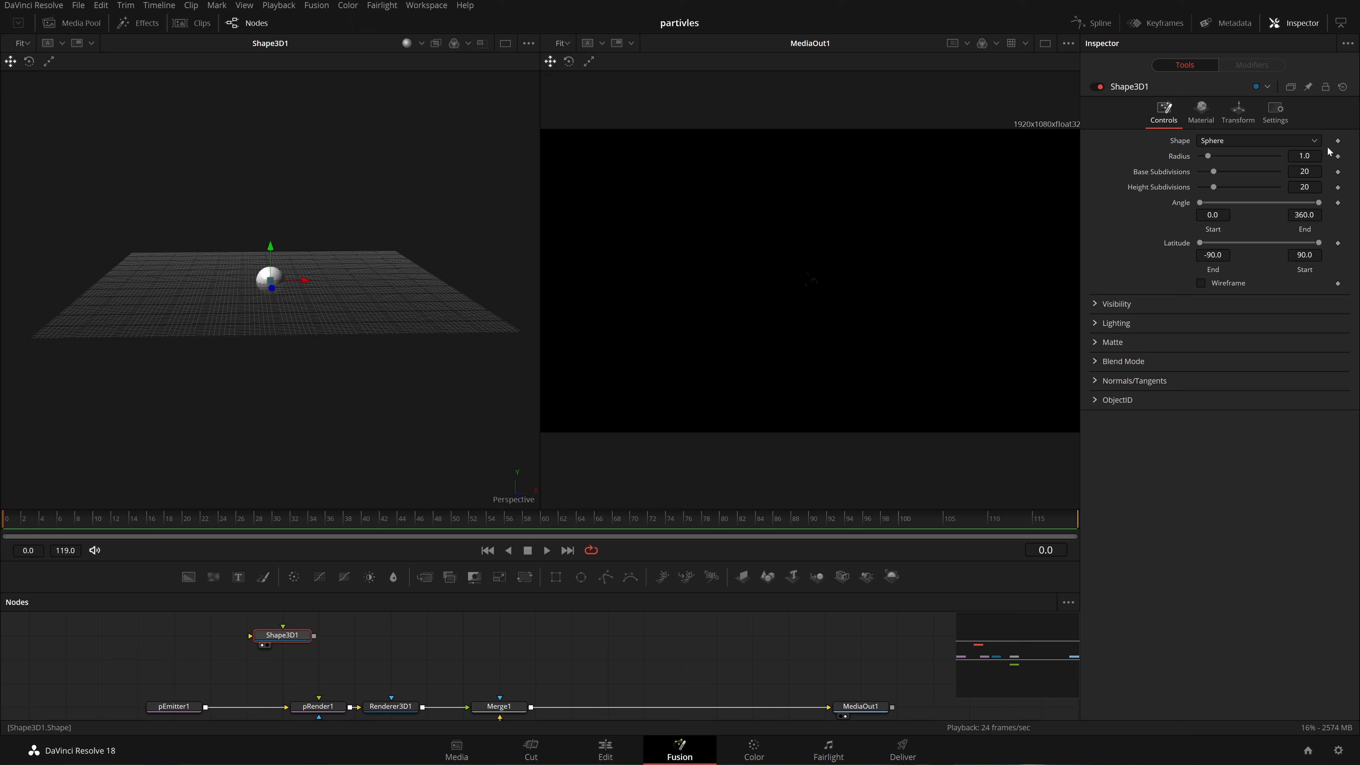
pyautogui.click(1304, 156)
pyautogui.write('0.68')
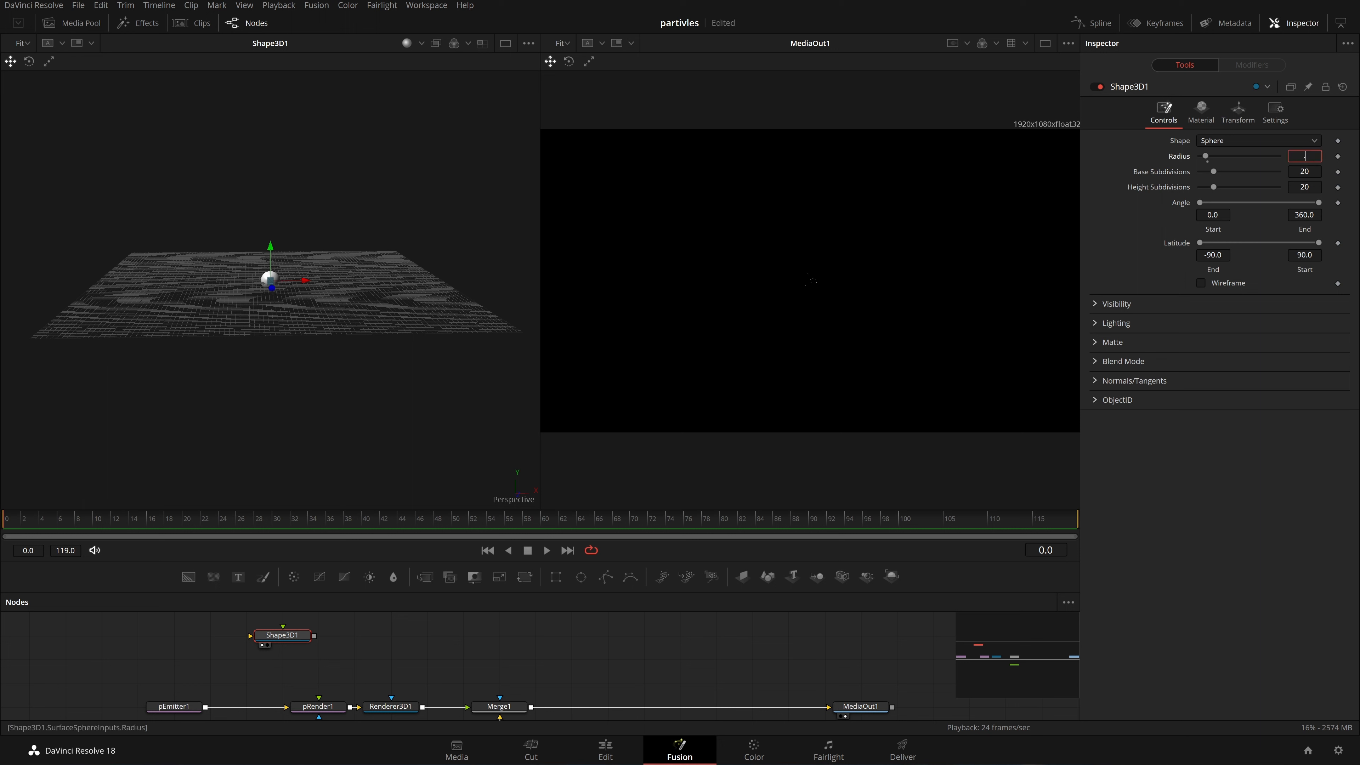
pyautogui.press('Tab')
pyautogui.hotkey('shift', 'Tab')
pyautogui.press('Tab')
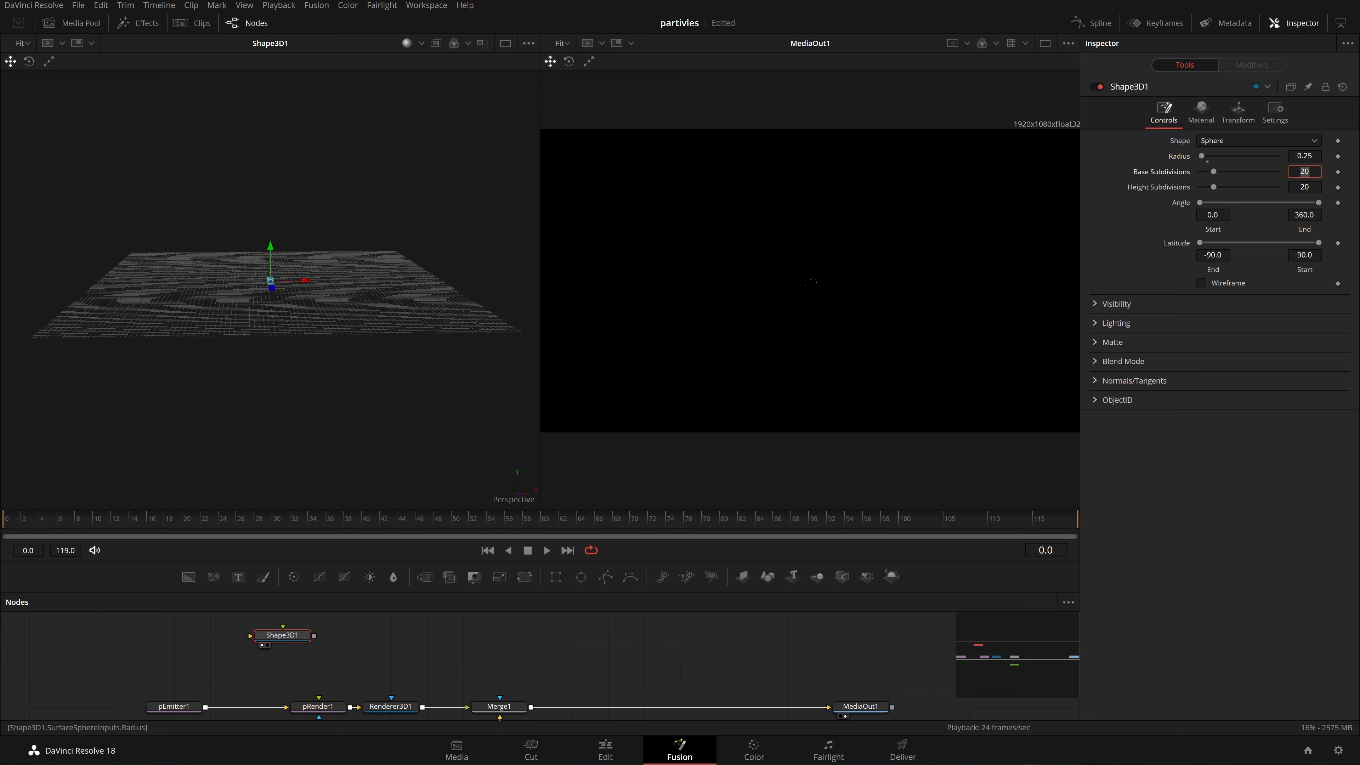
pyautogui.click(291, 305)
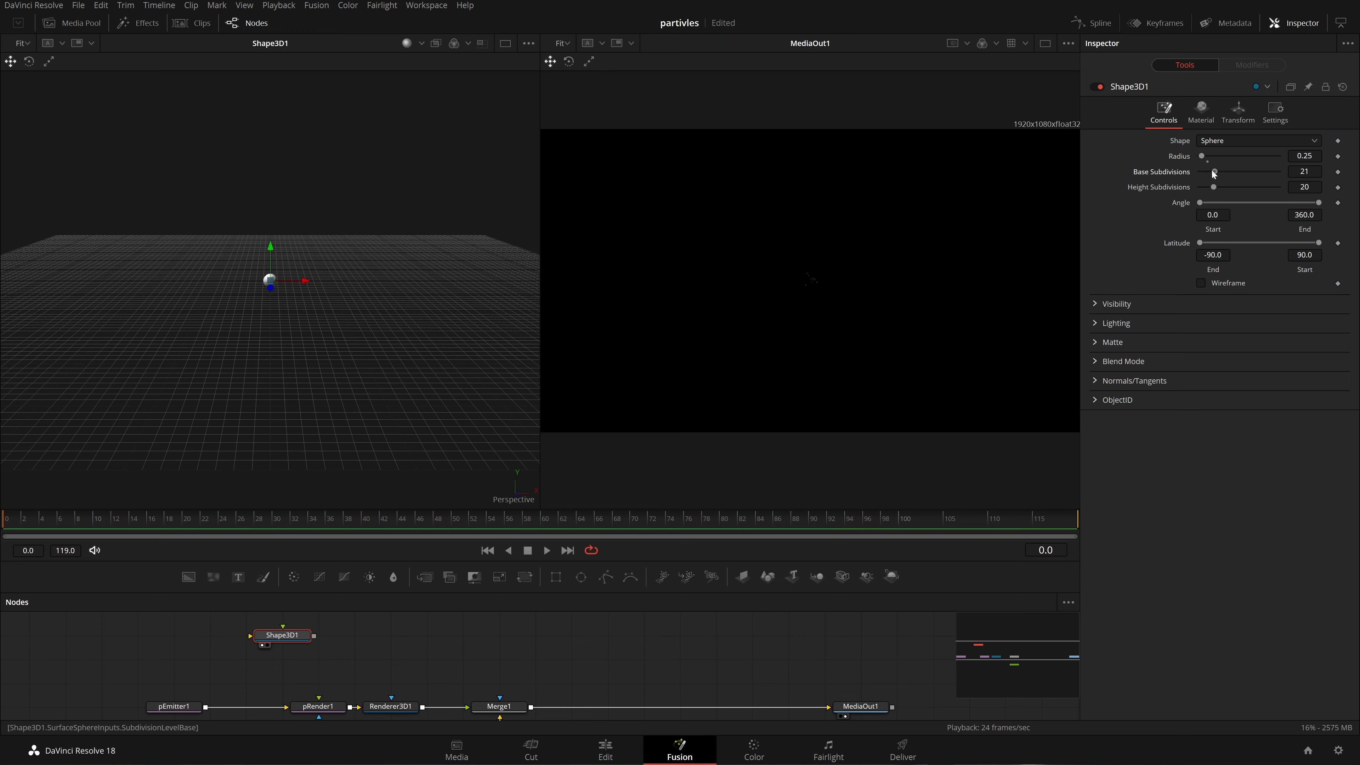
# Raise the sphere's base and height subdivisions to 100 and enable Wireframe to inspect its mesh density
pyautogui.moveTo(1214, 188); pyautogui.dragTo(1280, 187)
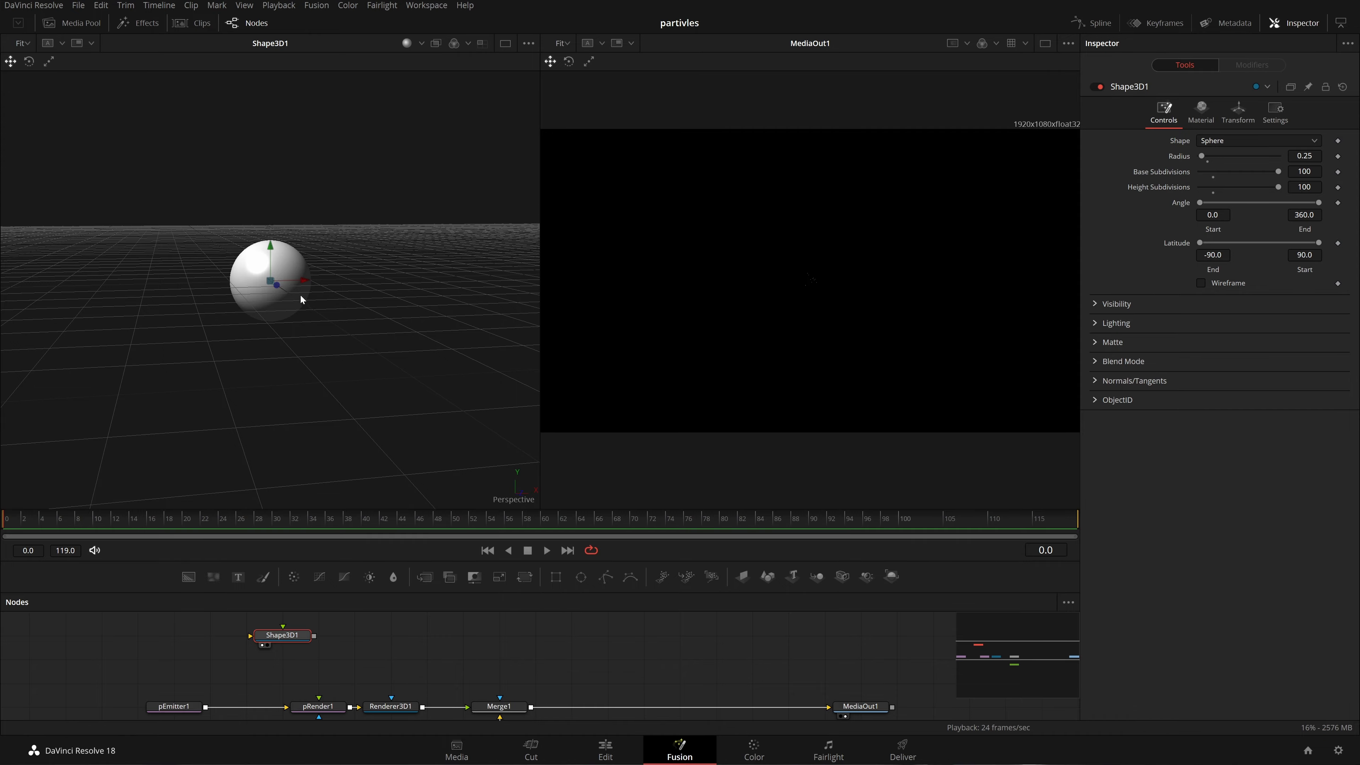
pyautogui.click(1218, 285)
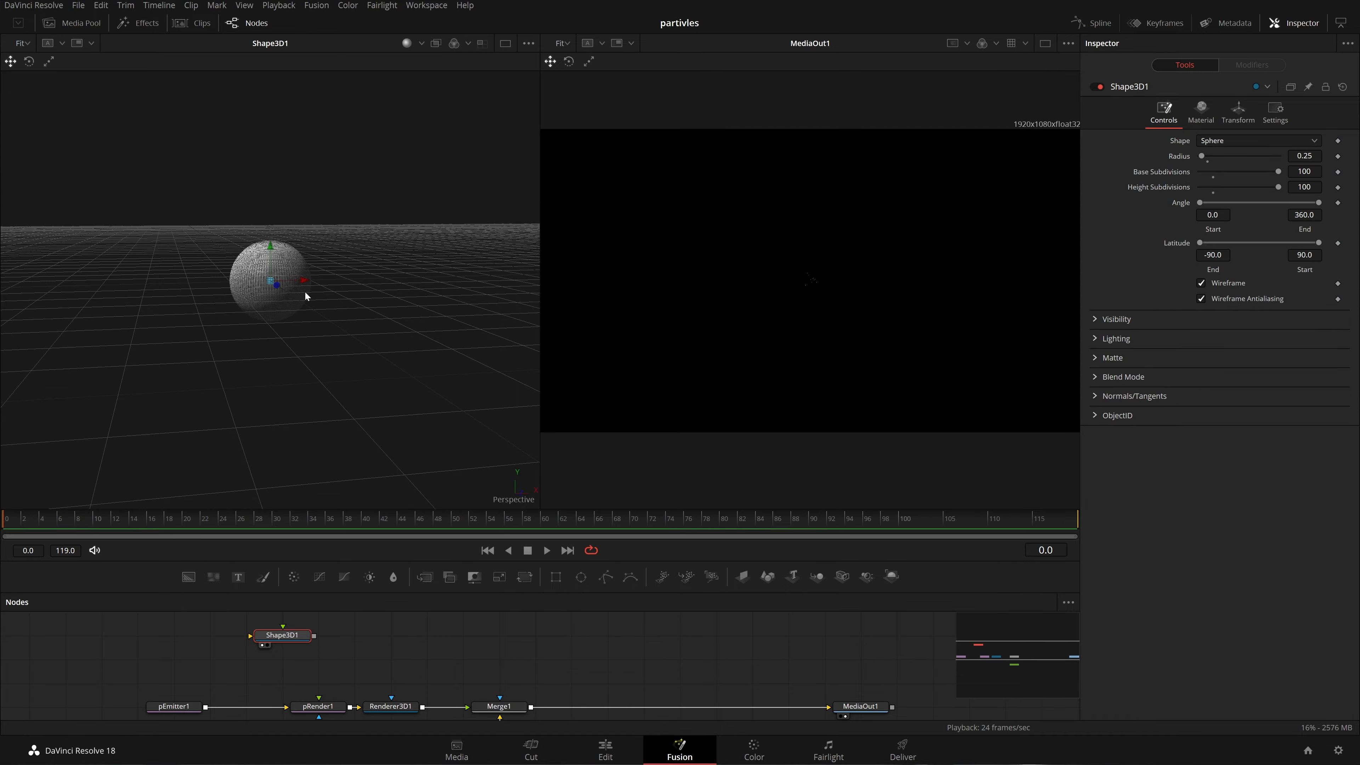
pyautogui.scroll(5, 346, 285)
pyautogui.moveTo(427, 264); pyautogui.dragTo(325, 289)
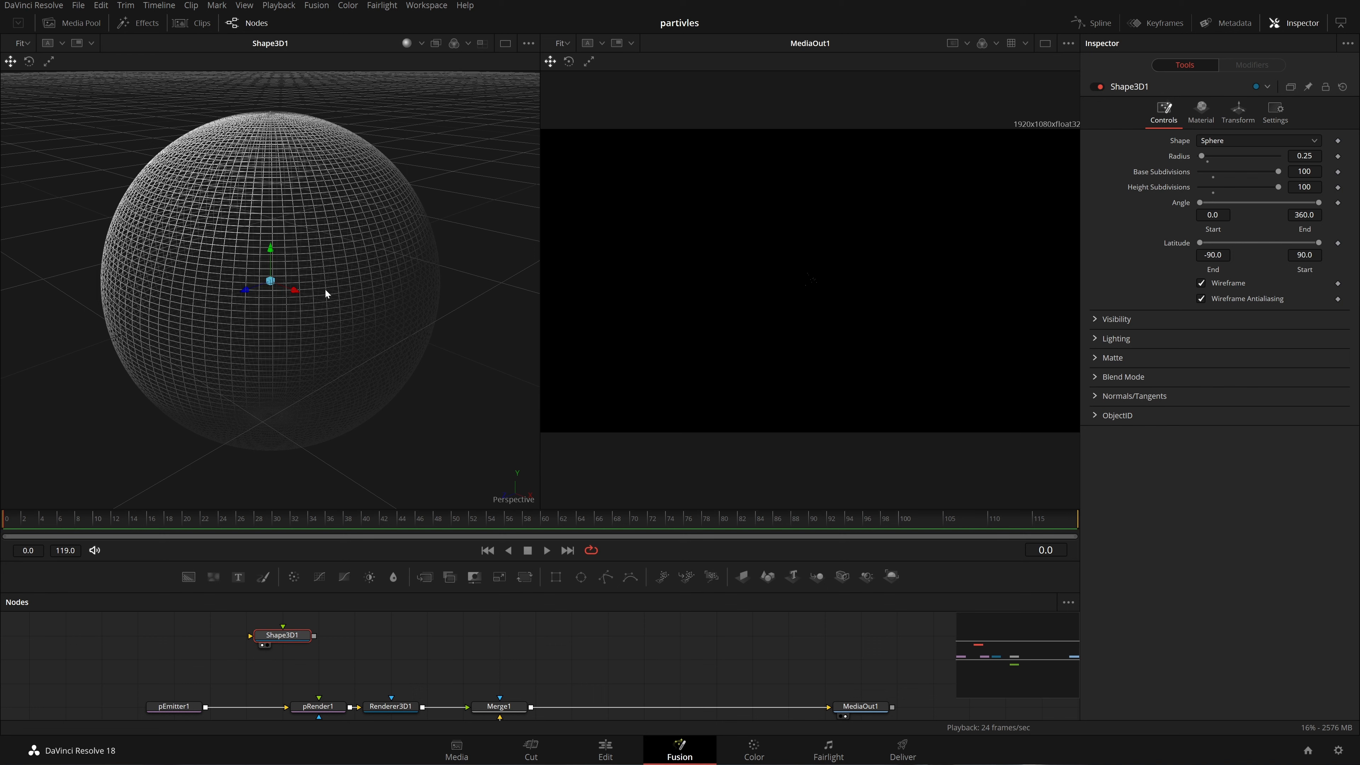
# Set the sphere's base subdivisions and height subdivisions to 50 each
pyautogui.moveTo(1280, 187); pyautogui.dragTo(1262, 187)
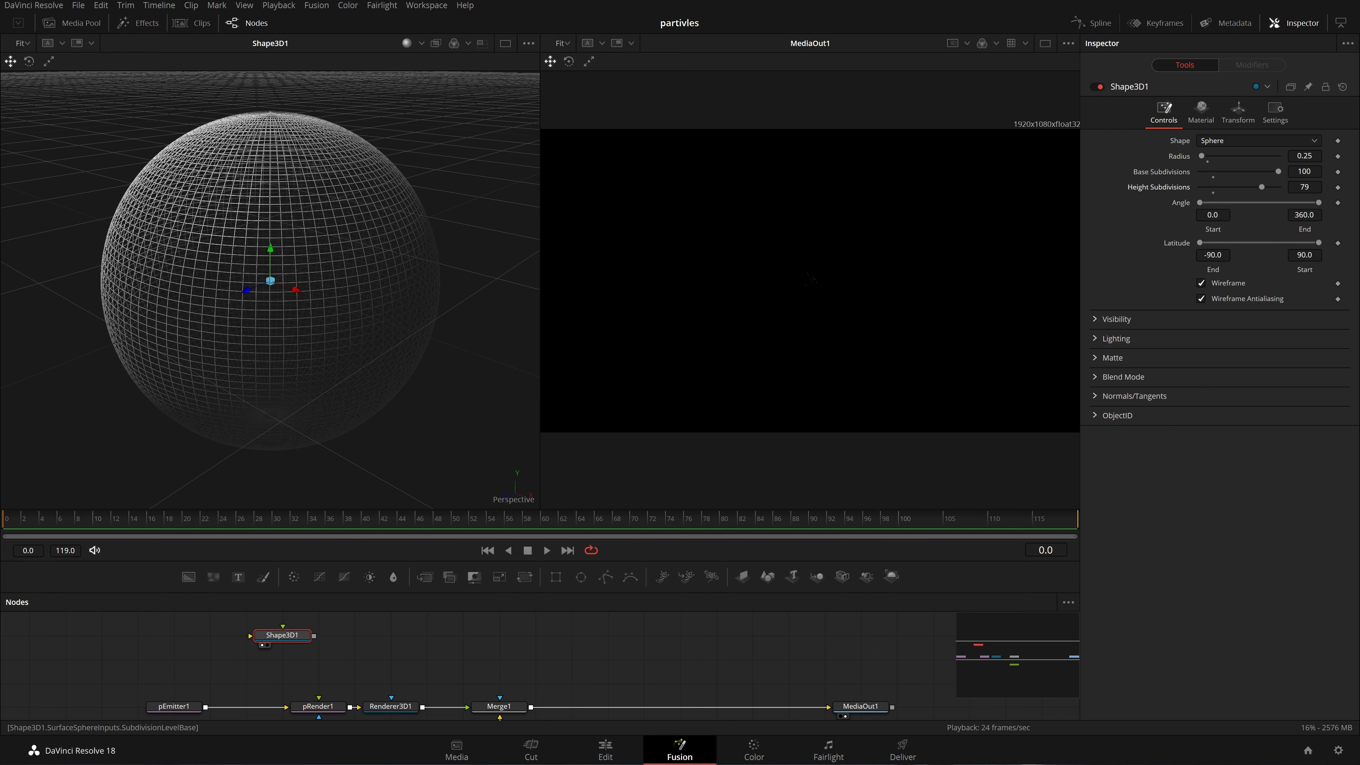
pyautogui.click(1304, 171)
pyautogui.write('50')
pyautogui.press('Tab')
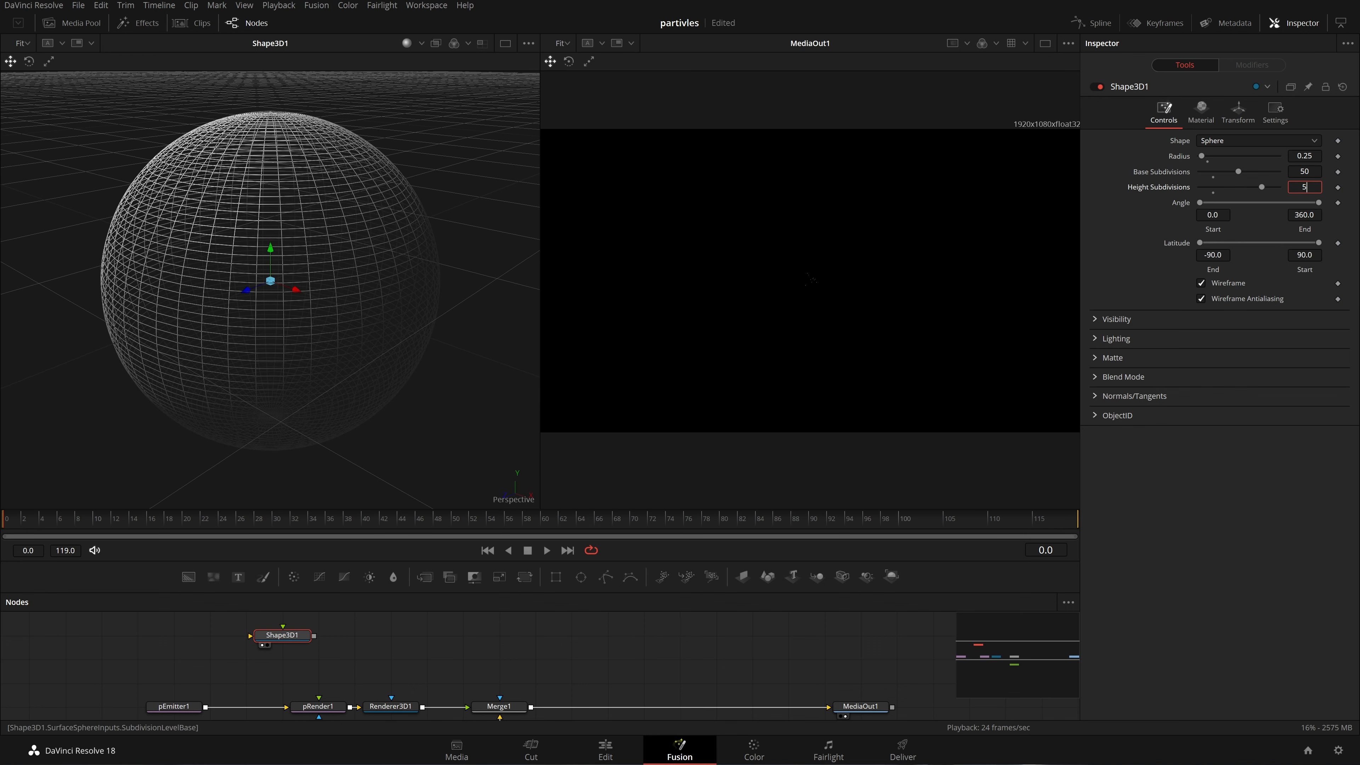
pyautogui.write('50')
pyautogui.press('Tab')
# Try 25 base and height subdivisions on the sphere and undo both changes
pyautogui.click(1304, 171)
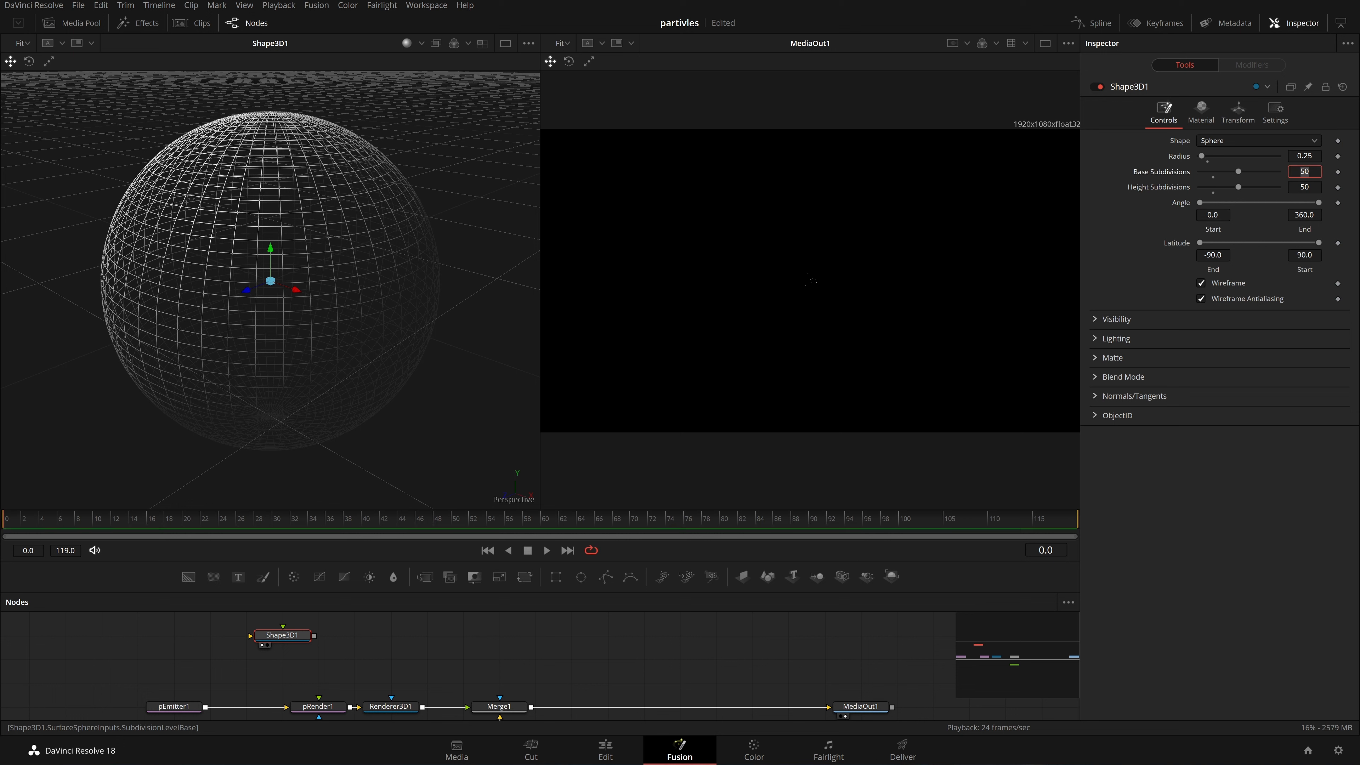
pyautogui.write('25')
pyautogui.press('Tab')
pyautogui.write('25')
pyautogui.press('Tab')
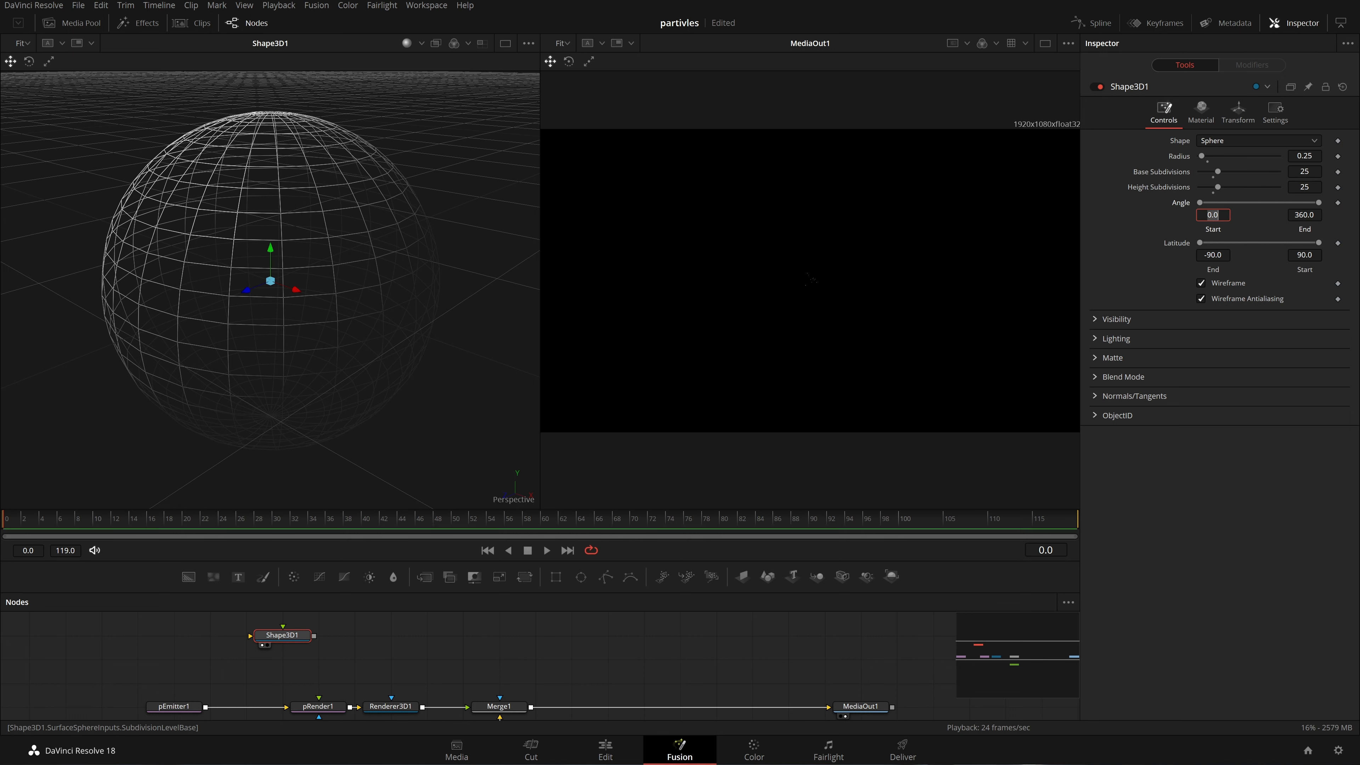
pyautogui.hotkey('ctrl', 'z')
pyautogui.hotkey('ctrl', 'z')
# Turn off Wireframe for the sphere and save the project
pyautogui.moveTo(470, 309); pyautogui.dragTo(470, 269)
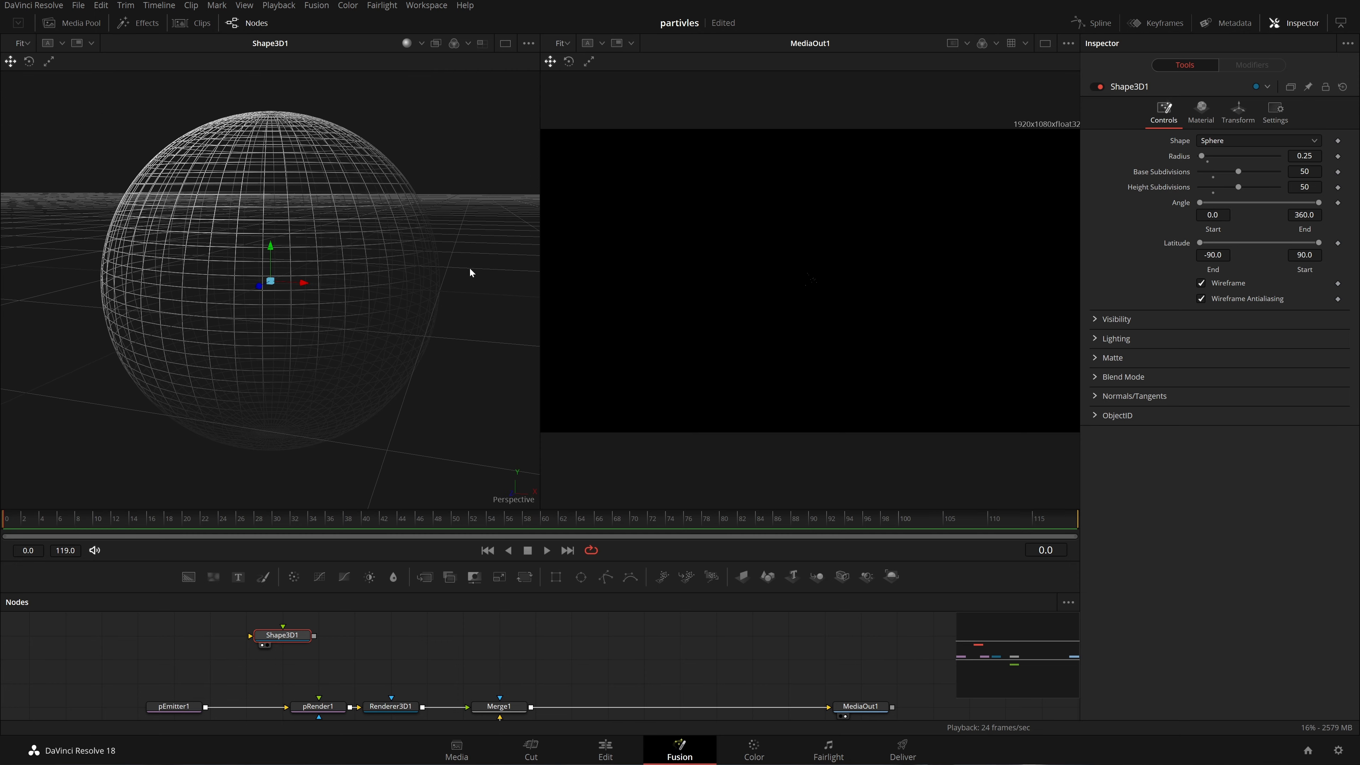
pyautogui.click(1224, 283)
pyautogui.hotkey('ctrl', 's')
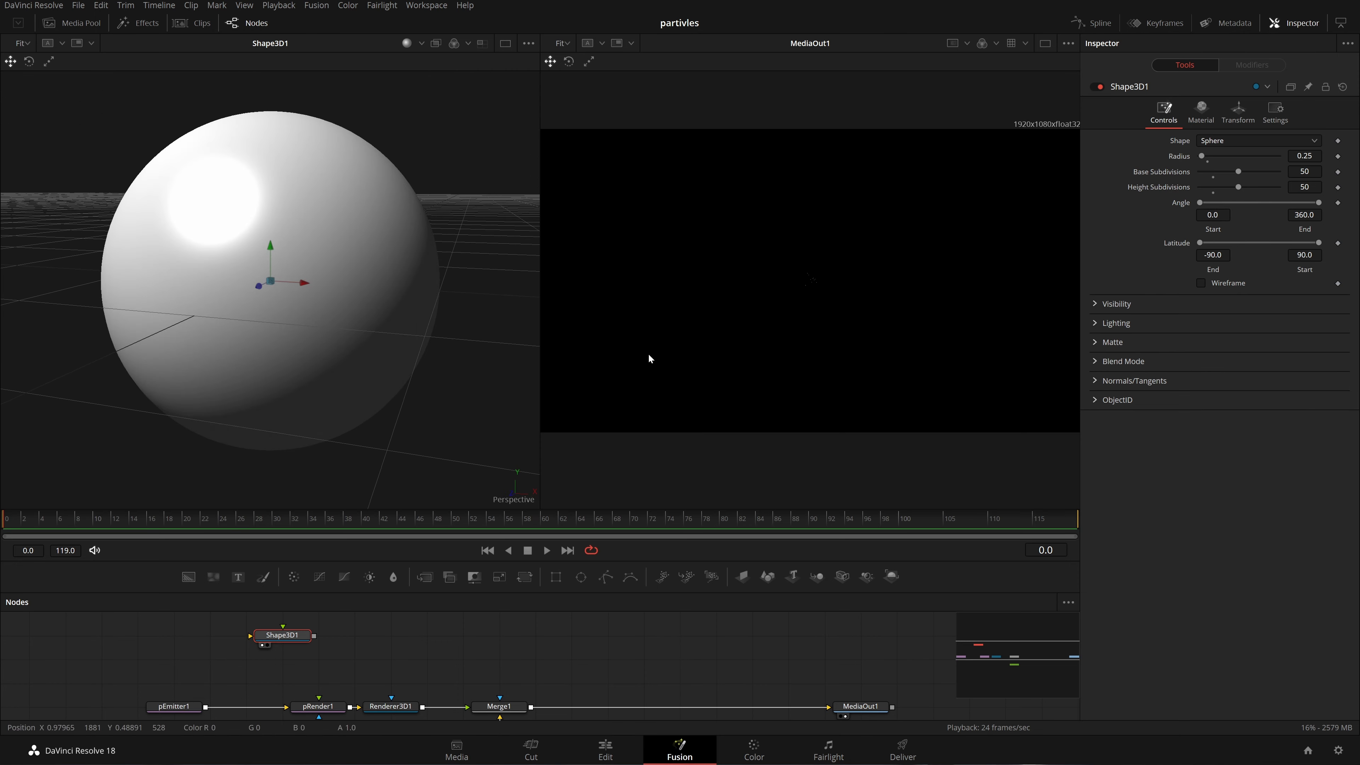
# Place the Shape3D1 node directly above pEmitter1 and open the emitter's Region settings
pyautogui.moveTo(508, 364); pyautogui.dragTo(477, 406)
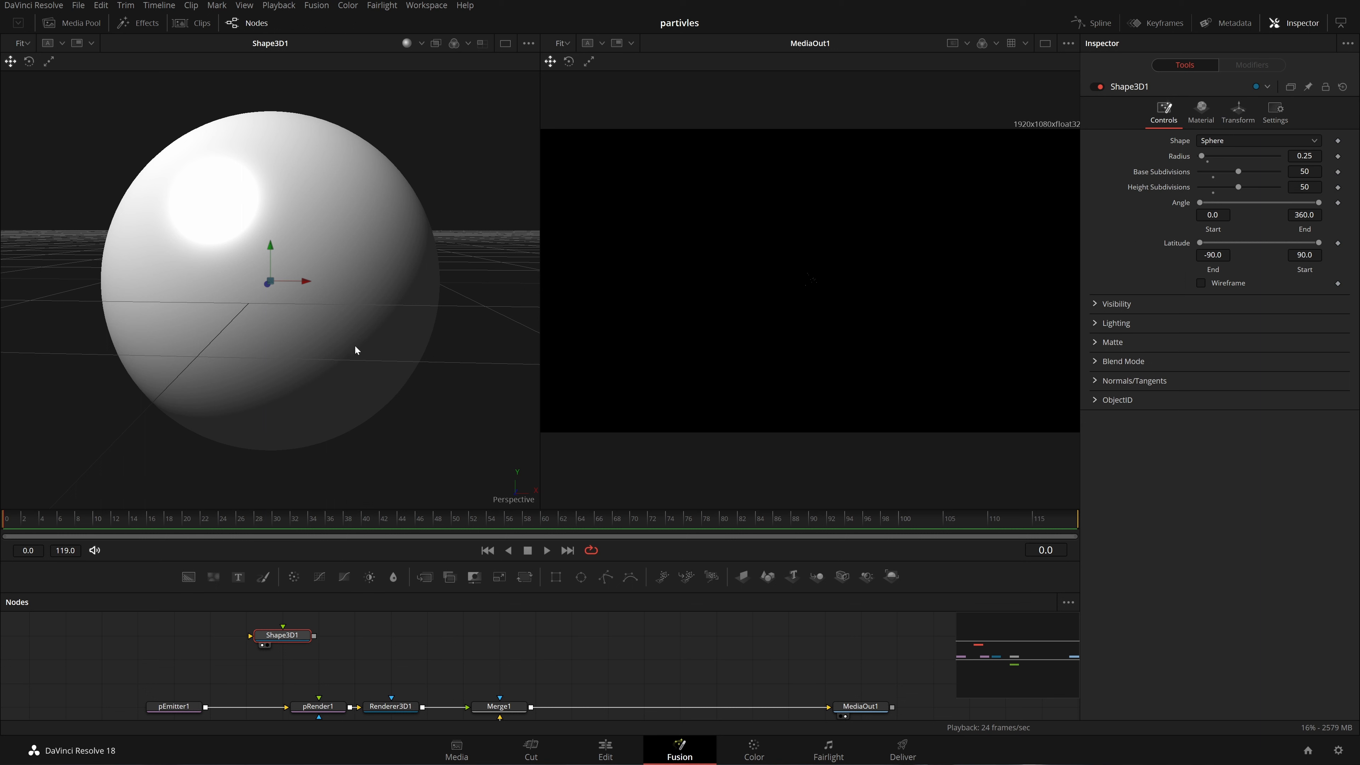
pyautogui.scroll(-6, 355, 350)
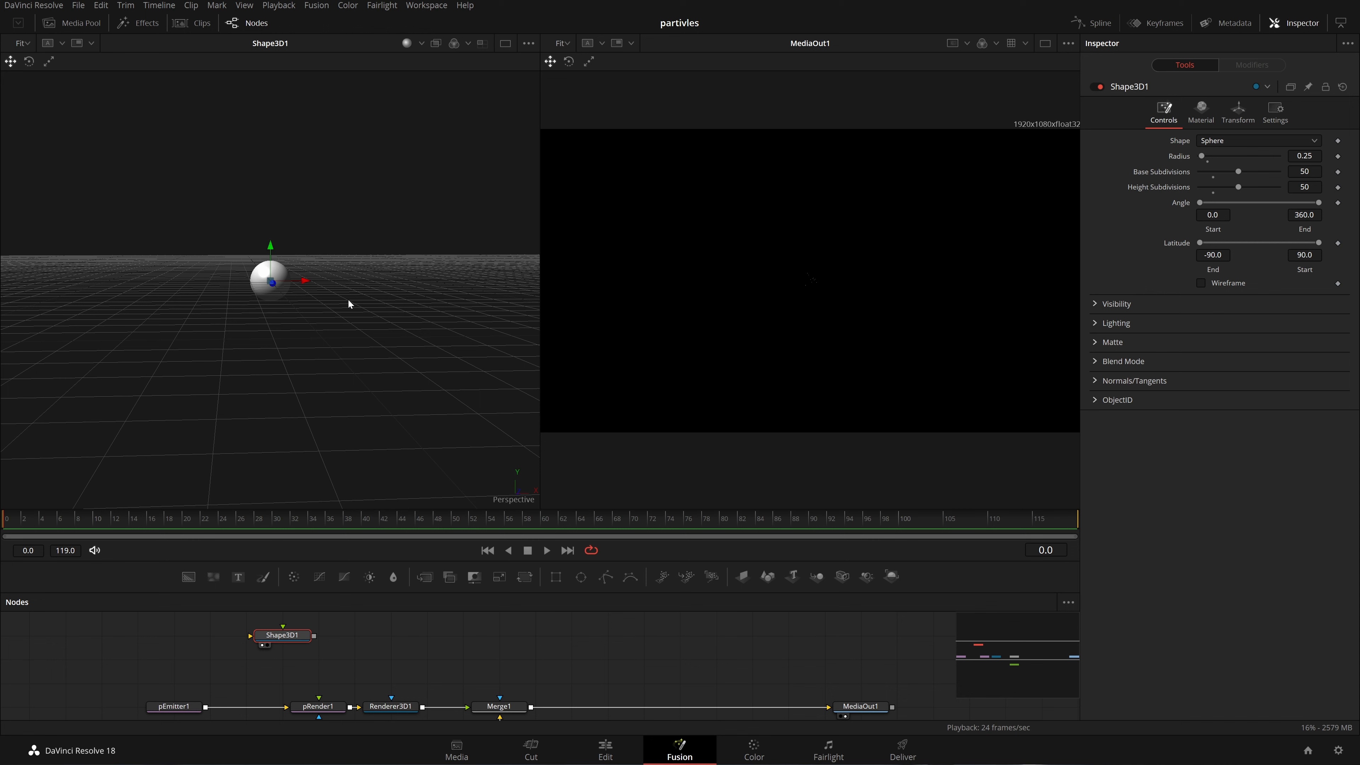
pyautogui.moveTo(349, 304); pyautogui.dragTo(387, 222)
pyautogui.moveTo(282, 636); pyautogui.dragTo(174, 658)
pyautogui.click(177, 707)
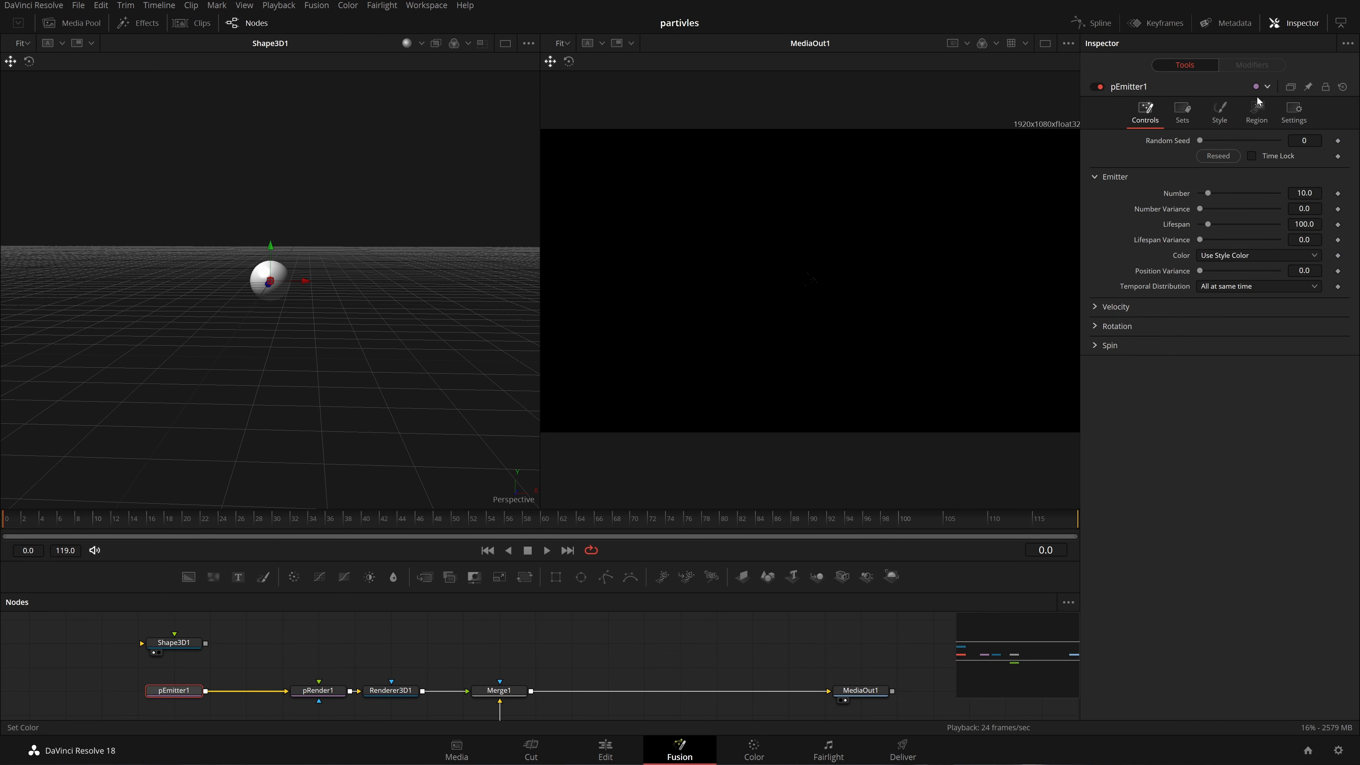
pyautogui.click(1256, 113)
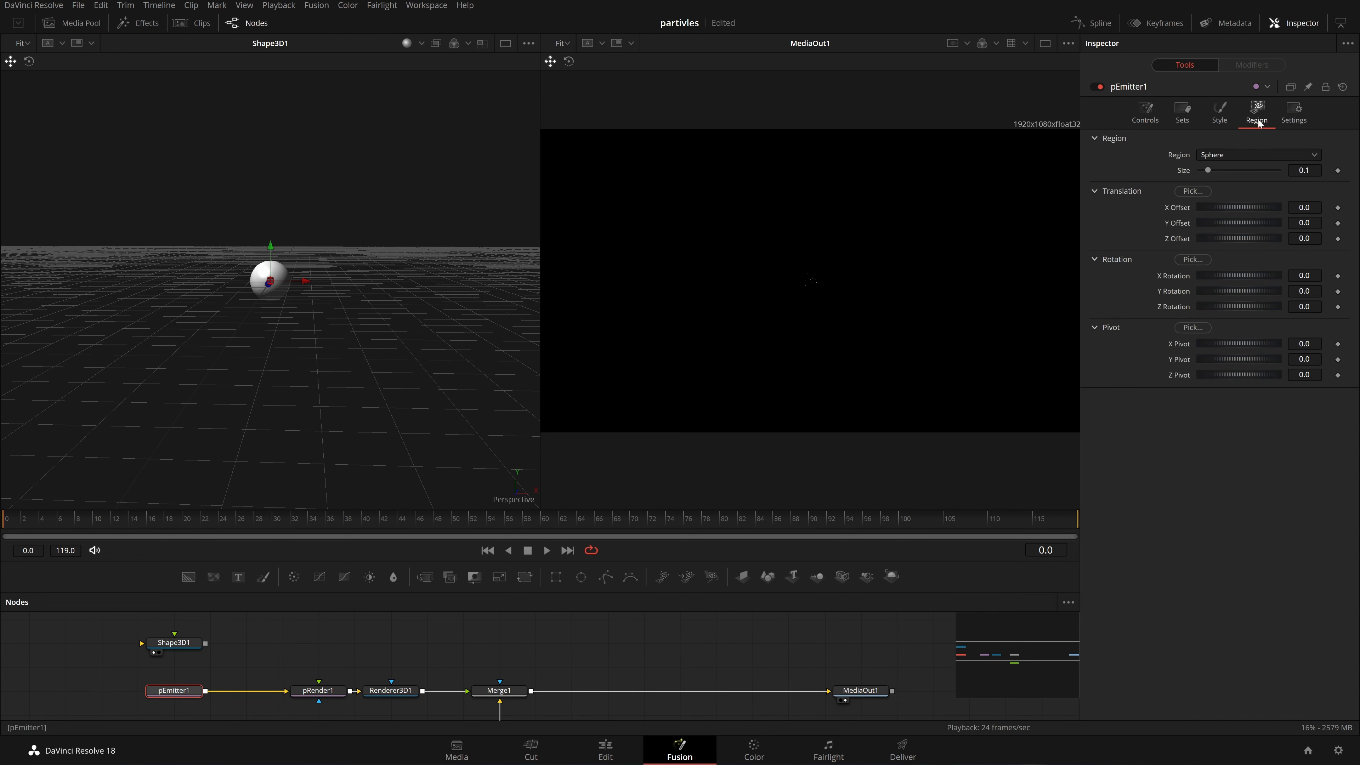
# Move Shape3D1 along X to about 12.06 and keyframe its X, Y and Z translation at frame 0
pyautogui.click(181, 647)
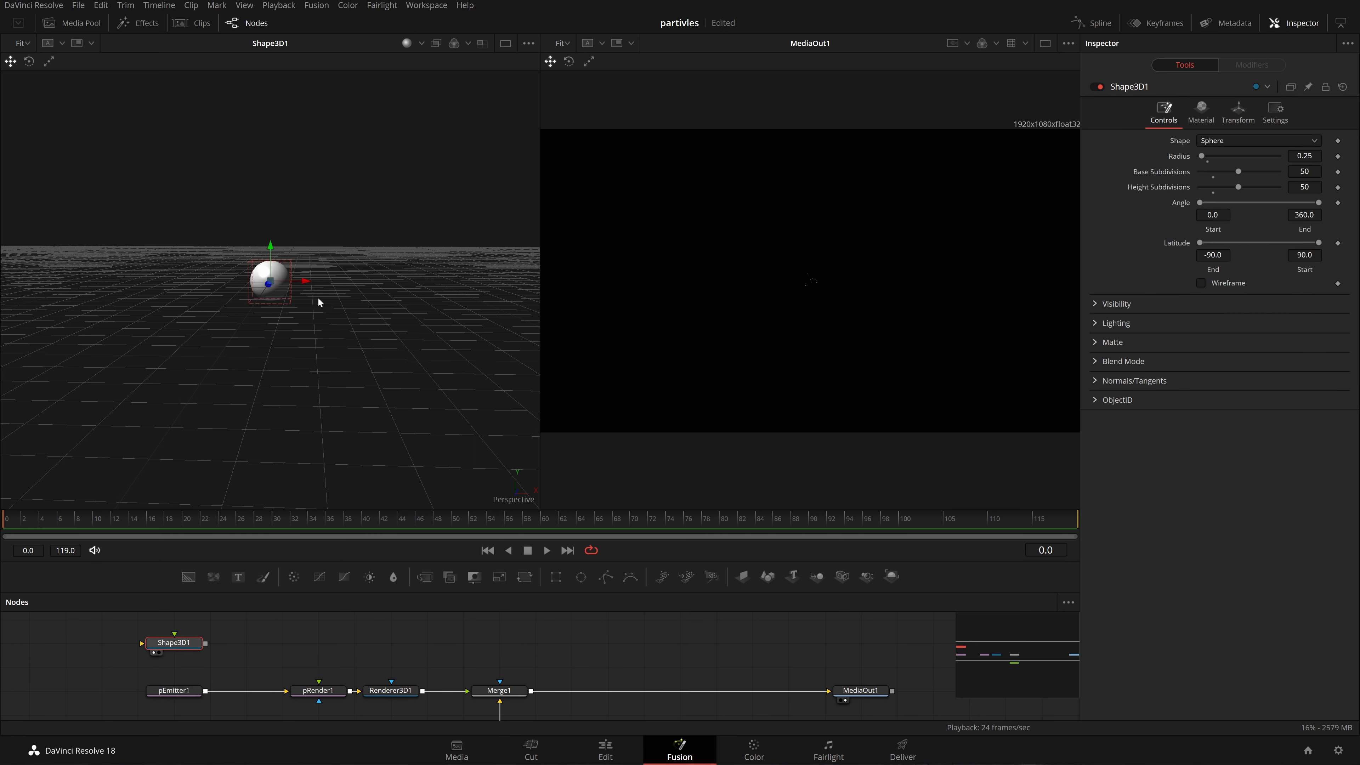
pyautogui.scroll(-3, 318, 302)
pyautogui.scroll(-2, 367, 355)
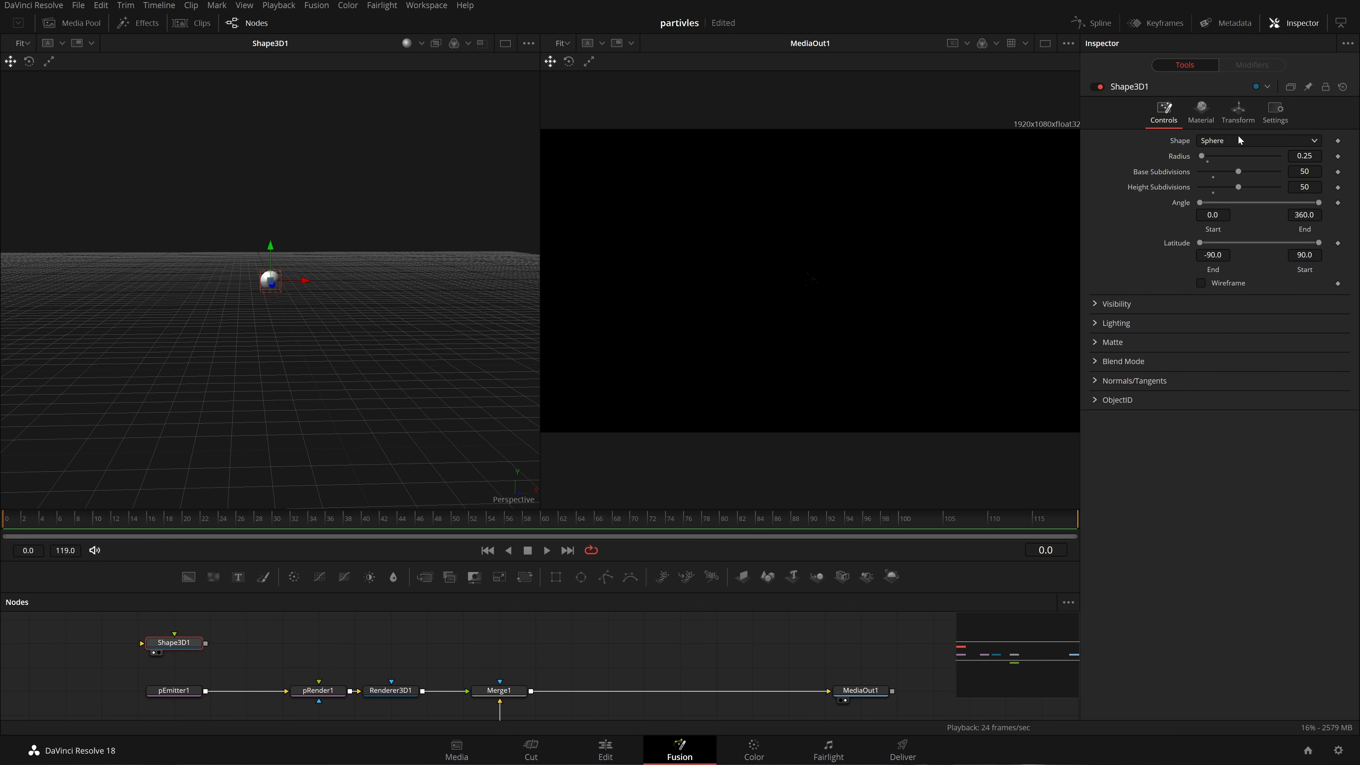
pyautogui.click(1250, 115)
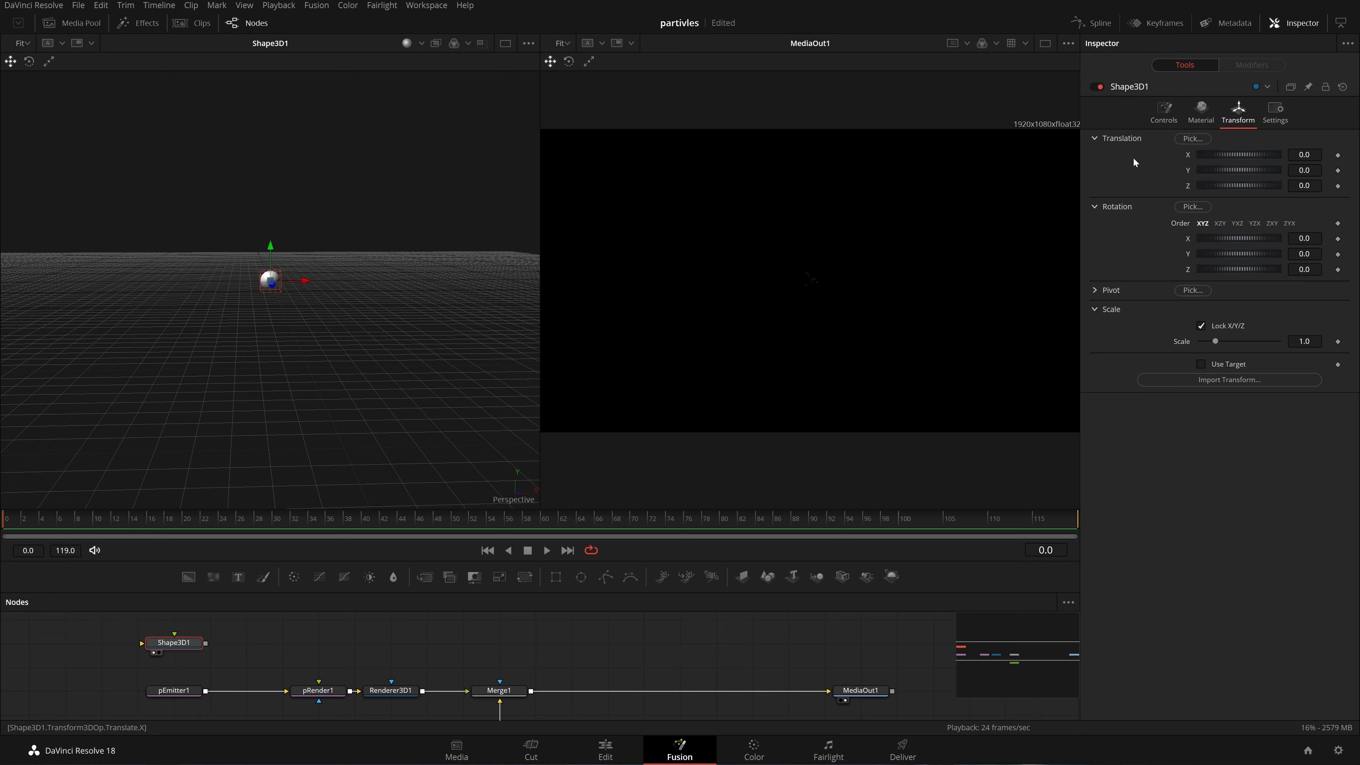
pyautogui.scroll(-5, 324, 317)
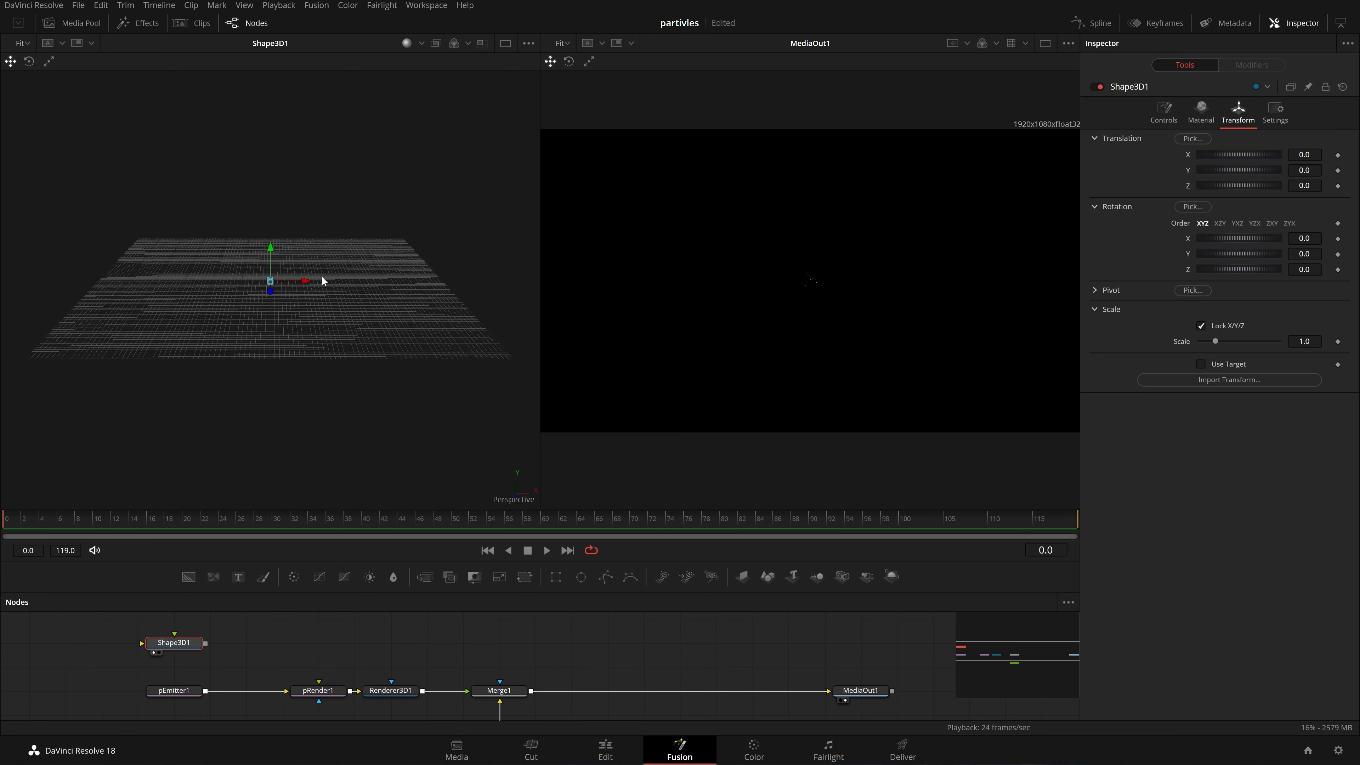
pyautogui.moveTo(300, 282); pyautogui.dragTo(474, 283)
pyautogui.click(1337, 154)
pyautogui.click(1338, 170)
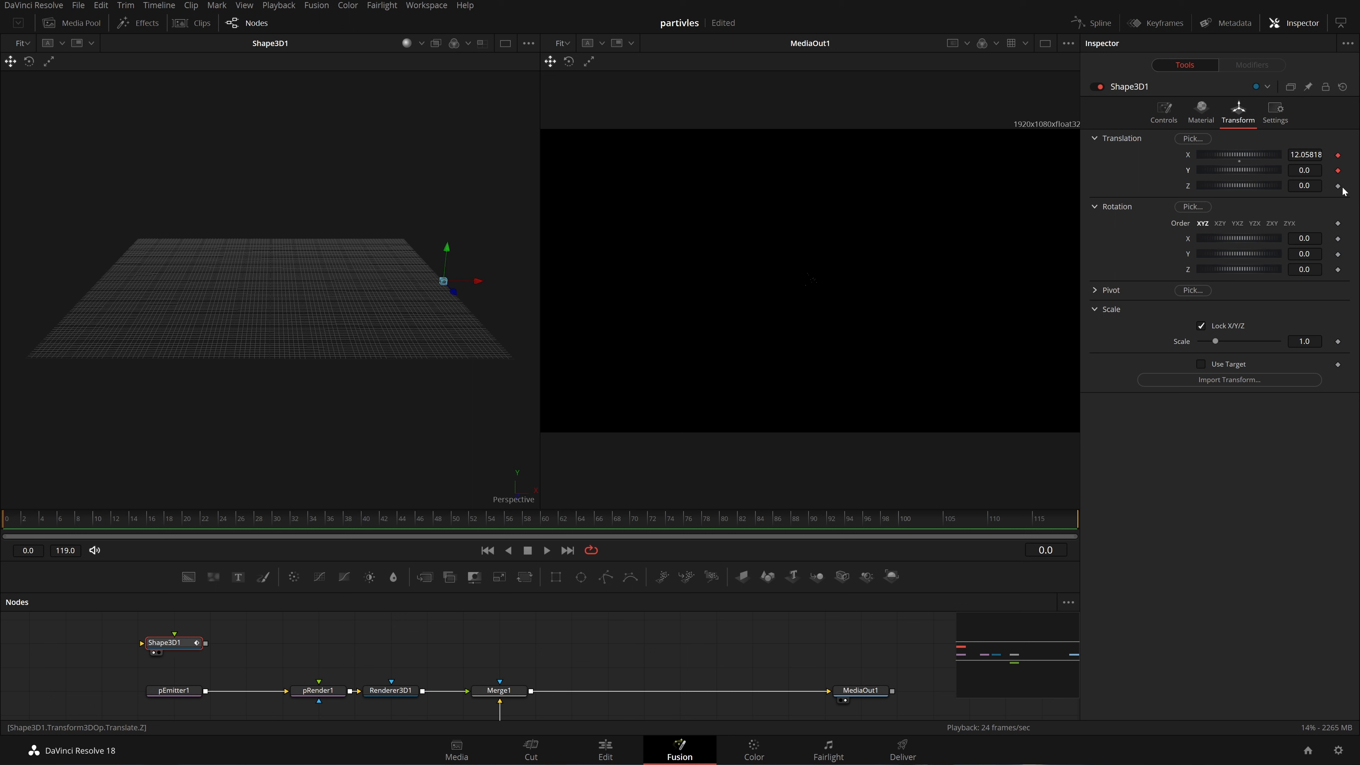
pyautogui.click(1340, 187)
# At frame 72, move the sphere across the grid to X about -11.93 and play back the motion
pyautogui.moveTo(15, 526); pyautogui.dragTo(632, 541)
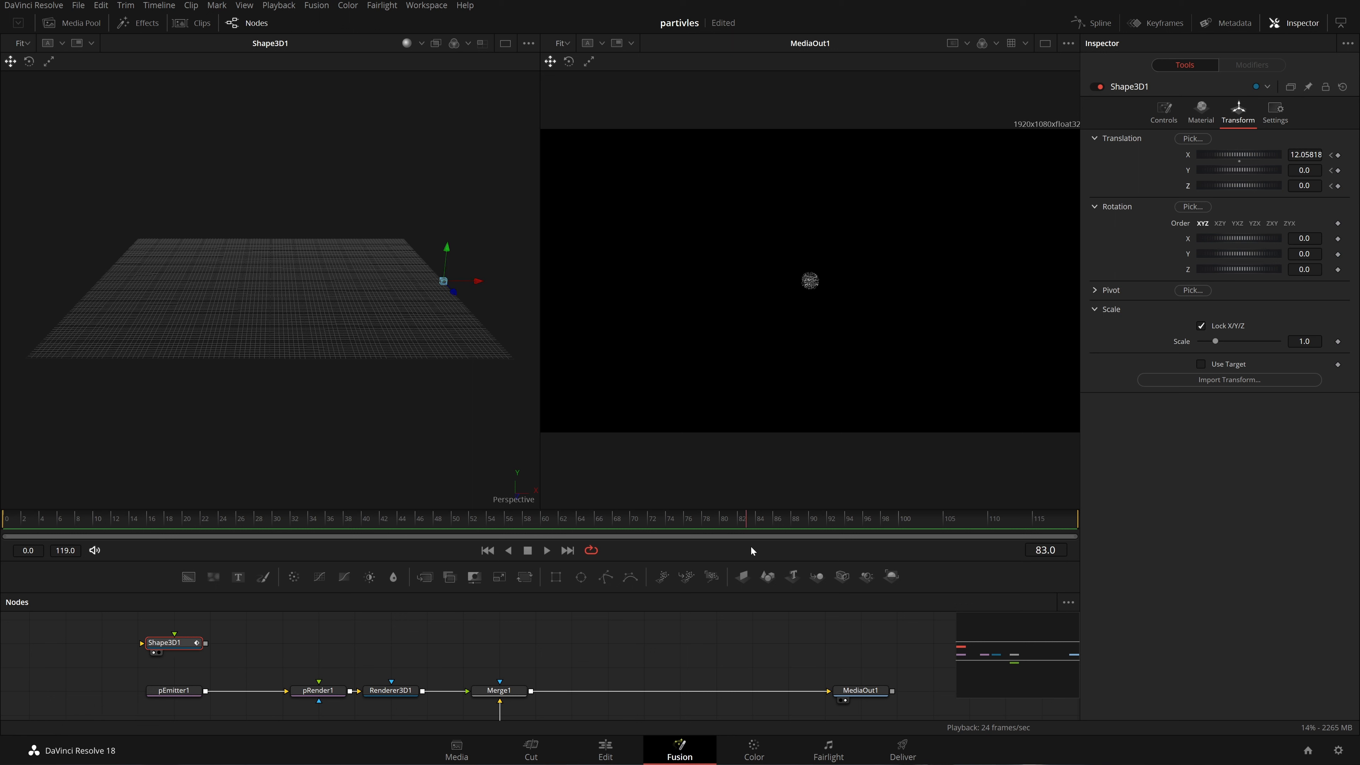
pyautogui.moveTo(750, 546); pyautogui.dragTo(1068, 545)
pyautogui.moveTo(597, 519); pyautogui.dragTo(647, 522)
pyautogui.moveTo(477, 281); pyautogui.dragTo(134, 280)
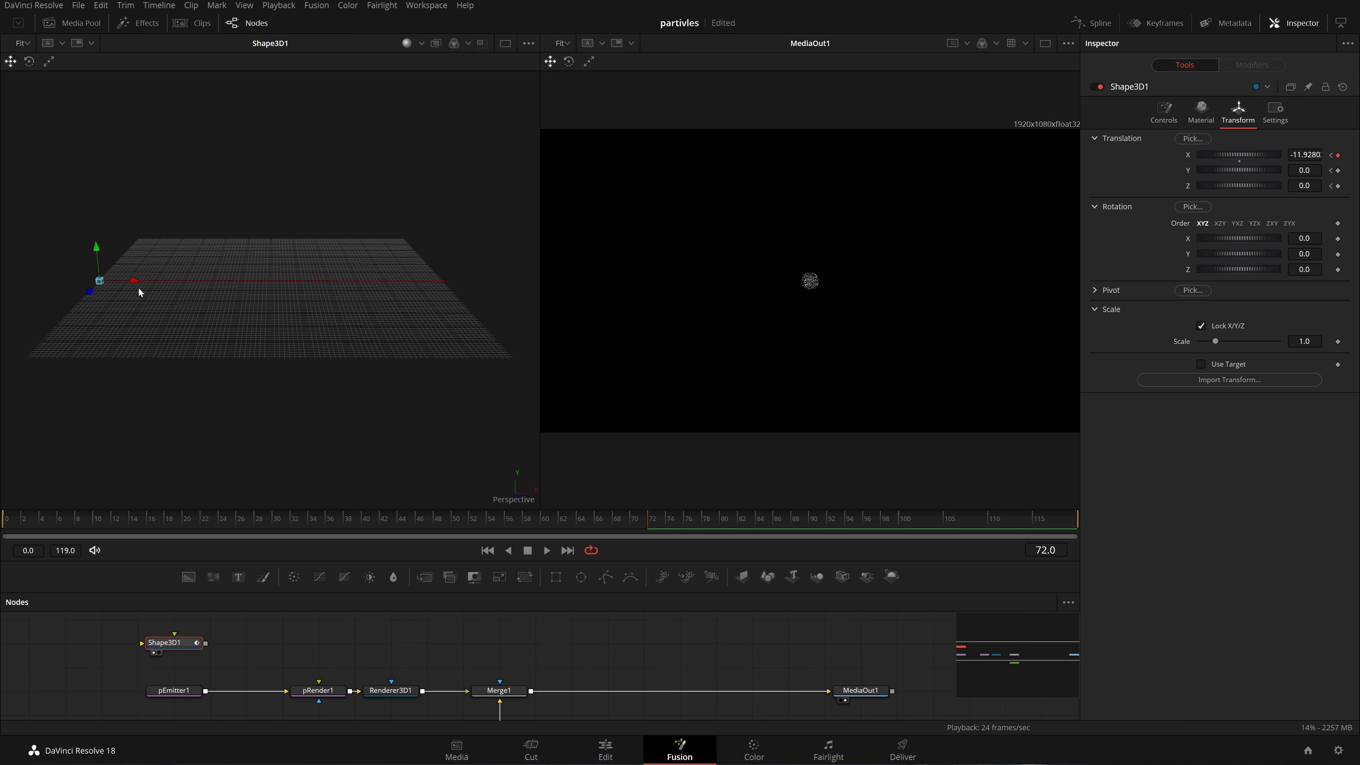
pyautogui.click(487, 550)
pyautogui.press('space')
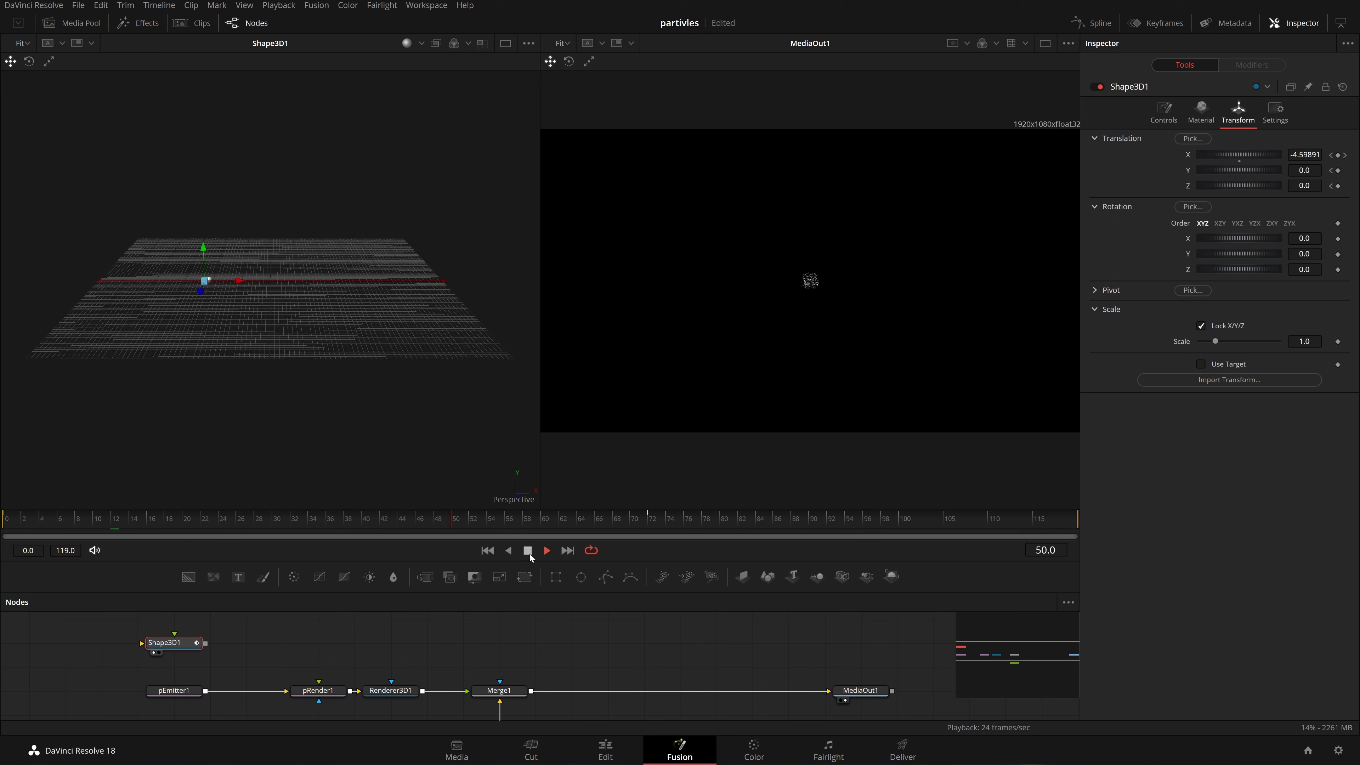
pyautogui.click(529, 554)
# At frame 30, raise the sphere along Y to form a peak in its motion path and play it back
pyautogui.moveTo(346, 518); pyautogui.dragTo(278, 547)
pyautogui.moveTo(302, 248); pyautogui.dragTo(323, 177)
pyautogui.click(487, 550)
pyautogui.click(547, 551)
pyautogui.click(526, 550)
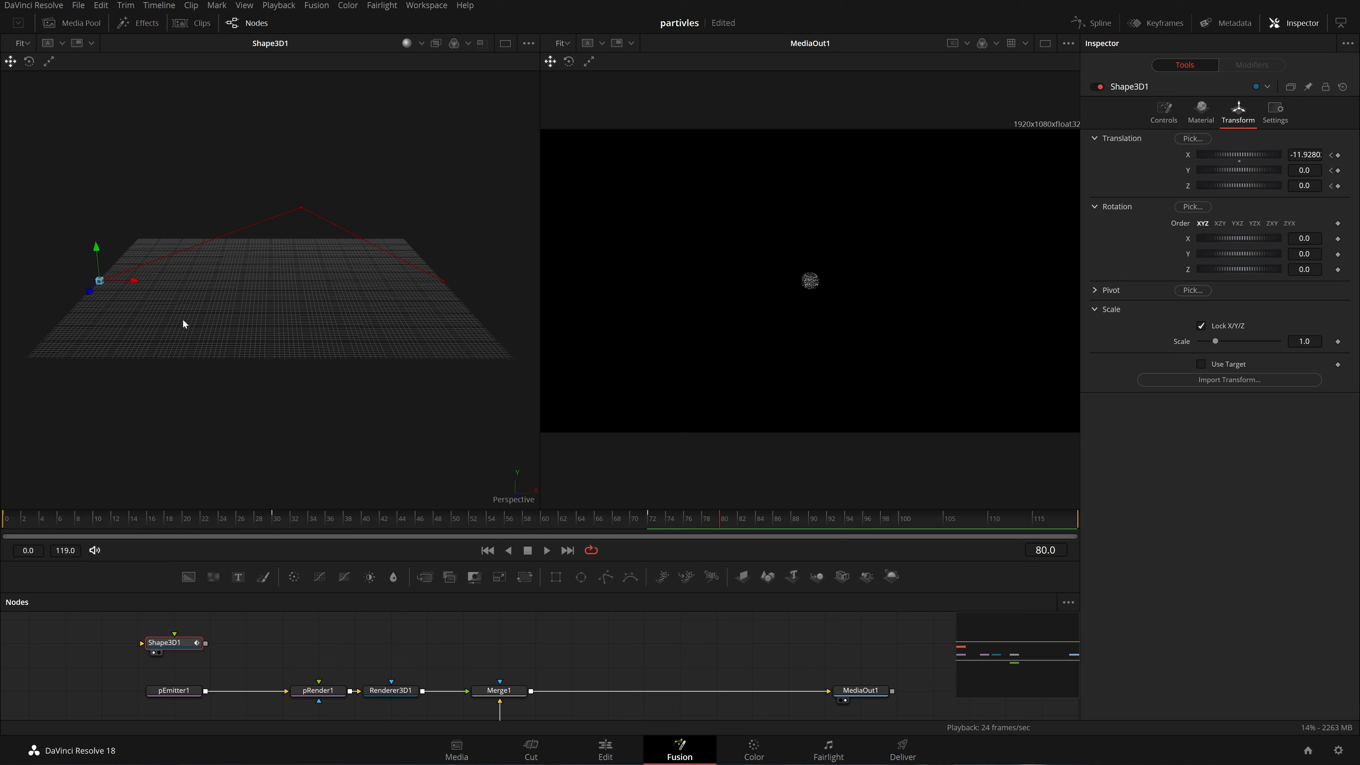
# At frame 50, lower the sphere below the grid to Y about -2.30 and preview the animation
pyautogui.moveTo(503, 522); pyautogui.dragTo(464, 522)
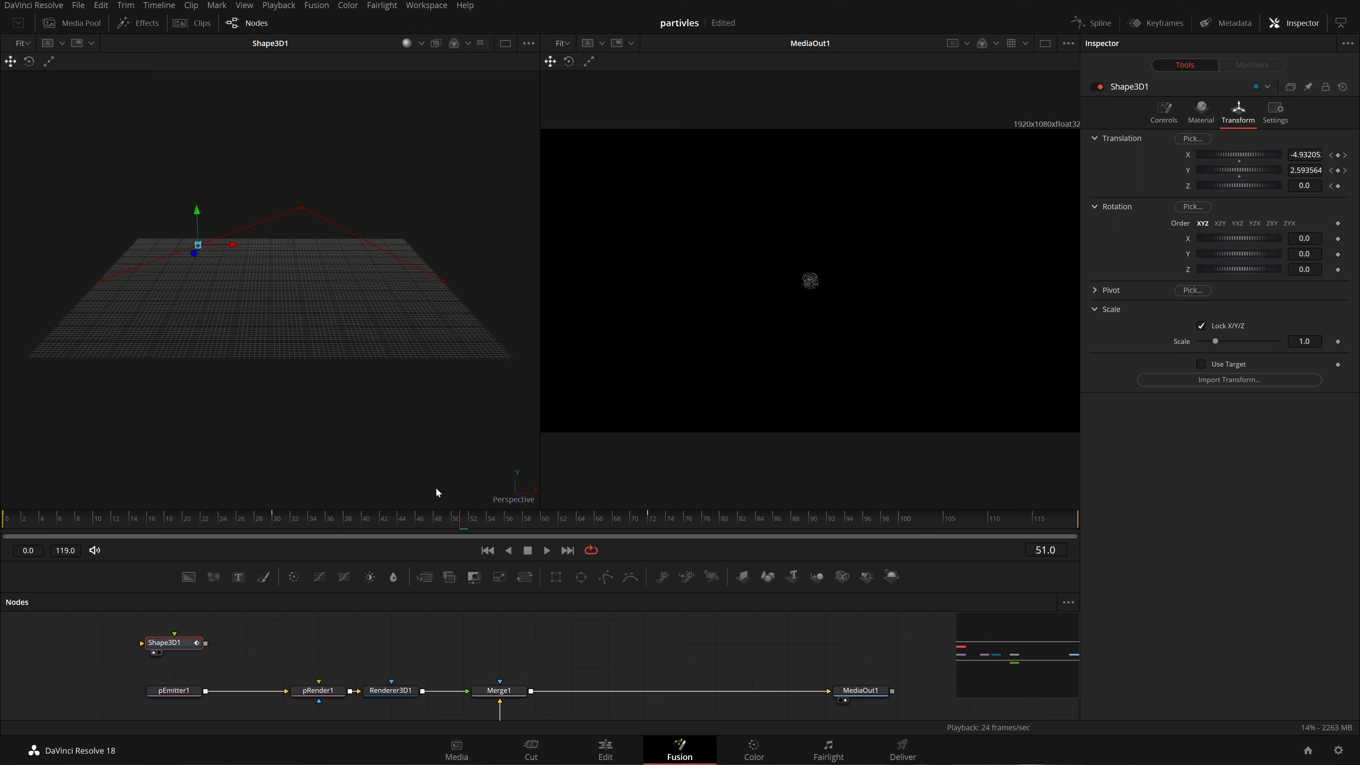
pyautogui.press('Left')
pyautogui.moveTo(208, 215); pyautogui.dragTo(218, 280)
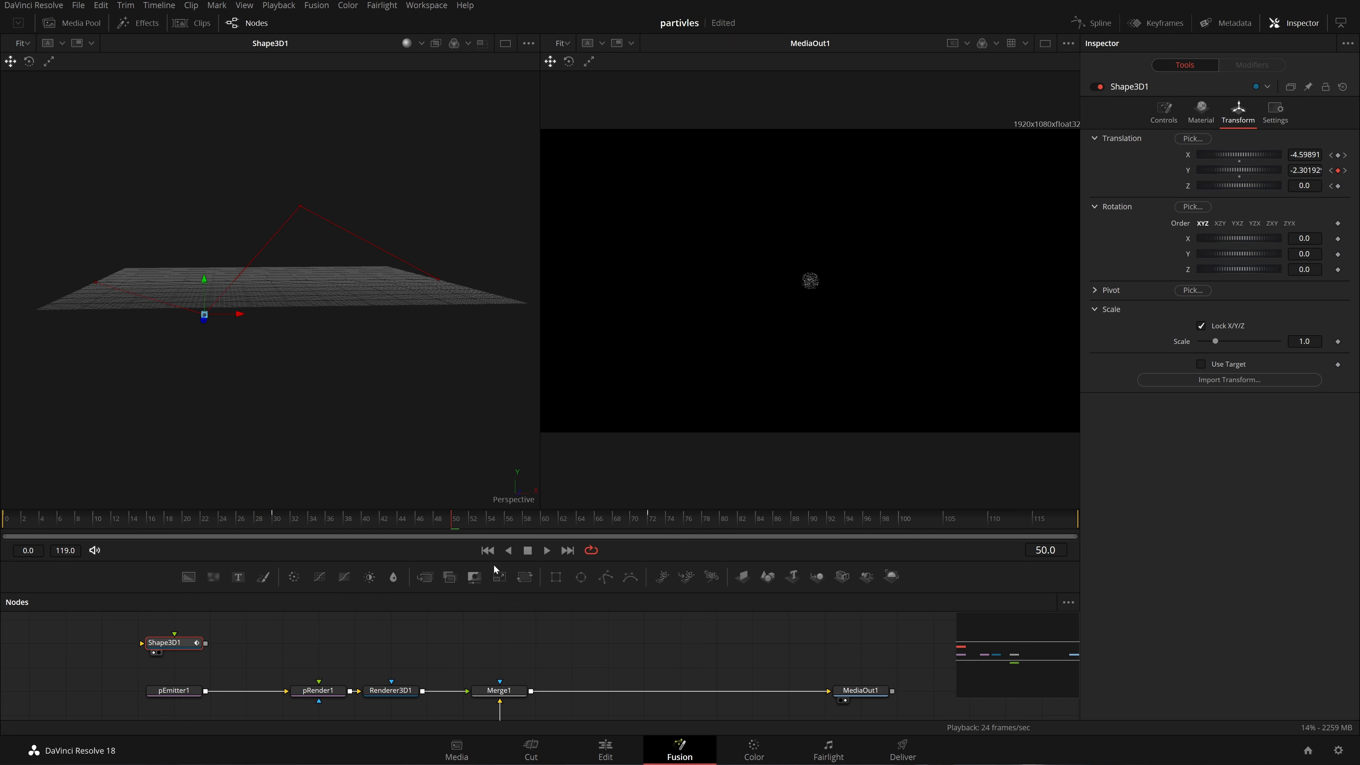
pyautogui.click(487, 551)
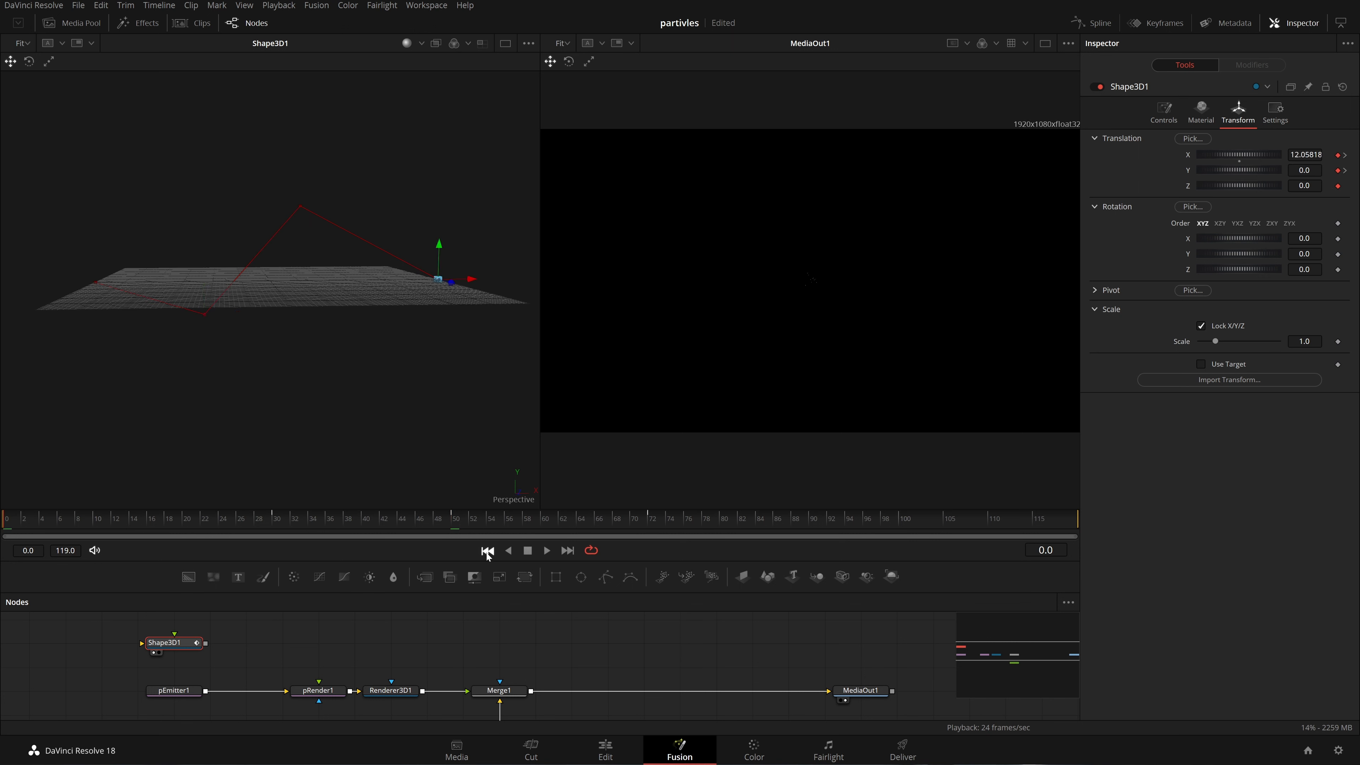
pyautogui.press('space')
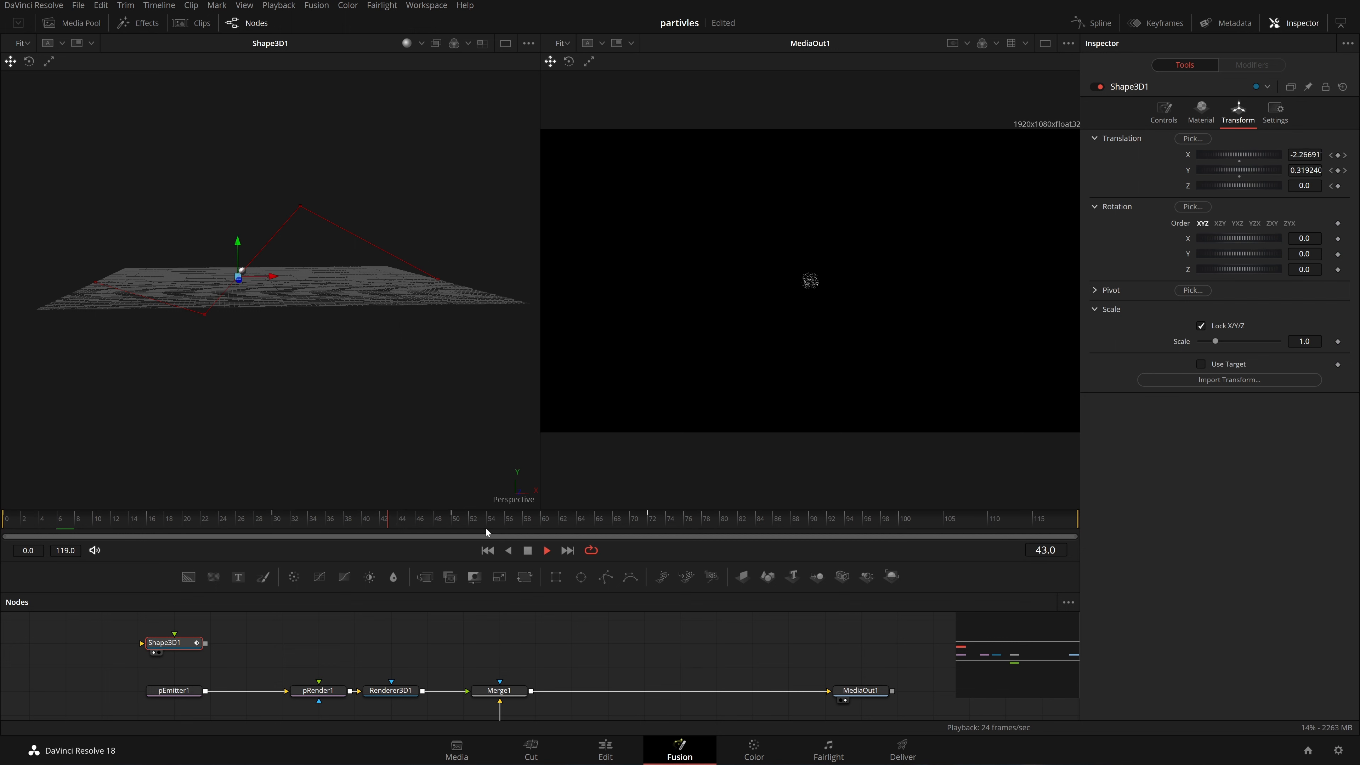
pyautogui.press('space')
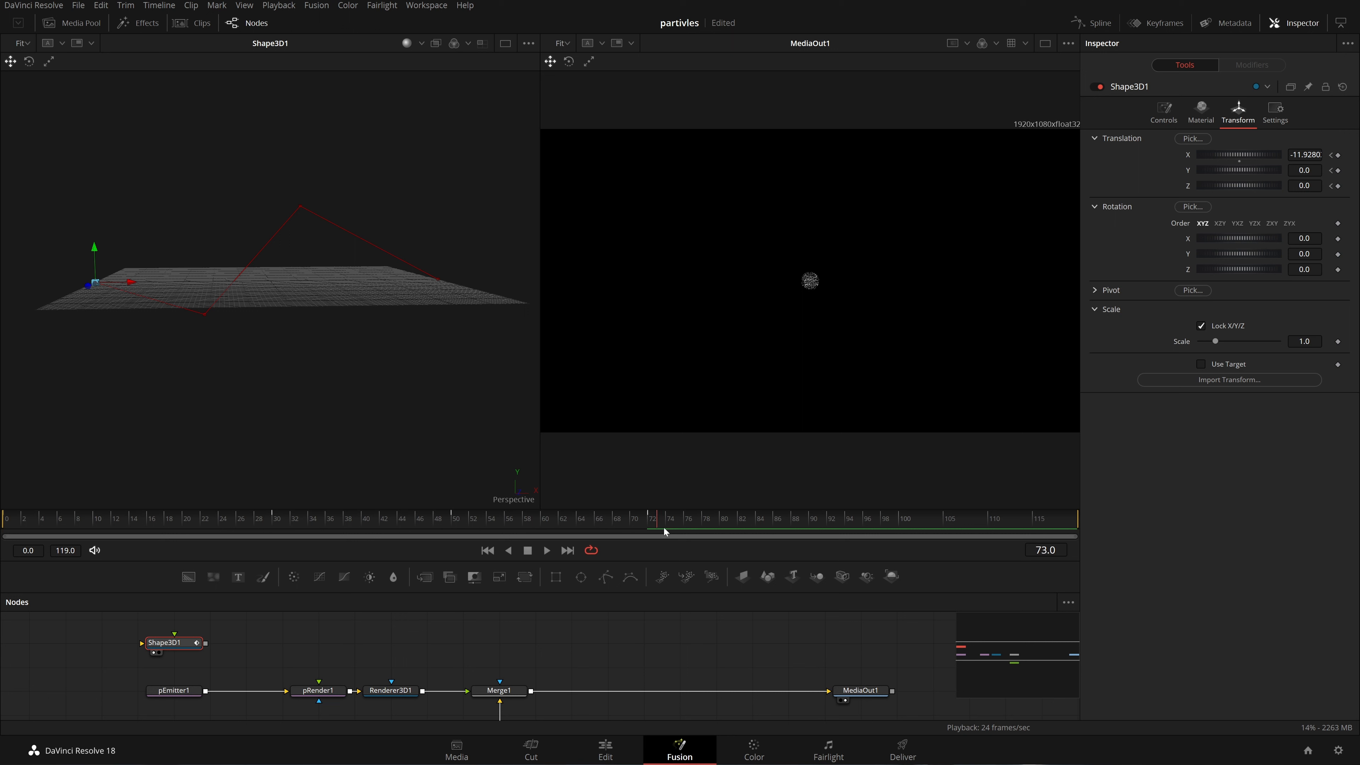
# At frame 96, move the sphere to X about -9.88 and Y about 3.67, and keyframe its Z translation
pyautogui.moveTo(666, 532); pyautogui.dragTo(845, 532)
pyautogui.moveTo(98, 250); pyautogui.dragTo(137, 173)
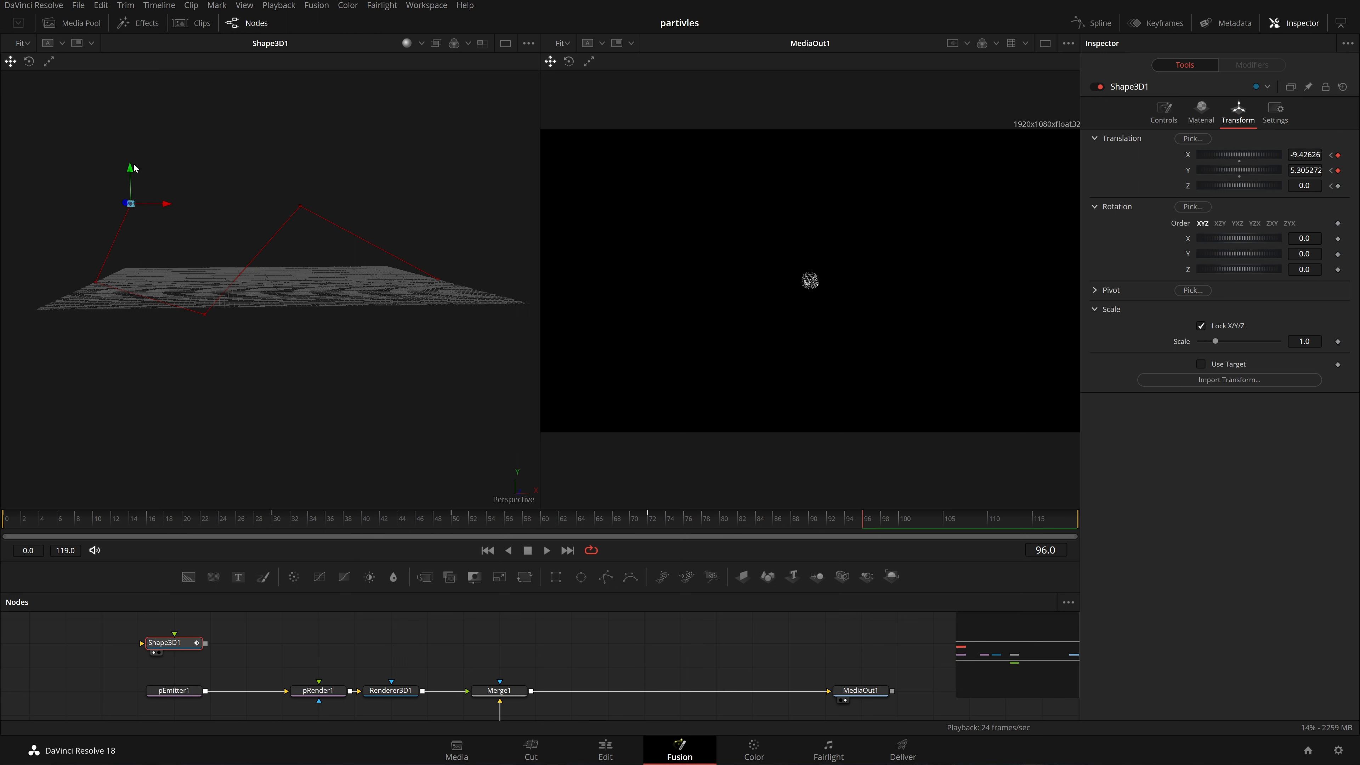
pyautogui.moveTo(130, 169); pyautogui.dragTo(175, 229)
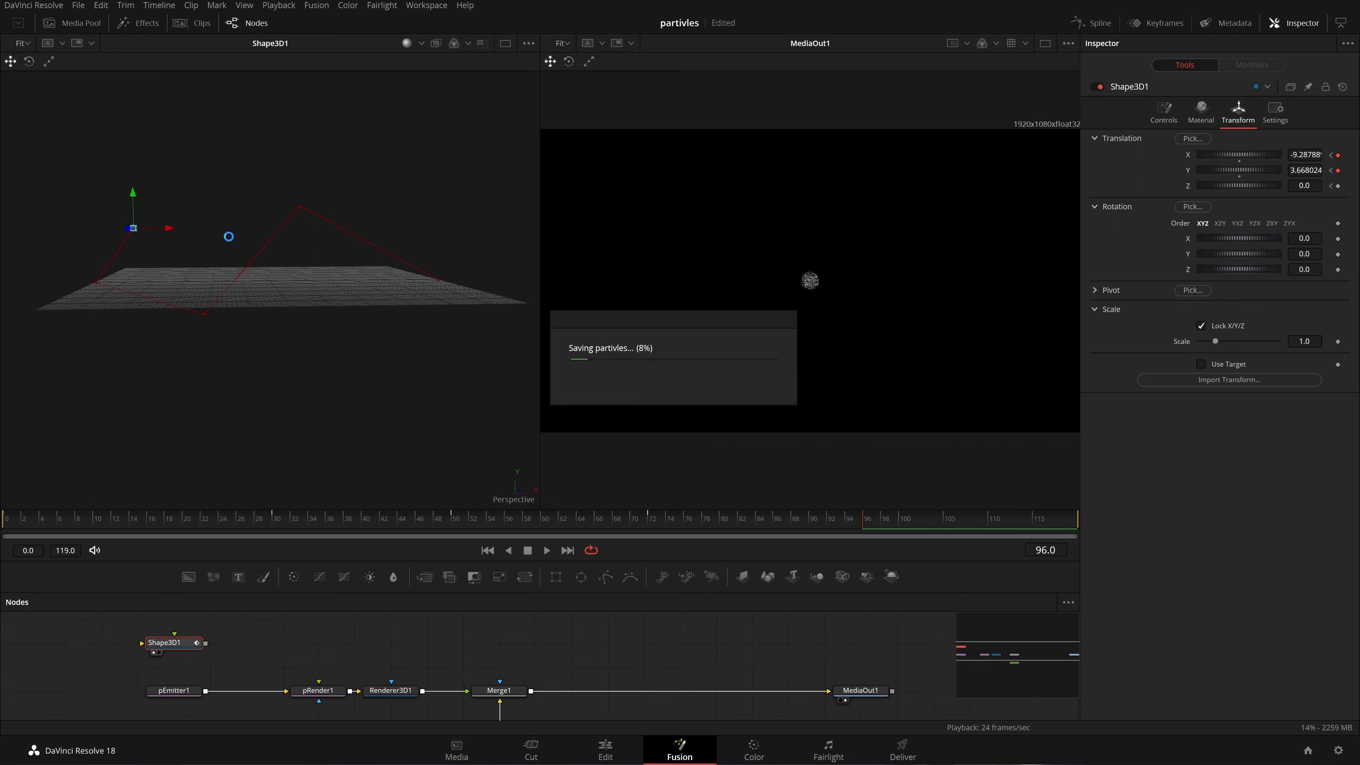
pyautogui.click(1338, 185)
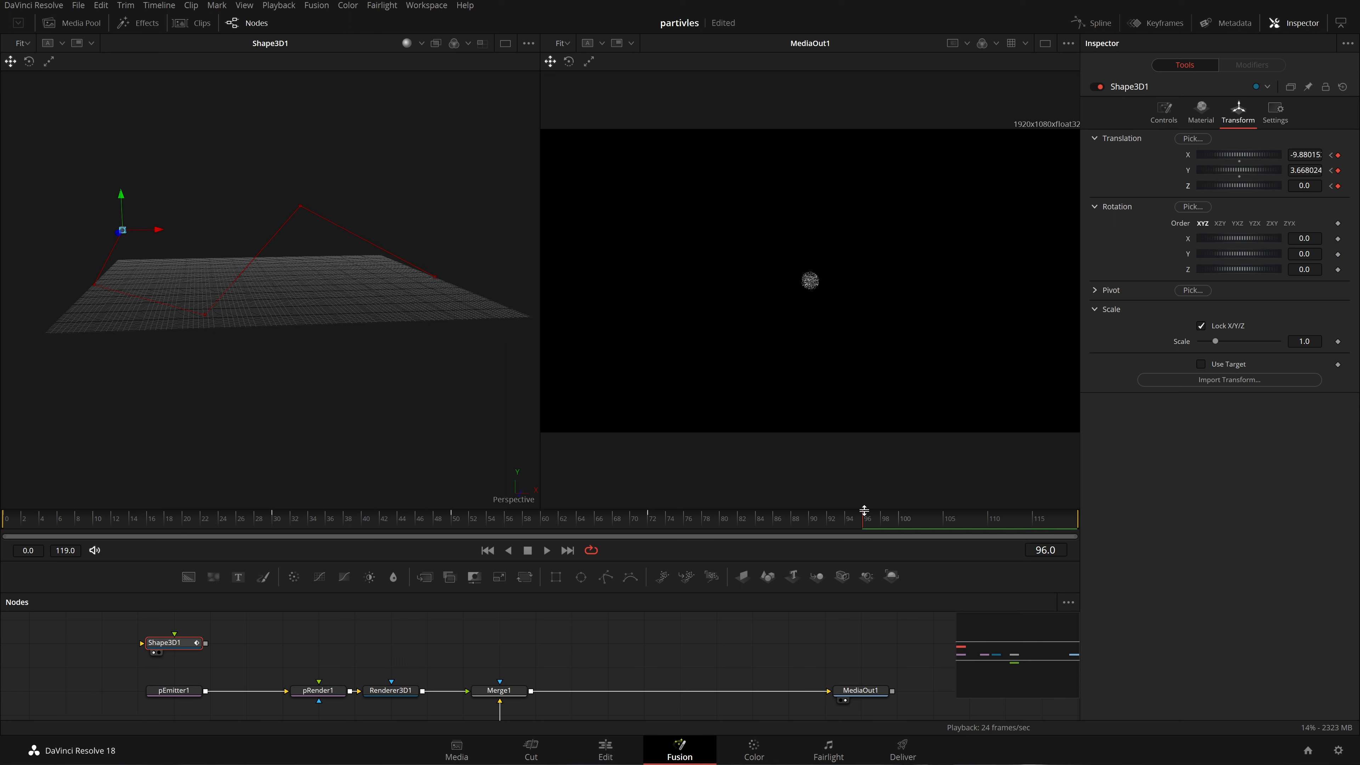
# At frame 119, move the sphere to X about -1.41 and Y about 6.57 to extend its motion path
pyautogui.moveTo(864, 519); pyautogui.dragTo(975, 528)
pyautogui.moveTo(321, 297); pyautogui.dragTo(362, 322)
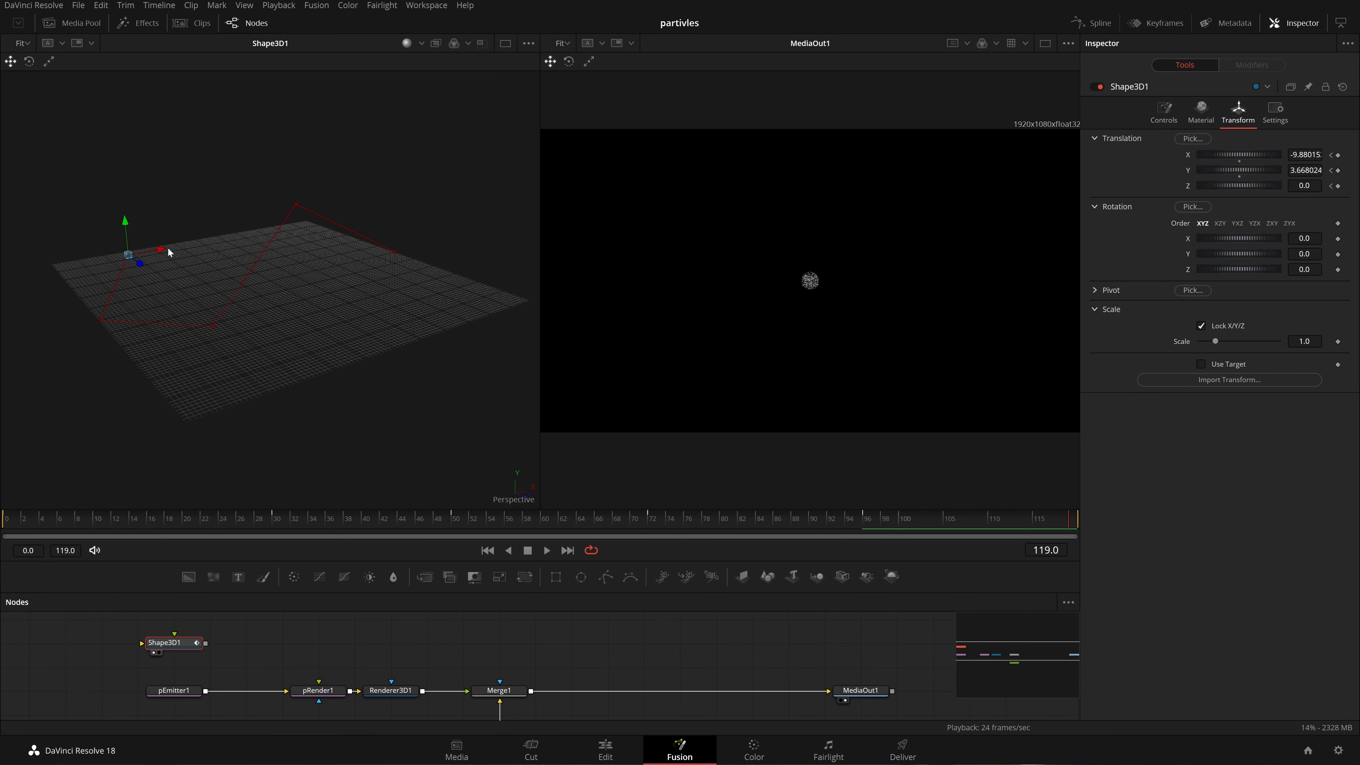
pyautogui.moveTo(169, 252); pyautogui.dragTo(266, 161)
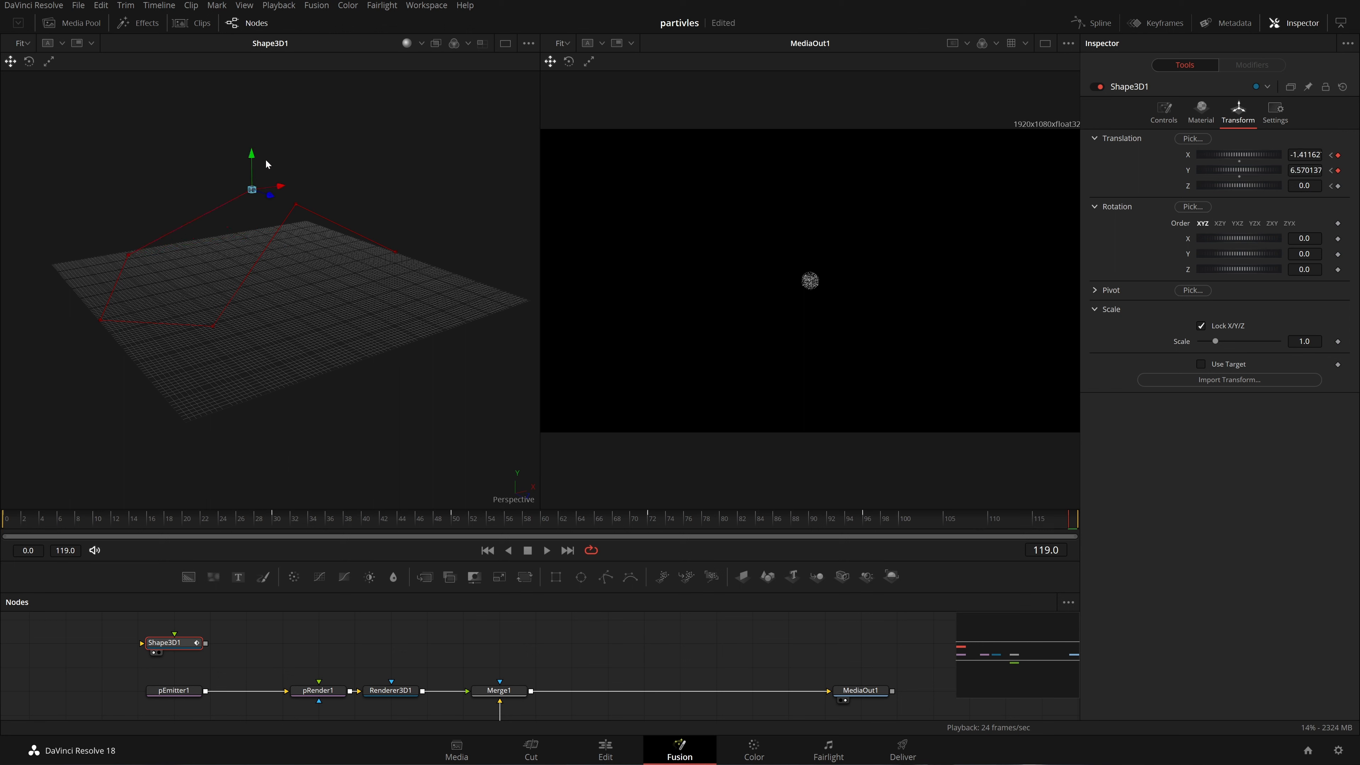
pyautogui.moveTo(283, 297); pyautogui.dragTo(259, 298)
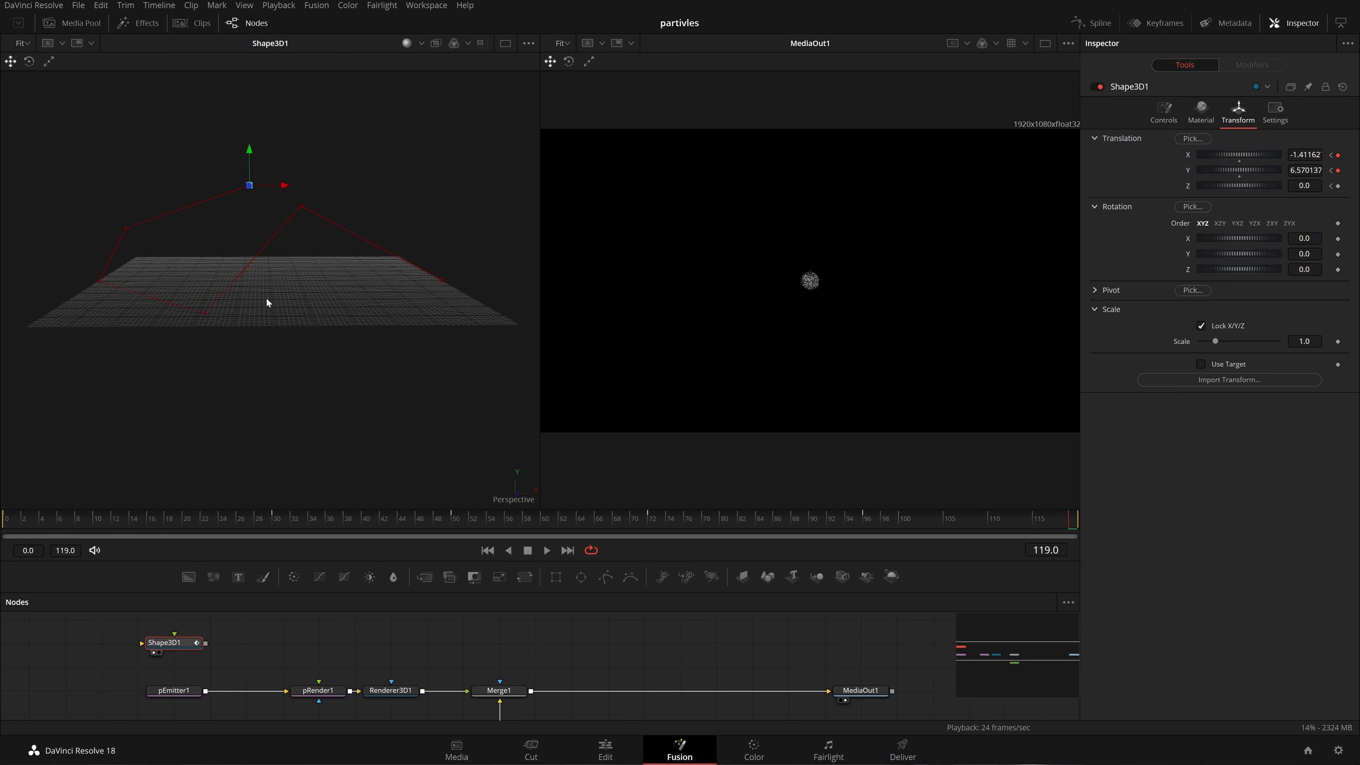
# Select all the points of the sphere's motion path and smooth the path into curves
pyautogui.click(301, 206)
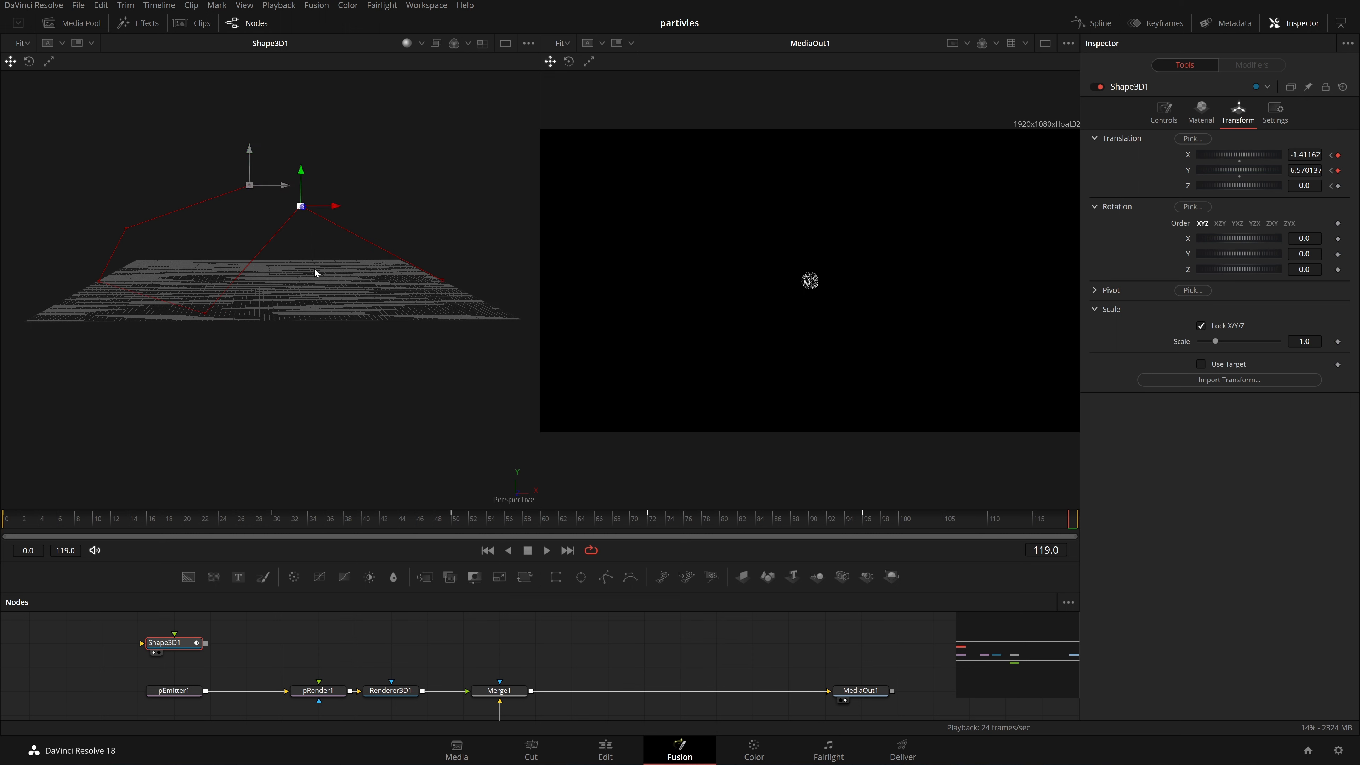
pyautogui.hotkey('ctrl', 'z')
pyautogui.hotkey('ctrl', 'shift', 'z')
pyautogui.moveTo(480, 137); pyautogui.dragTo(30, 439)
pyautogui.hotkey('ctrl', 's')
# Play back the sphere's smoothed motion from the first frame and check it around the grid
pyautogui.click(487, 550)
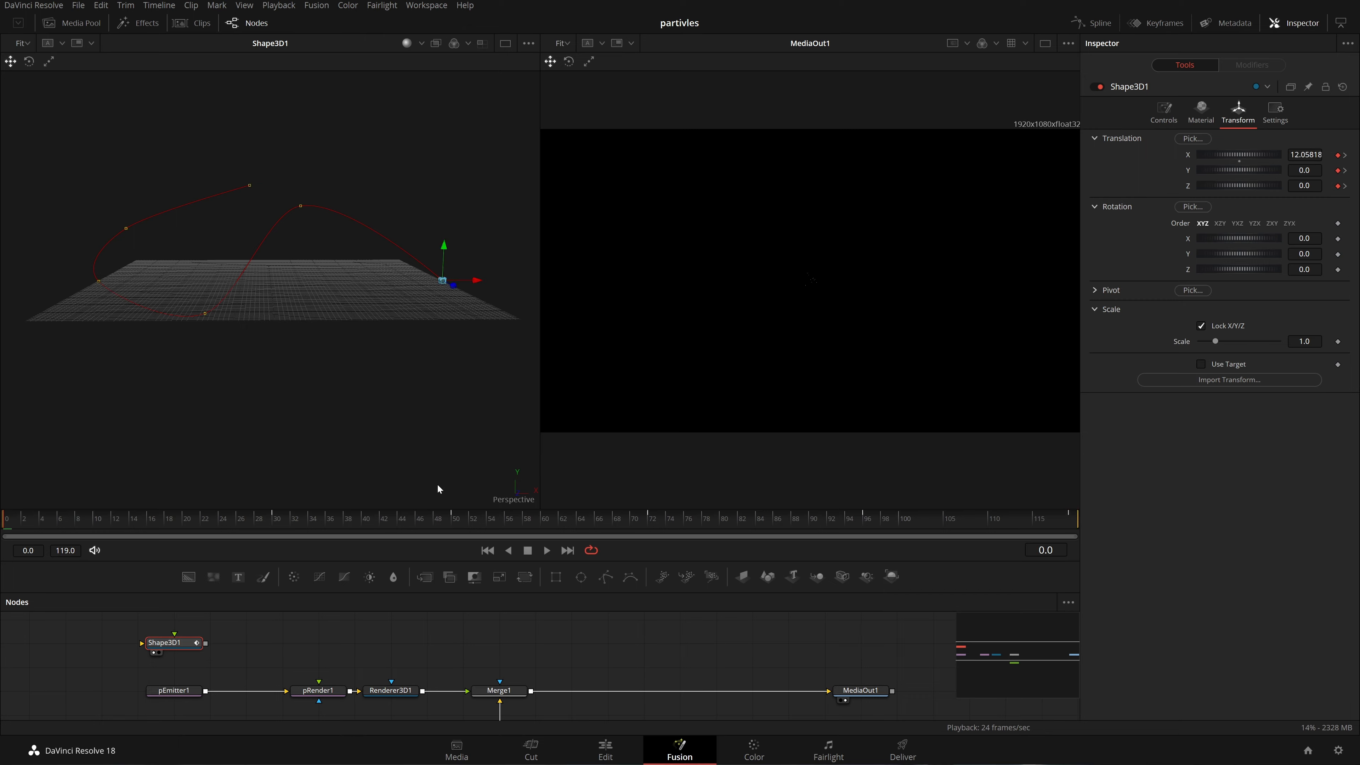
pyautogui.press('space')
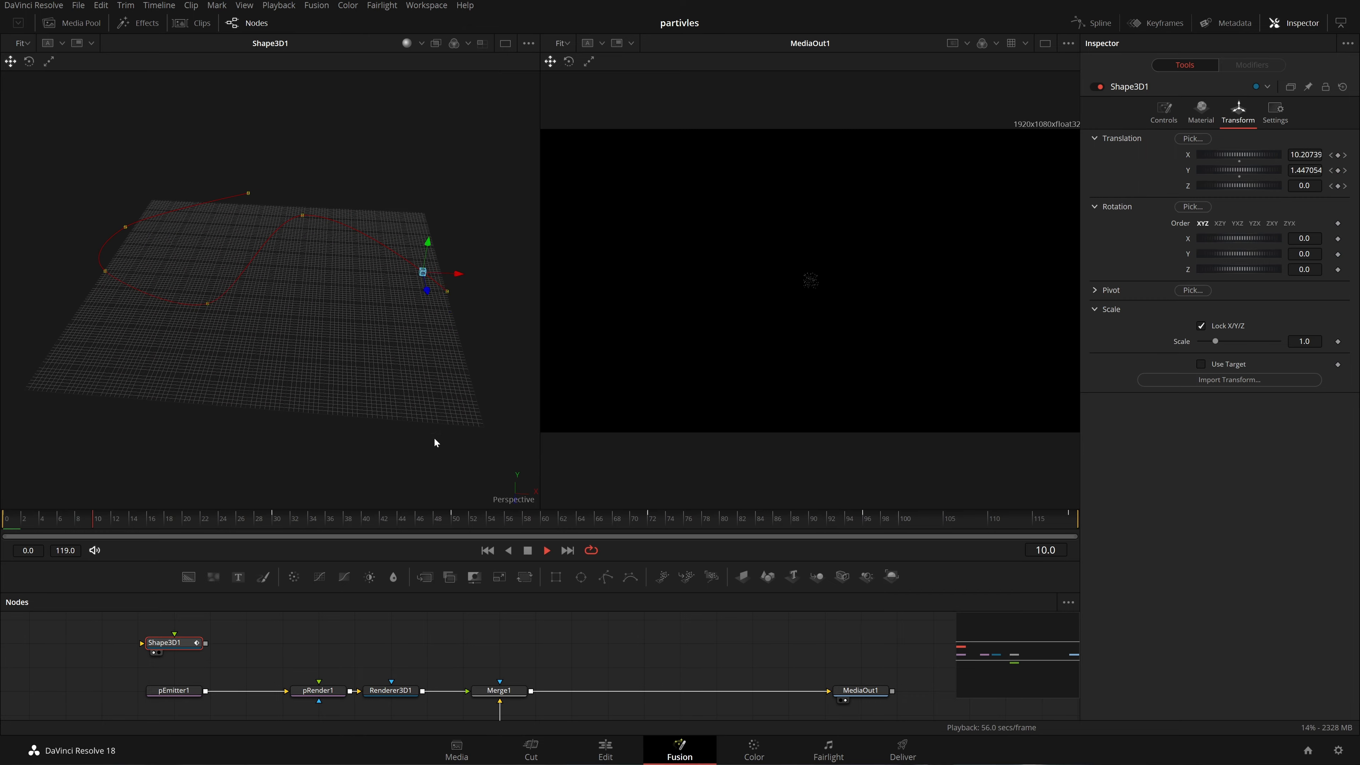
pyautogui.click(558, 655)
pyautogui.moveTo(341, 442); pyautogui.dragTo(346, 410)
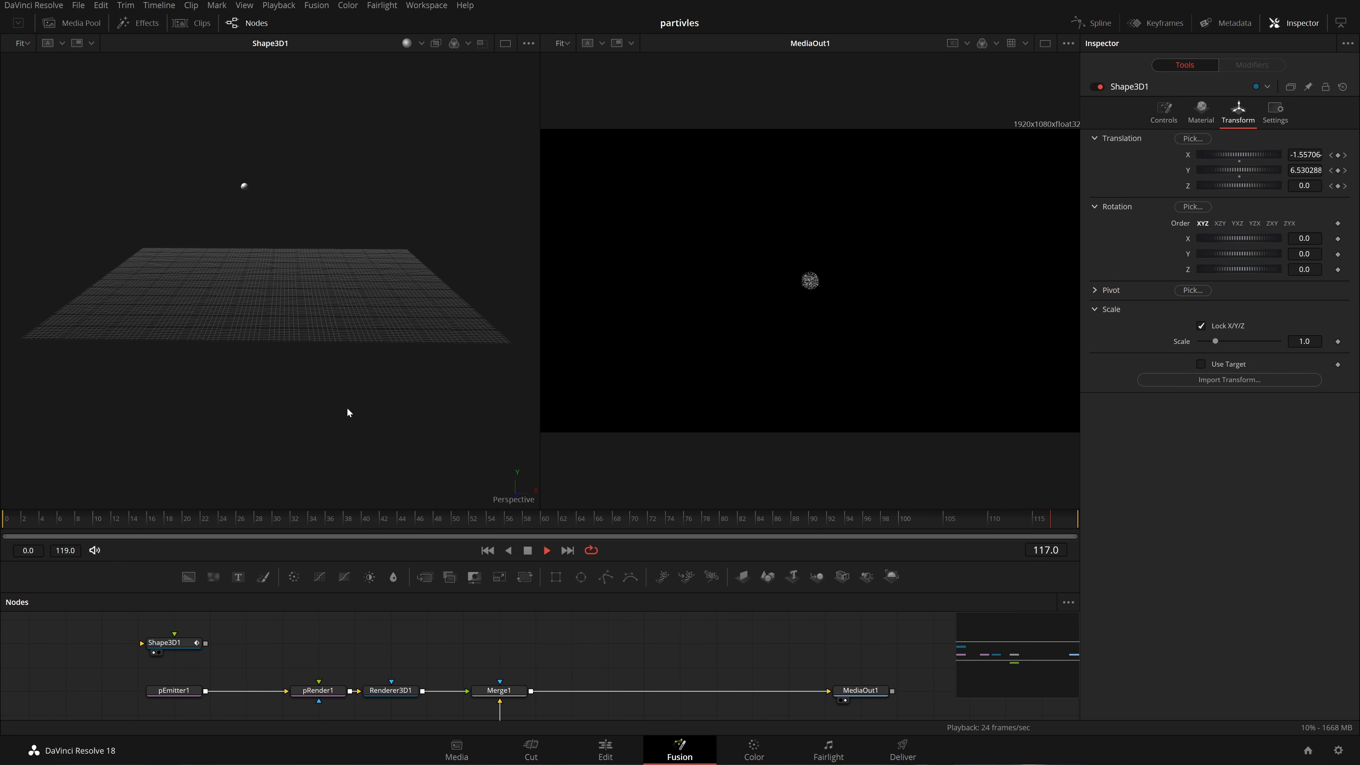
pyautogui.press('space')
# Set pEmitter1's region to Mesh, using Shape3D1 as its mesh input, and play the result from the start
pyautogui.click(182, 690)
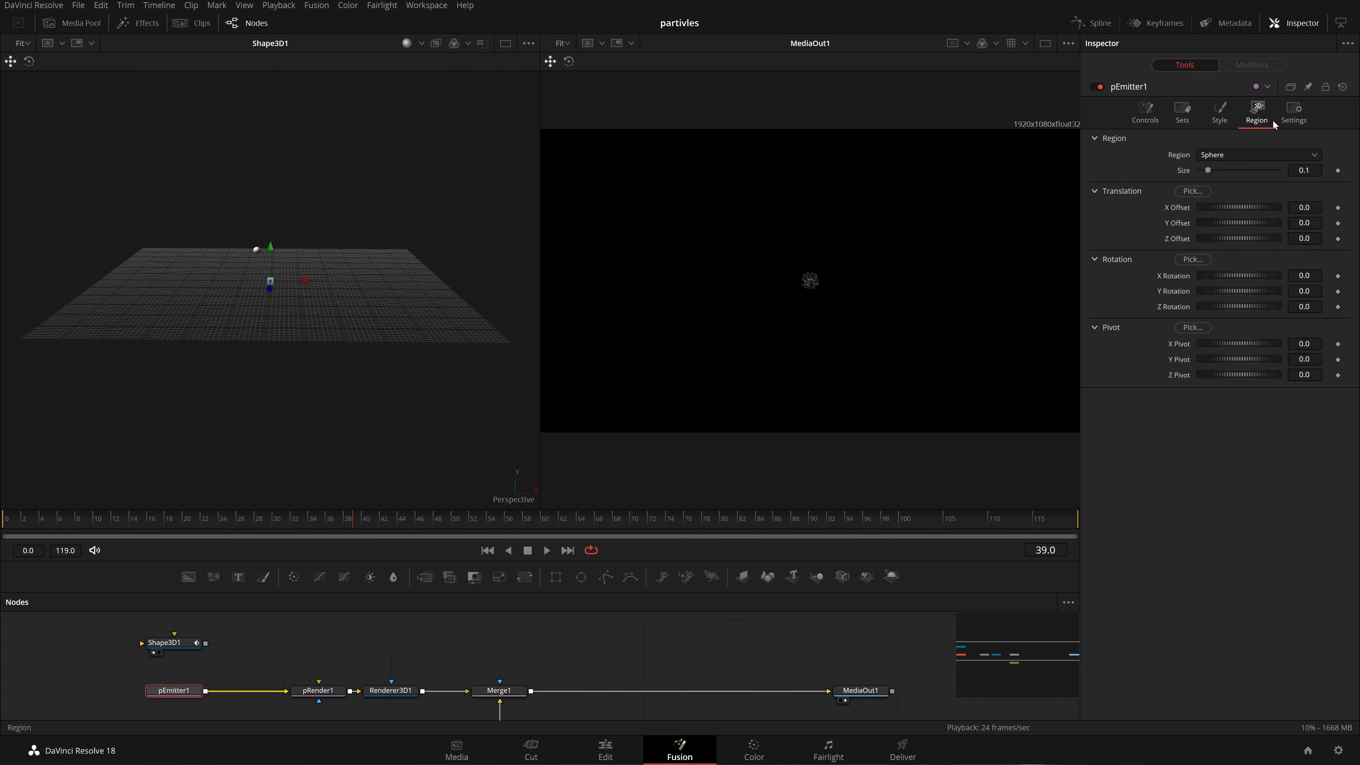
pyautogui.click(1246, 154)
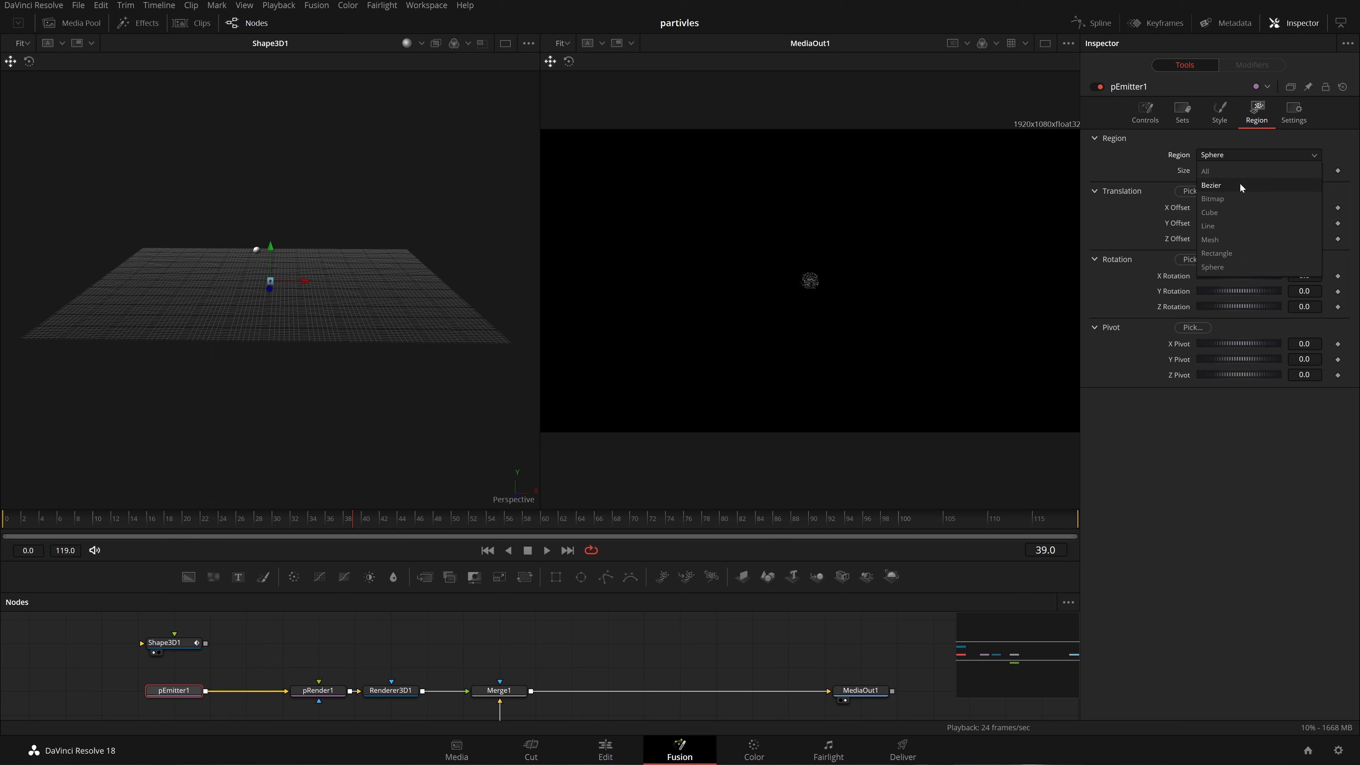
pyautogui.click(1239, 239)
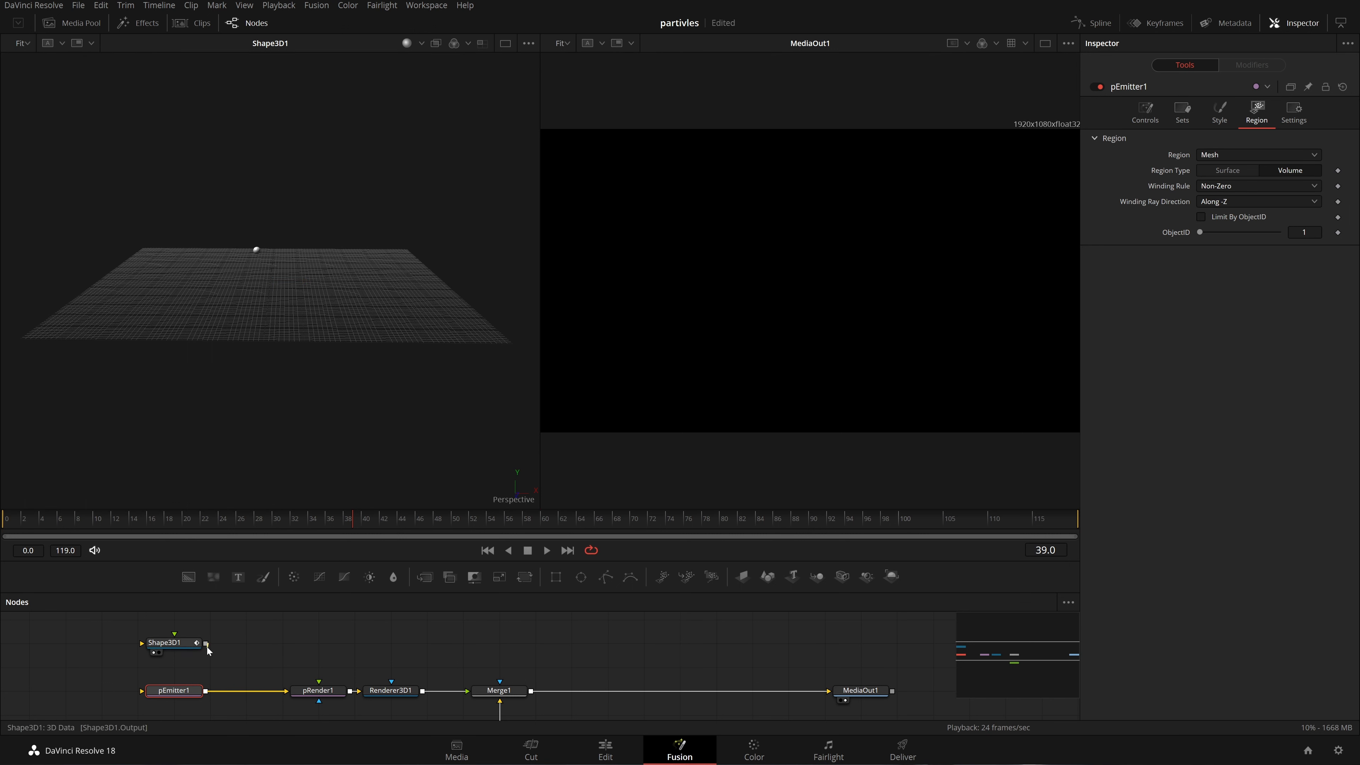
pyautogui.moveTo(206, 644); pyautogui.dragTo(251, 631)
pyautogui.moveTo(190, 688); pyautogui.dragTo(190, 687)
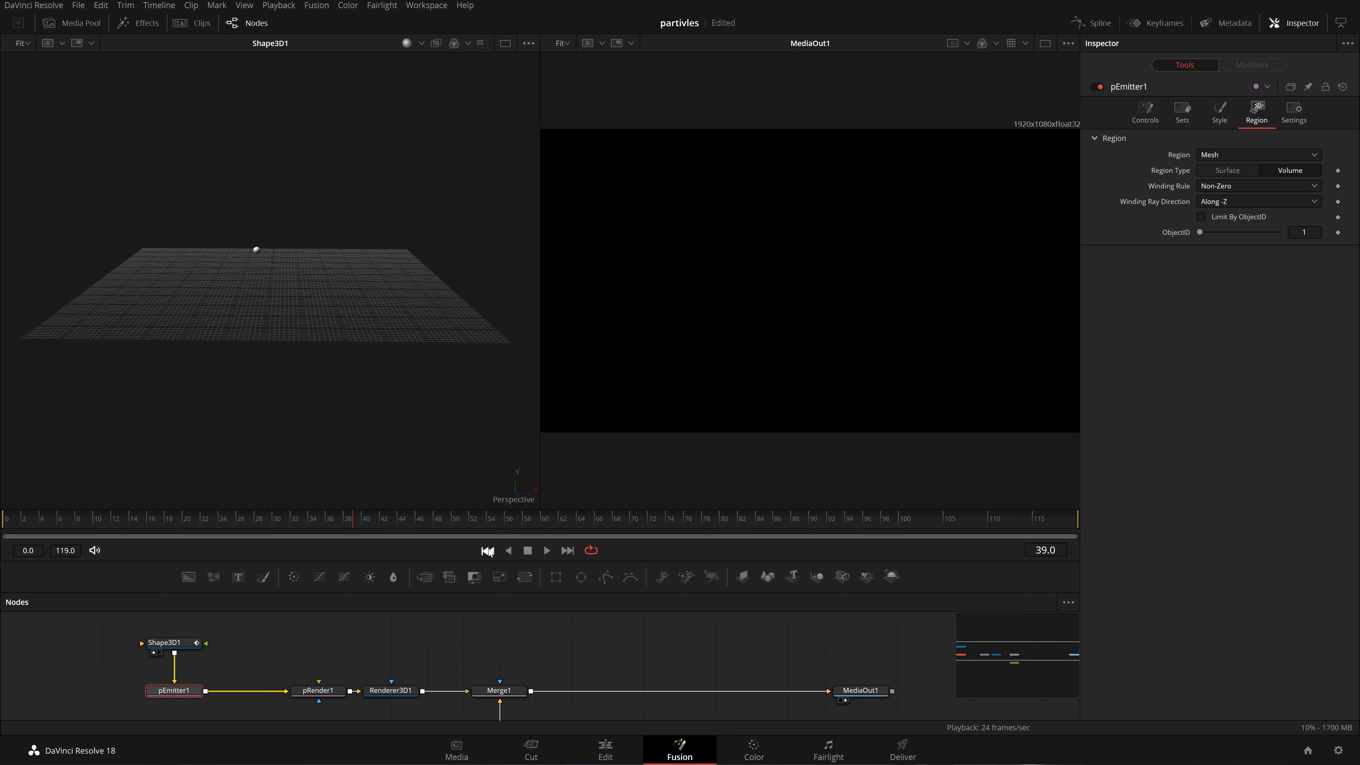
pyautogui.click(487, 550)
pyautogui.press('space')
pyautogui.press('space')
# Insert a Merge3D between pRender1 and Renderer3D1 and connect a Camera3D to it
pyautogui.moveTo(318, 690); pyautogui.dragTo(283, 690)
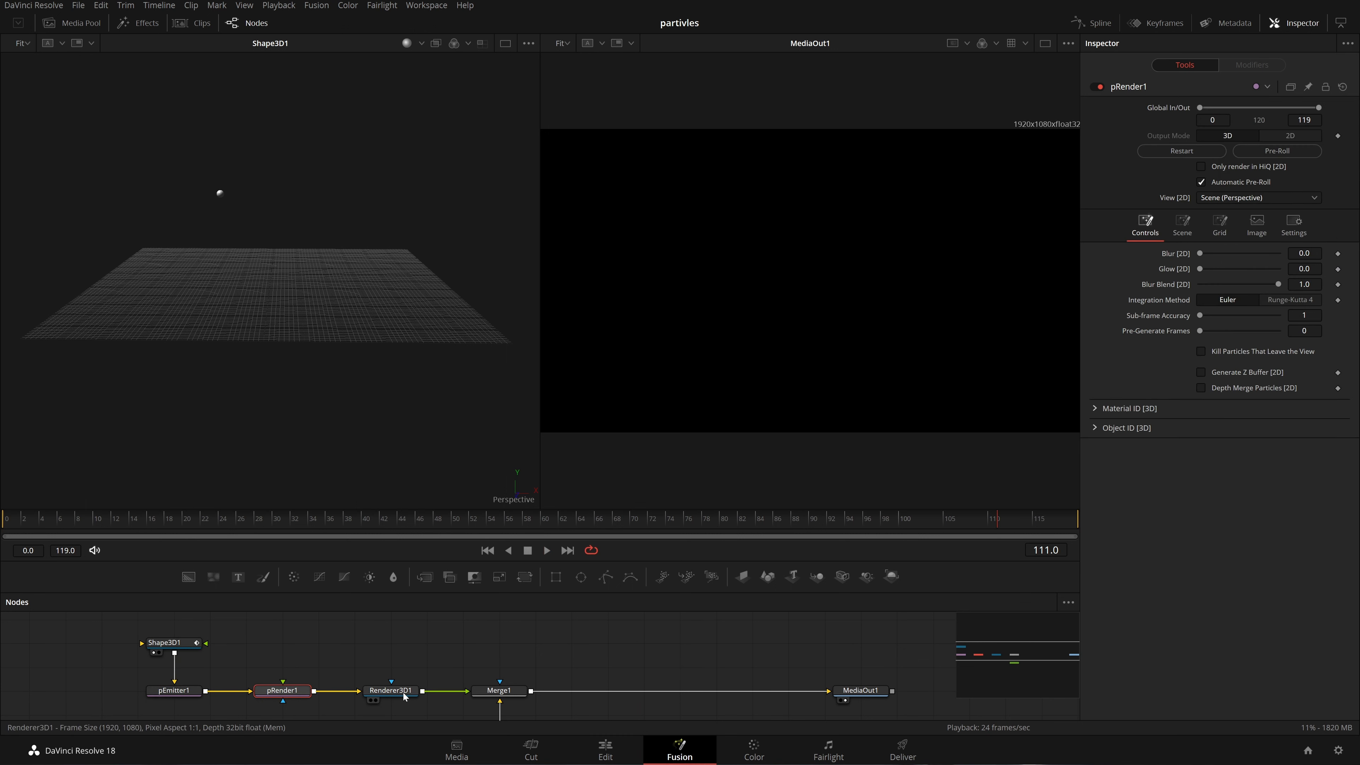
pyautogui.click(448, 694)
pyautogui.moveTo(817, 577); pyautogui.dragTo(355, 691)
pyautogui.moveTo(842, 576); pyautogui.dragTo(355, 643)
# Pull the camera back from the grid and raise it slightly to frame the particle trail, saving the project
pyautogui.moveTo(270, 288); pyautogui.dragTo(428, 336)
pyautogui.hotkey('ctrl', 's')
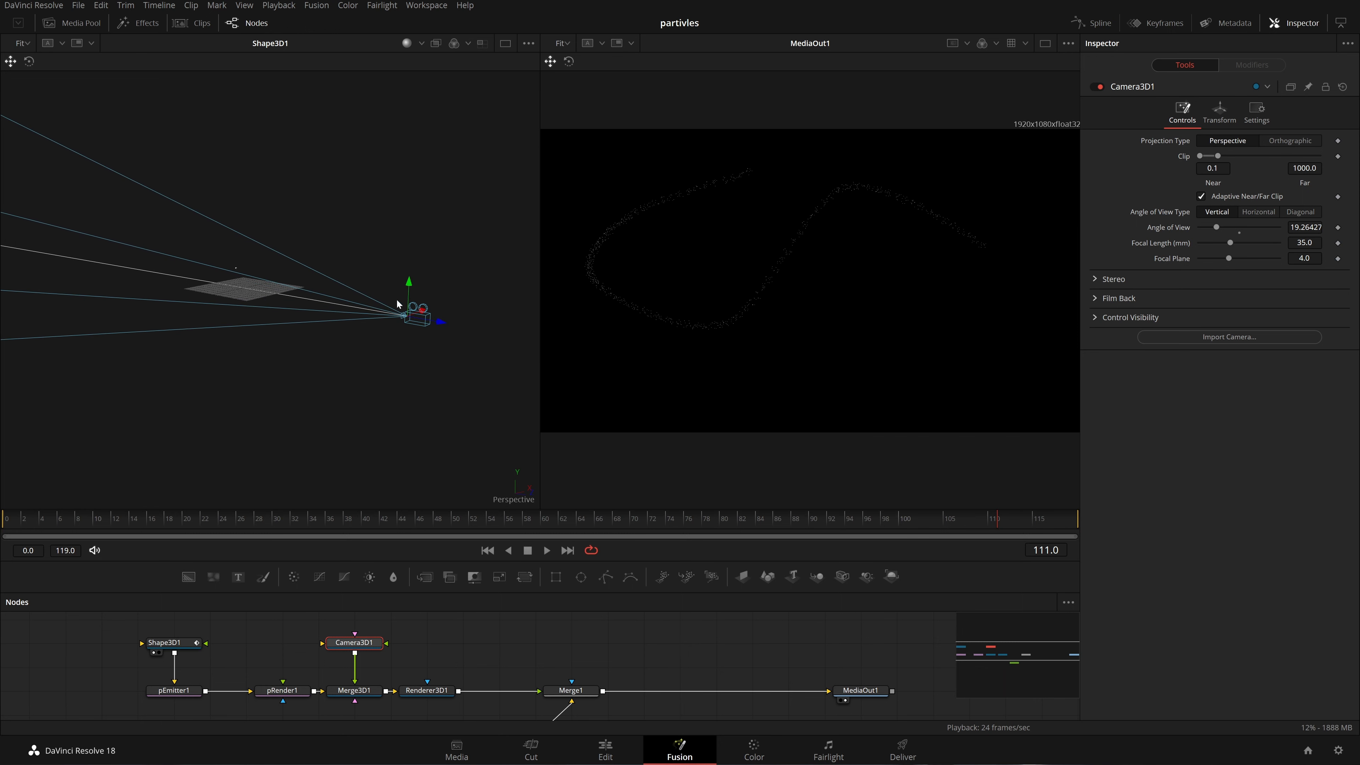
pyautogui.moveTo(409, 282); pyautogui.dragTo(409, 276)
# Play the particle trail from the first frame and inspect it together with the camera's view
pyautogui.click(488, 550)
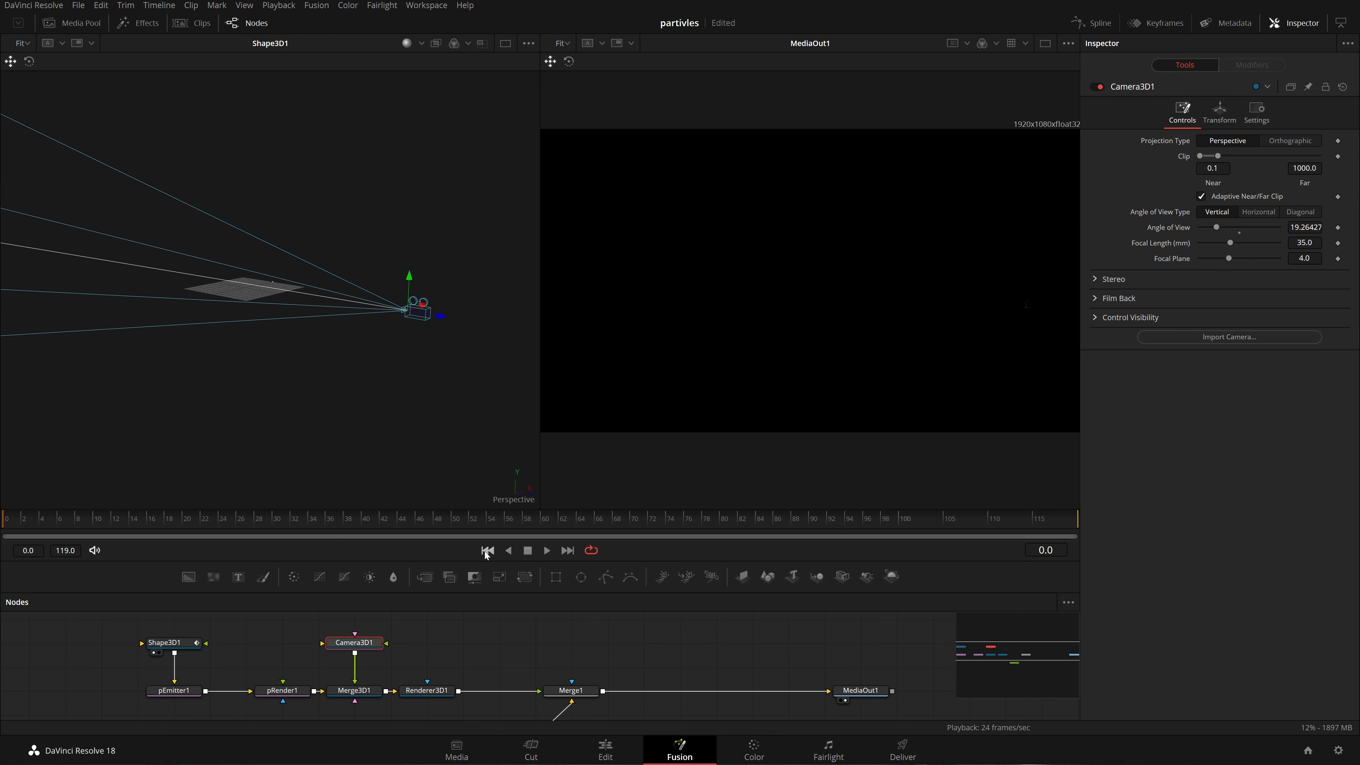
pyautogui.press('space')
pyautogui.scroll(6, 307, 346)
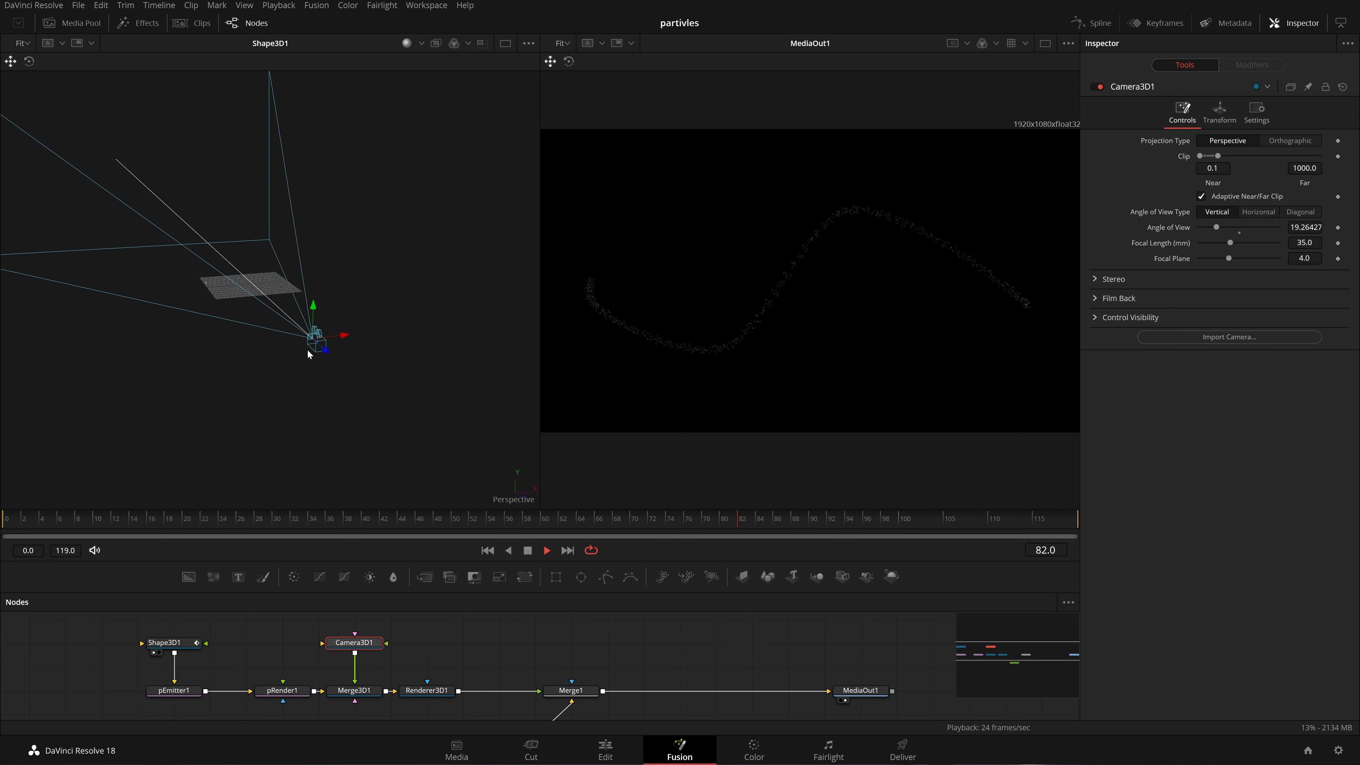
pyautogui.scroll(-5, 302, 324)
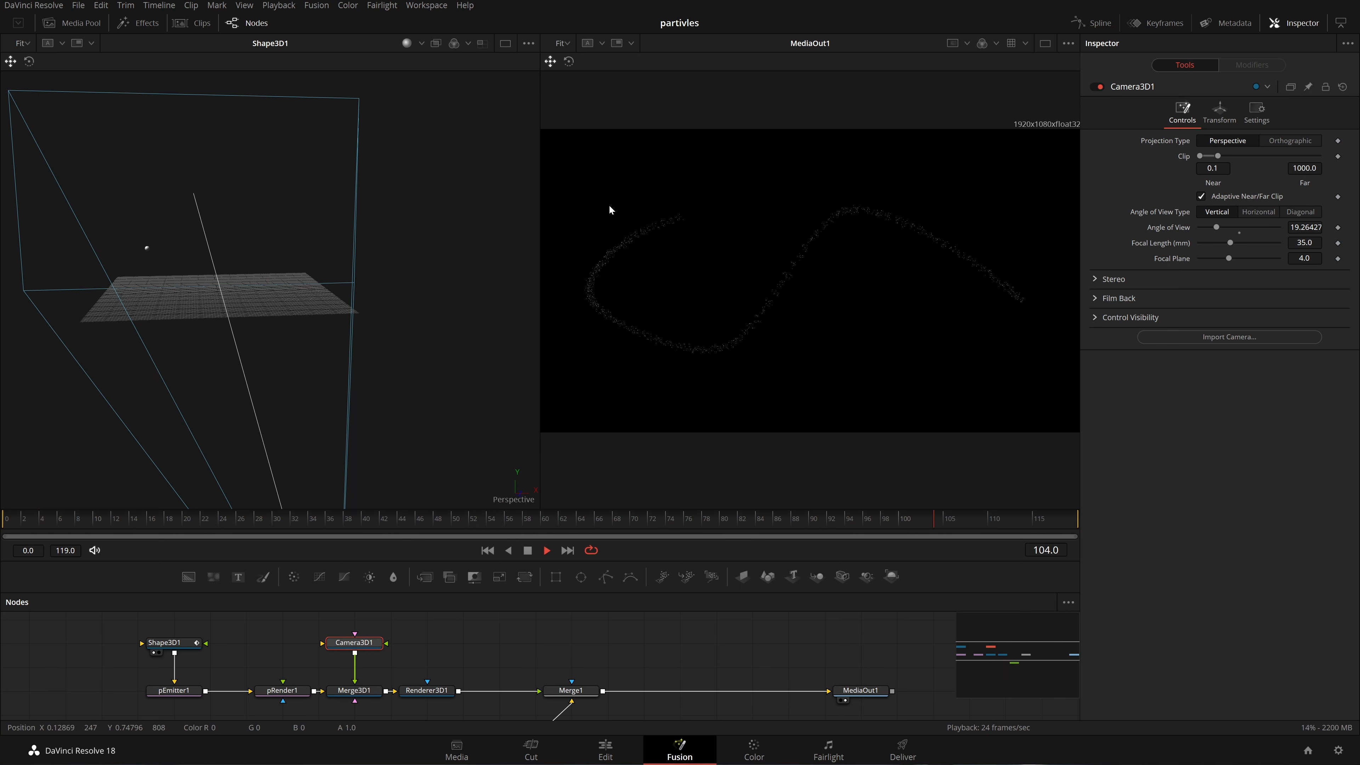
pyautogui.click(487, 551)
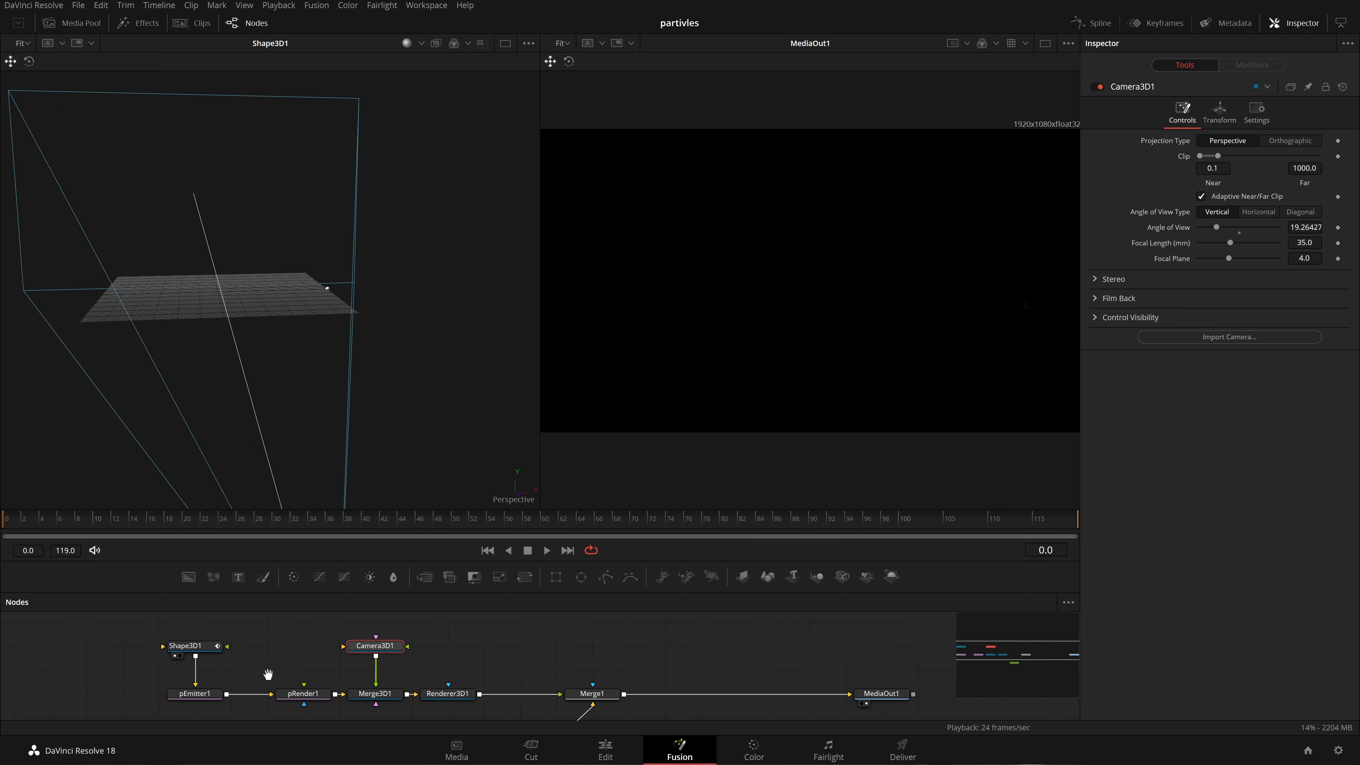
# Move Shape3D1 and pEmitter1 away from pRender1 to make room between the nodes, and select pEmitter1
pyautogui.click(205, 651)
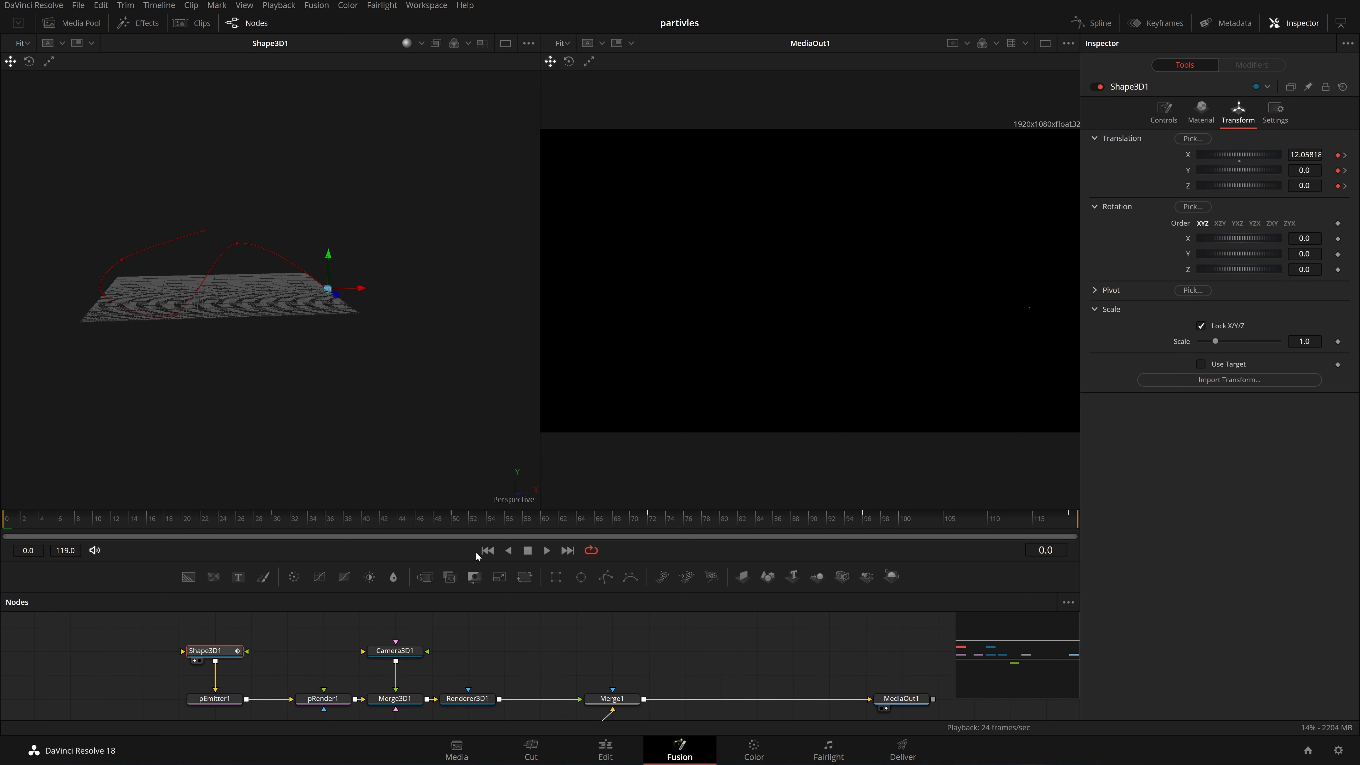
pyautogui.moveTo(251, 632); pyautogui.dragTo(214, 689)
pyautogui.moveTo(254, 647); pyautogui.dragTo(113, 706)
pyautogui.click(189, 682)
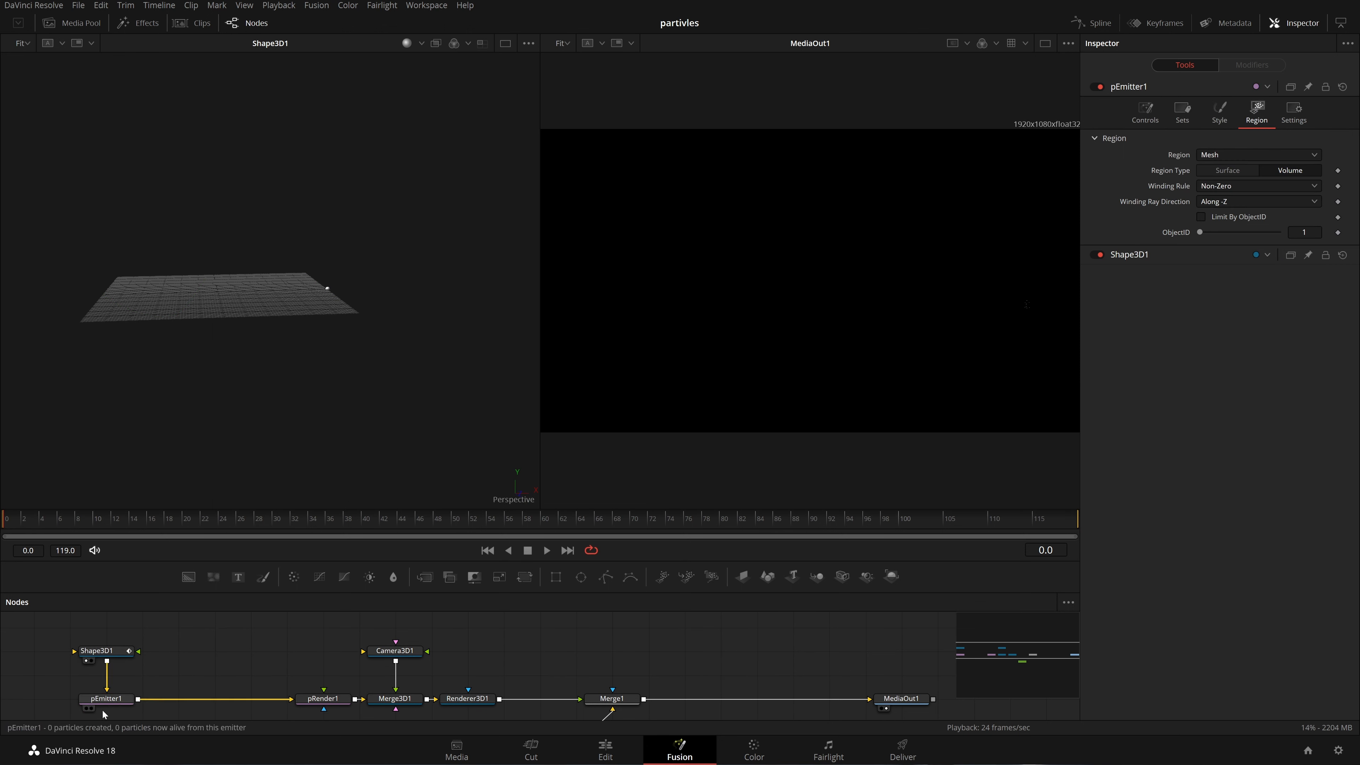
pyautogui.click(103, 697)
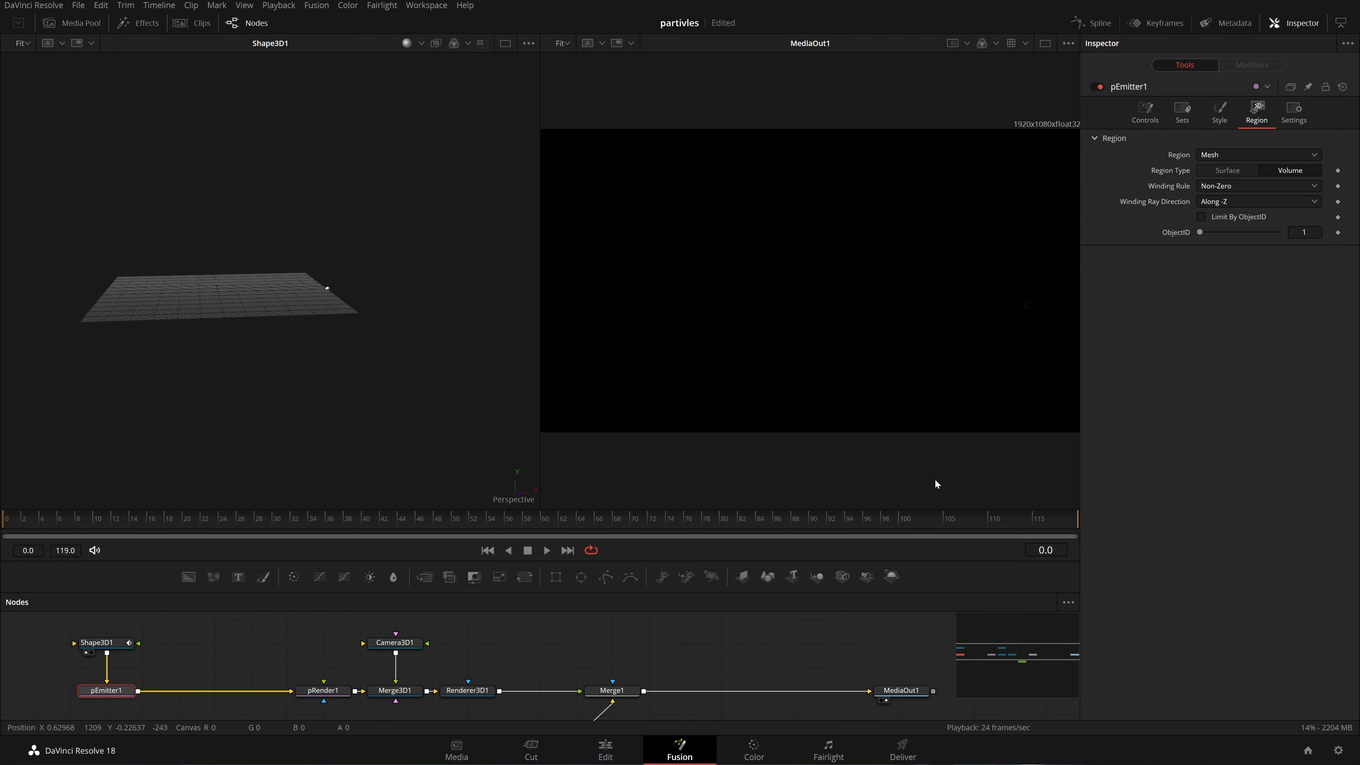
# Set pEmitter1's Number to 5 and Lifespan to 5, and preview the shortened trail
pyautogui.click(1156, 127)
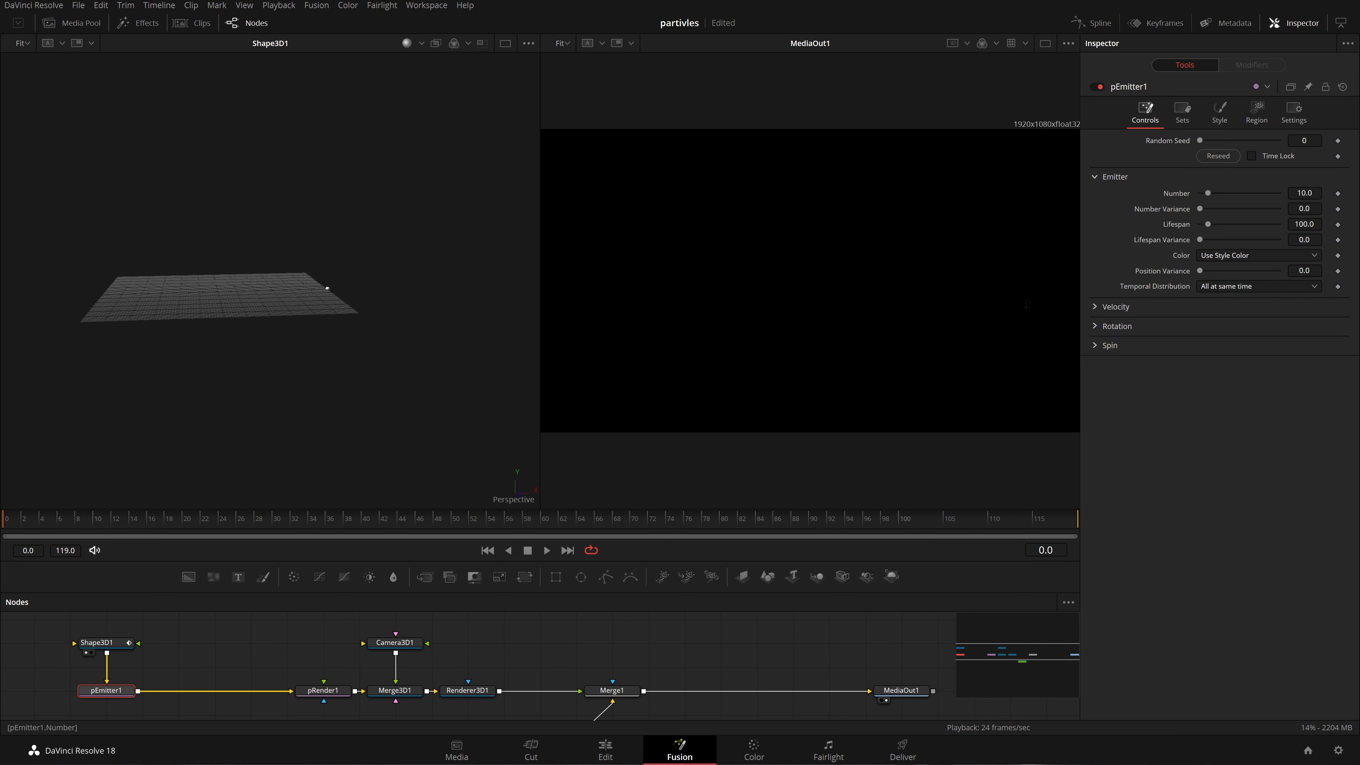
pyautogui.click(1305, 193)
pyautogui.write('5.30')
pyautogui.press('Return')
pyautogui.click(1305, 223)
pyautogui.write('5')
pyautogui.press('Return')
pyautogui.press('space')
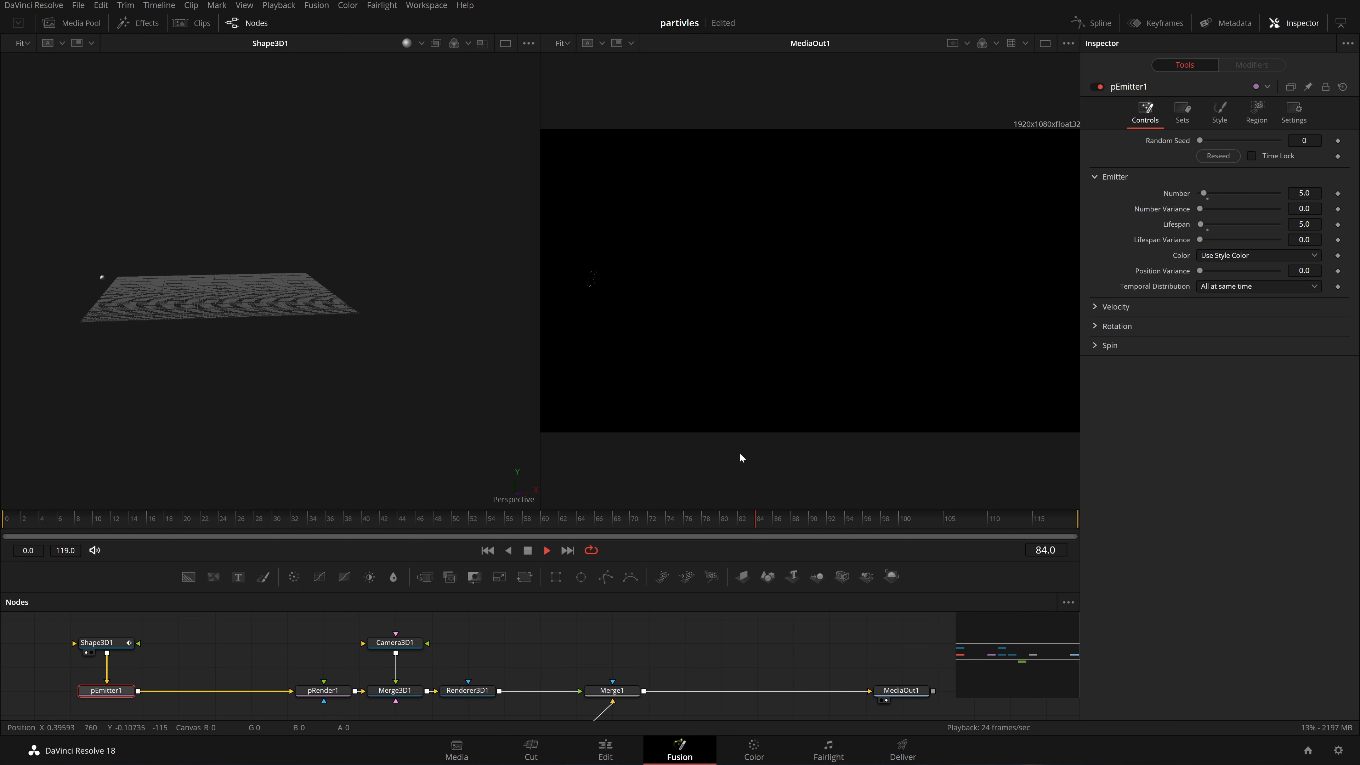
pyautogui.press('space')
pyautogui.press('space')
# Lower pEmitter1's fade-out to 0.0 and play the trail from the start
pyautogui.click(1233, 116)
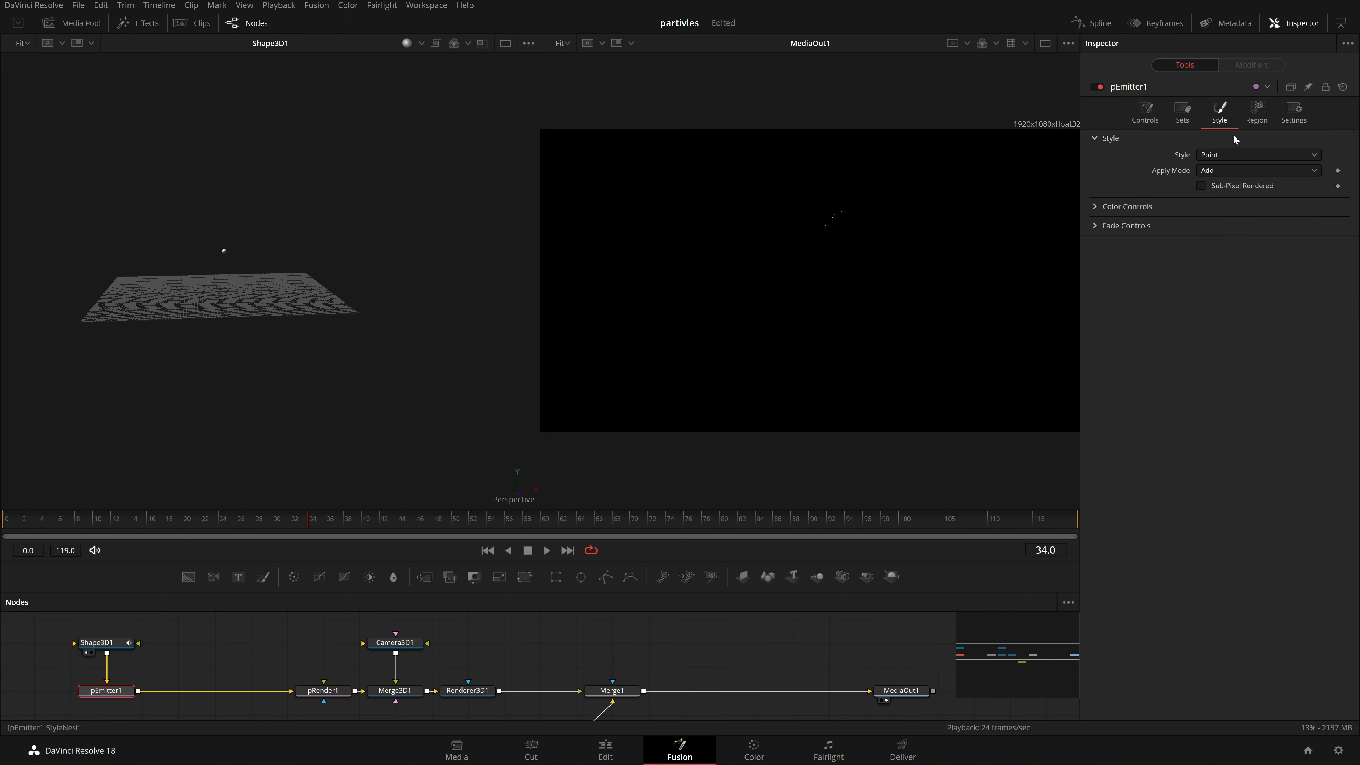
pyautogui.click(1096, 226)
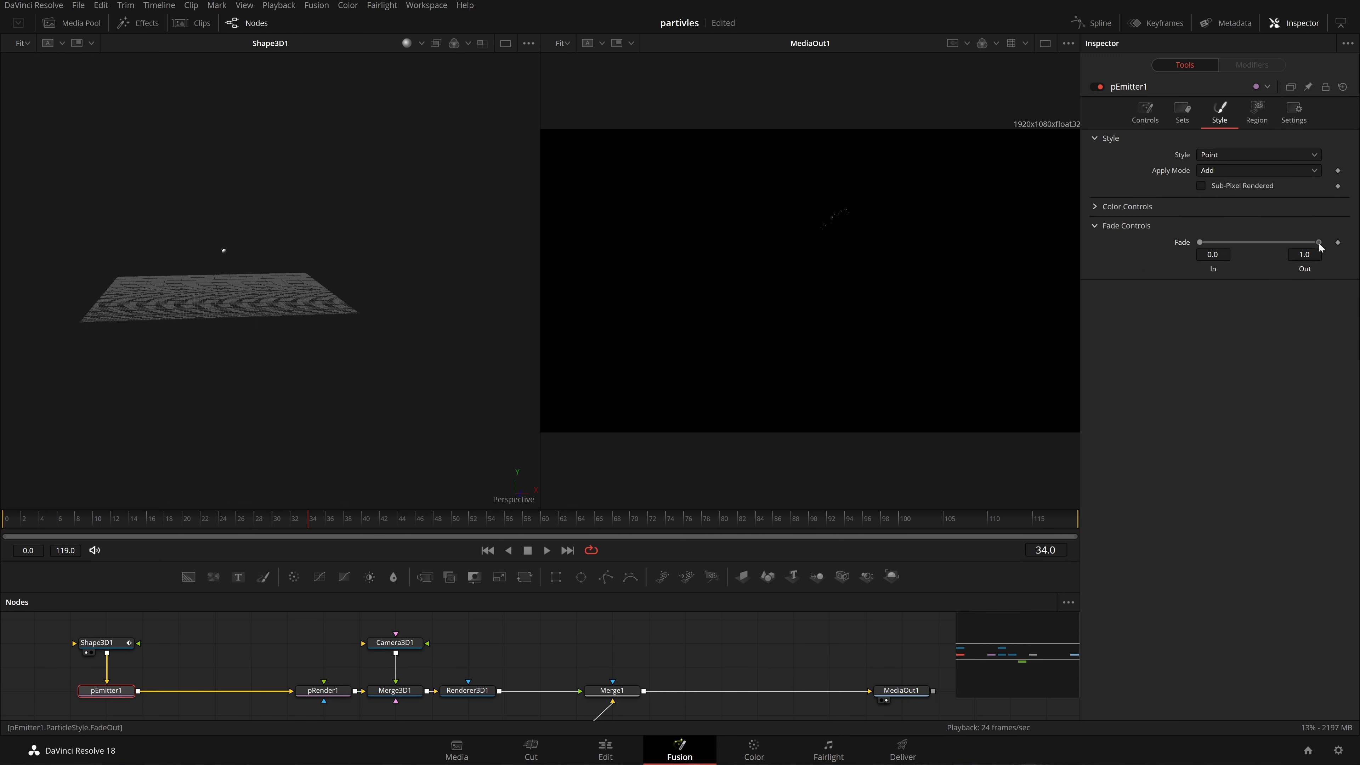
pyautogui.moveTo(1318, 242); pyautogui.dragTo(1208, 245)
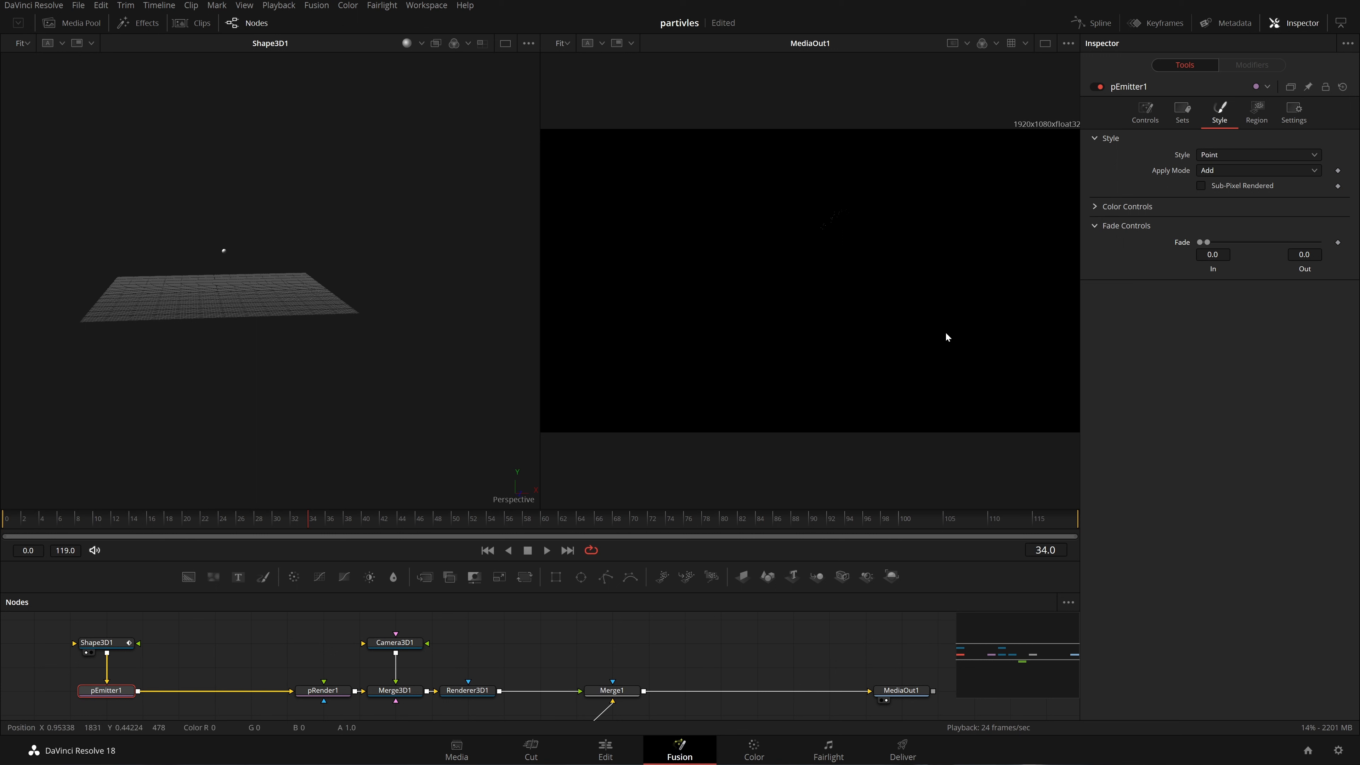
pyautogui.click(487, 550)
pyautogui.press('space')
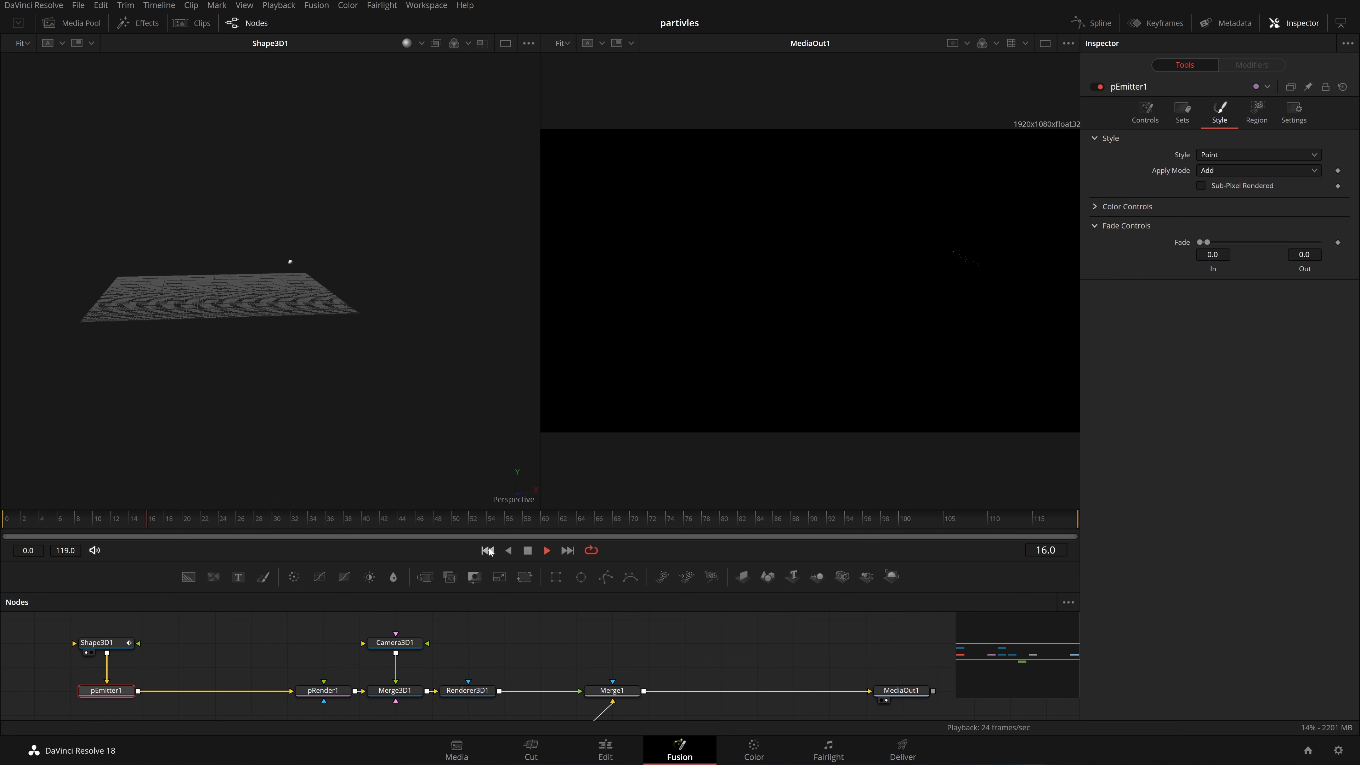
# Set pEmitter1's Lifespan to 1 and preview the result
pyautogui.click(1144, 122)
pyautogui.press('space')
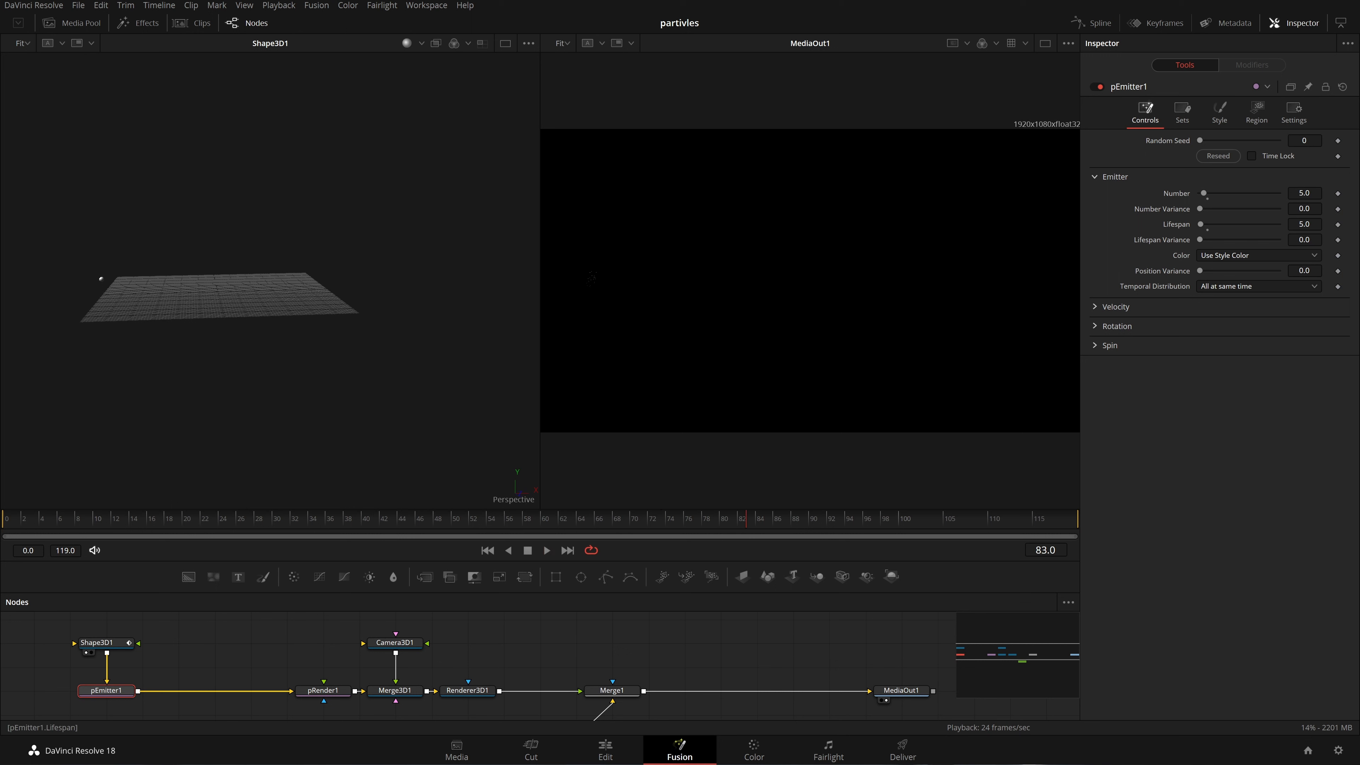
pyautogui.doubleClick(1304, 223)
pyautogui.write('1')
pyautogui.press('Return')
pyautogui.press('space')
pyautogui.press('space')
# Set pEmitter1's Number to 1
pyautogui.click(1305, 193)
pyautogui.write('0')
pyautogui.press('Return')
pyautogui.write('1')
pyautogui.press('Return')
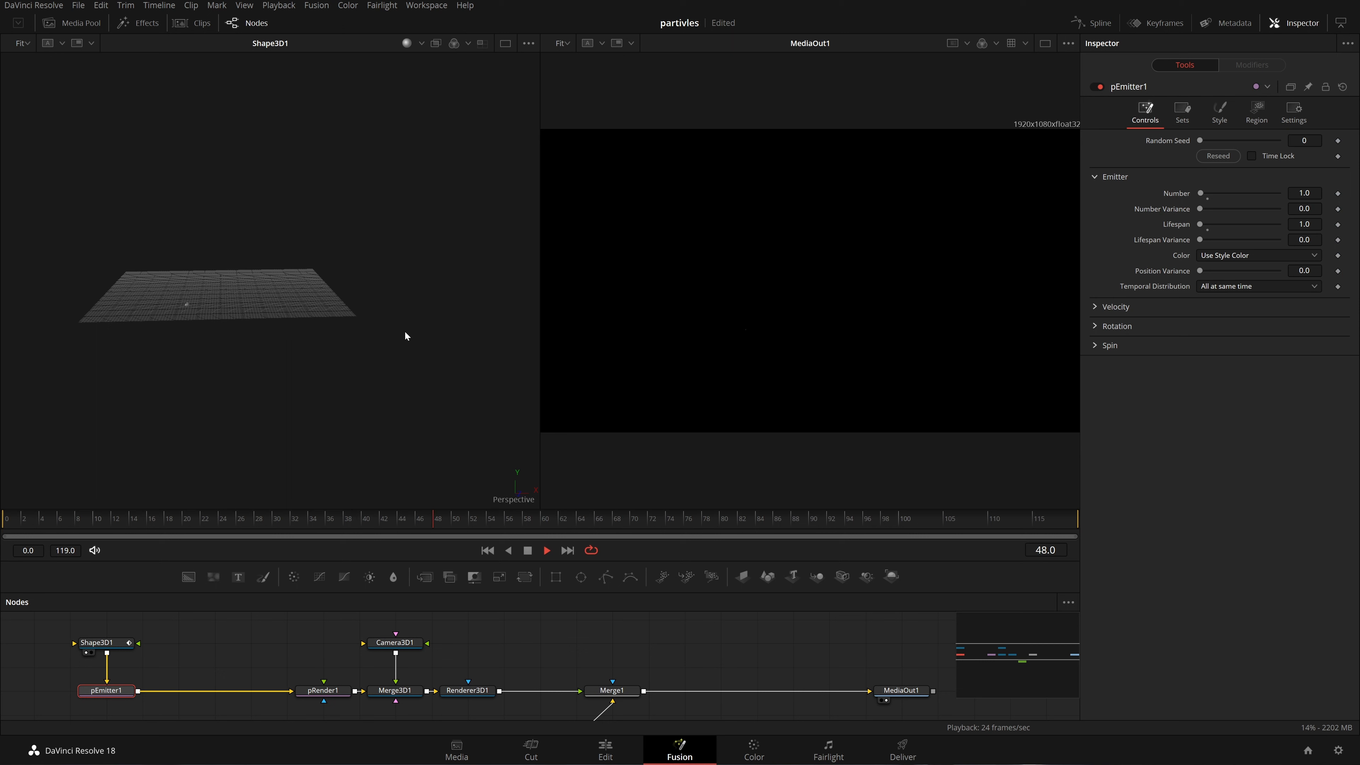
# Display pRender1 in the 3D viewer and play the particles from the first frame
pyautogui.scroll(3, 217, 251)
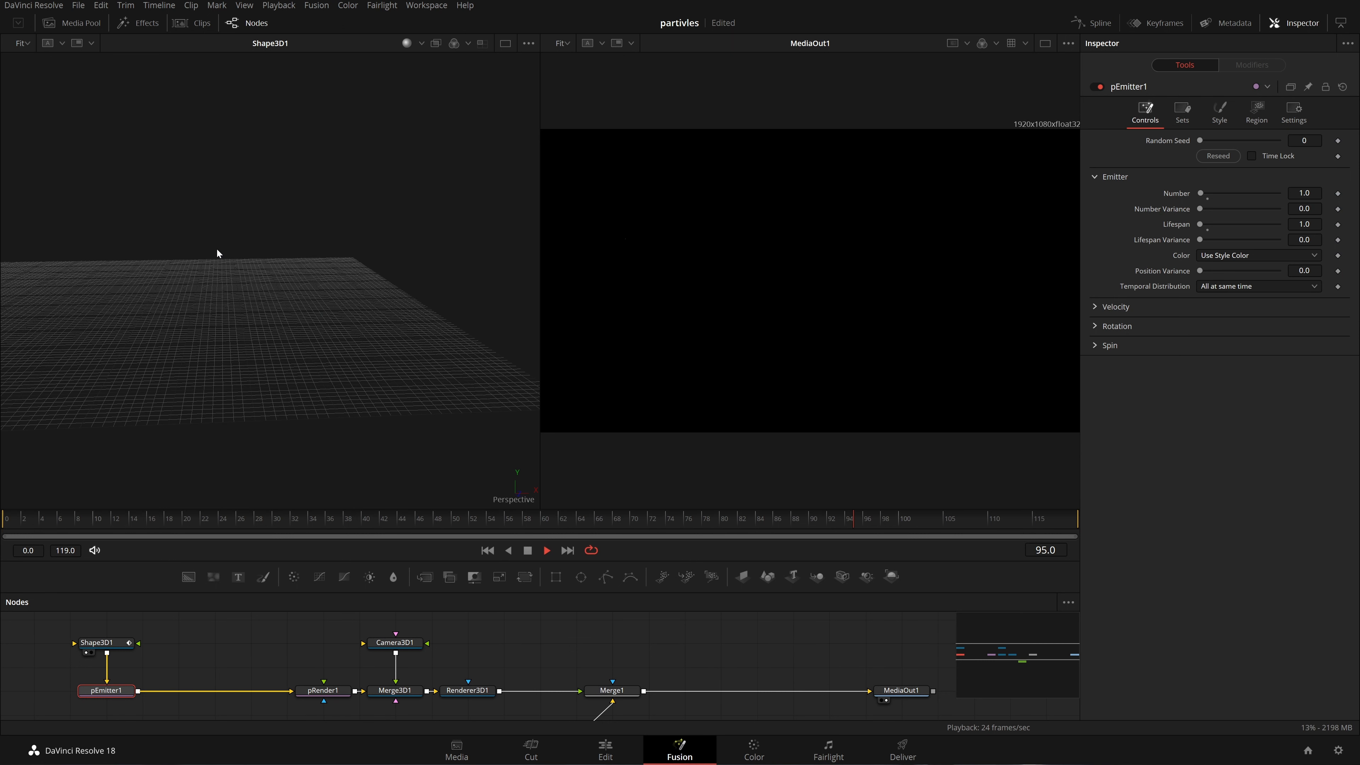
pyautogui.moveTo(340, 691); pyautogui.dragTo(333, 276)
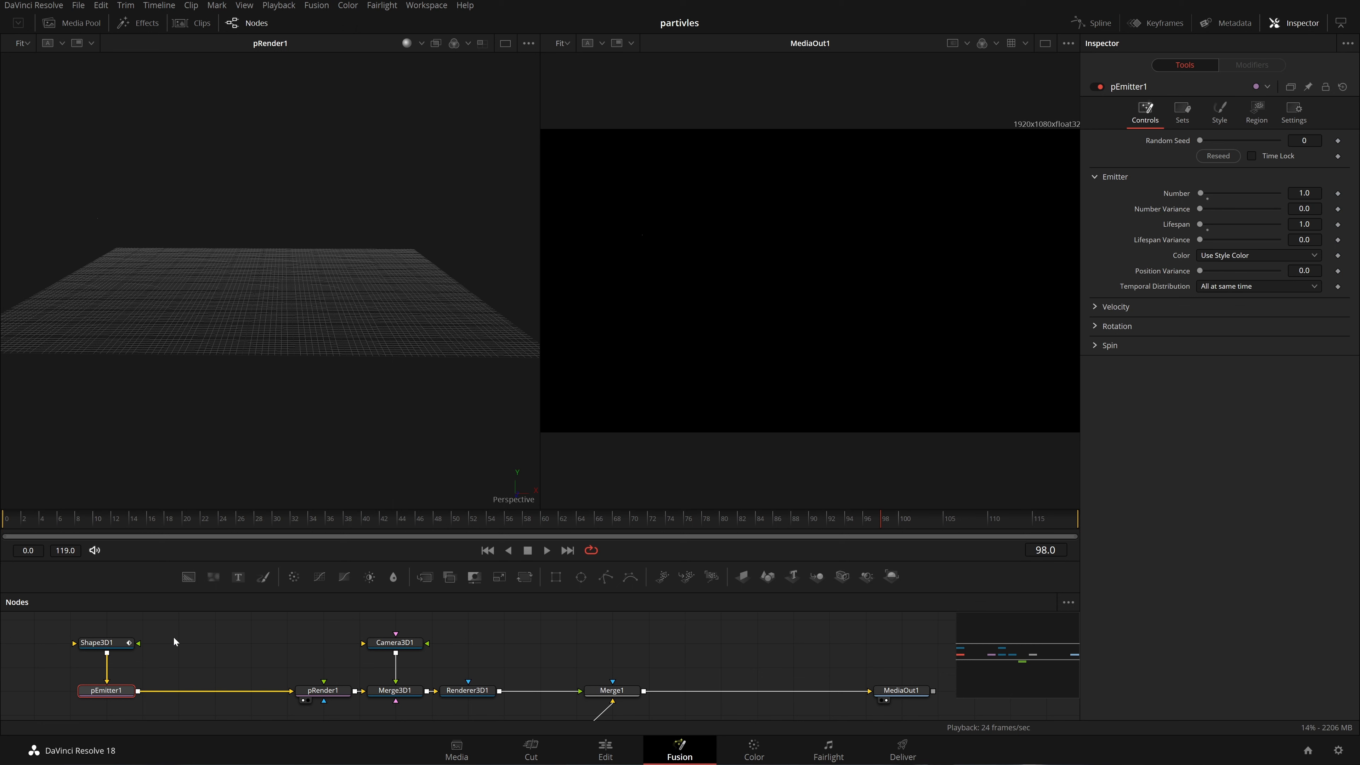
pyautogui.moveTo(341, 275); pyautogui.dragTo(374, 279)
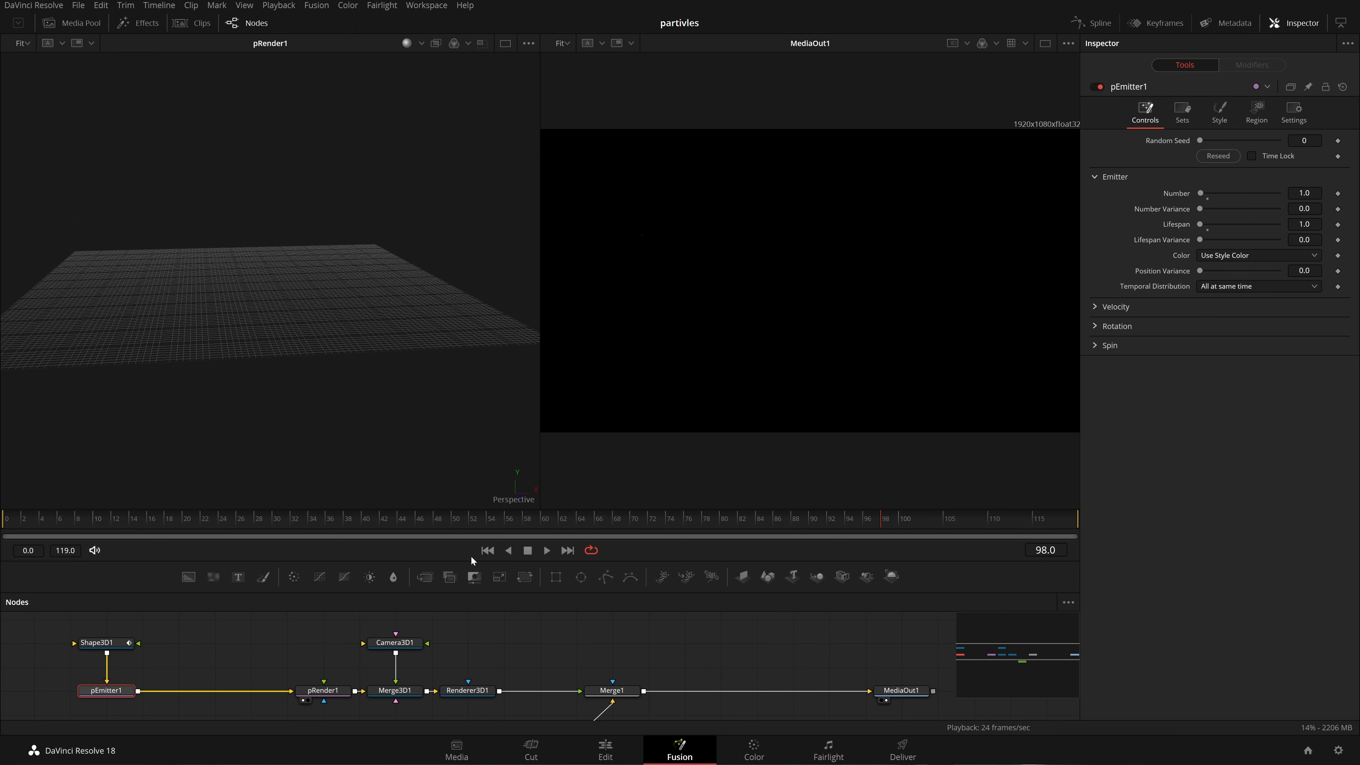
pyautogui.click(485, 552)
pyautogui.press('space')
# Add a pSpawn node after pEmitter1 and play the spawned particles from the start
pyautogui.hotkey('shift', 'space')
pyautogui.write('pdire')
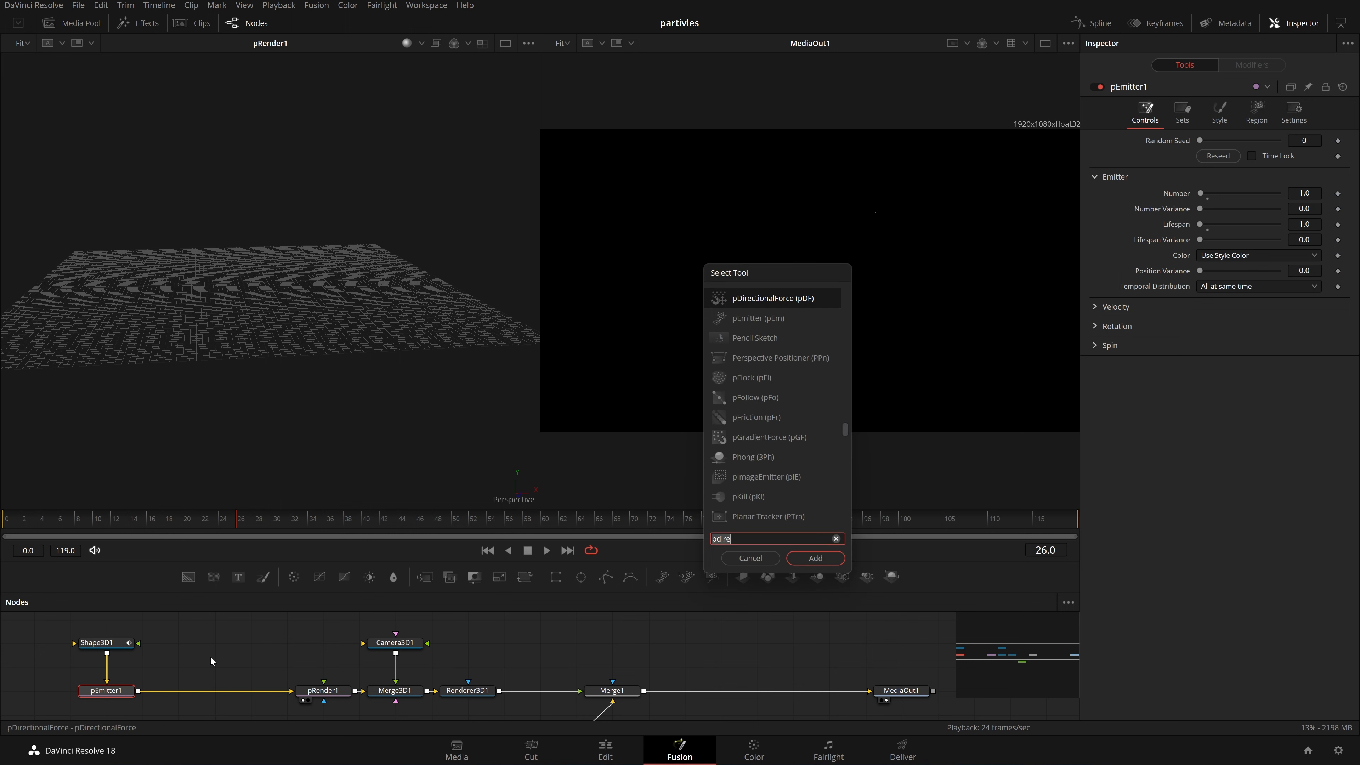
pyautogui.write('psp')
pyautogui.press('Return')
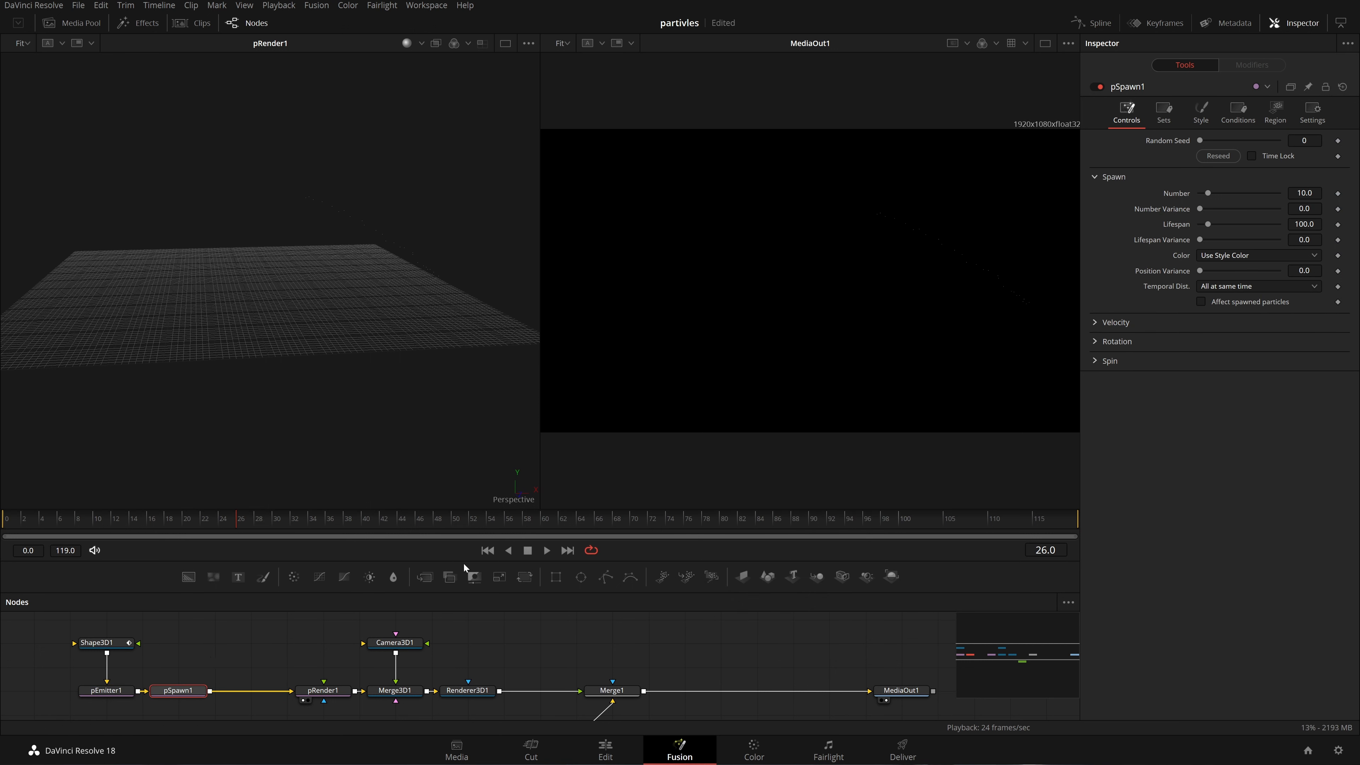
pyautogui.click(487, 550)
pyautogui.press('space')
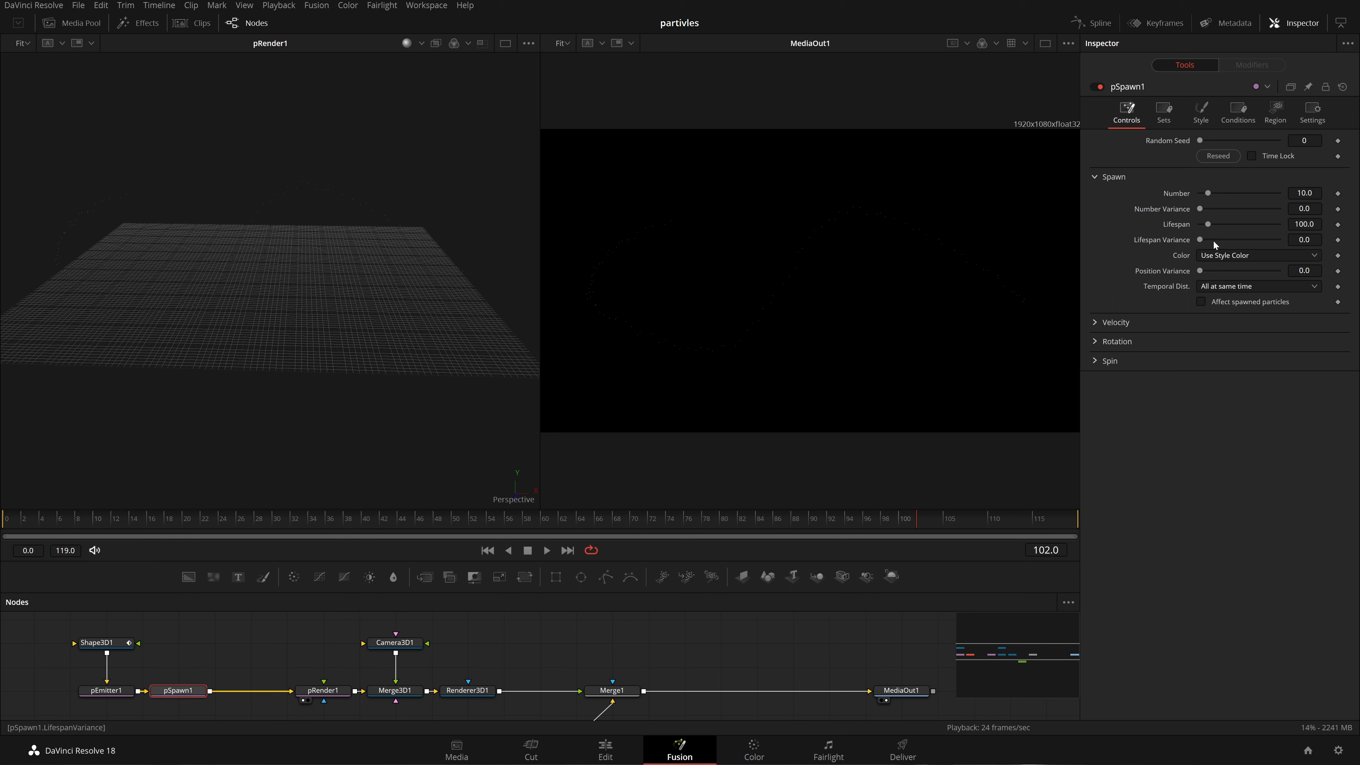
# Set pSpawn1's Position Variance to 0.85
pyautogui.moveTo(1200, 270); pyautogui.dragTo(1261, 271)
pyautogui.doubleClick(1304, 271)
pyautogui.write('0.85')
pyautogui.press('Tab')
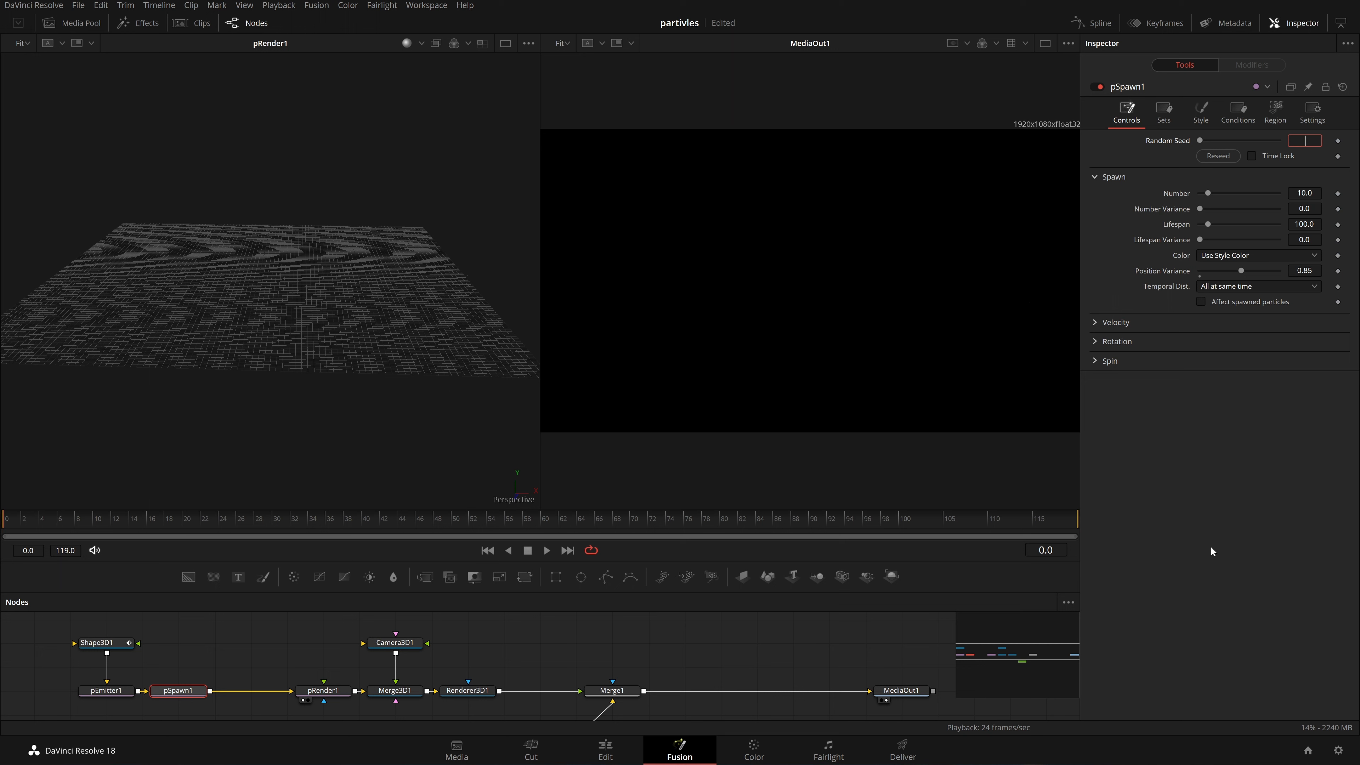
# Reseed pSpawn1's random seed and play back the spawned particles
pyautogui.click(1241, 448)
pyautogui.click(1221, 157)
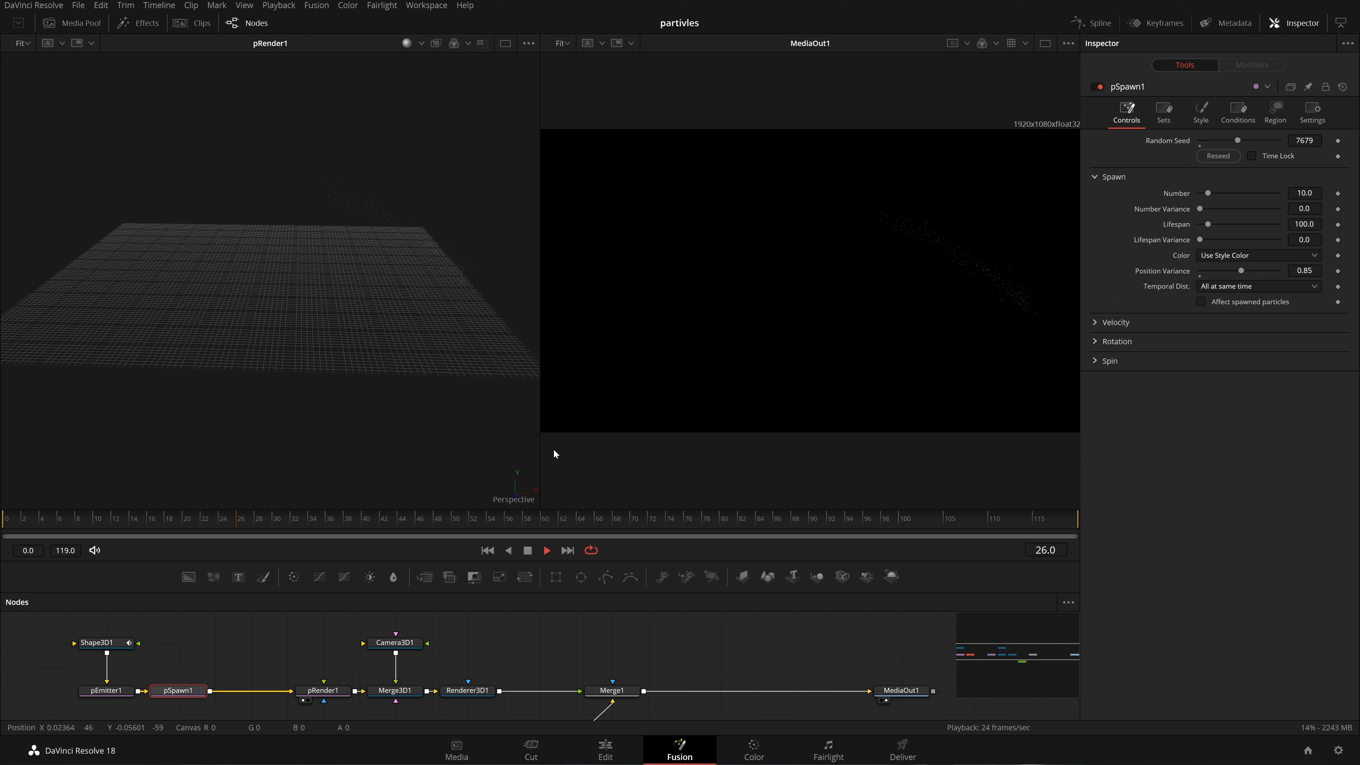
pyautogui.press('space')
# Lower pSpawn1's Position Variance to 0.4112 and play the particles from the first frame
pyautogui.moveTo(1241, 271); pyautogui.dragTo(1220, 271)
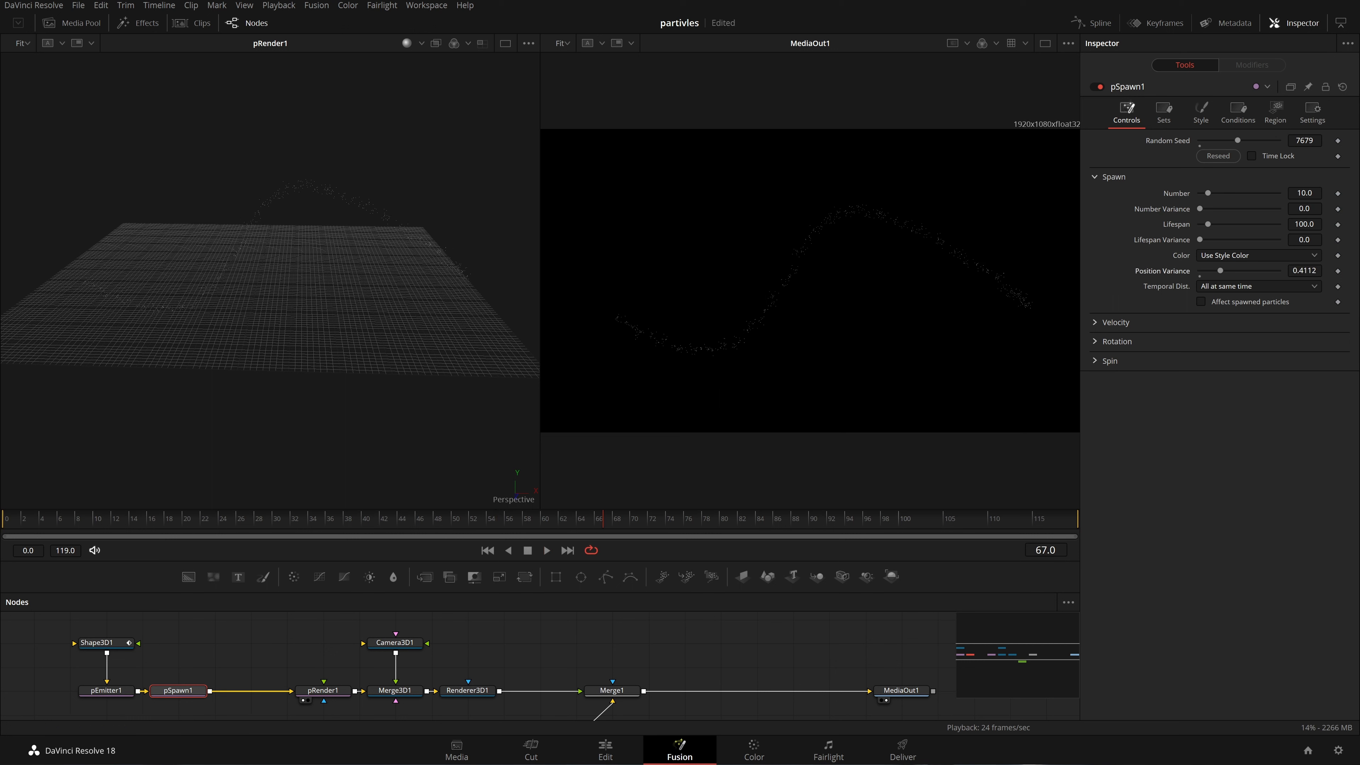
pyautogui.click(486, 551)
pyautogui.press('space')
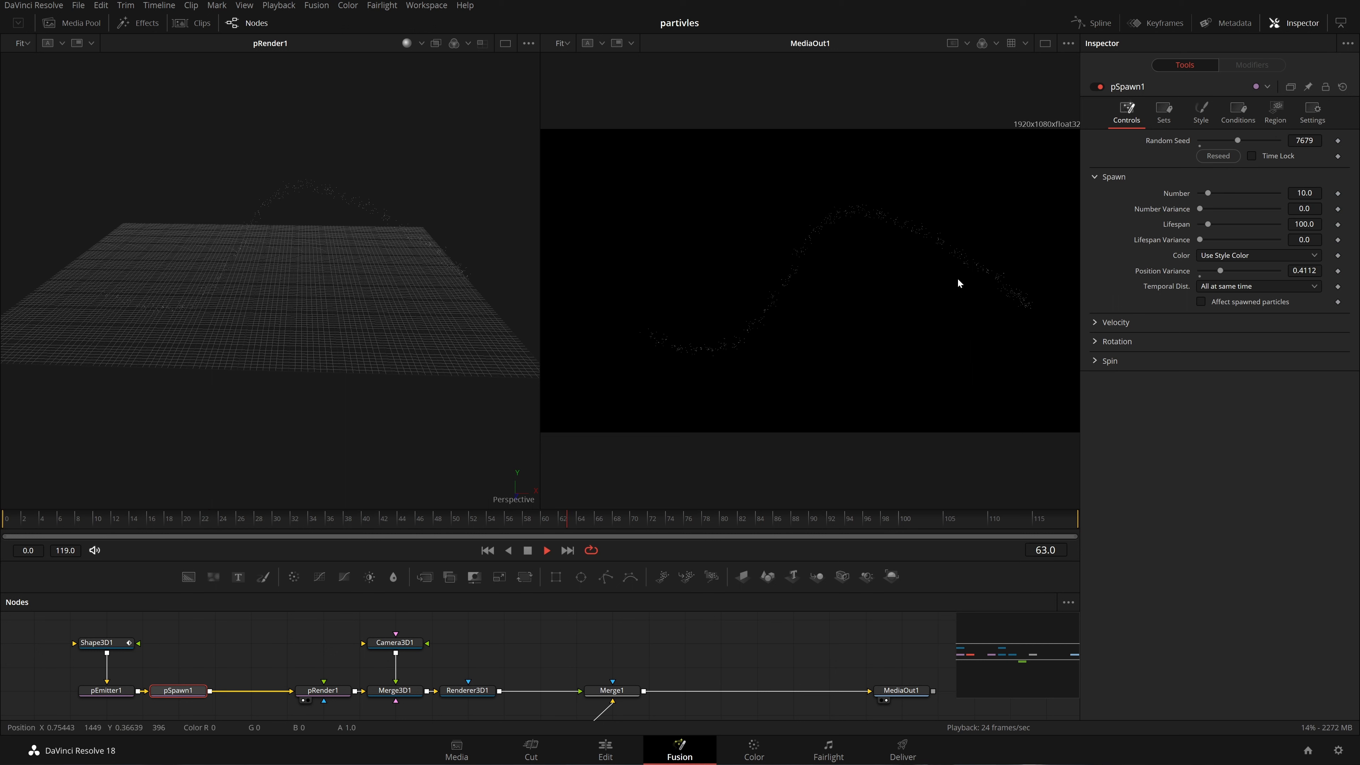
pyautogui.press('space')
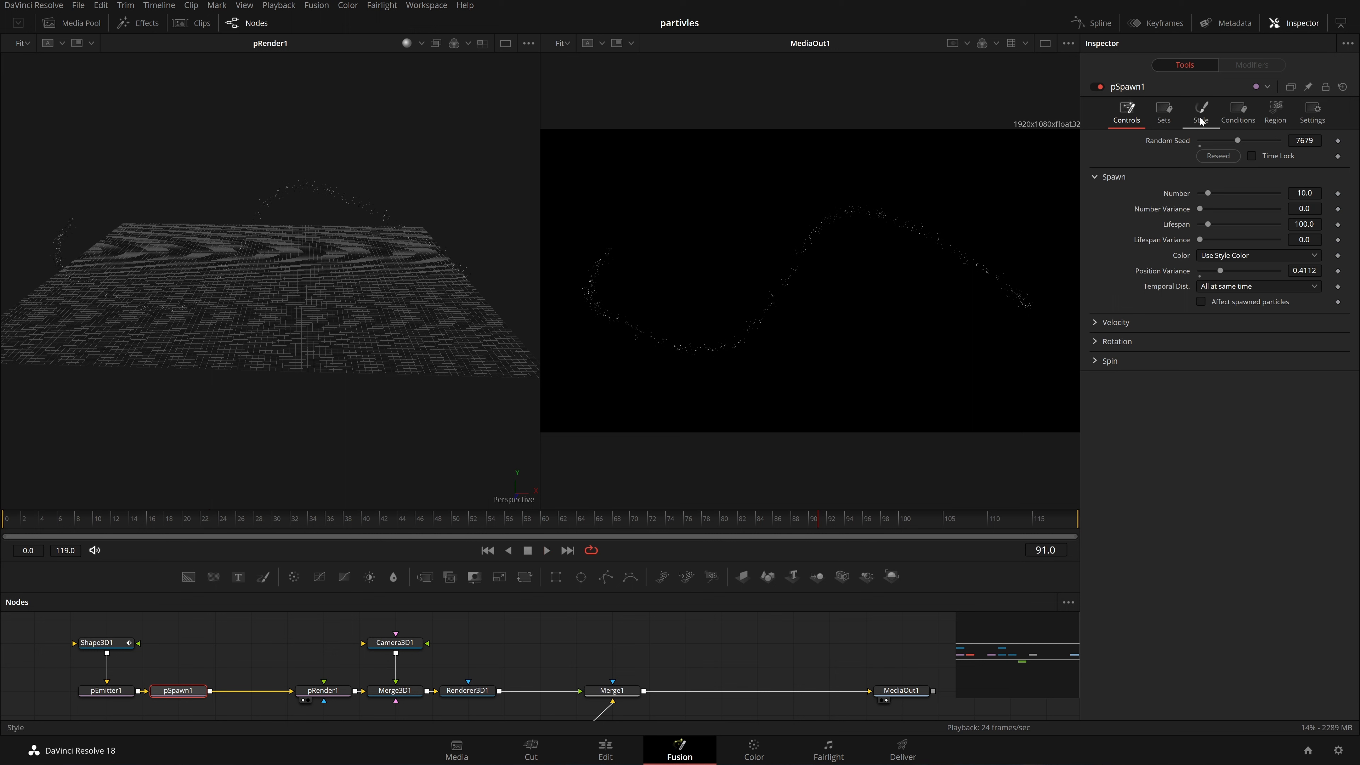
# Set pSpawn1's Lifespan to 10 and play the particles from the first frame
pyautogui.click(1201, 121)
pyautogui.click(1126, 112)
pyautogui.doubleClick(1303, 224)
pyautogui.write('10')
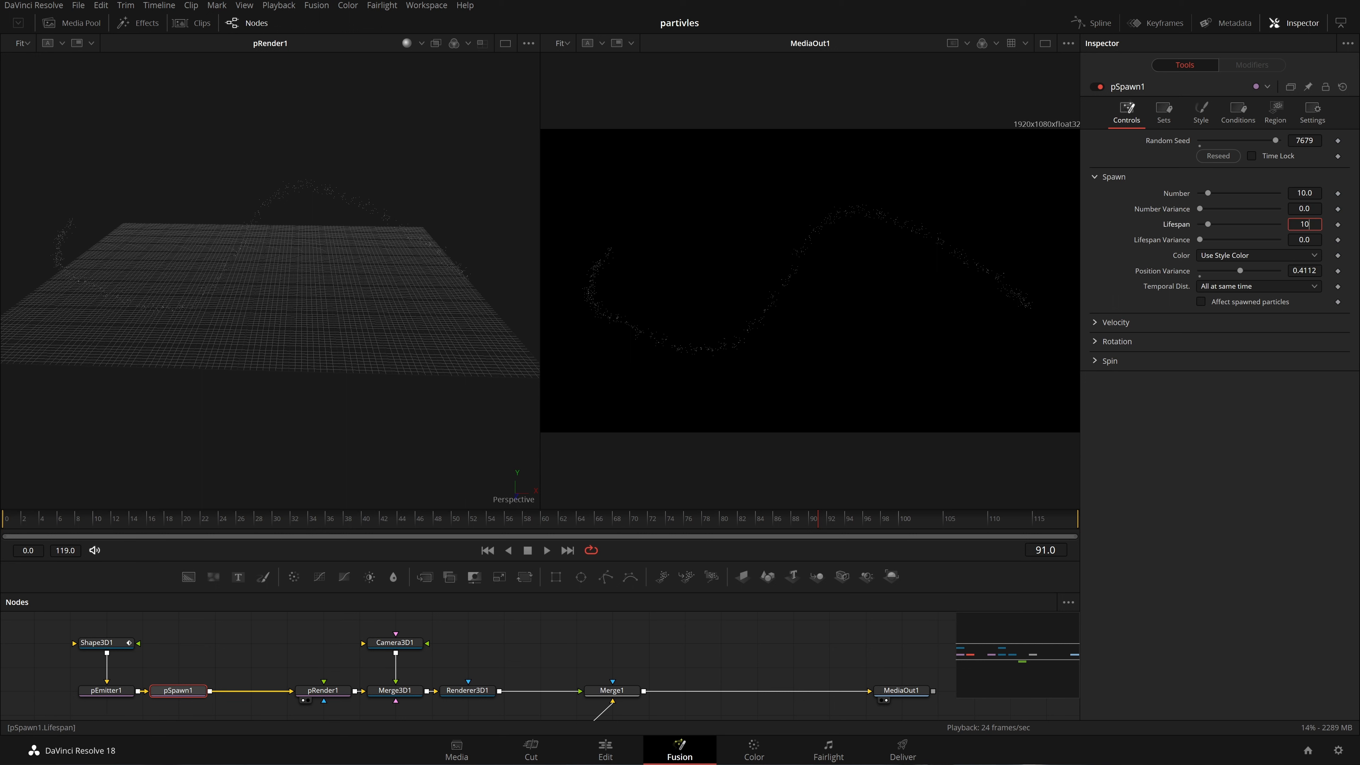
pyautogui.press('Tab')
pyautogui.click(489, 552)
pyautogui.press('BackSpace')
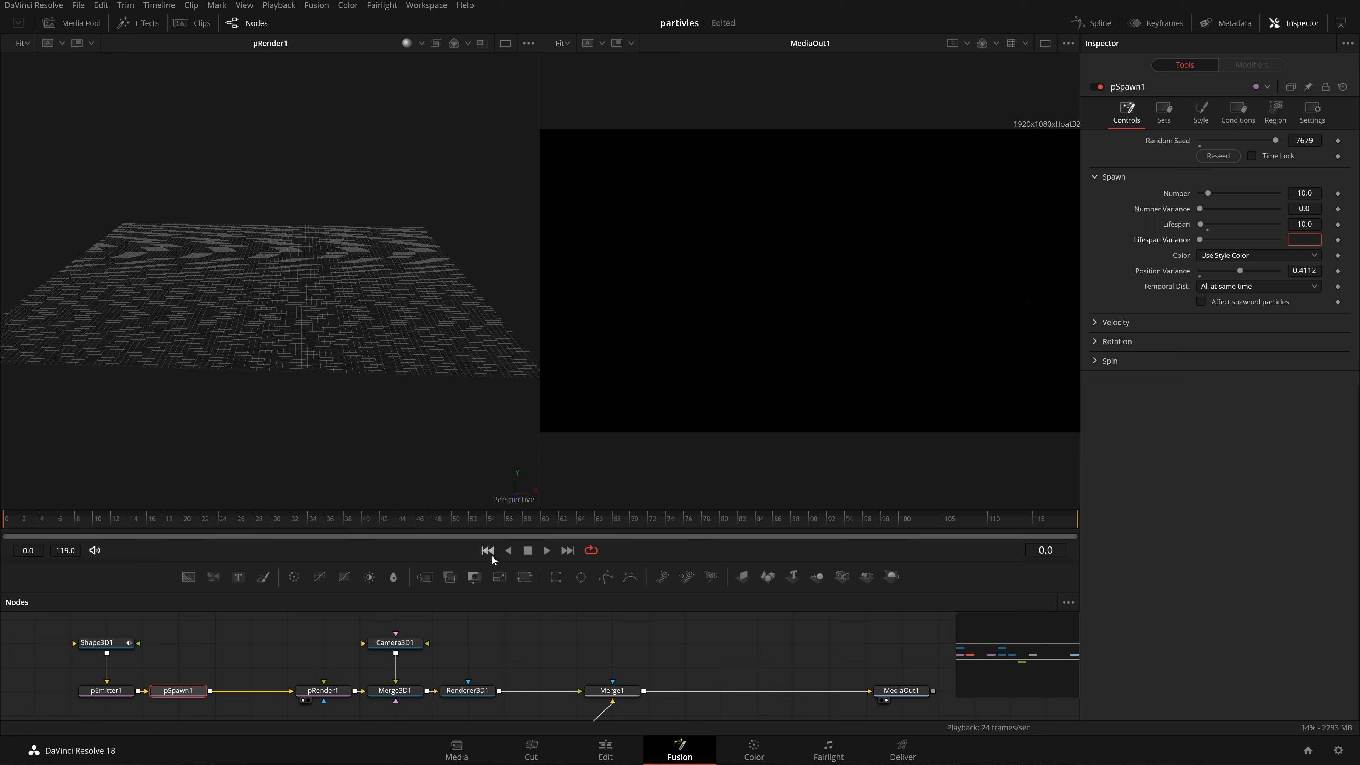
pyautogui.click(547, 550)
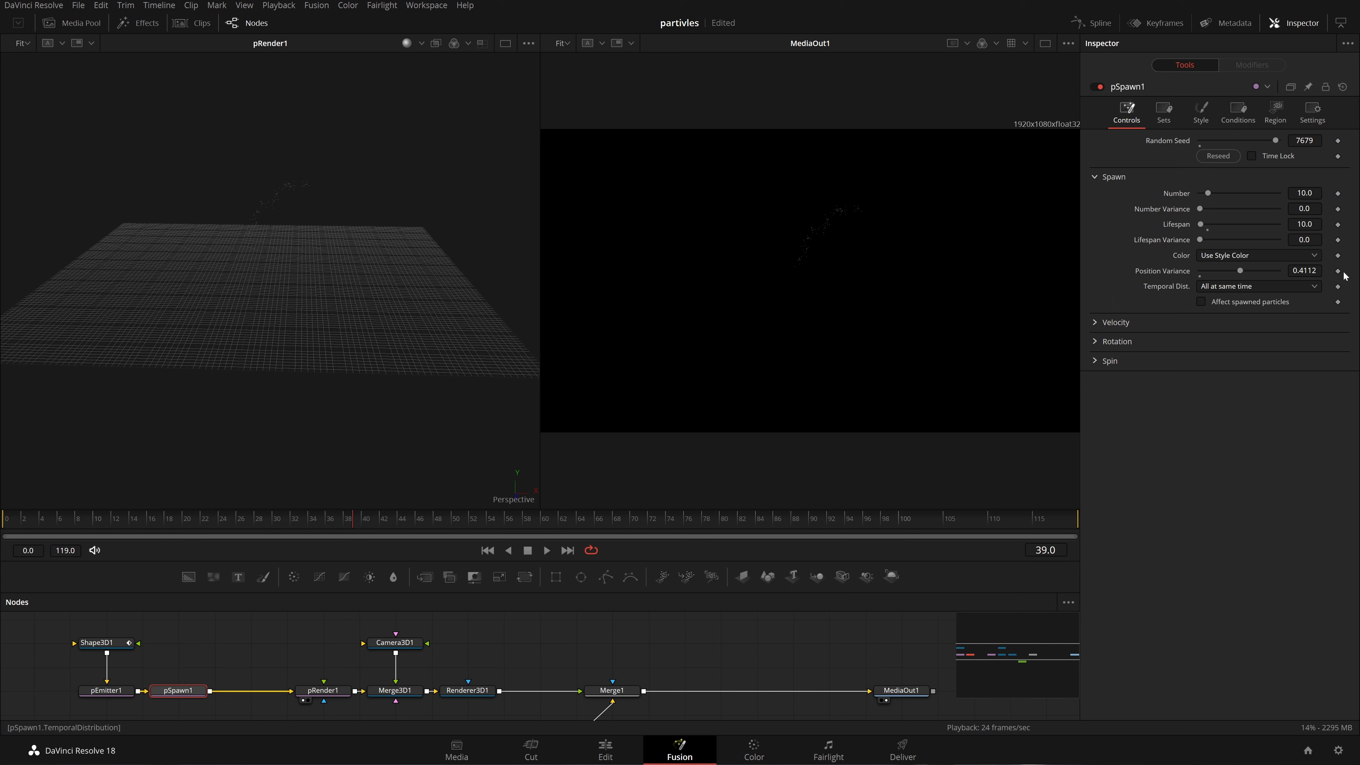
# Raise pSpawn1's spawn Number to 100
pyautogui.doubleClick(1307, 193)
pyautogui.write('25')
pyautogui.press('Tab')
pyautogui.click(1221, 539)
pyautogui.doubleClick(1304, 193)
pyautogui.write('100')
pyautogui.press('Return')
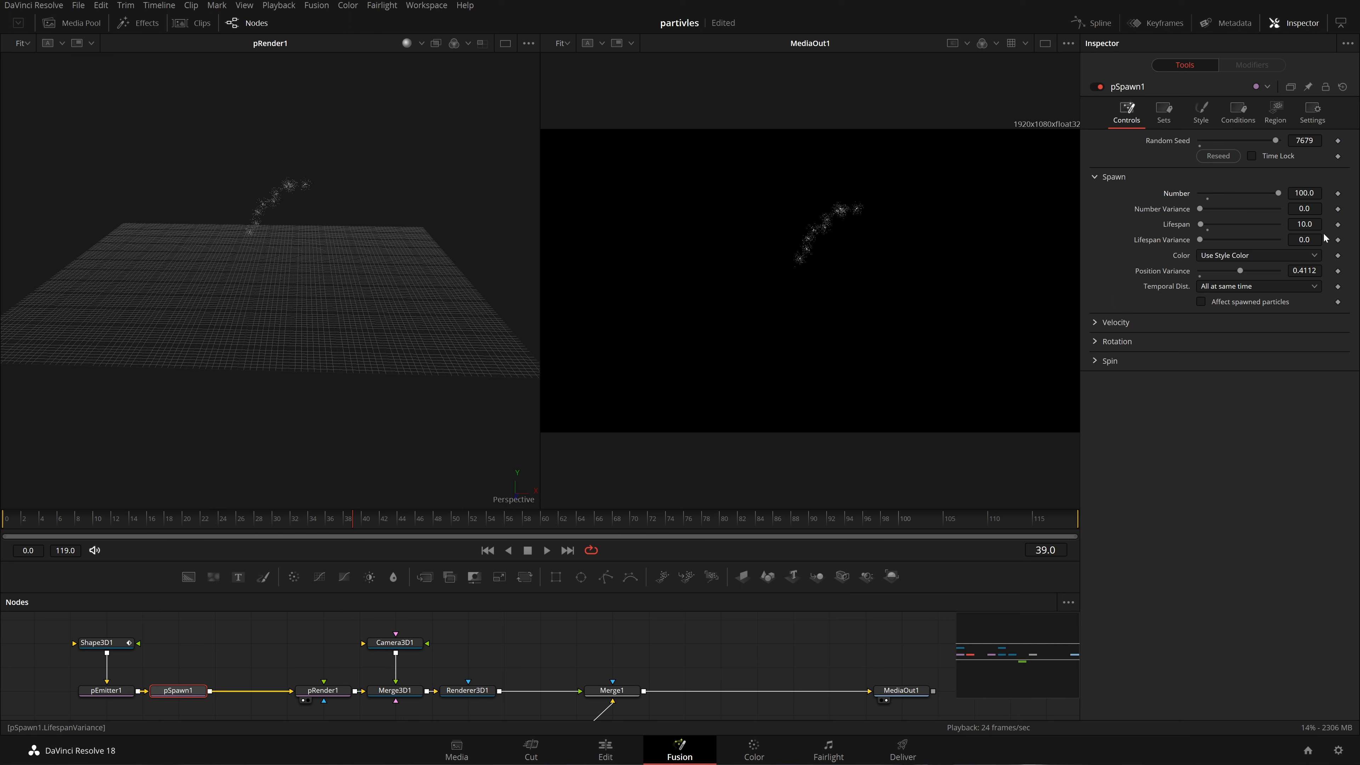
# Set pSpawn1's Lifespan to 25 and return to the first frame
pyautogui.doubleClick(1305, 224)
pyautogui.press('Tab')
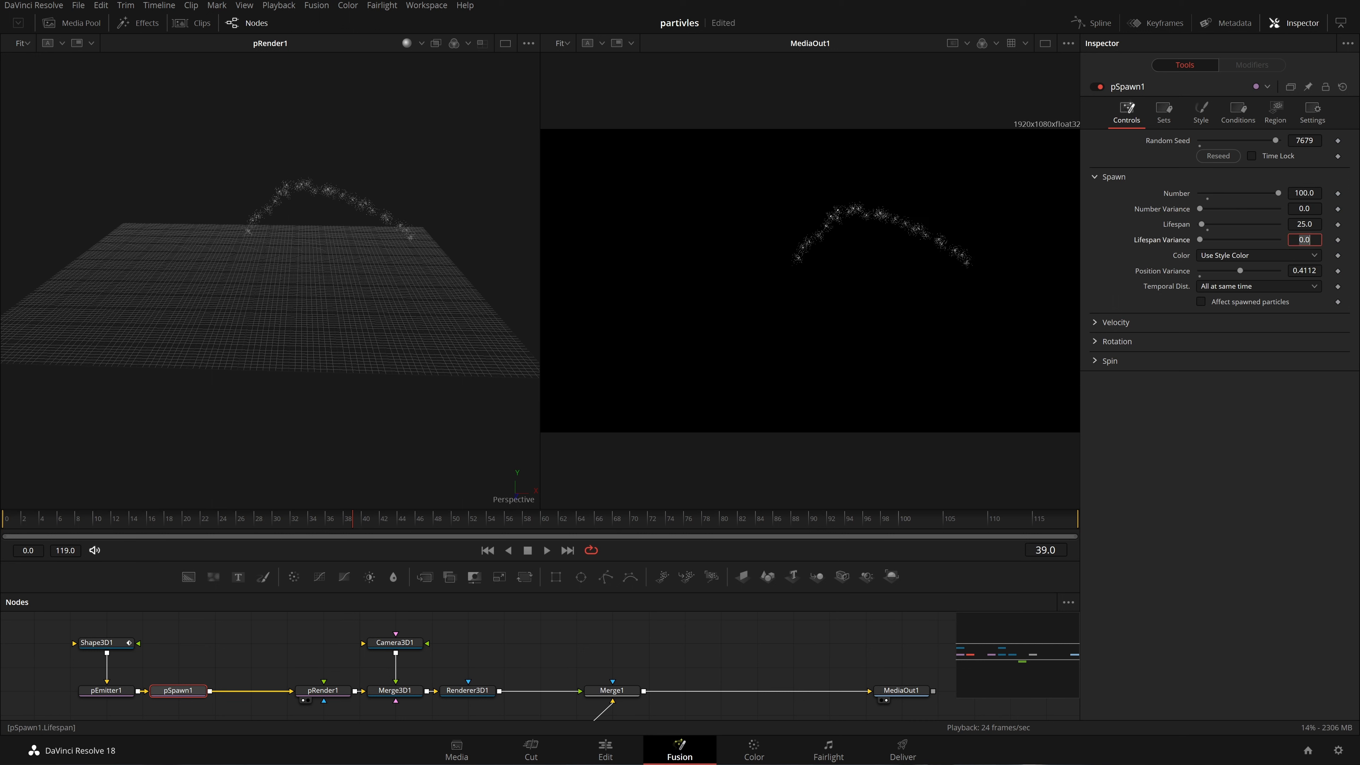
pyautogui.click(487, 551)
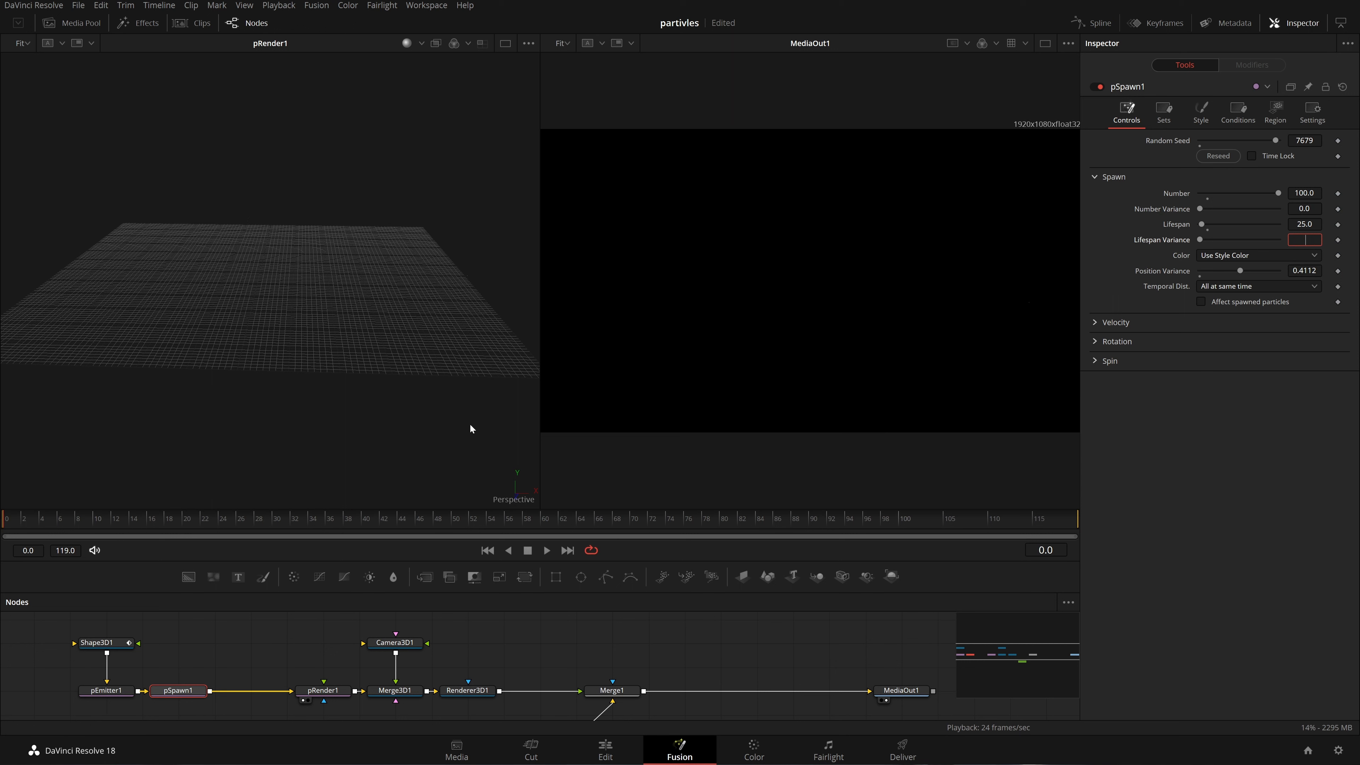
# Set the Fade Out of pSpawn1's particle style to 0.706 and play from the first frame
pyautogui.click(1202, 114)
pyautogui.click(1096, 227)
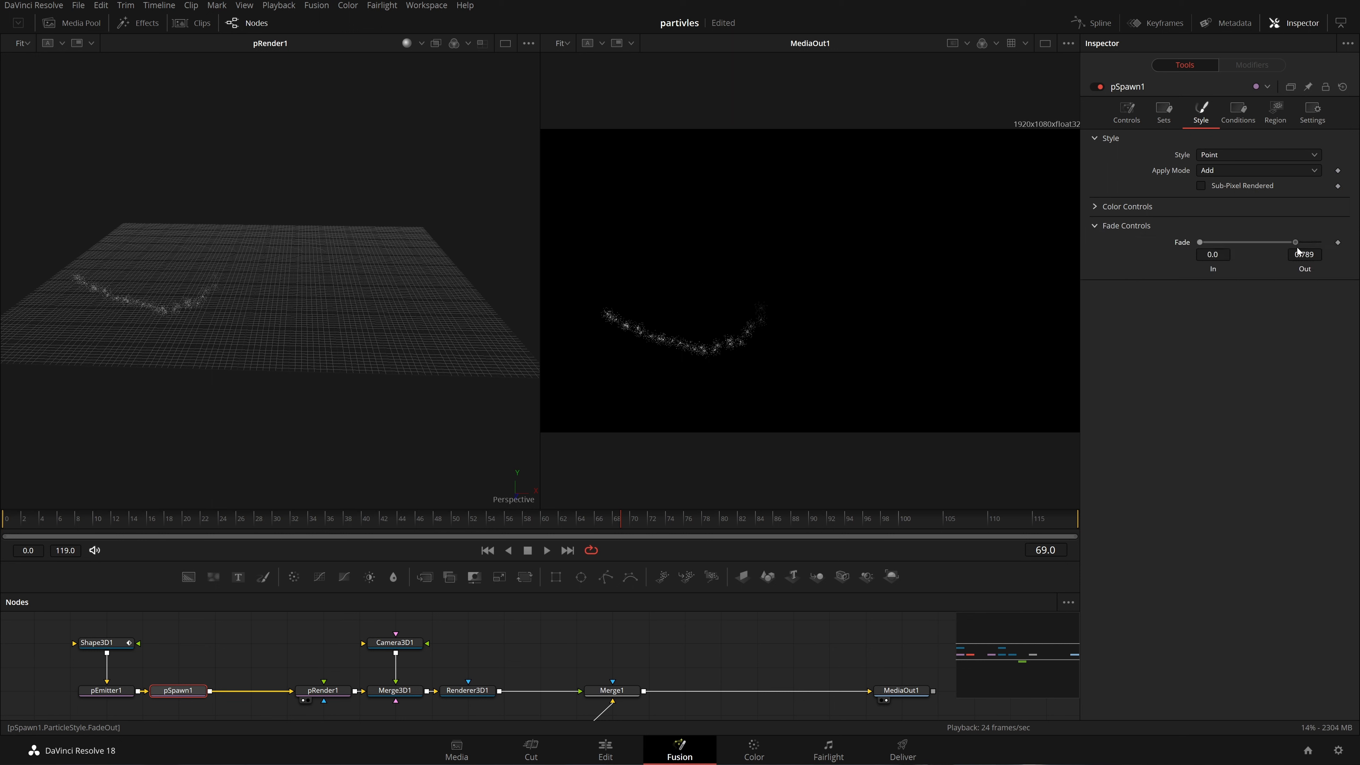
pyautogui.moveTo(1299, 247); pyautogui.dragTo(1289, 250)
pyautogui.click(488, 551)
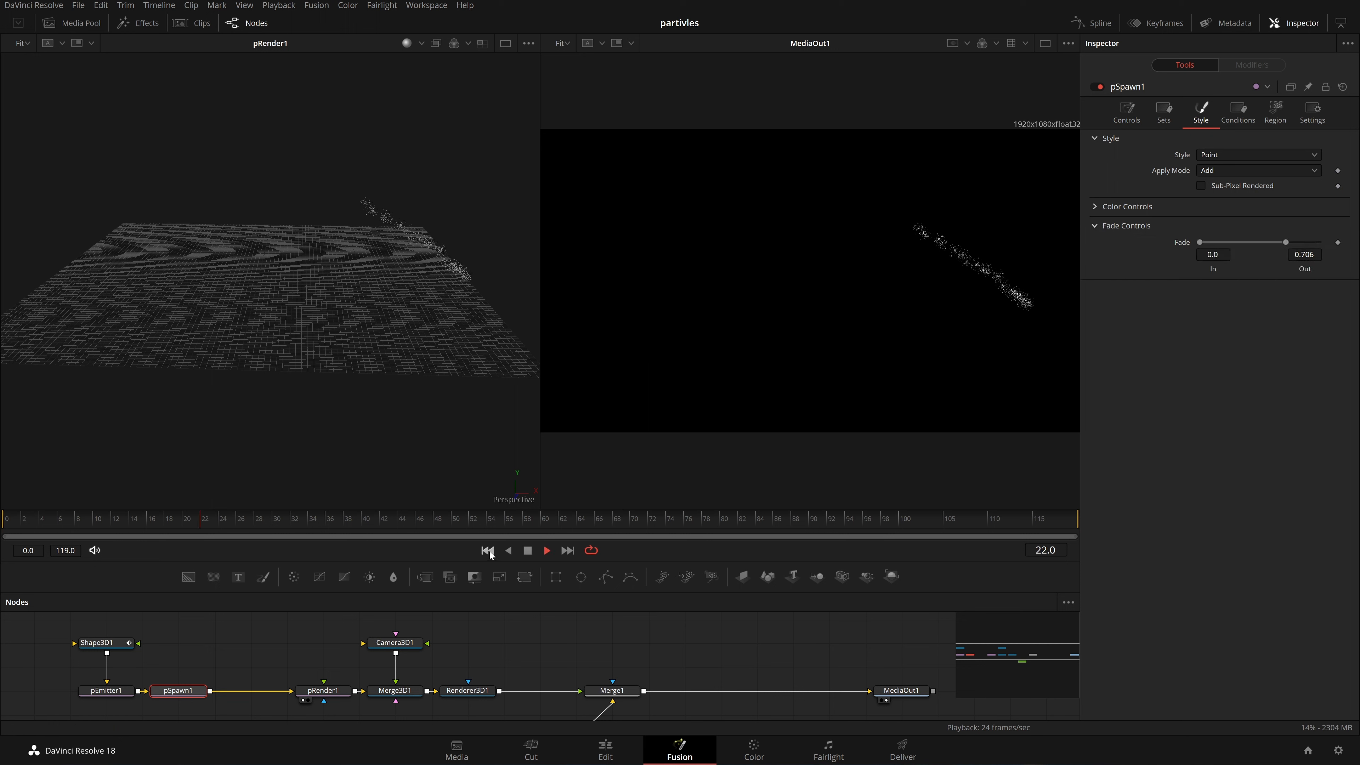
pyautogui.press('space')
# Set pSpawn1's Velocity Transfer to 0 and its Angle Variance to 360
pyautogui.click(1119, 107)
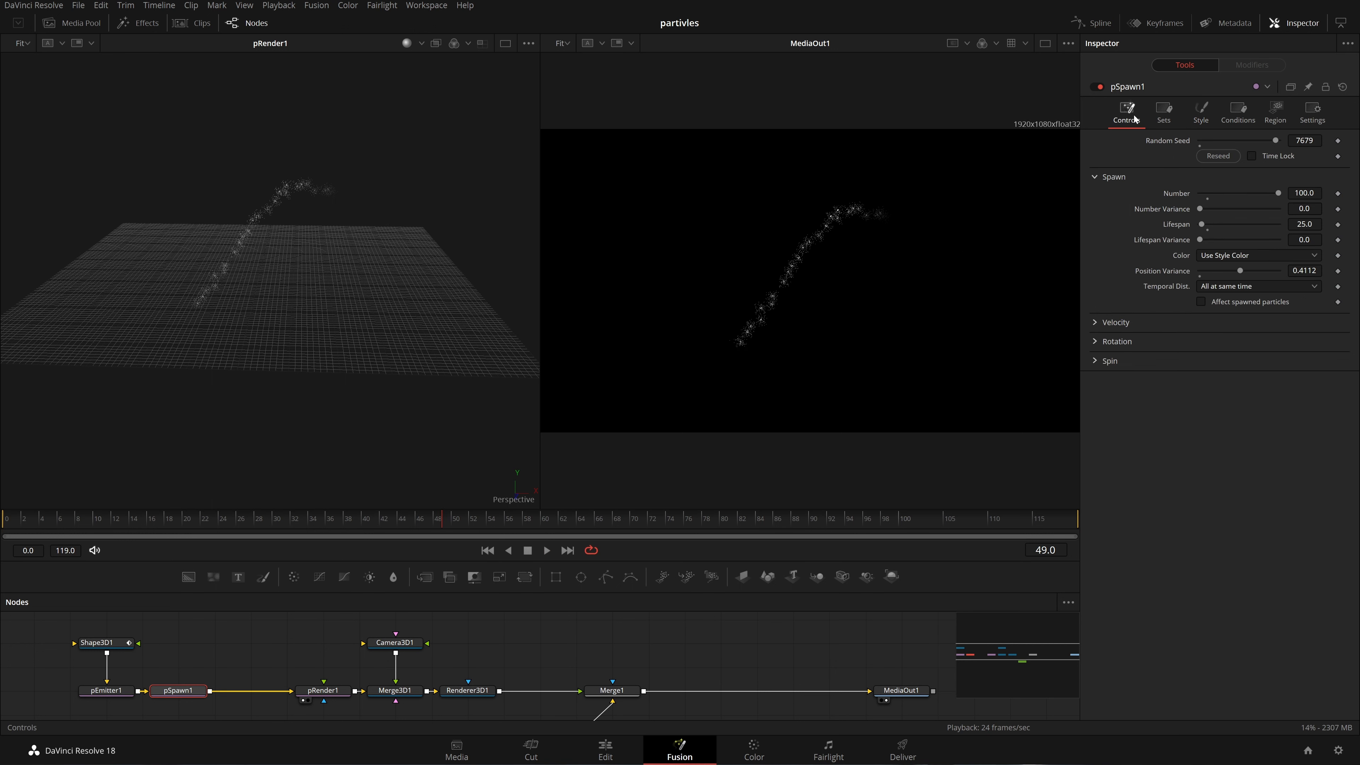
pyautogui.click(1095, 322)
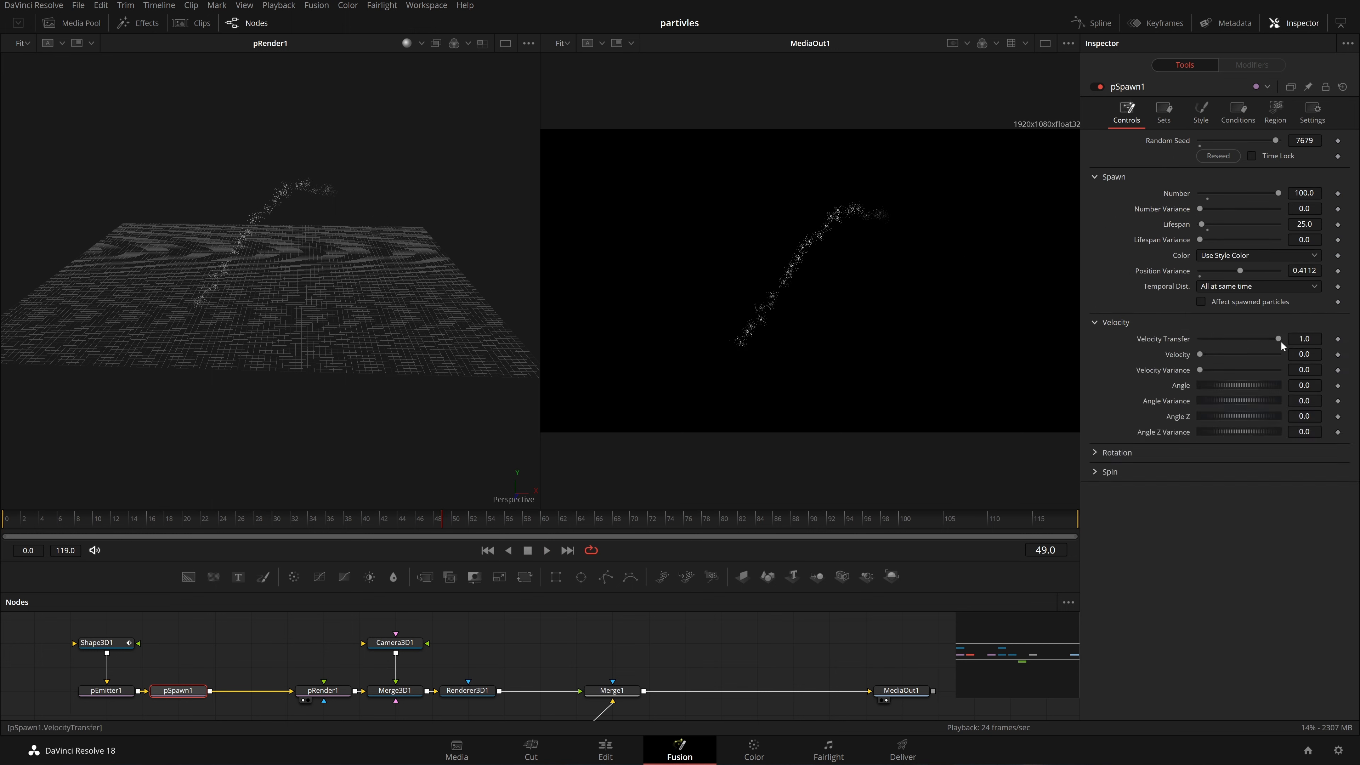
pyautogui.moveTo(1280, 342); pyautogui.dragTo(1135, 362)
pyautogui.doubleClick(1303, 401)
pyautogui.write('360')
pyautogui.press('Tab')
pyautogui.click(1195, 657)
# Set pSpawn1's Velocity to 0.352 and Velocity Variance to 0.283, and play from the first frame
pyautogui.moveTo(1200, 354)
pyautogui.mouseDown()
pyautogui.moveTo(1228, 355)
pyautogui.moveTo(1209, 370)
pyautogui.mouseUp()
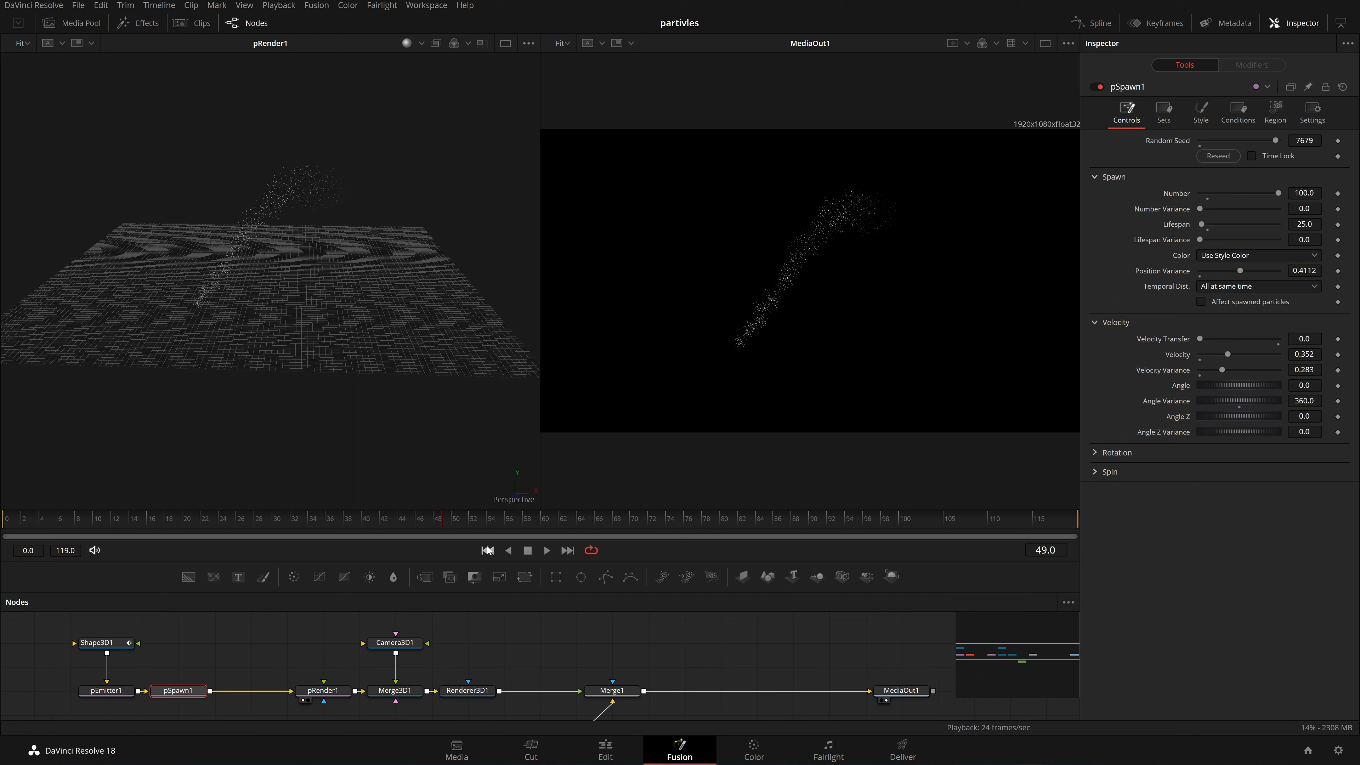
pyautogui.click(486, 548)
pyautogui.press('space')
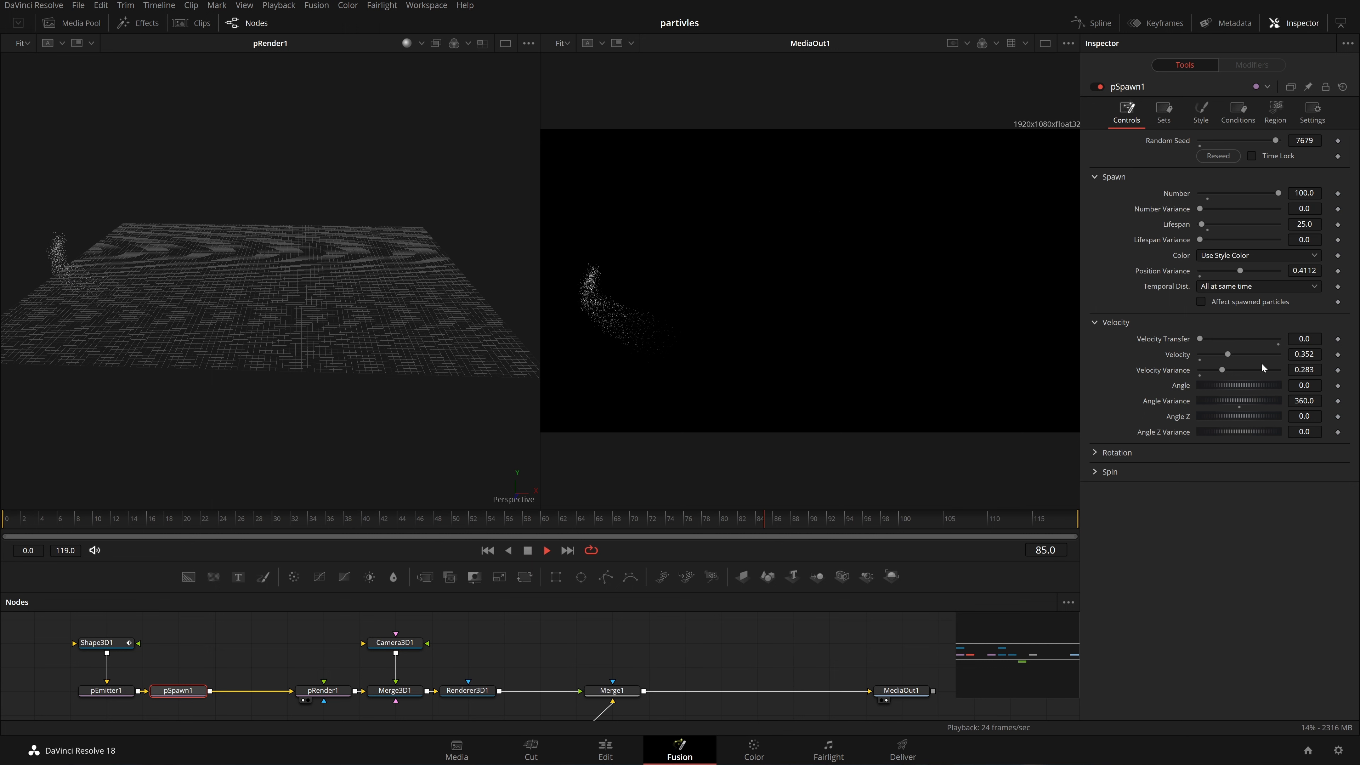
pyautogui.press('space')
# Increase pSpawn1's Velocity to 0.583 and Velocity Variance to 0.409, and play back the trail
pyautogui.moveTo(1235, 353)
pyautogui.mouseDown()
pyautogui.moveTo(1256, 358)
pyautogui.moveTo(1232, 369)
pyautogui.mouseUp()
pyautogui.press('space')
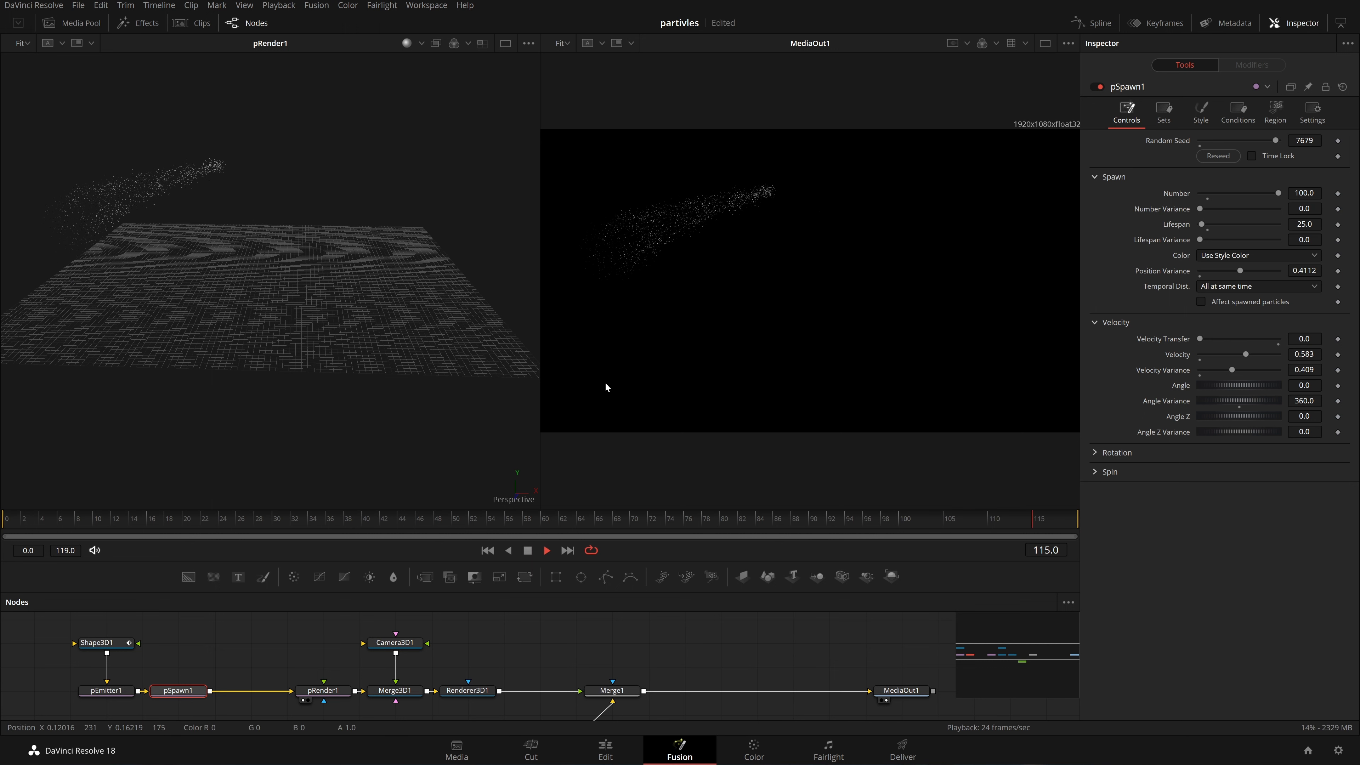
pyautogui.press('space')
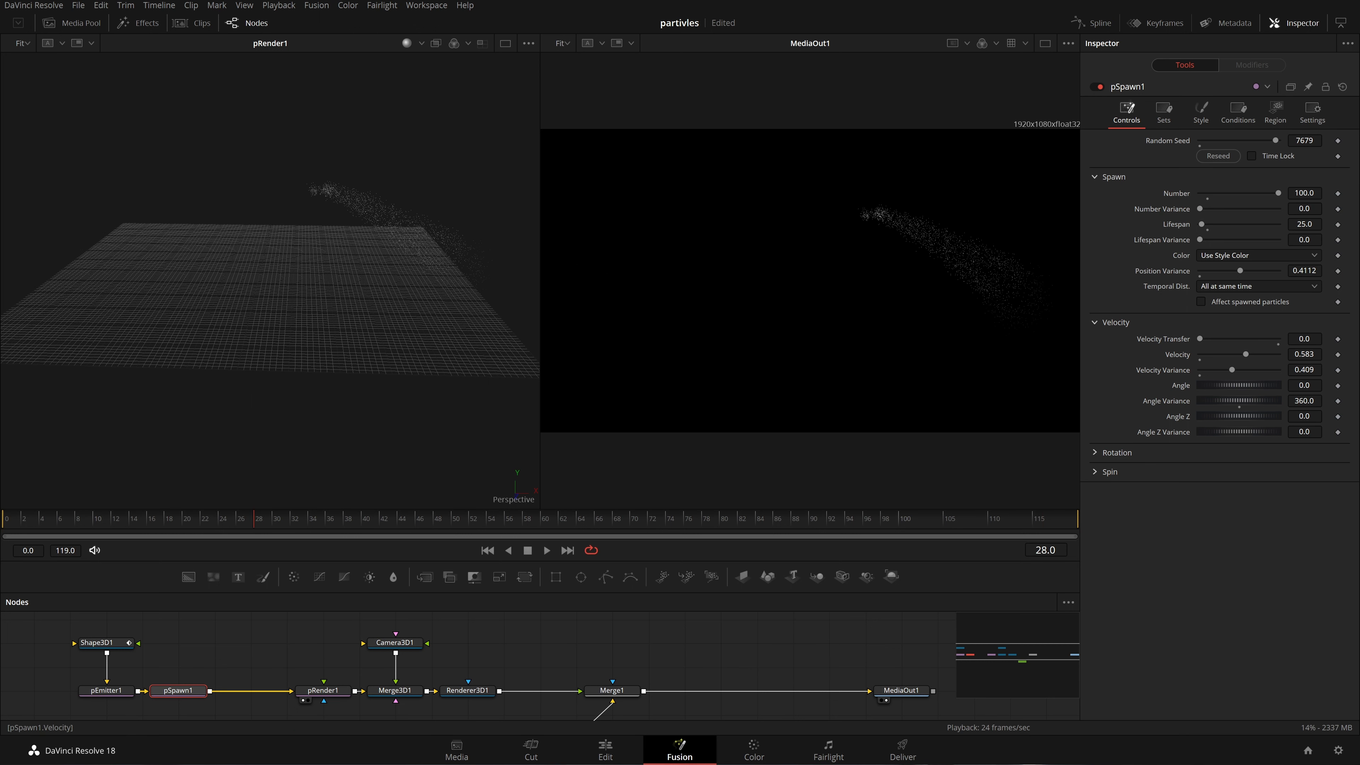
# Reduce pSpawn1's Velocity to 0.44 and play the trail from the first frame
pyautogui.moveTo(1246, 356); pyautogui.dragTo(1234, 355)
pyautogui.click(485, 550)
pyautogui.press('space')
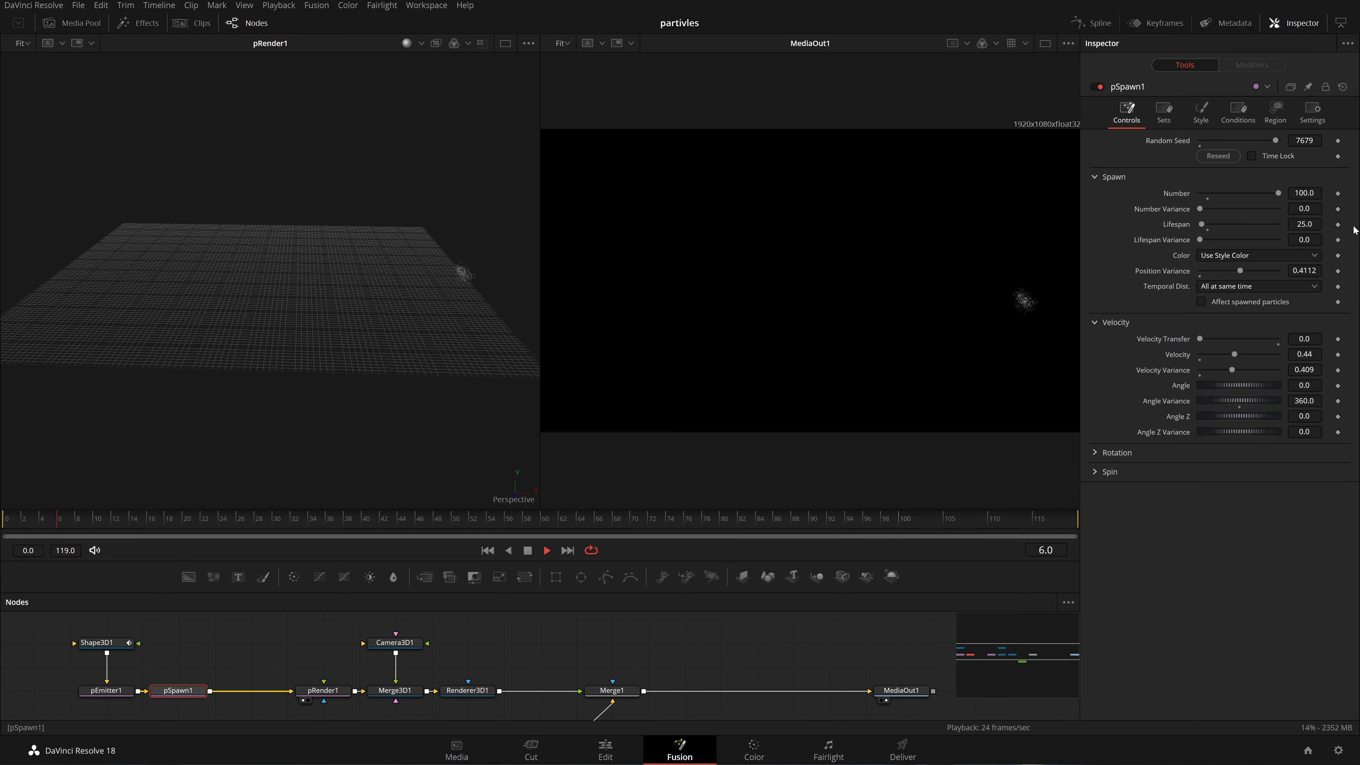
pyautogui.press('space')
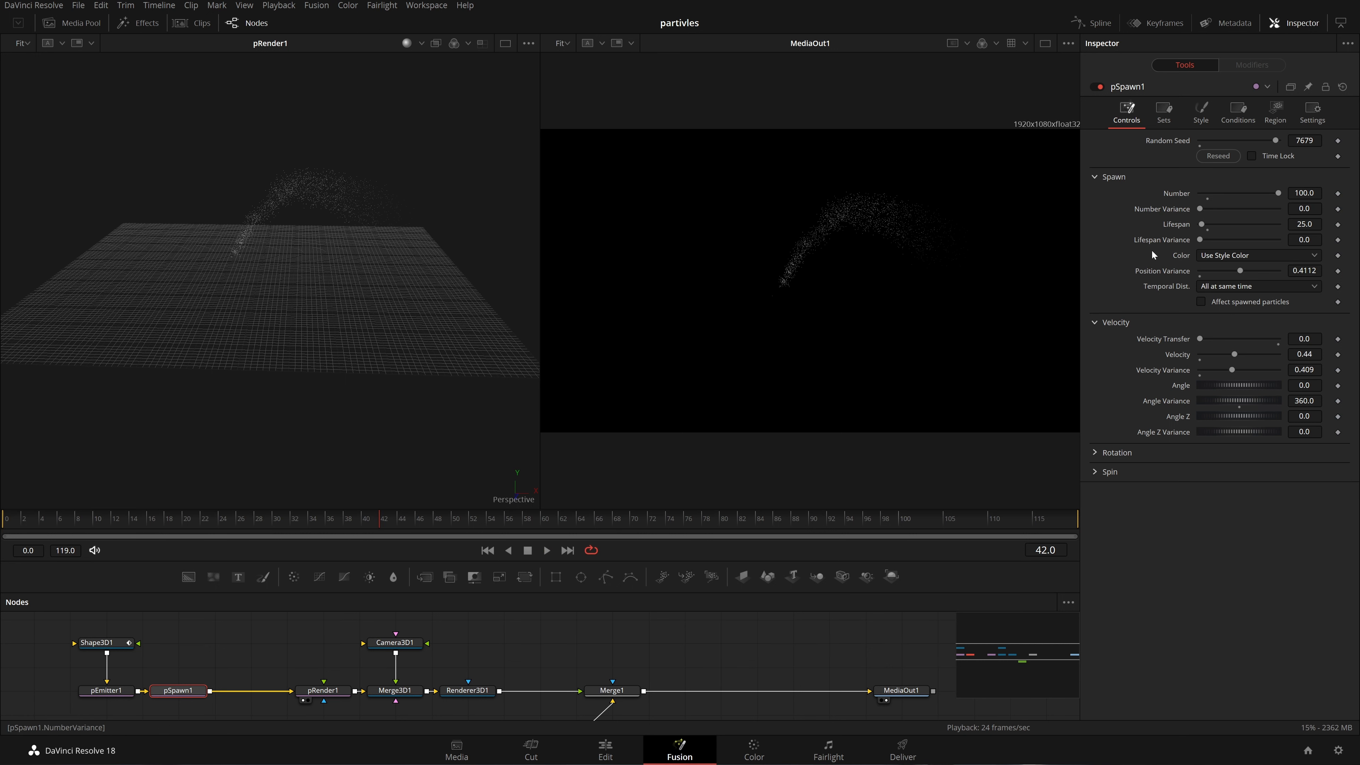
# Change pEmitter1's particle style to NGon with the solid circle type and save the project
pyautogui.click(106, 690)
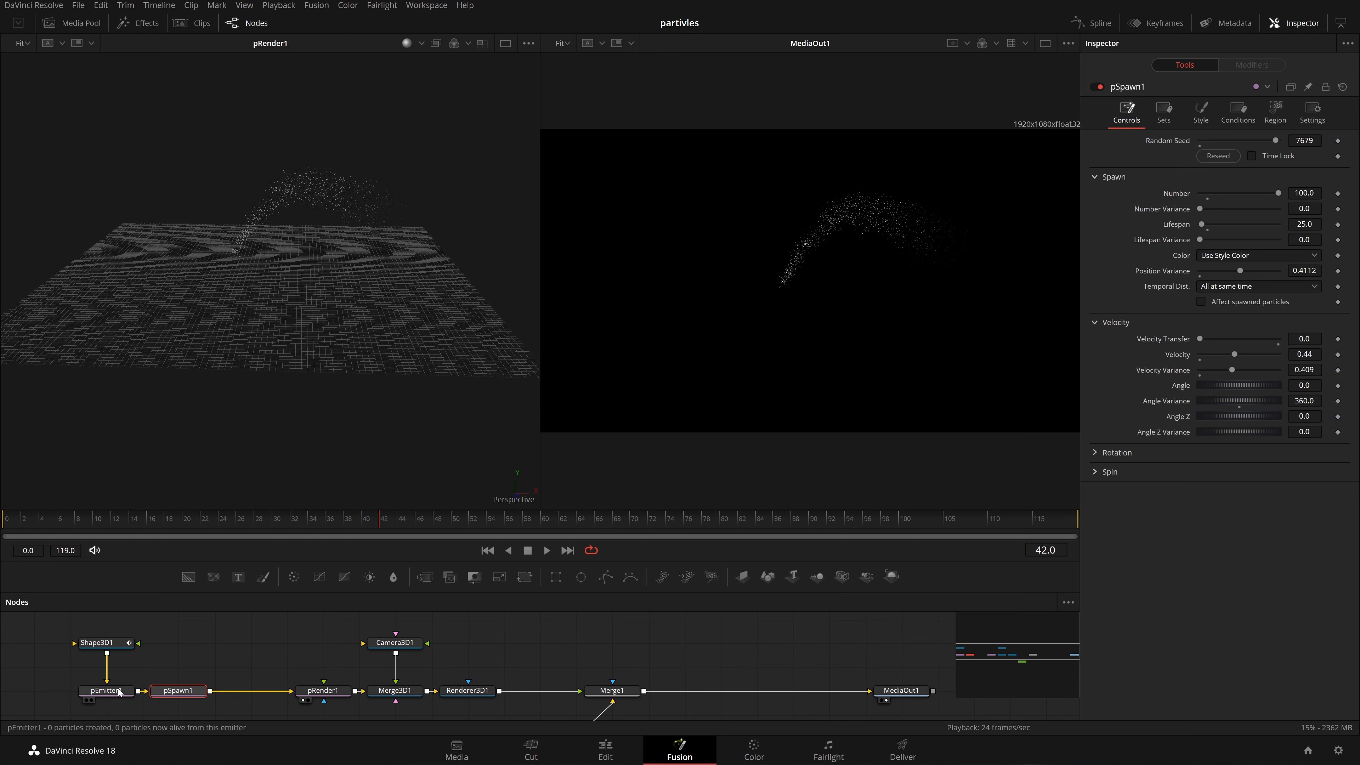
pyautogui.click(1219, 113)
pyautogui.click(1236, 154)
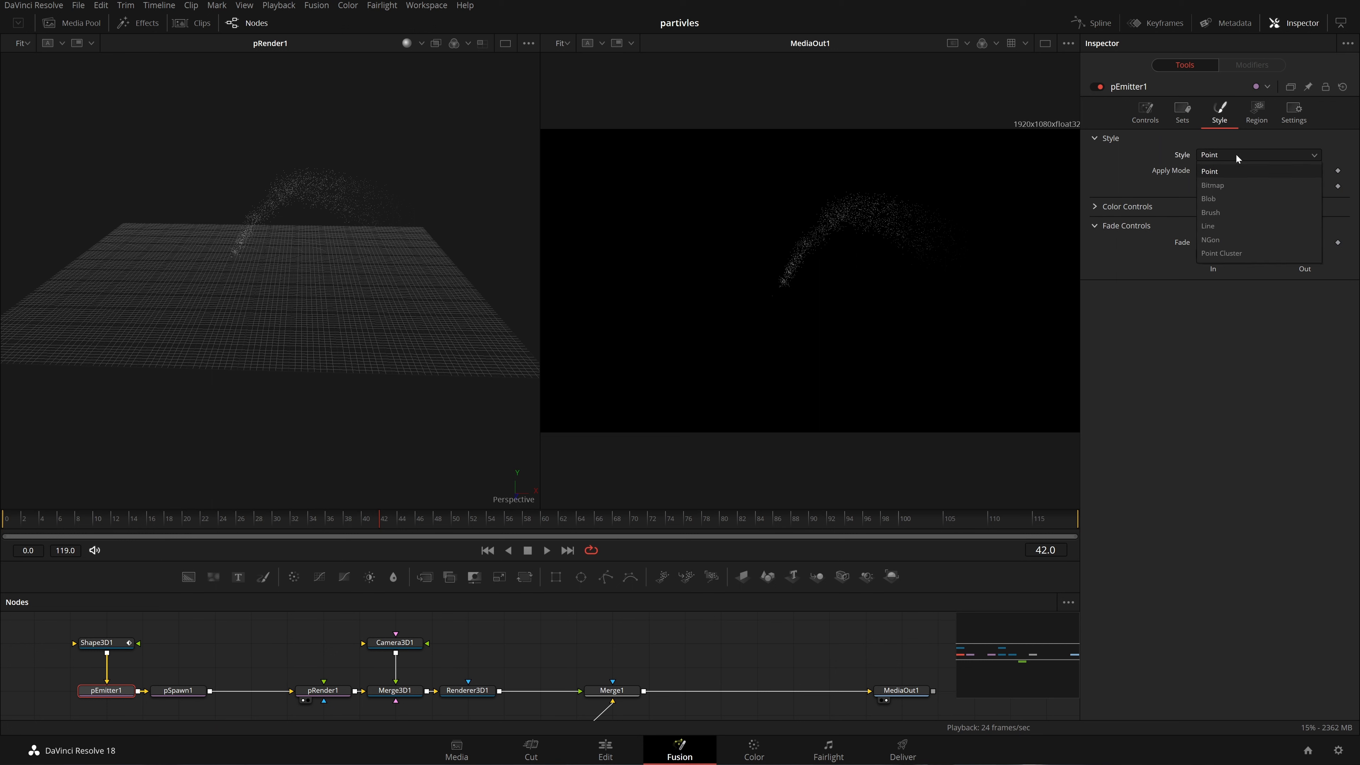
pyautogui.click(1223, 239)
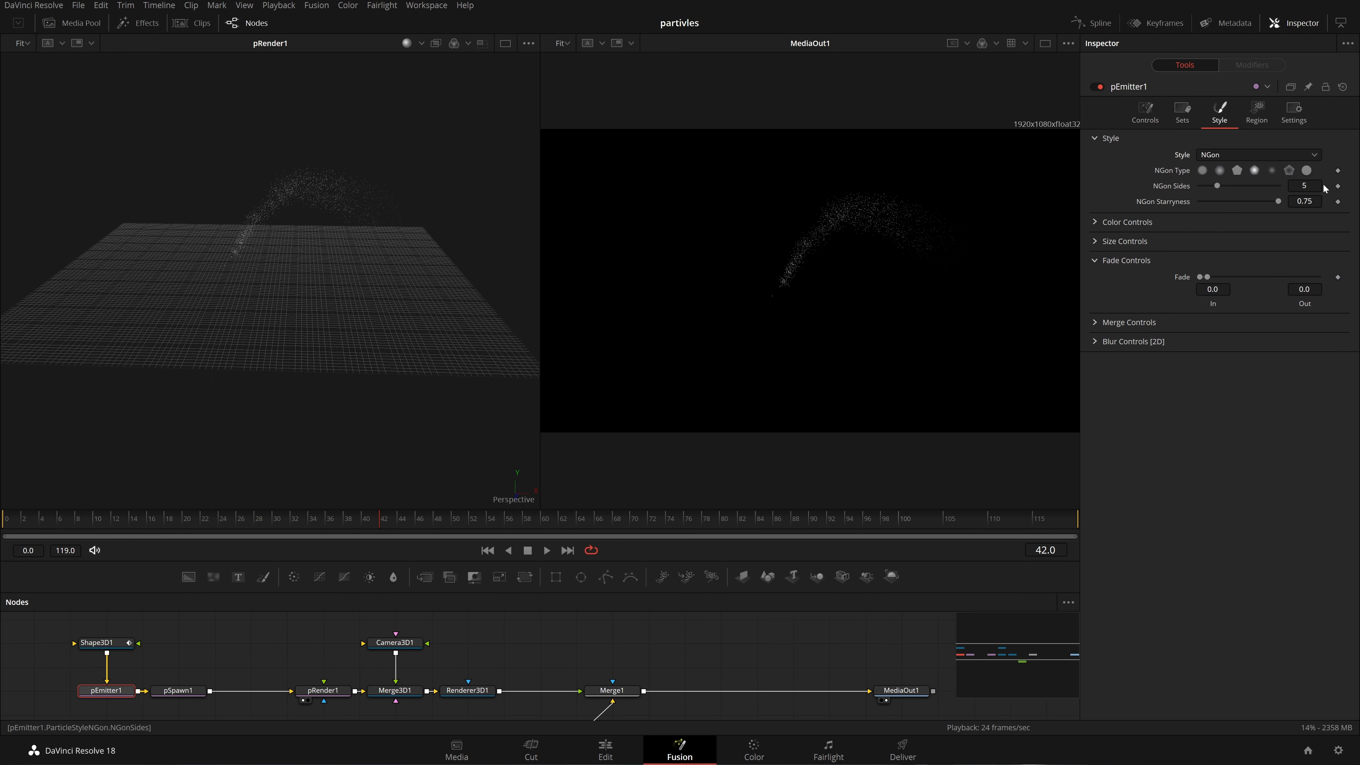
pyautogui.click(1311, 172)
pyautogui.hotkey('ctrl', 's')
# Raise pEmitter1's particle Size to 0.2638 and play the animation from the first frame
pyautogui.click(1102, 242)
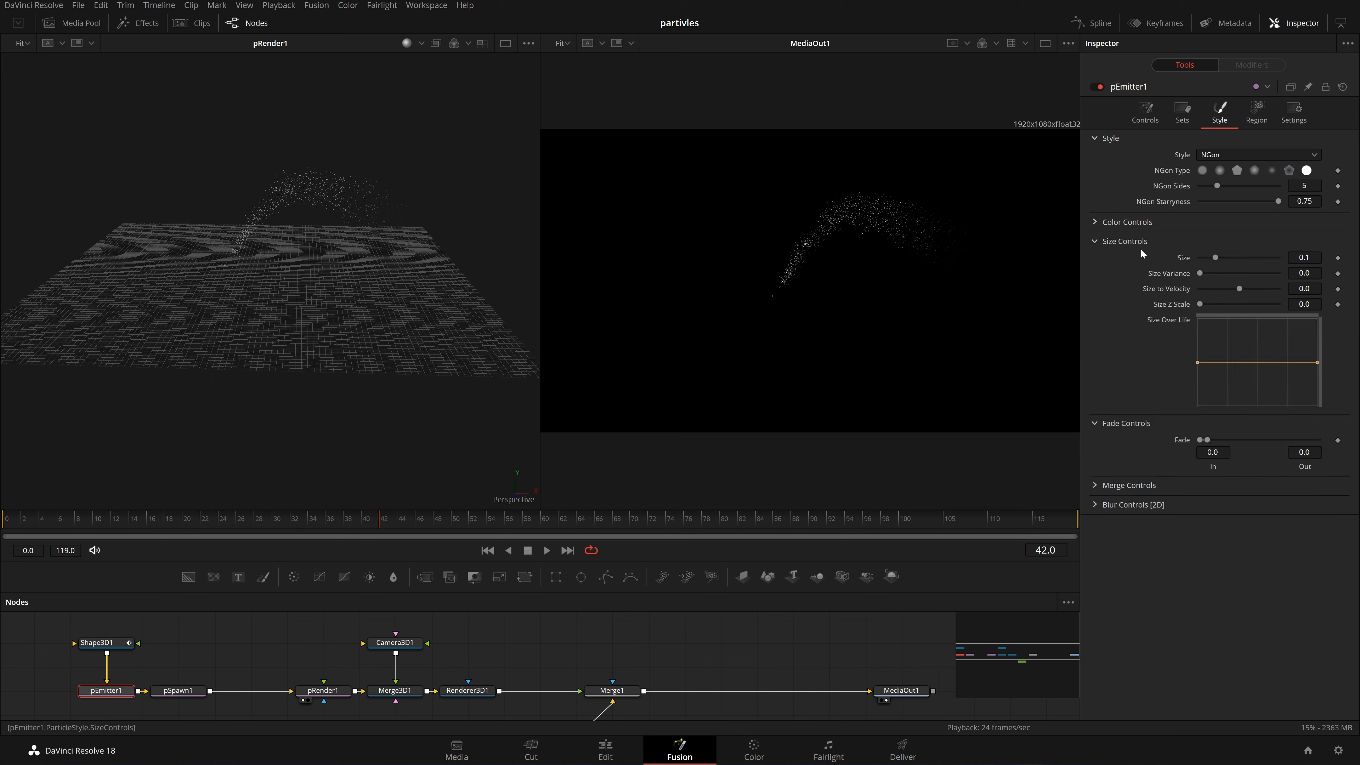
pyautogui.moveTo(1212, 261); pyautogui.dragTo(1241, 258)
pyautogui.click(486, 553)
pyautogui.press('space')
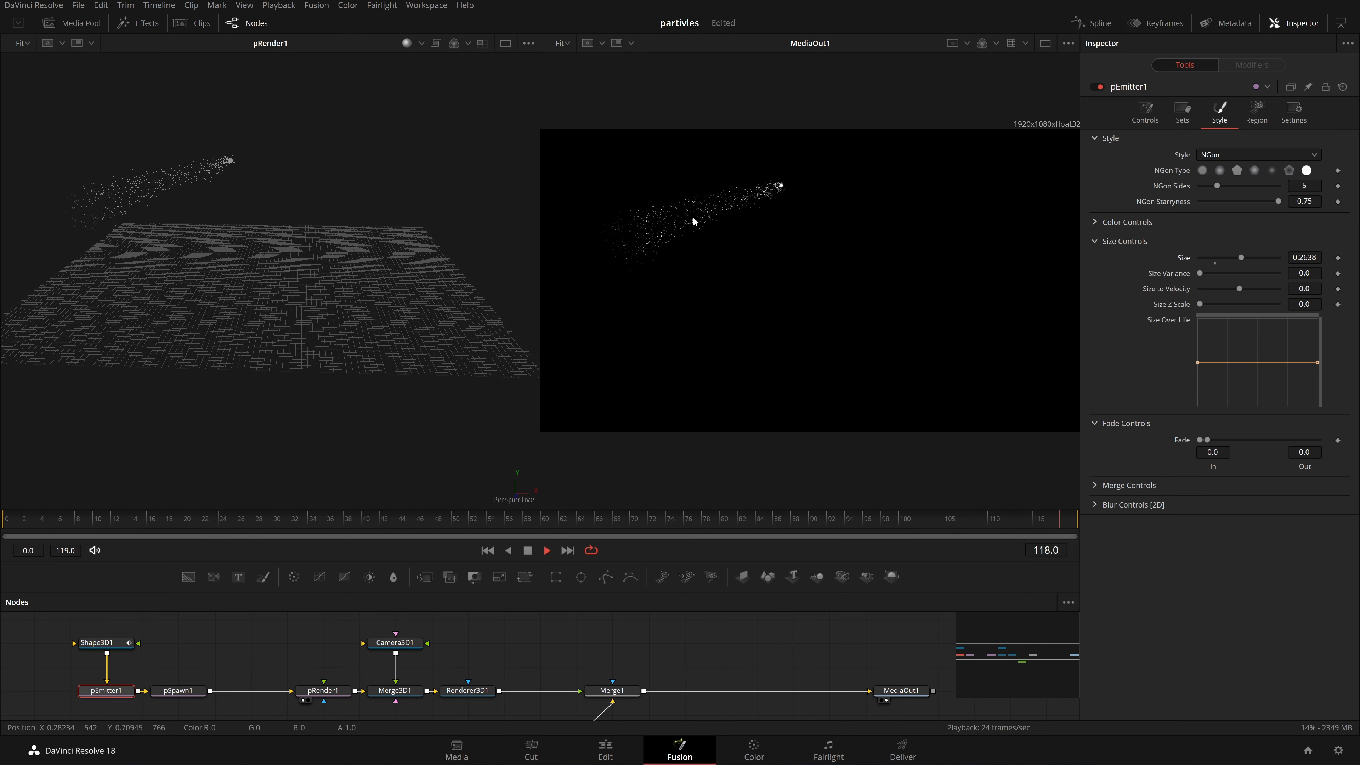
pyautogui.press('space')
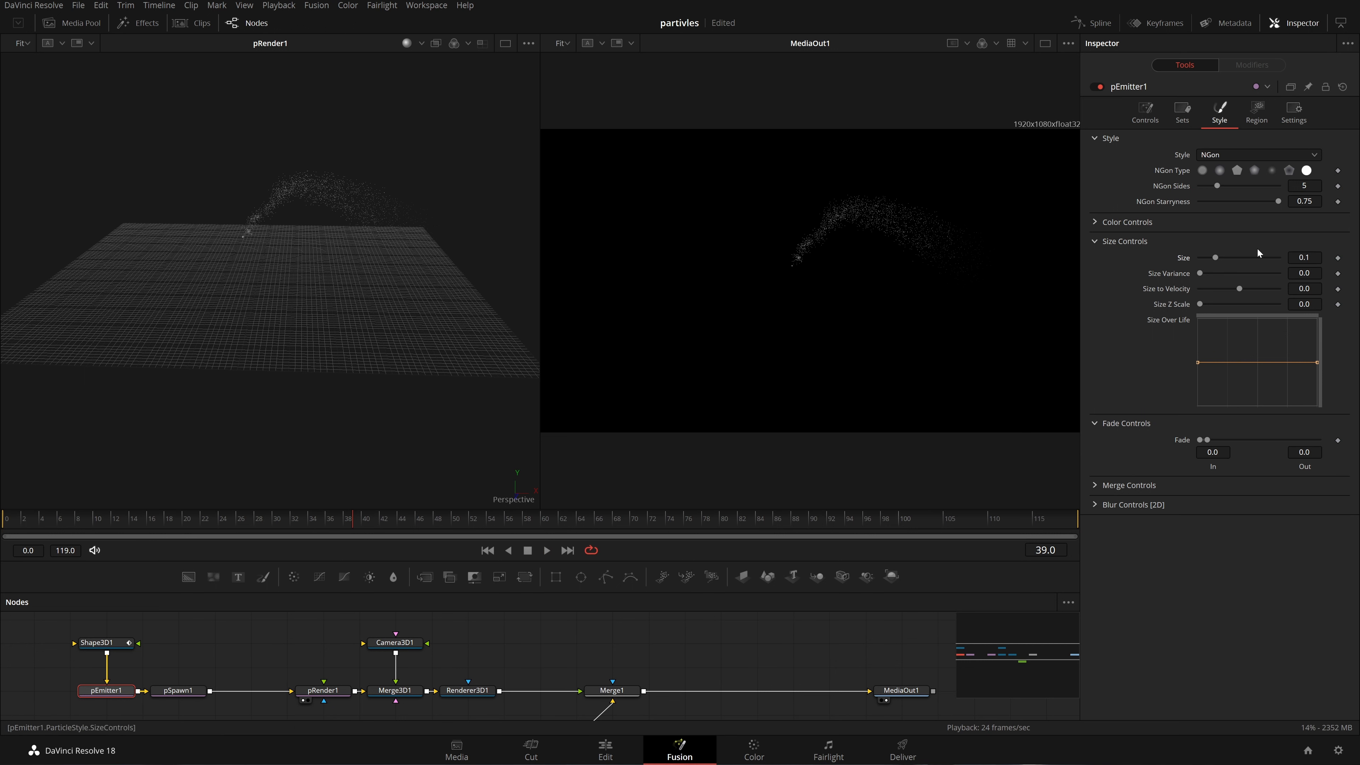
# Set pEmitter1's particle Size to 0.25
pyautogui.moveTo(1304, 258)
pyautogui.mouseDown()
pyautogui.moveTo(1339, 258)
pyautogui.moveTo(1322, 258)
pyautogui.mouseUp()
pyautogui.doubleClick(1305, 257)
pyautogui.write('.')
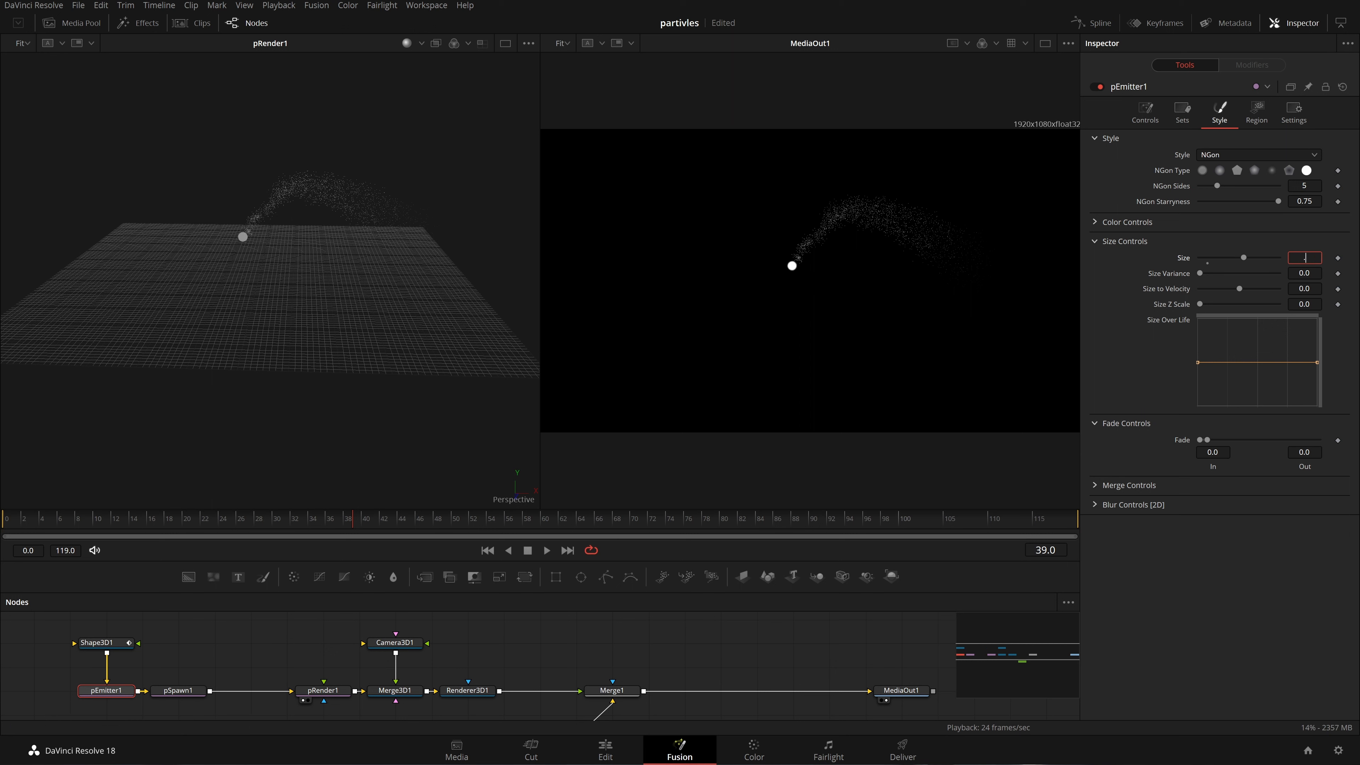
pyautogui.write('25')
pyautogui.press('Return')
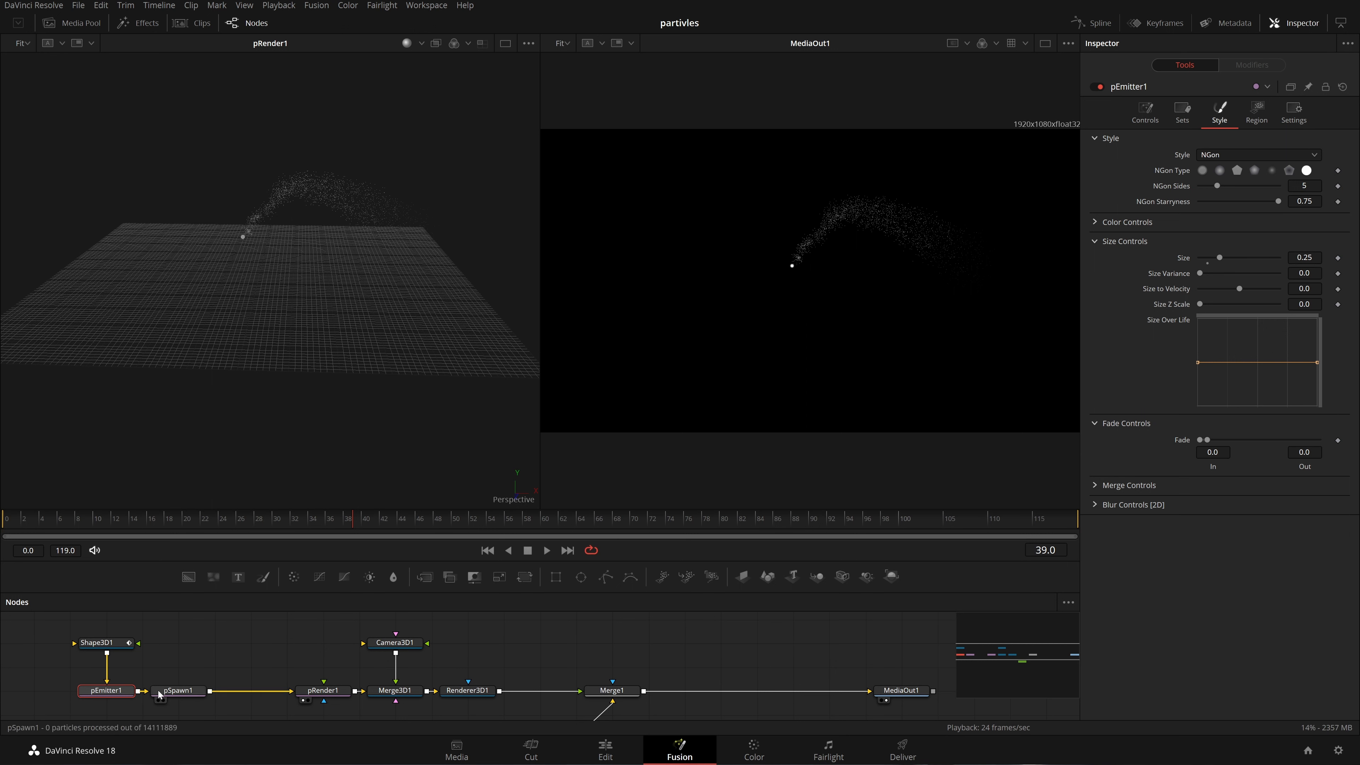
# Lower pSpawn1's Velocity to 0.141 and play back the tighter trail
pyautogui.click(176, 691)
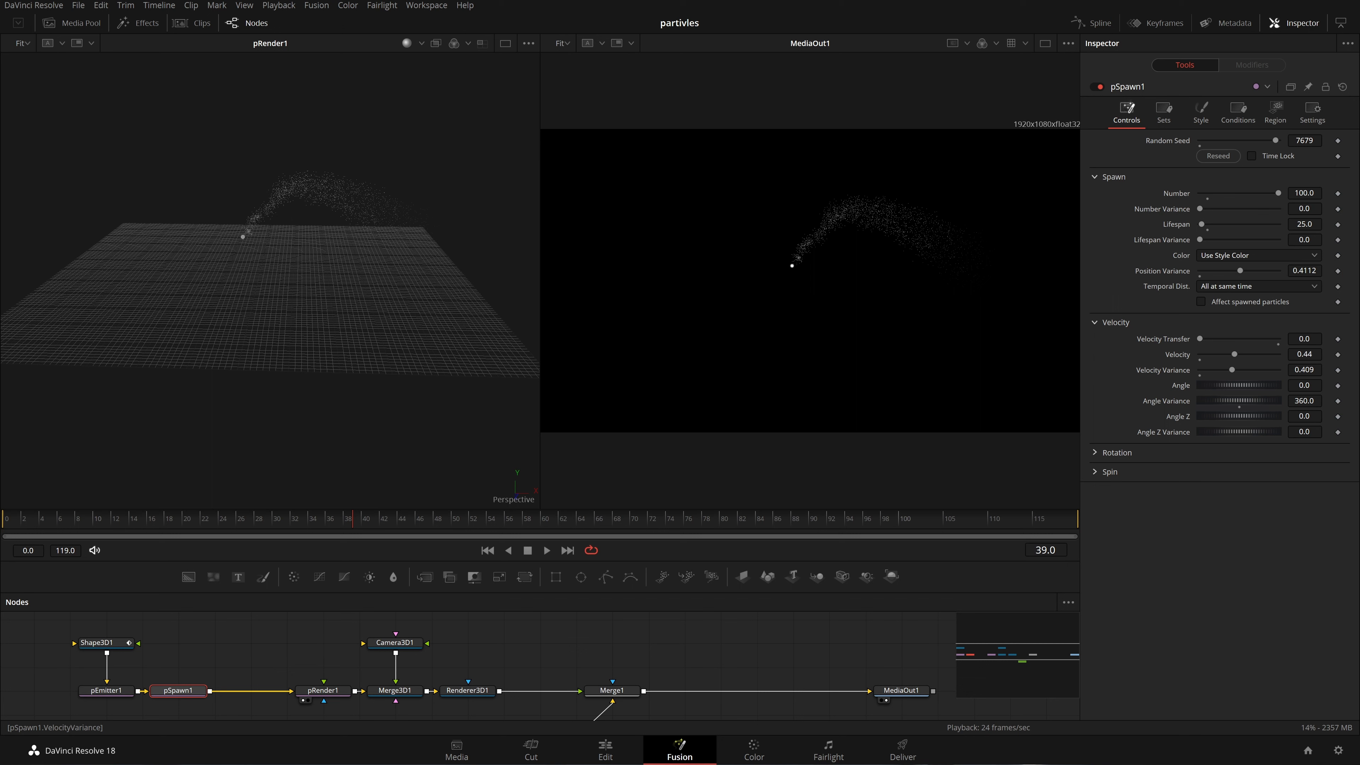
pyautogui.moveTo(1234, 354)
pyautogui.mouseDown()
pyautogui.moveTo(1200, 354)
pyautogui.moveTo(1211, 354)
pyautogui.mouseUp()
pyautogui.press('space')
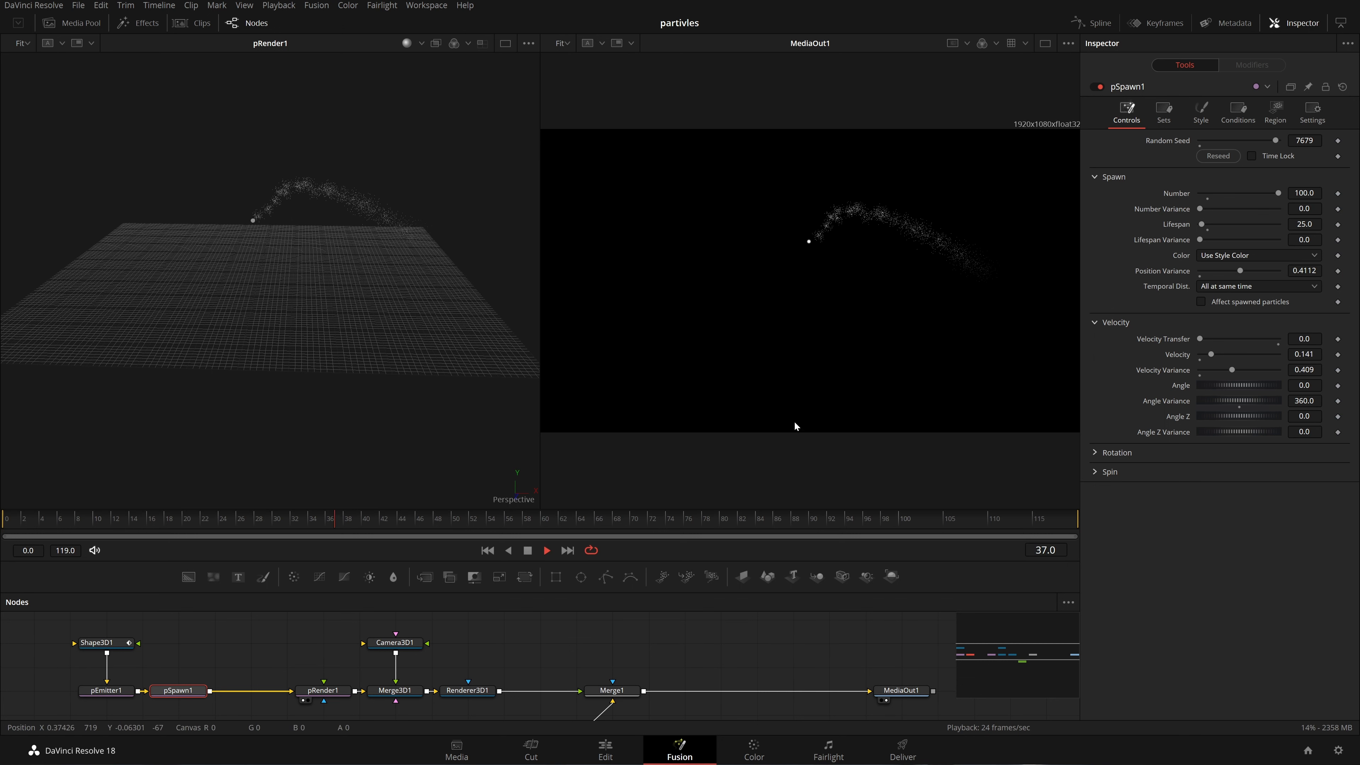
pyautogui.press('space')
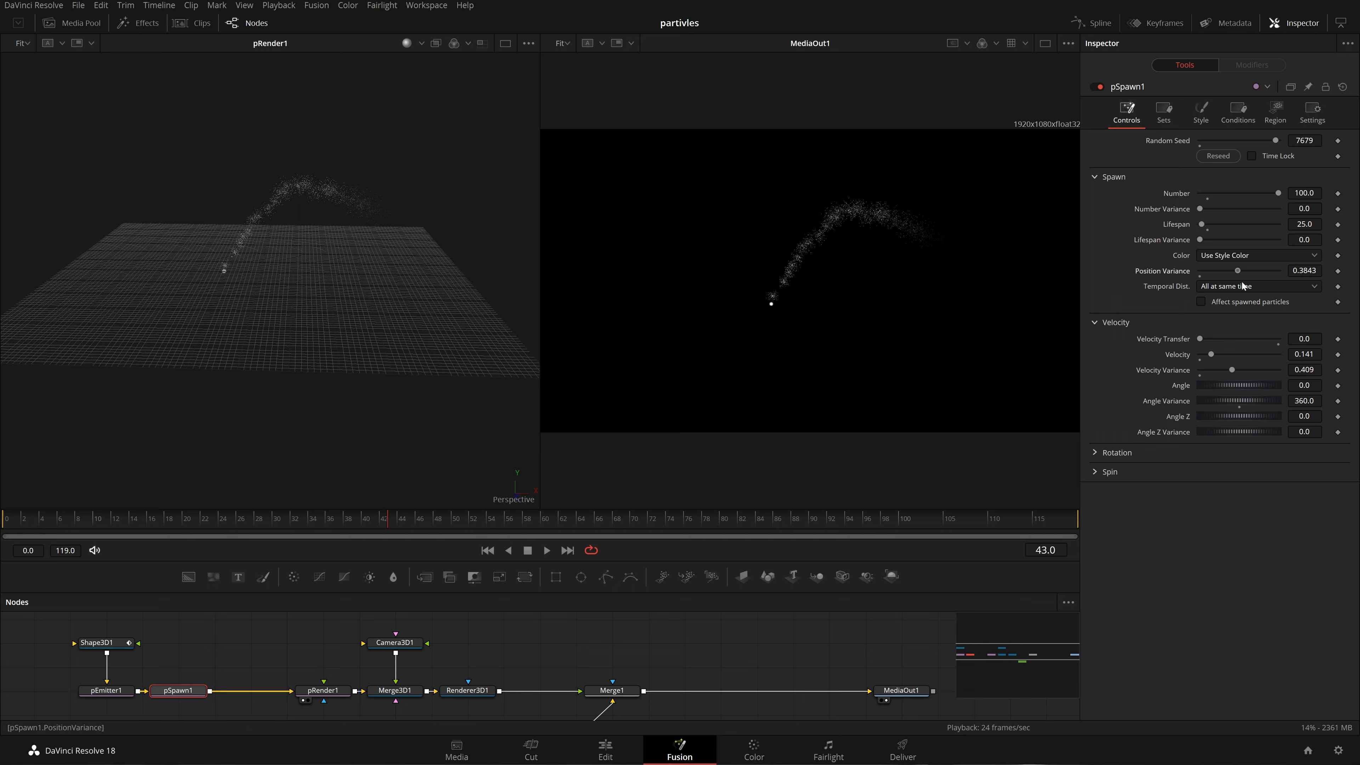
# Set pSpawn1's Position Variance to 0.3276 and its temporal distribution to Randomly distributed, checking the trail in playback
pyautogui.moveTo(1240, 271)
pyautogui.mouseDown()
pyautogui.moveTo(1204, 291)
pyautogui.moveTo(1234, 290)
pyautogui.mouseUp()
pyautogui.press('space')
pyautogui.click(1251, 288)
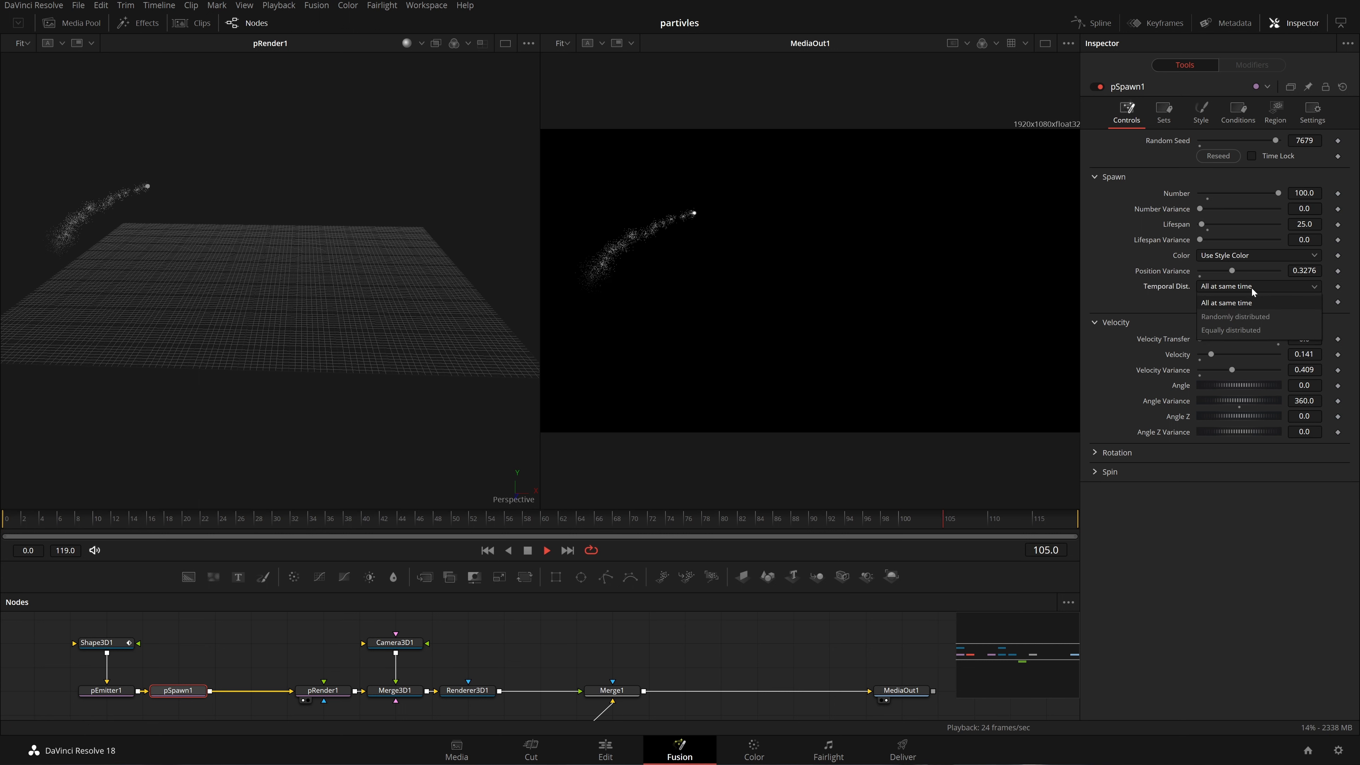
pyautogui.click(1249, 316)
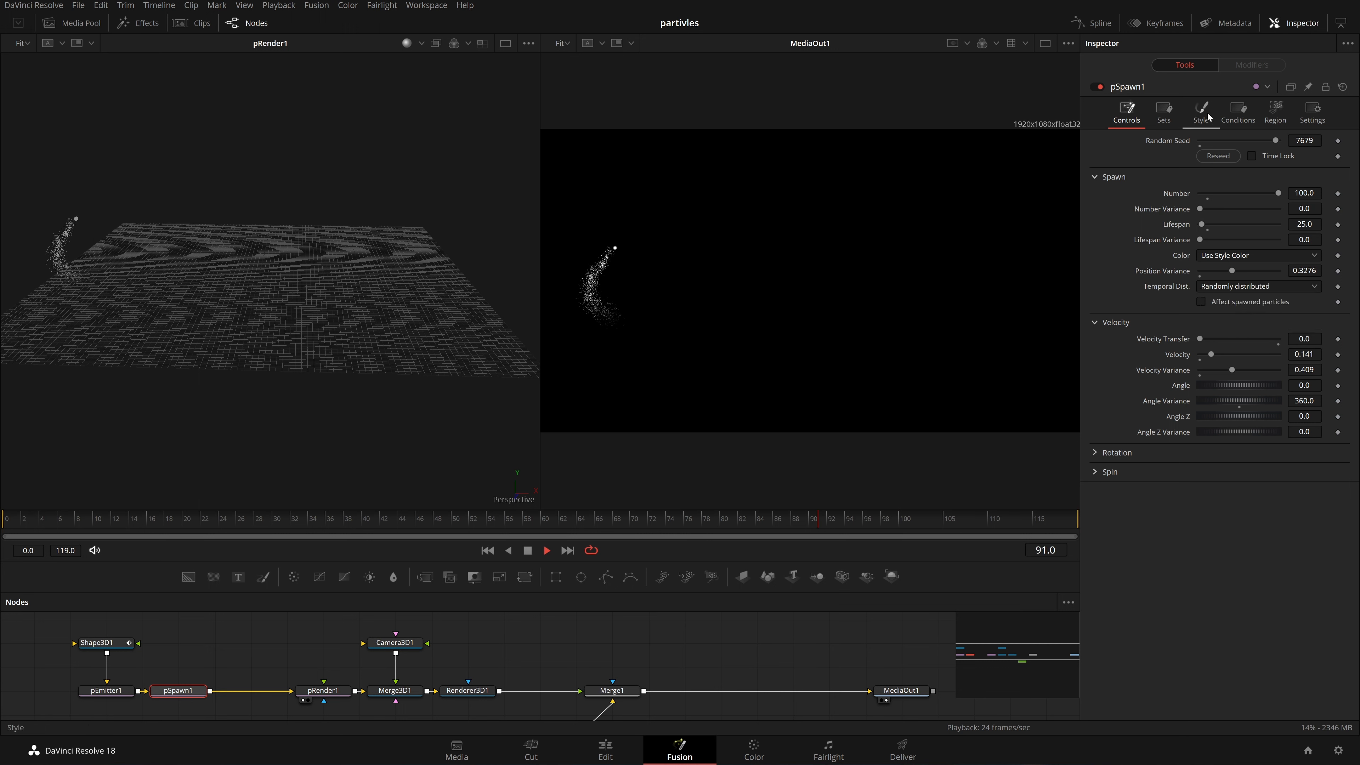
pyautogui.press('space')
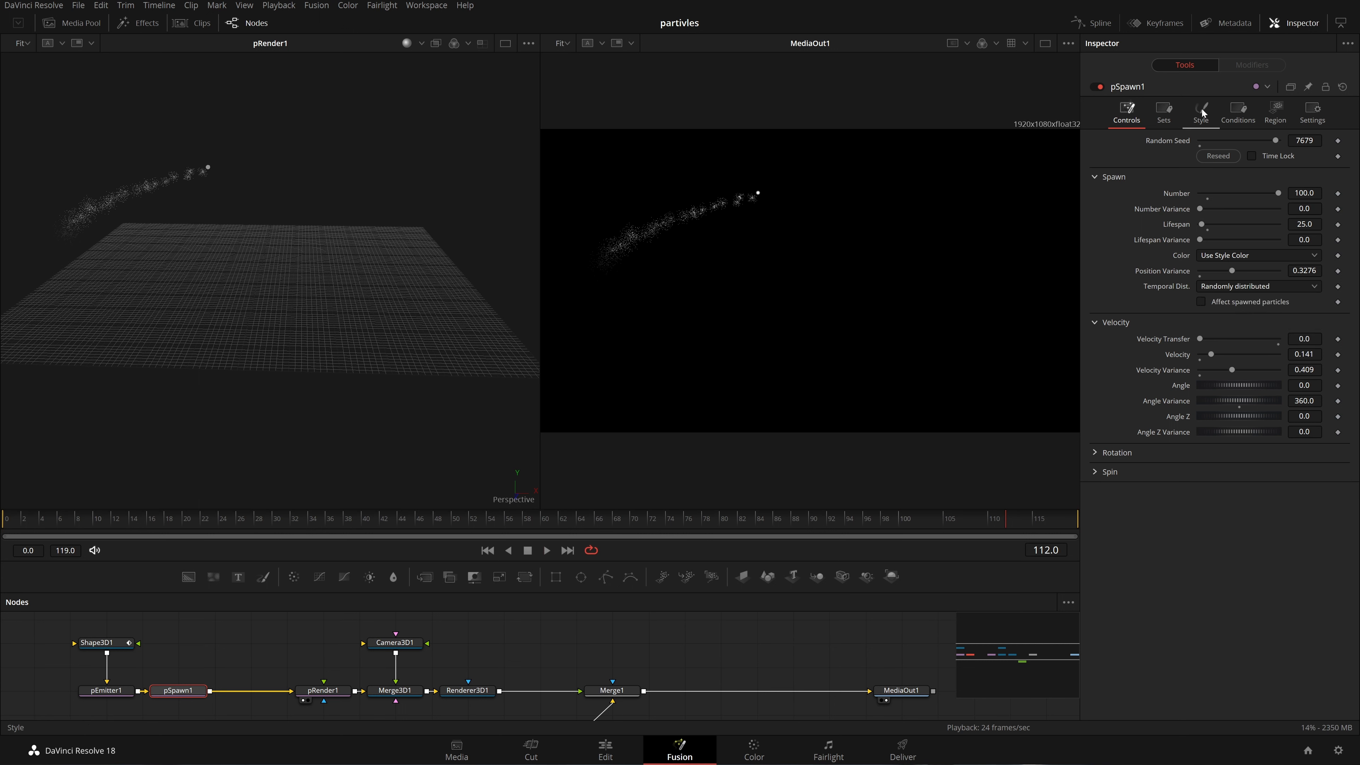
# Add stops to pSpawn1's Color Over Life gradient and color the stop at 0.138 cyan with Red 0.224 and Green 0.86
pyautogui.click(1202, 111)
pyautogui.click(1096, 207)
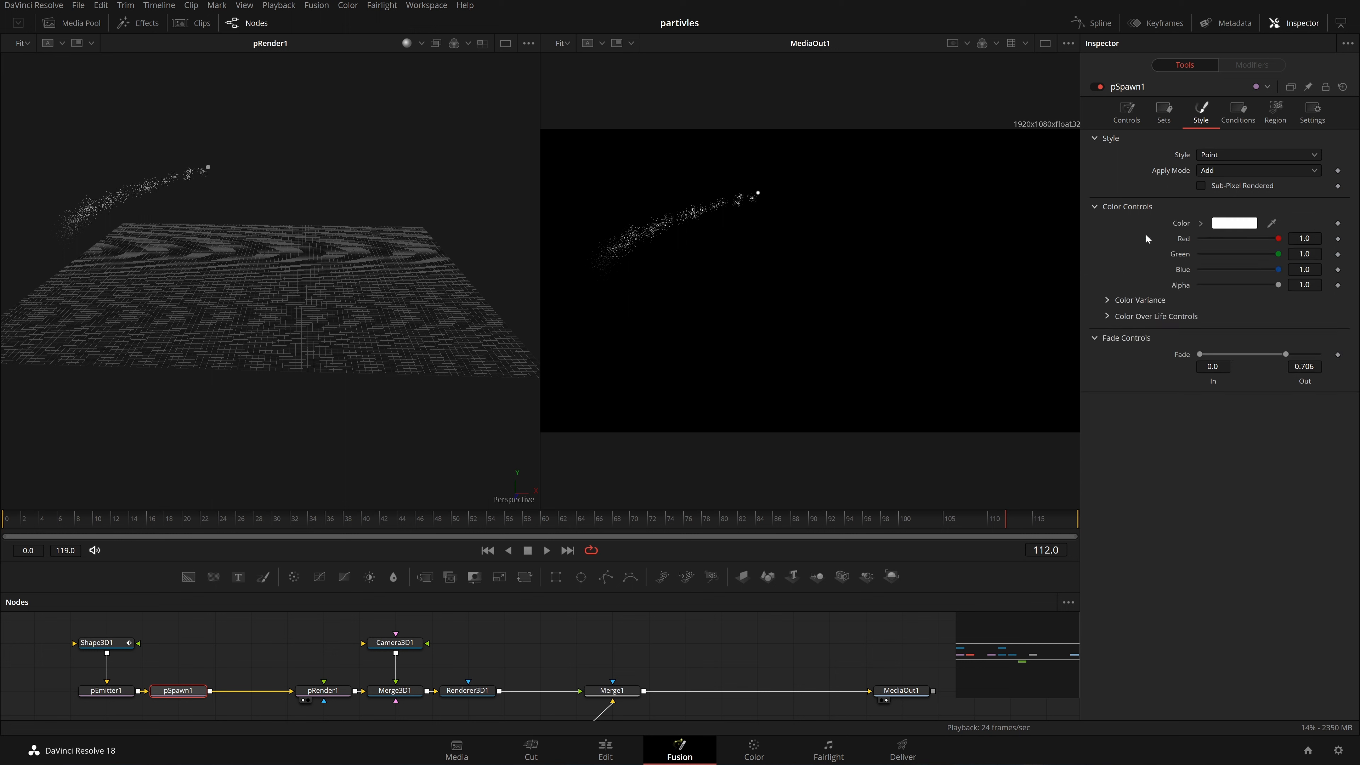
pyautogui.click(1107, 317)
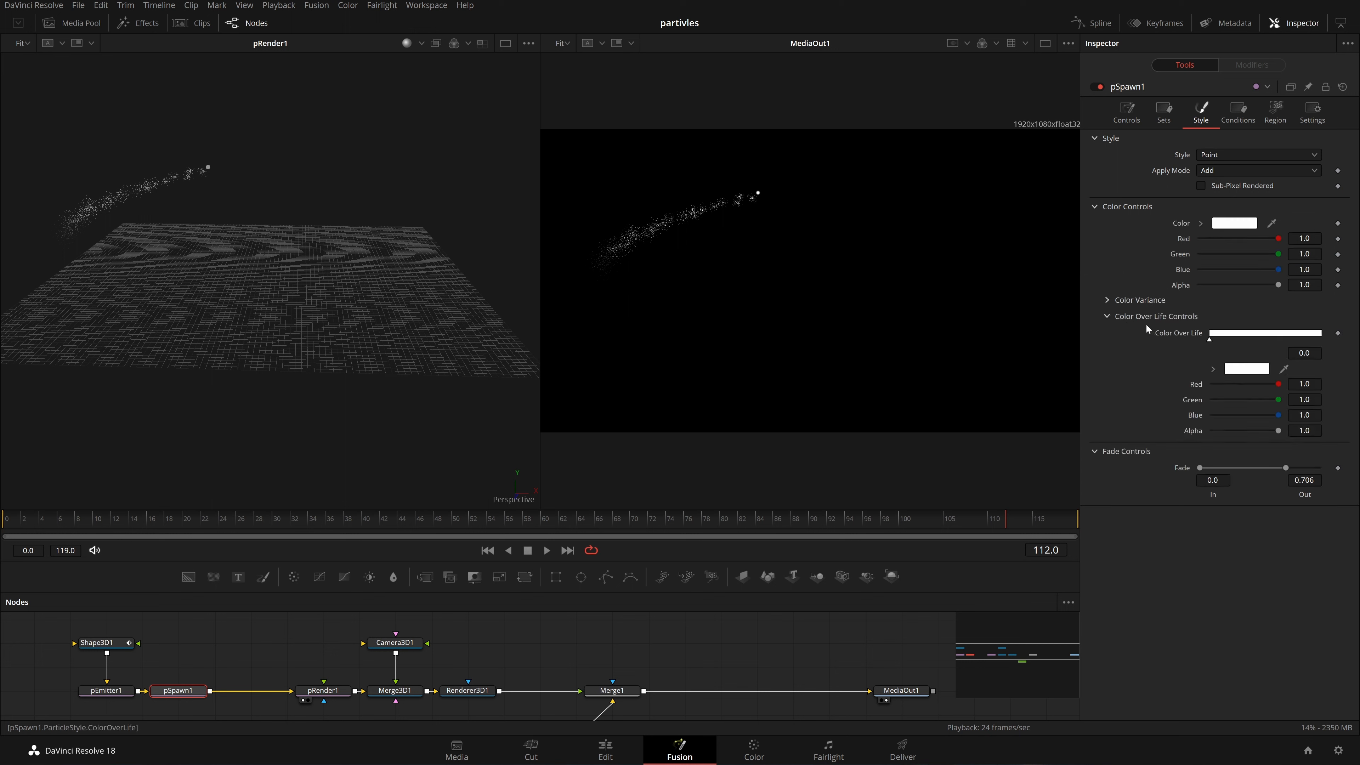
pyautogui.click(1230, 335)
pyautogui.click(1305, 337)
pyautogui.moveTo(1230, 339); pyautogui.dragTo(1225, 343)
pyautogui.click(1210, 341)
pyautogui.click(1225, 341)
pyautogui.moveTo(1274, 385)
pyautogui.mouseDown()
pyautogui.moveTo(1229, 386)
pyautogui.moveTo(1267, 402)
pyautogui.mouseUp()
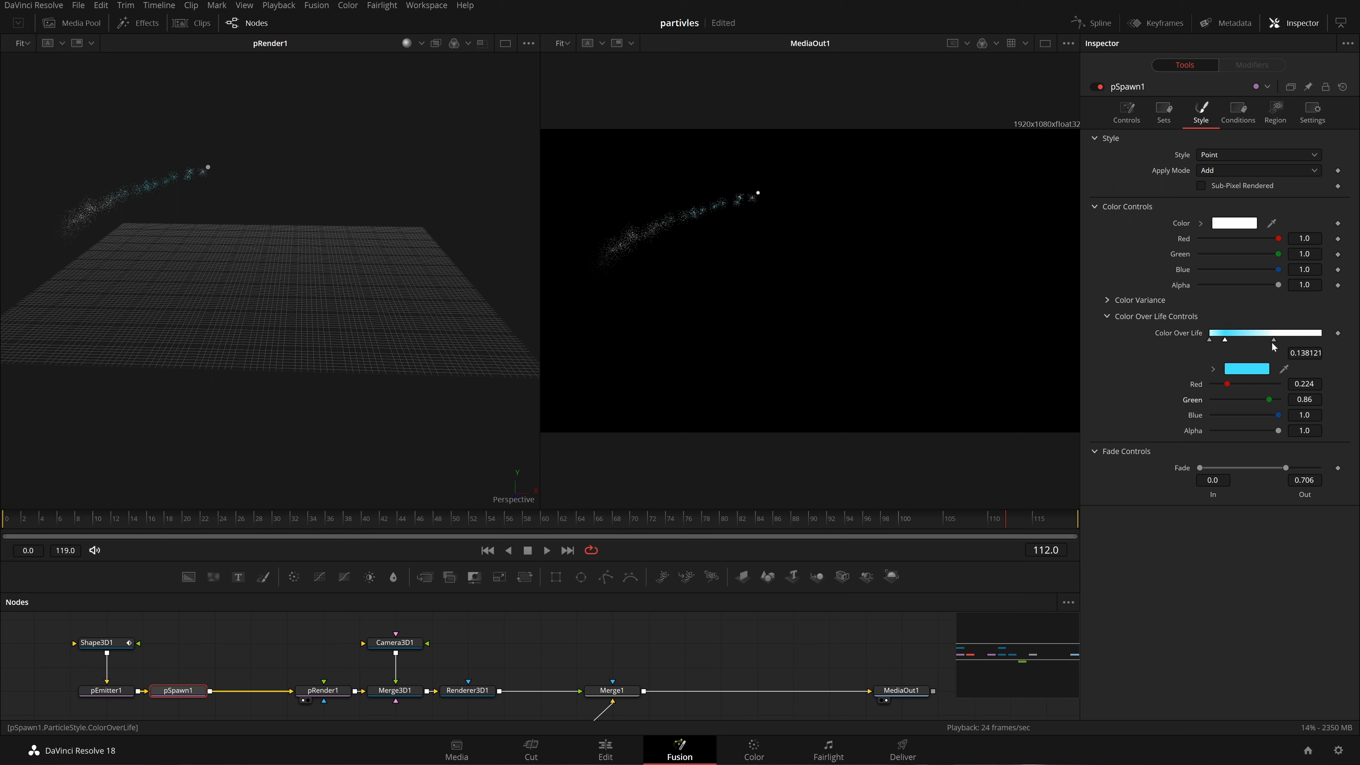
# Color the gradient stop at 0.552 blue with Red 0.0 and Green 0.566, and play the animation from the first frame
pyautogui.moveTo(1274, 340); pyautogui.dragTo(1271, 339)
pyautogui.moveTo(1278, 400); pyautogui.dragTo(1250, 400)
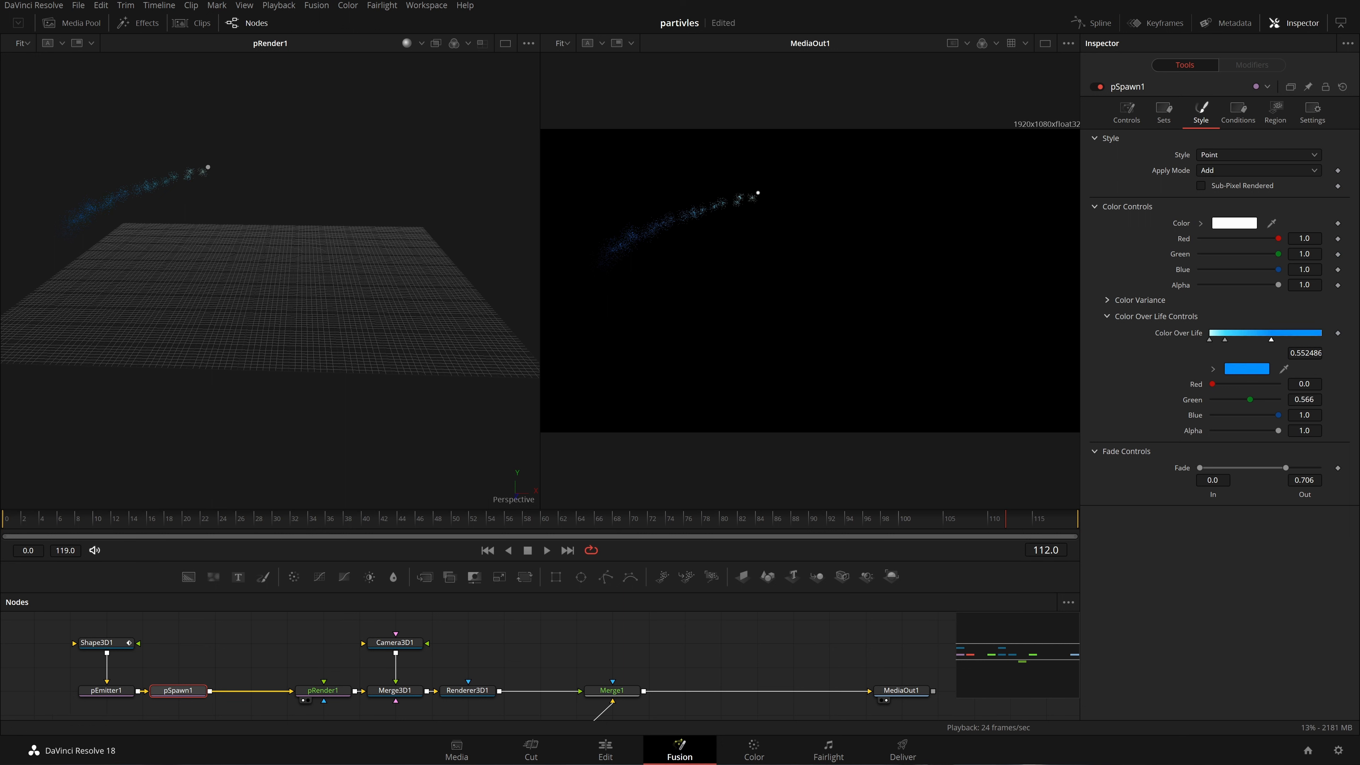
pyautogui.click(491, 552)
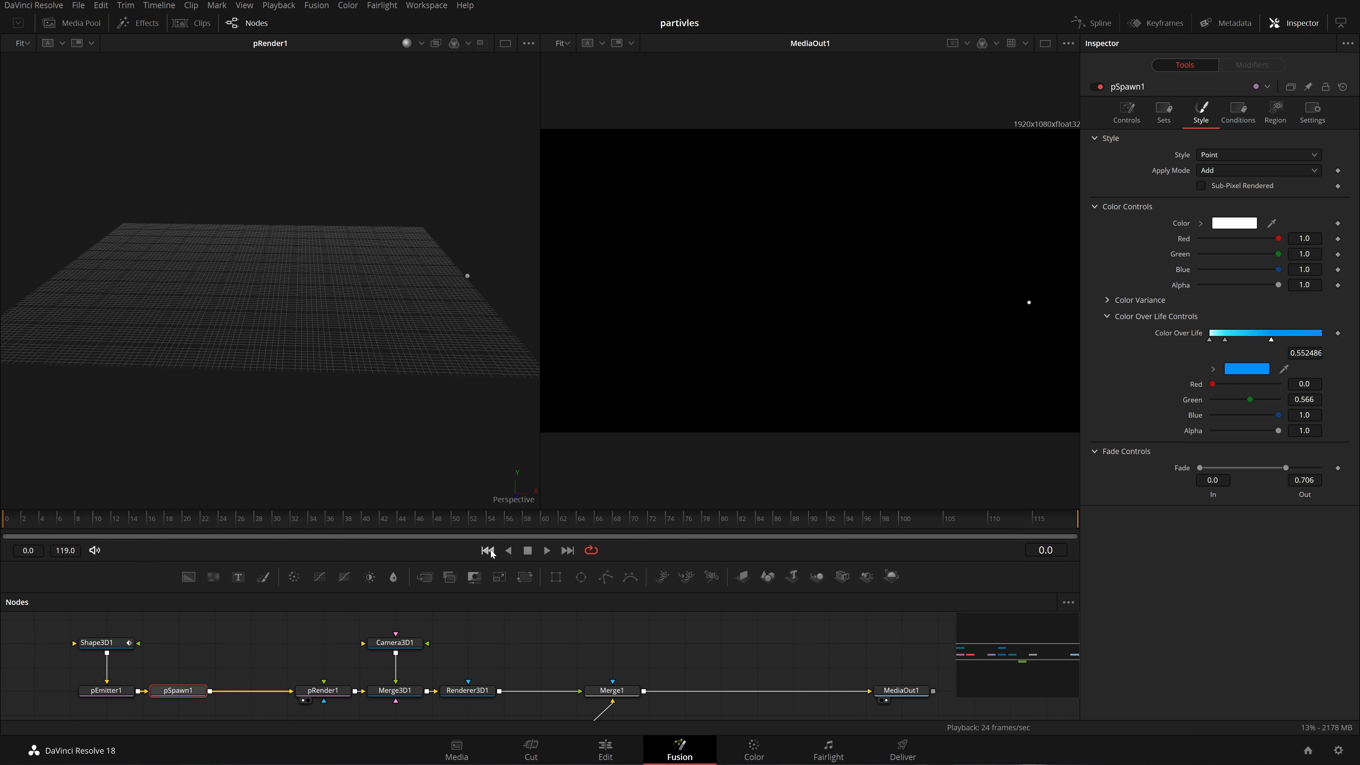
pyautogui.press('space')
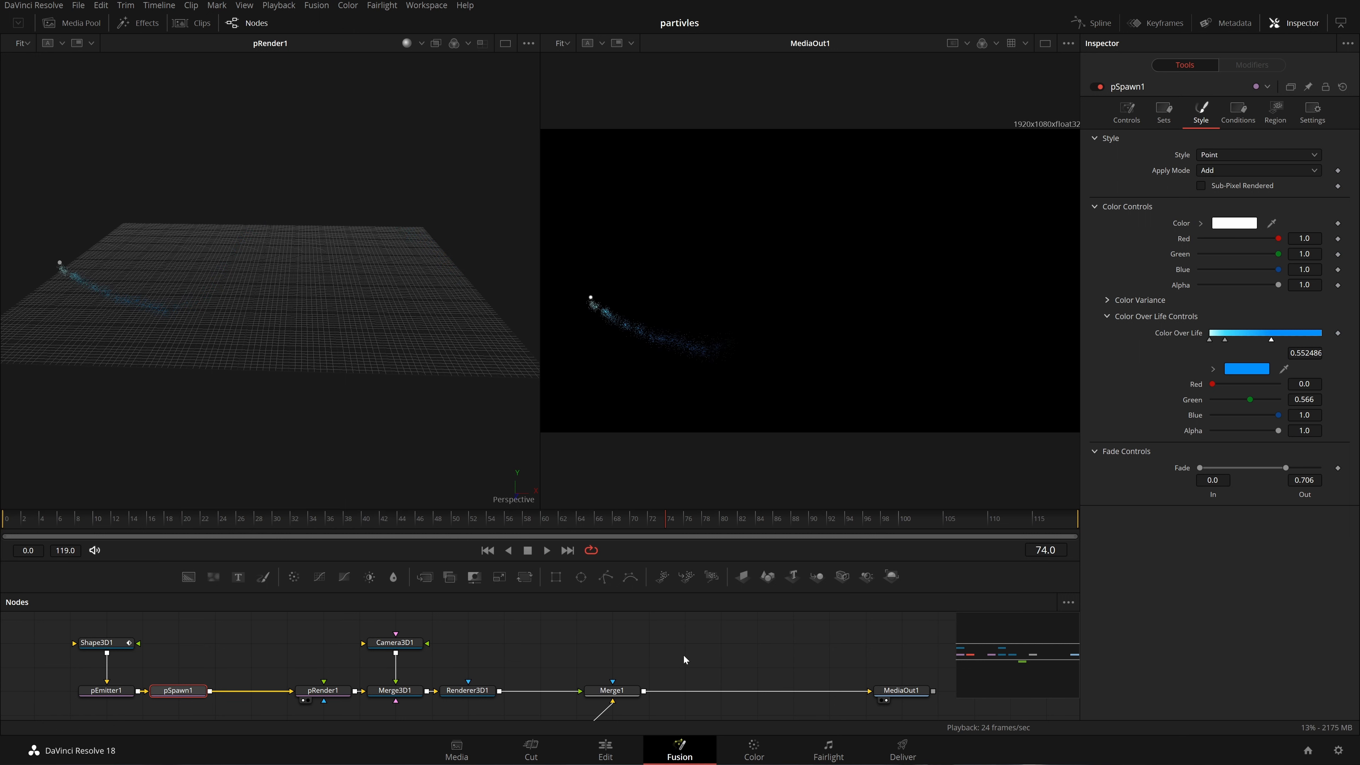
# Add a Glow node followed by a Soft Glow node between Merge1 and MediaOut1
pyautogui.moveTo(676, 678); pyautogui.dragTo(598, 658)
pyautogui.click(551, 669)
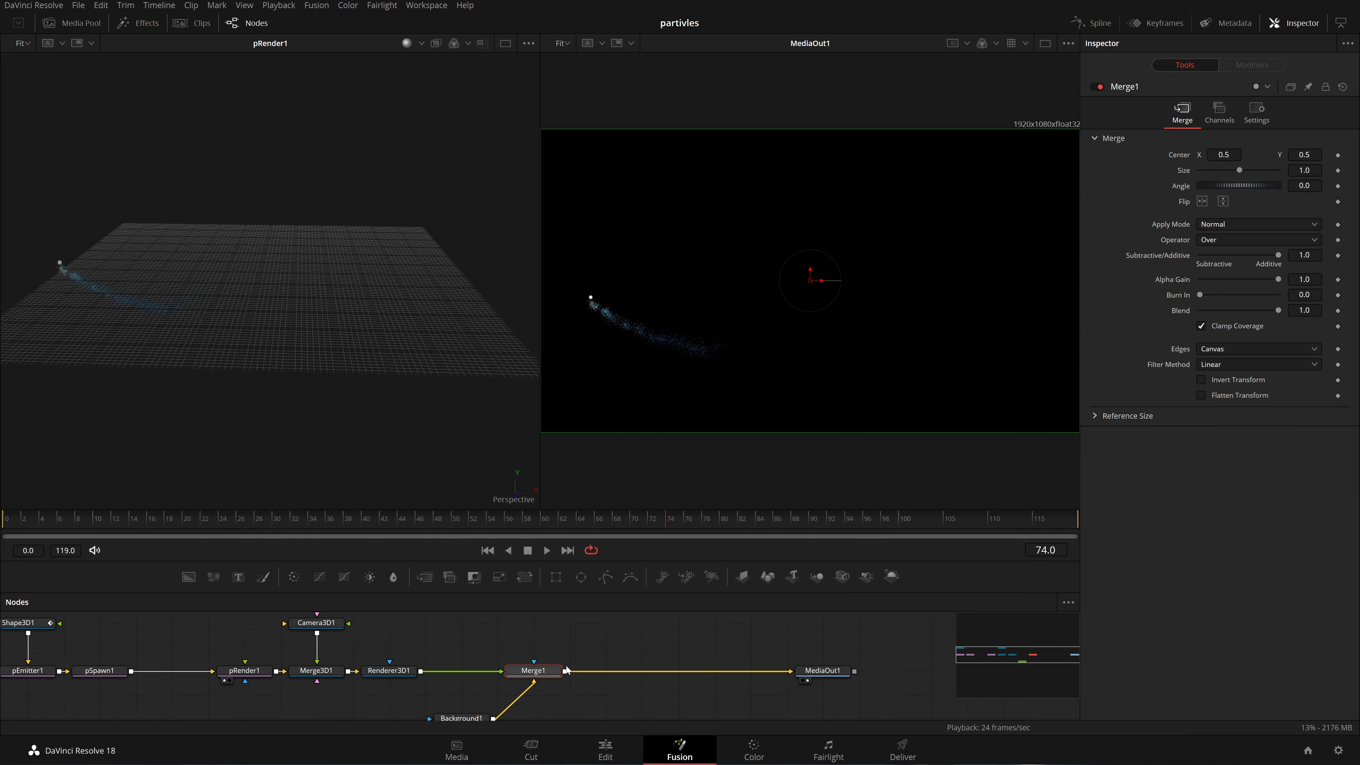
pyautogui.hotkey('shift', 'space')
pyautogui.write('glow')
pyautogui.press('Return')
pyautogui.hotkey('shift', 'space')
pyautogui.write('glow')
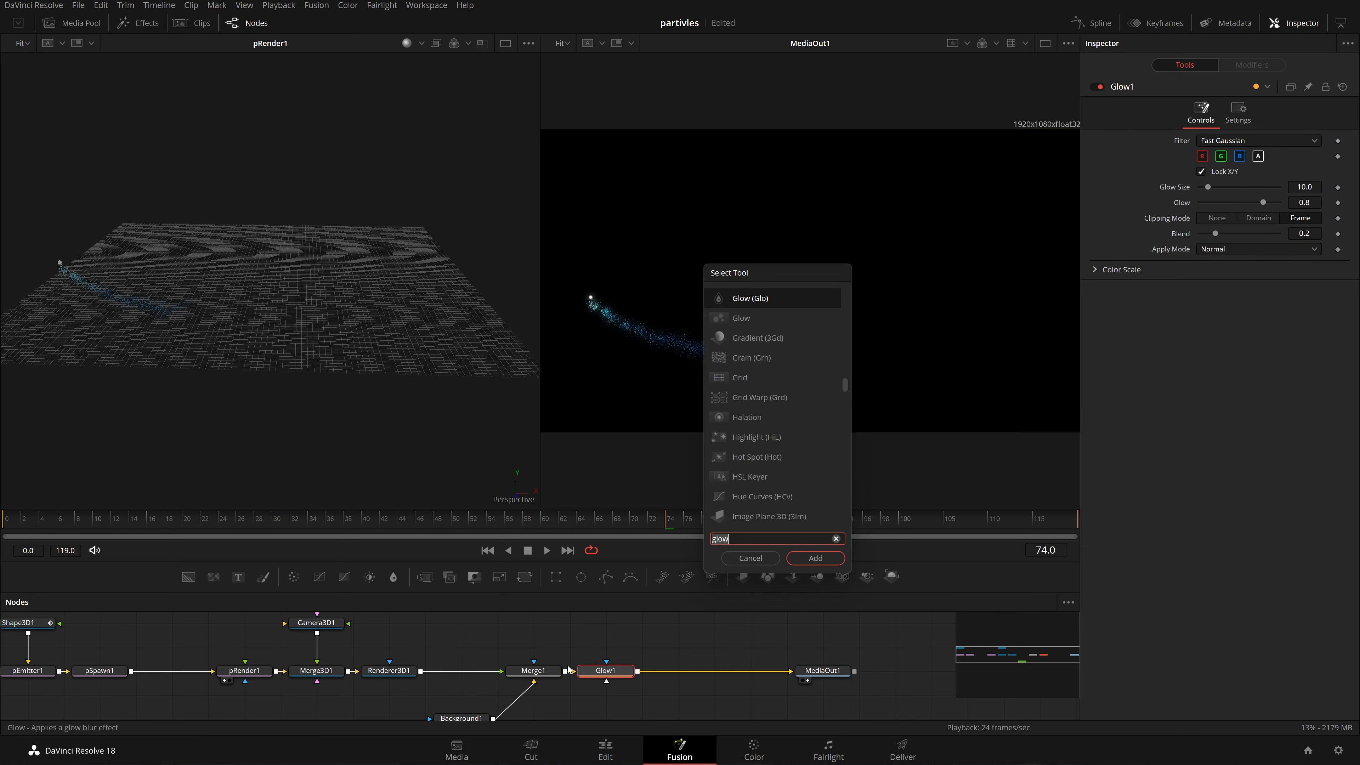
pyautogui.write('soft')
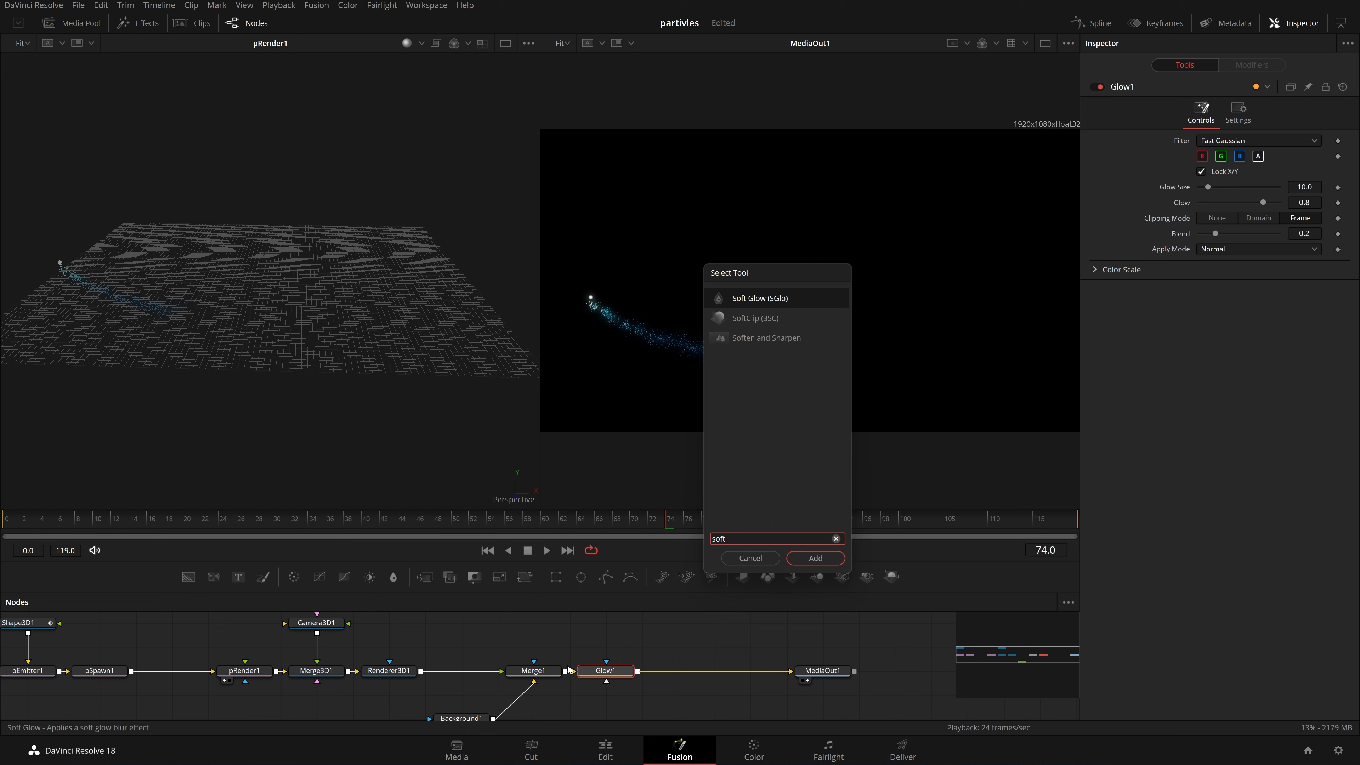
pyautogui.press('Return')
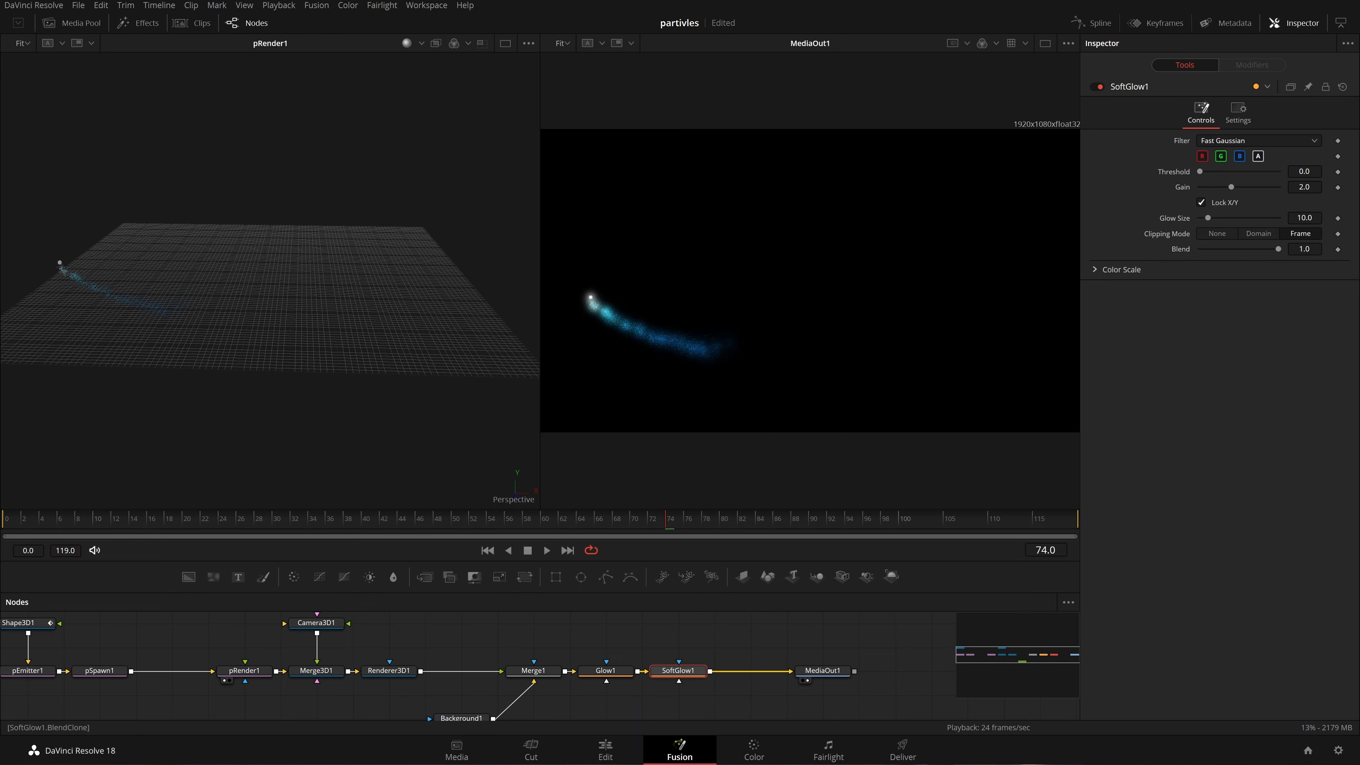
# Set the Soft Glow's Blend to 0.55 and check the glowing trail in playback
pyautogui.moveTo(1279, 249); pyautogui.dragTo(1237, 249)
pyautogui.doubleClick(1304, 249)
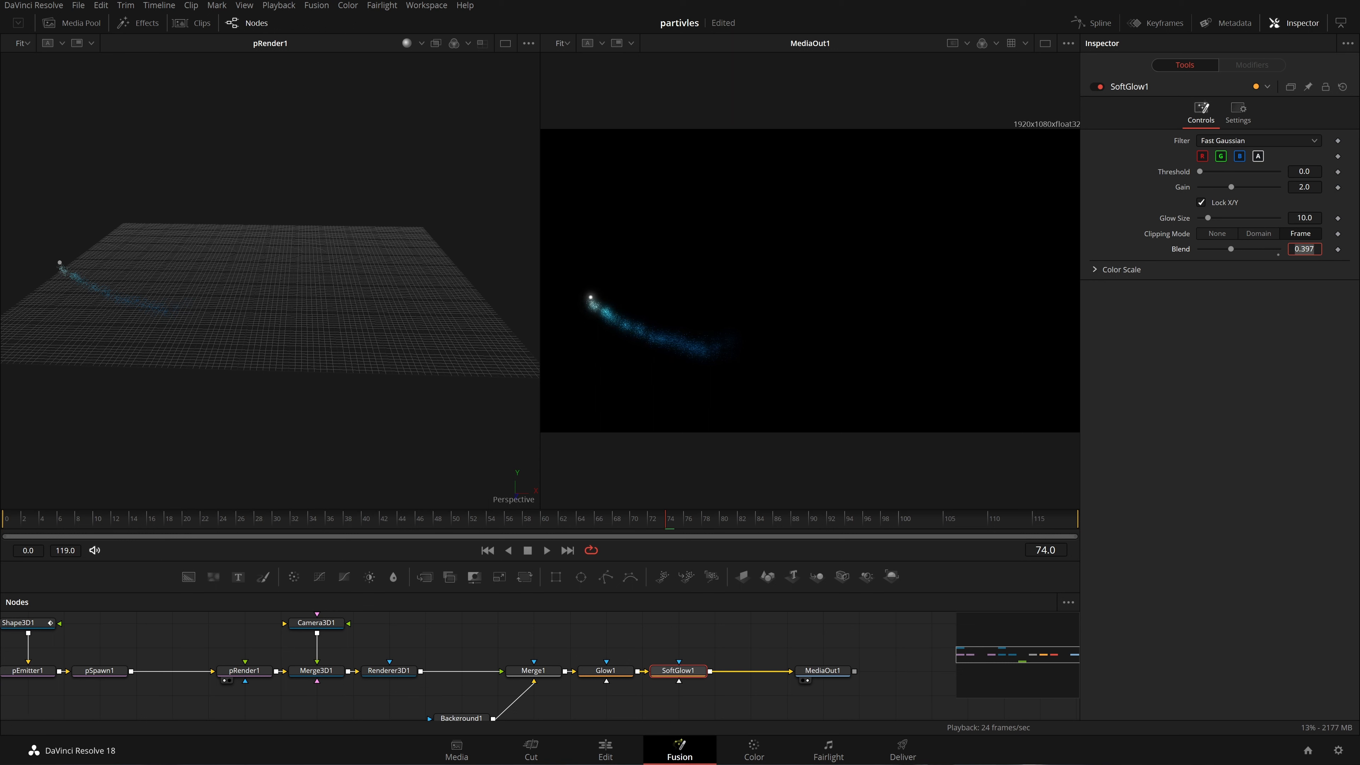
pyautogui.write('.')
pyautogui.write('55')
pyautogui.press('Return')
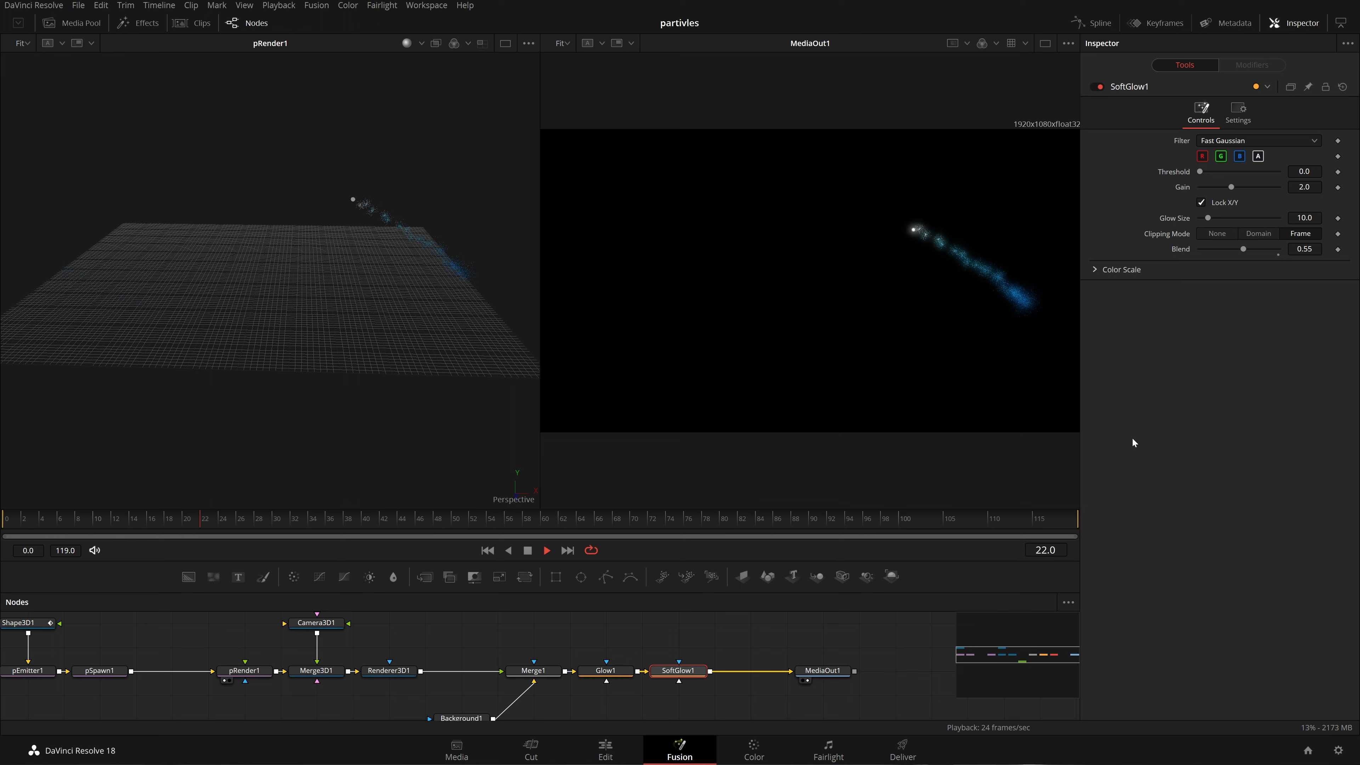
pyautogui.press('space')
# Raise pEmitter1's particle Number to 5 and play back the denser trail
pyautogui.moveTo(86, 646); pyautogui.dragTo(378, 662)
pyautogui.click(332, 687)
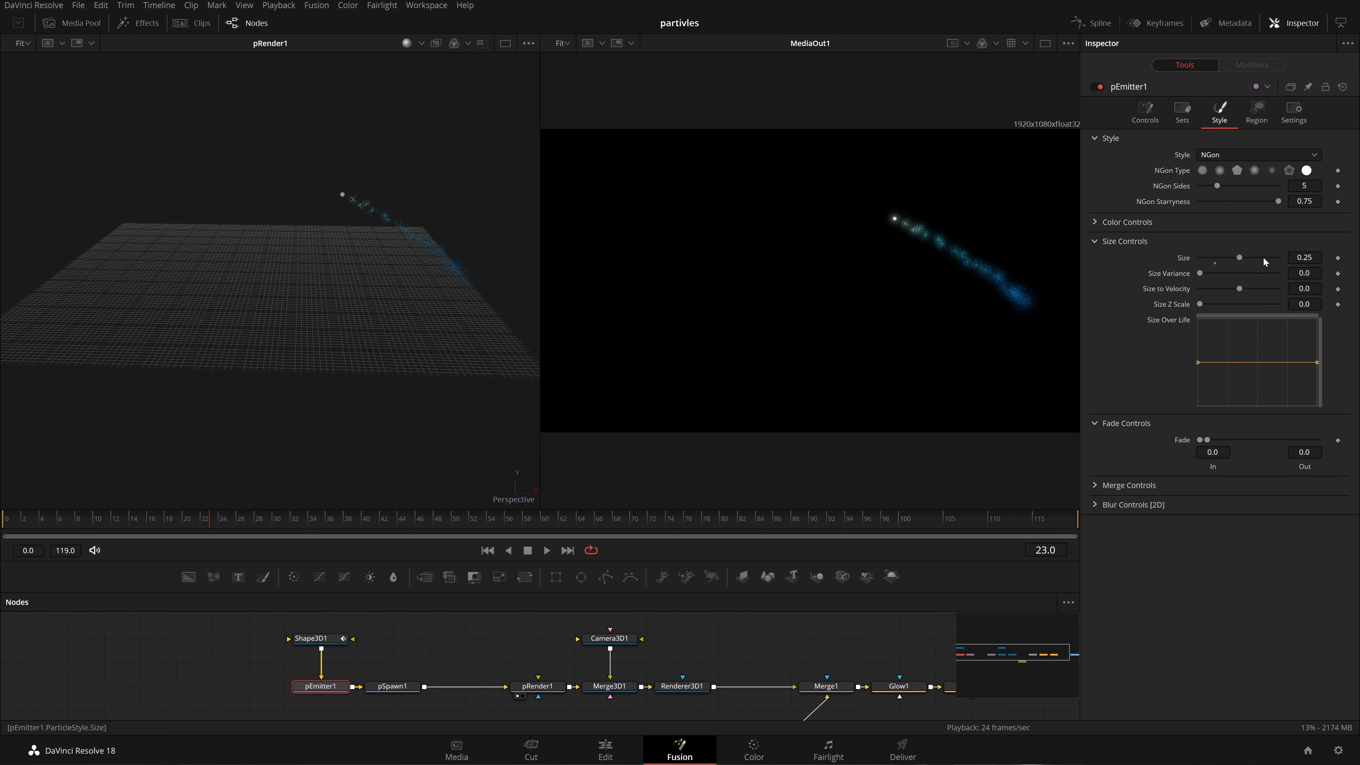
pyautogui.click(1145, 113)
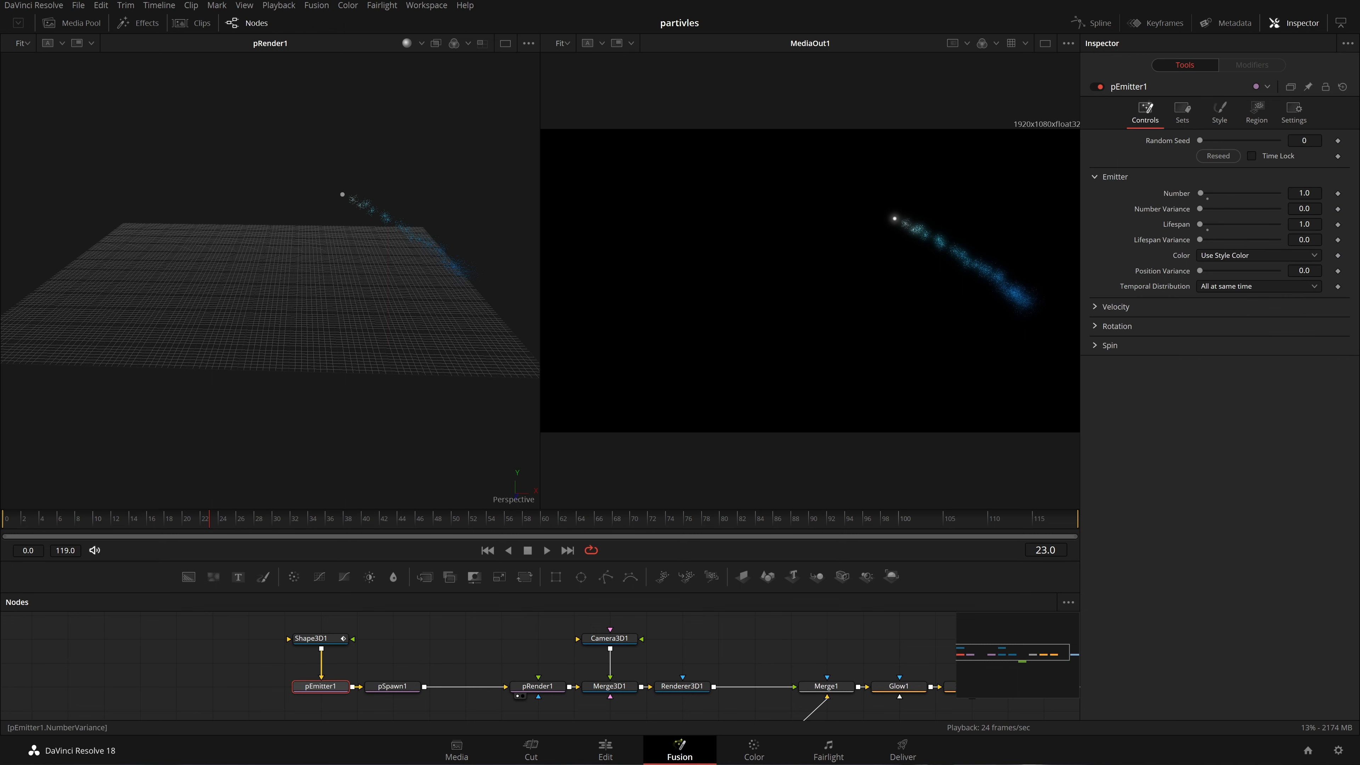
pyautogui.moveTo(1201, 193); pyautogui.dragTo(1211, 193)
pyautogui.click(1304, 194)
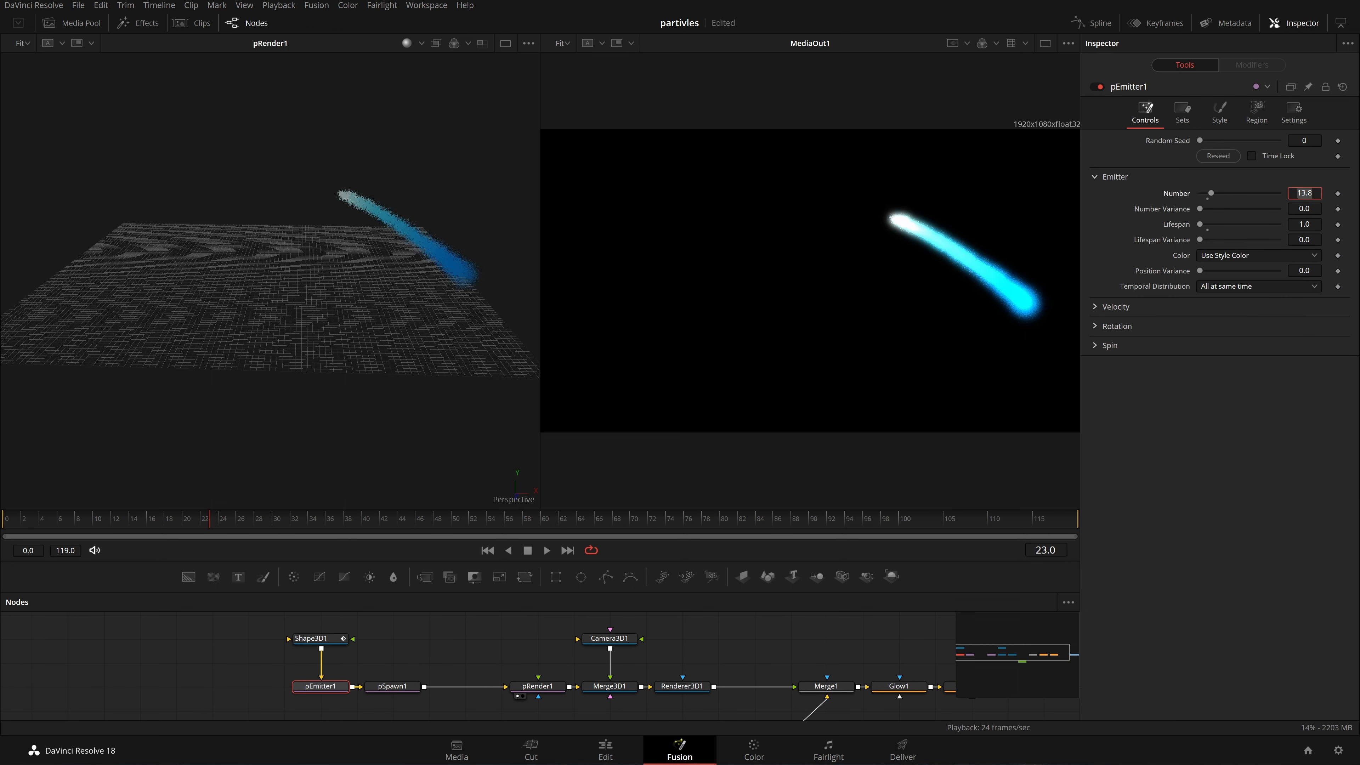
pyautogui.press('Return')
pyautogui.press('space')
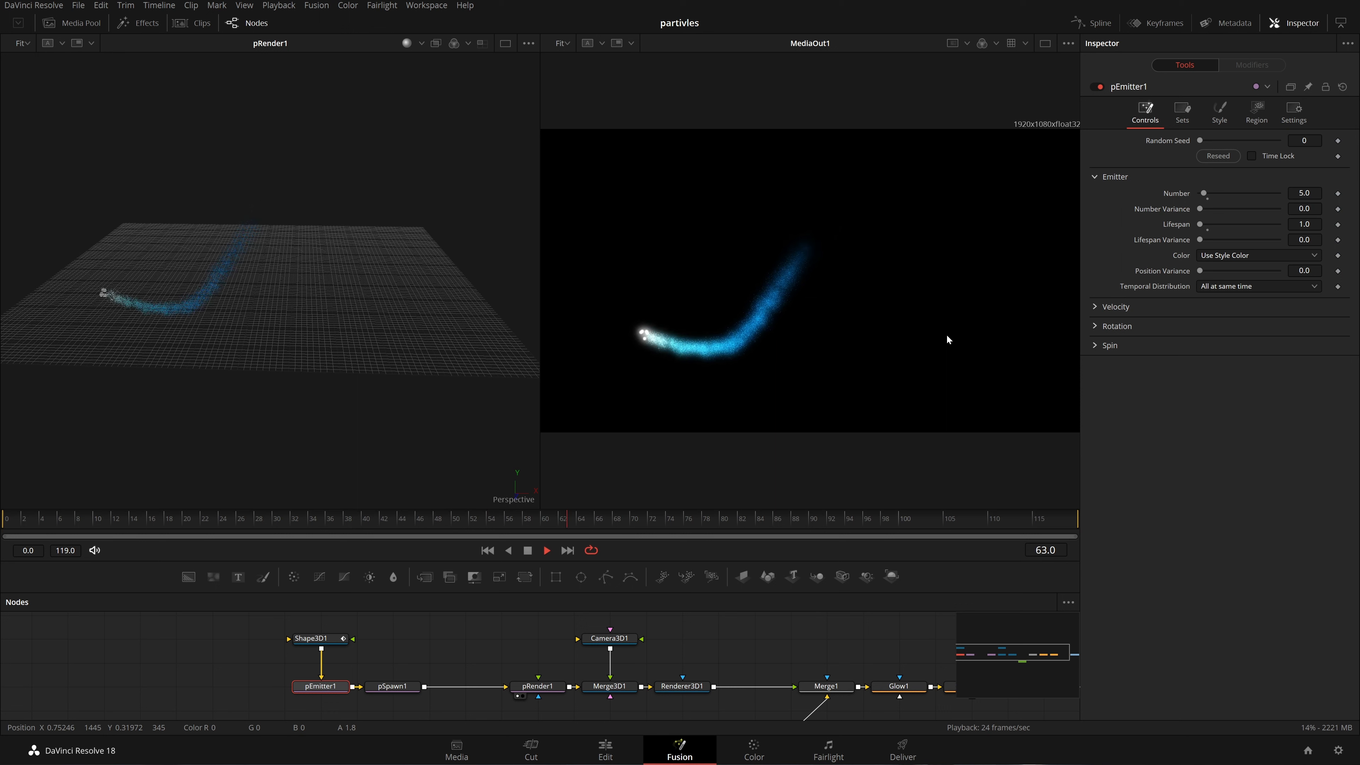
# Stop playback and insert a pTurbulence node after pSpawn1
pyautogui.click(392, 686)
pyautogui.press('space')
pyautogui.hotkey('shift', 'space')
pyautogui.write('soft')
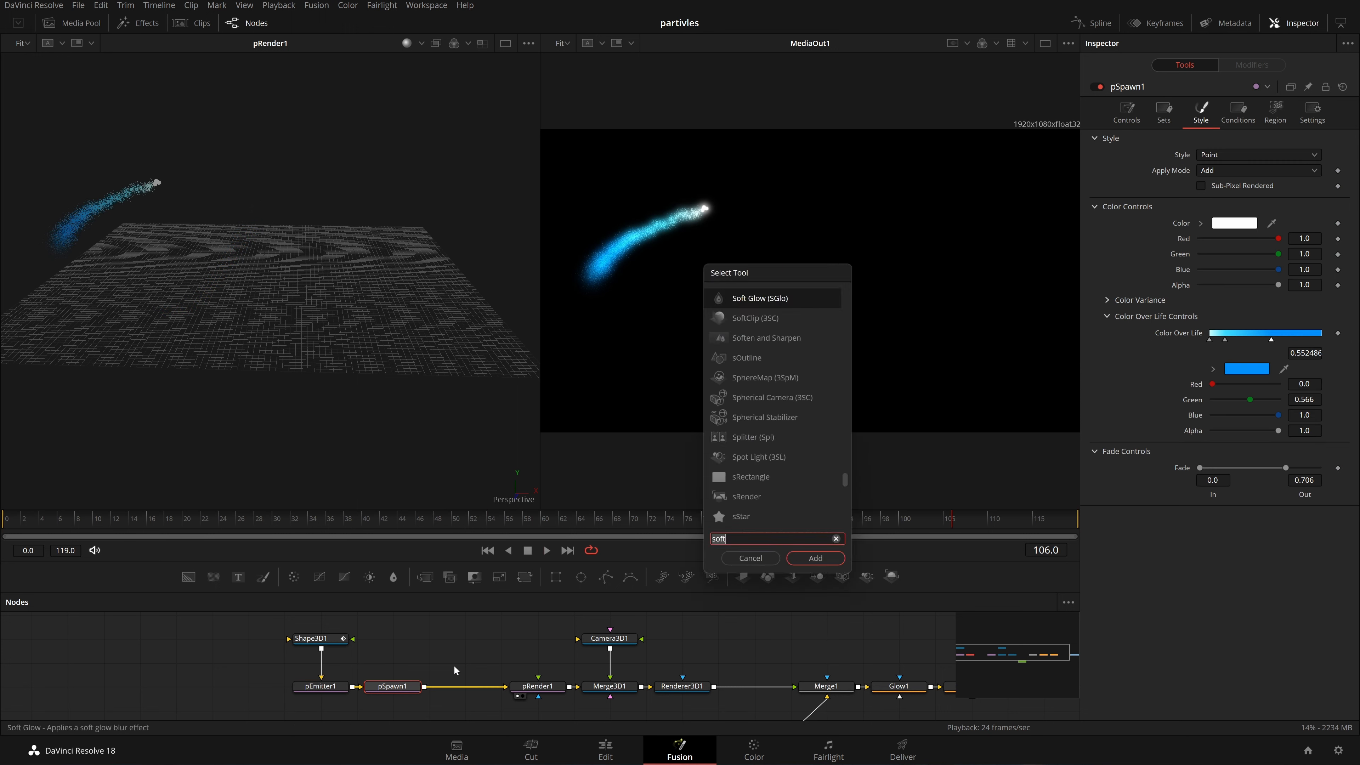
pyautogui.press('BackSpace')
pyautogui.press('BackSpace')
pyautogui.press('BackSpace')
pyautogui.press('BackSpace')
pyautogui.write('pty')
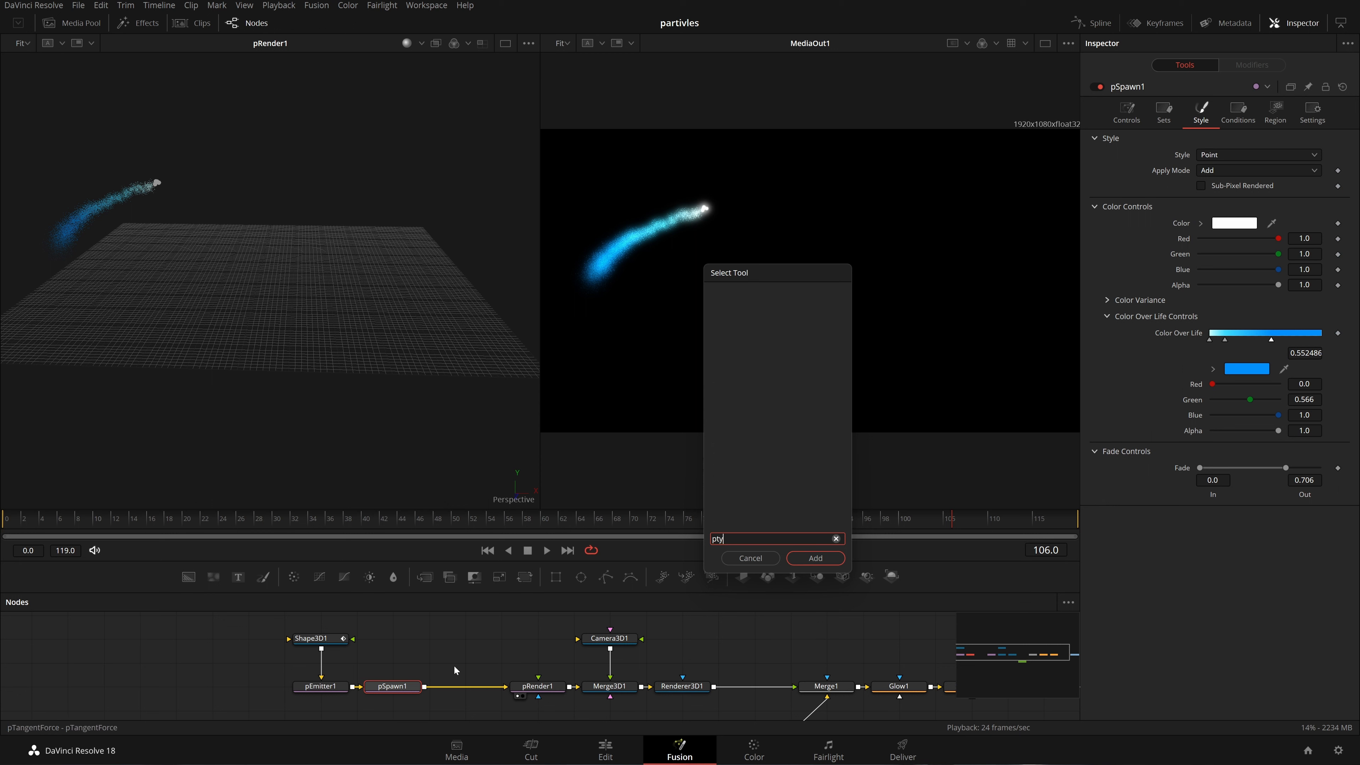
pyautogui.press('BackSpace')
pyautogui.write('ur')
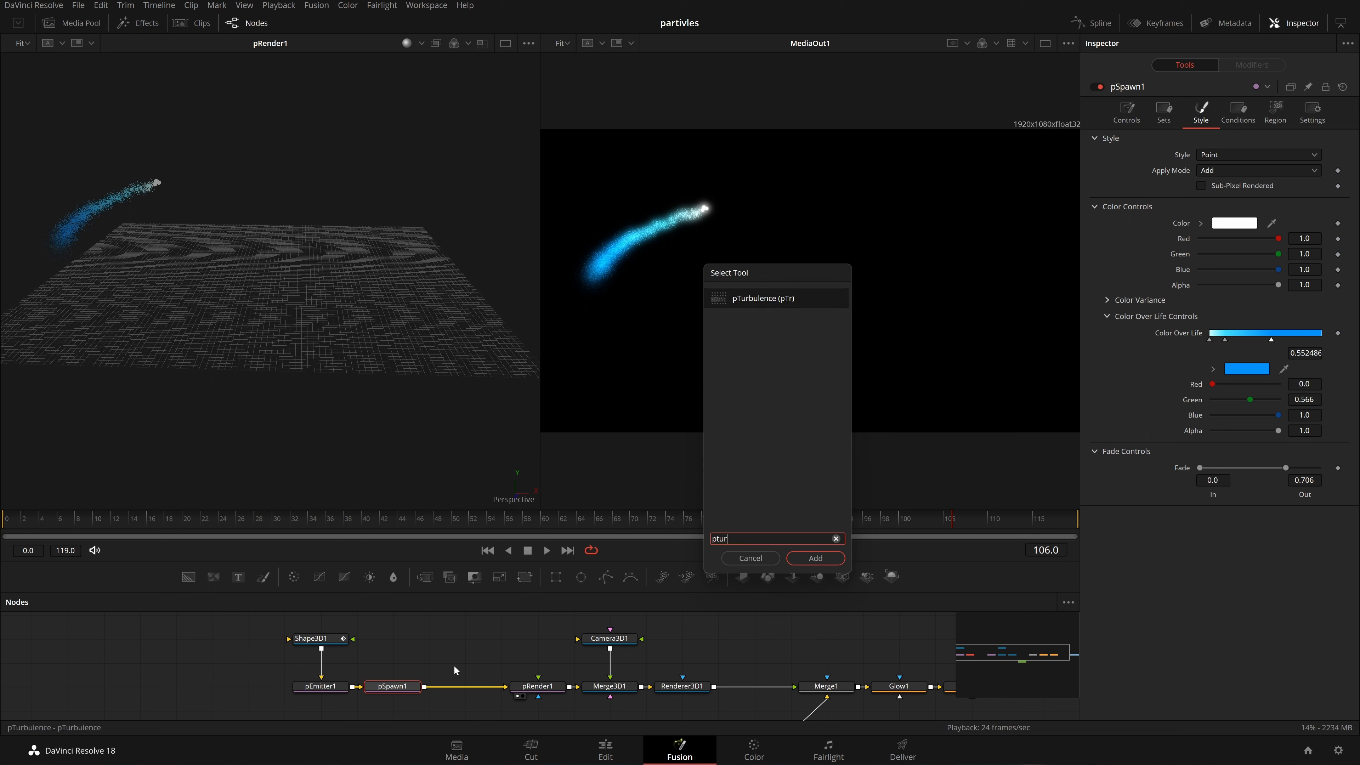
pyautogui.press('Return')
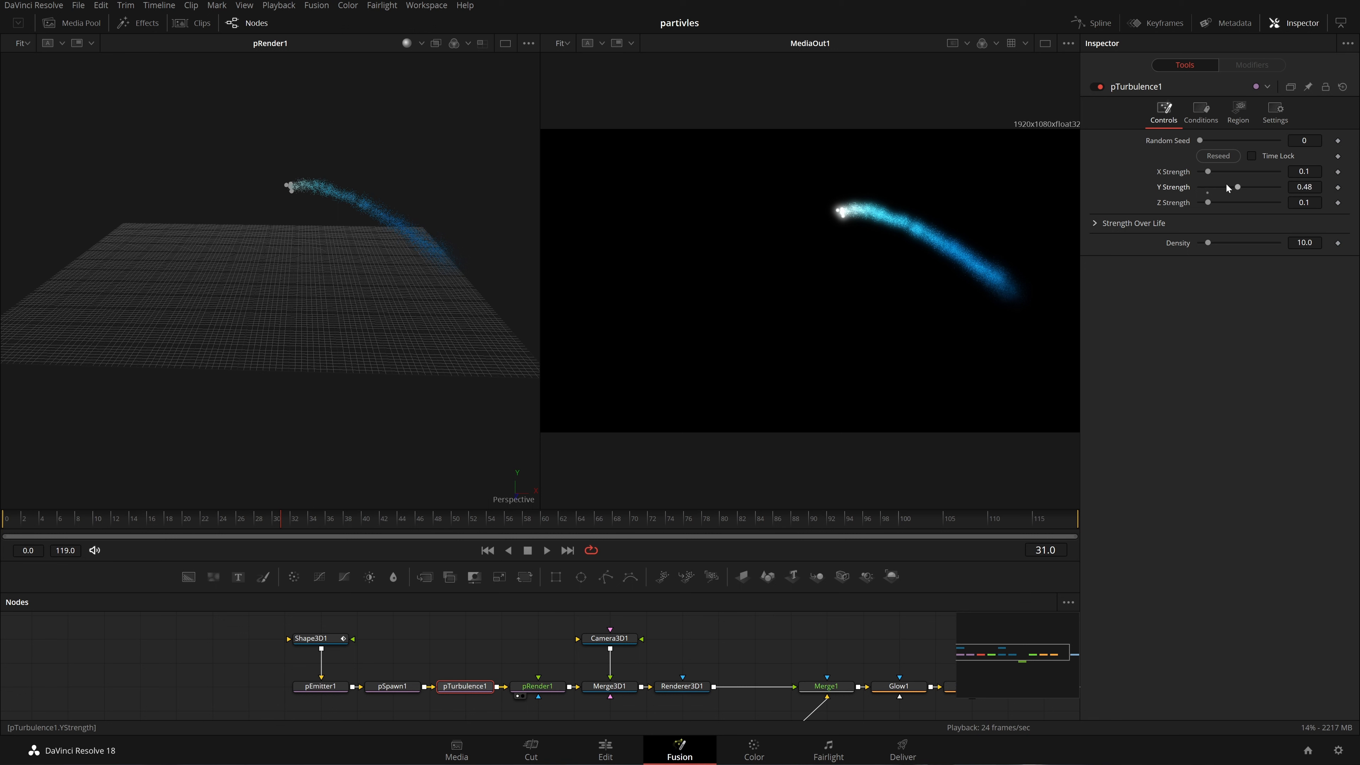
# Set pTurbulence1's X, Y and Z Strength to 0.583, 0.606 and 0.598 and Density to 92.9, save the project and play from the start
pyautogui.moveTo(1238, 187); pyautogui.dragTo(1248, 187)
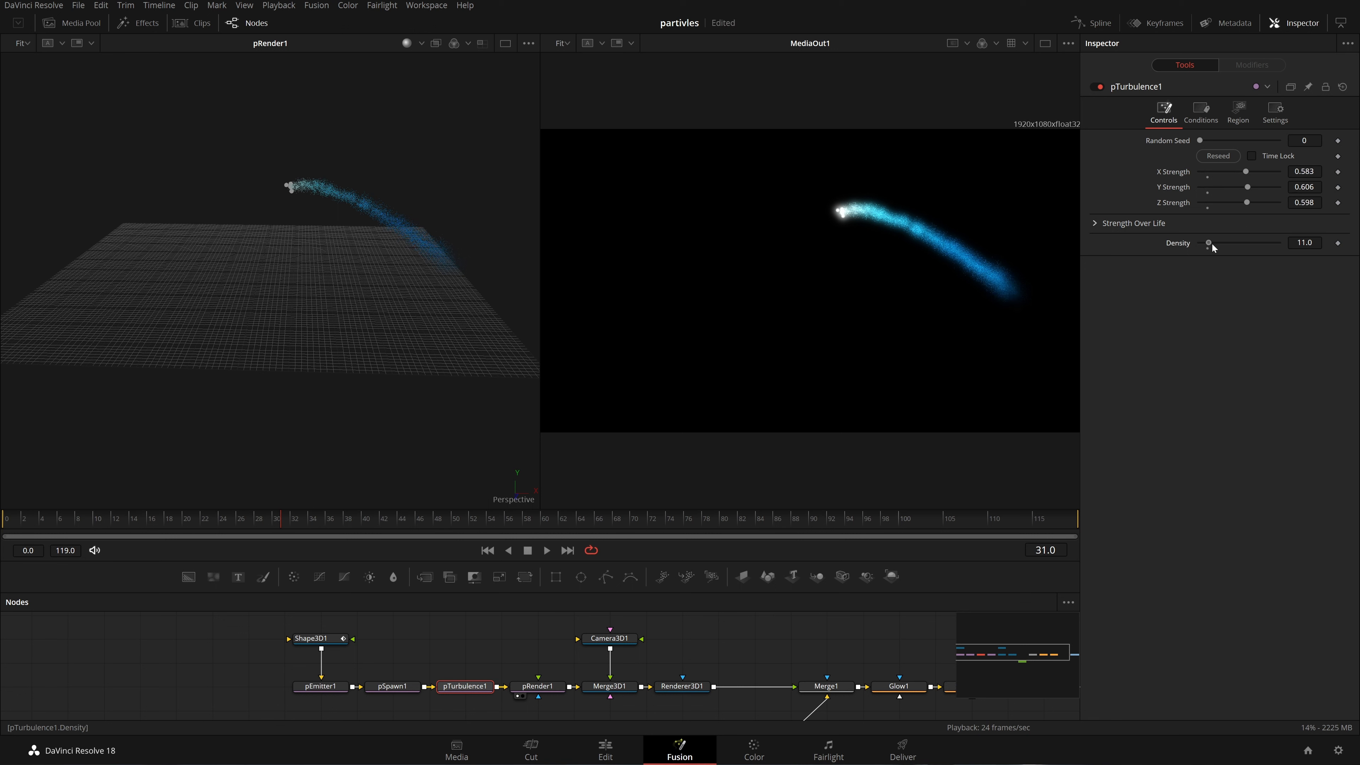
pyautogui.moveTo(1209, 242); pyautogui.dragTo(1273, 242)
pyautogui.hotkey('ctrl', 's')
pyautogui.click(486, 552)
pyautogui.press('space')
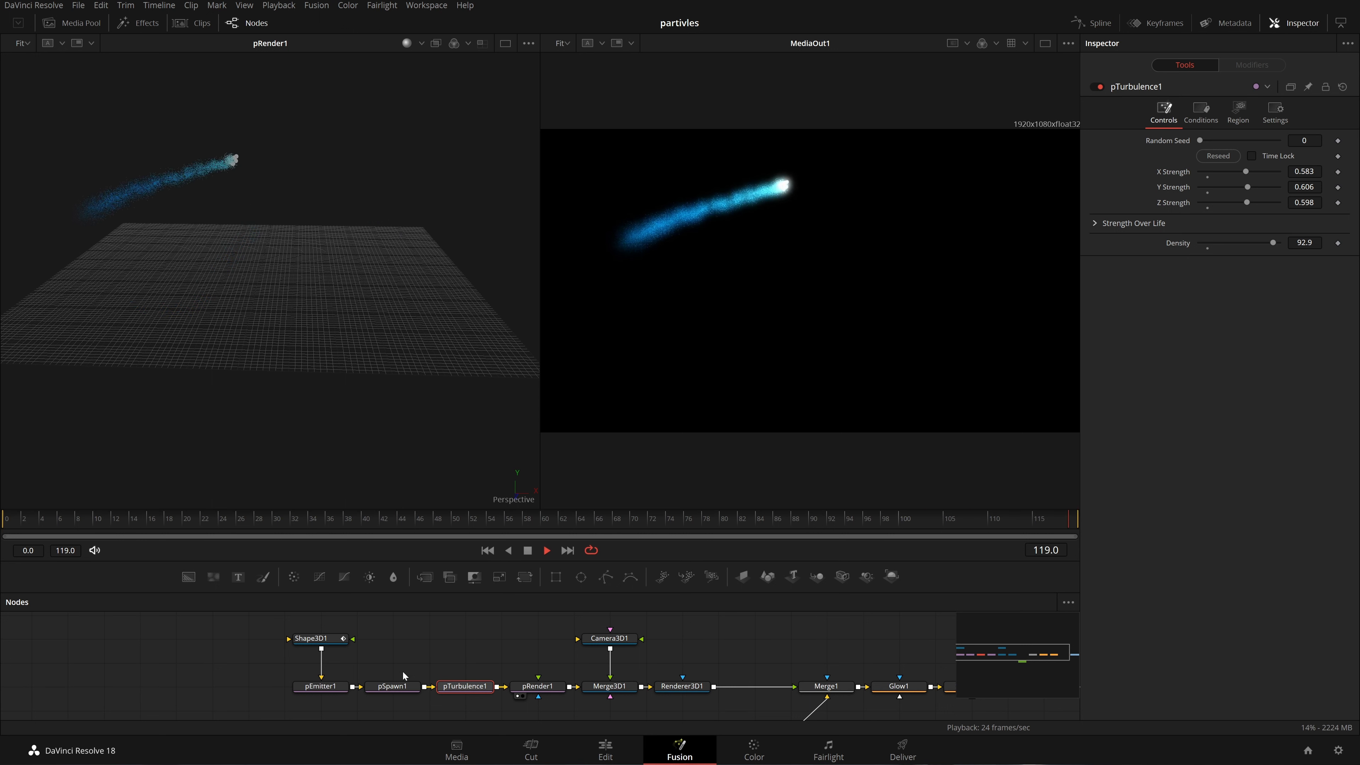
# Set pEmitter1's particle Number to 10 and check the trail in playback
pyautogui.click(395, 686)
pyautogui.click(1127, 113)
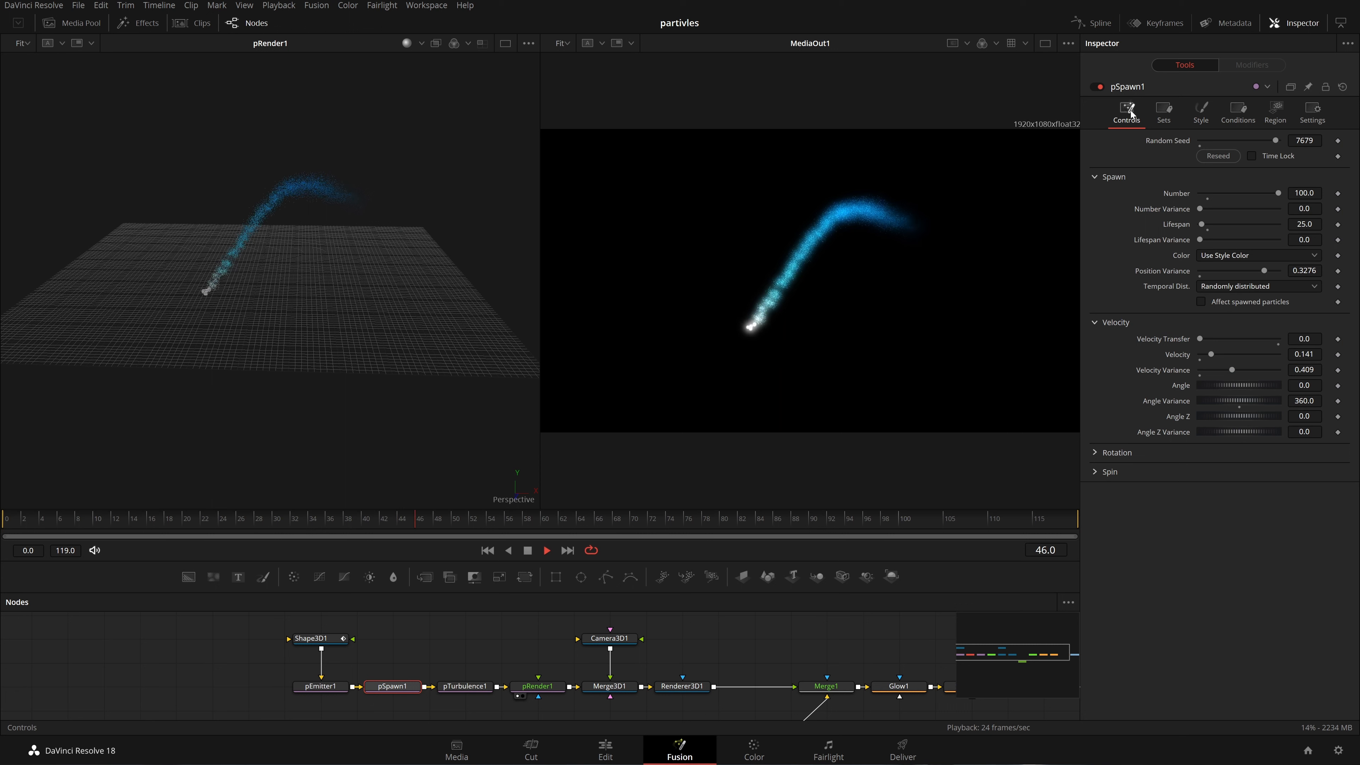
pyautogui.click(320, 686)
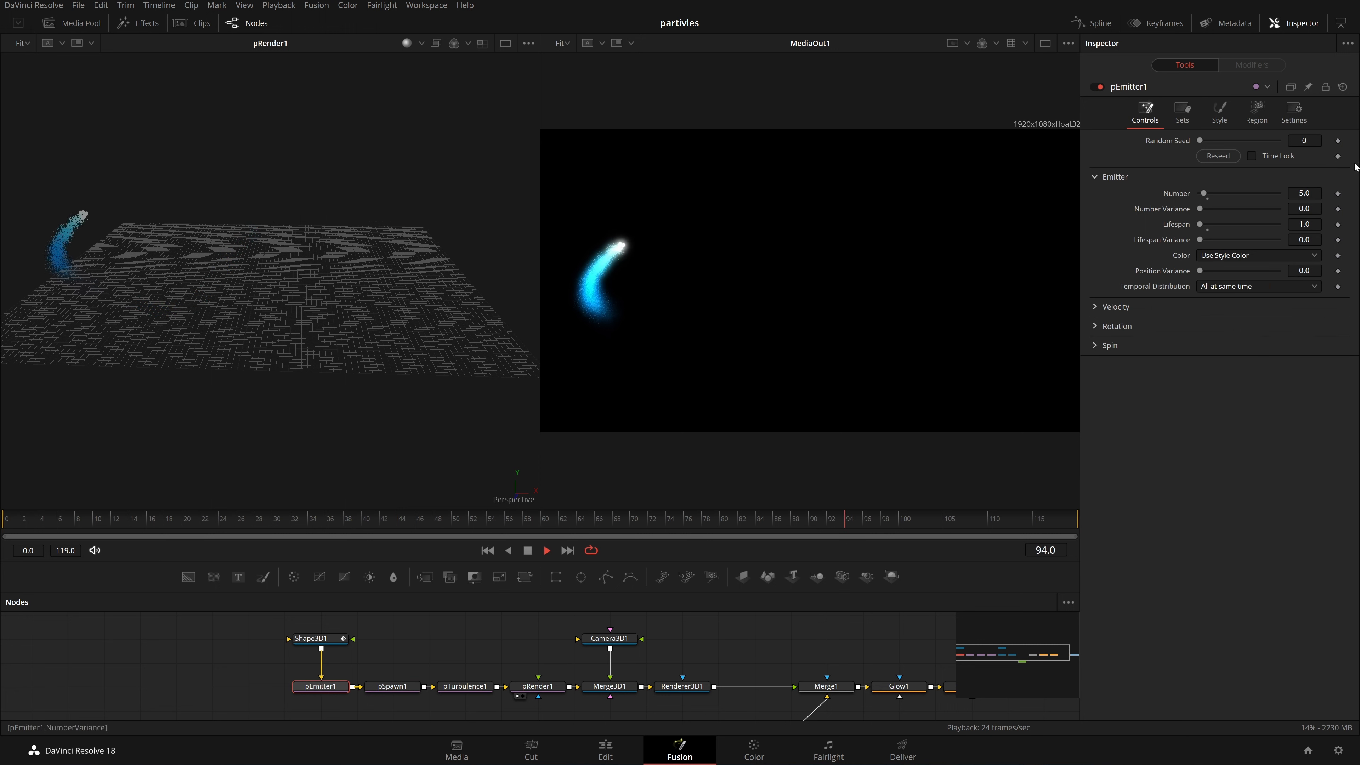
pyautogui.click(1305, 193)
pyautogui.write('10')
pyautogui.press('Tab')
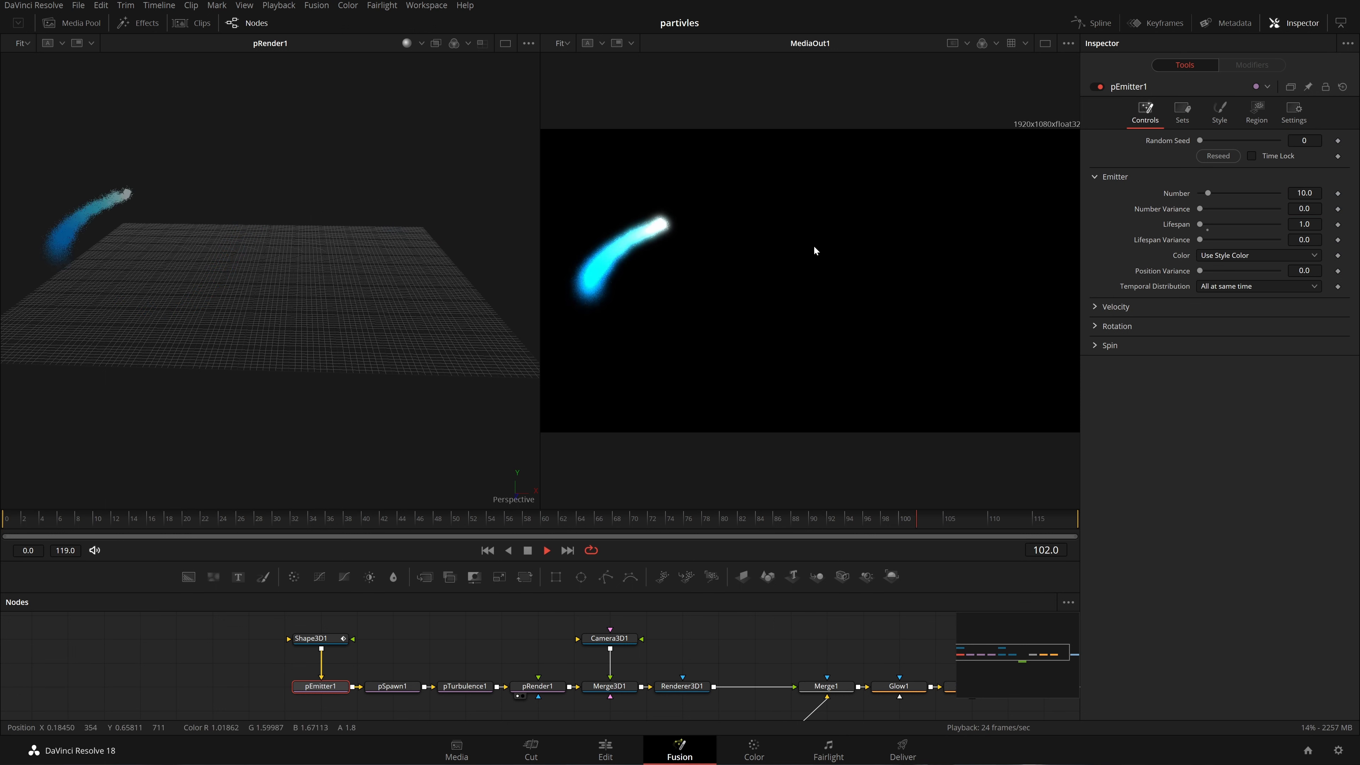
pyautogui.press('space')
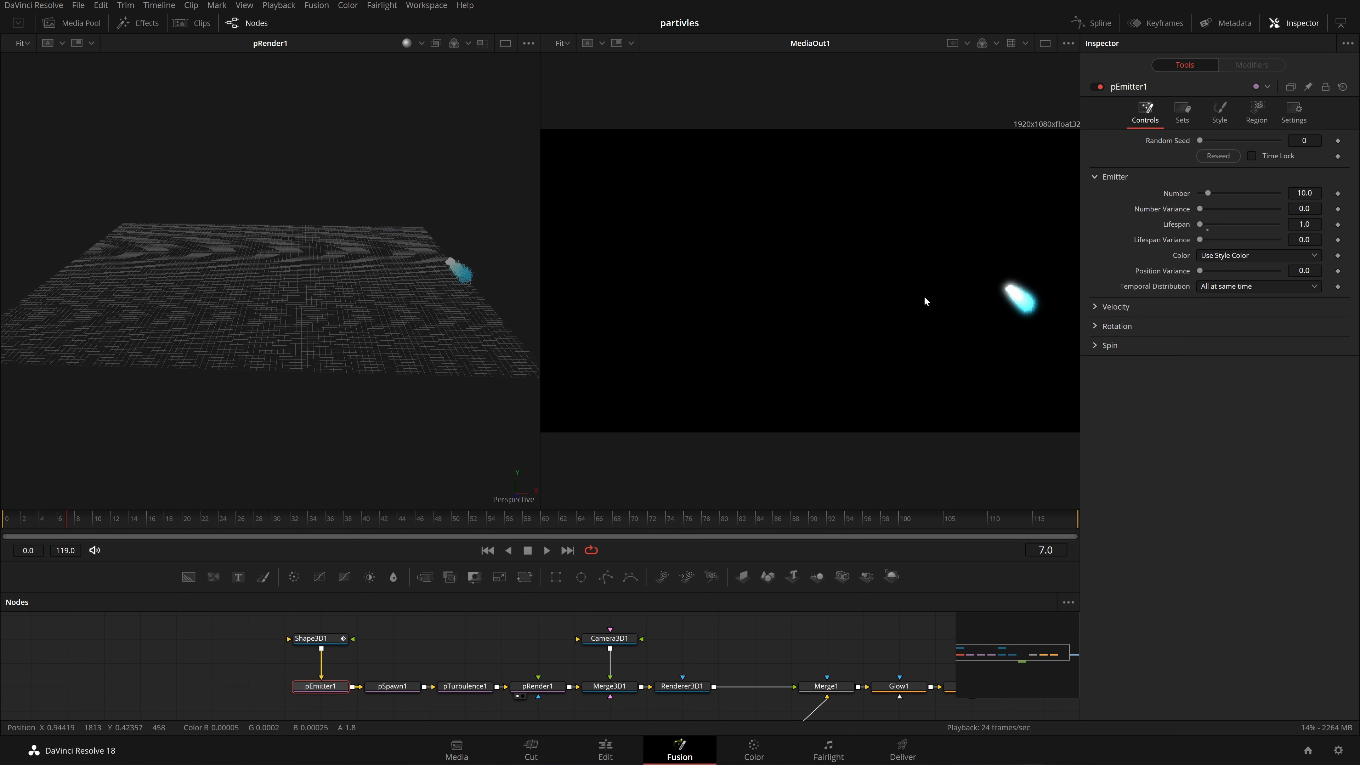
pyautogui.press('space')
# Move pEmitter1 and Shape3D1 away from pSpawn1 and insert a pFlock node between pEmitter1 and pSpawn1
pyautogui.moveTo(248, 632); pyautogui.dragTo(212, 686)
pyautogui.click(235, 685)
pyautogui.hotkey('shift', 'space')
pyautogui.write('ptur')
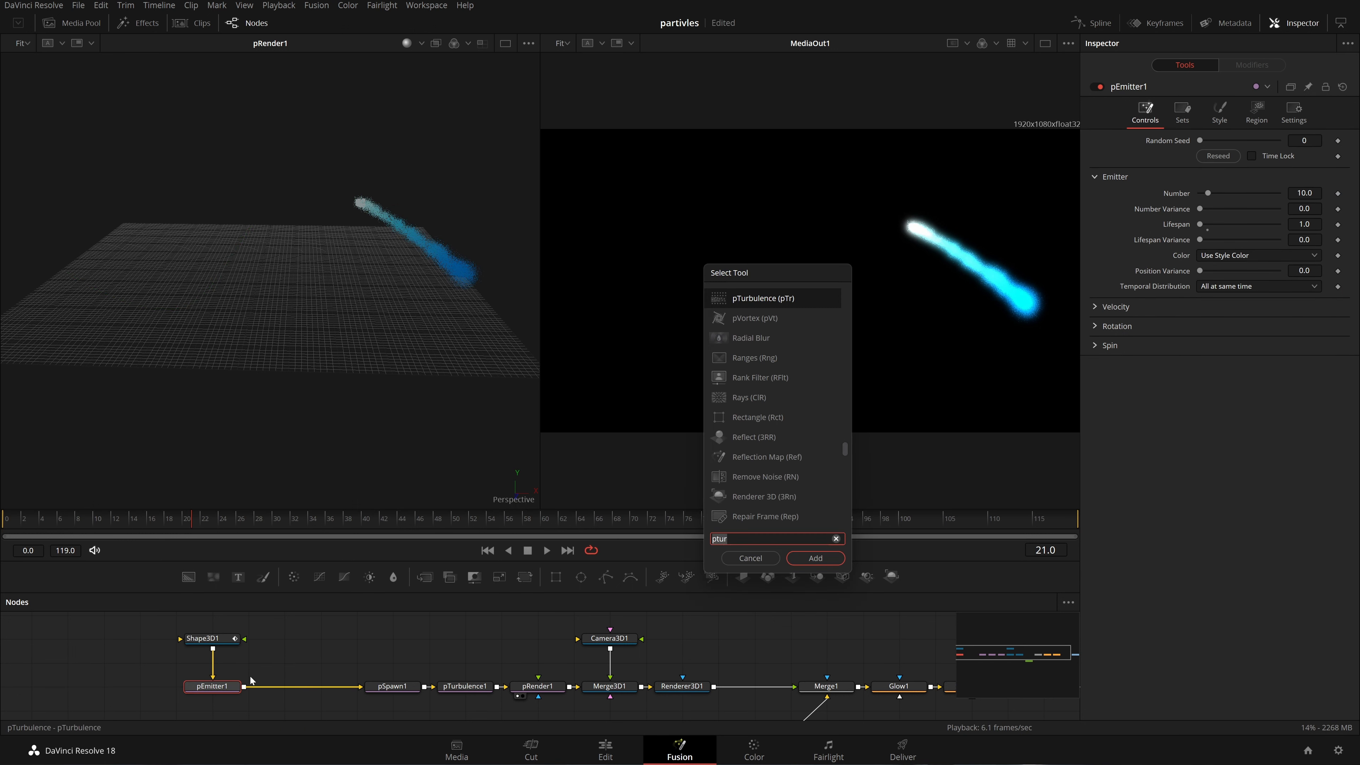
pyautogui.press('BackSpace')
pyautogui.press('BackSpace')
pyautogui.press('BackSpace')
pyautogui.press('BackSpace')
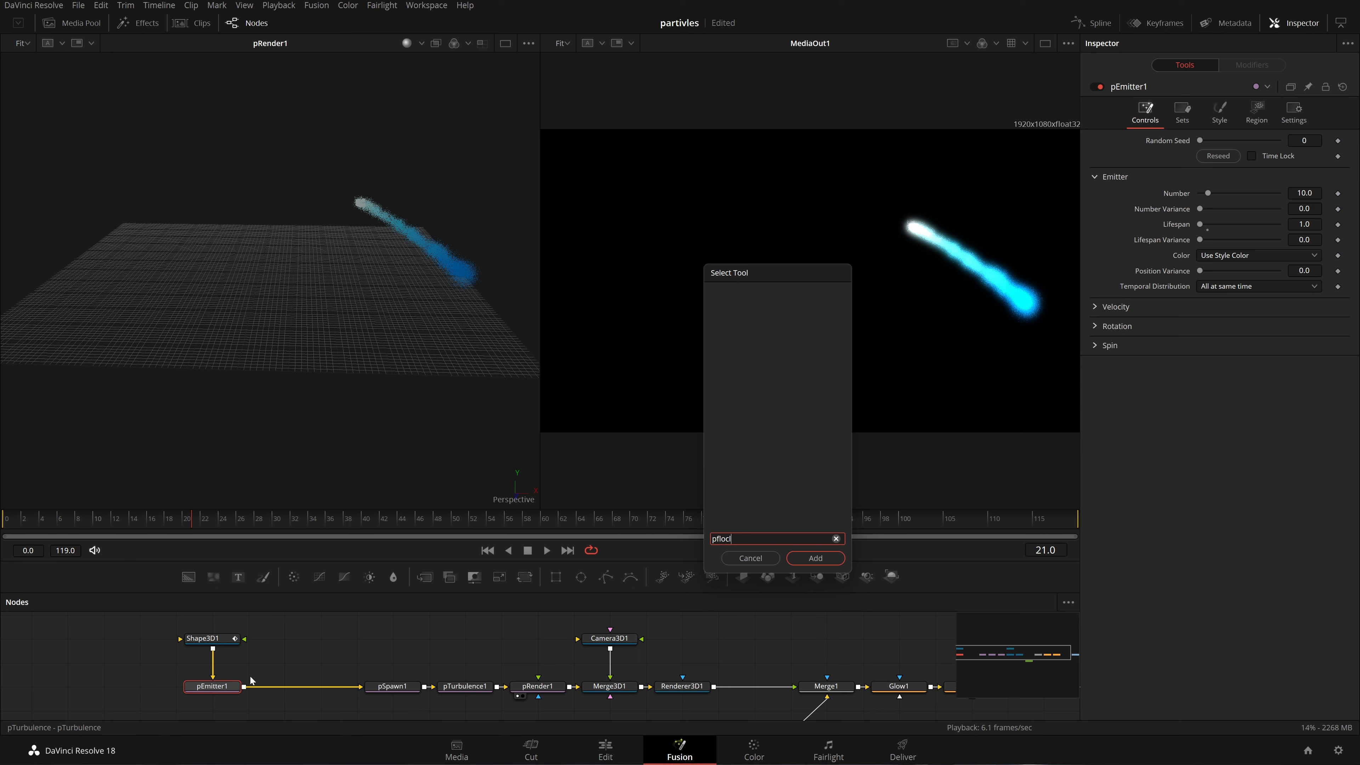
pyautogui.press('BackSpace')
pyautogui.press('Return')
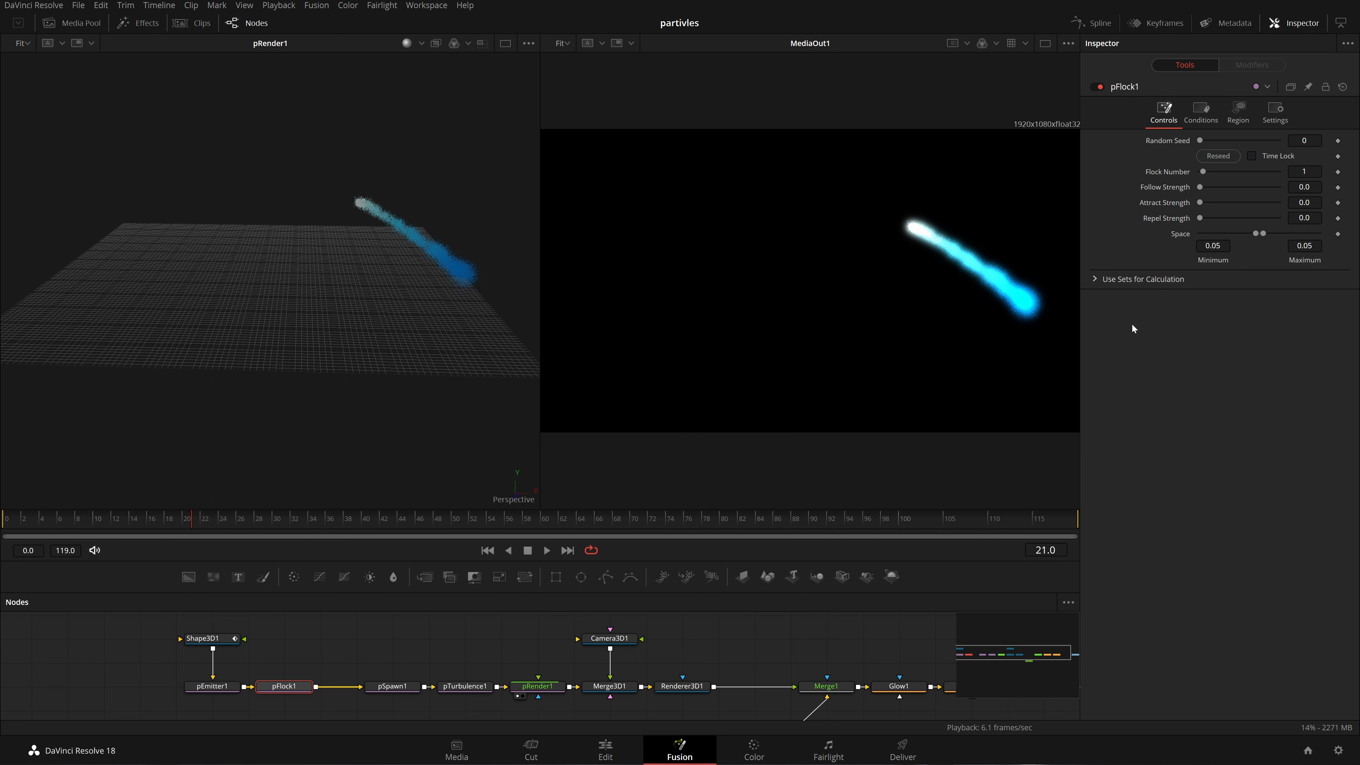
# Set pFlock1's Repel Strength to 0.268, Space to 0.0878–0.1 and Flock Number to 5, saving the project
pyautogui.moveTo(1200, 217); pyautogui.dragTo(1206, 218)
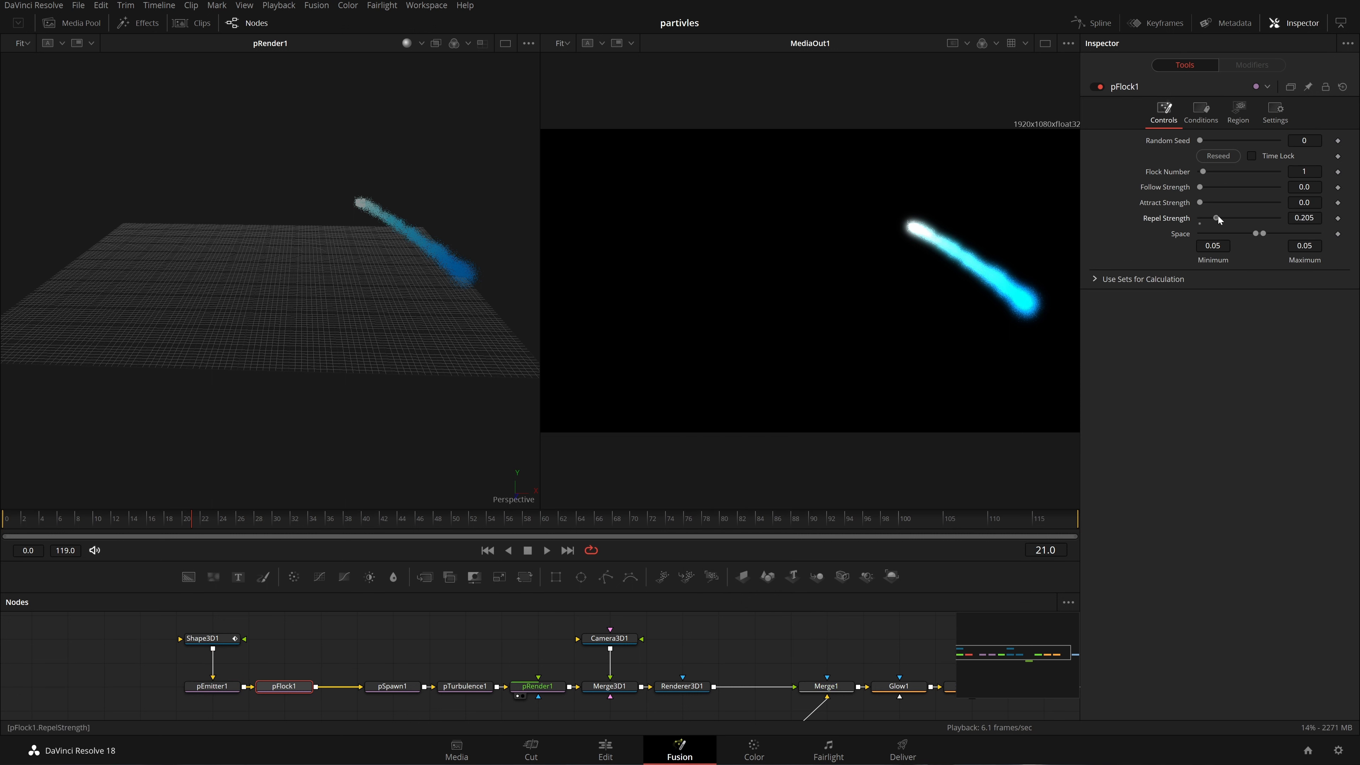
pyautogui.hotkey('ctrl', 's')
pyautogui.moveTo(1260, 234); pyautogui.dragTo(1302, 234)
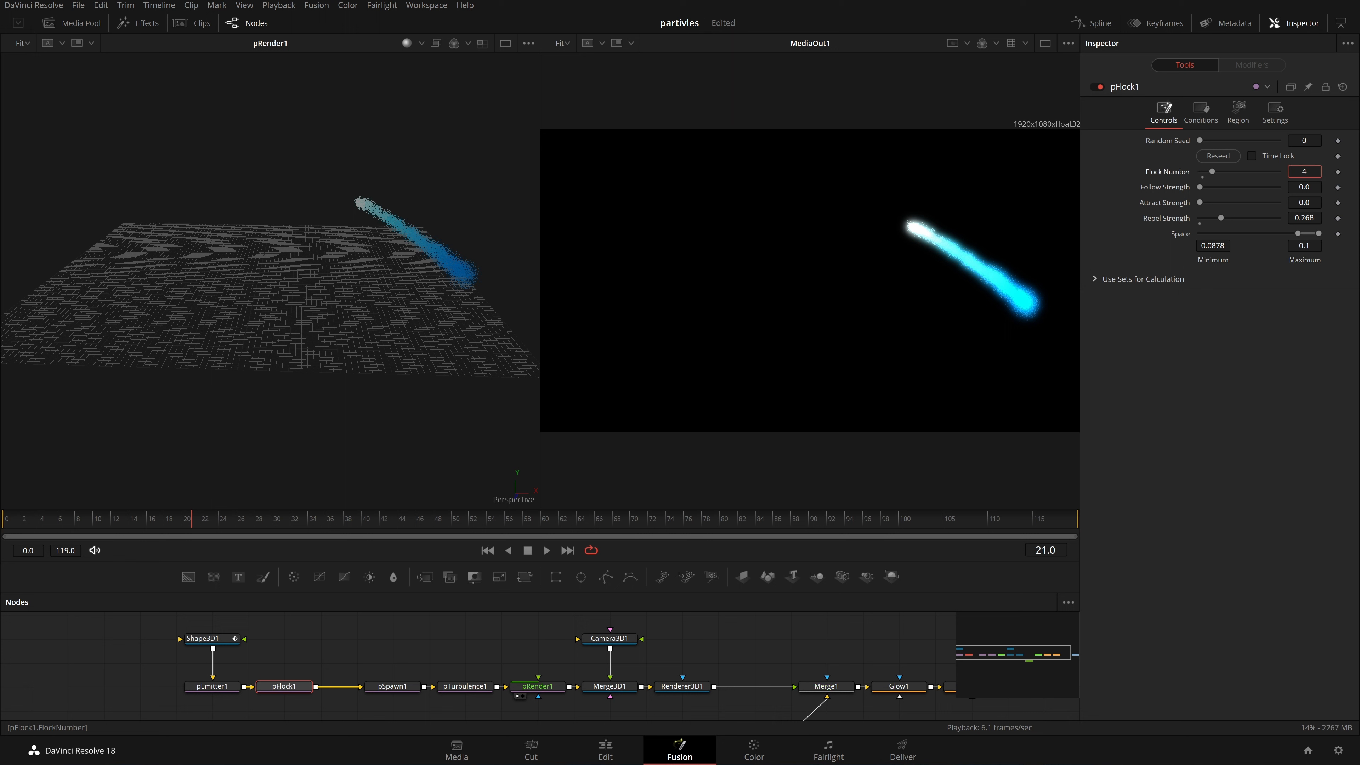
# Play the flocking result from the first frame and reseed pFlock1 during playback
pyautogui.click(488, 552)
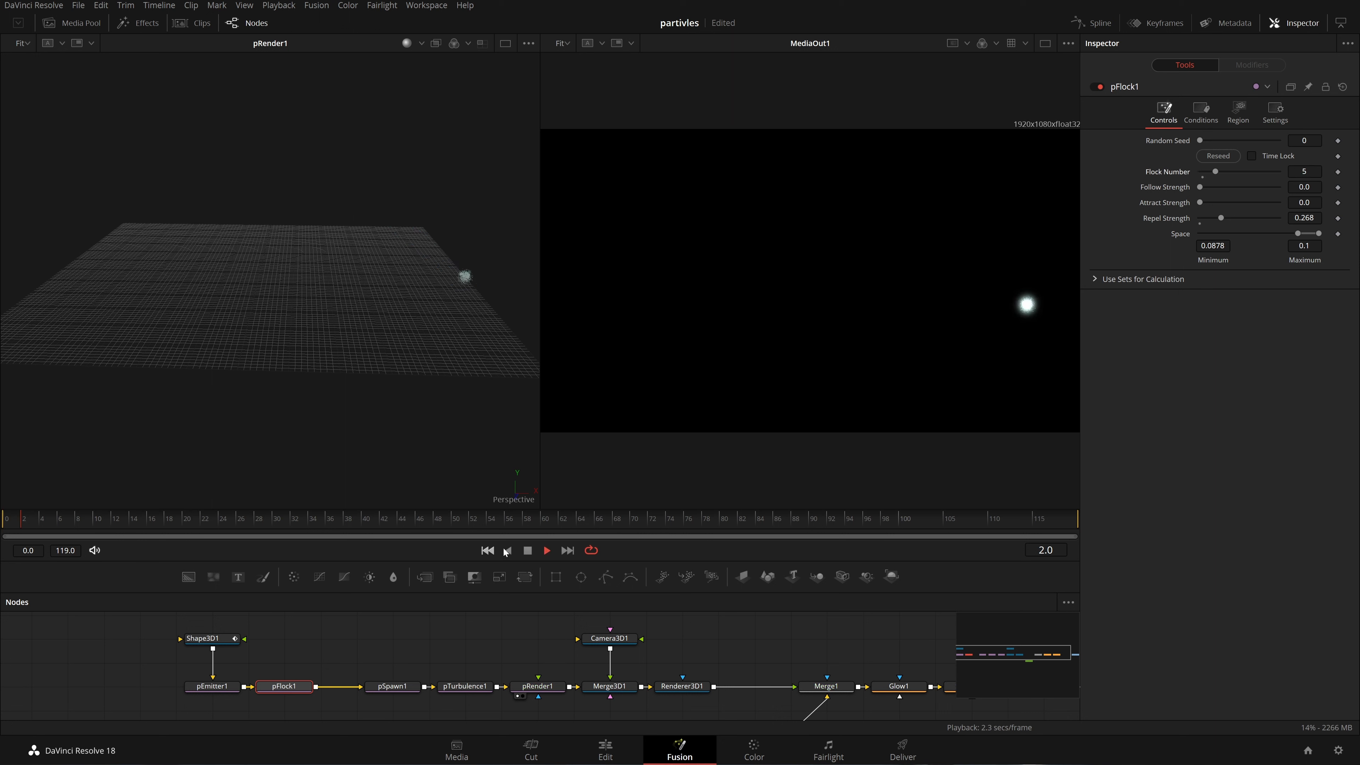
pyautogui.press('space')
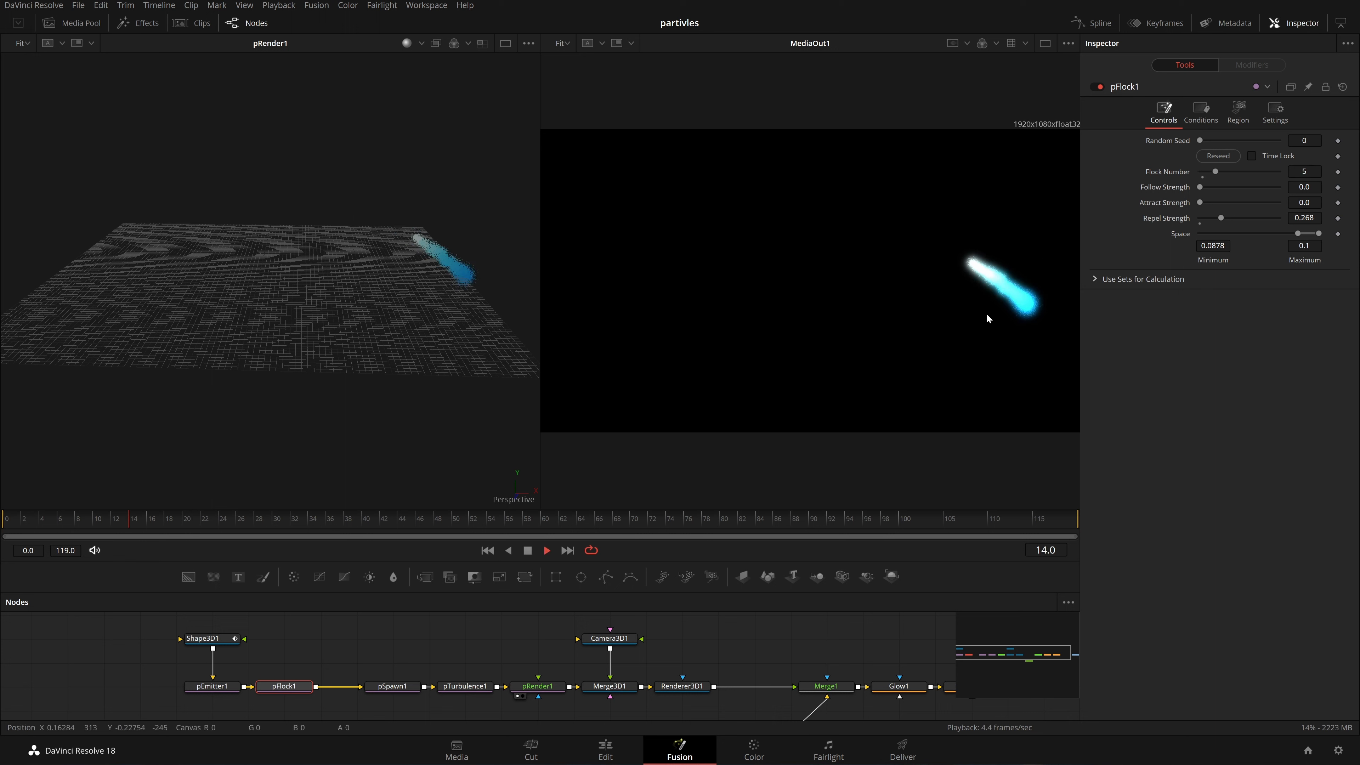
pyautogui.click(1218, 157)
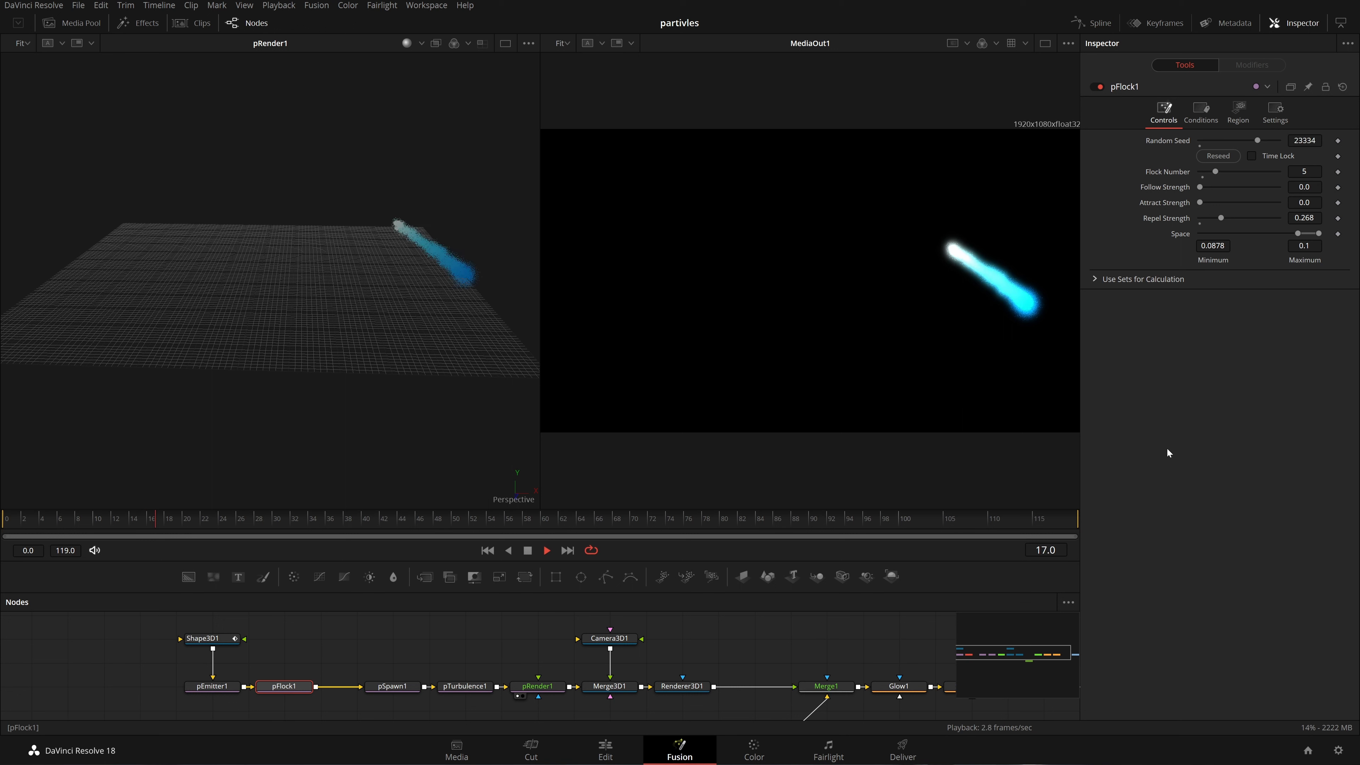
pyautogui.press('space')
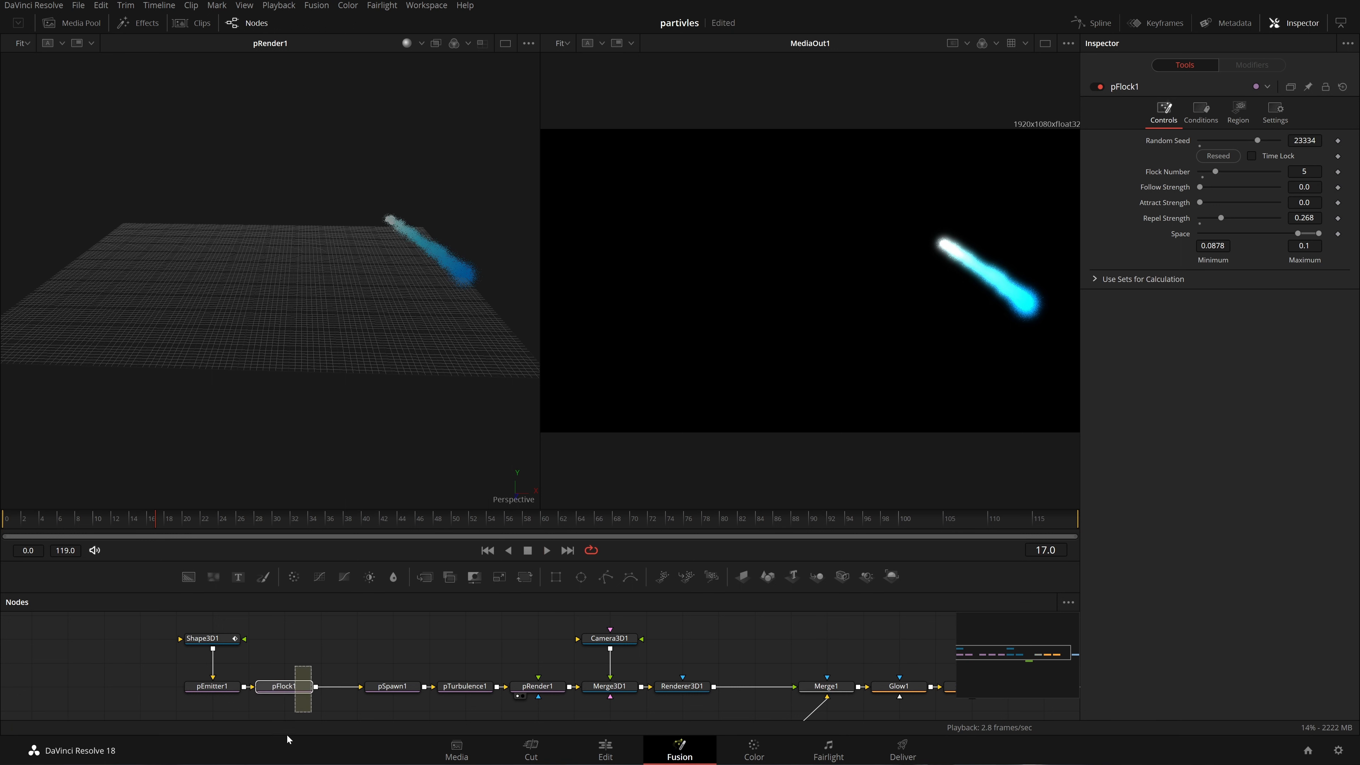
# Delete the pFlock1 node from between pEmitter1 and pSpawn1 and play back the trail
pyautogui.scroll(-1, 287, 735)
pyautogui.press('Delete')
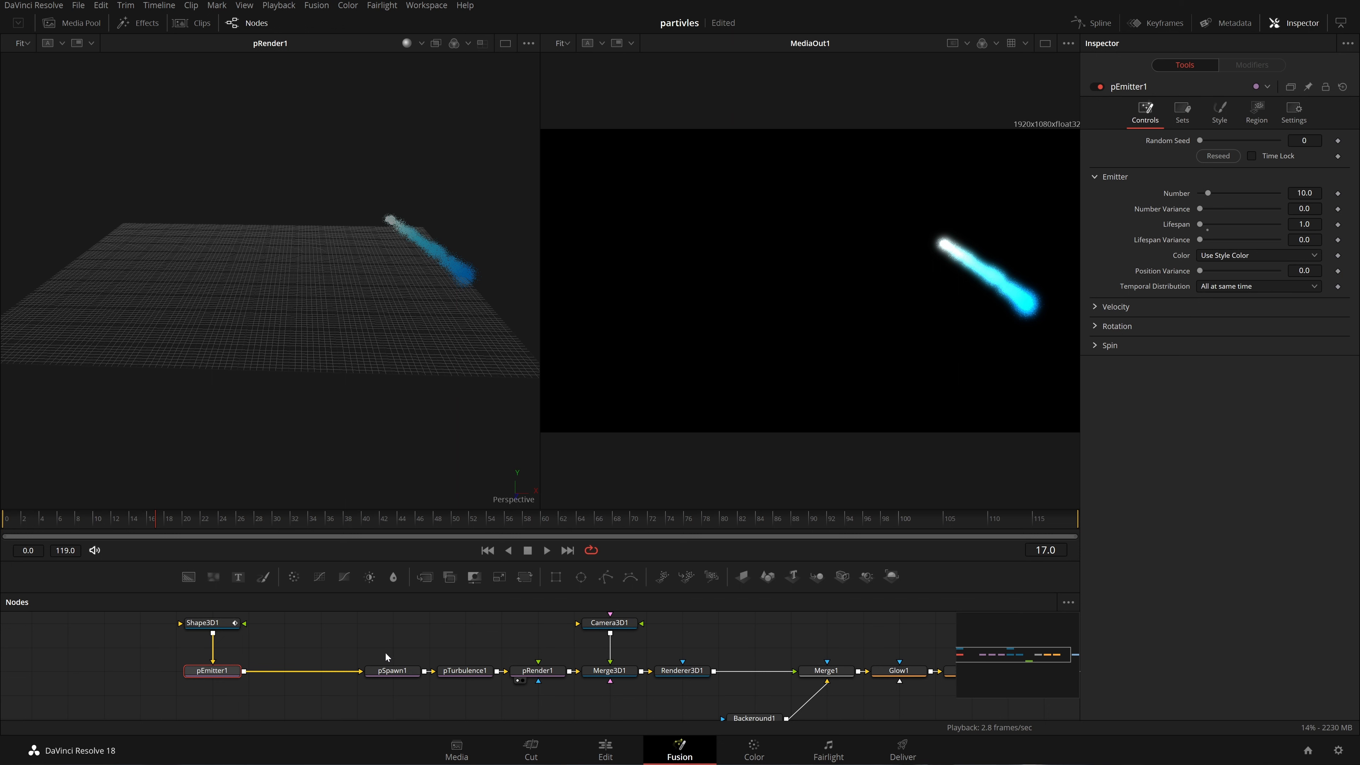
pyautogui.press('space')
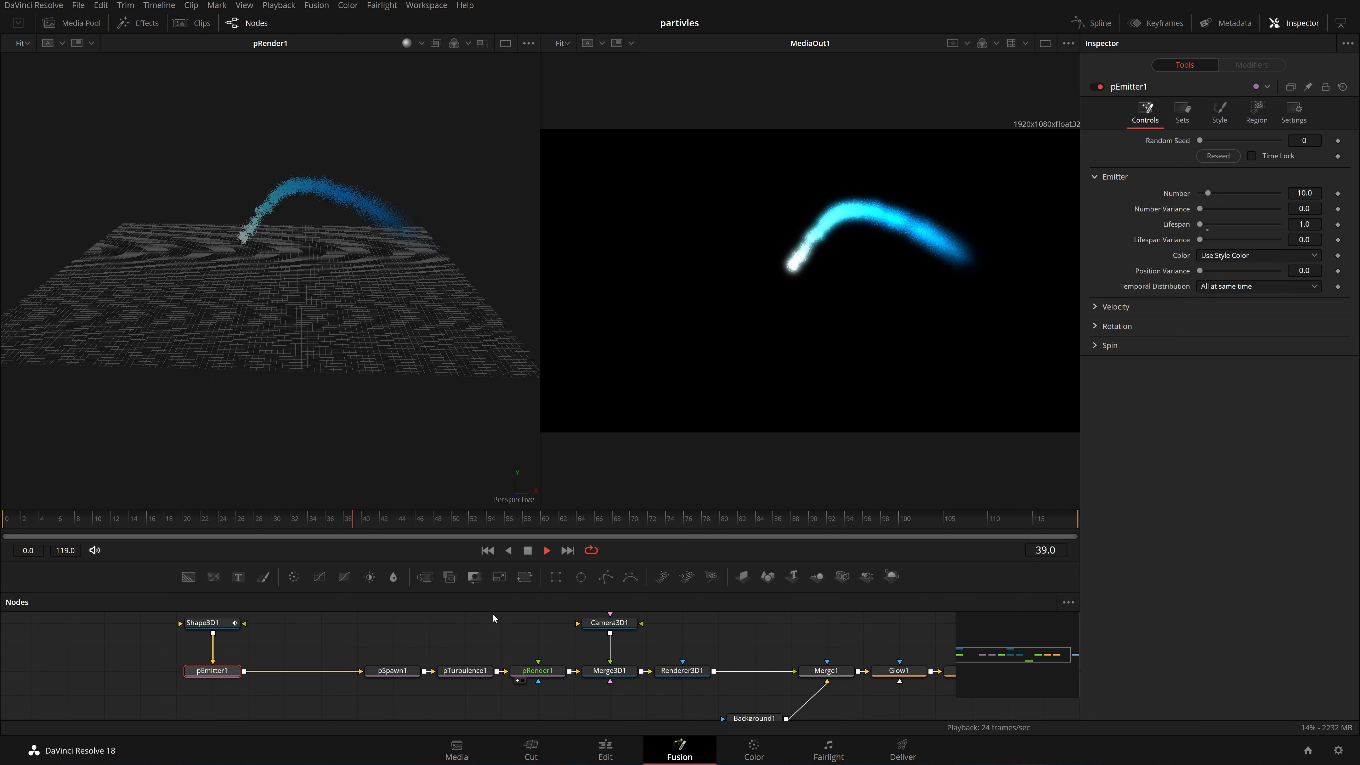
pyautogui.press('space')
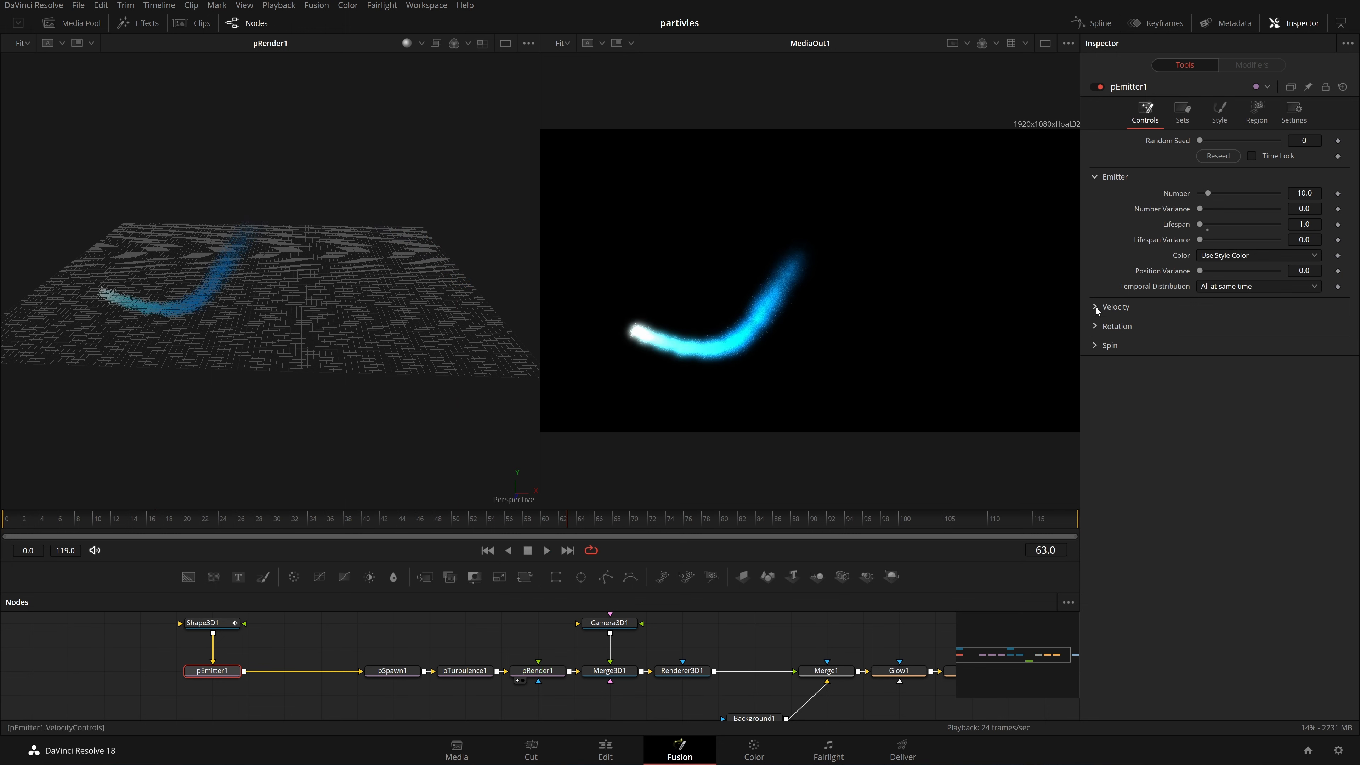
# Set pEmitter1's velocity Angle Variance to 360 and Velocity to 0.795, checking the trail in playback from the first frame
pyautogui.click(1095, 307)
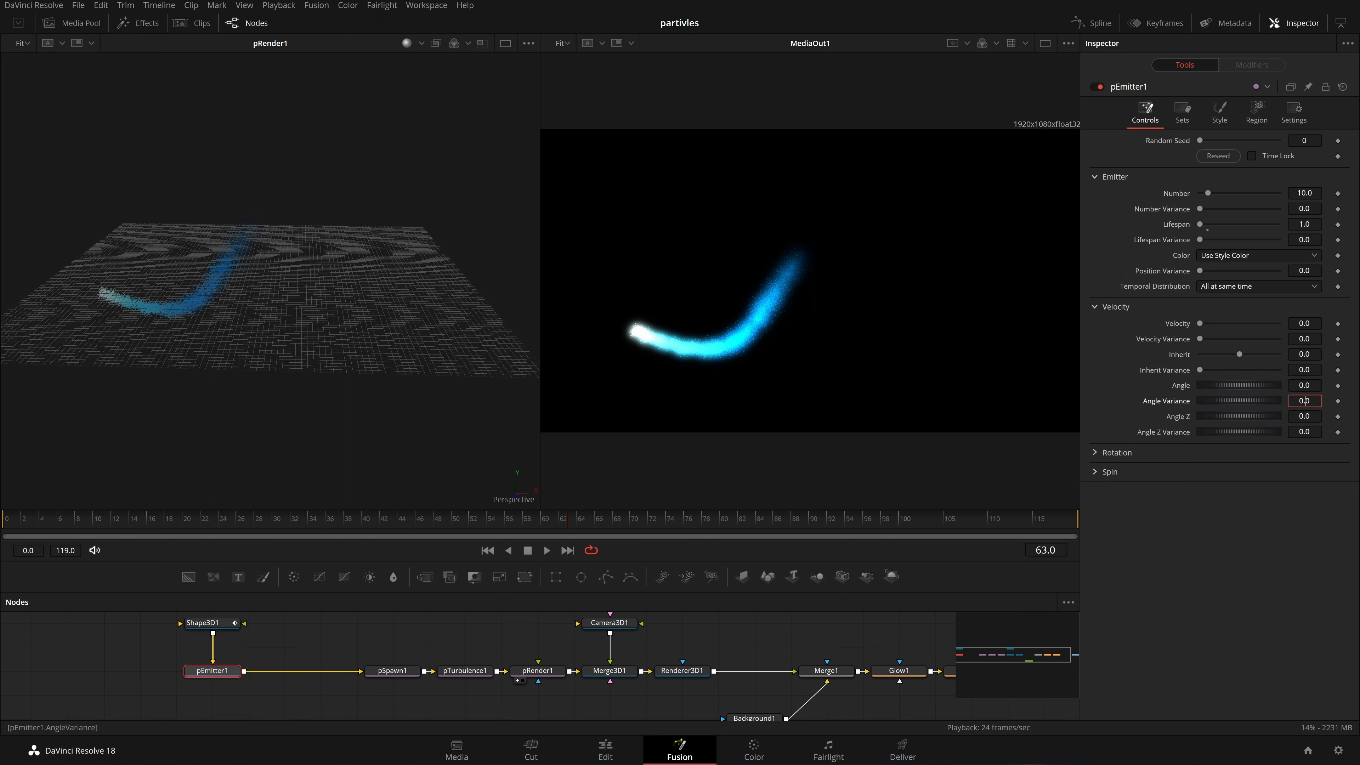
pyautogui.write('360')
pyautogui.press('Tab')
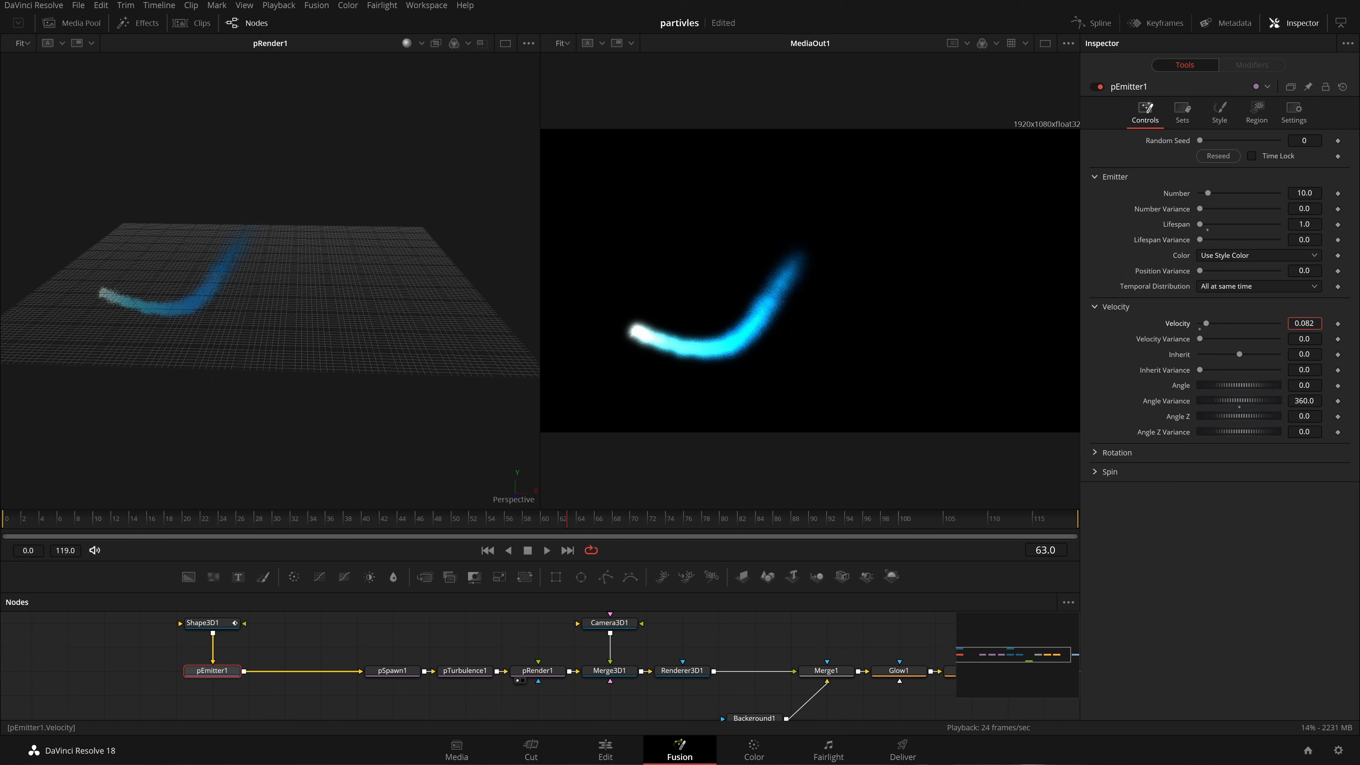
pyautogui.moveTo(1206, 323); pyautogui.dragTo(1211, 323)
pyautogui.click(487, 551)
pyautogui.press('space')
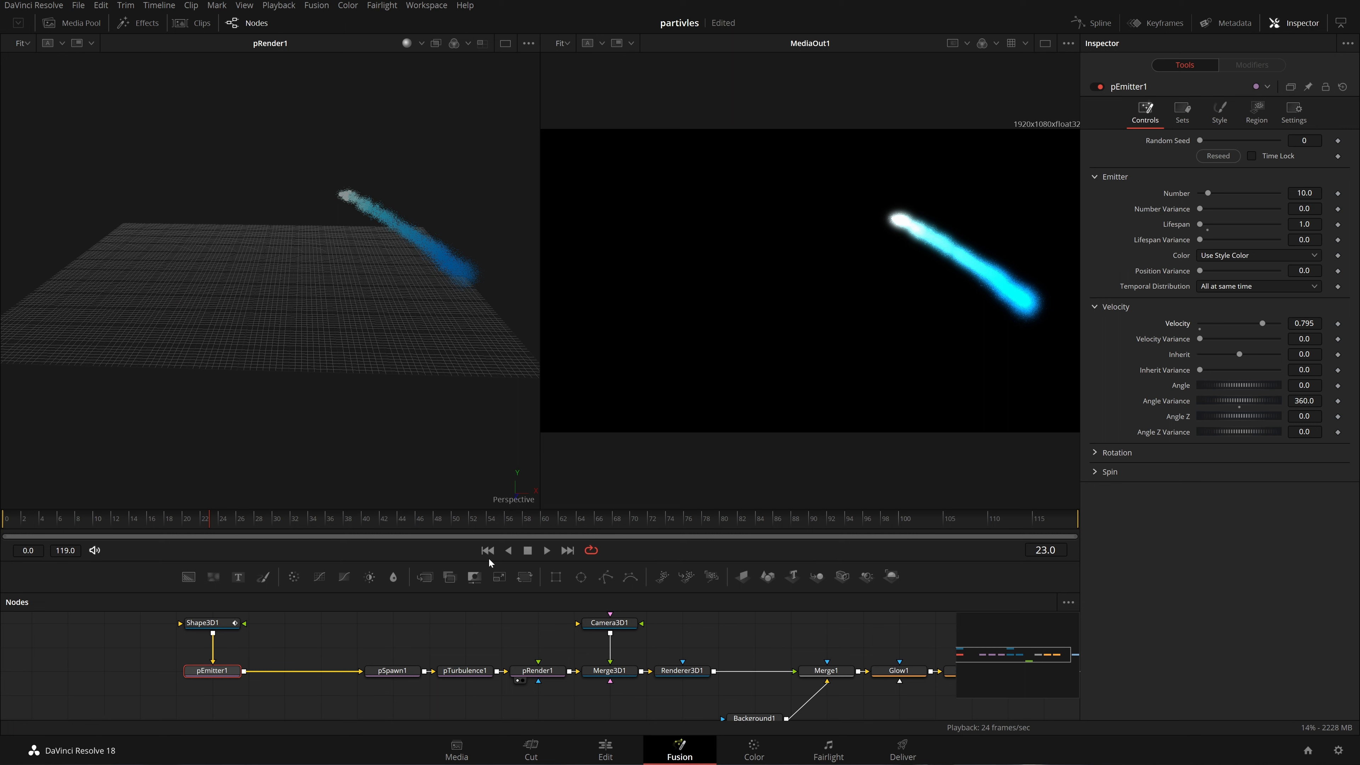
pyautogui.click(489, 557)
pyautogui.press('space')
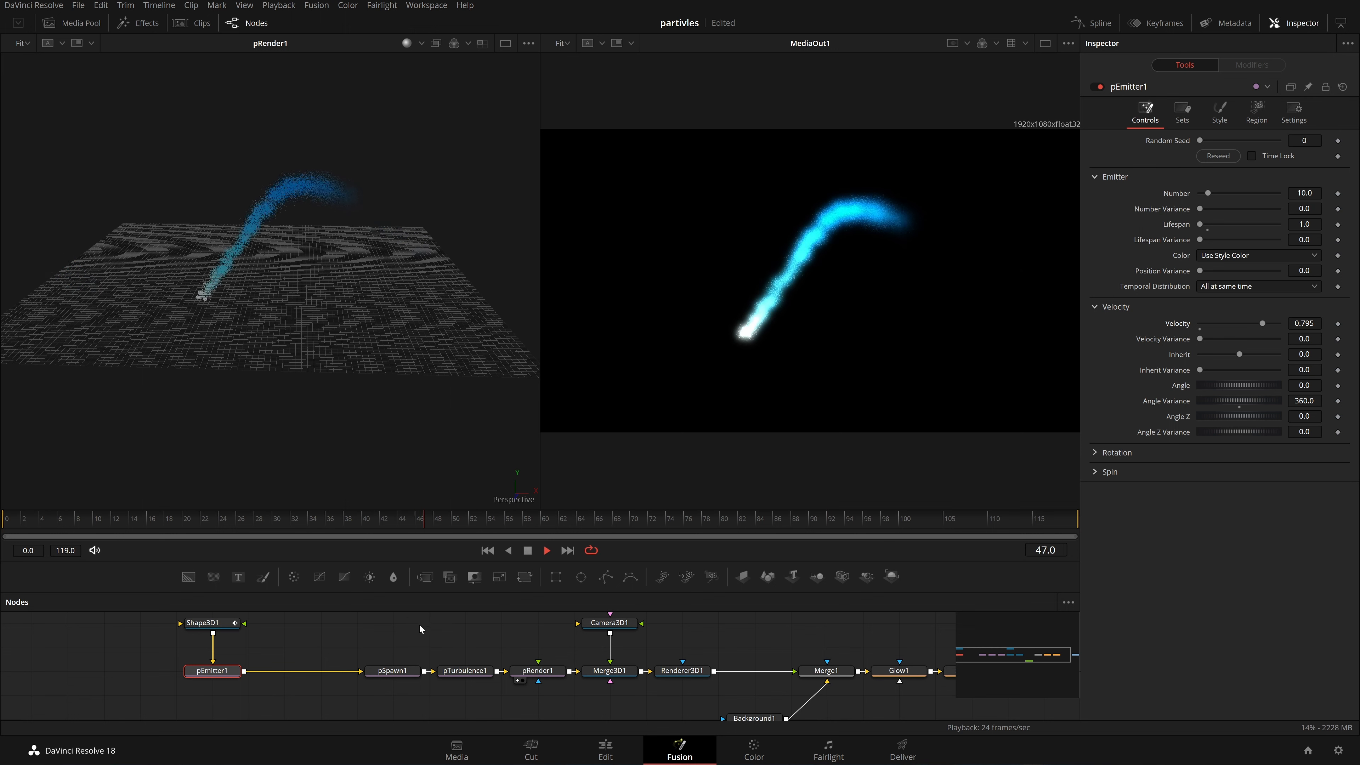
# Set pSpawn1's Velocity to 0.407, Velocity Variance to 0.177 and Position Variance to 0.1449, checking the trail in playback
pyautogui.click(392, 670)
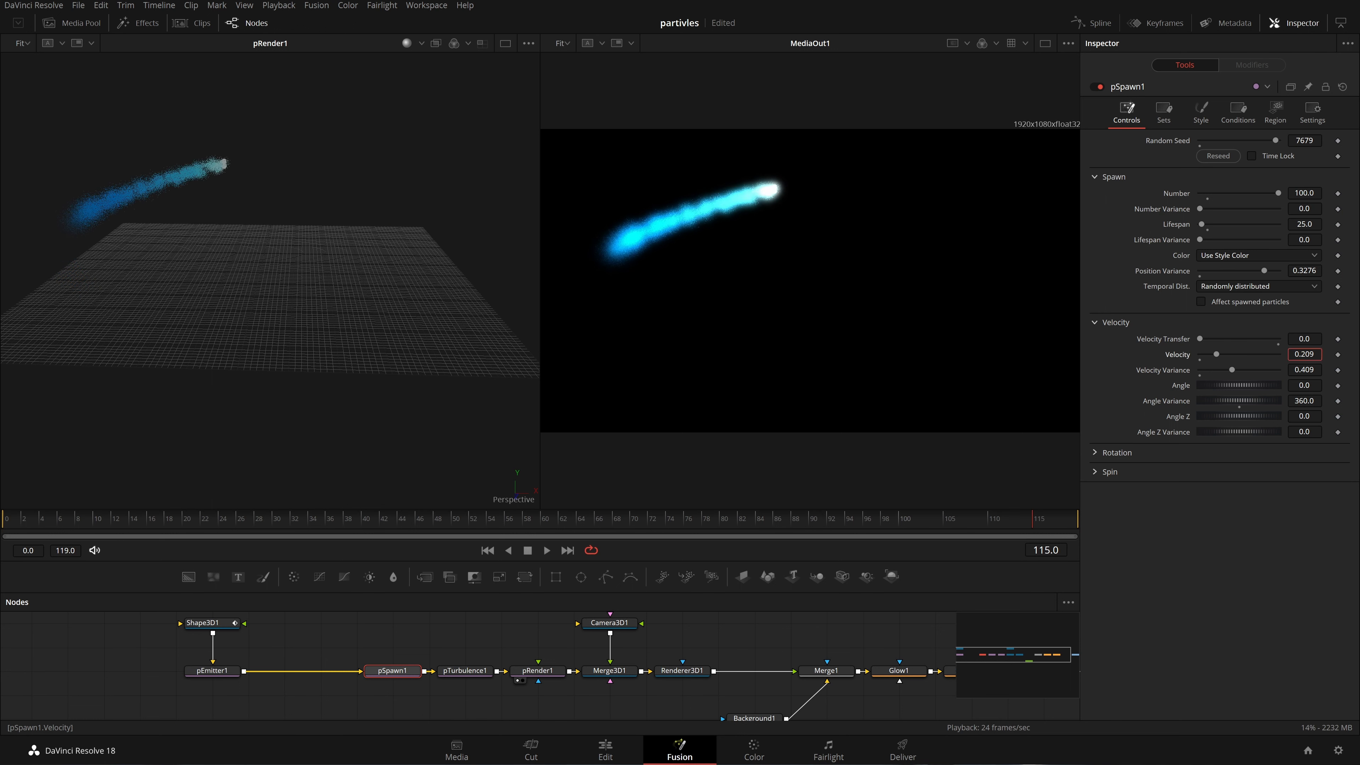
pyautogui.write('0.407')
pyautogui.press('Return')
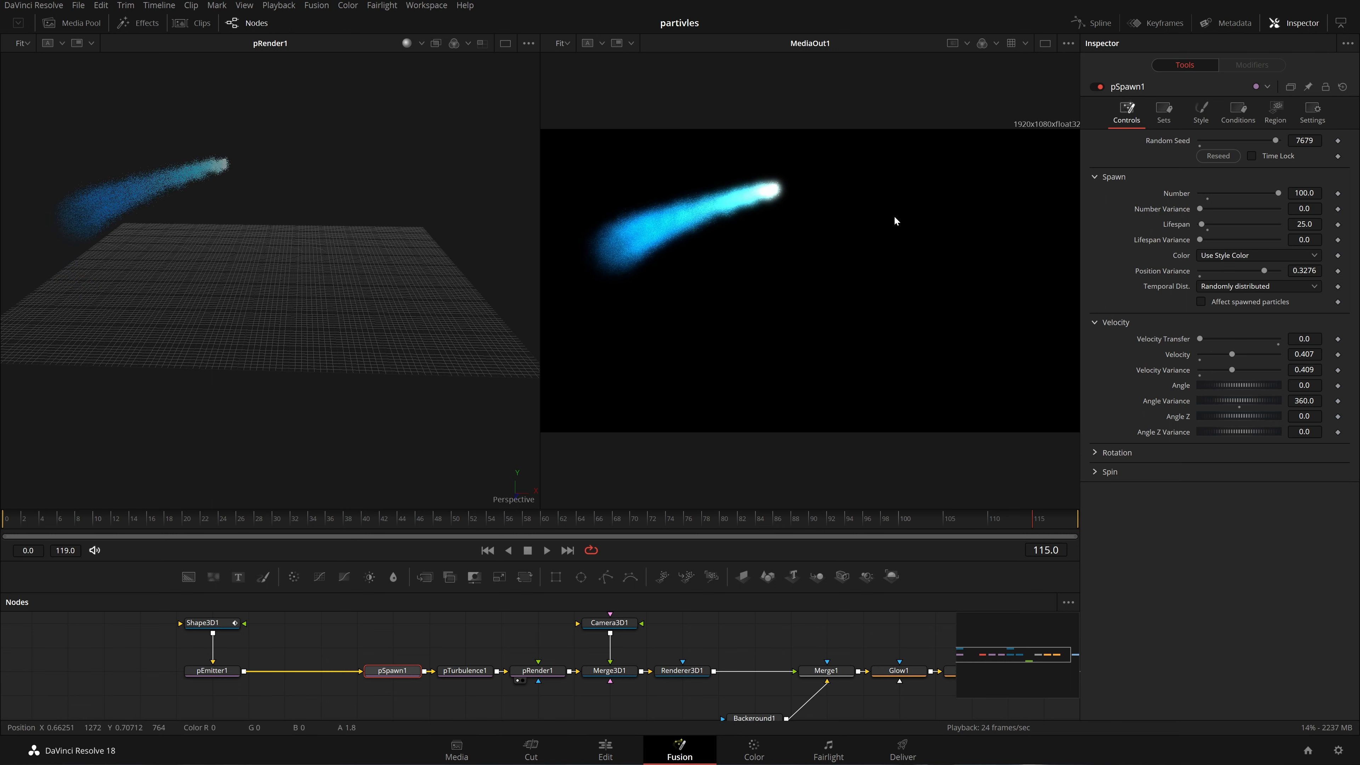
pyautogui.press('Tab')
pyautogui.write('0.177')
pyautogui.press('Return')
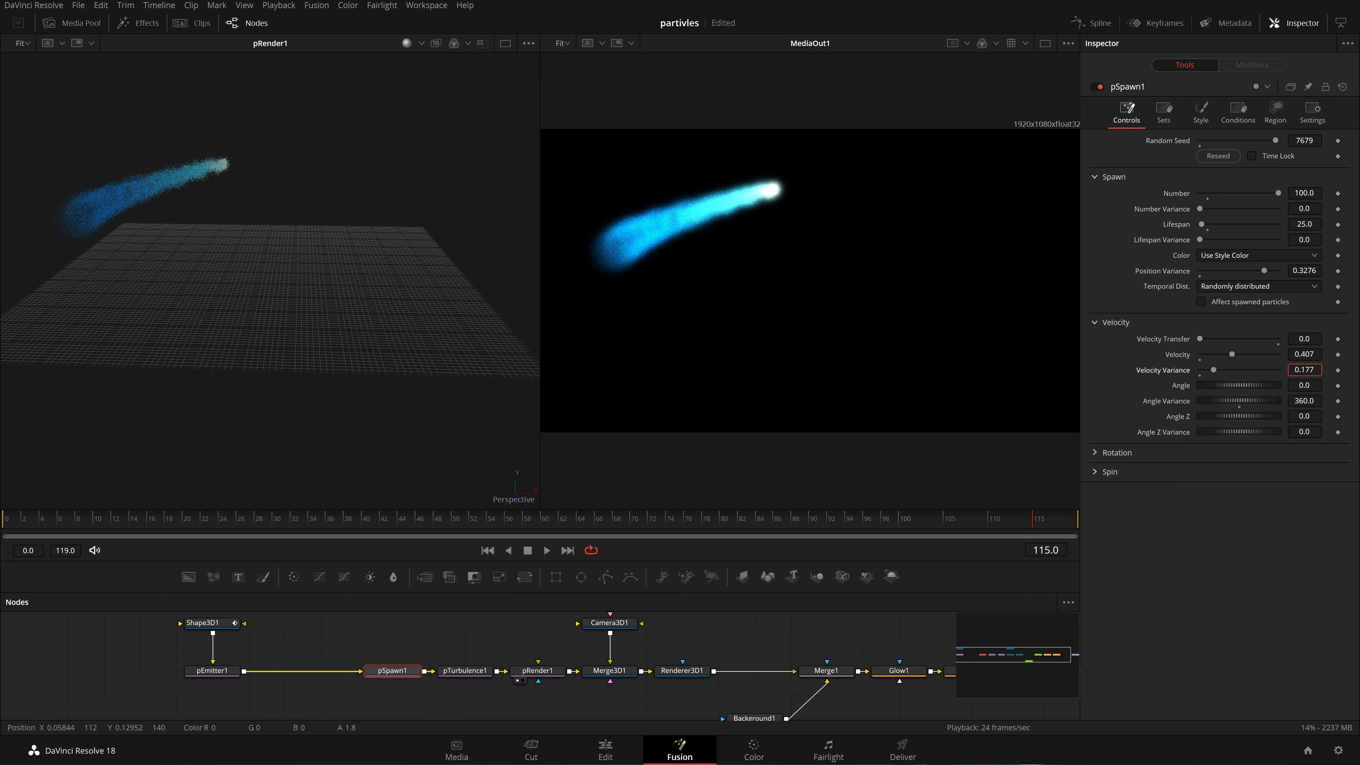
pyautogui.moveTo(1274, 276); pyautogui.dragTo(1232, 283)
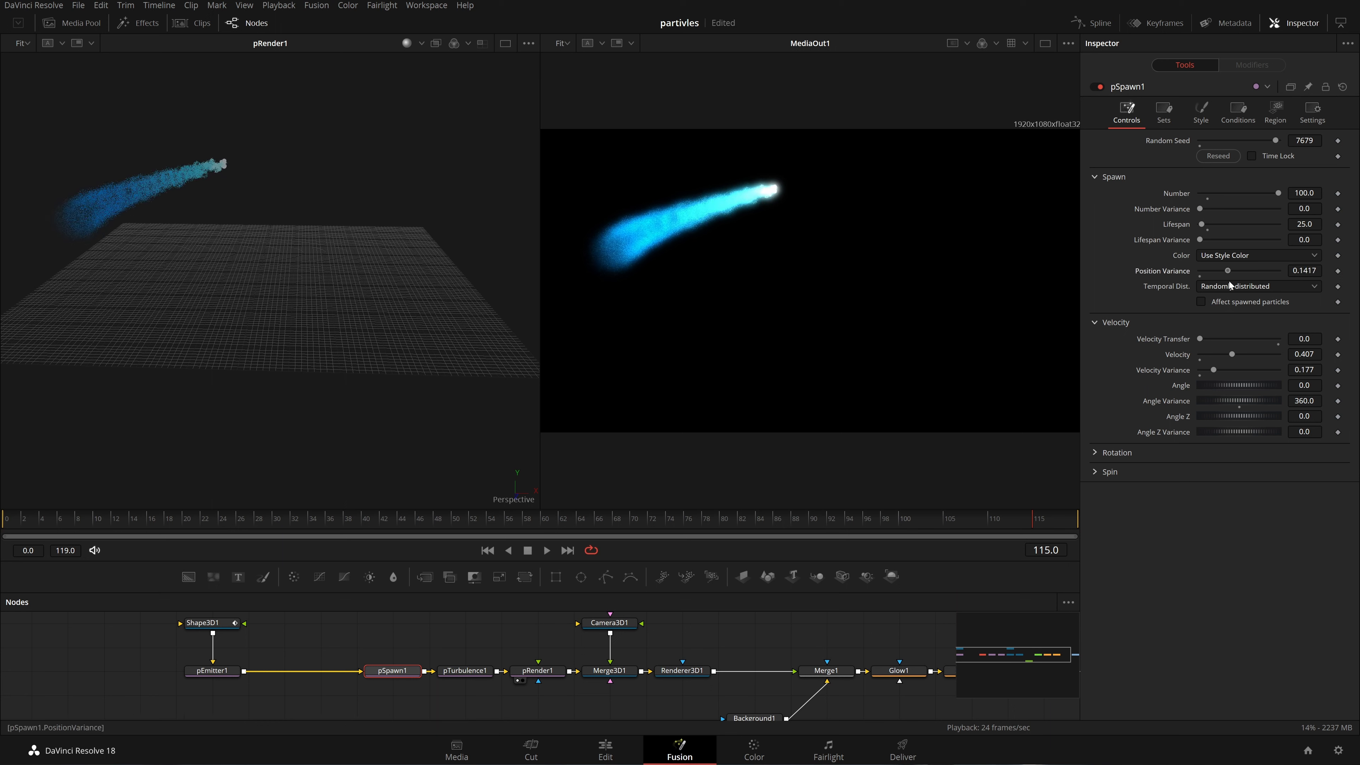
pyautogui.press('space')
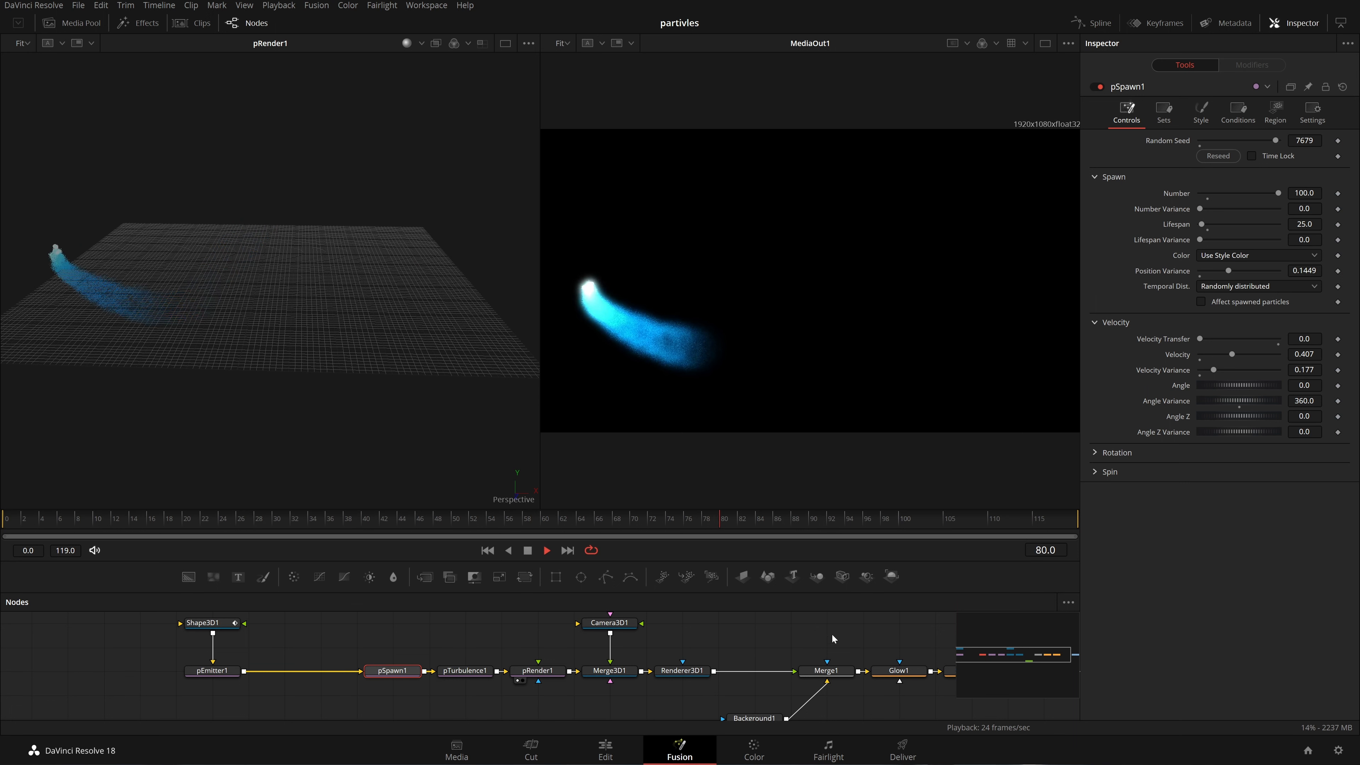
# Move Camera3D1 in to about Y 1.29, Z 0.59 at the first frame and set its Y rotation to -78.3
pyautogui.moveTo(868, 672); pyautogui.dragTo(744, 665)
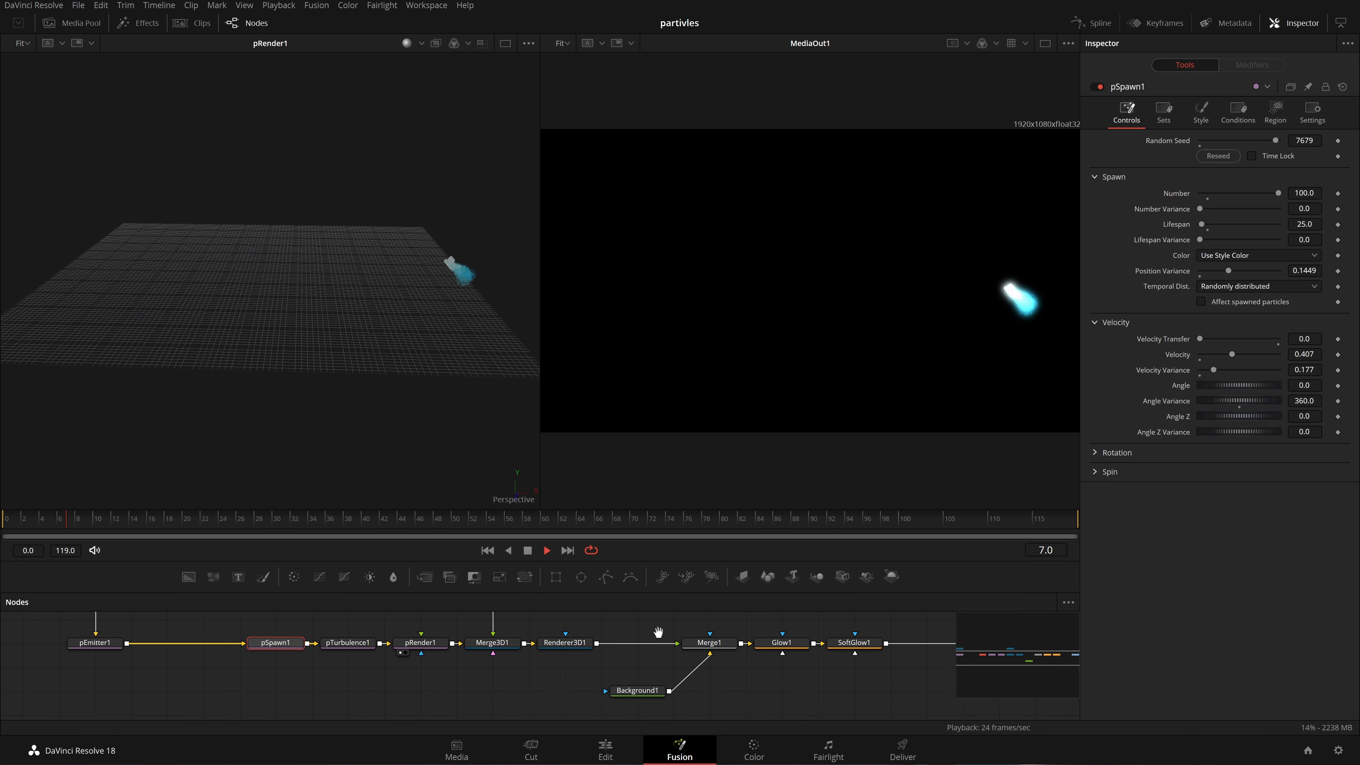
pyautogui.moveTo(585, 646); pyautogui.dragTo(680, 662)
pyautogui.click(580, 629)
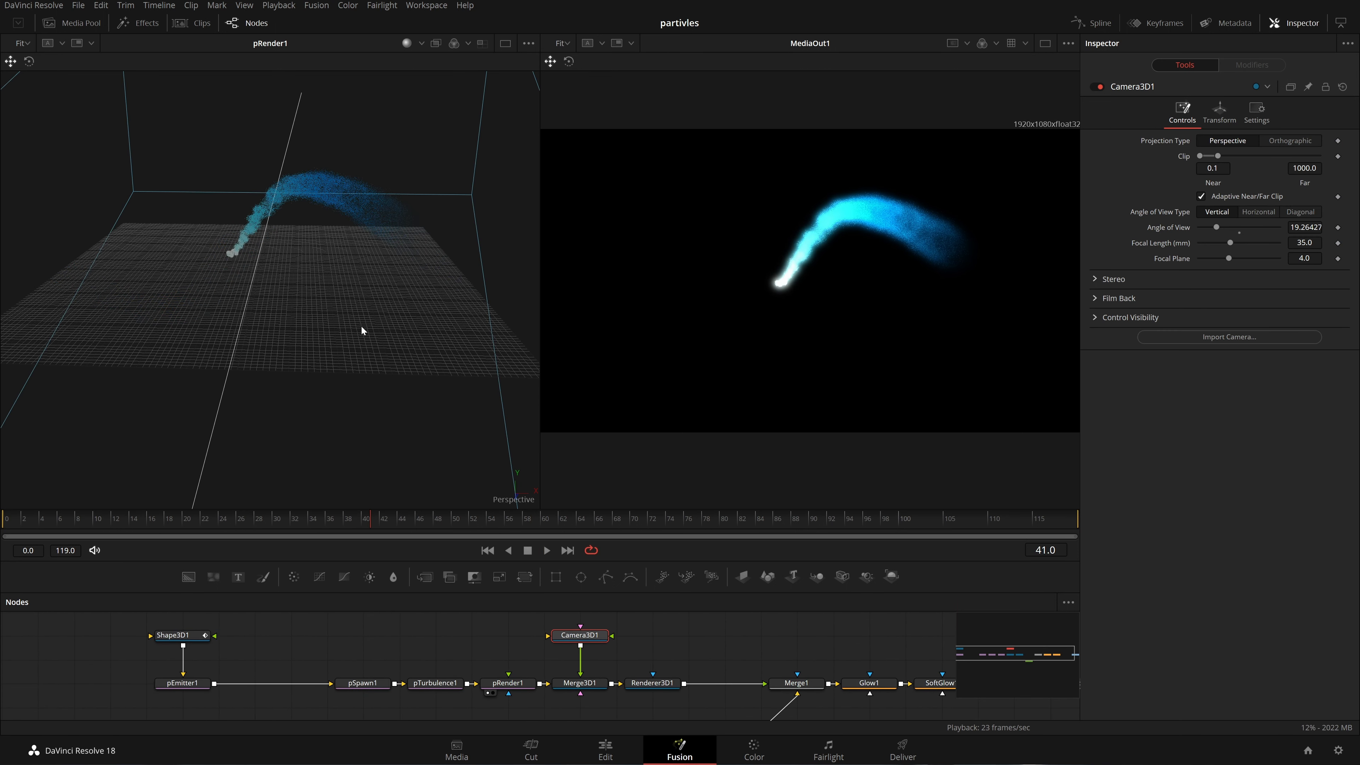
pyautogui.moveTo(353, 355); pyautogui.dragTo(424, 358)
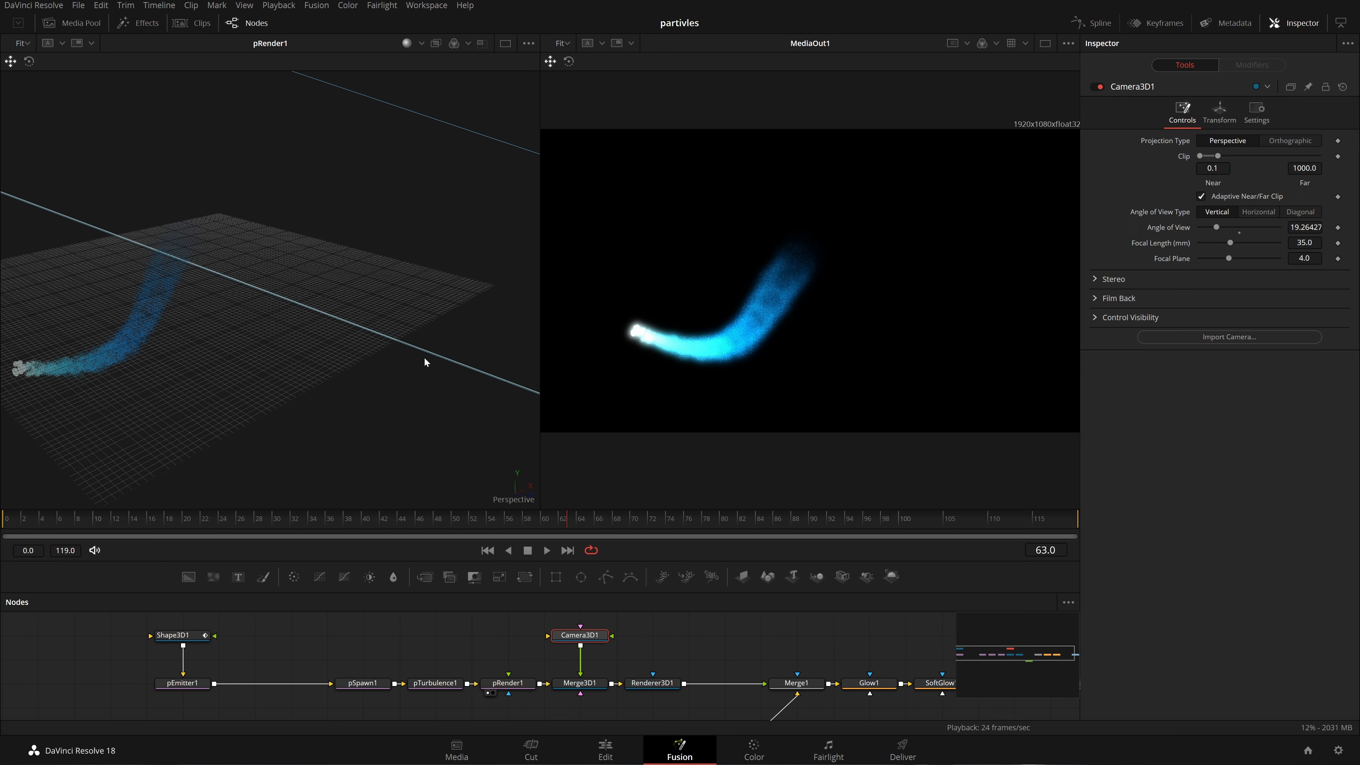
pyautogui.click(487, 550)
pyautogui.scroll(-3, 518, 372)
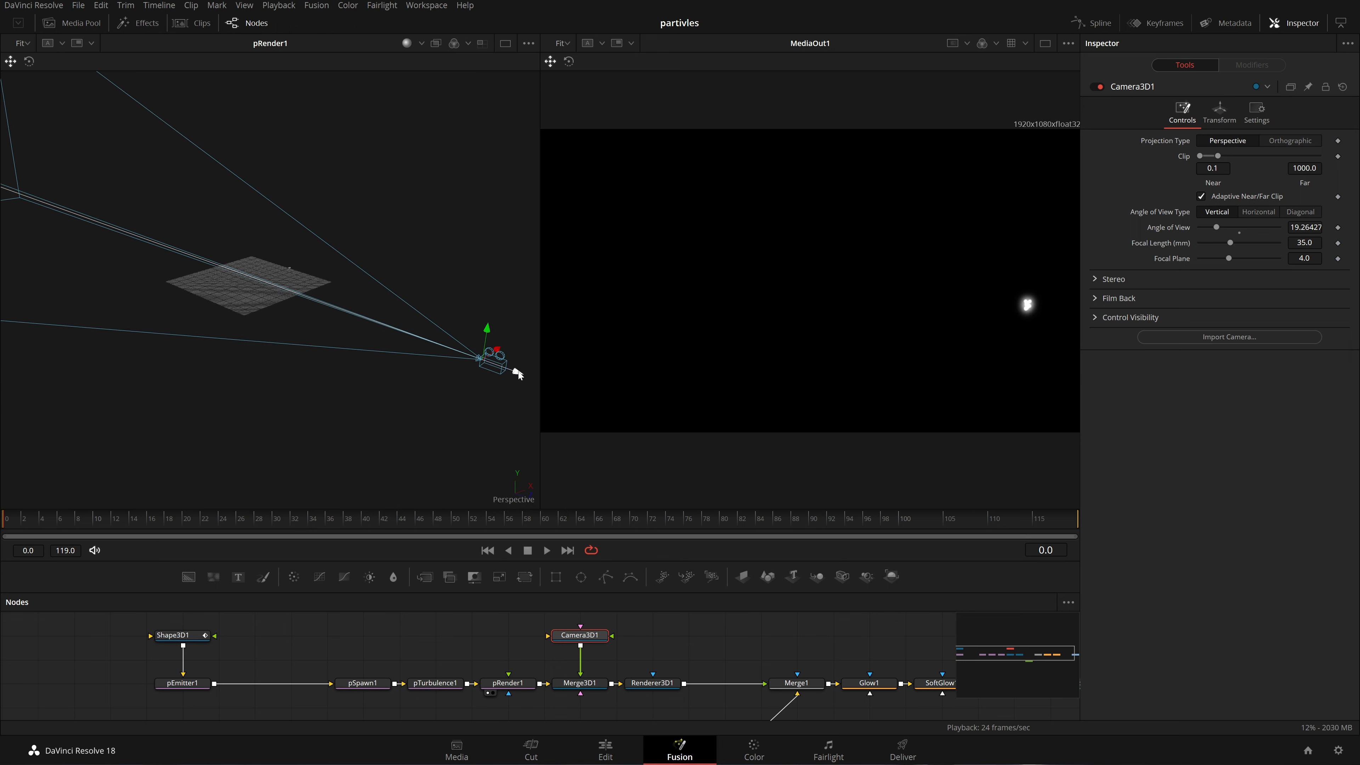
pyautogui.moveTo(517, 372); pyautogui.dragTo(274, 284)
pyautogui.click(1219, 111)
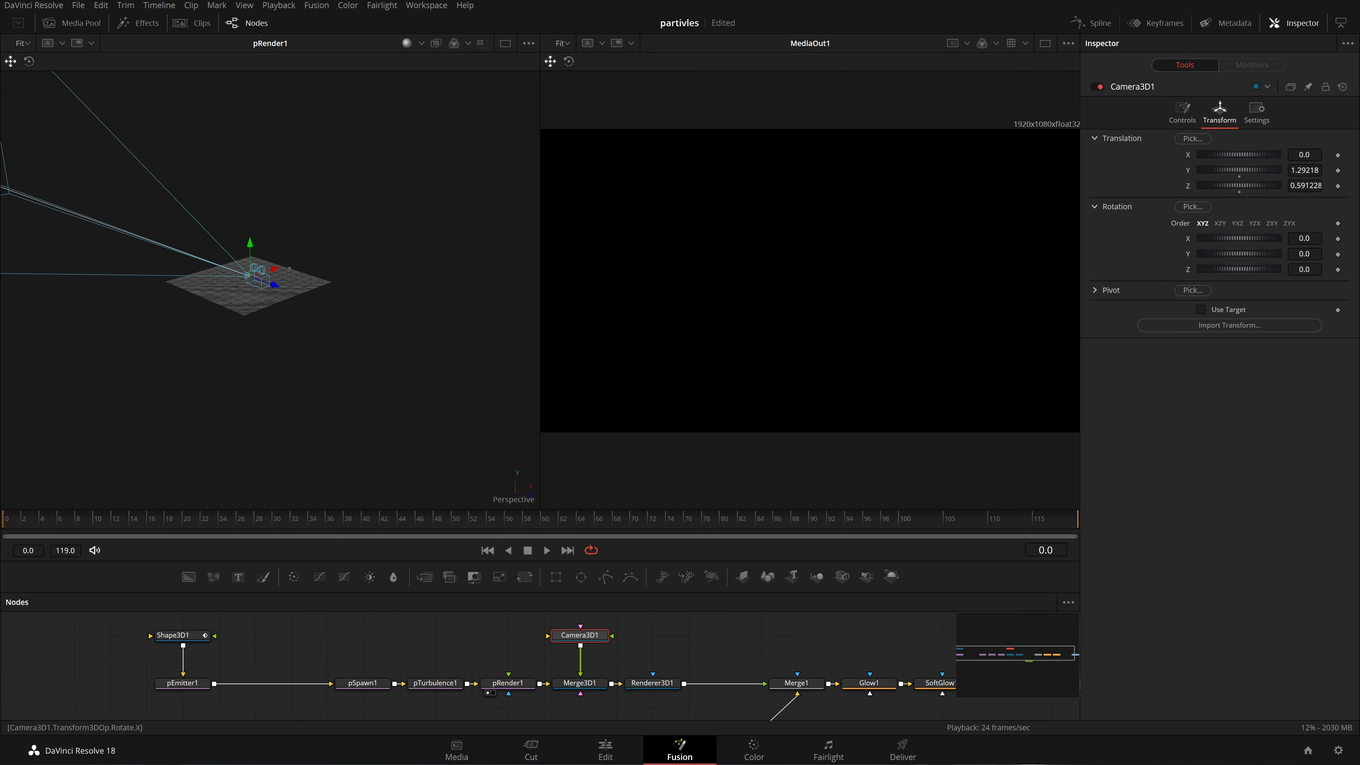
pyautogui.moveTo(1304, 253); pyautogui.dragTo(885, 254)
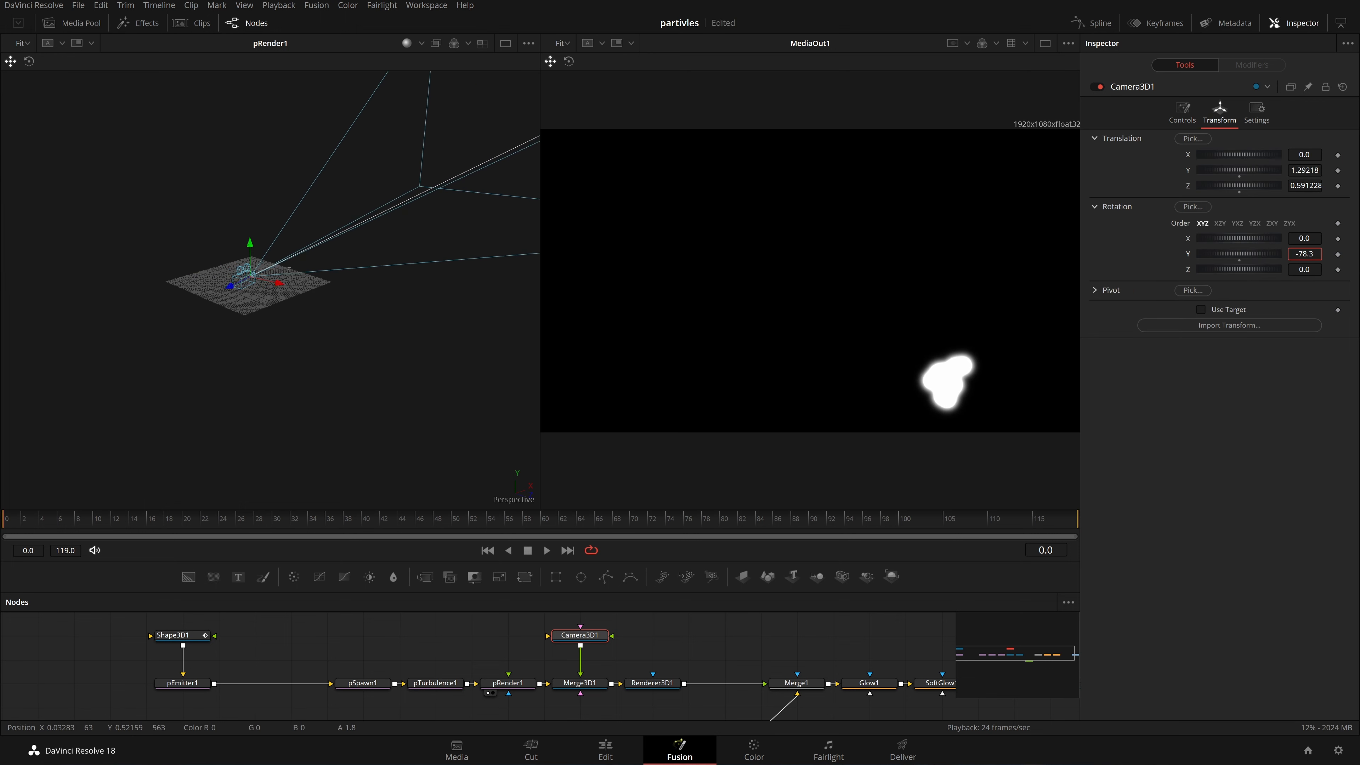
# Pull Camera3D1 back to about X -42.19, Y 1.33, Z 13.81 and play the trail from this side view
pyautogui.moveTo(1304, 185)
pyautogui.mouseDown()
pyautogui.moveTo(1358, 185)
pyautogui.moveTo(1306, 169)
pyautogui.mouseUp()
pyautogui.moveTo(243, 299); pyautogui.dragTo(59, 393)
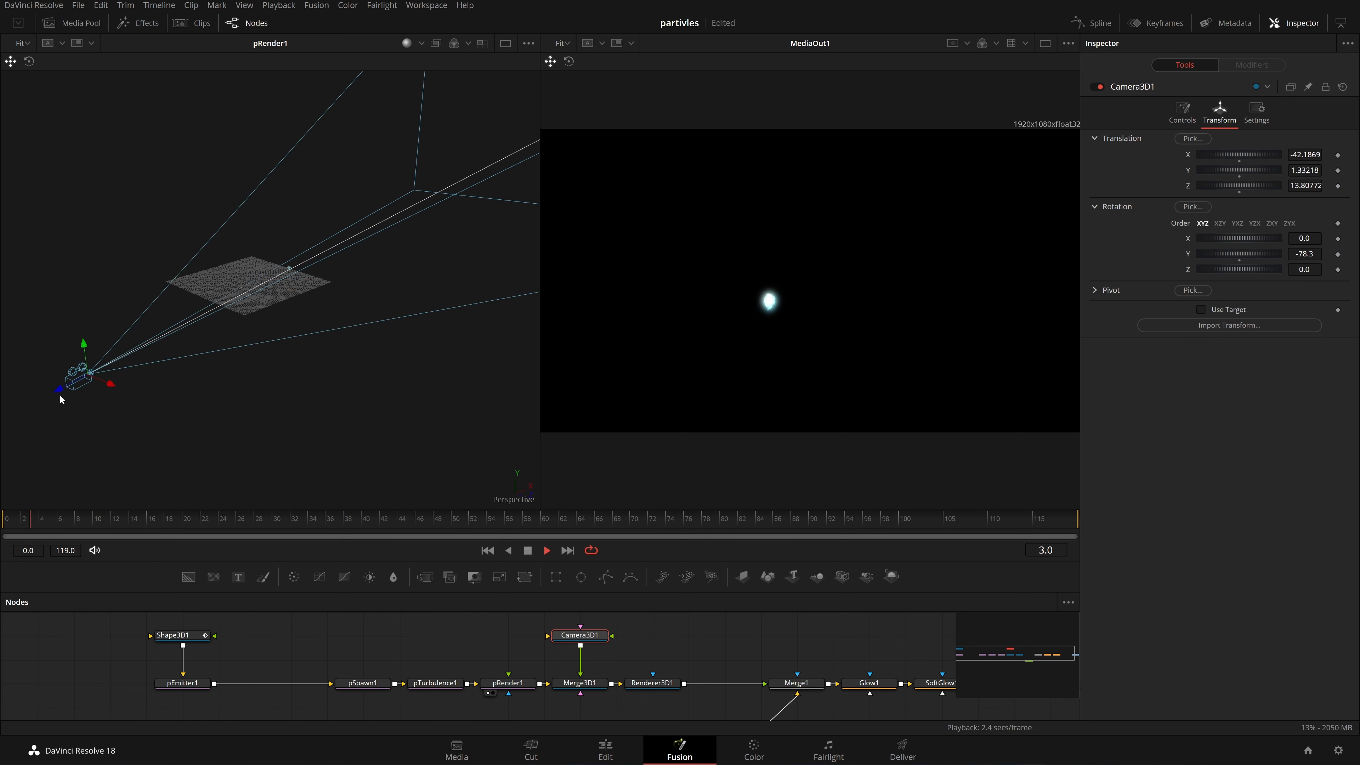
pyautogui.press('space')
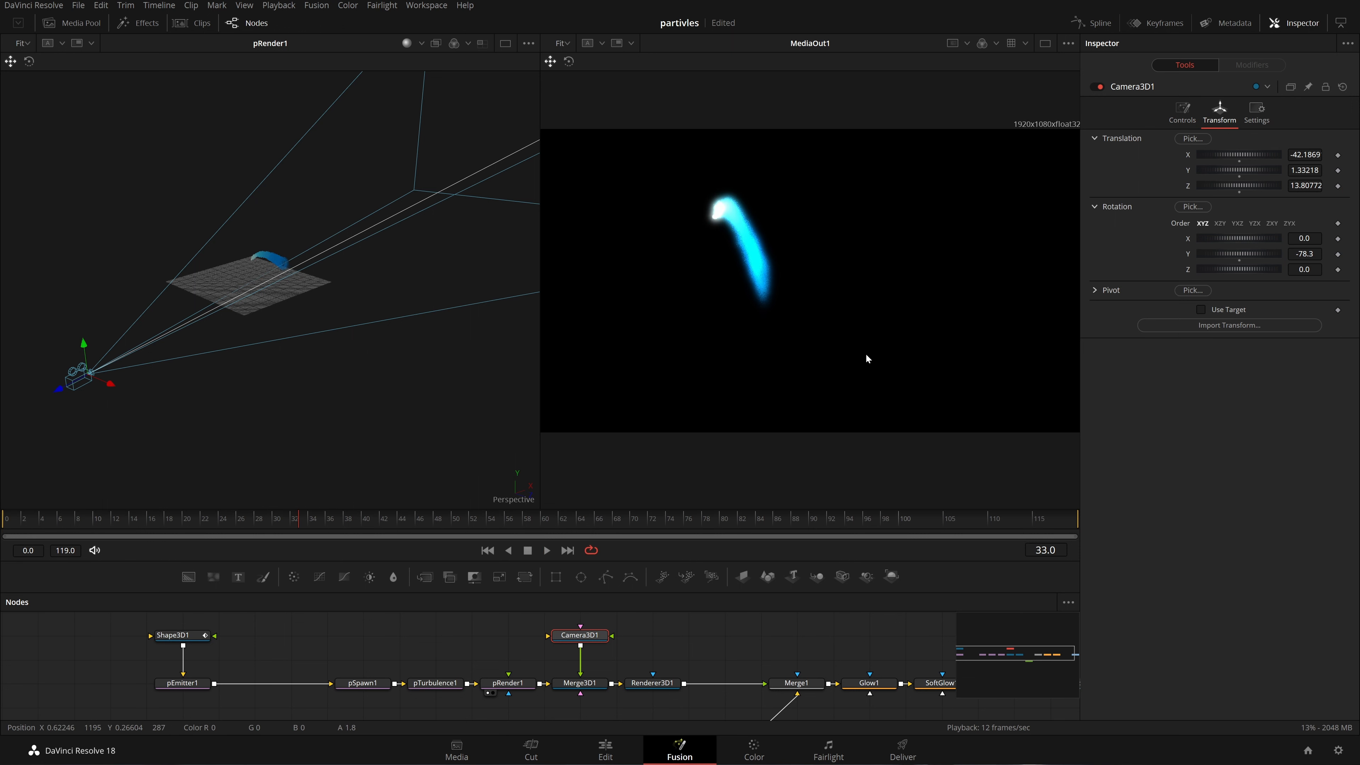
pyautogui.press('space')
# Reset Camera3D1's Y rotation to 0, move it to about X 7.71, Y 1.33, Z 32.25, and check playback from the first frame
pyautogui.moveTo(58, 390); pyautogui.dragTo(235, 321)
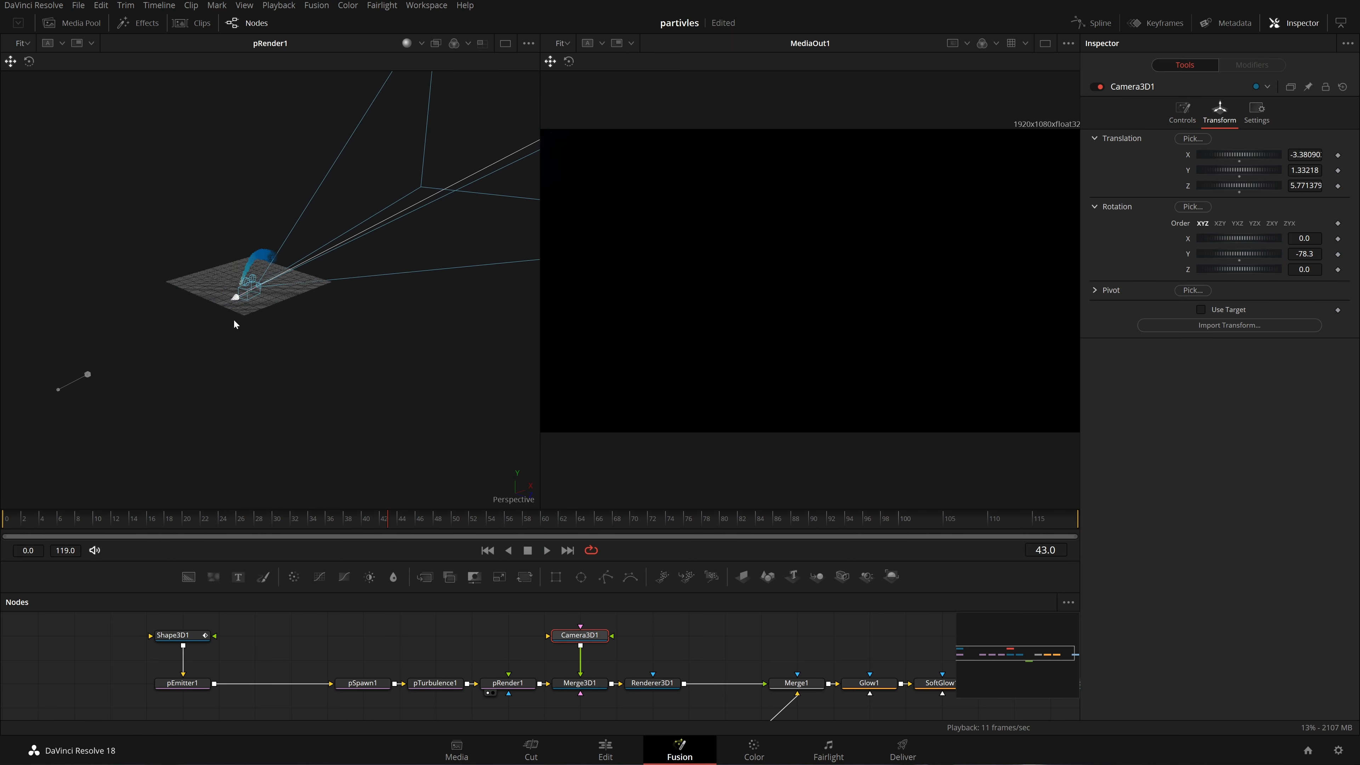
pyautogui.click(1239, 260)
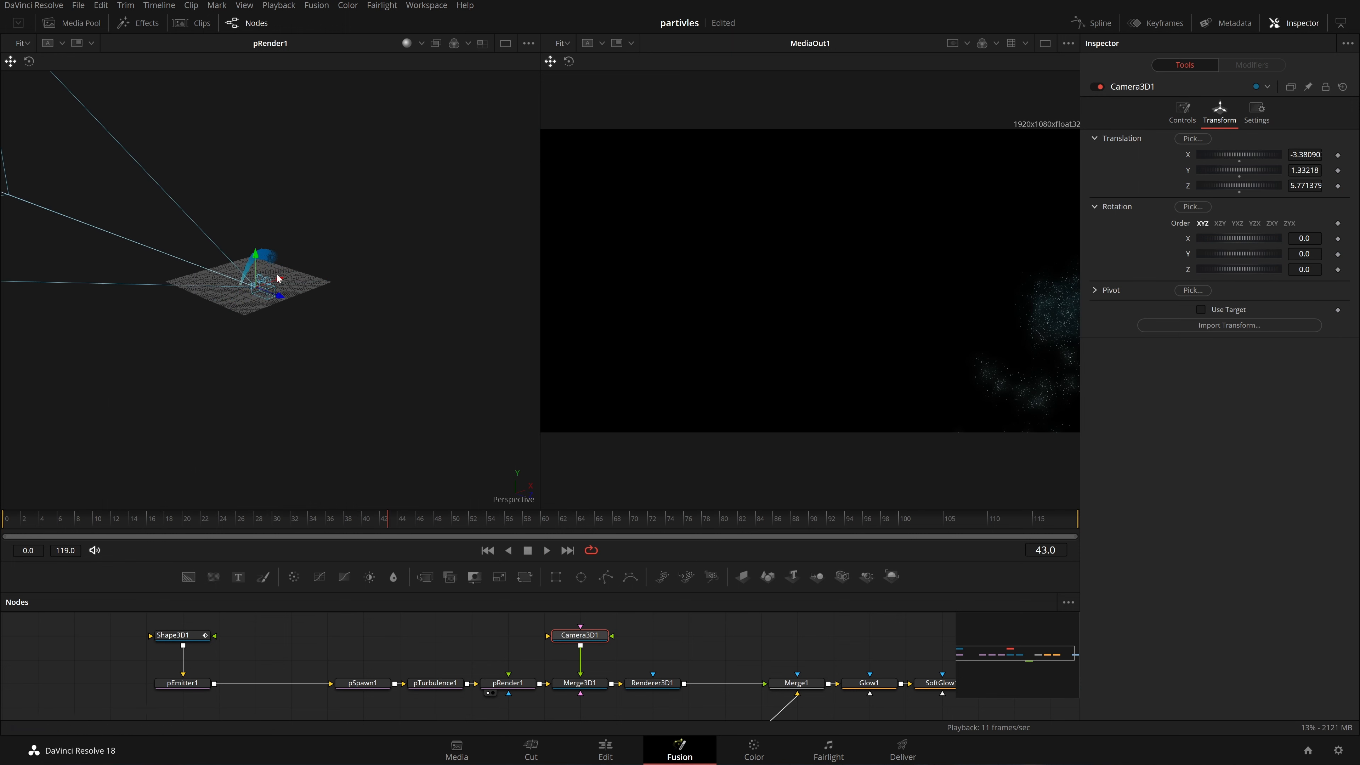
pyautogui.moveTo(278, 278); pyautogui.dragTo(438, 321)
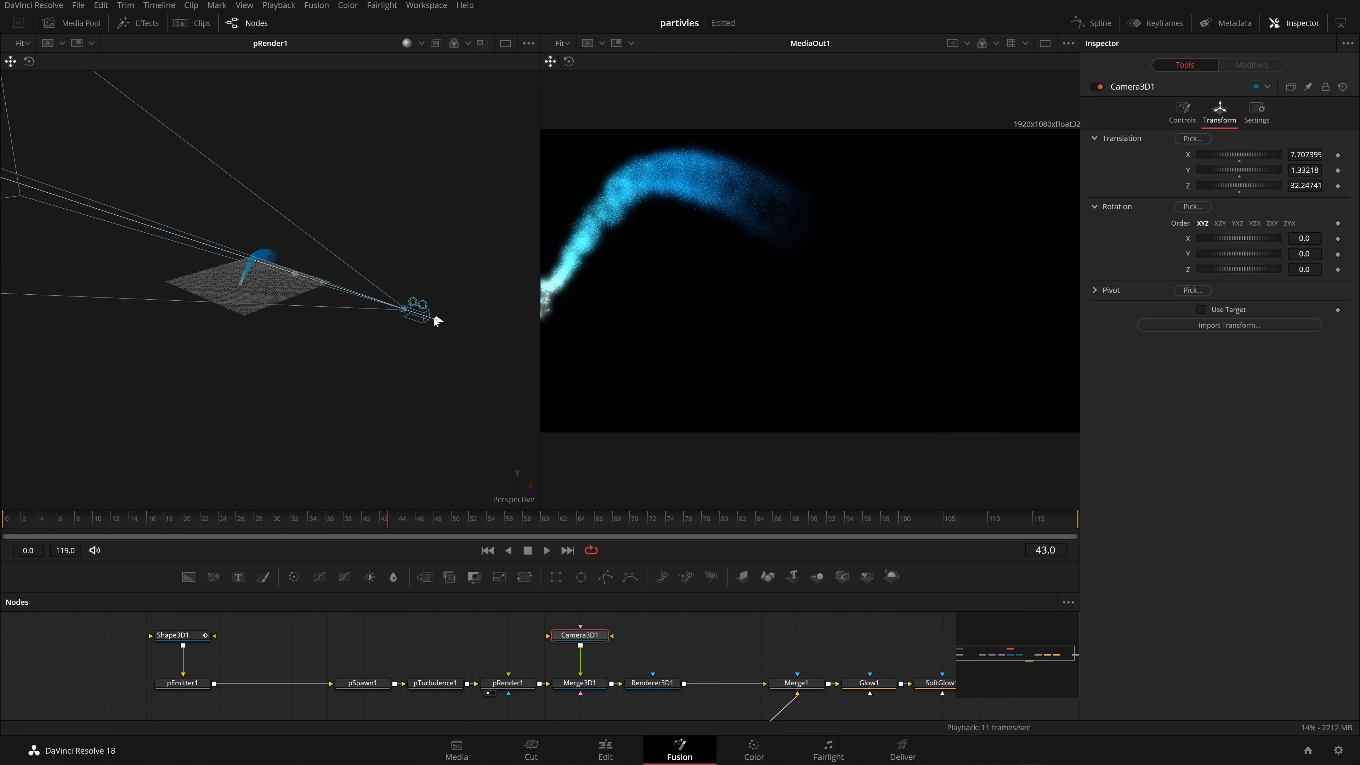
pyautogui.click(489, 550)
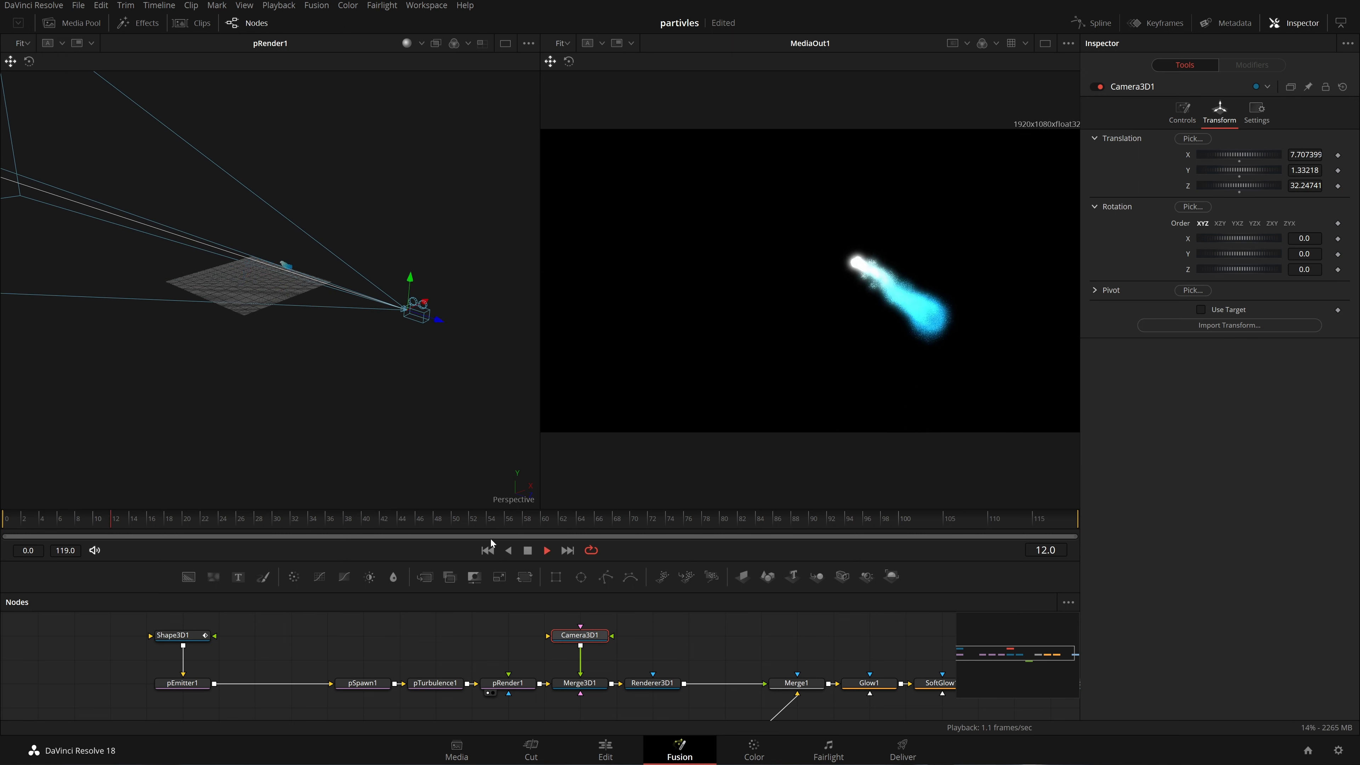
# At frame 0, keyframe Camera3D1's translation and rotation, with the rotation set to X -0.3, Y -14.5, Z -5.9
pyautogui.click(487, 550)
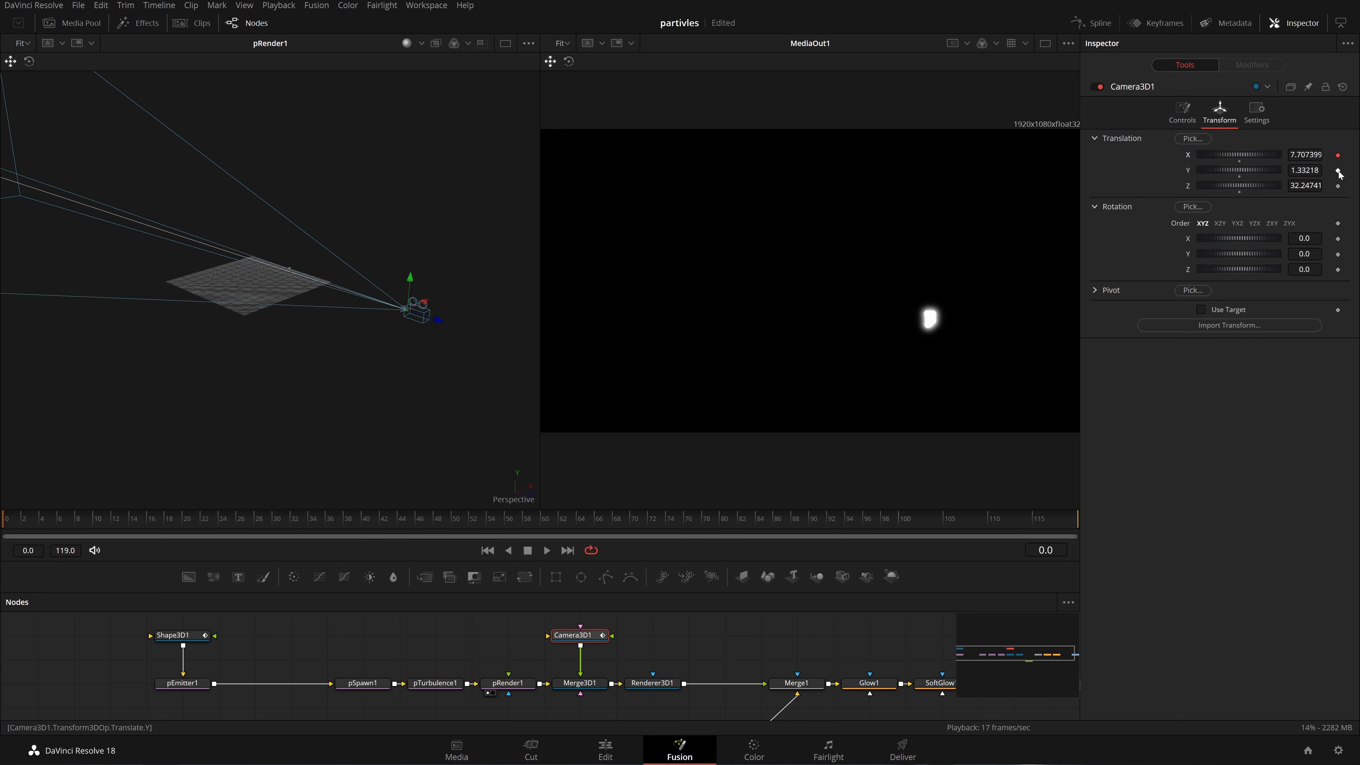
pyautogui.moveTo(1319, 235); pyautogui.dragTo(1294, 269)
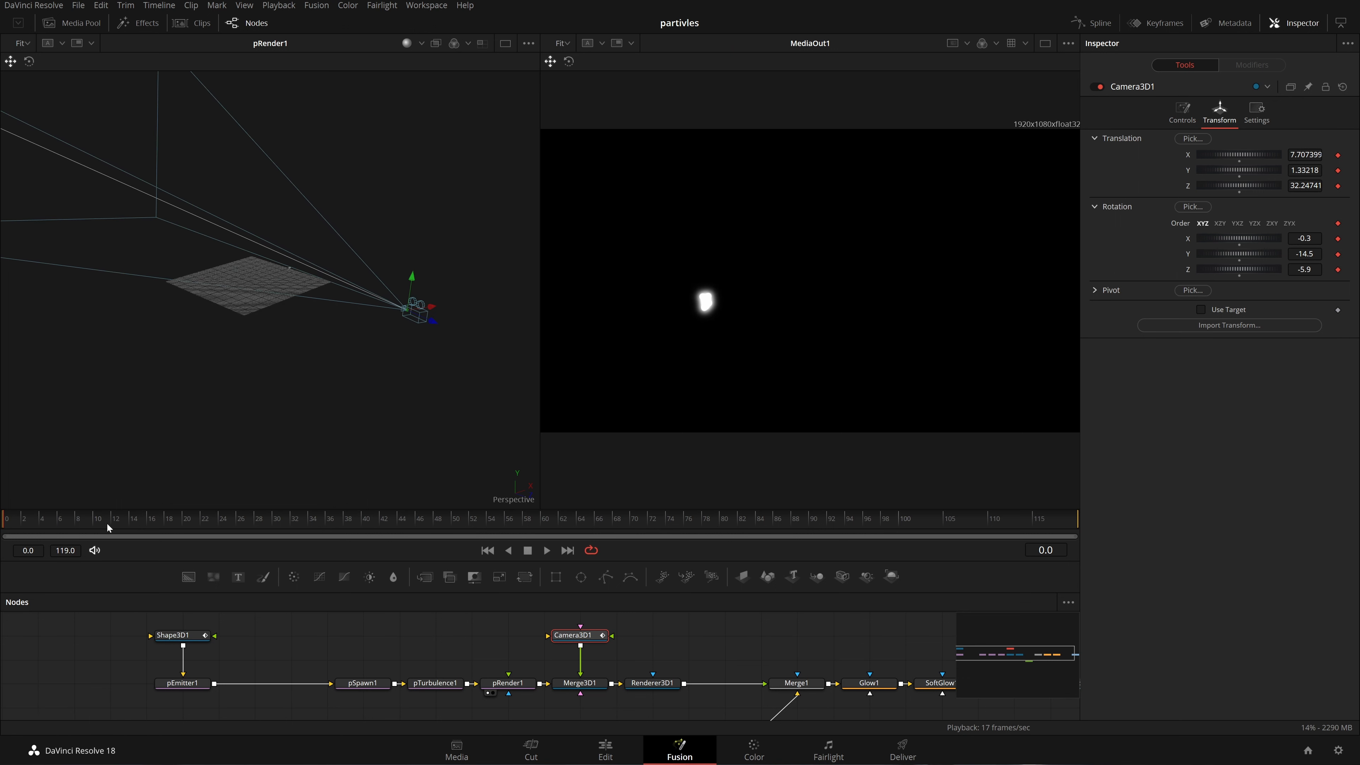
# At frame 50, set Camera3D1's rotation keyframes to X 4.8, Y 16.6, Z 12.9 and save the project
pyautogui.moveTo(106, 523); pyautogui.dragTo(426, 521)
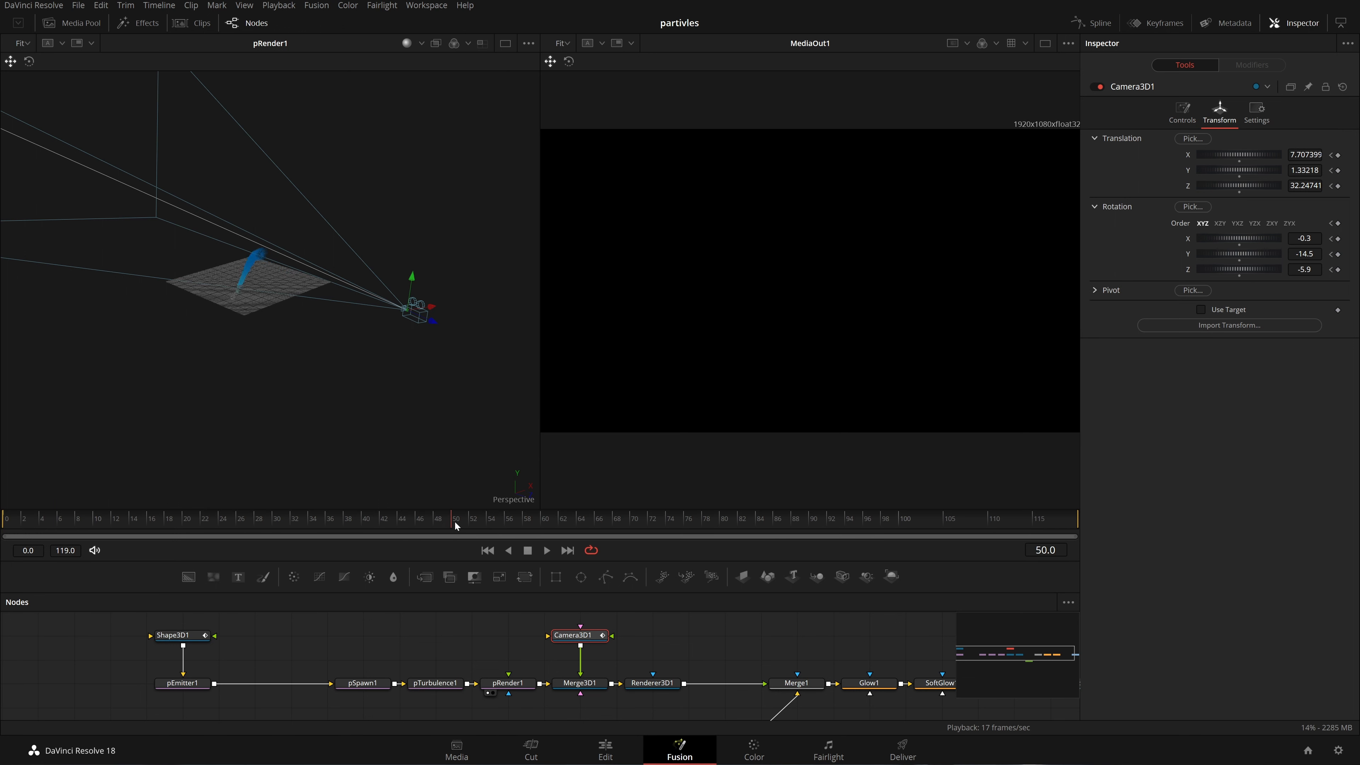
pyautogui.moveTo(1305, 238)
pyautogui.mouseDown()
pyautogui.moveTo(1221, 238)
pyautogui.moveTo(1295, 254)
pyautogui.moveTo(1215, 253)
pyautogui.moveTo(1355, 254)
pyautogui.moveTo(1297, 269)
pyautogui.moveTo(1357, 269)
pyautogui.moveTo(1317, 239)
pyautogui.mouseUp()
pyautogui.click(1238, 245)
pyautogui.hotkey('ctrl', 's')
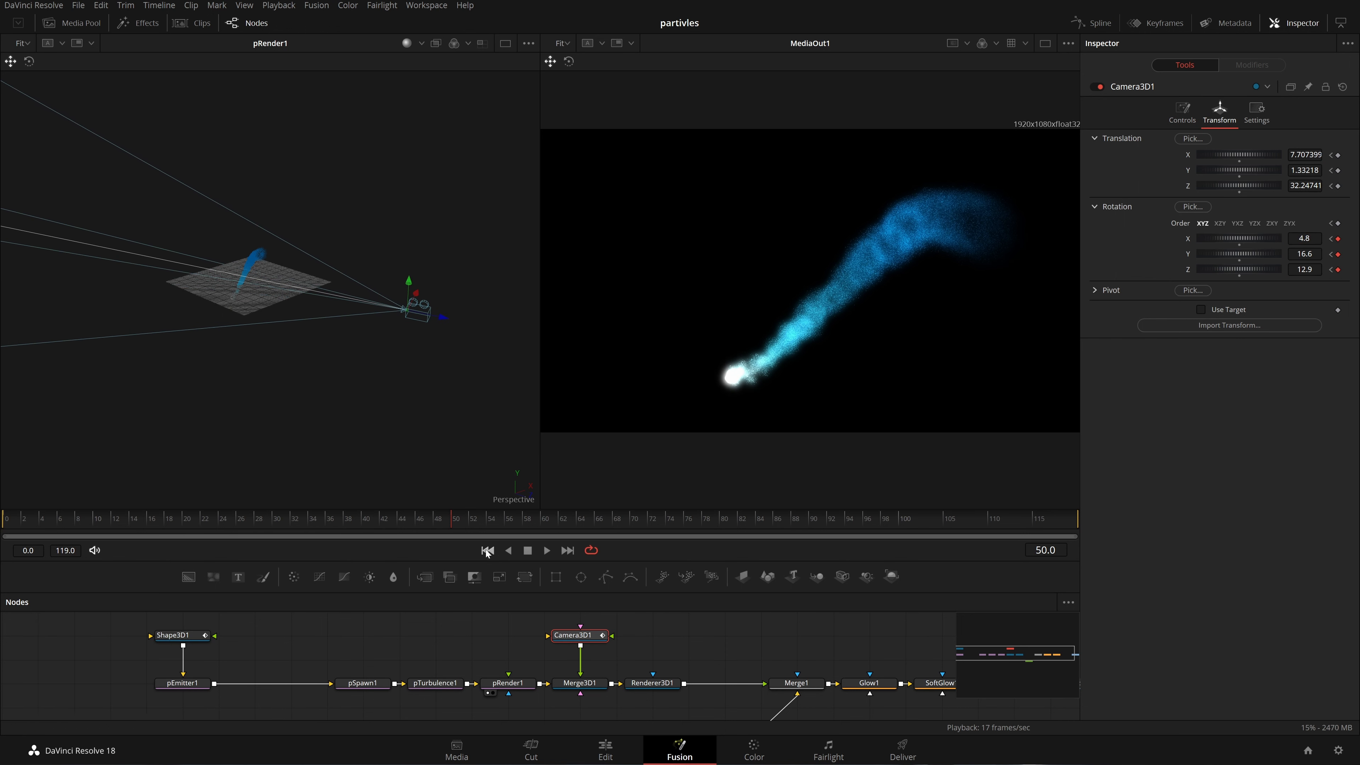
# Play the animated camera move from the first frame
pyautogui.click(488, 550)
pyautogui.press('space')
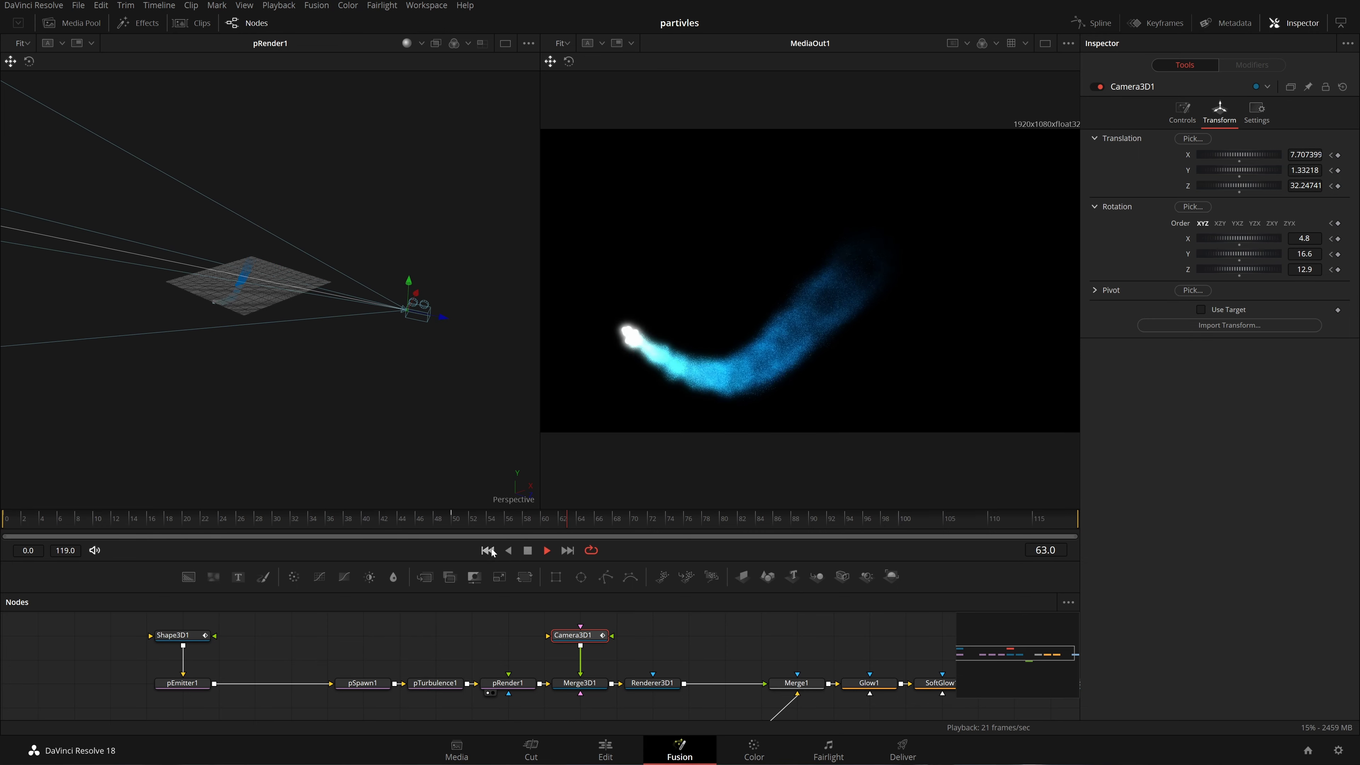
pyautogui.press('space')
# At frame 51, reset Camera3D1's rotation to 0 on all axes and move it to about X -6.63, Y -1.16, Z 15.11
pyautogui.moveTo(492, 527); pyautogui.dragTo(519, 537)
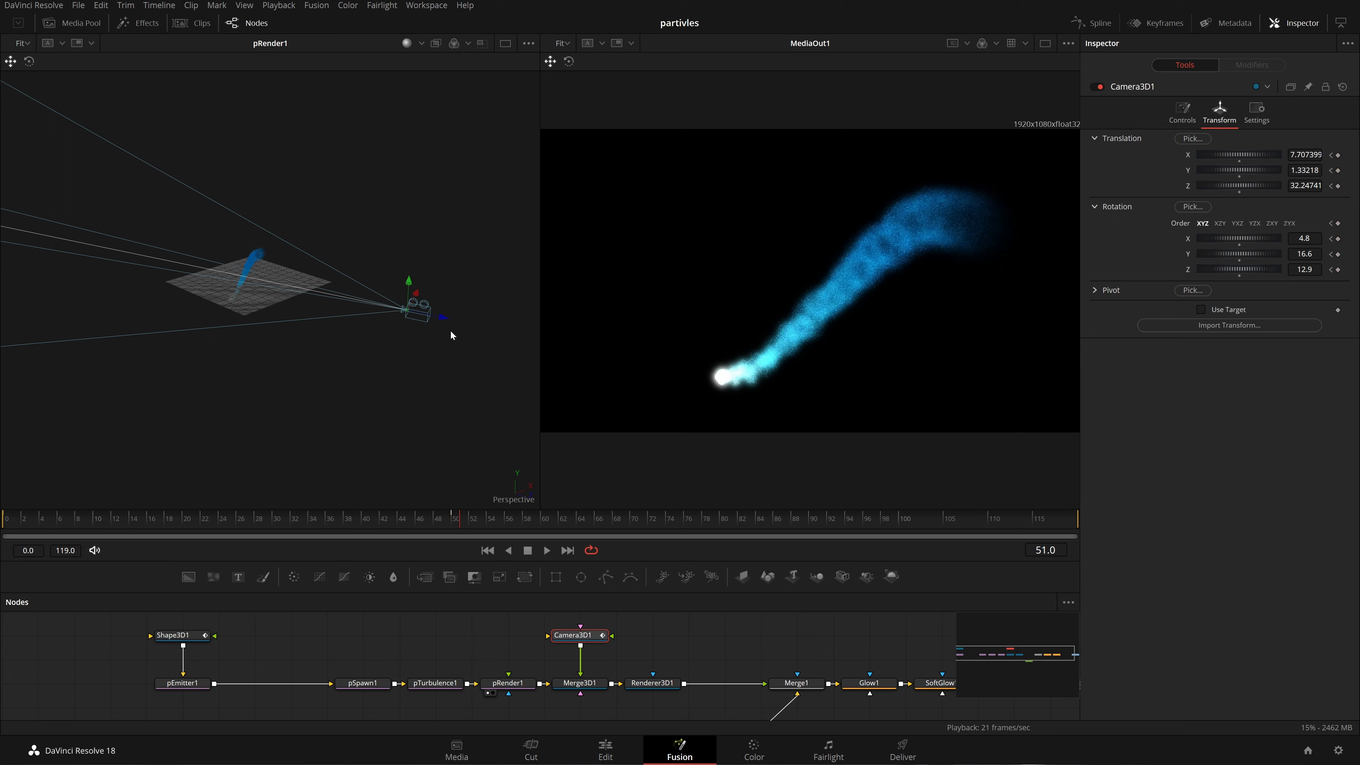
pyautogui.moveTo(440, 319); pyautogui.dragTo(297, 296)
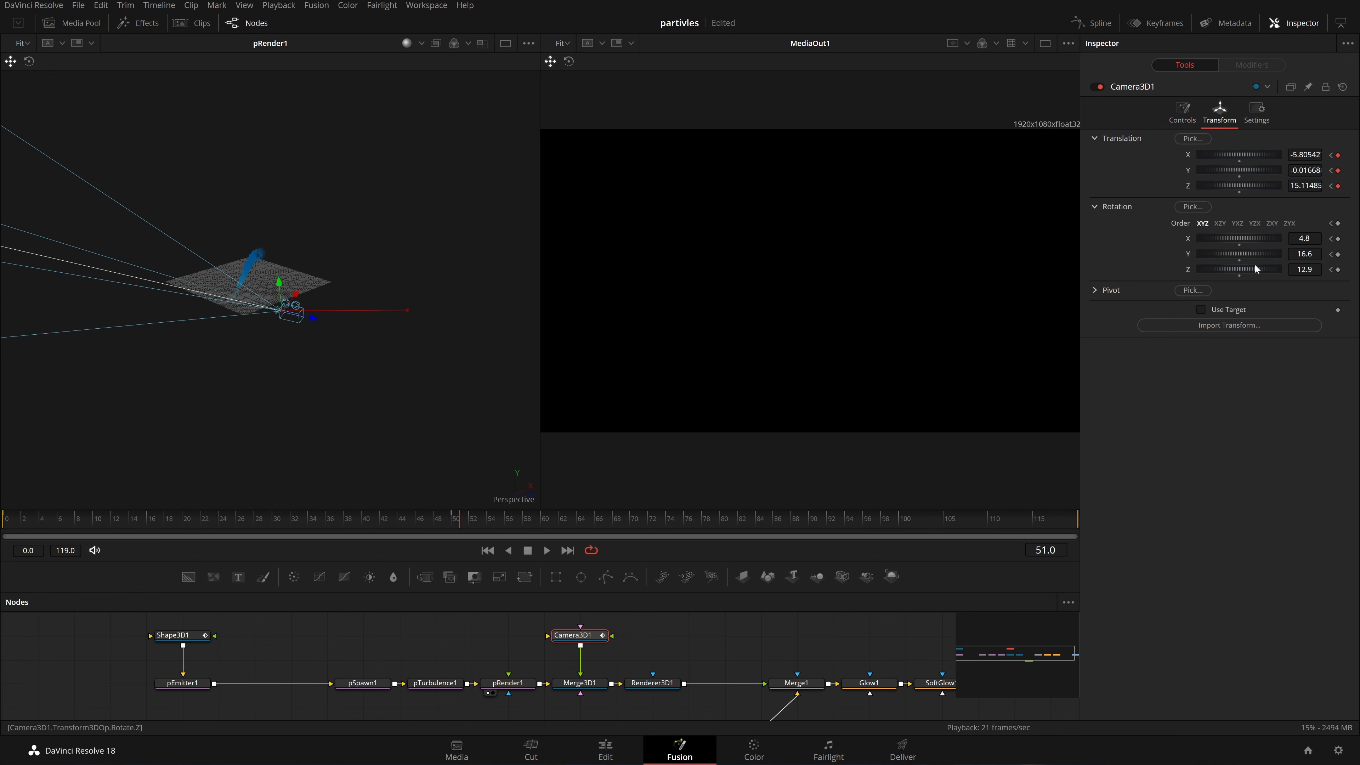
pyautogui.click(1238, 276)
pyautogui.click(1240, 261)
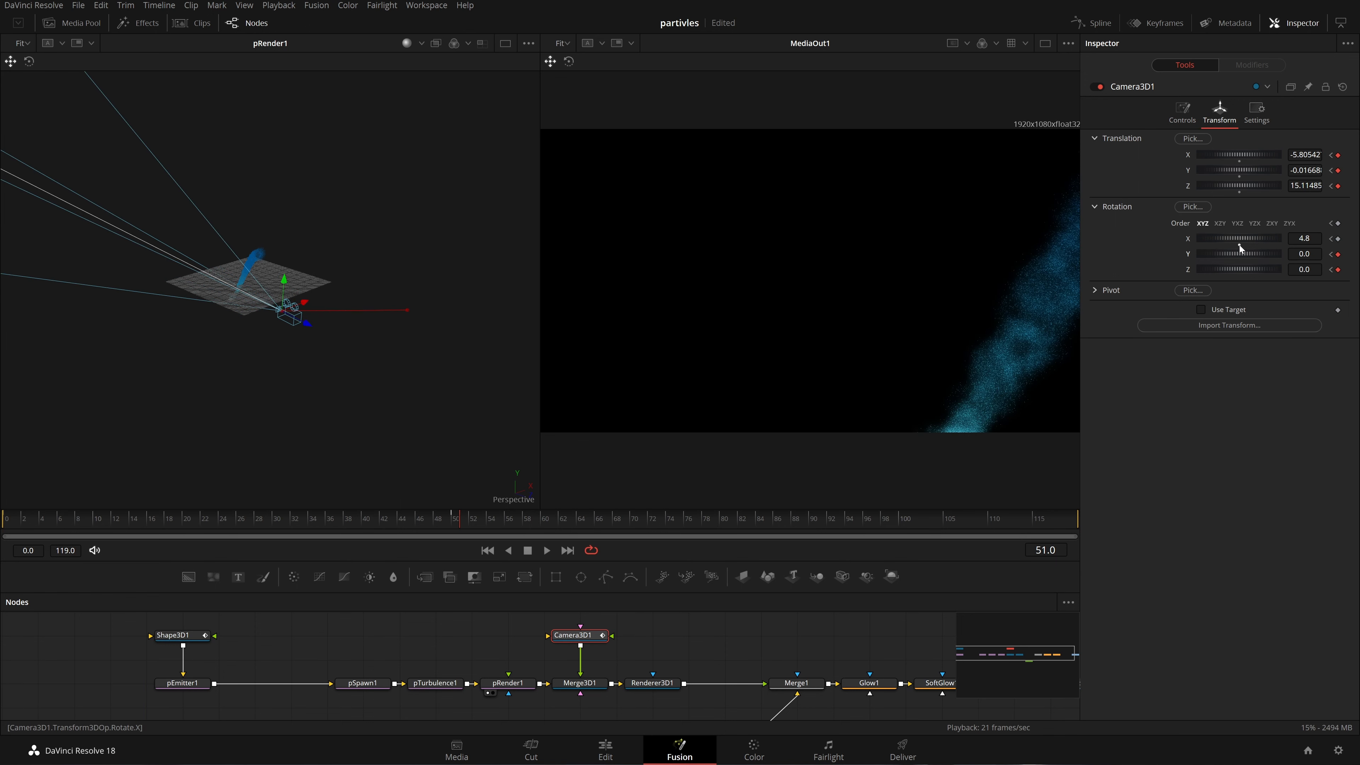
pyautogui.click(1240, 245)
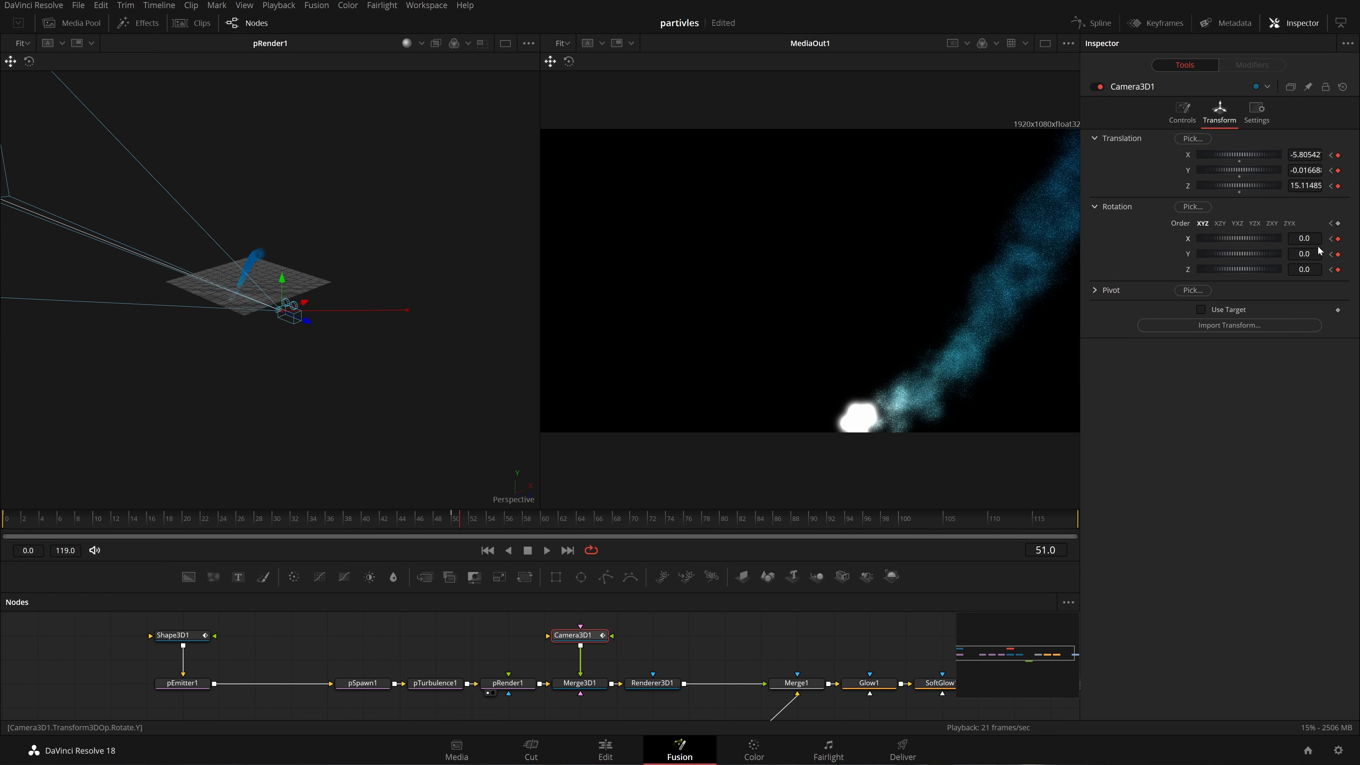
pyautogui.moveTo(282, 279); pyautogui.dragTo(301, 315)
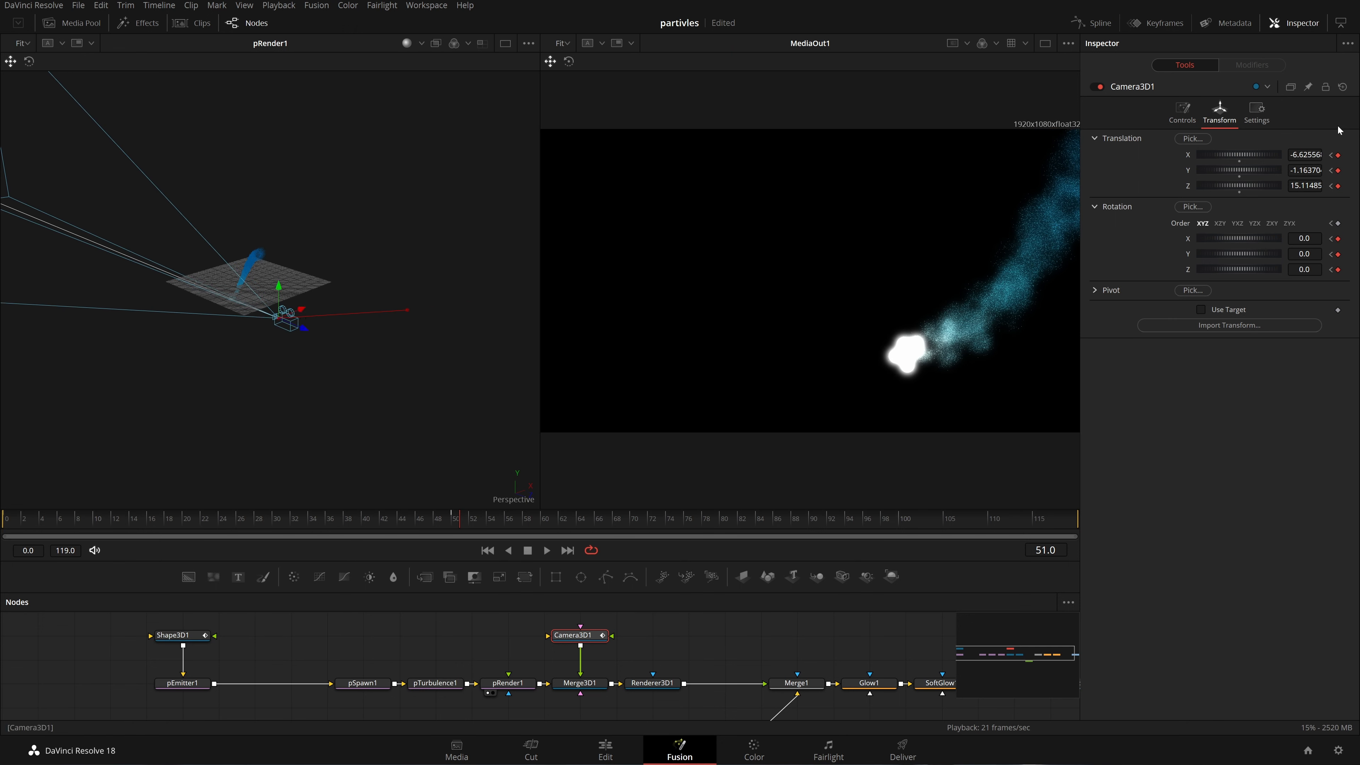
# At frame 51, move Camera3D1 to about X -14.90, Y -1.63, Z 10.14, set its Y rotation to -54.5, and play from the start
pyautogui.moveTo(1310, 254); pyautogui.dragTo(1311, 255)
pyautogui.moveTo(1305, 186); pyautogui.dragTo(1053, 170)
pyautogui.moveTo(1305, 155); pyautogui.dragTo(429, 245)
pyautogui.moveTo(297, 311); pyautogui.dragTo(258, 319)
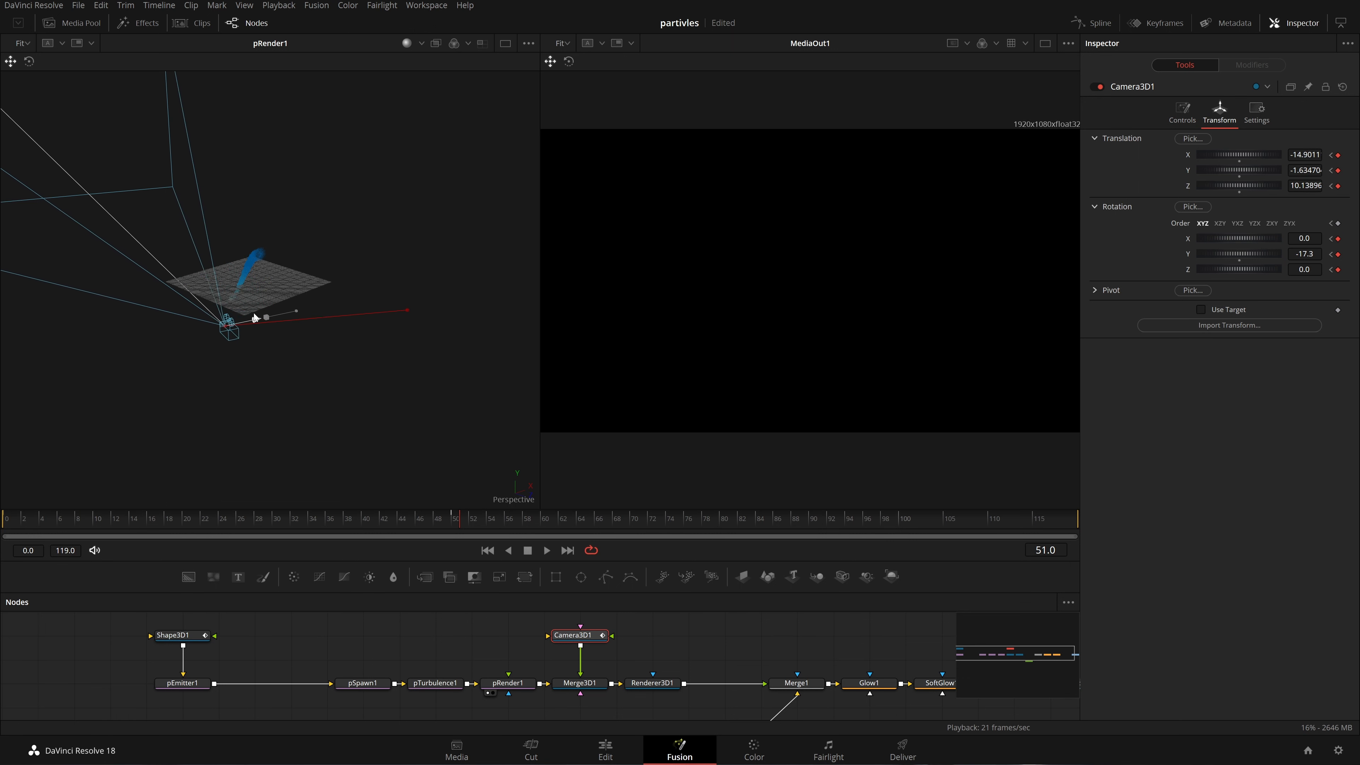
pyautogui.moveTo(1305, 254); pyautogui.dragTo(619, 261)
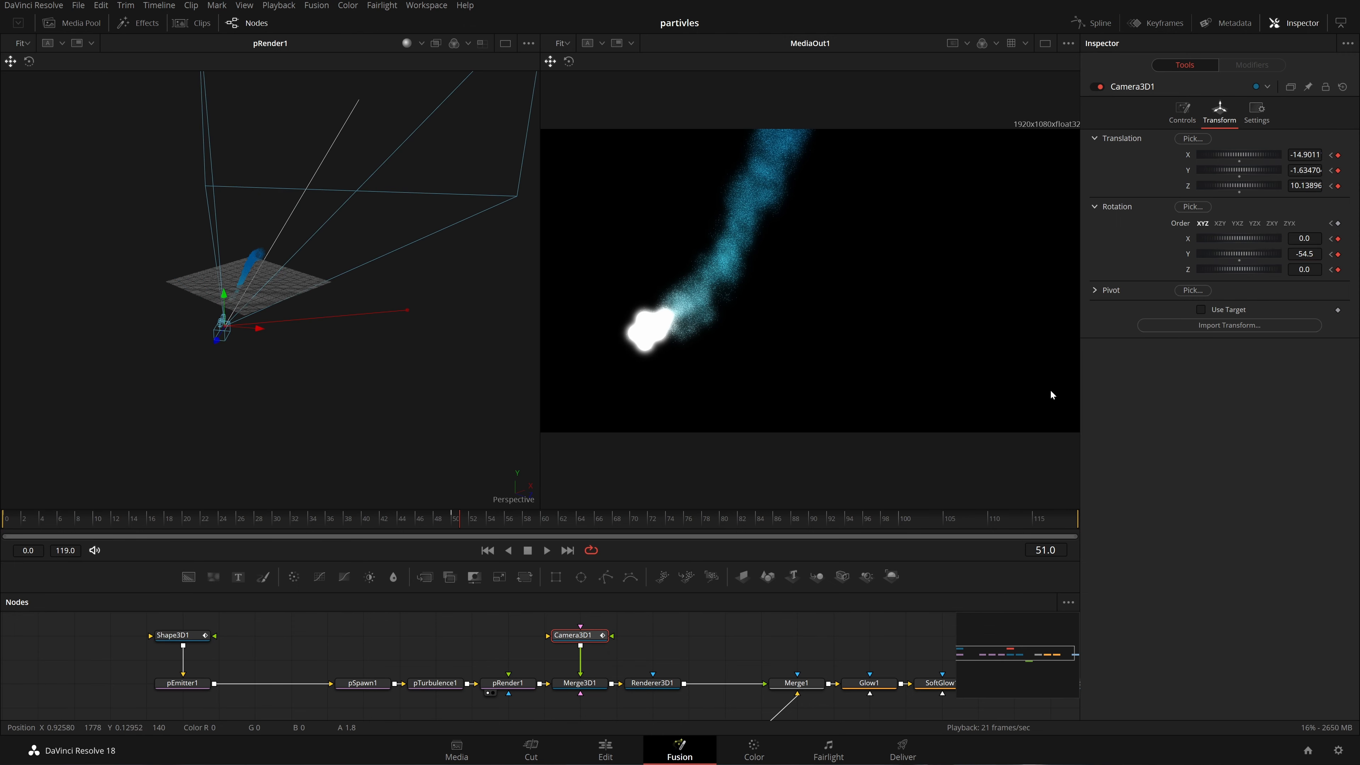
pyautogui.click(1338, 223)
pyautogui.click(488, 550)
pyautogui.press('space')
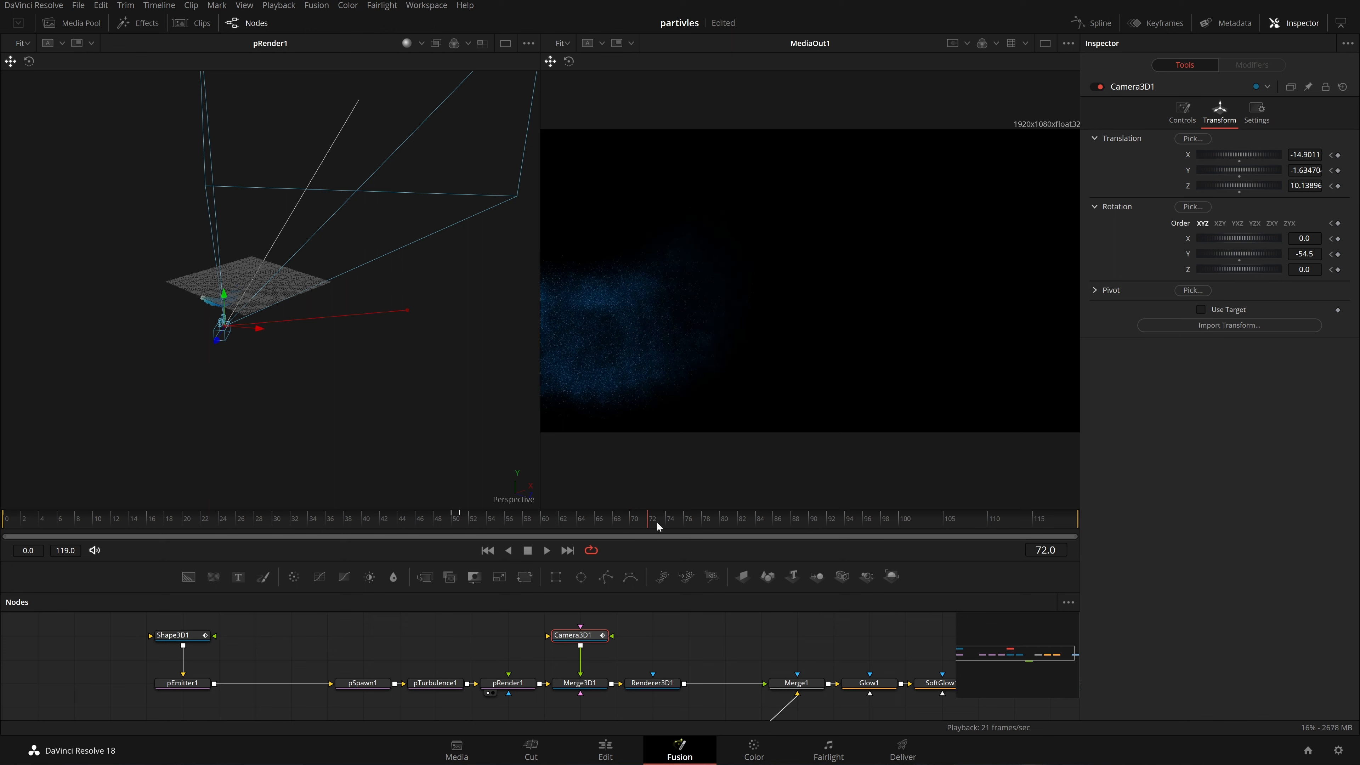
# At frame 72, set Camera3D1's Y rotation to -25.2 and Y translation to about 0.35, and save the project
pyautogui.moveTo(1304, 253); pyautogui.dragTo(1339, 253)
pyautogui.moveTo(1305, 169); pyautogui.dragTo(1344, 169)
pyautogui.hotkey('ctrl', 's')
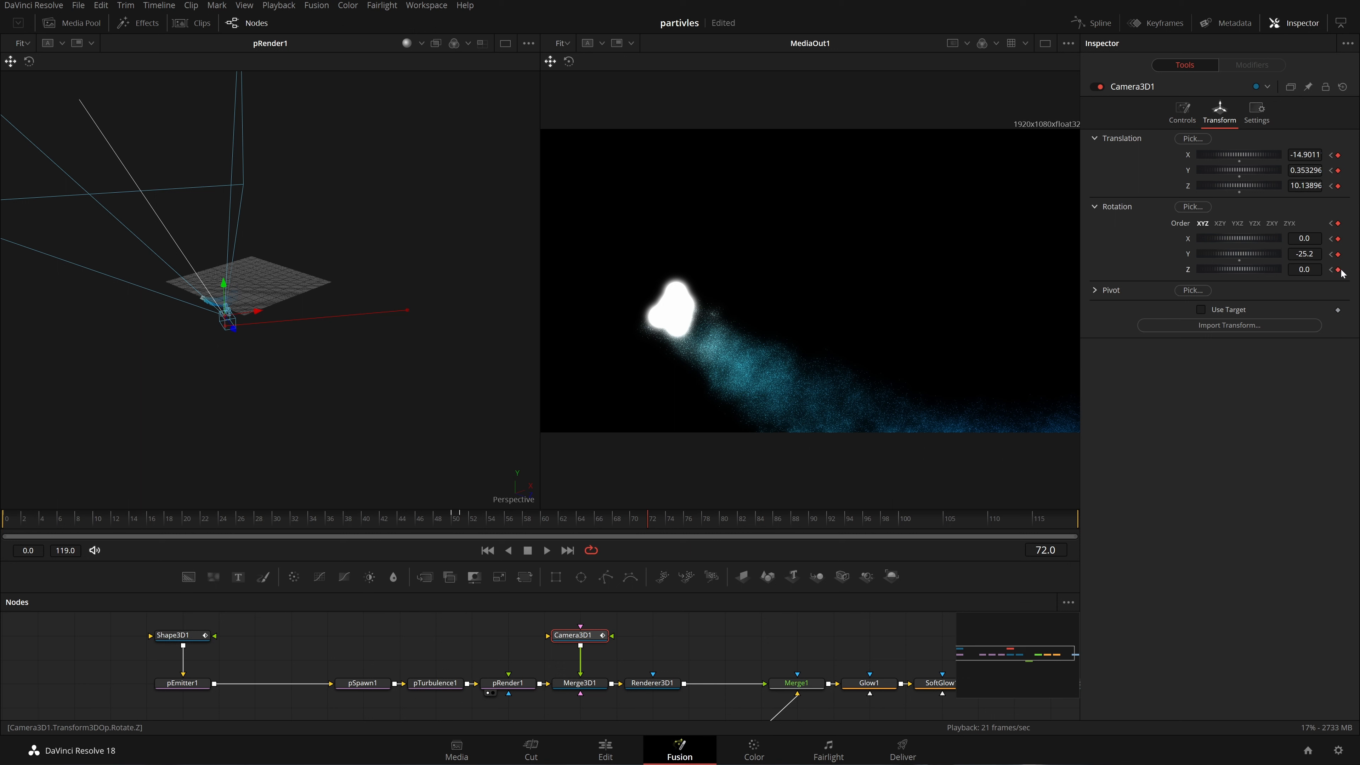
# Play the camera move from the first frame and review the section around frame 72
pyautogui.click(486, 550)
pyautogui.press('space')
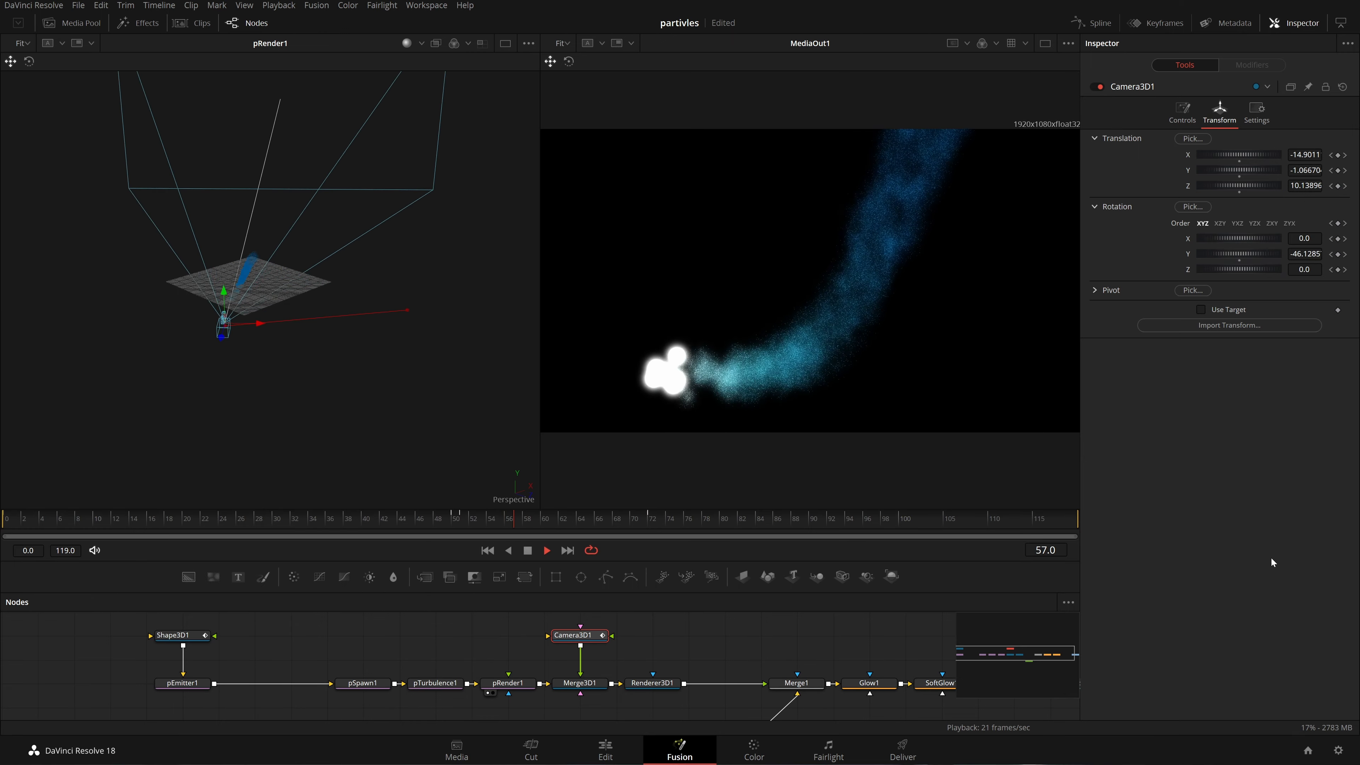
pyautogui.press('space')
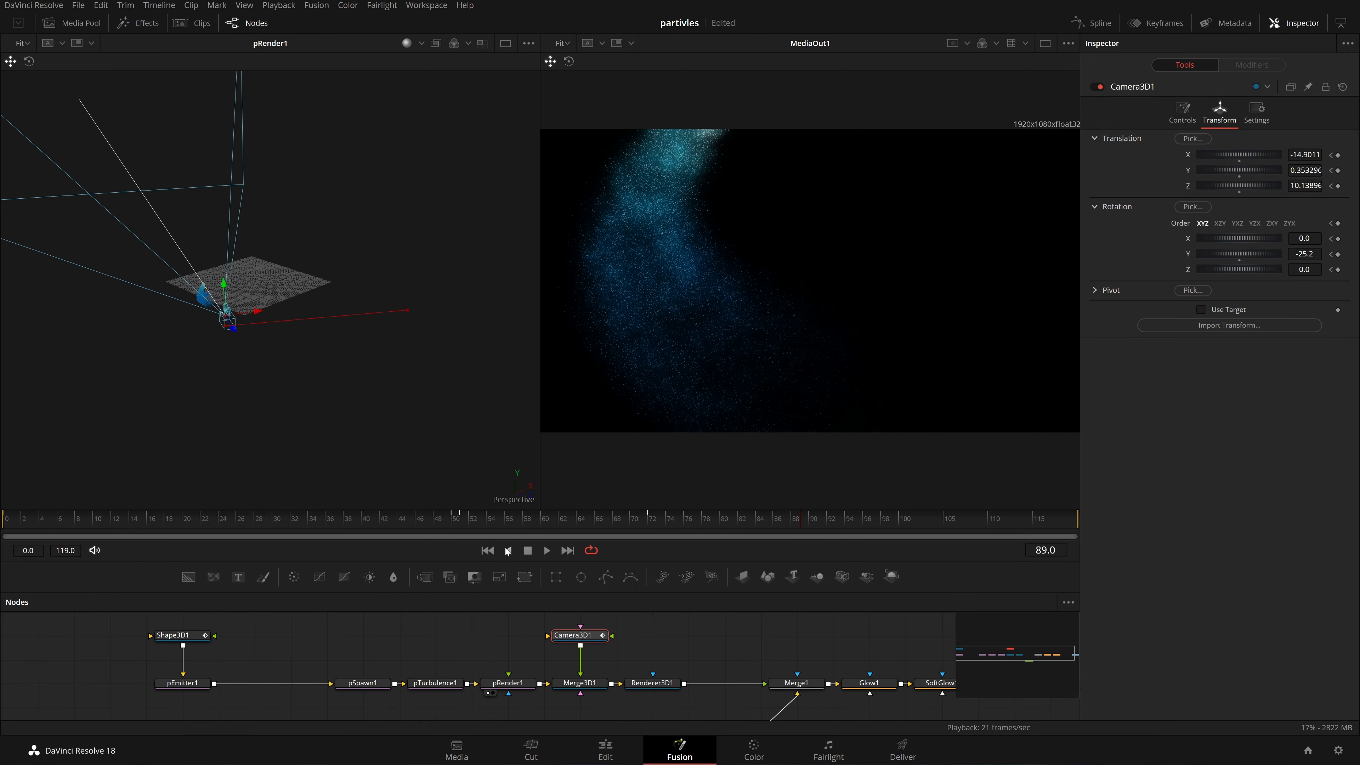
pyautogui.moveTo(550, 517); pyautogui.dragTo(643, 524)
pyautogui.press('space')
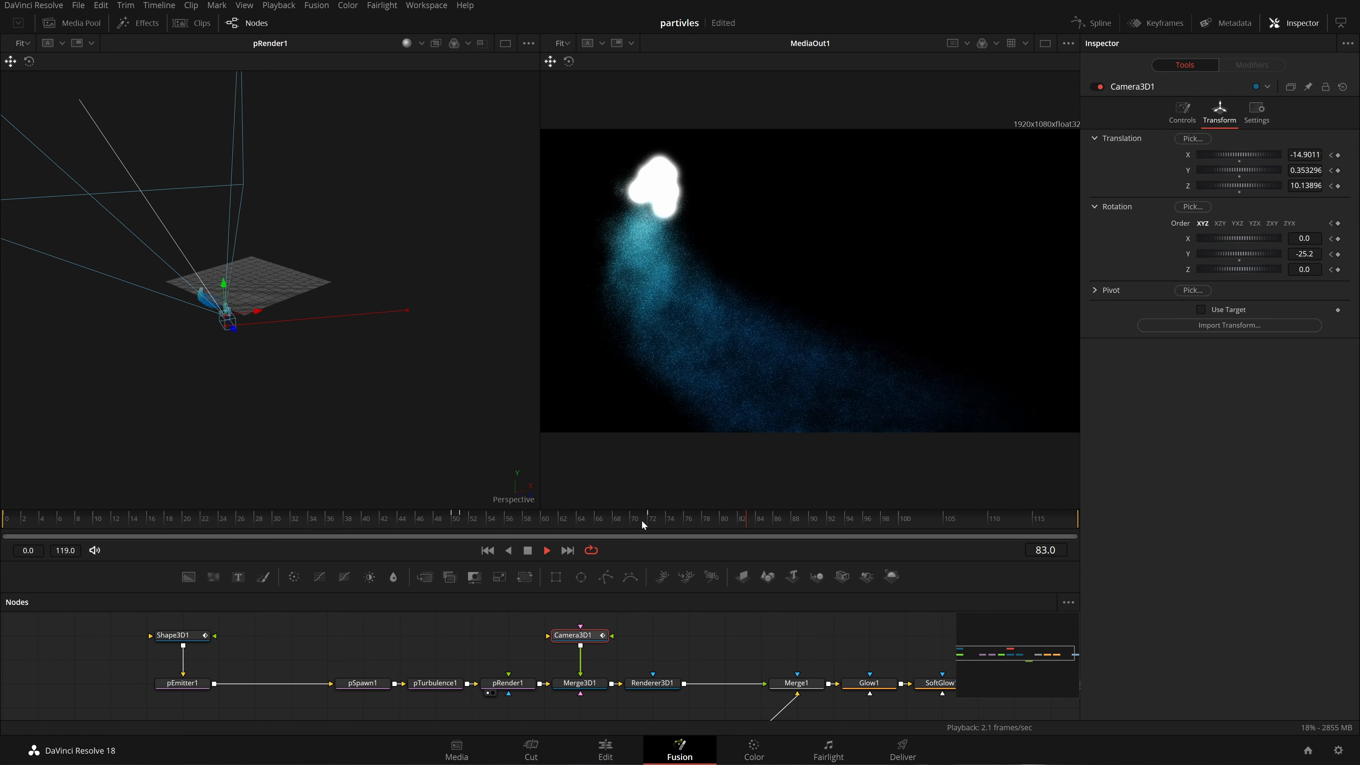
pyautogui.click(659, 519)
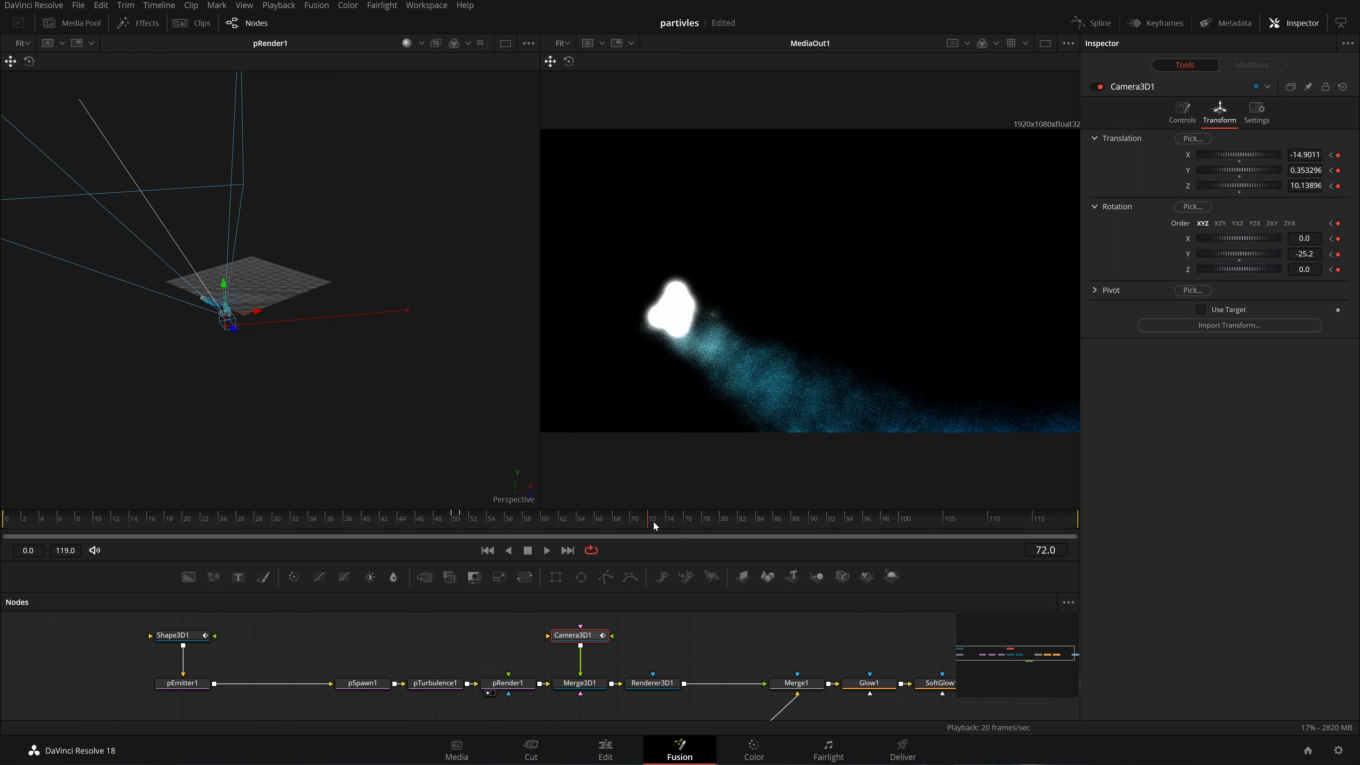
# At frame 96, set Camera3D1's translation to about Y 2.38 and Z 14.71, and its Y rotation to -13.9
pyautogui.moveTo(654, 526); pyautogui.dragTo(876, 527)
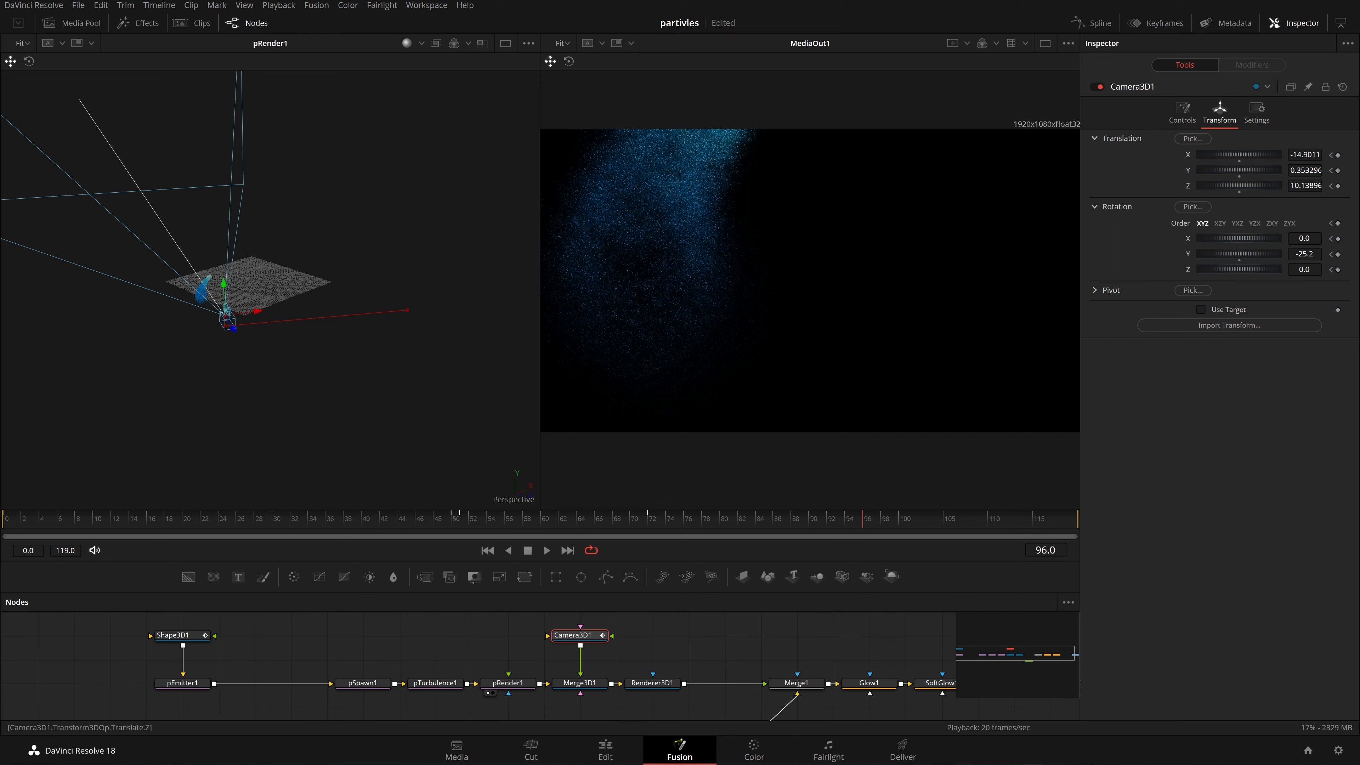
pyautogui.moveTo(1304, 185); pyautogui.dragTo(1352, 170)
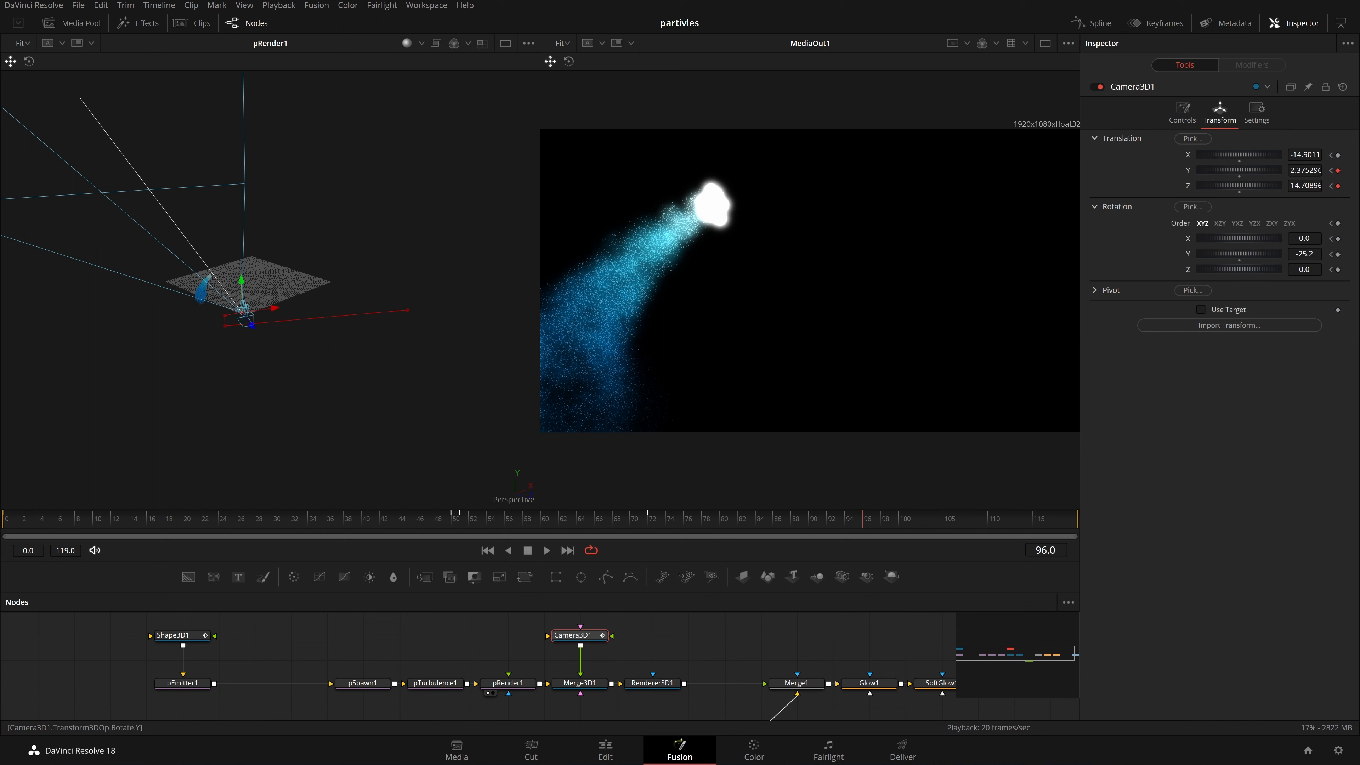
pyautogui.moveTo(1304, 254); pyautogui.dragTo(1333, 254)
# Play the whole camera animation from the first frame
pyautogui.click(488, 550)
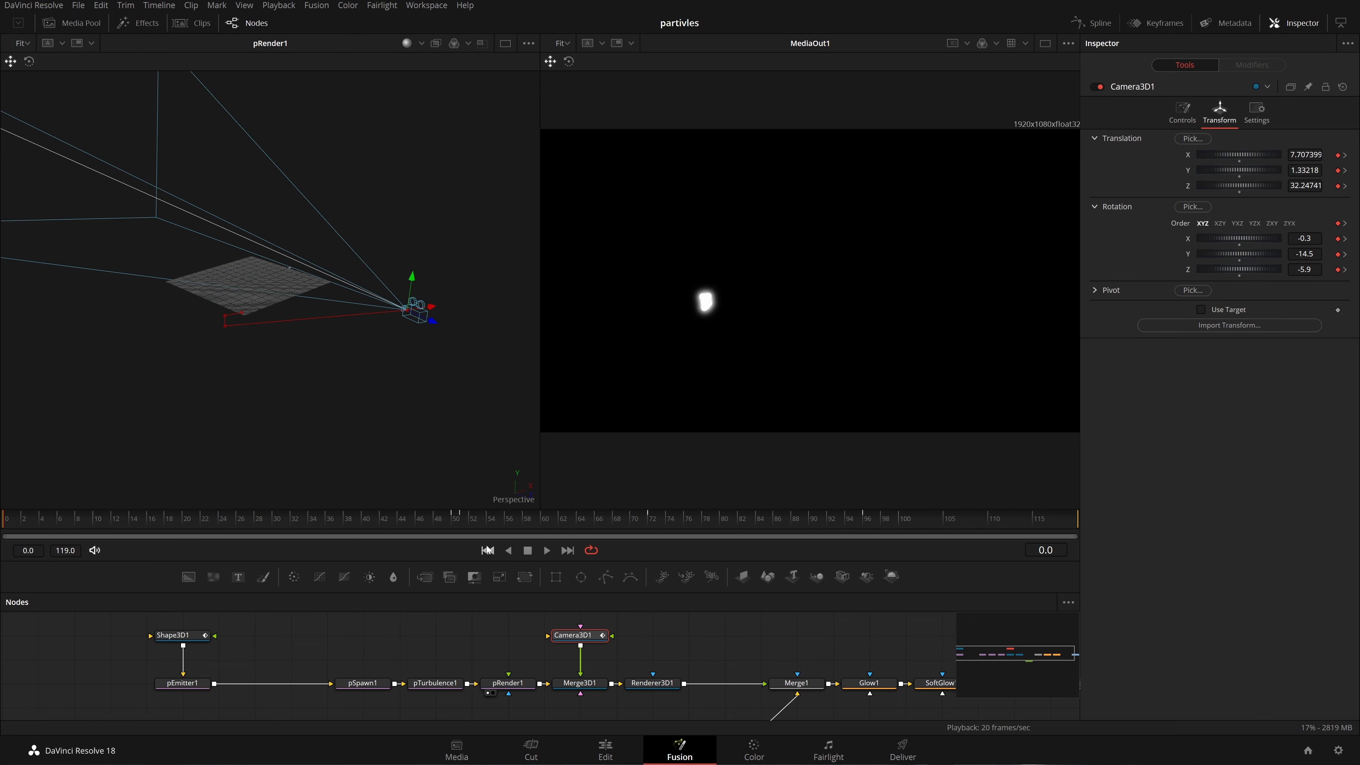
pyautogui.press('space')
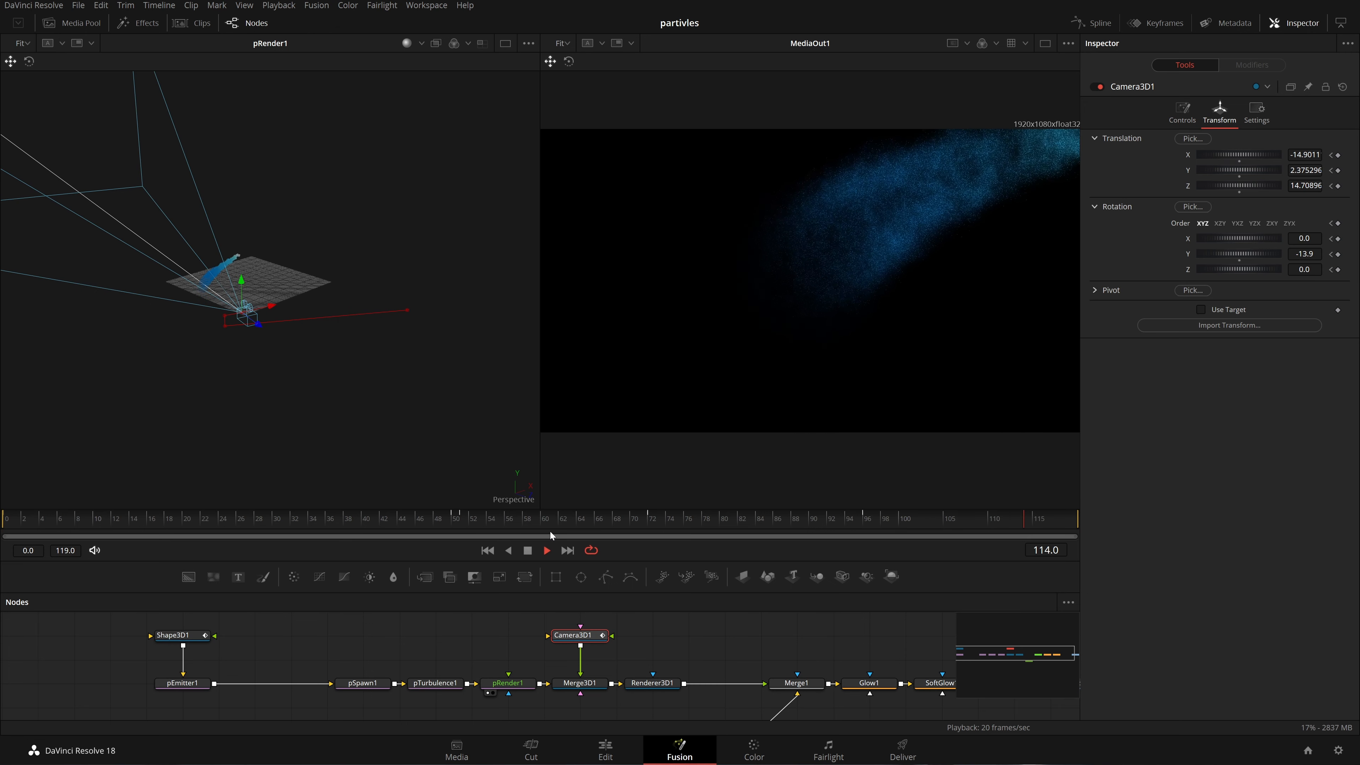
pyautogui.press('space')
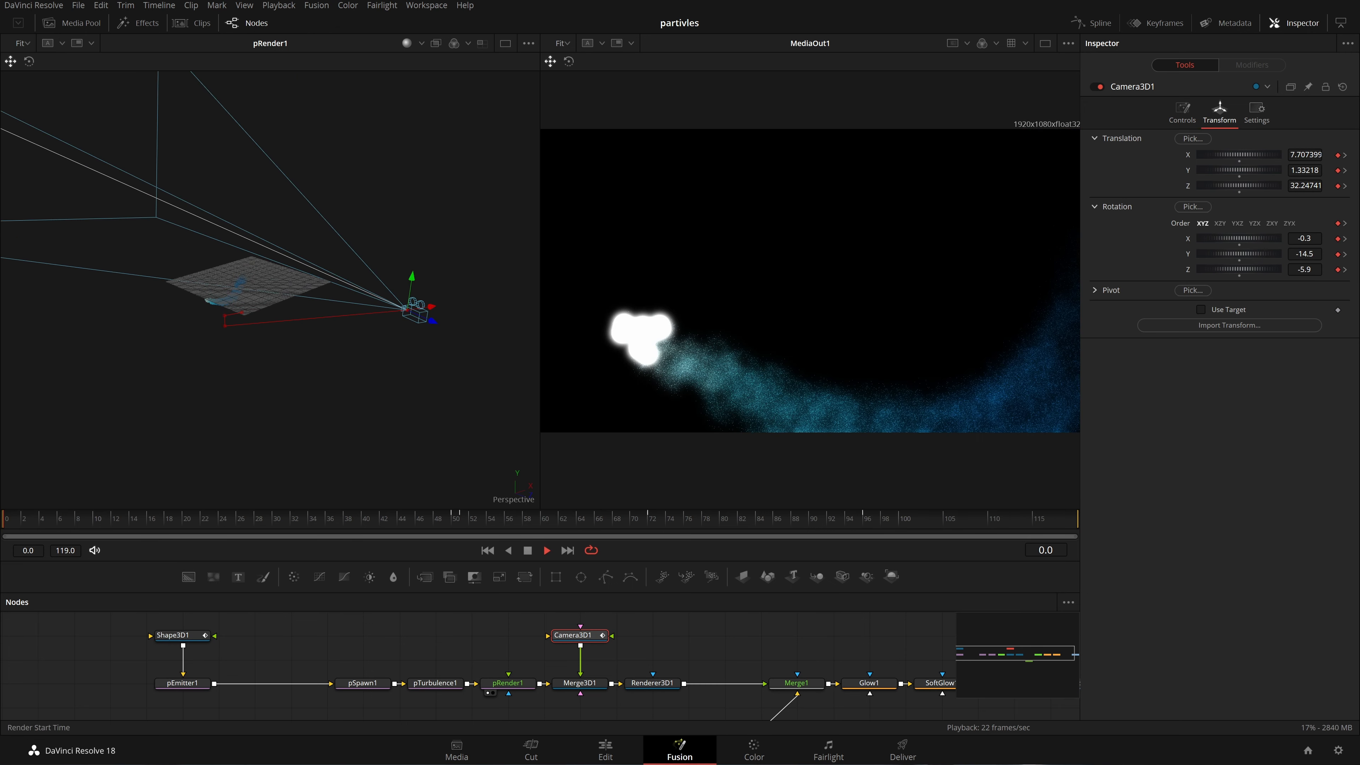
# Set Glow1's blend to 0.1 and play the particle trail from the first frame
pyautogui.click(869, 683)
pyautogui.moveTo(790, 627); pyautogui.dragTo(765, 627)
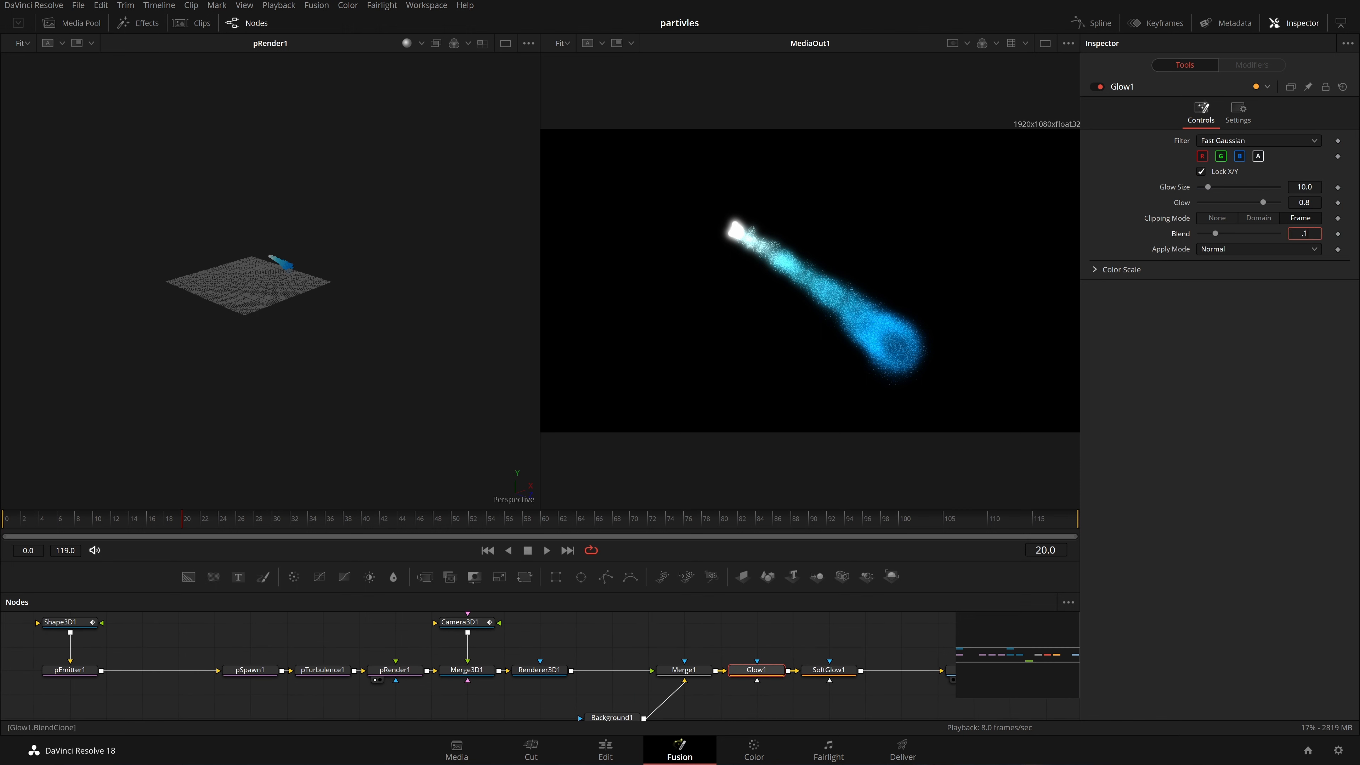
pyautogui.press('Tab')
pyautogui.click(804, 671)
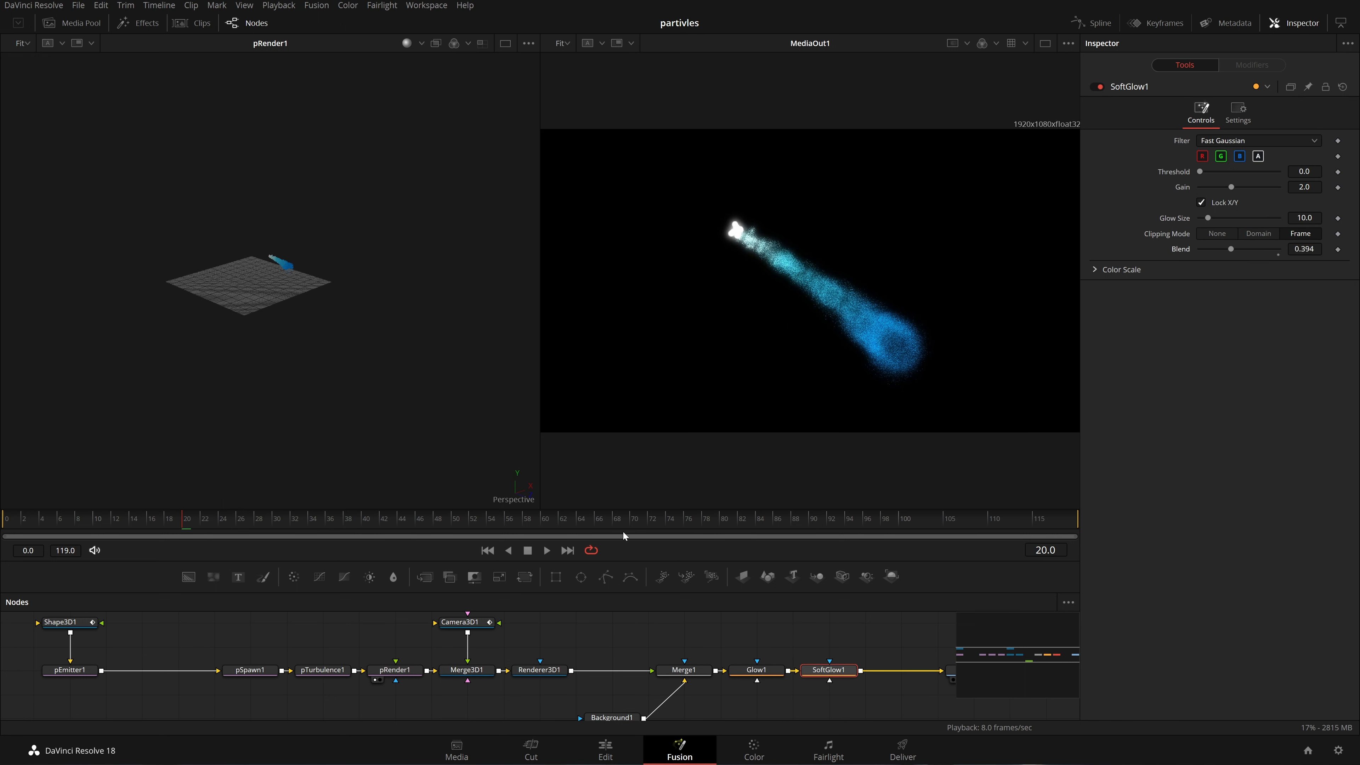
pyautogui.click(488, 551)
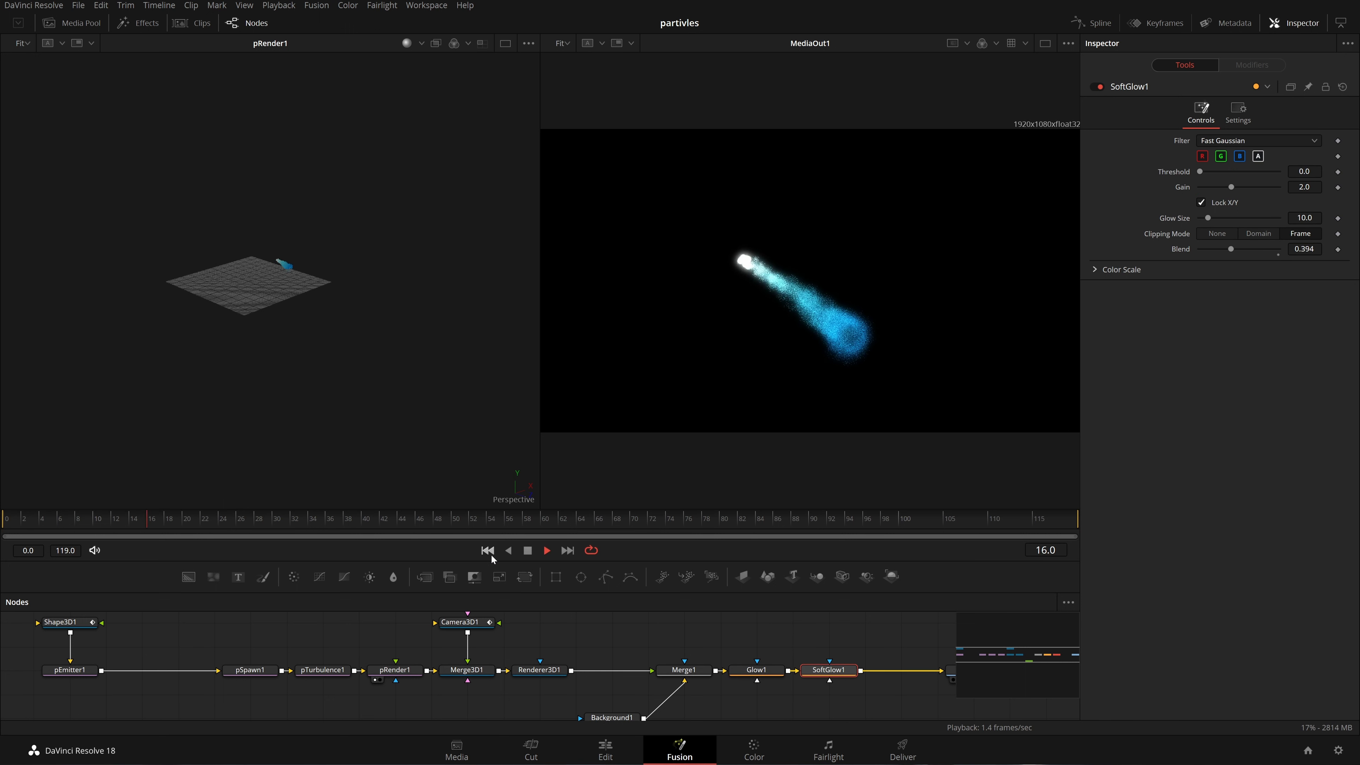
pyautogui.press('space')
# Try radii of 0.5 and 1 on the Shape3D1 emitter sphere, keeping 50 base subdivisions, and play the result
pyautogui.moveTo(84, 650); pyautogui.dragTo(163, 651)
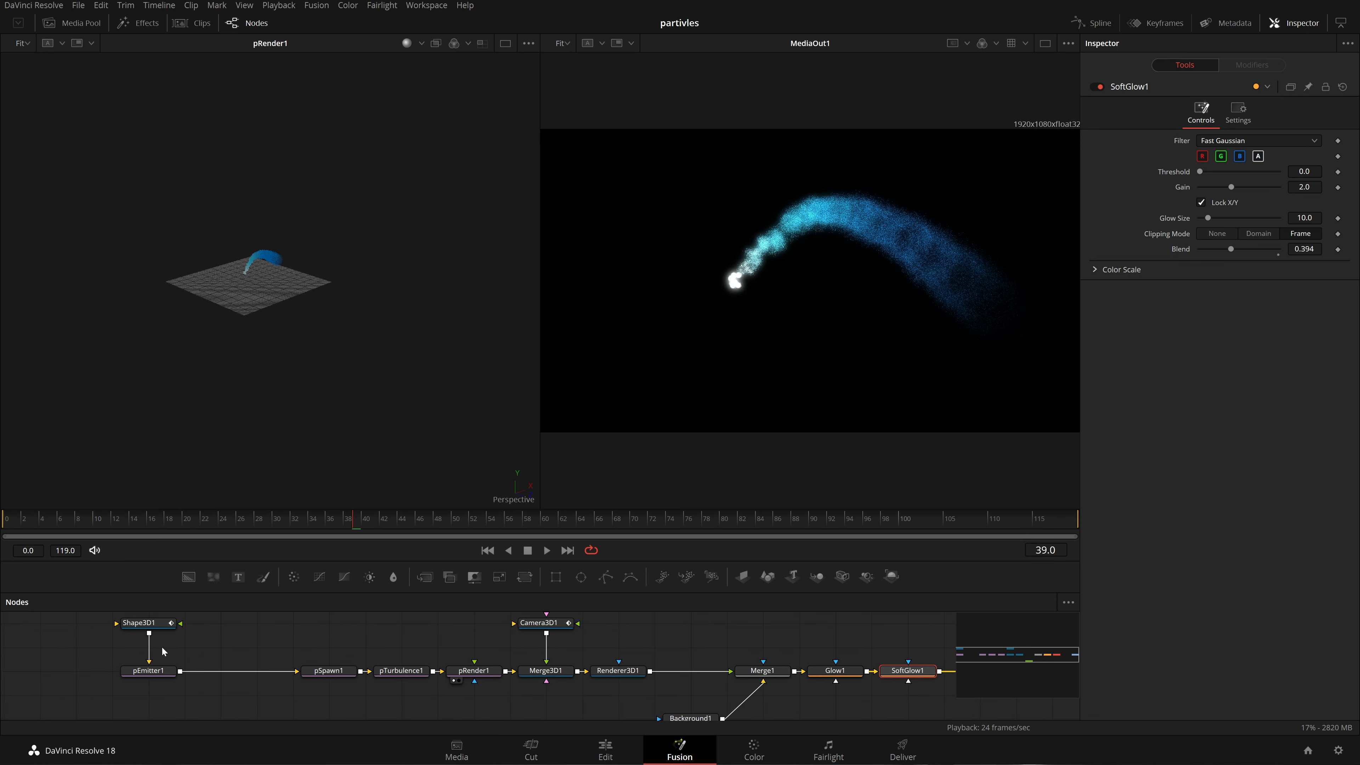
pyautogui.click(166, 626)
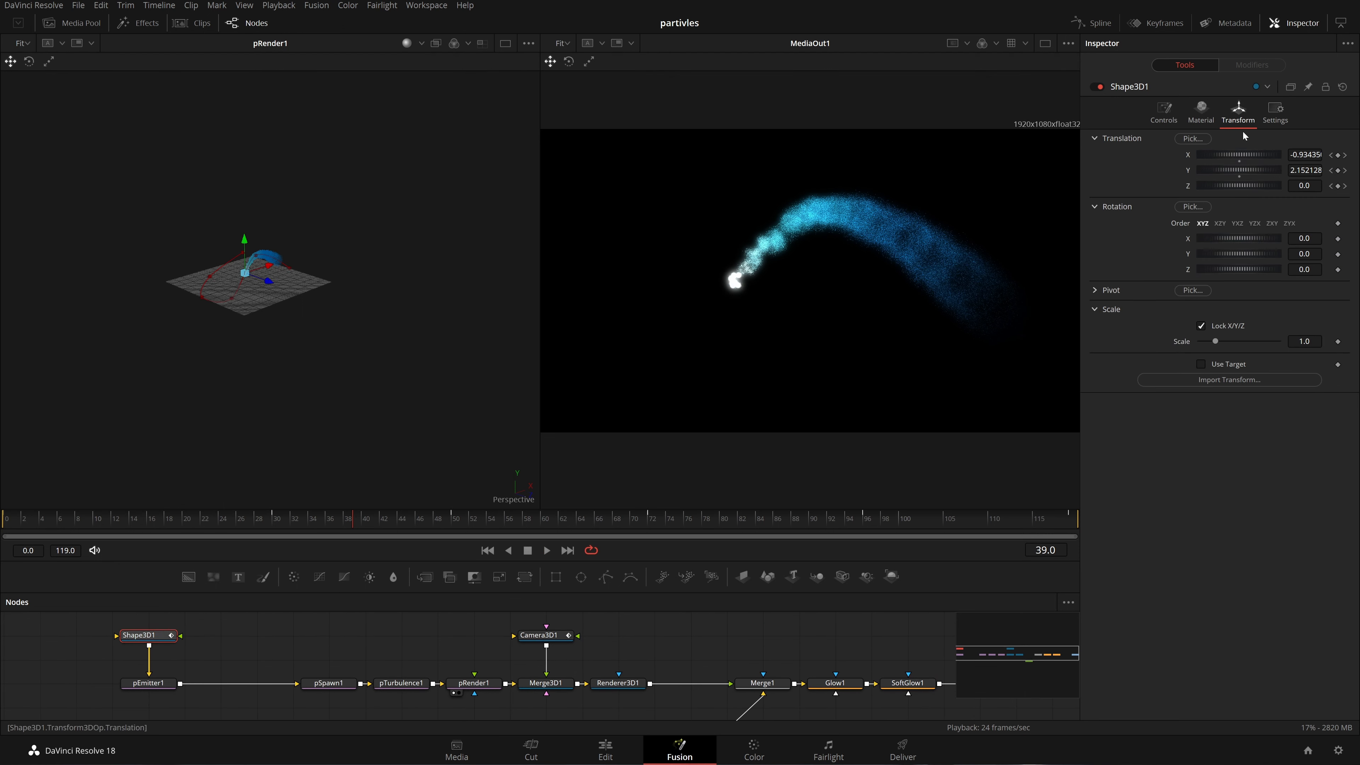
pyautogui.click(1164, 116)
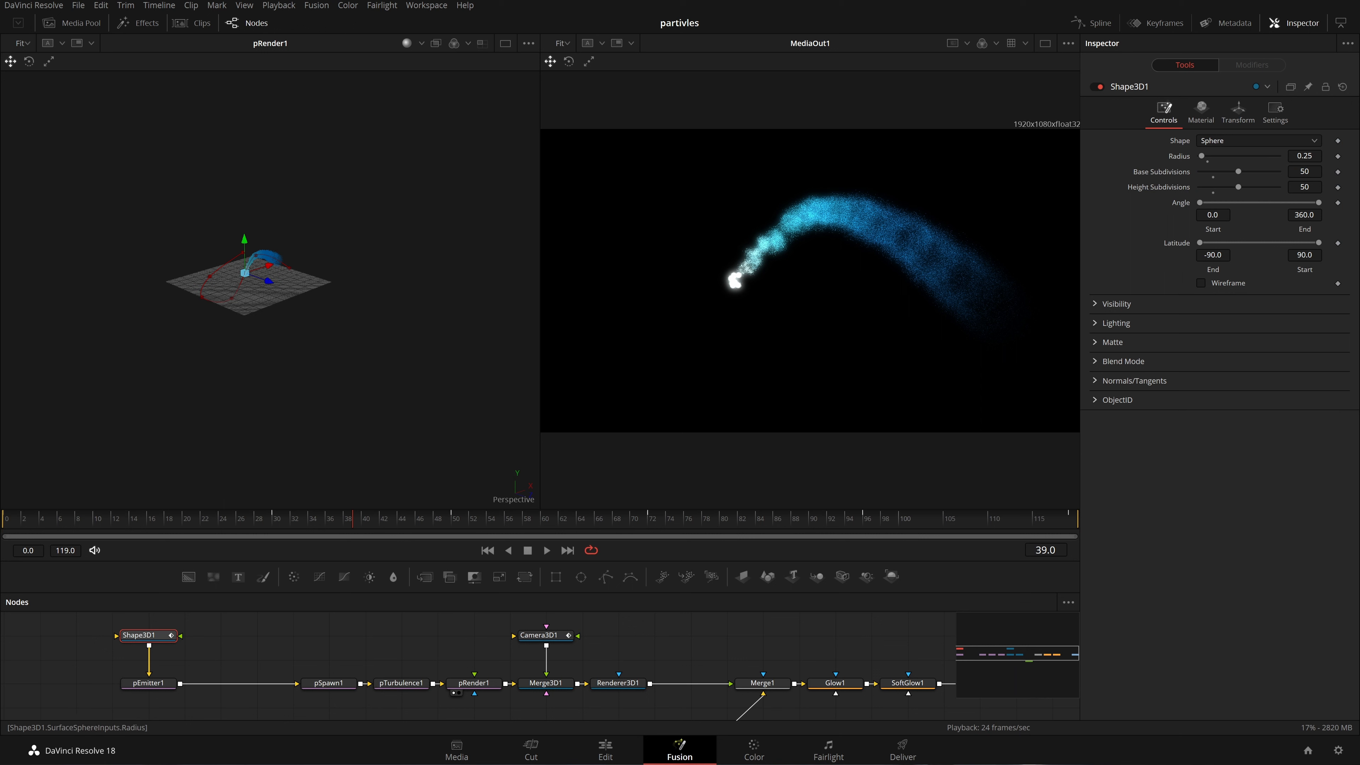
pyautogui.click(1307, 156)
pyautogui.write('0.5')
pyautogui.press('Tab')
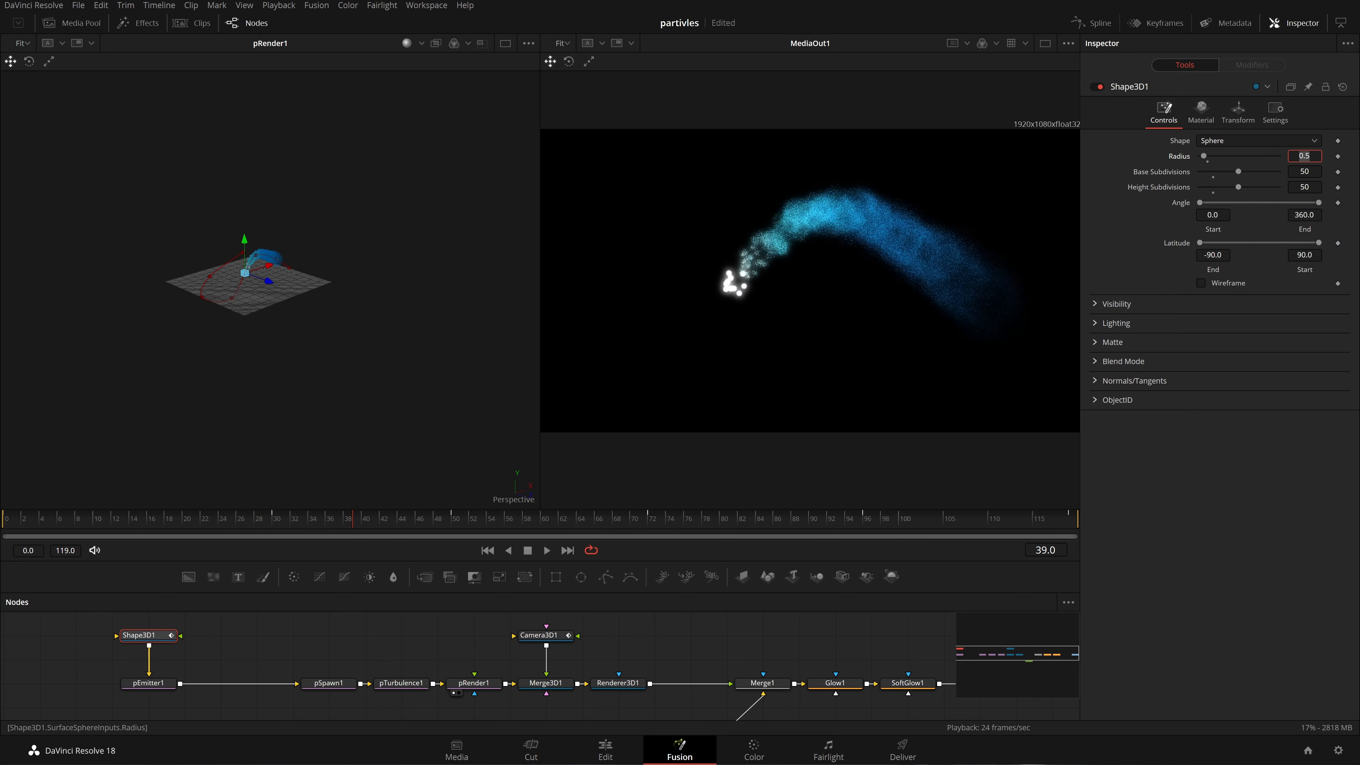
pyautogui.write('1')
pyautogui.press('Tab')
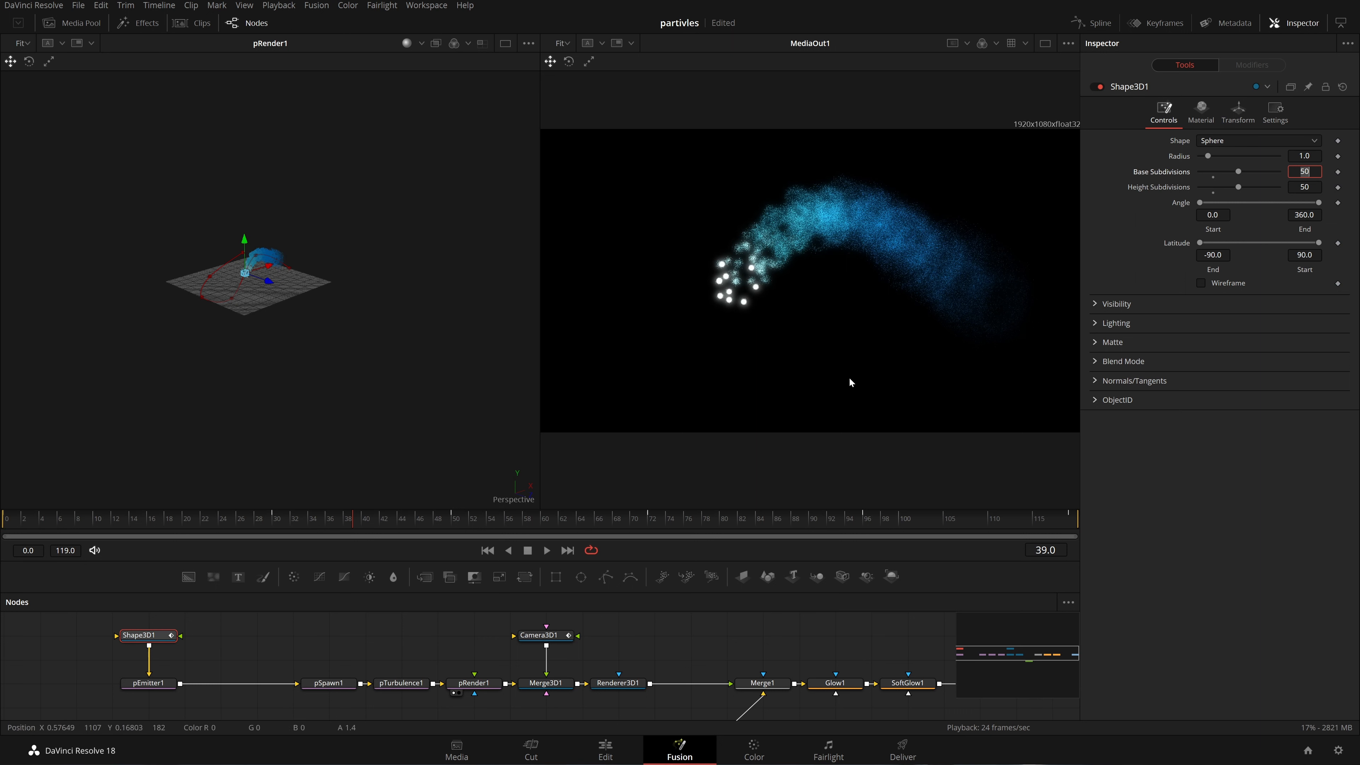
pyautogui.press('BackSpace')
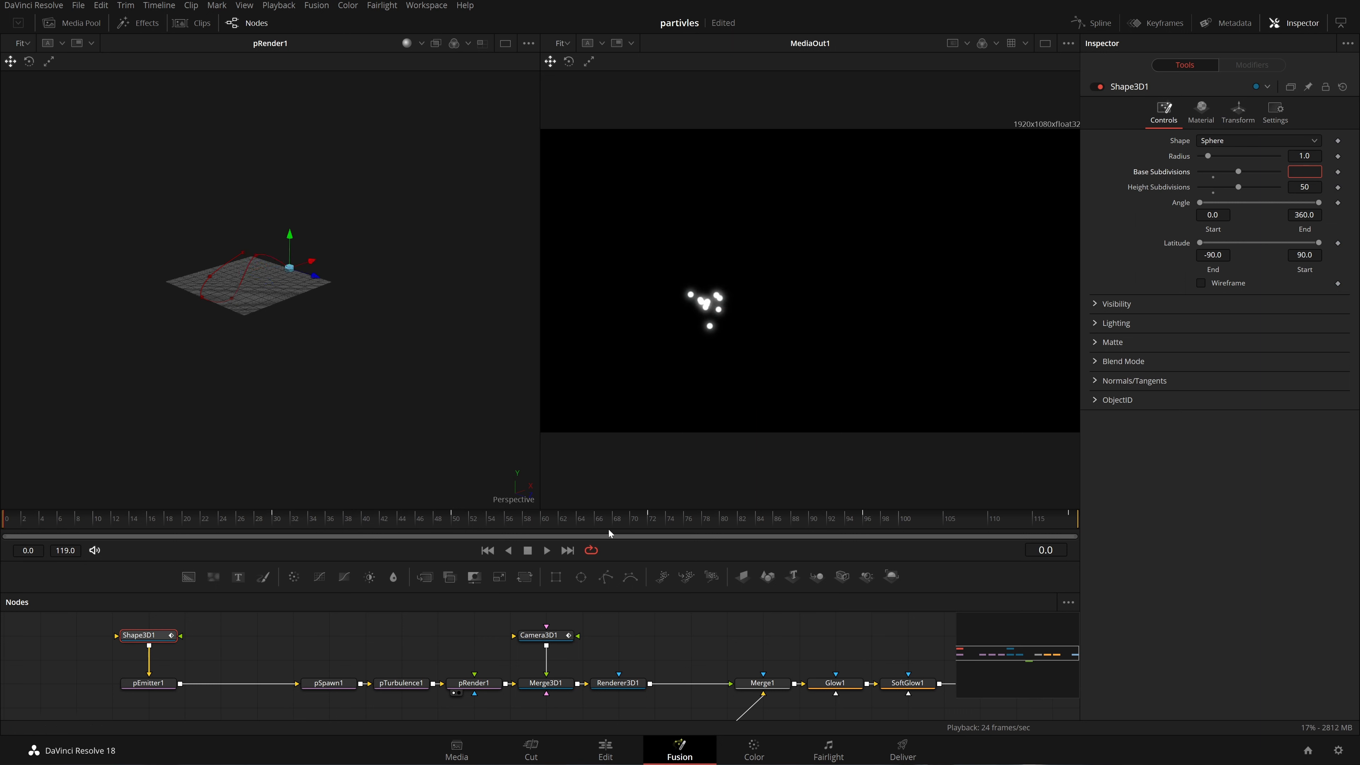
pyautogui.write('50')
pyautogui.press('Return')
pyautogui.press('space')
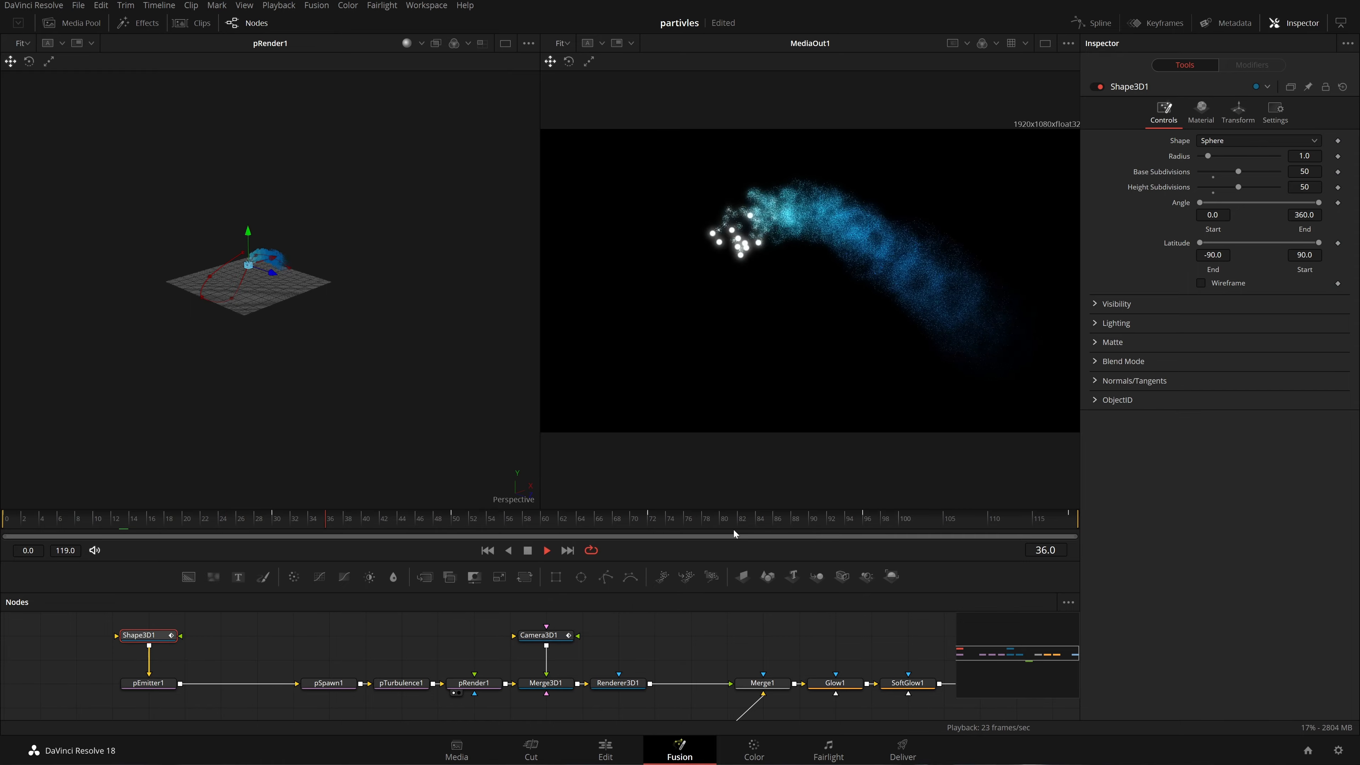
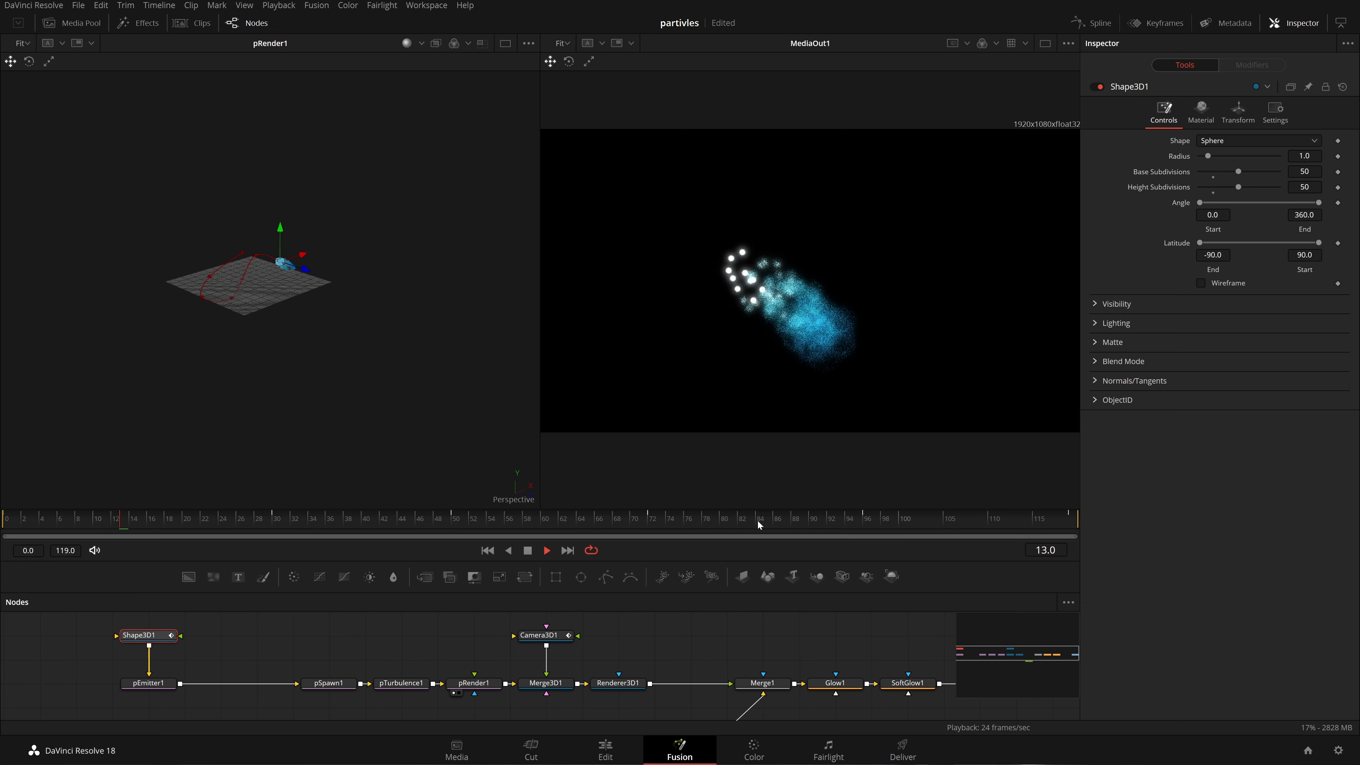
# Try a radius of 0.5 on the Shape3D1 sphere and play the trail from the first frame
pyautogui.press('space')
pyautogui.click(1305, 156)
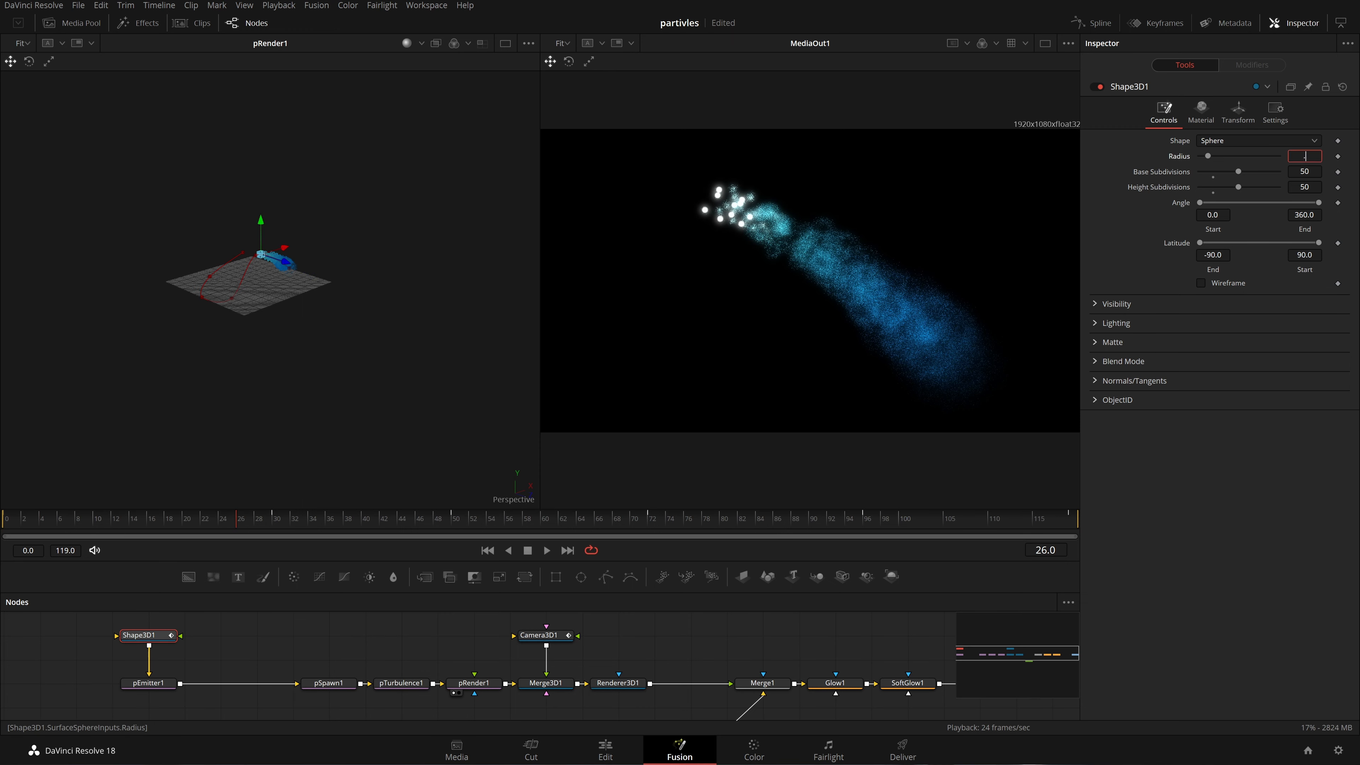
pyautogui.write('0.5')
pyautogui.press('Return')
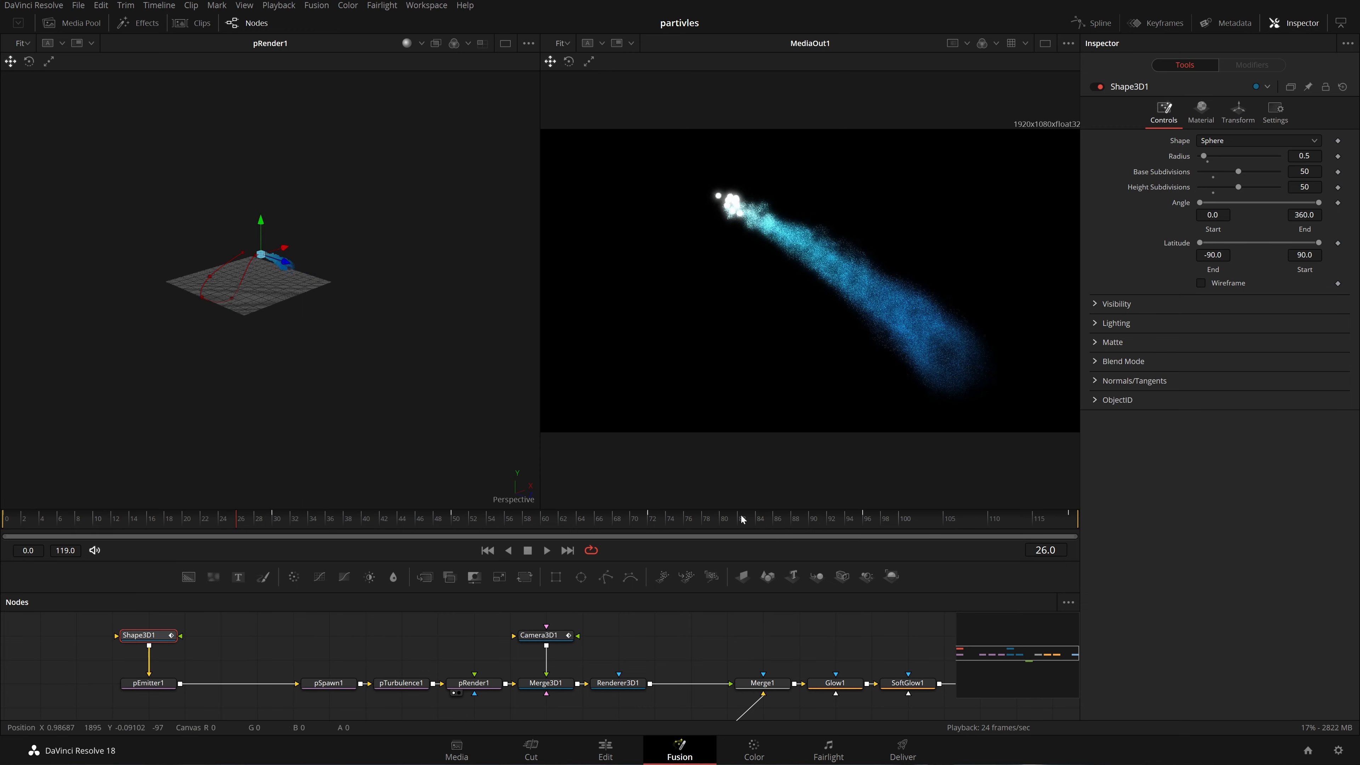
pyautogui.click(489, 551)
pyautogui.press('space')
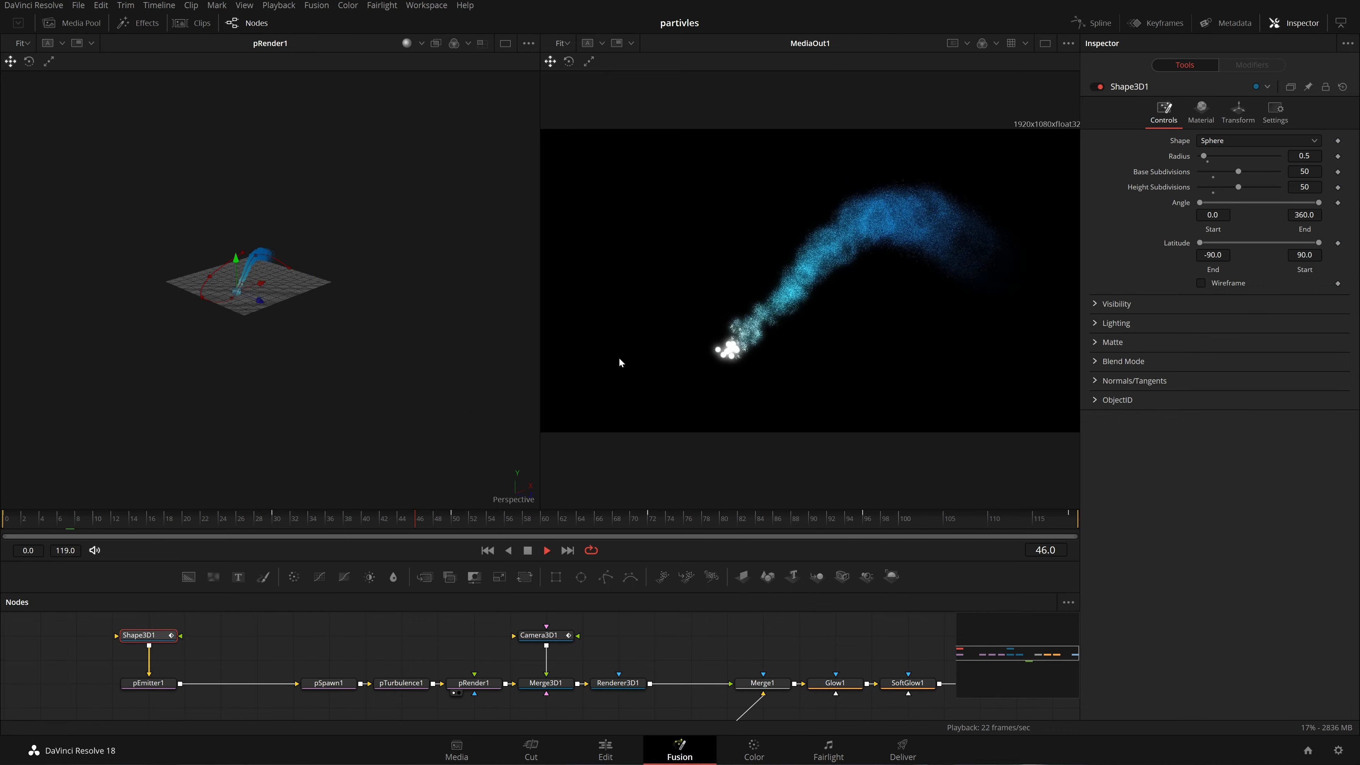
pyautogui.press('space')
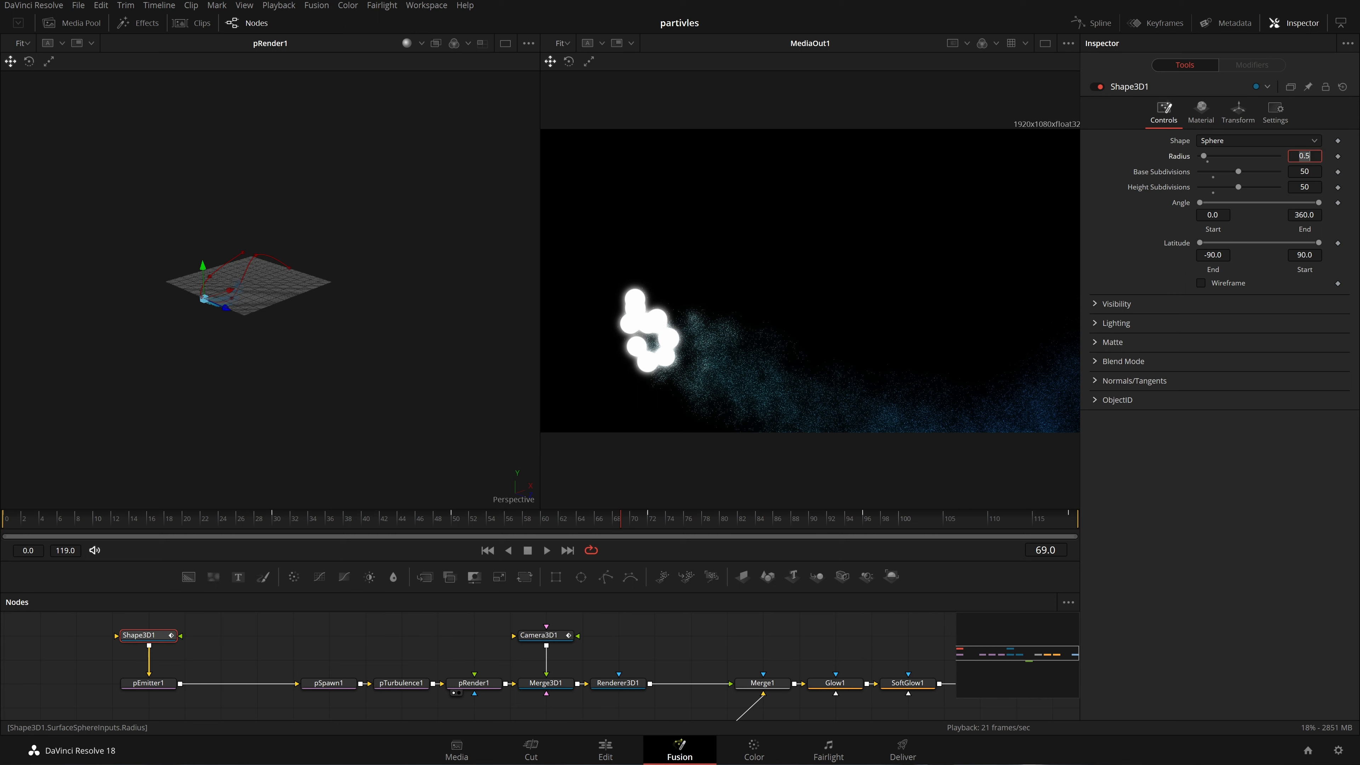
# Set the Shape3D1 sphere's radius to 0.75 and review the trail from the first frame
pyautogui.write('.75')
pyautogui.press('Tab')
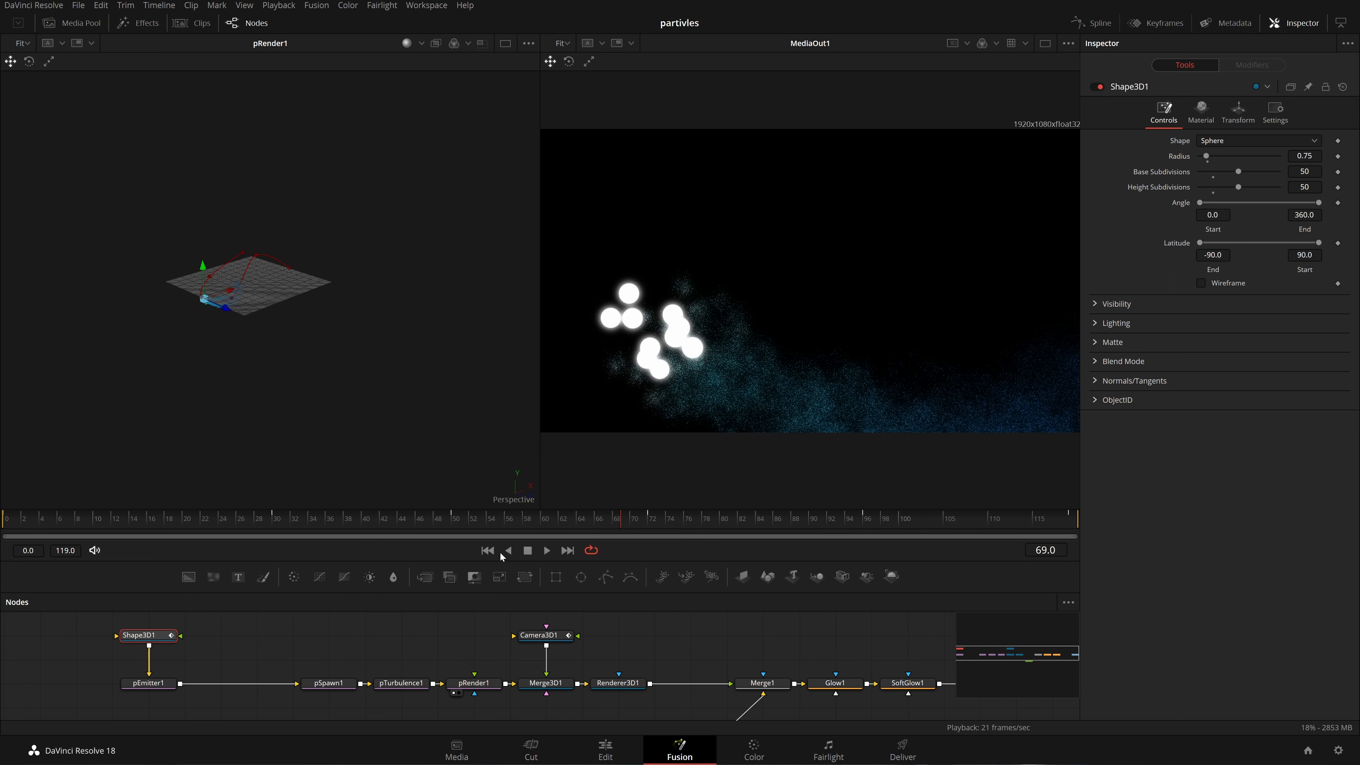
pyautogui.click(489, 552)
pyautogui.press('space')
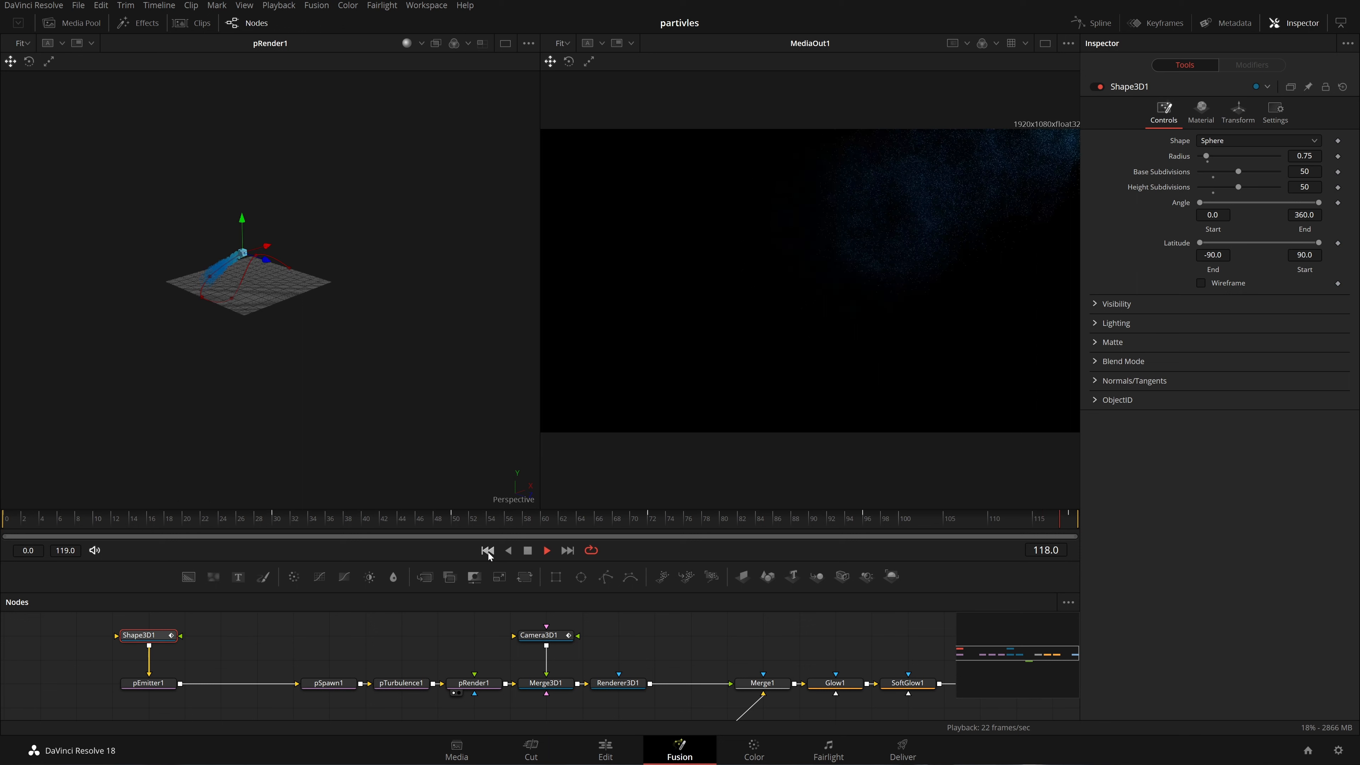
pyautogui.click(528, 551)
pyautogui.moveTo(827, 518); pyautogui.dragTo(848, 517)
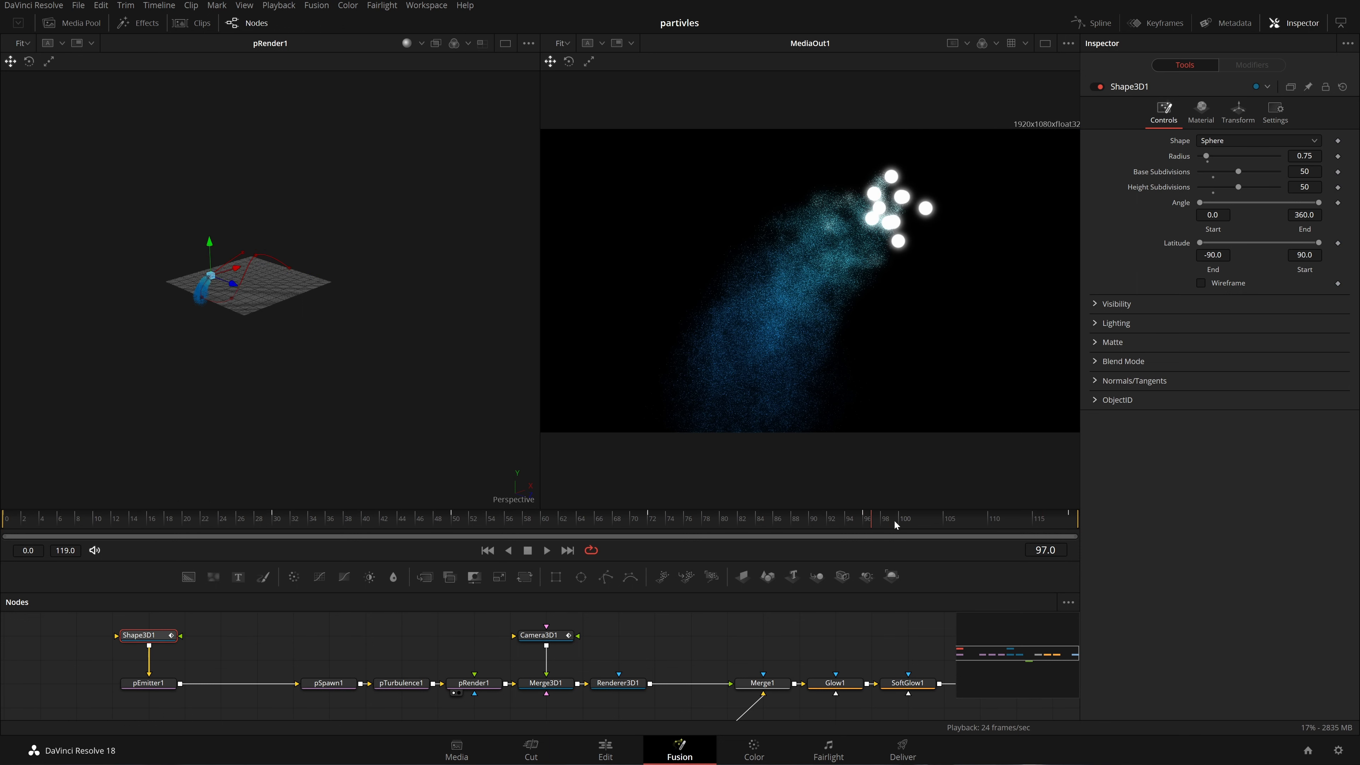
# At frame 119, raise Camera3D1 to about Y 7.09 and set its Y rotation to -37.3
pyautogui.moveTo(896, 525); pyautogui.dragTo(1119, 525)
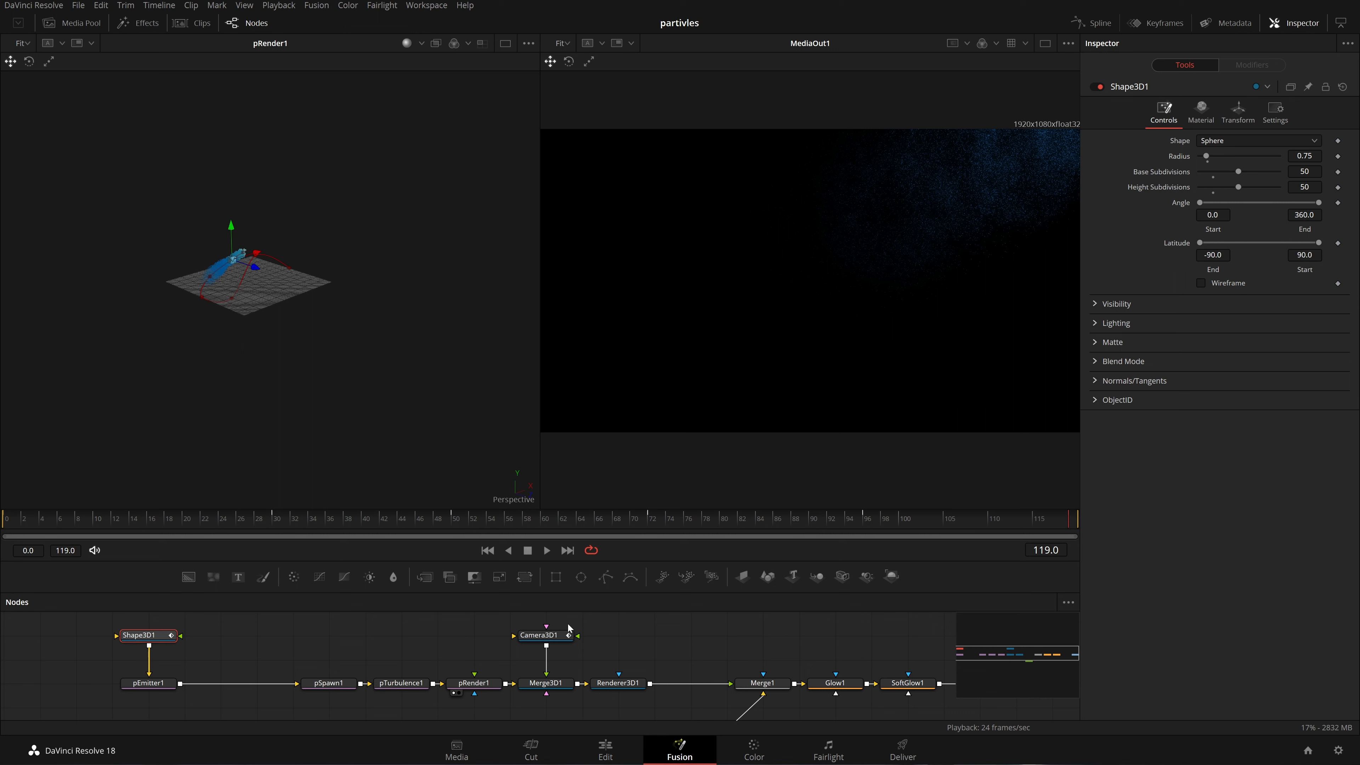
pyautogui.click(529, 638)
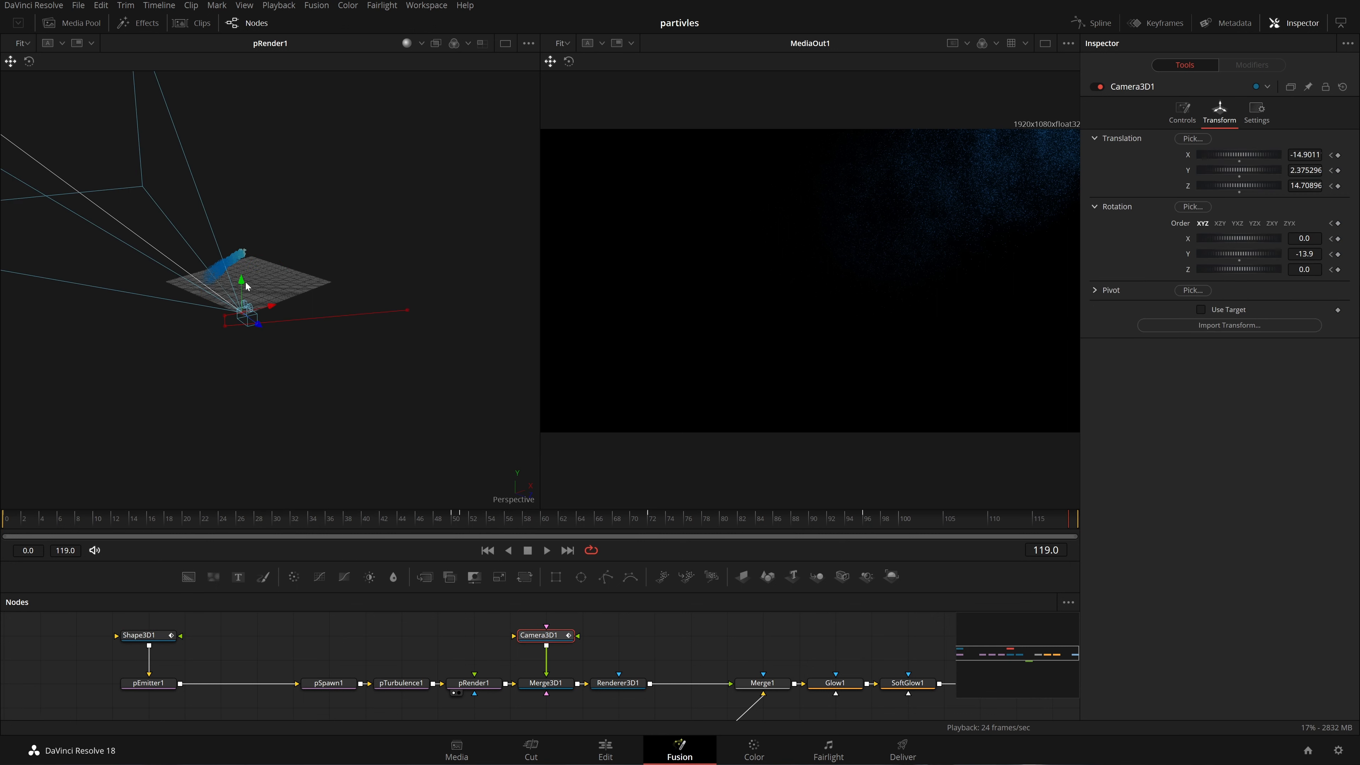
pyautogui.moveTo(242, 286); pyautogui.dragTo(242, 261)
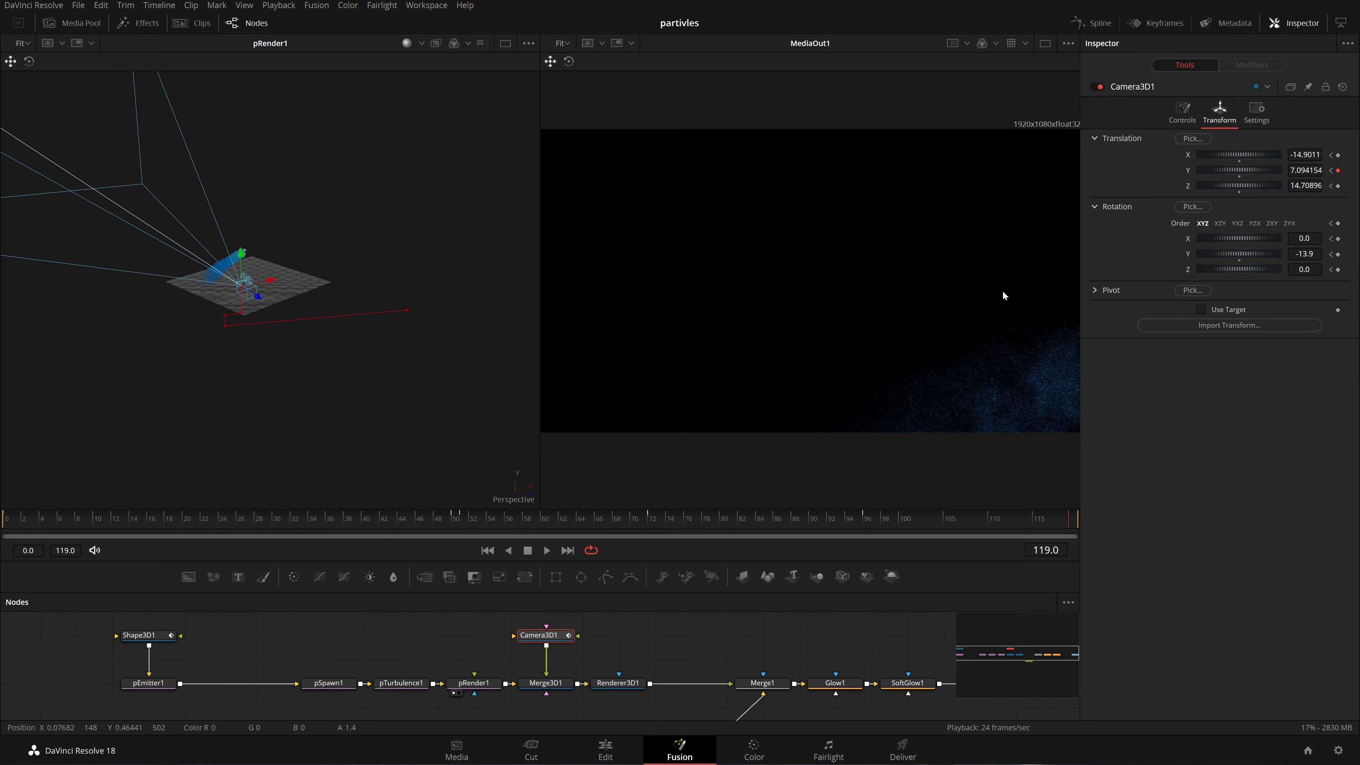
pyautogui.moveTo(1239, 253); pyautogui.dragTo(1125, 253)
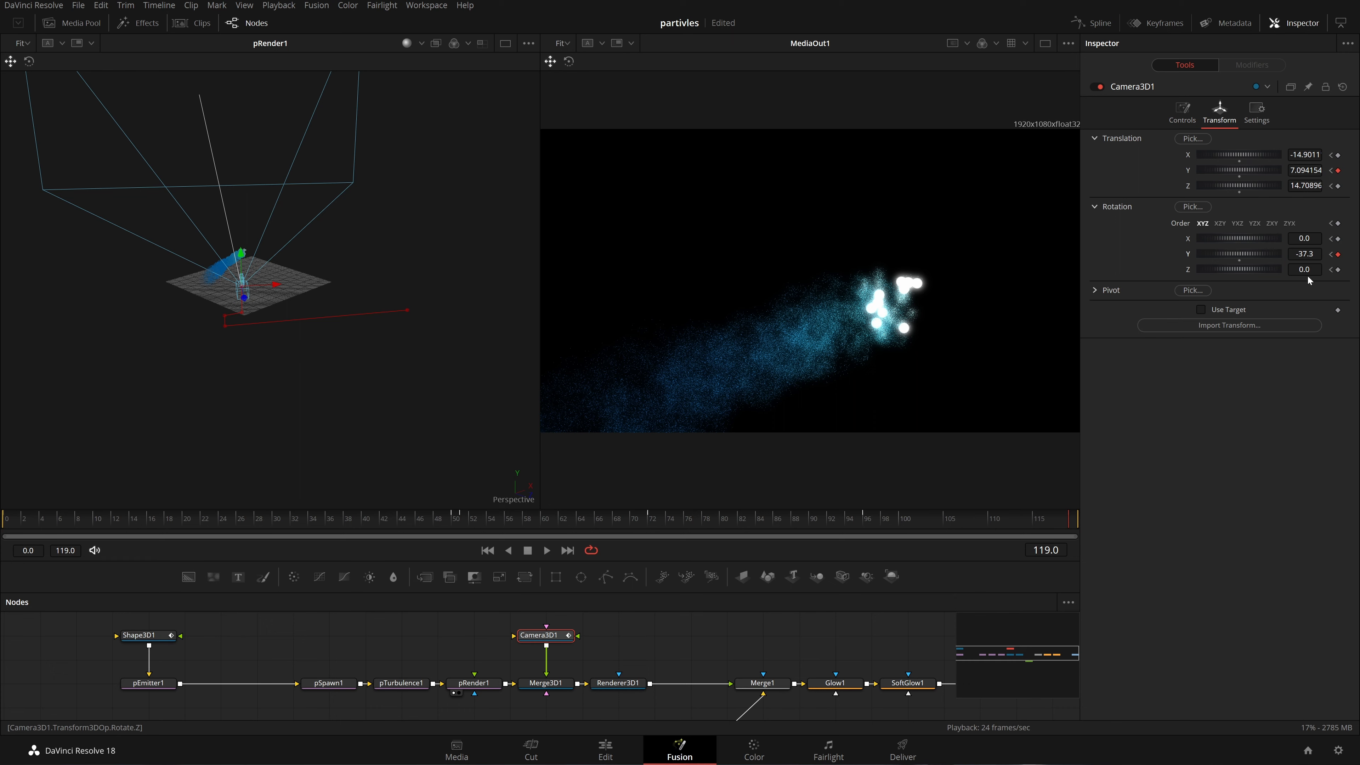
# At frame 119, set Camera3D1's X rotation to -2.9 and Z rotation to -5.1, keyframe its transform, and play the camera move
pyautogui.moveTo(1307, 271); pyautogui.dragTo(1290, 239)
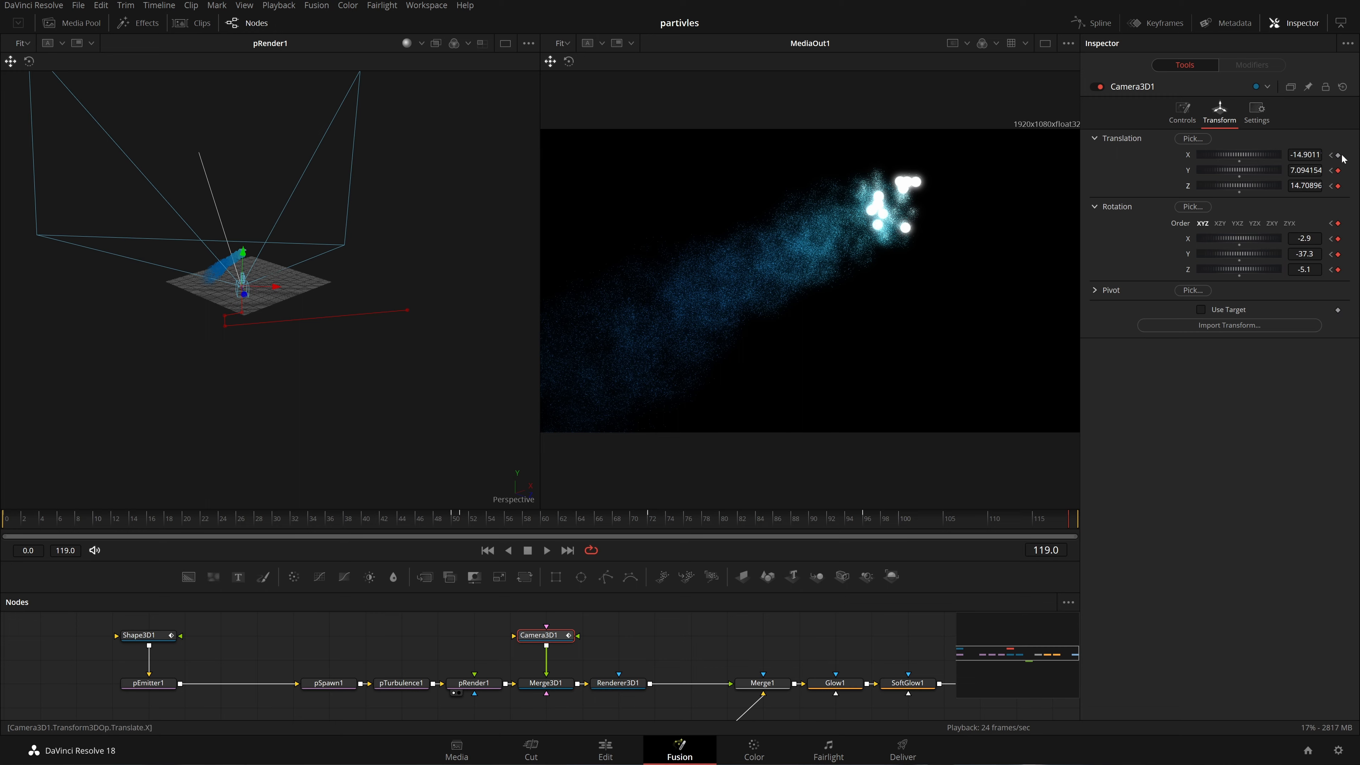
pyautogui.press('space')
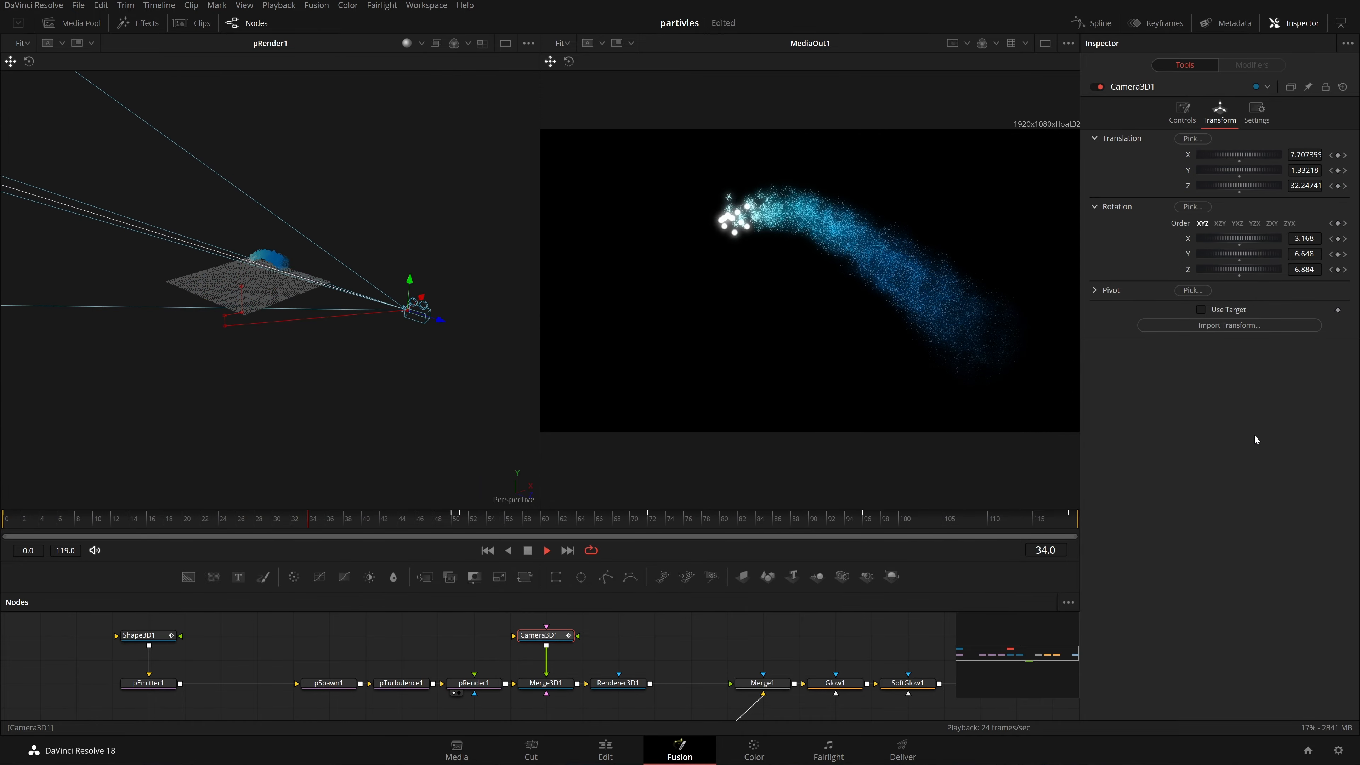
pyautogui.press('space')
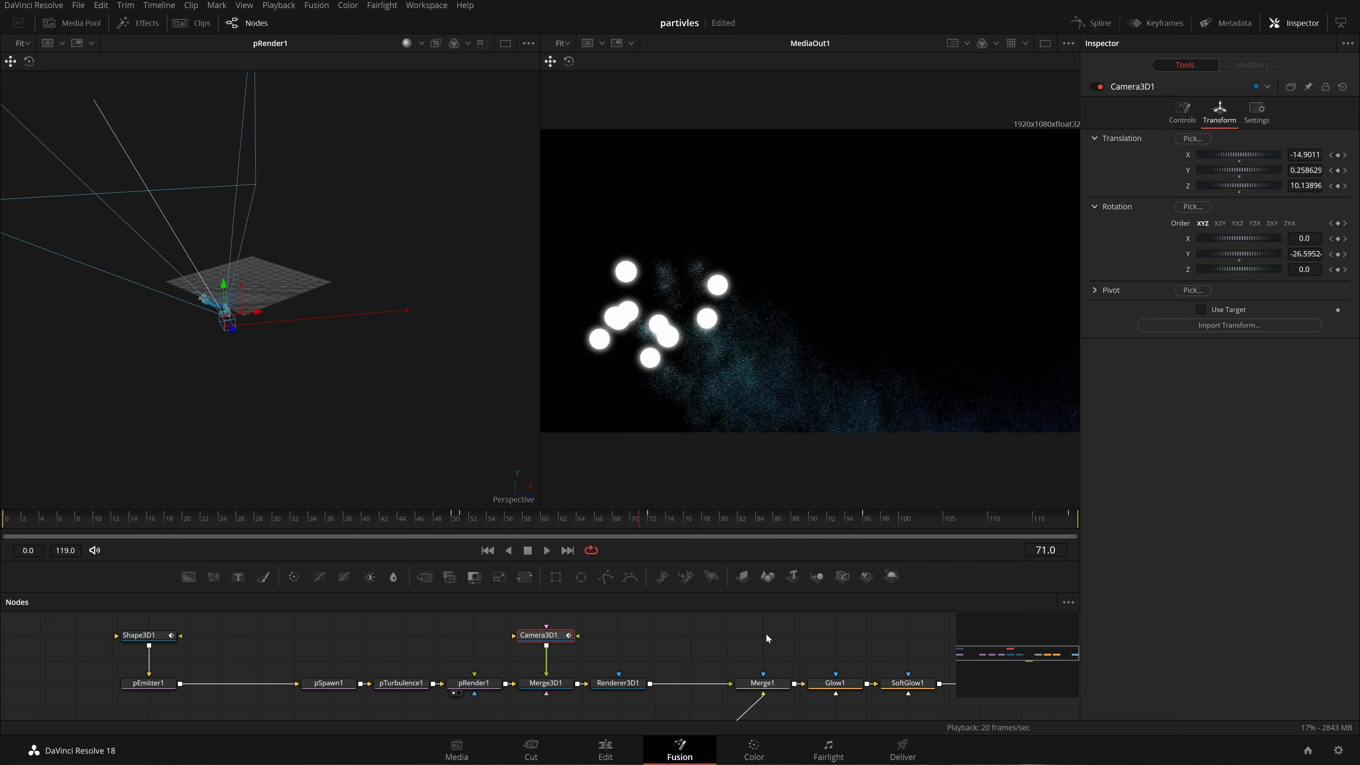
# Switch Renderer3D1's renderer type to OpenGL Renderer and play the trail
pyautogui.click(622, 683)
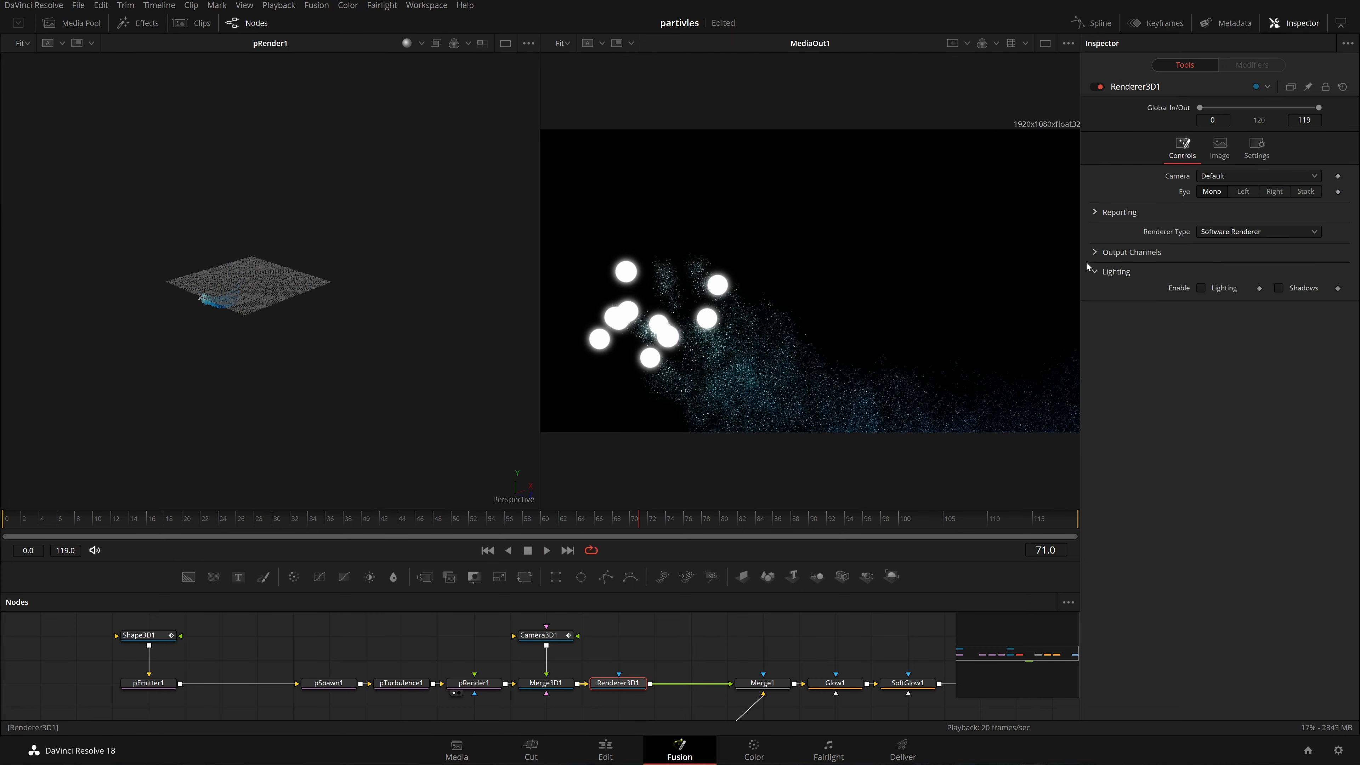
pyautogui.click(1229, 236)
pyautogui.click(1233, 246)
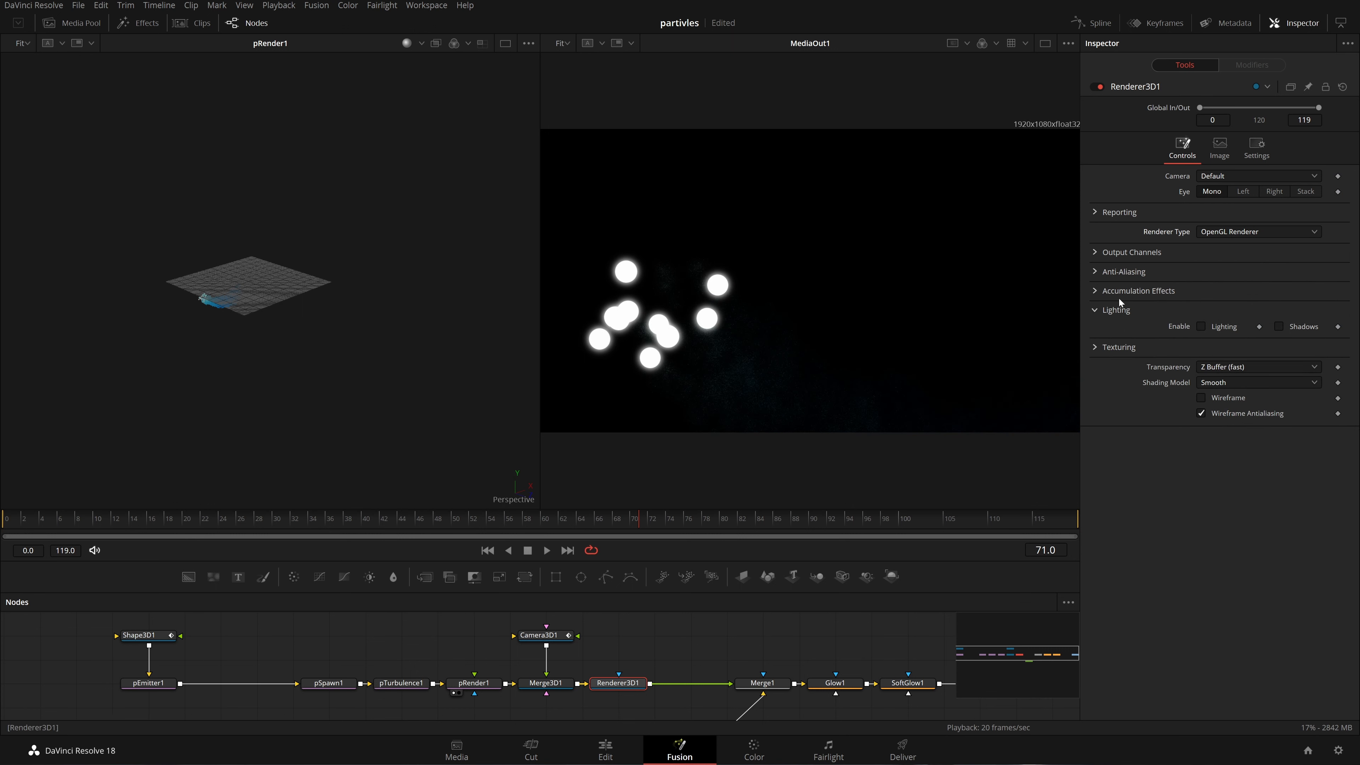
pyautogui.press('space')
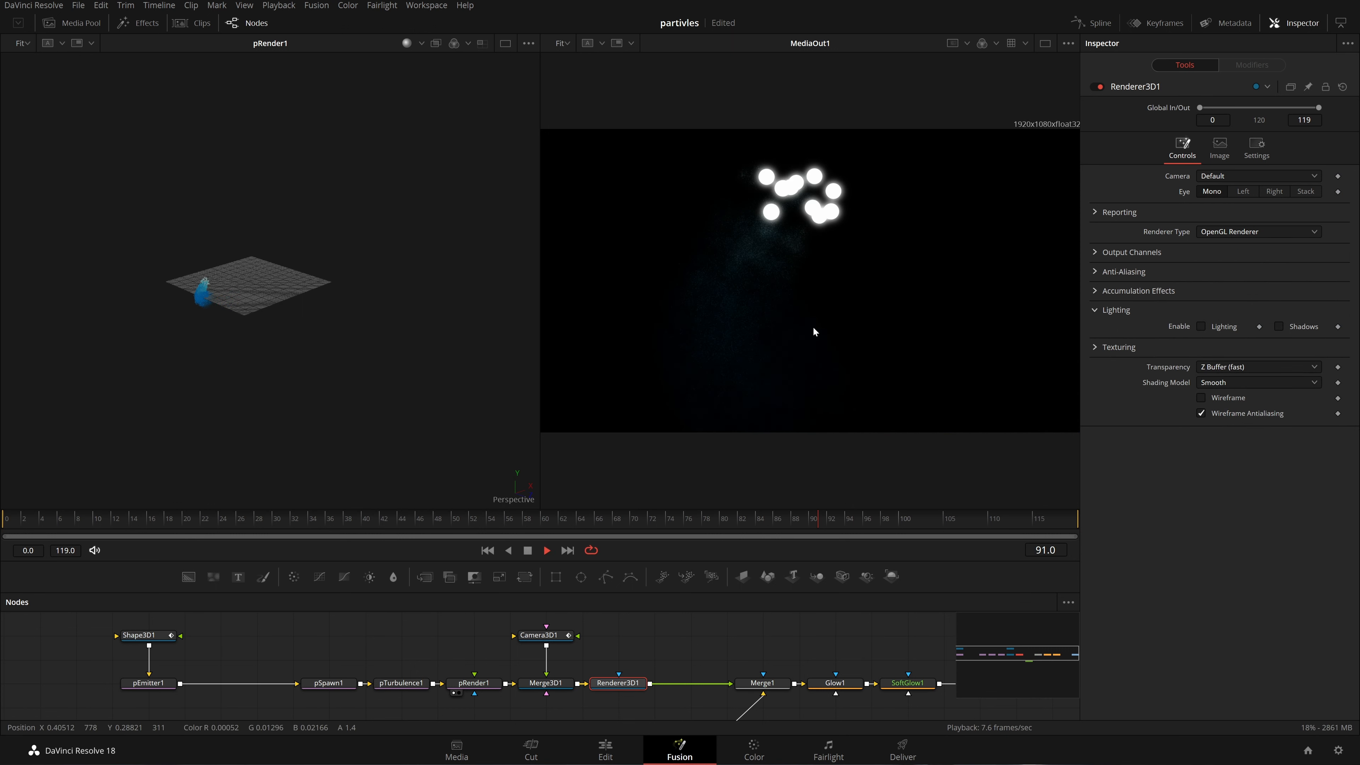
pyautogui.press('space')
pyautogui.click(1256, 234)
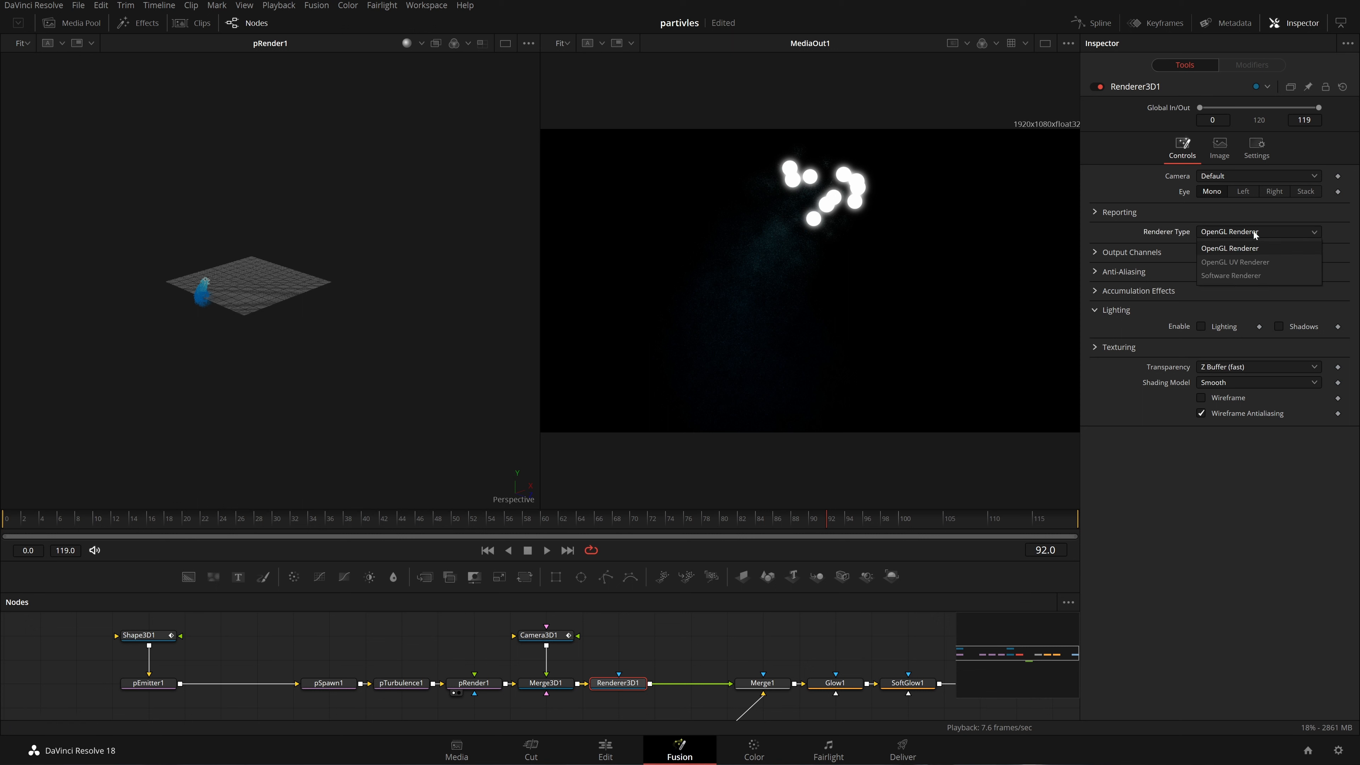
pyautogui.click(1167, 540)
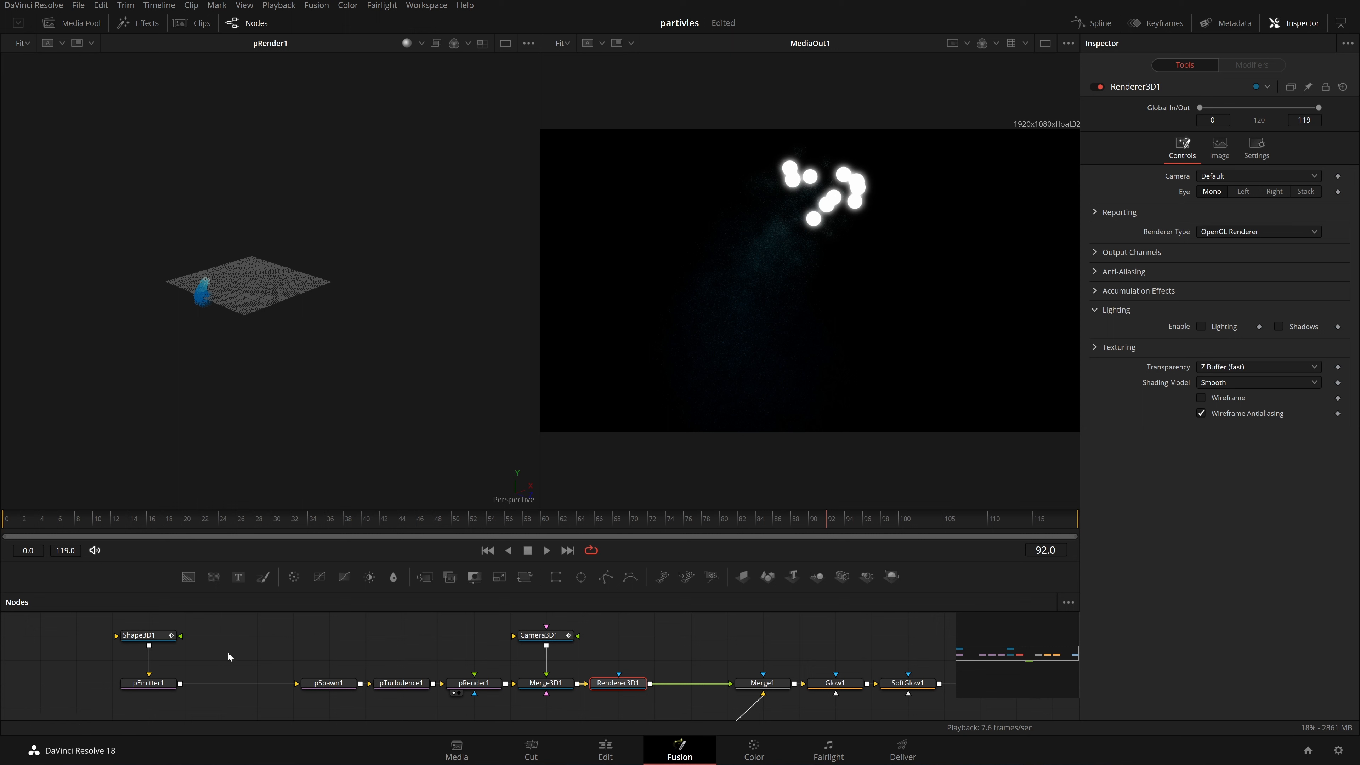
# Try a blend of 0.2 on Glow1, and set it back to 0.1
pyautogui.click(838, 683)
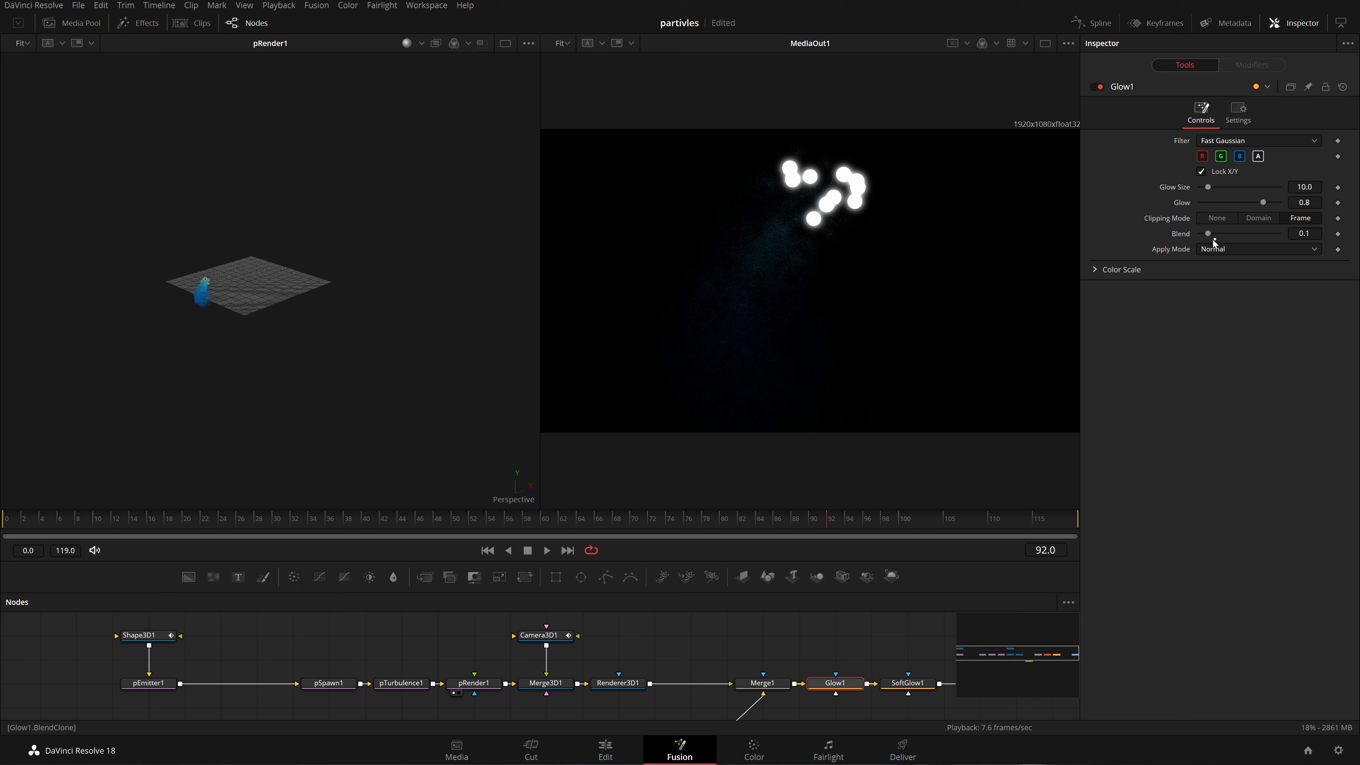
pyautogui.moveTo(1213, 239); pyautogui.dragTo(1216, 239)
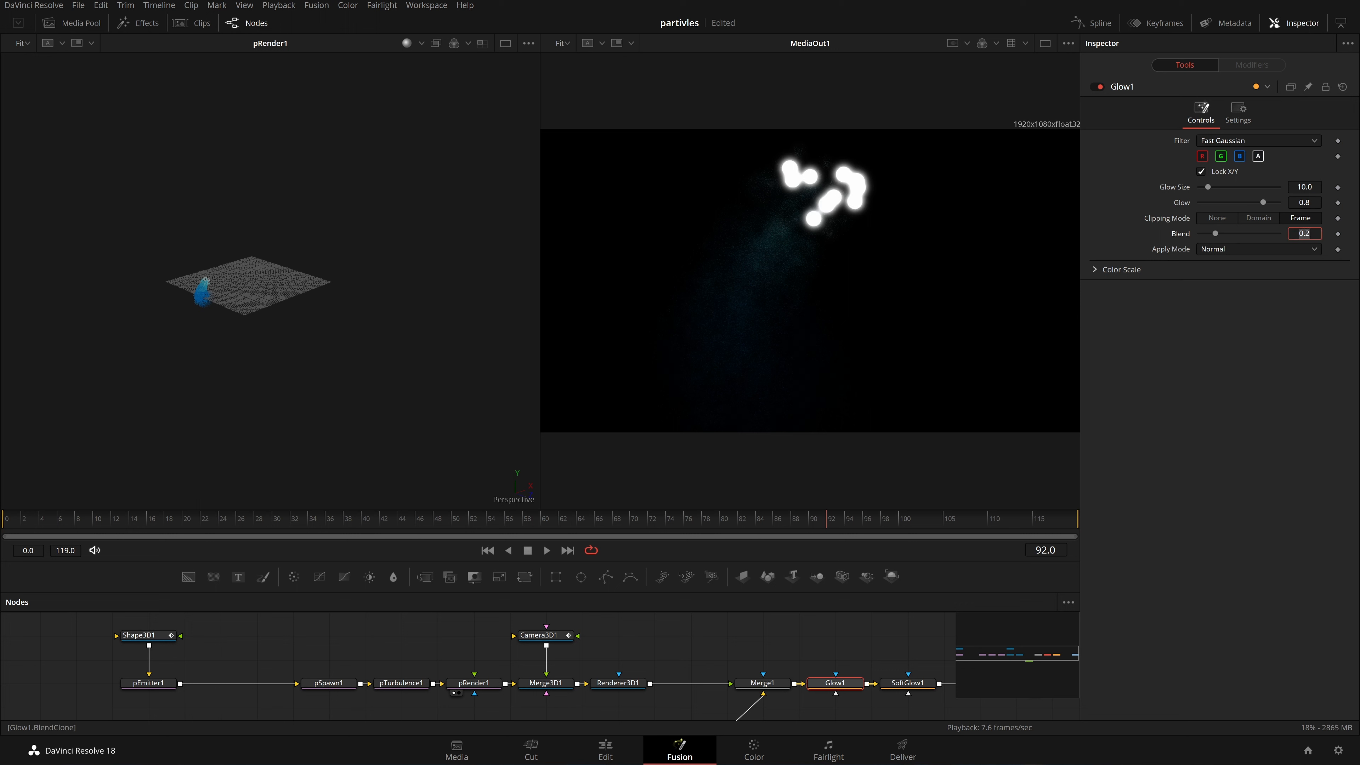
pyautogui.write('.1')
pyautogui.press('Tab')
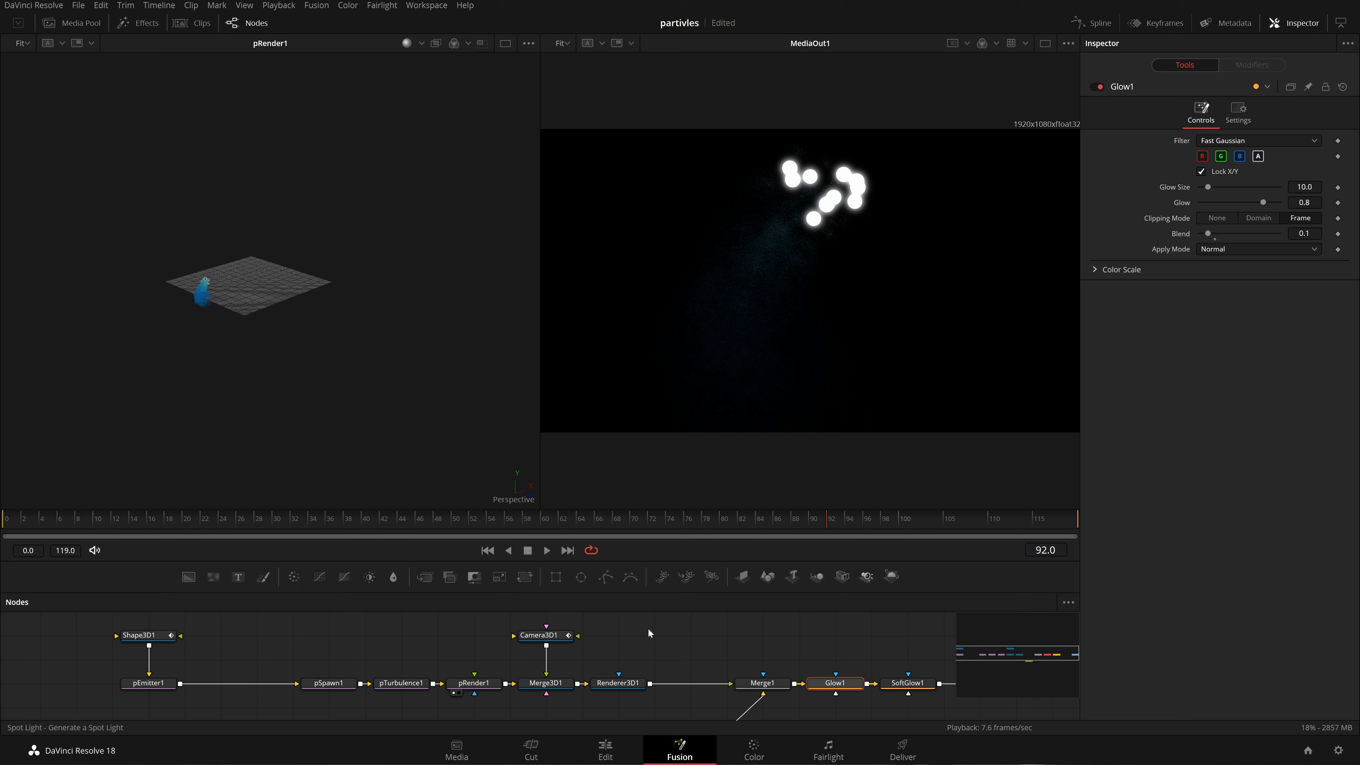
# Try a number of 1 on pEmitter1 and play the trail from the first frame
pyautogui.click(148, 683)
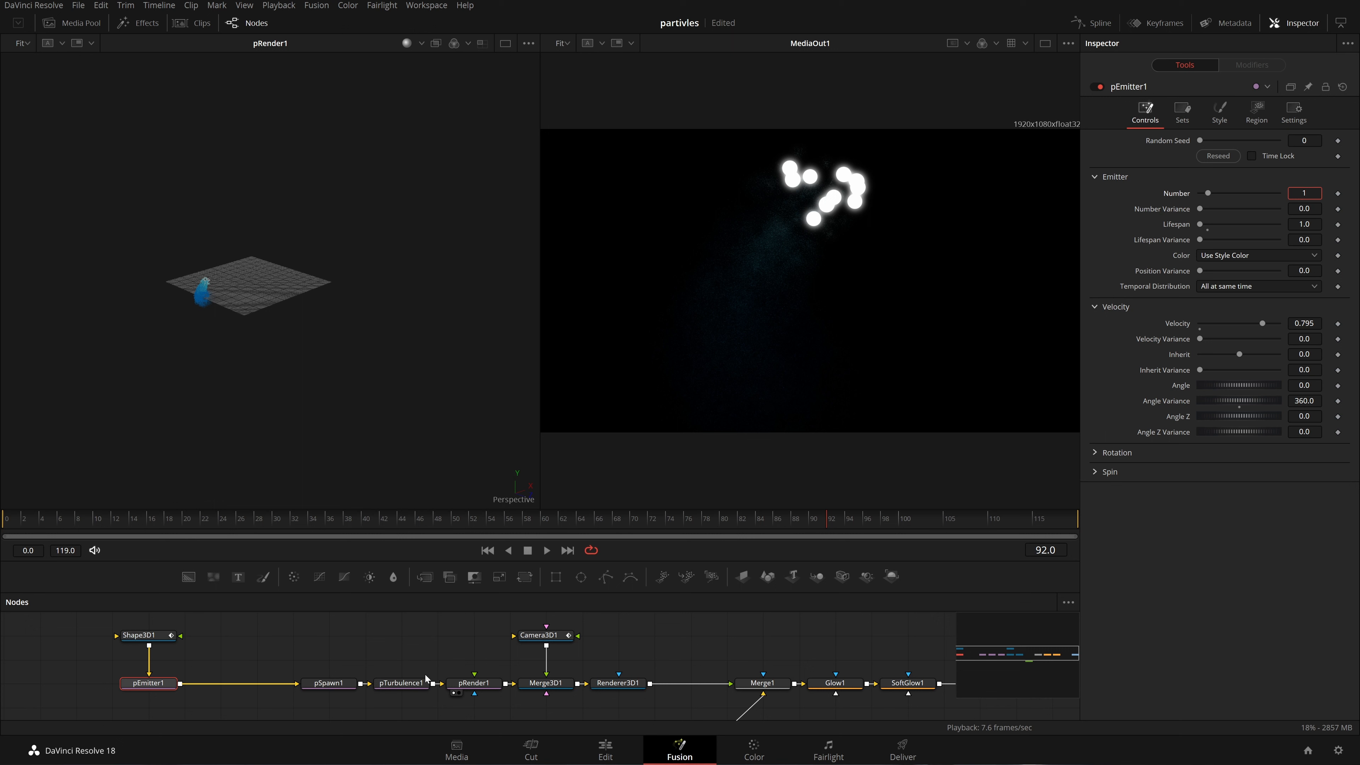
pyautogui.click(329, 684)
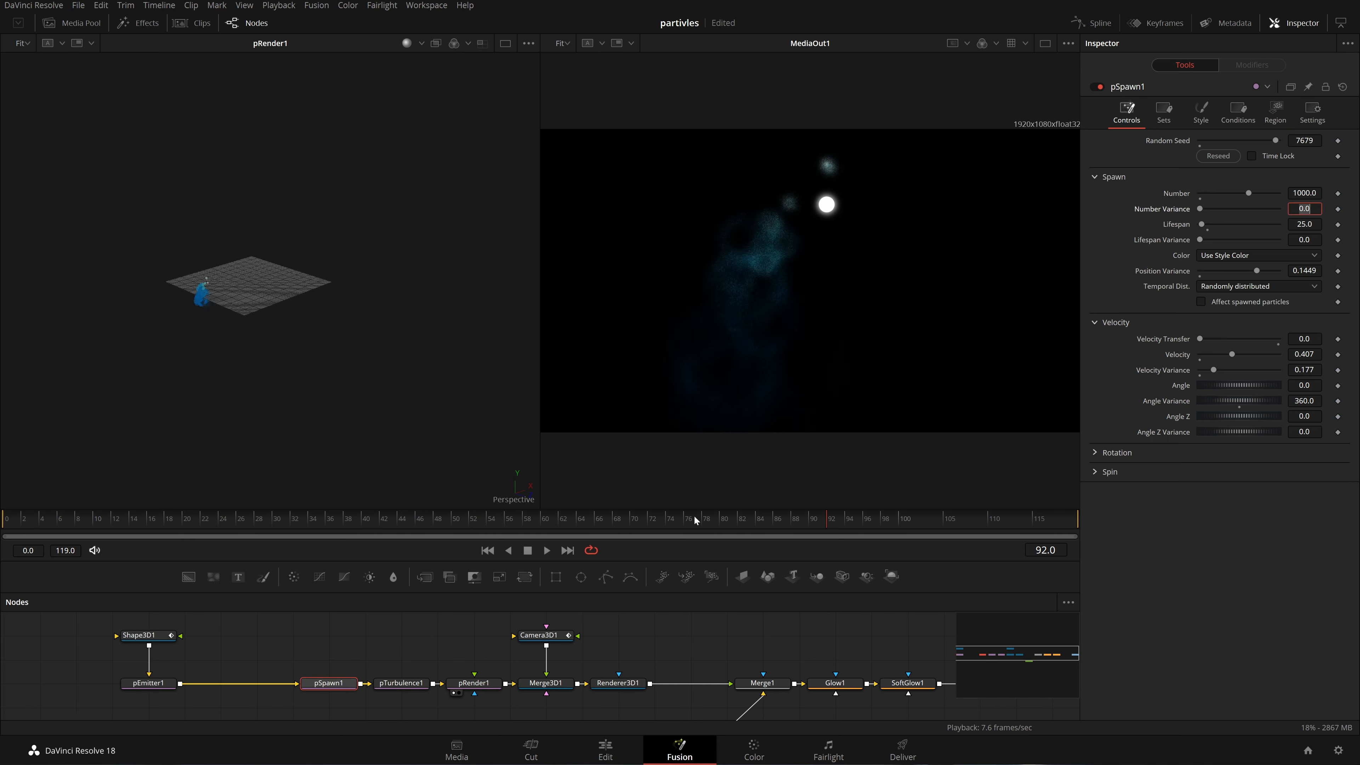
pyautogui.click(486, 552)
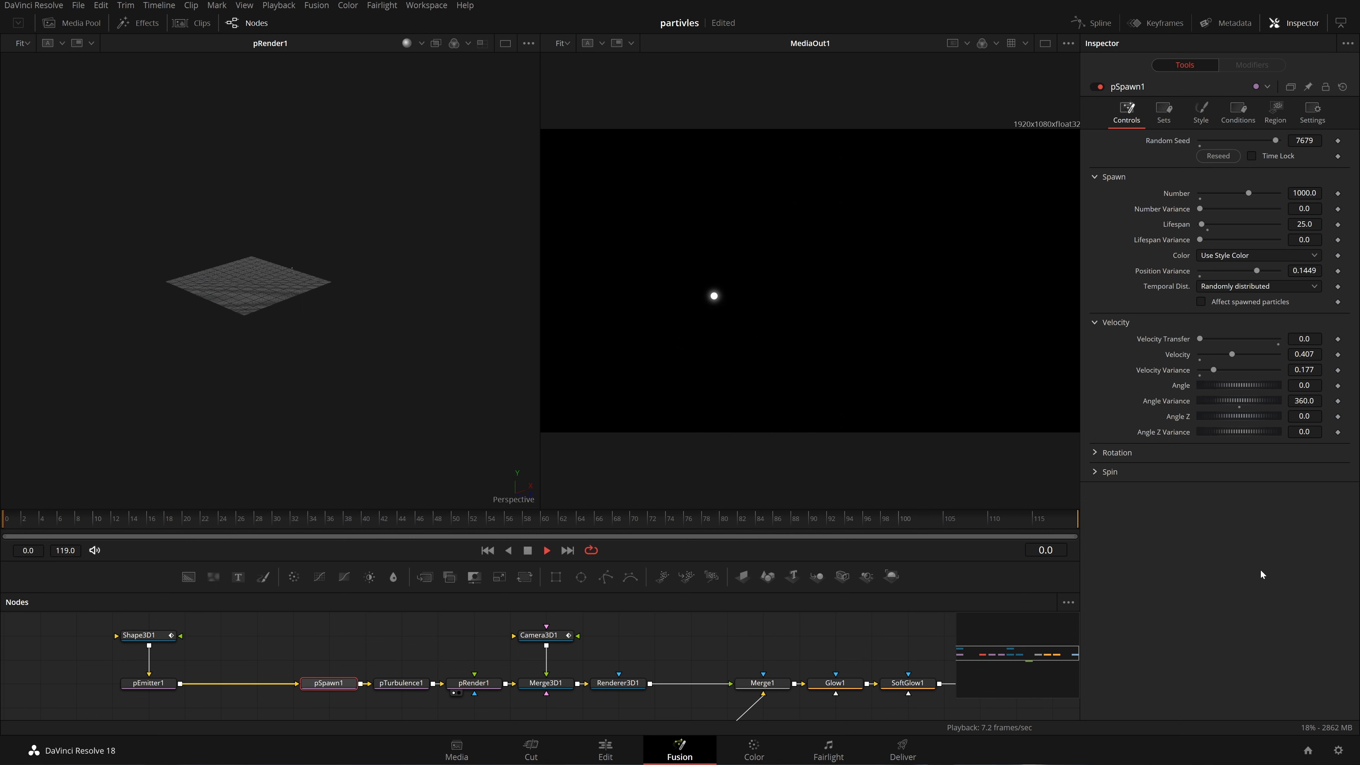
pyautogui.press('space')
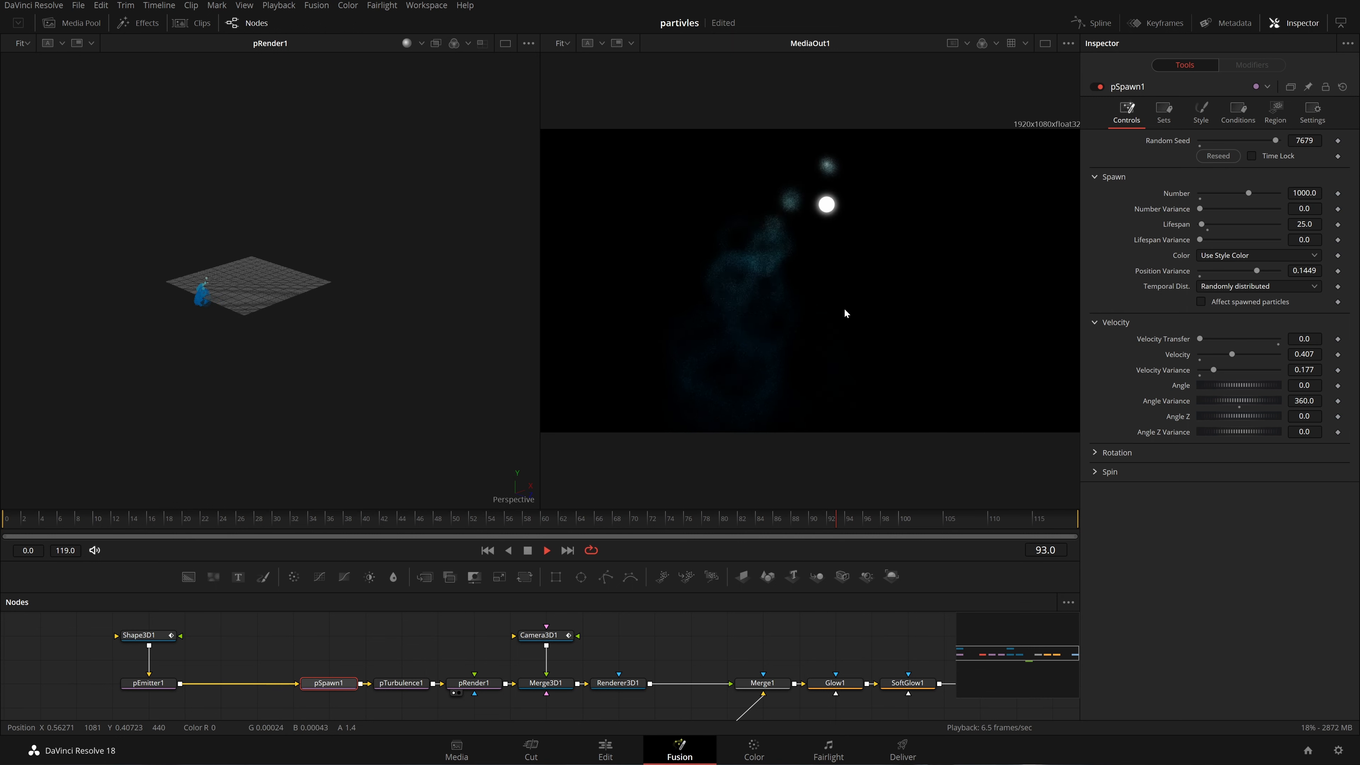
pyautogui.press('space')
# Set pEmitter1's number to 10, play from the first frame, and inspect the trail up close
pyautogui.click(148, 683)
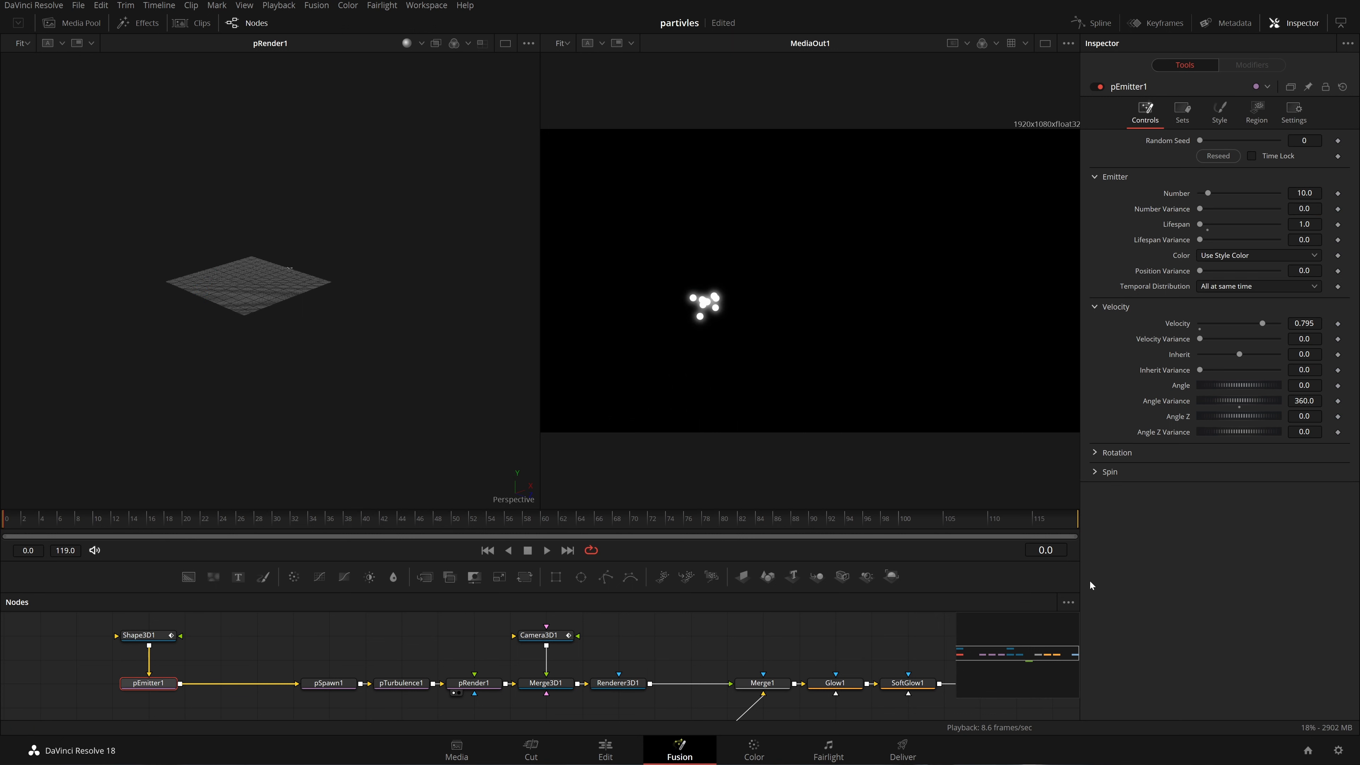
pyautogui.press('space')
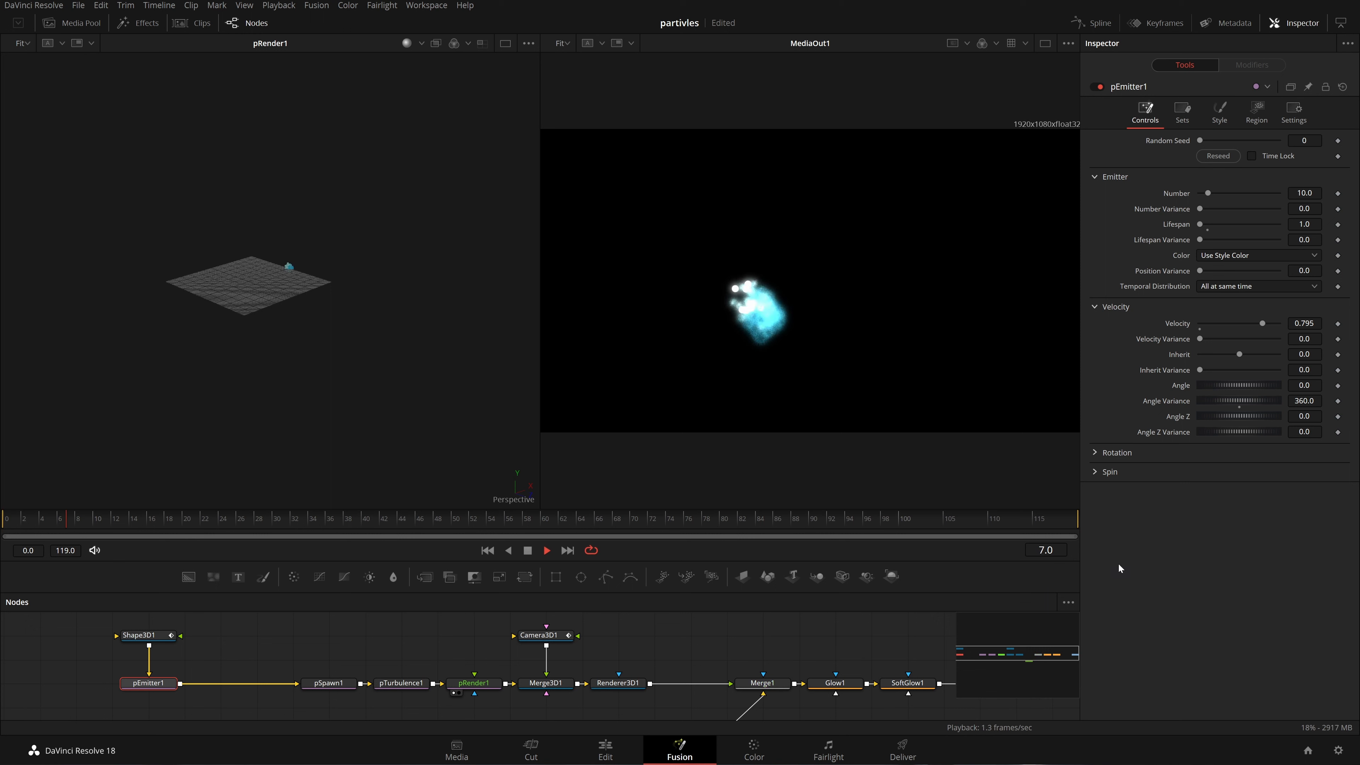
pyautogui.click(324, 690)
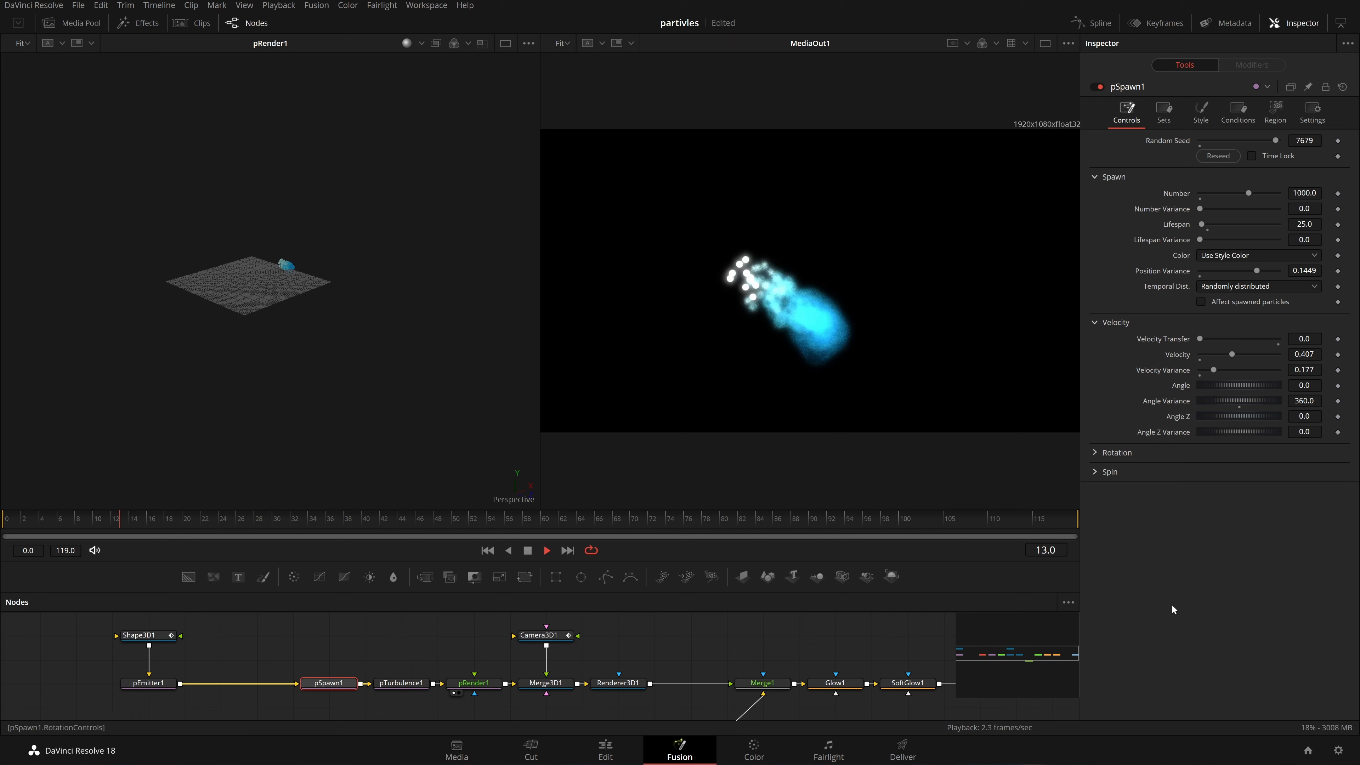
pyautogui.scroll(5, 838, 344)
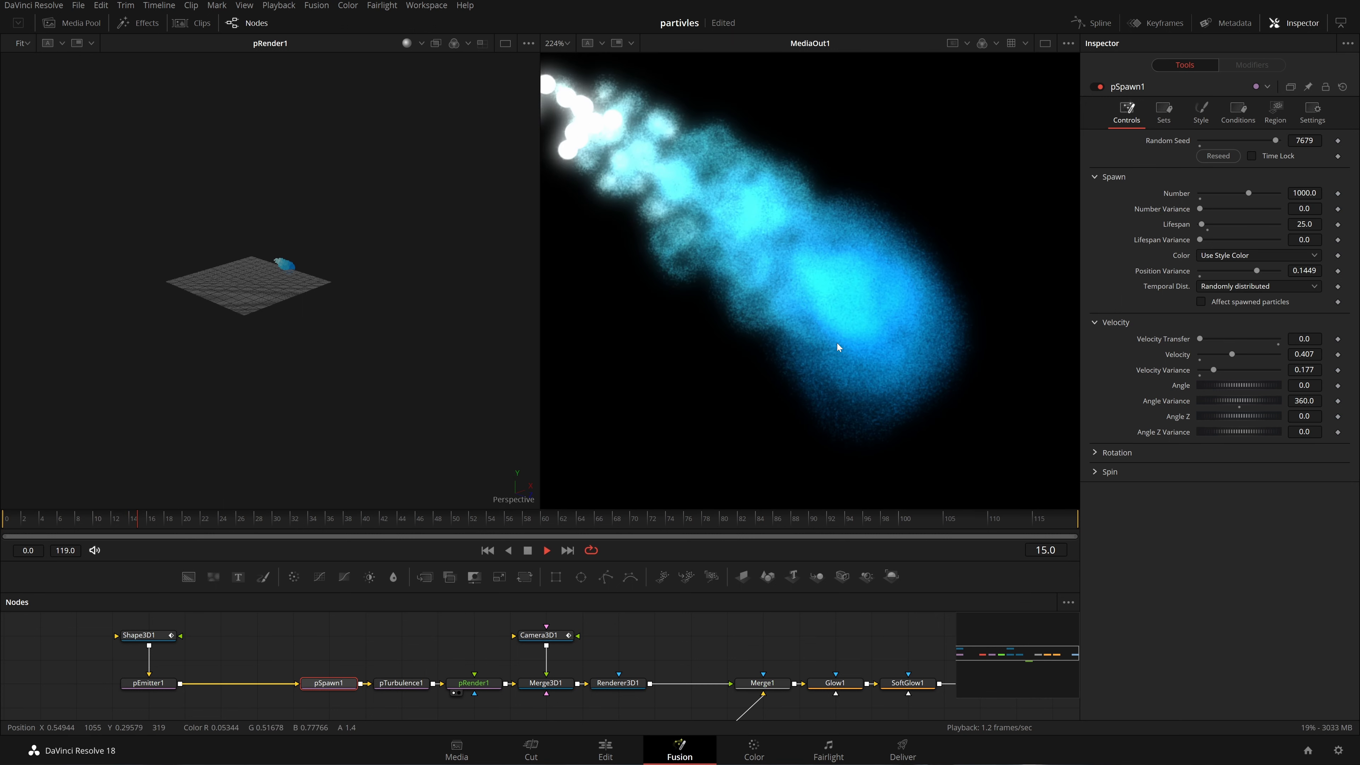
pyautogui.hotkey('ctrl', 'f')
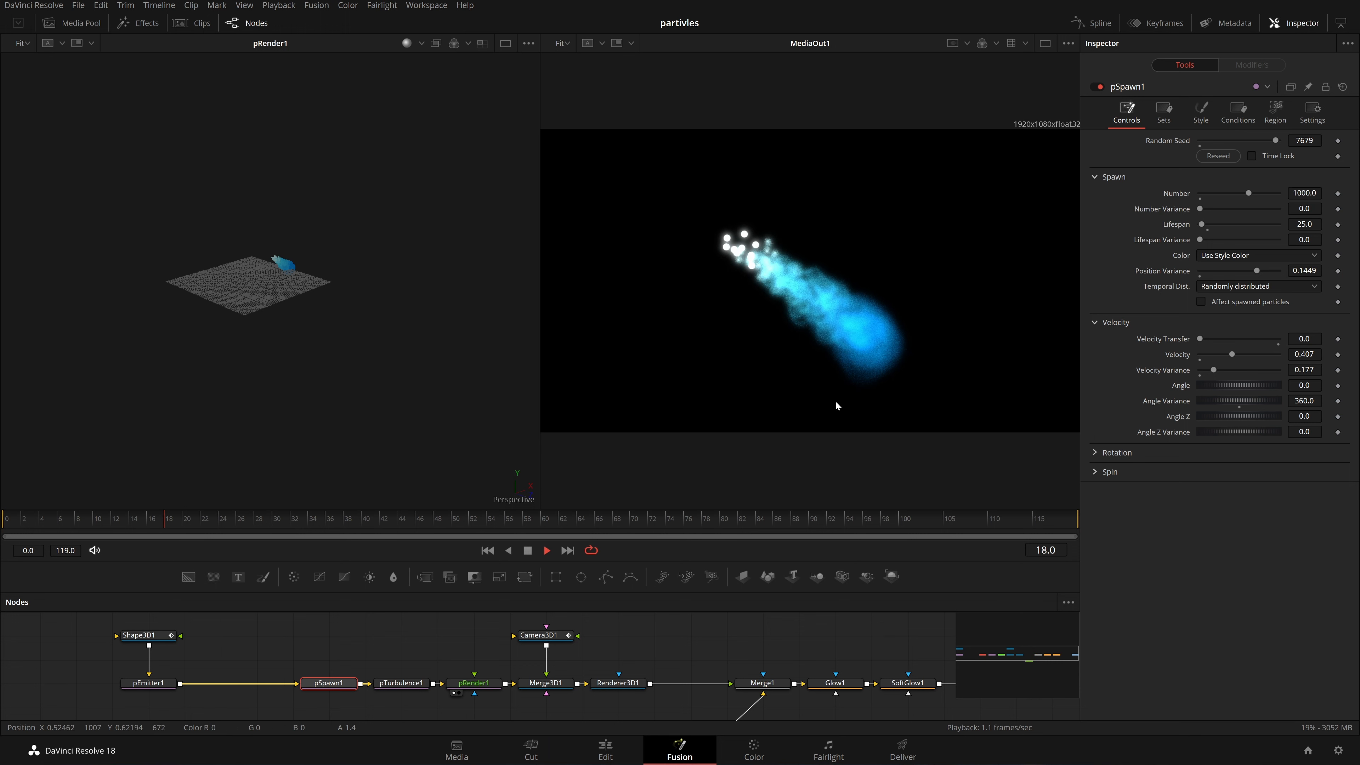
pyautogui.click(618, 682)
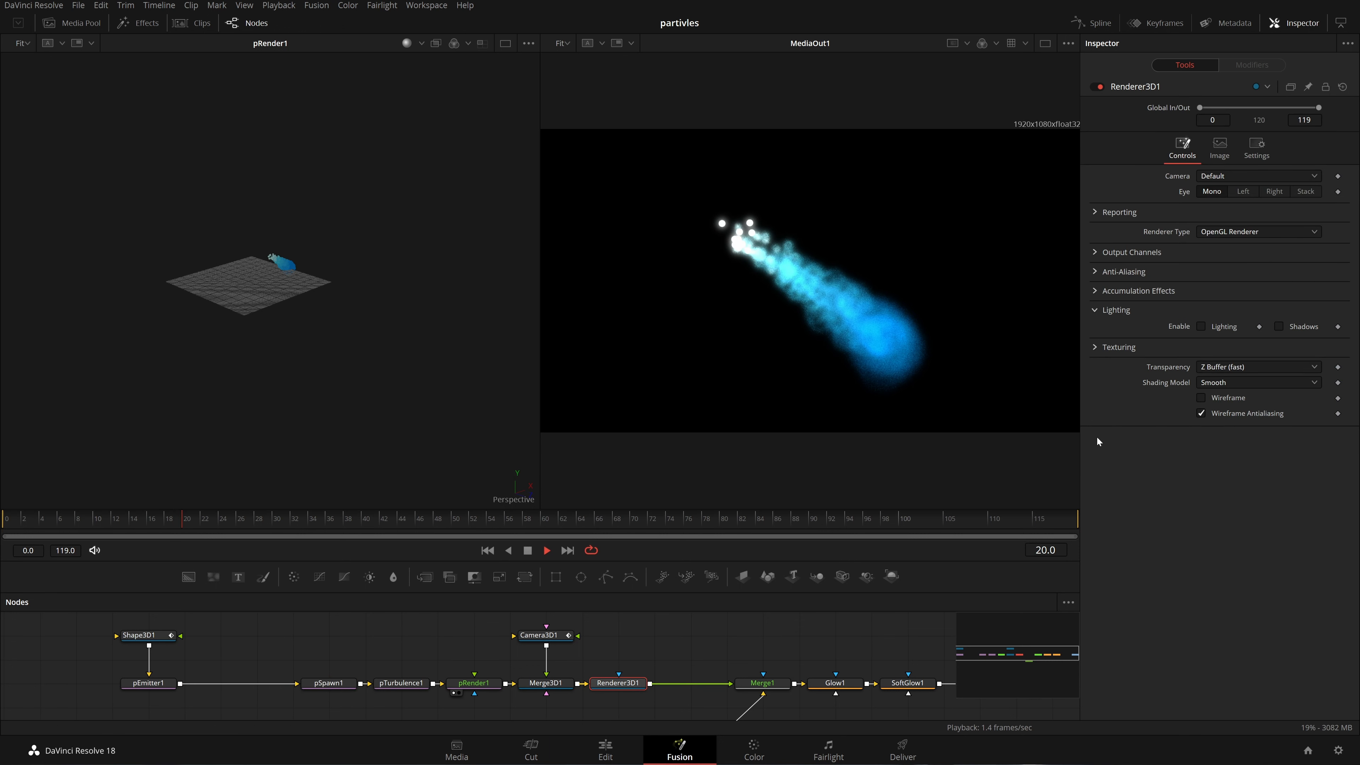
pyautogui.click(1218, 234)
pyautogui.click(1218, 234)
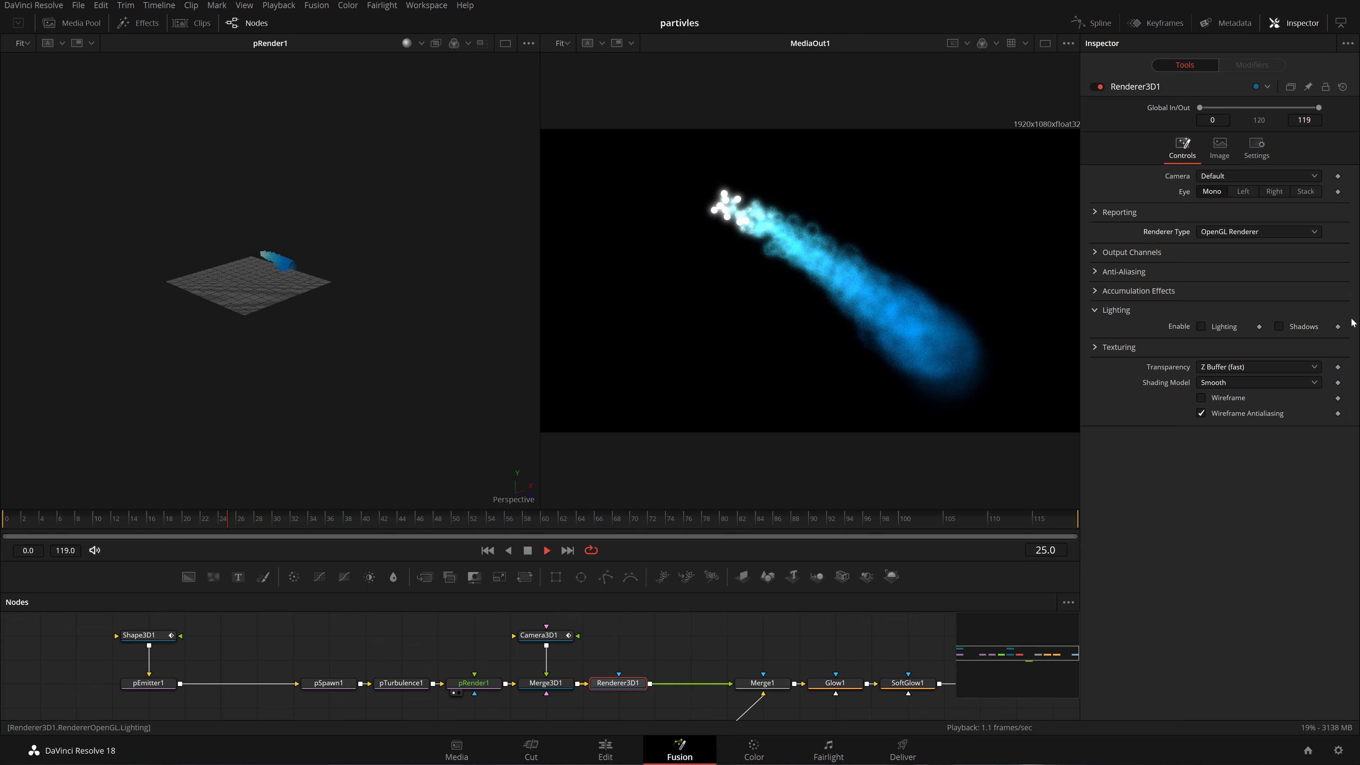
# Set the position variance to 0.1 on pEmitter1 and 0.2 on pSpawn1, and play from the first frame
pyautogui.click(148, 682)
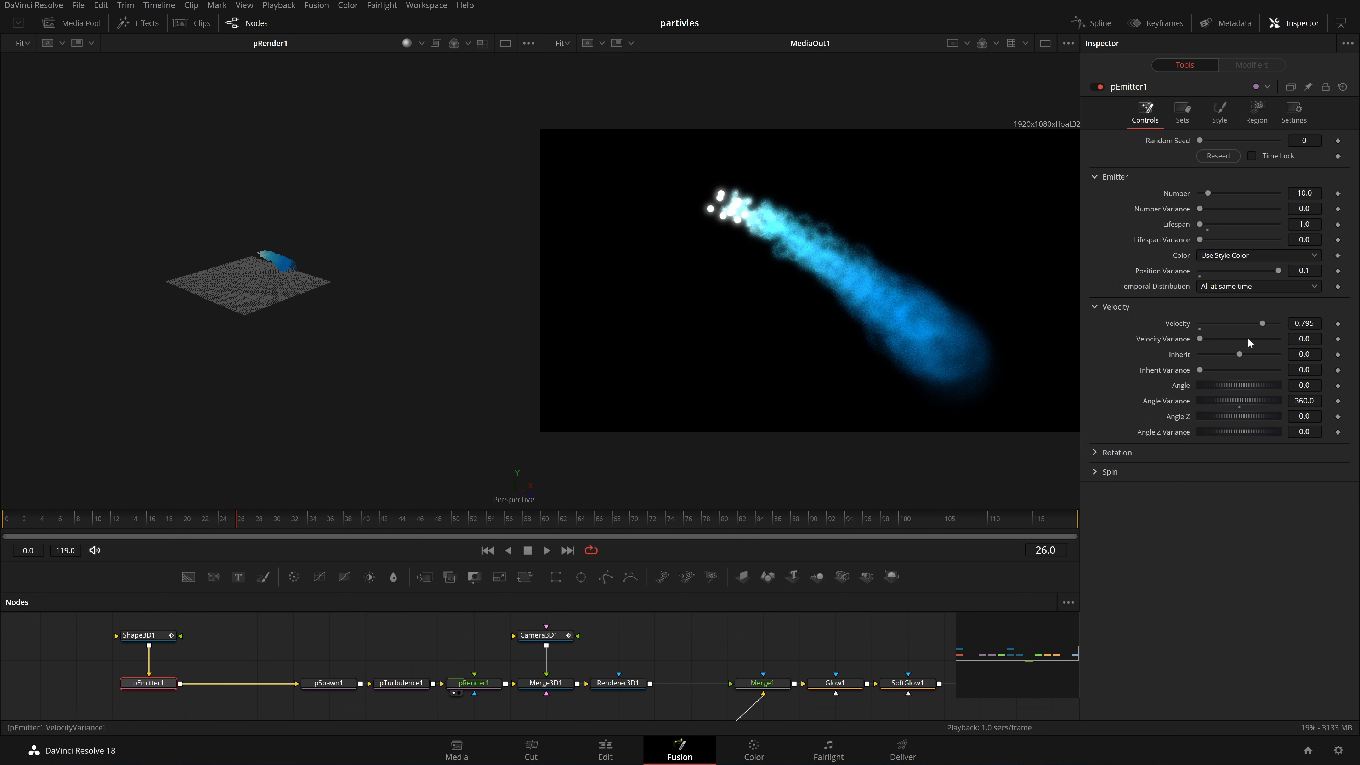
pyautogui.click(331, 686)
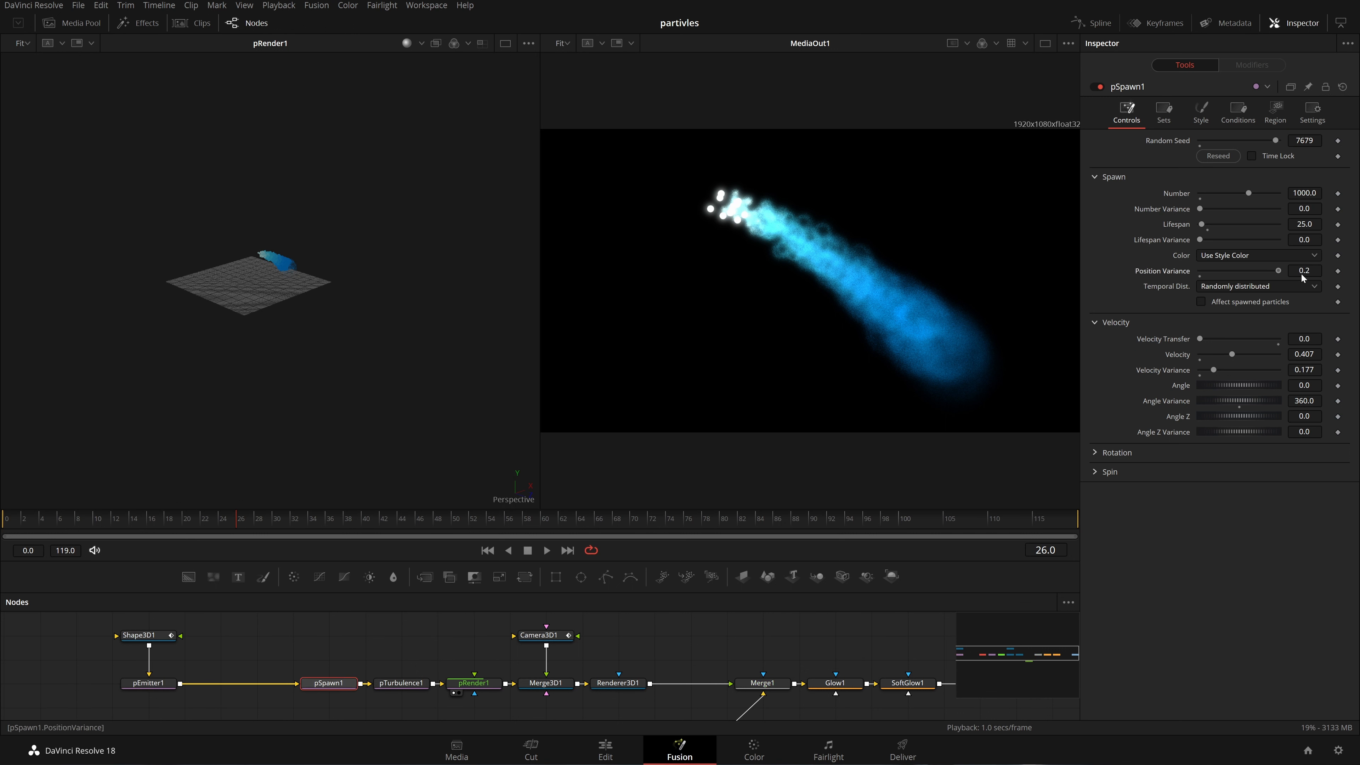
pyautogui.click(486, 550)
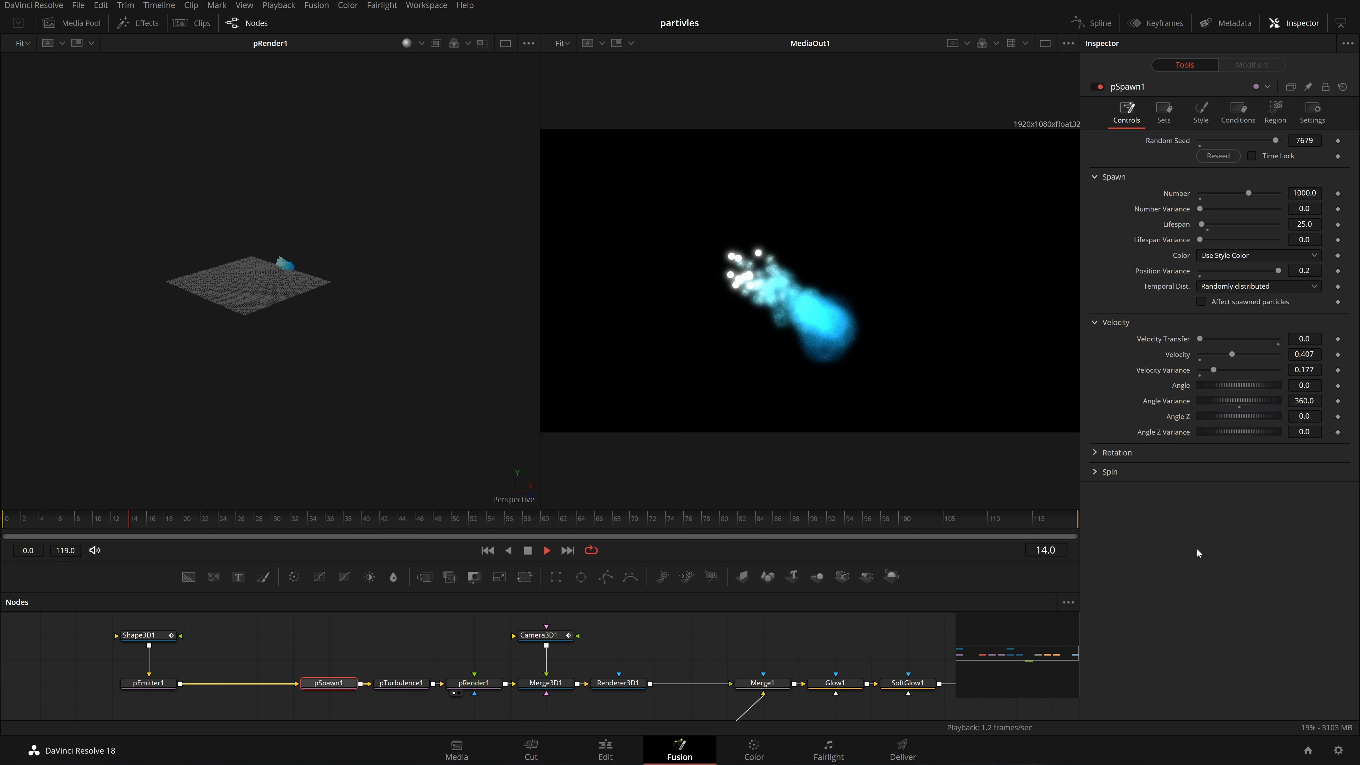
# Set pSpawn1's number to 250 and play the trail from the first frame in a single large MediaOut1 viewer
pyautogui.press('space')
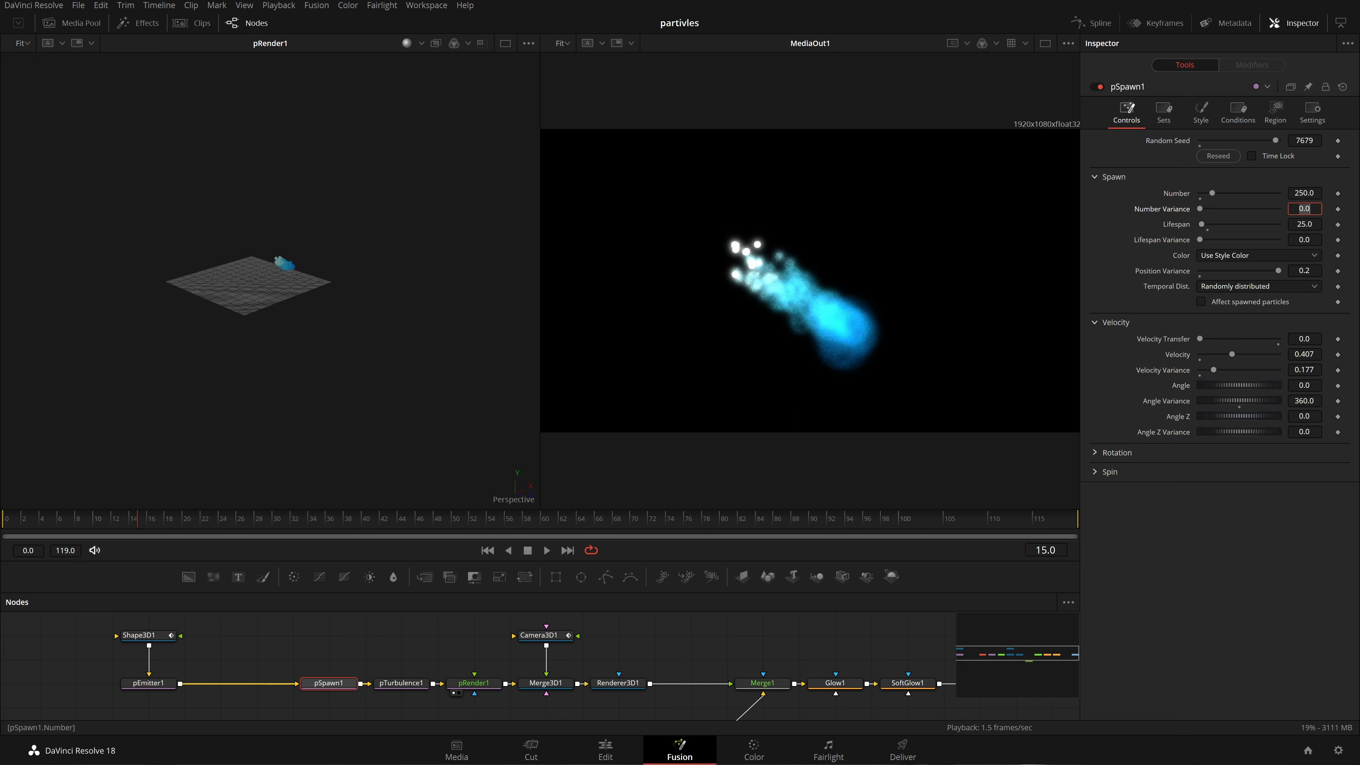
pyautogui.click(487, 550)
pyautogui.press('space')
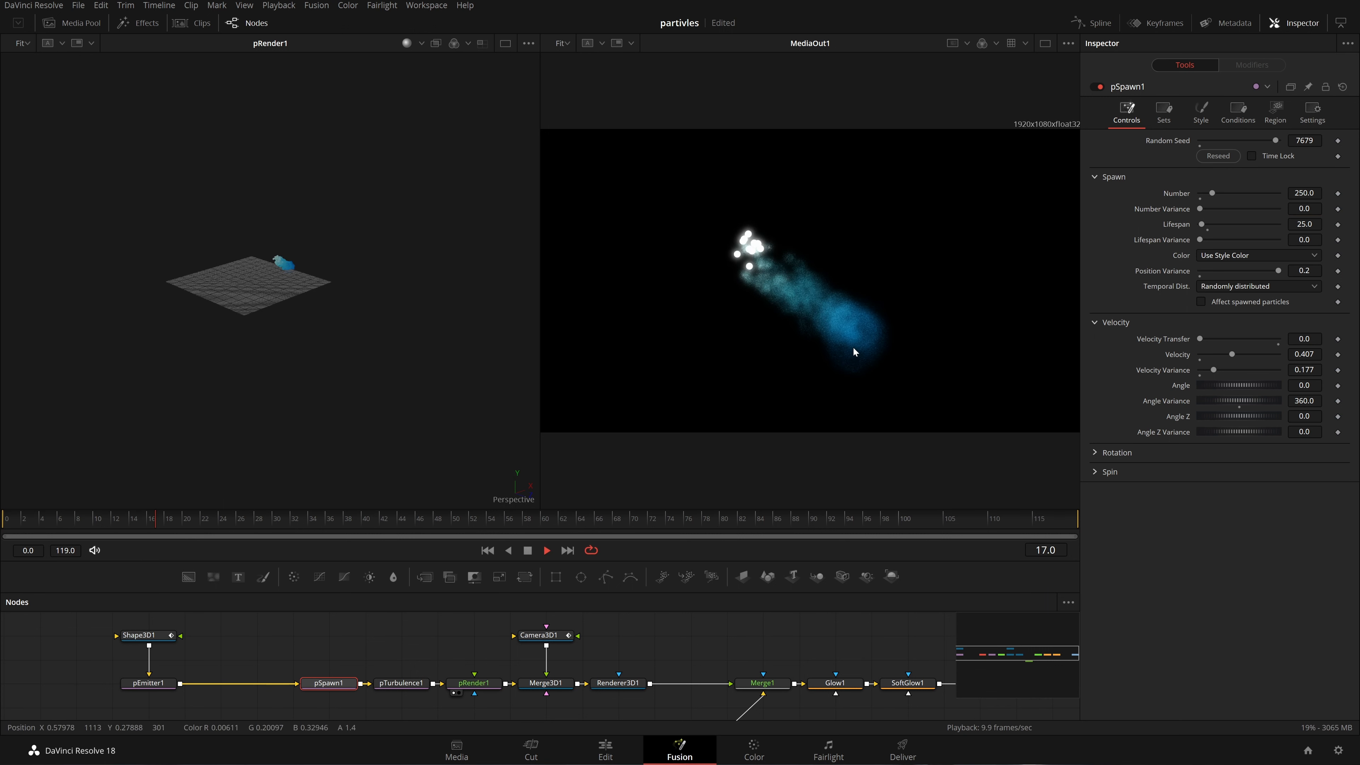
pyautogui.scroll(1, 853, 352)
pyautogui.click(1045, 44)
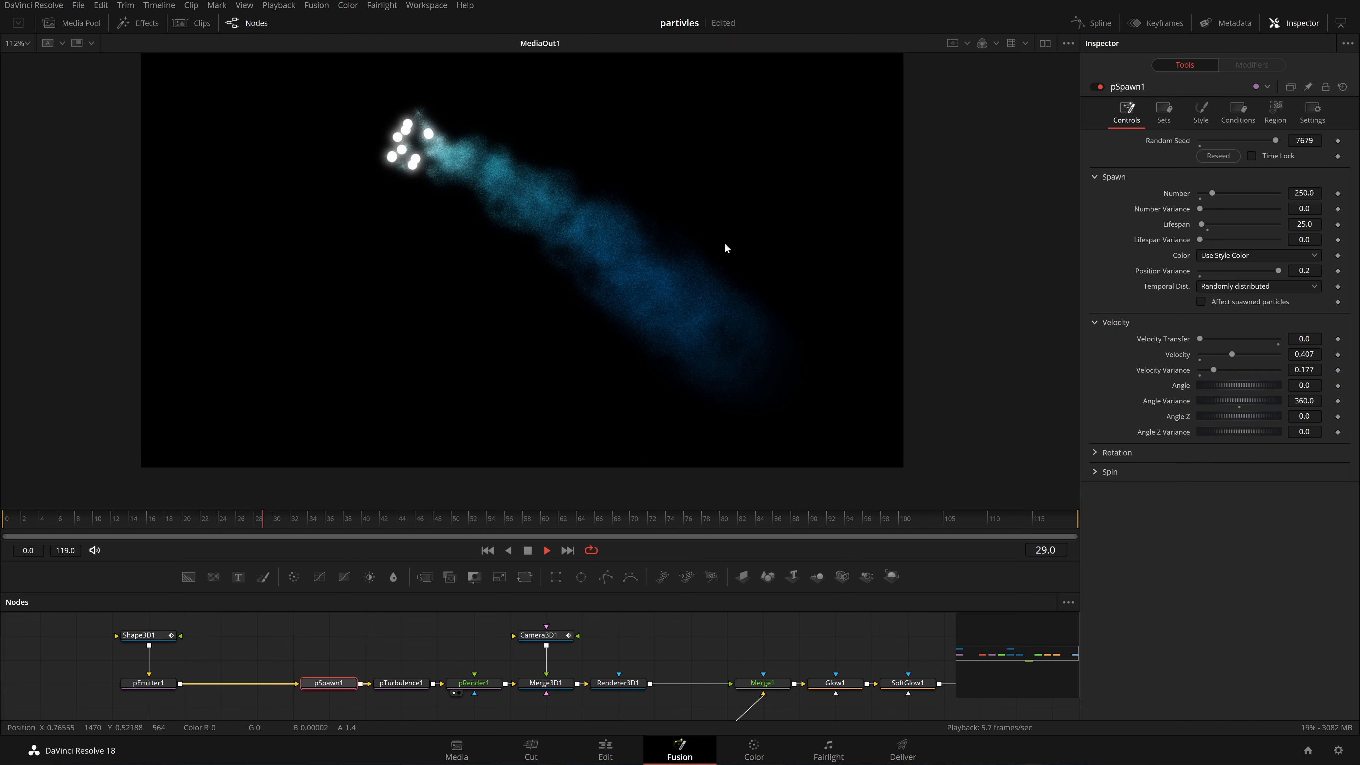
pyautogui.hotkey('ctrl', 'f')
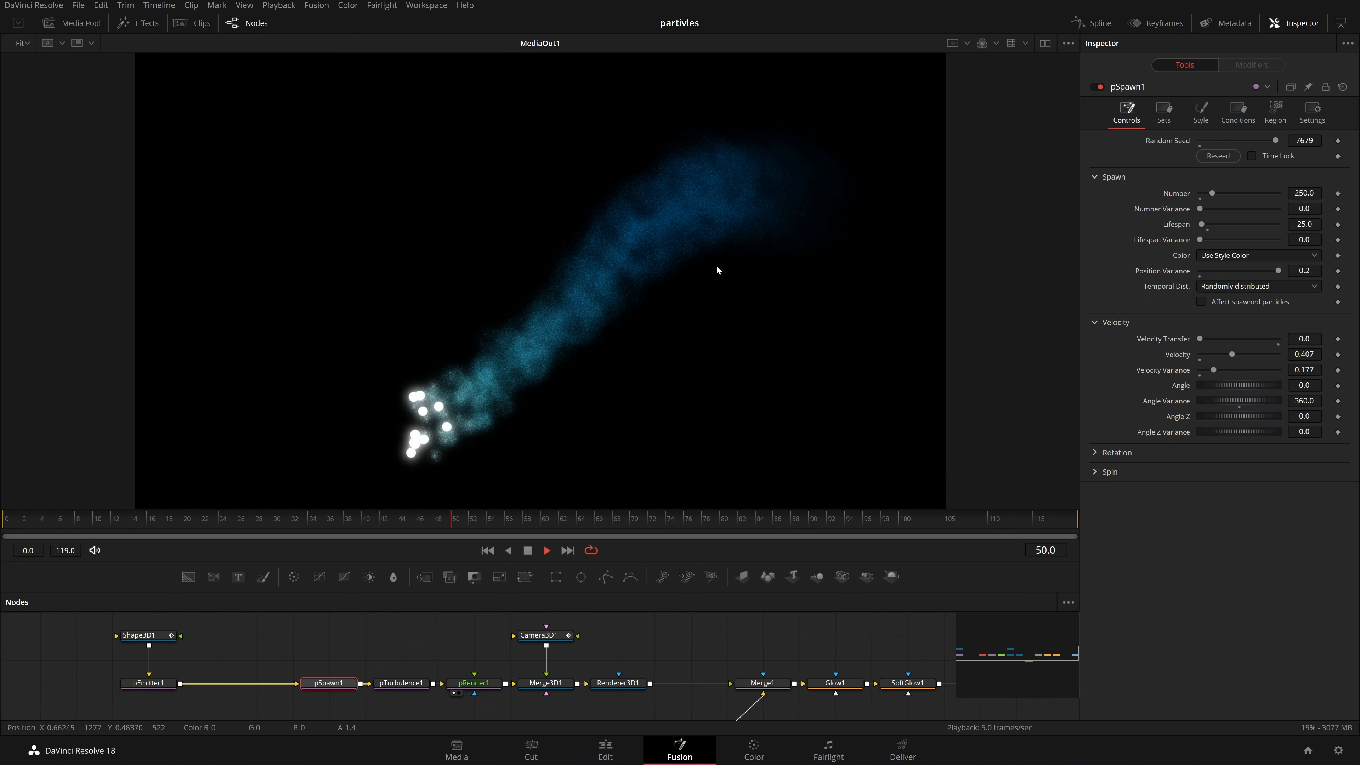
pyautogui.press('space')
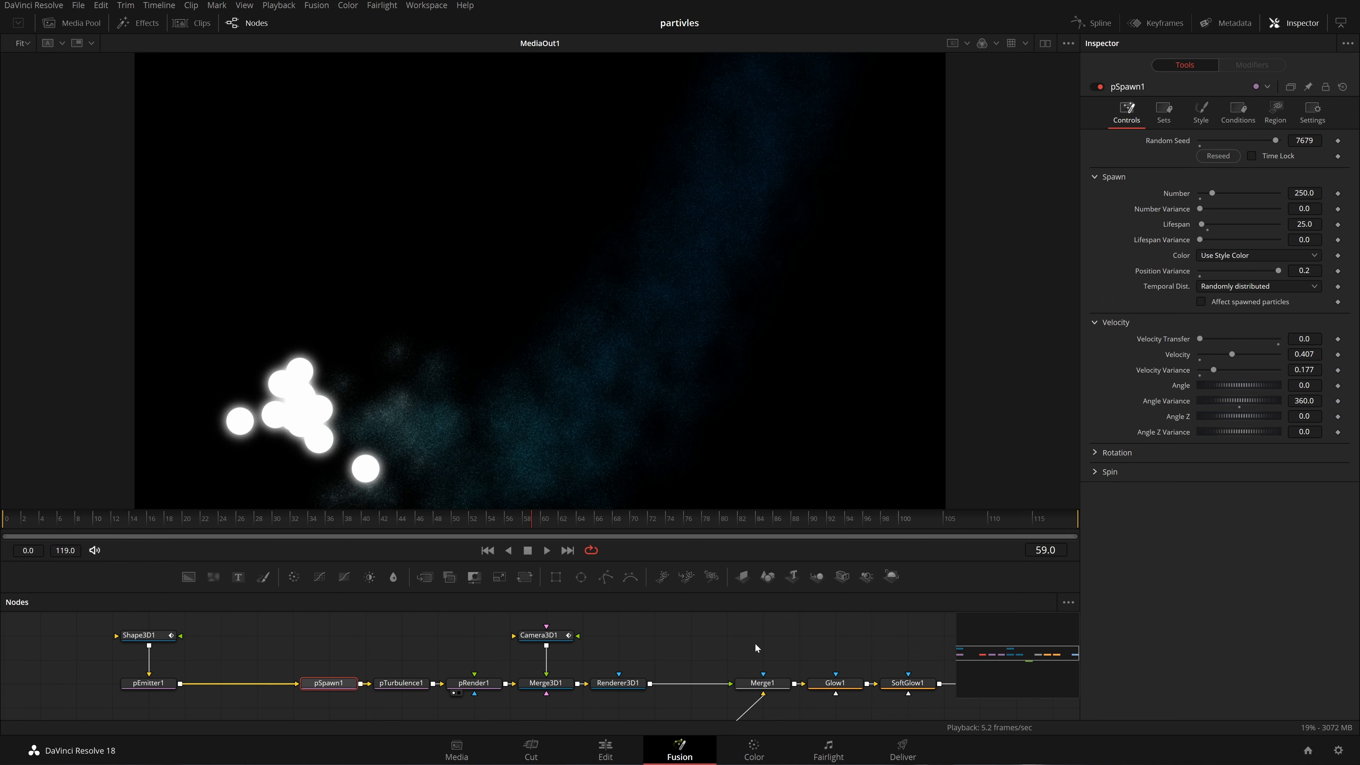
# Add a Prism Blur tool after SoftGlow1, before MediaOut1
pyautogui.moveTo(754, 643); pyautogui.dragTo(386, 645)
pyautogui.click(591, 689)
pyautogui.hotkey('shift', 'space')
pyautogui.write('pfloc')
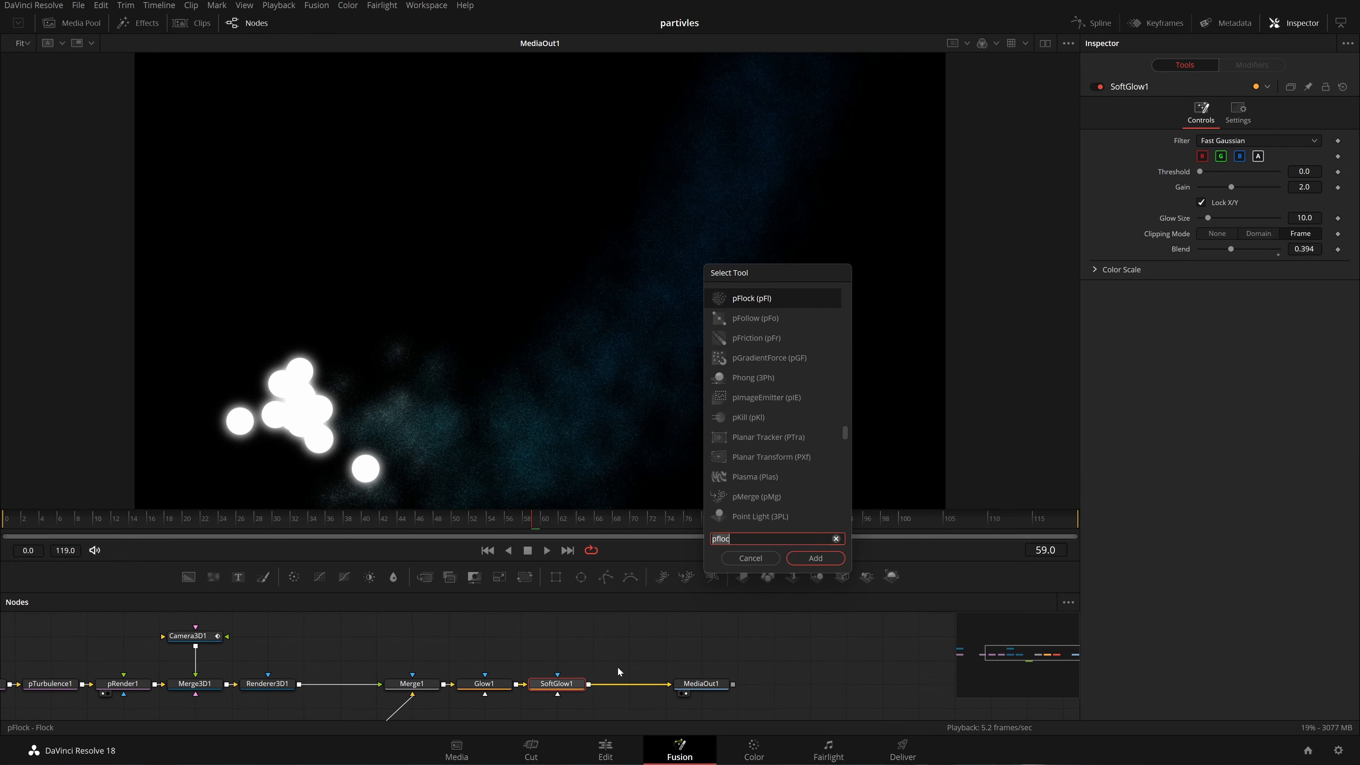
pyautogui.press('BackSpace')
pyautogui.press('BackSpace')
pyautogui.press('BackSpace')
pyautogui.press('BackSpace')
pyautogui.press('BackSpace')
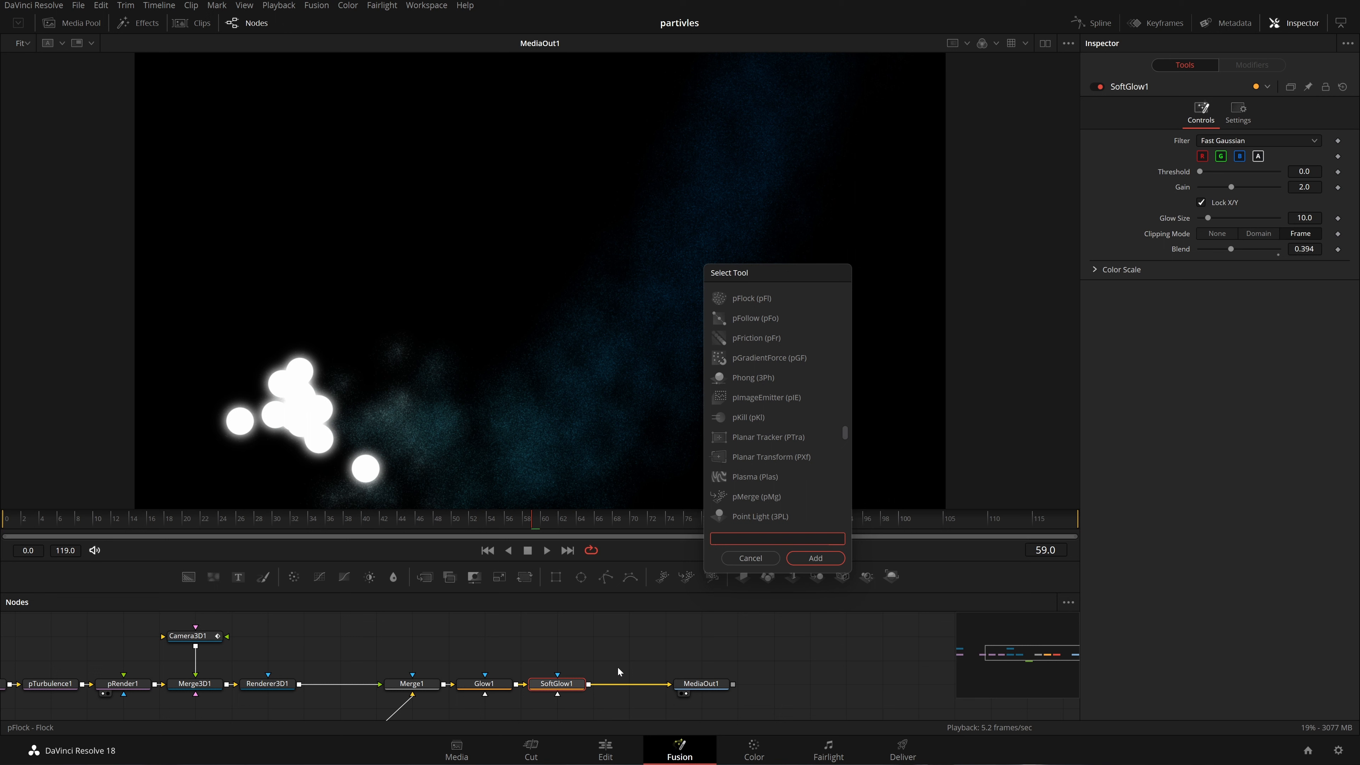
pyautogui.write('prism')
pyautogui.press('Return')
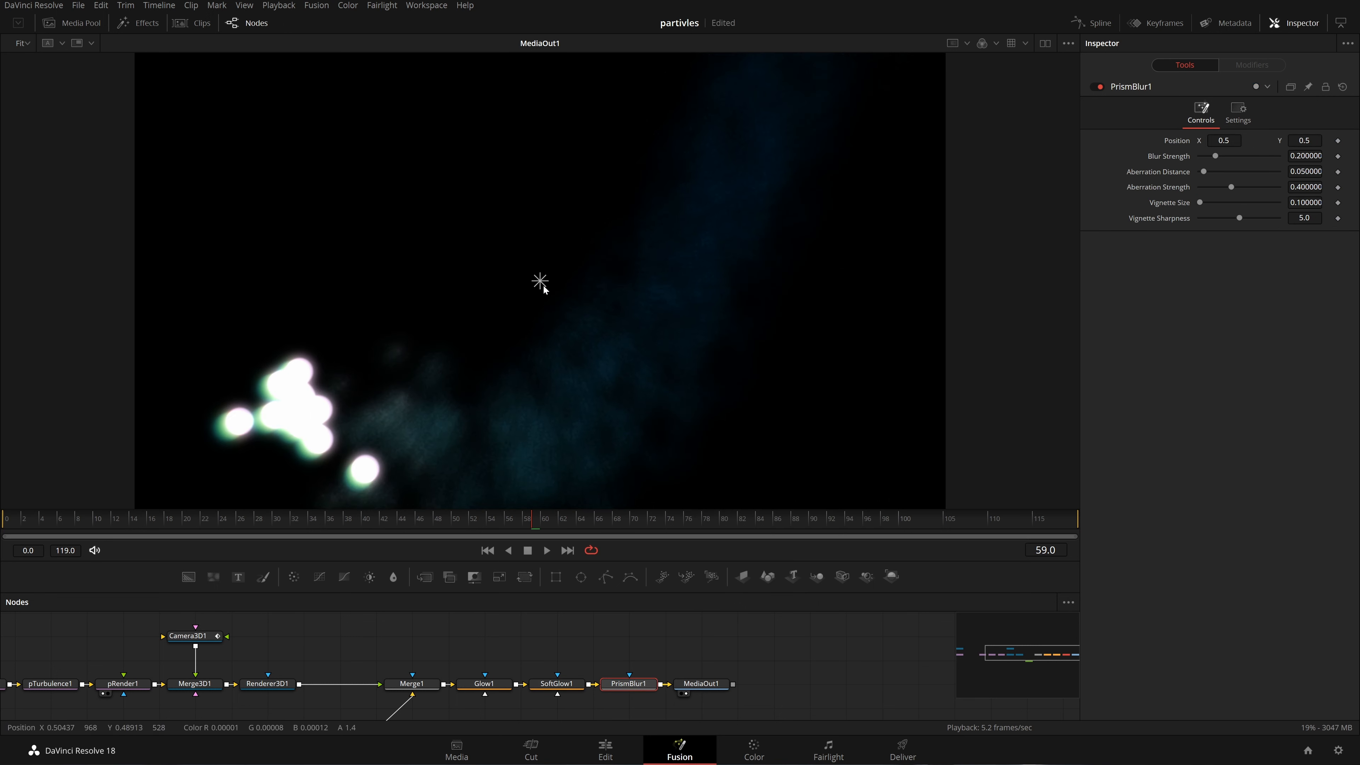
# Set PrismBlur1's aberration strength to 1.0, blur strength to 0.0 and aberration distance to 0.02, and play from the first frame
pyautogui.moveTo(1232, 188); pyautogui.dragTo(1278, 187)
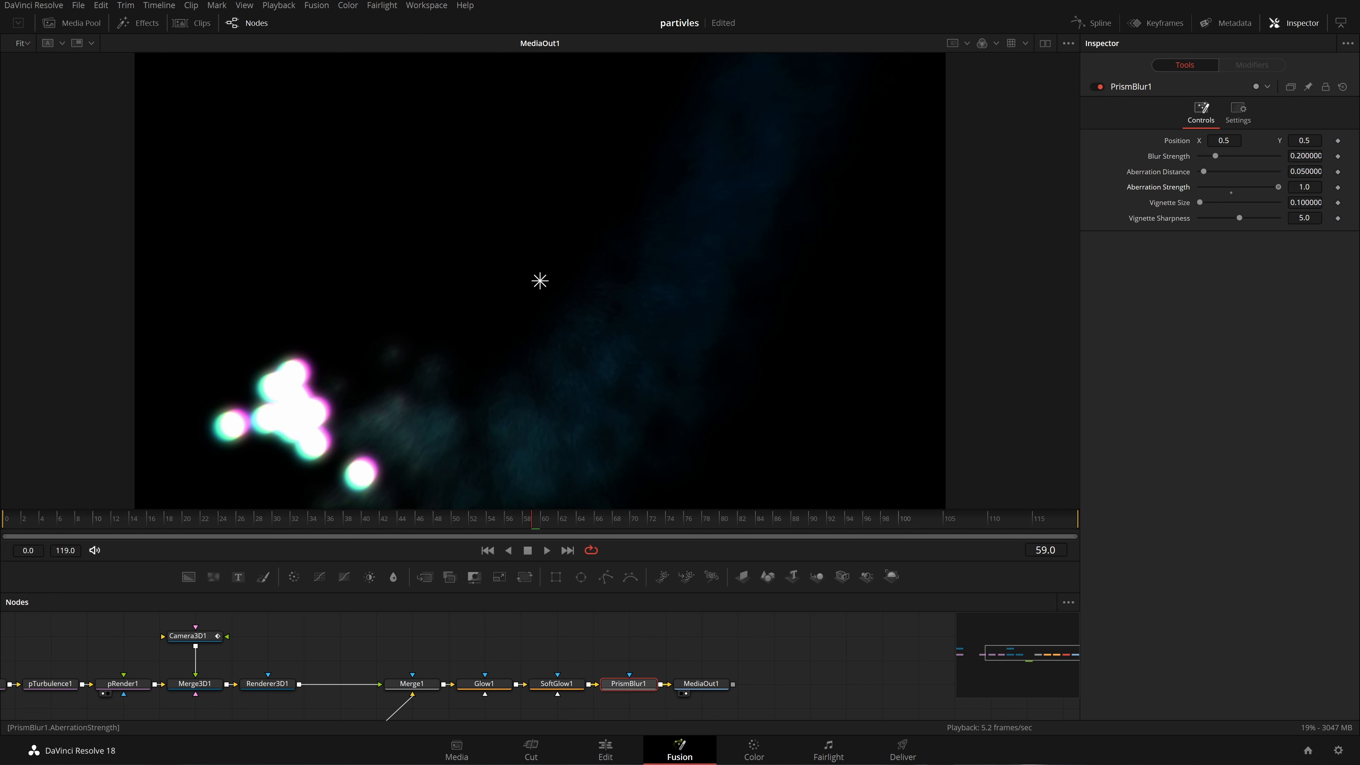
pyautogui.moveTo(1215, 156); pyautogui.dragTo(1199, 155)
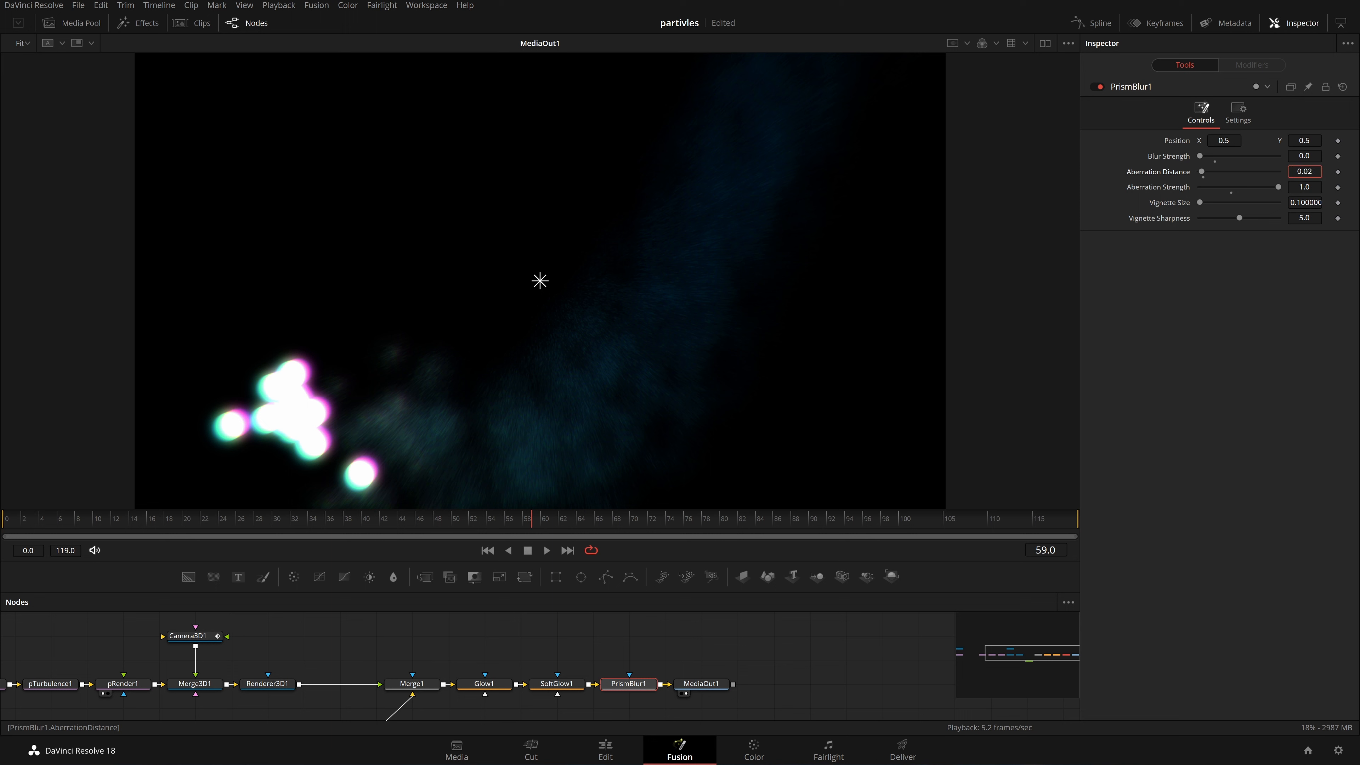
pyautogui.moveTo(1202, 171); pyautogui.dragTo(1200, 171)
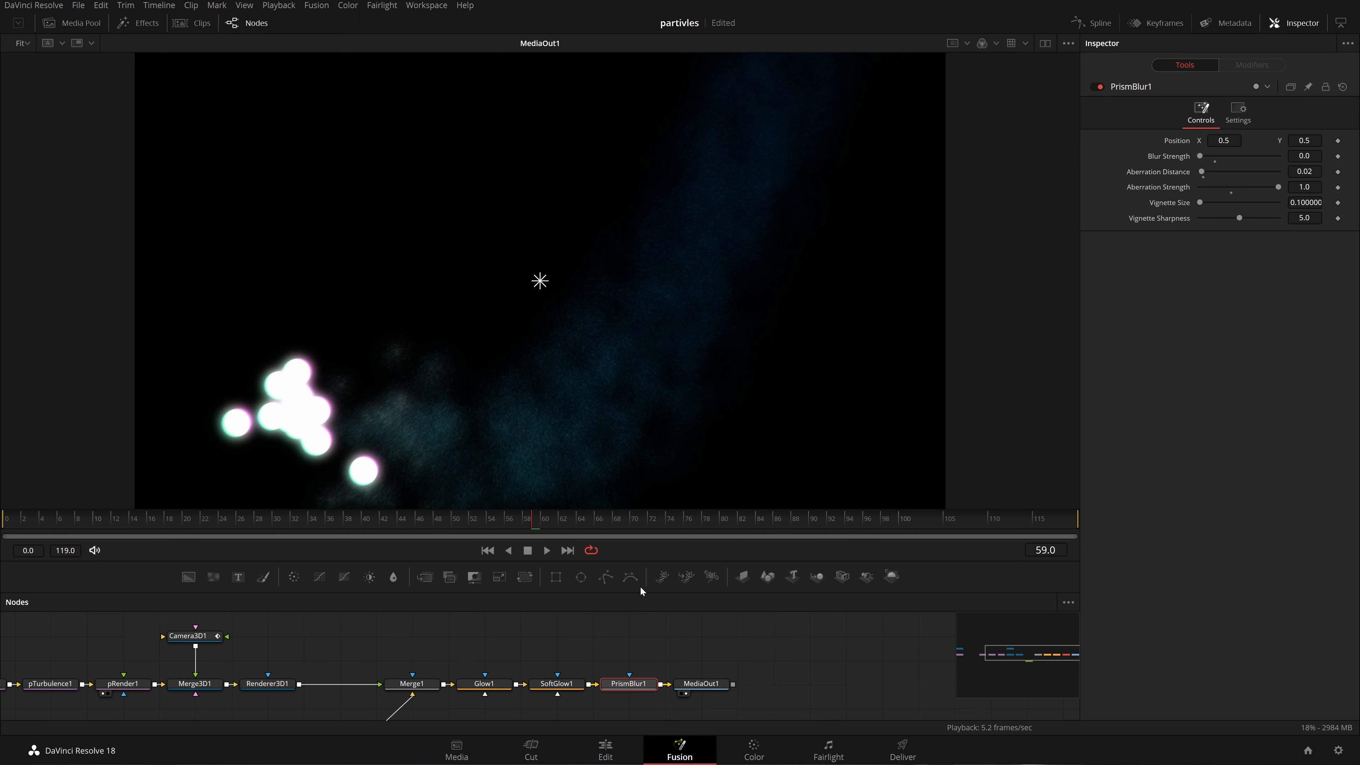
pyautogui.click(487, 550)
pyautogui.press('space')
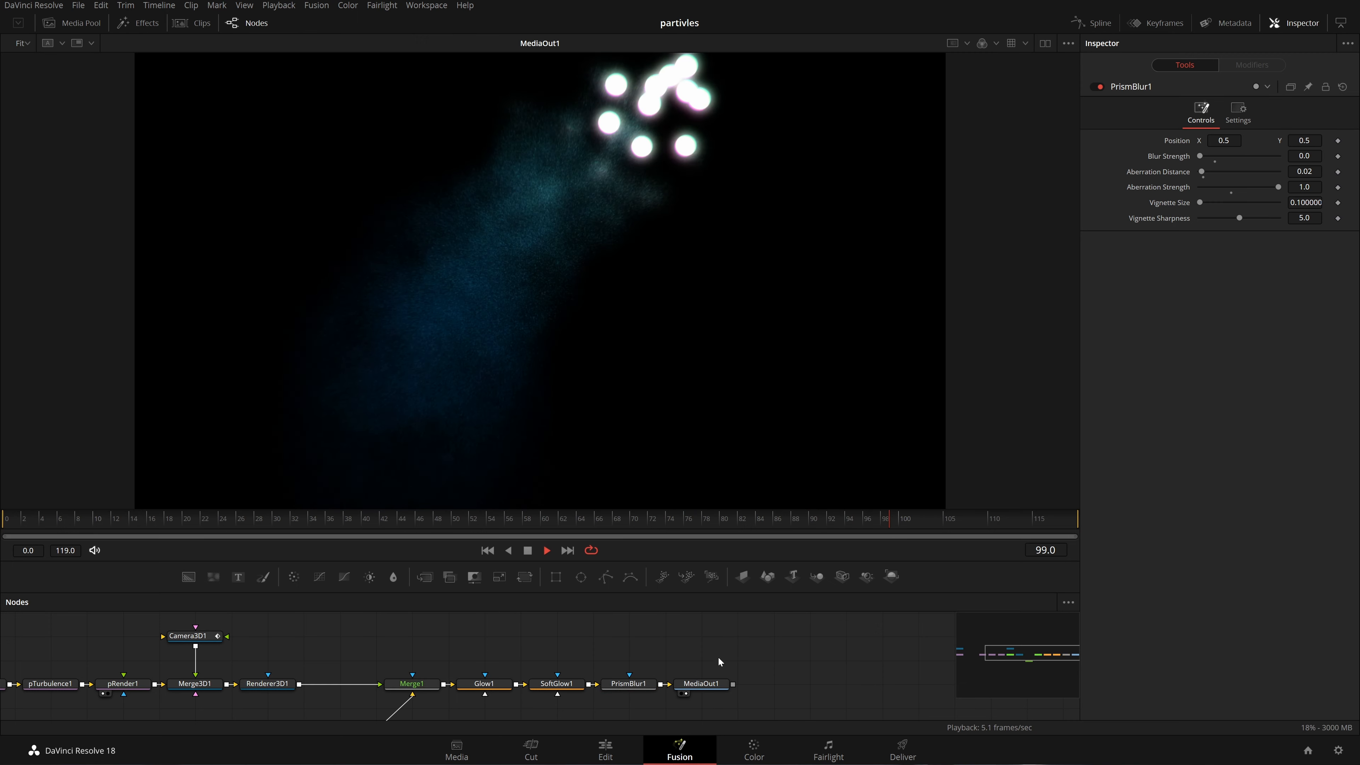
# Stop playback and compare the trail with Glow1, SoftGlow1 and PrismBlur1 together bypassed and enabled, leaving them enabled and saving the project
pyautogui.moveTo(659, 664); pyautogui.dragTo(751, 629)
pyautogui.press('space')
pyautogui.moveTo(776, 694); pyautogui.dragTo(609, 654)
pyautogui.hotkey('ctrl', 'p')
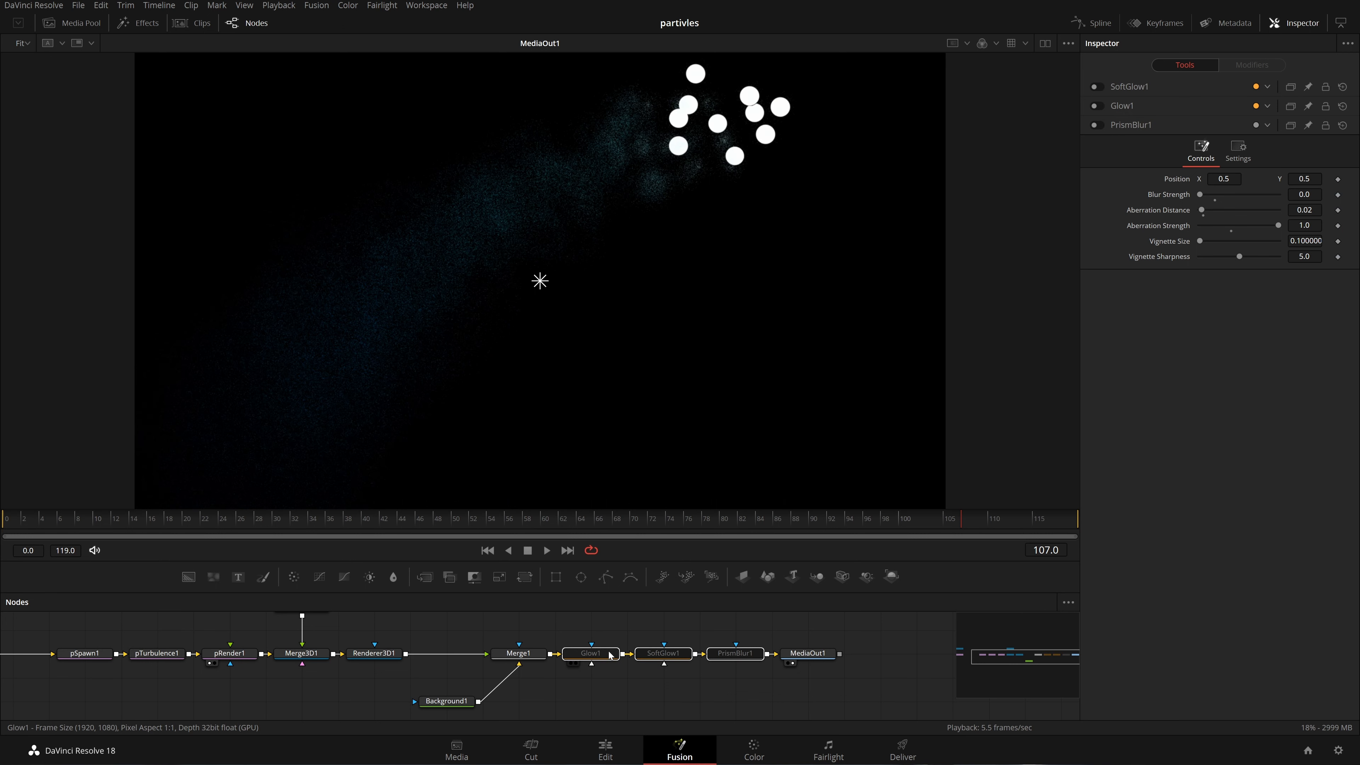
pyautogui.hotkey('ctrl', 'p')
pyautogui.hotkey('ctrl', 'p')
pyautogui.hotkey('ctrl', 'p')
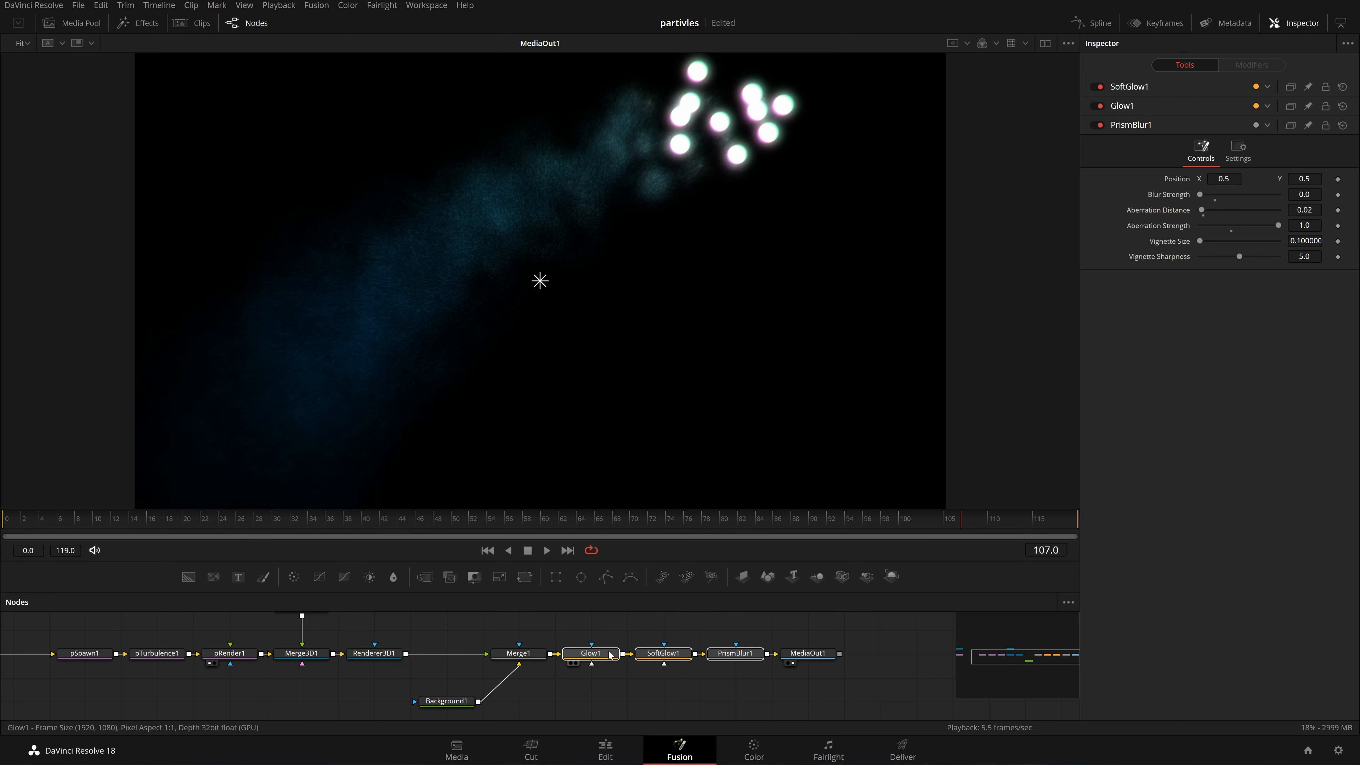
pyautogui.hotkey('ctrl', 'p')
pyautogui.hotkey('ctrl', 's')
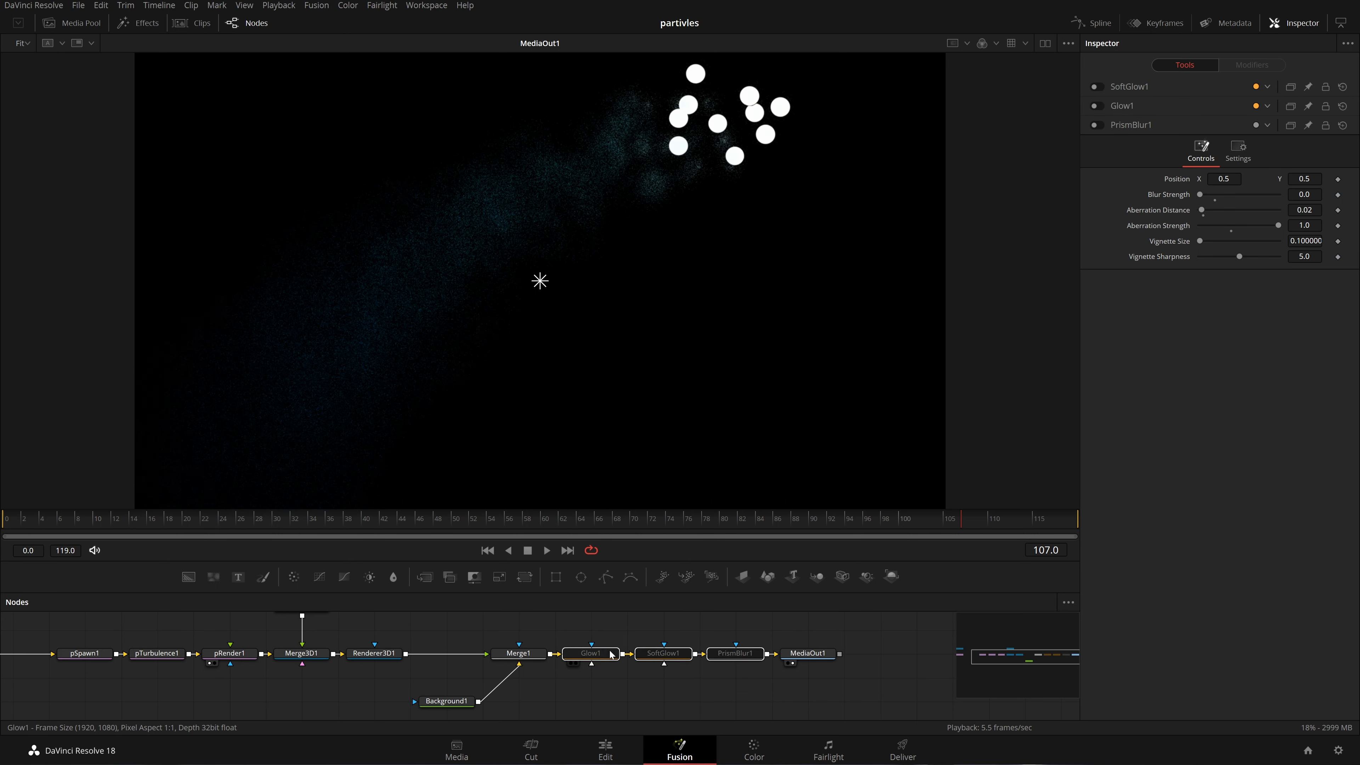
pyautogui.hotkey('ctrl', 'p')
# Play the trail briefly, reduce pEmitter1's particle size to 0.15, and save the project
pyautogui.press('space')
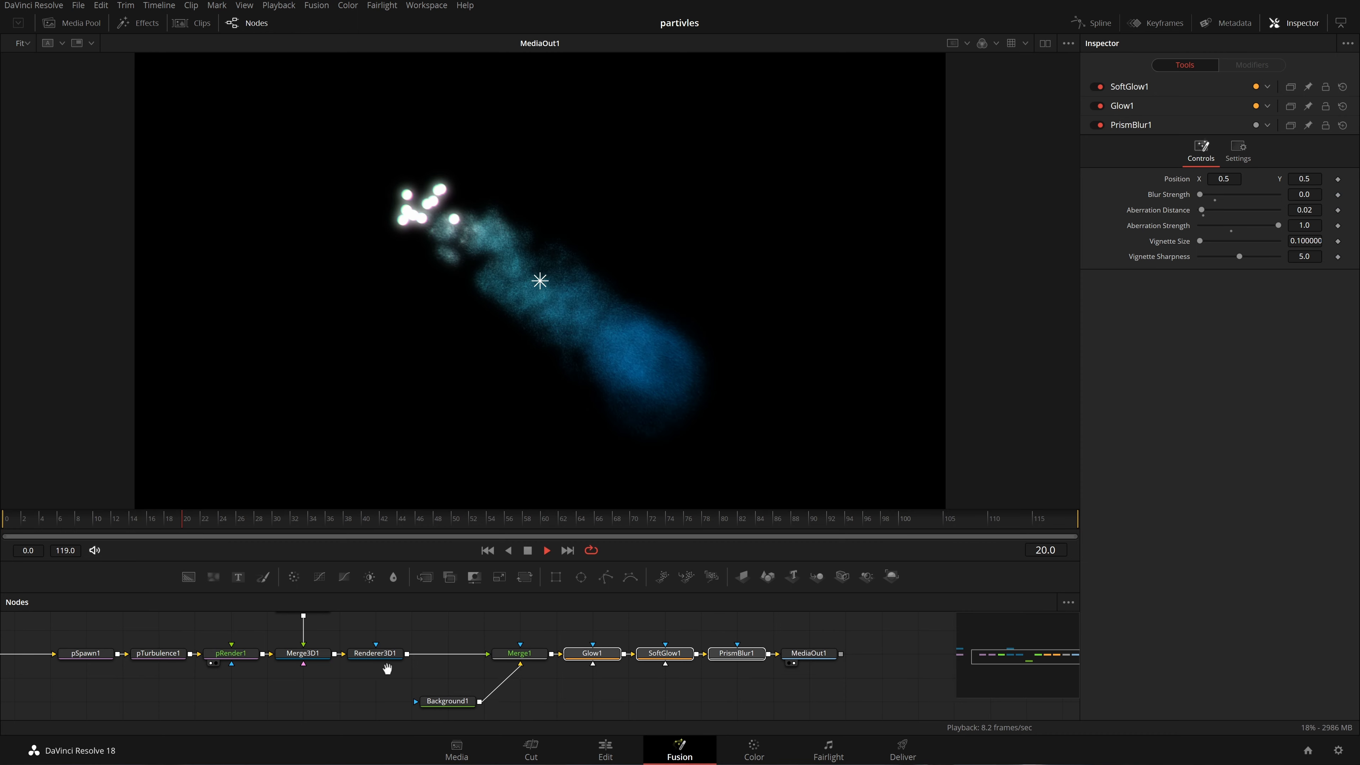
pyautogui.moveTo(388, 670); pyautogui.dragTo(535, 673)
pyautogui.moveTo(306, 636); pyautogui.dragTo(414, 653)
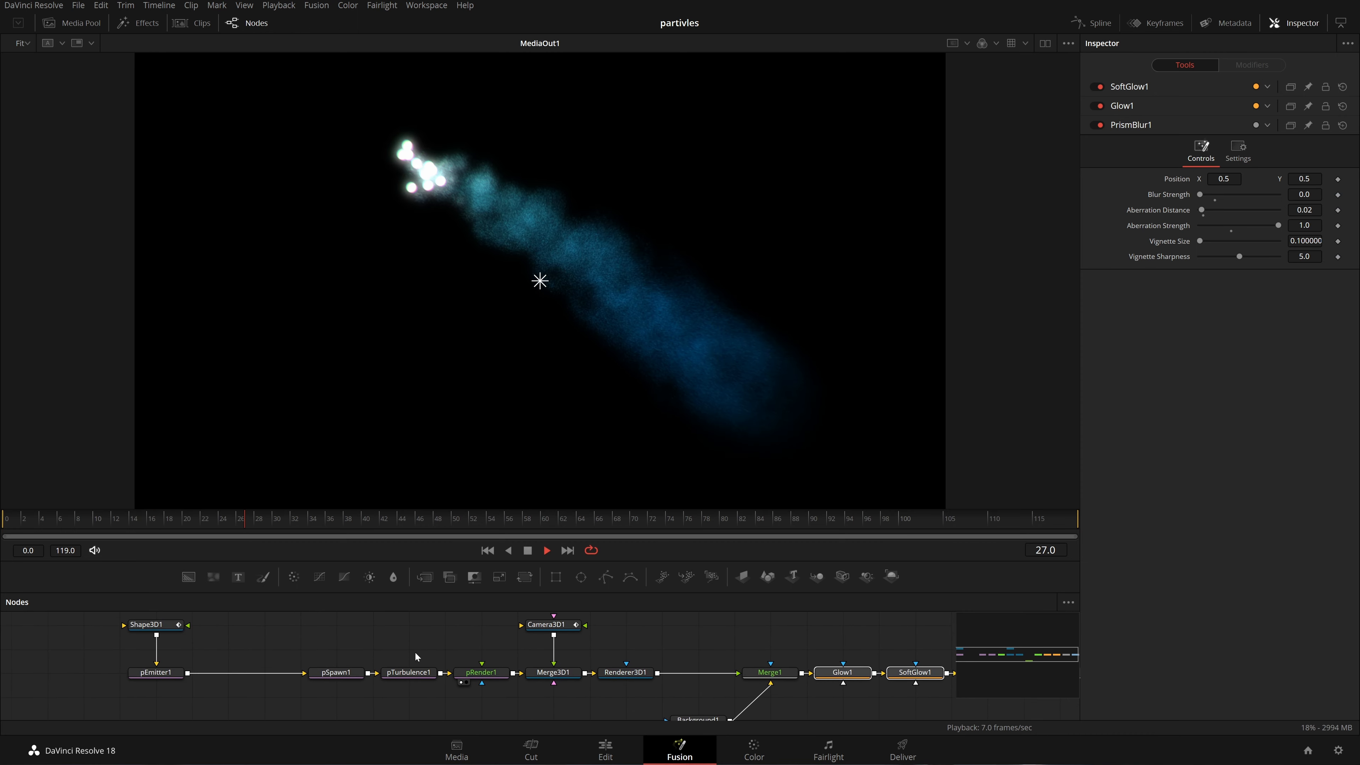
pyautogui.click(155, 672)
pyautogui.press('space')
pyautogui.click(1258, 111)
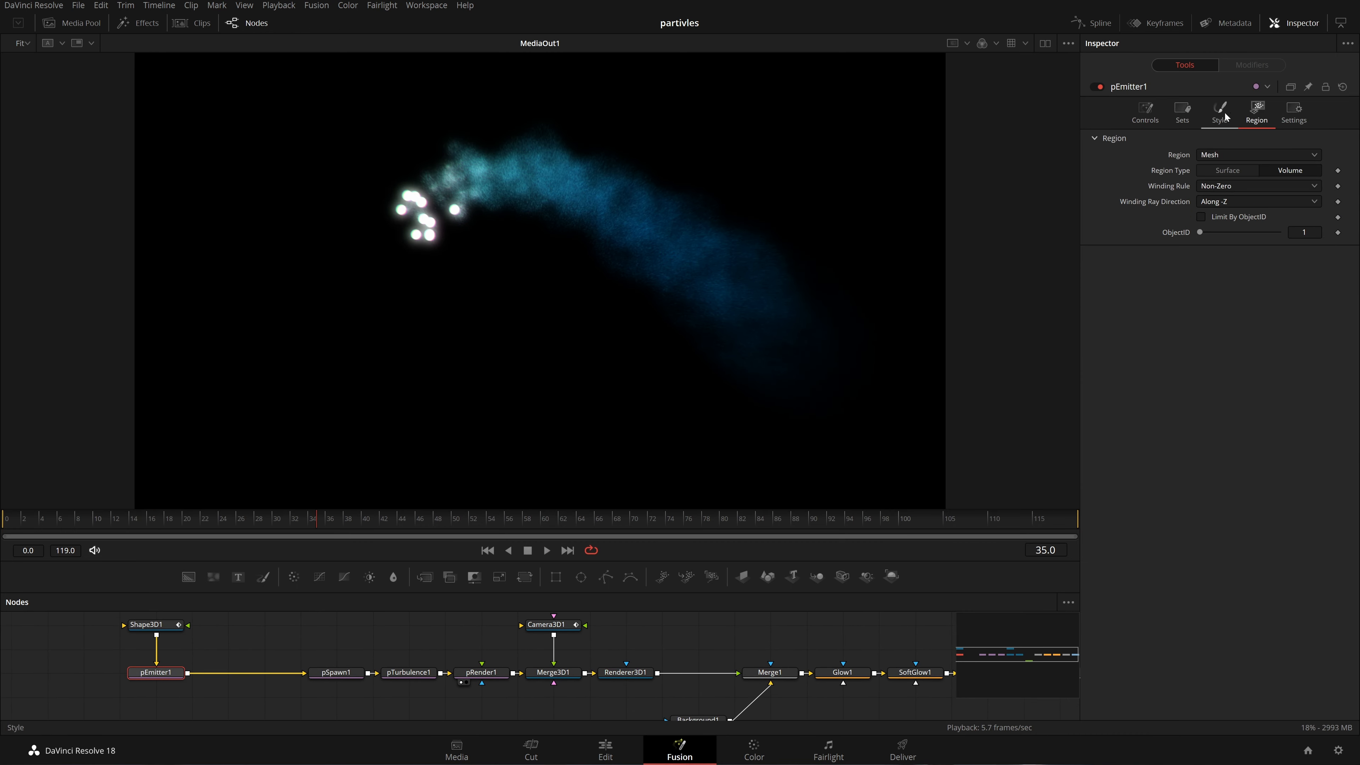
pyautogui.click(1220, 112)
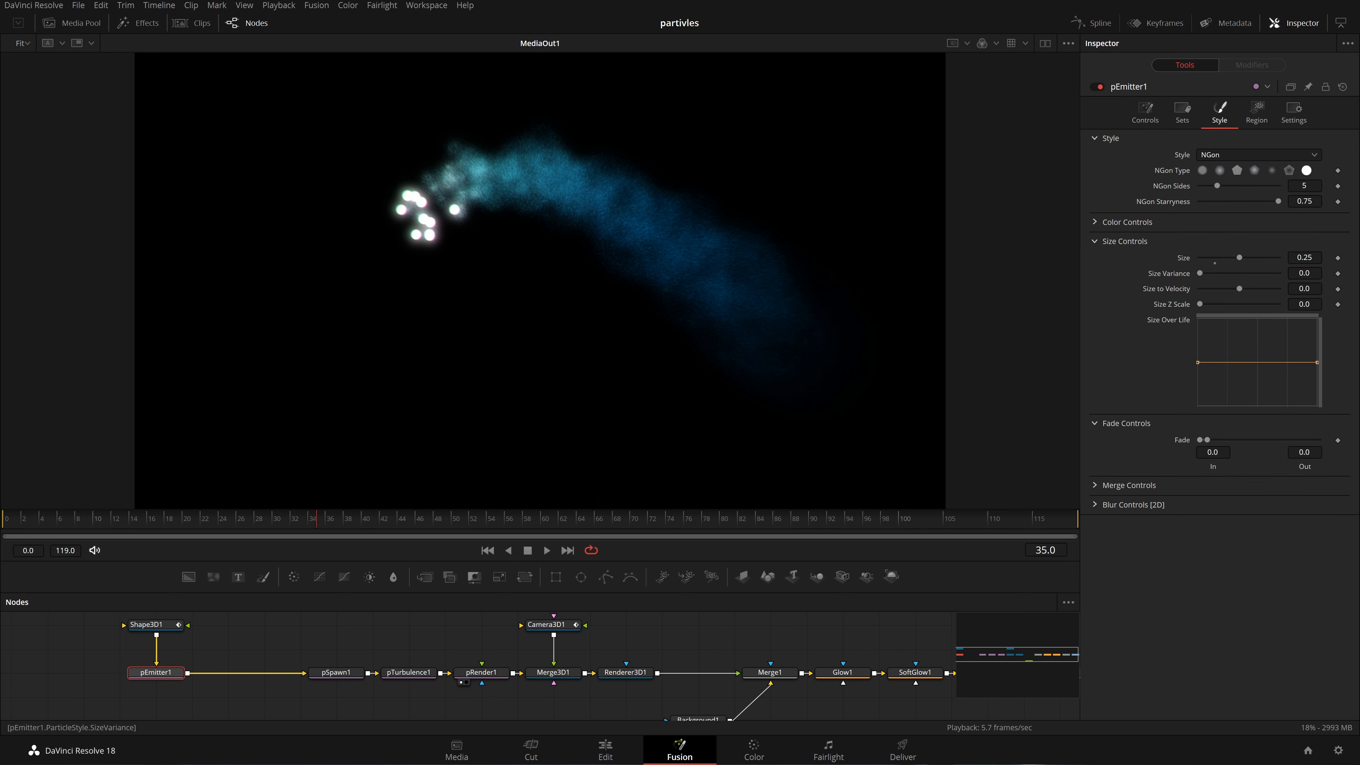
pyautogui.moveTo(1230, 257); pyautogui.dragTo(1219, 257)
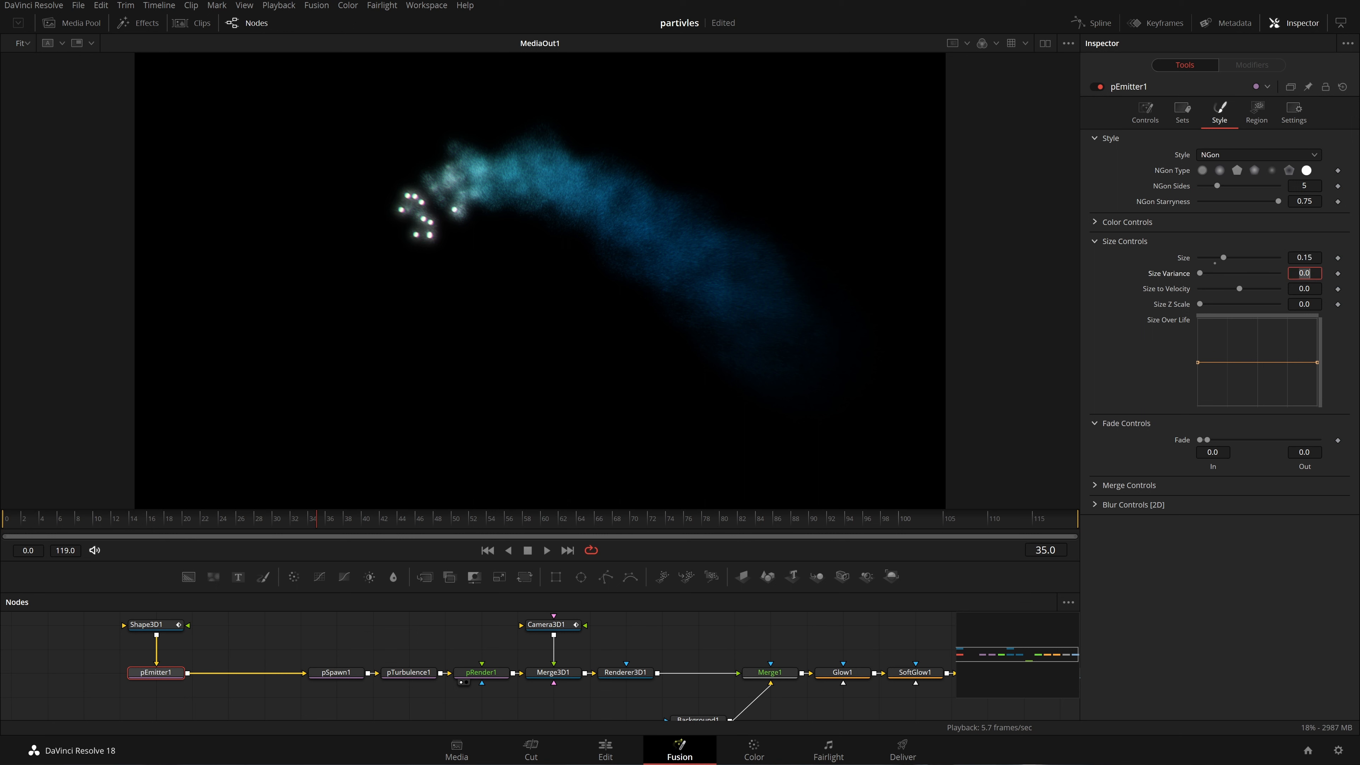
pyautogui.hotkey('ctrl', 's')
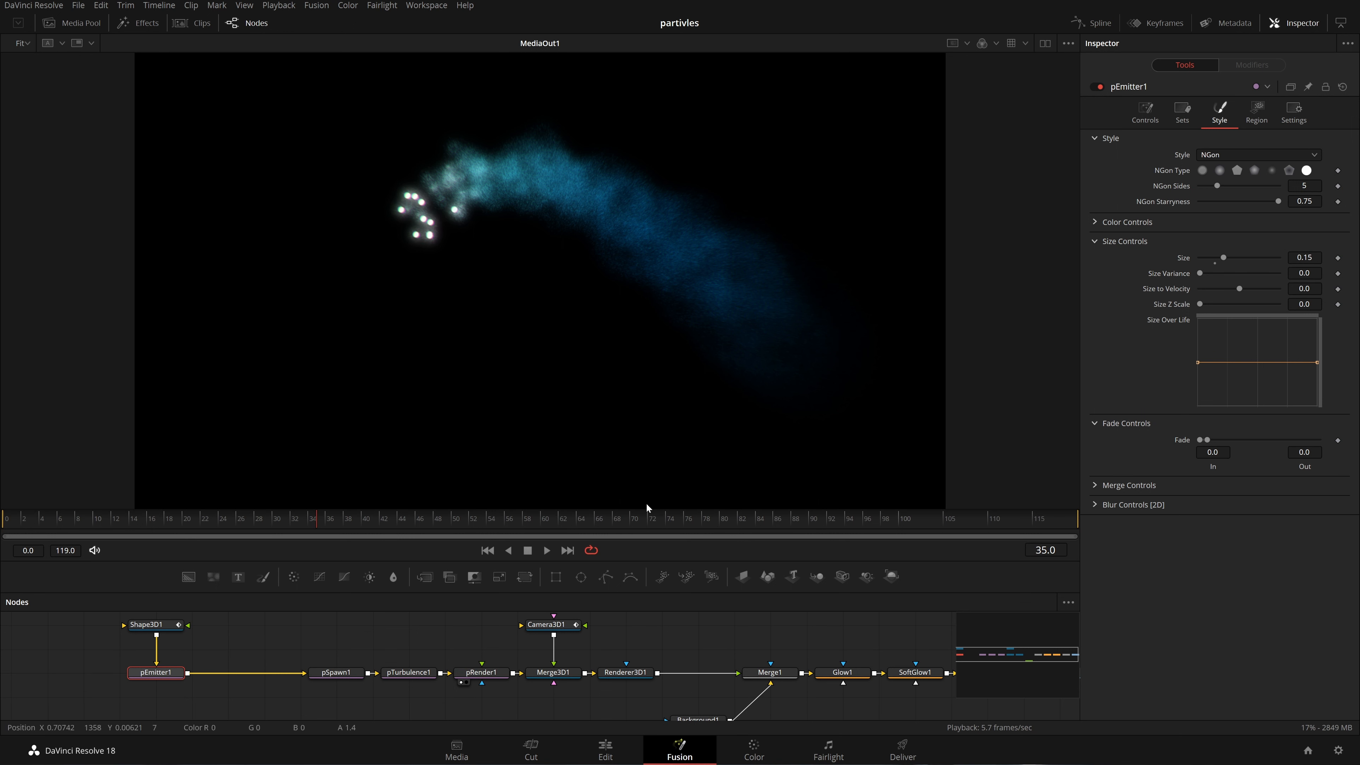
# Play the trail from the first frame and examine the region mode options of pSpawn1
pyautogui.click(487, 550)
pyautogui.click(547, 551)
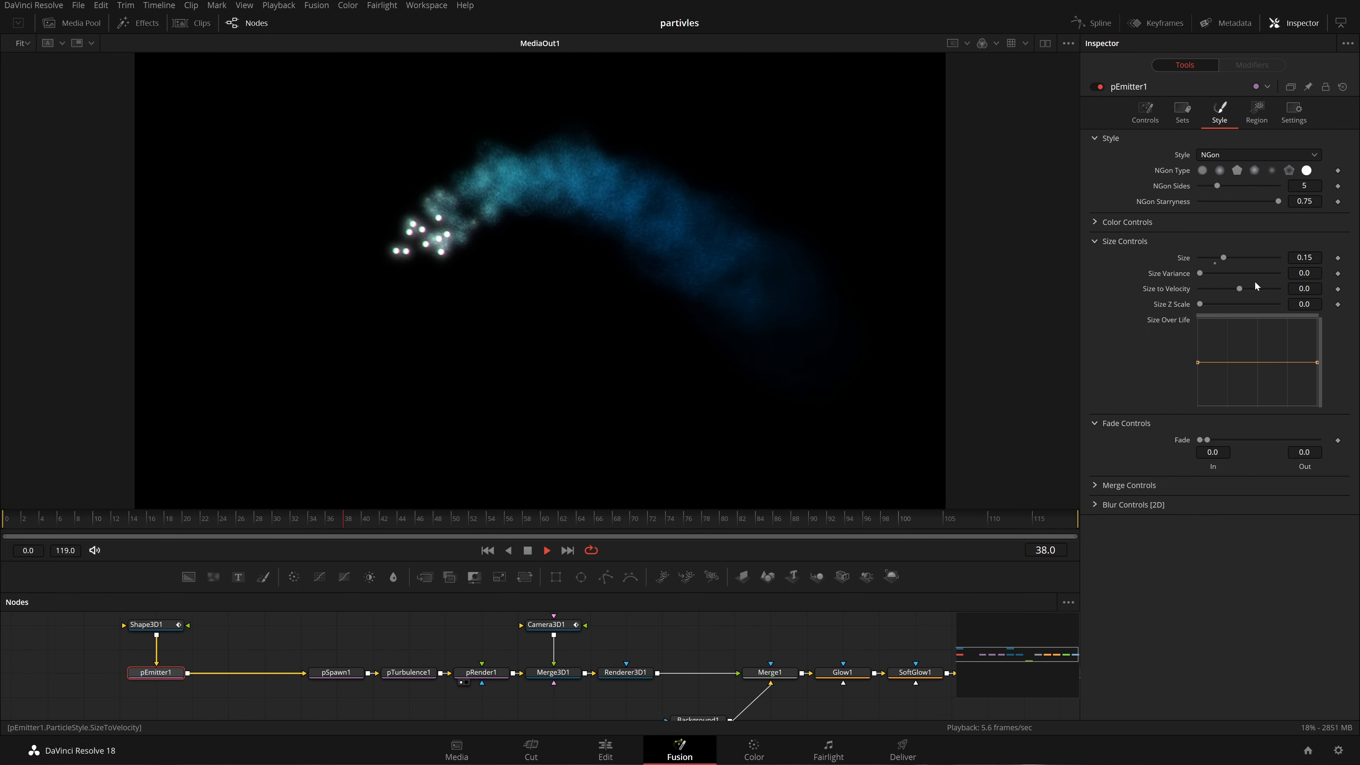
pyautogui.click(344, 667)
pyautogui.click(1275, 112)
pyautogui.click(1273, 155)
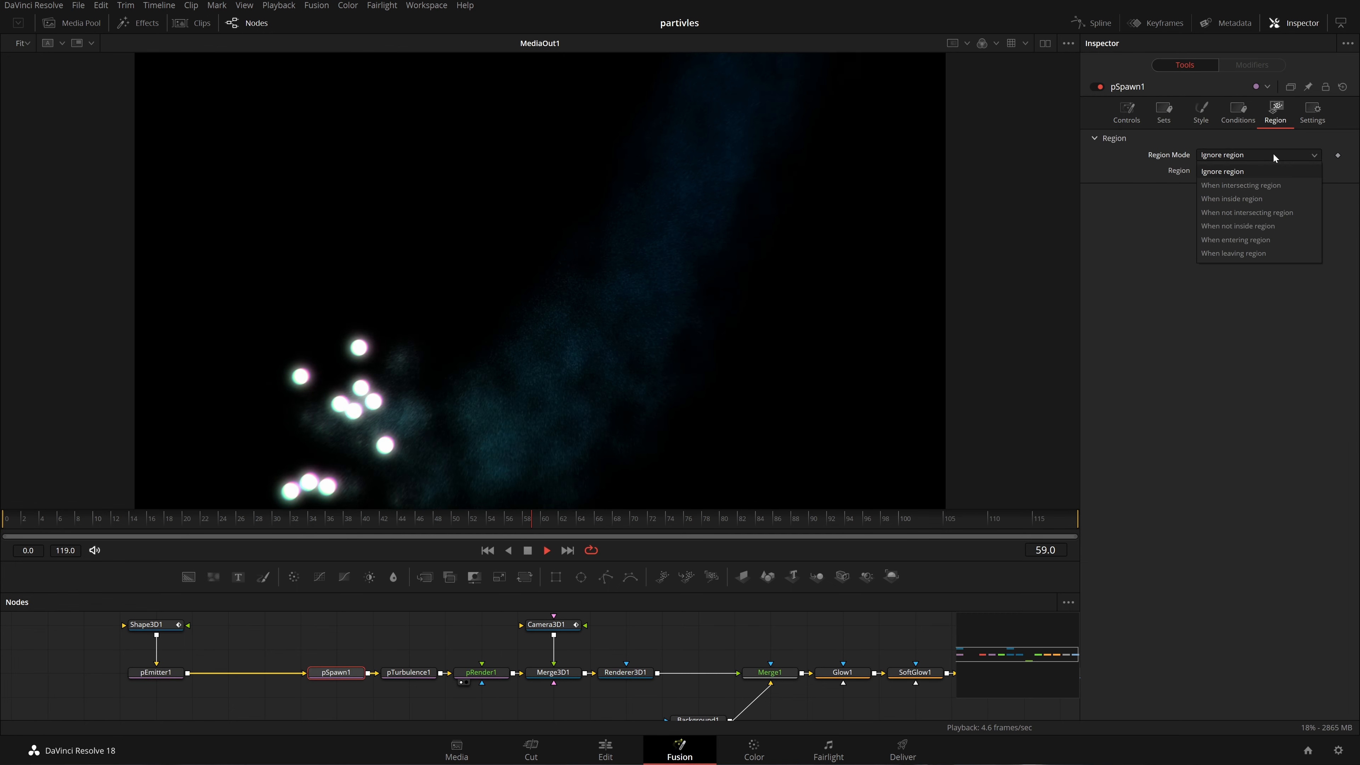
pyautogui.click(1273, 155)
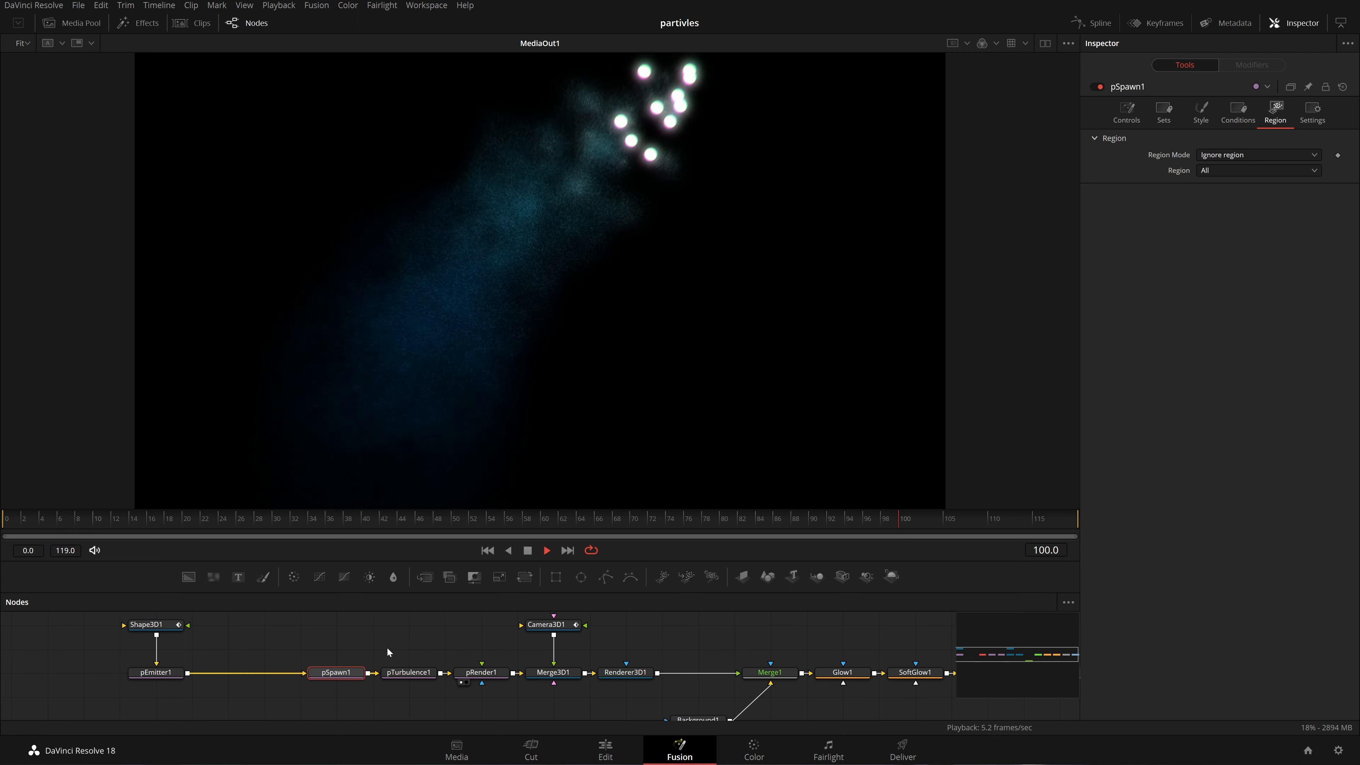
# Move pSpawn1 and pTurbulence1 together closer to pEmitter1, making room before pRender1 in the node graph
pyautogui.moveTo(386, 647); pyautogui.dragTo(322, 713)
pyautogui.moveTo(408, 672); pyautogui.dragTo(300, 670)
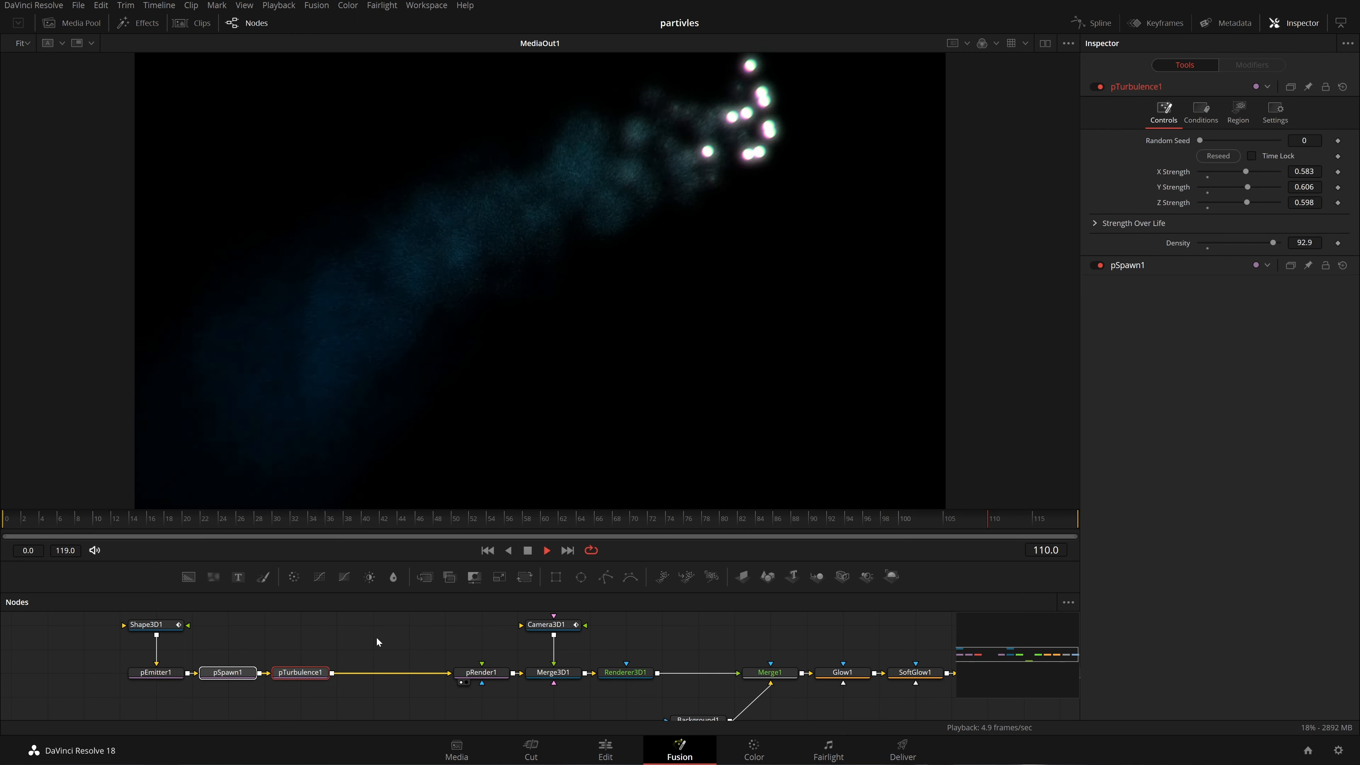
pyautogui.press('space')
# Add a pDirectionalForce node between pTurbulence1 and pRender1
pyautogui.click(310, 676)
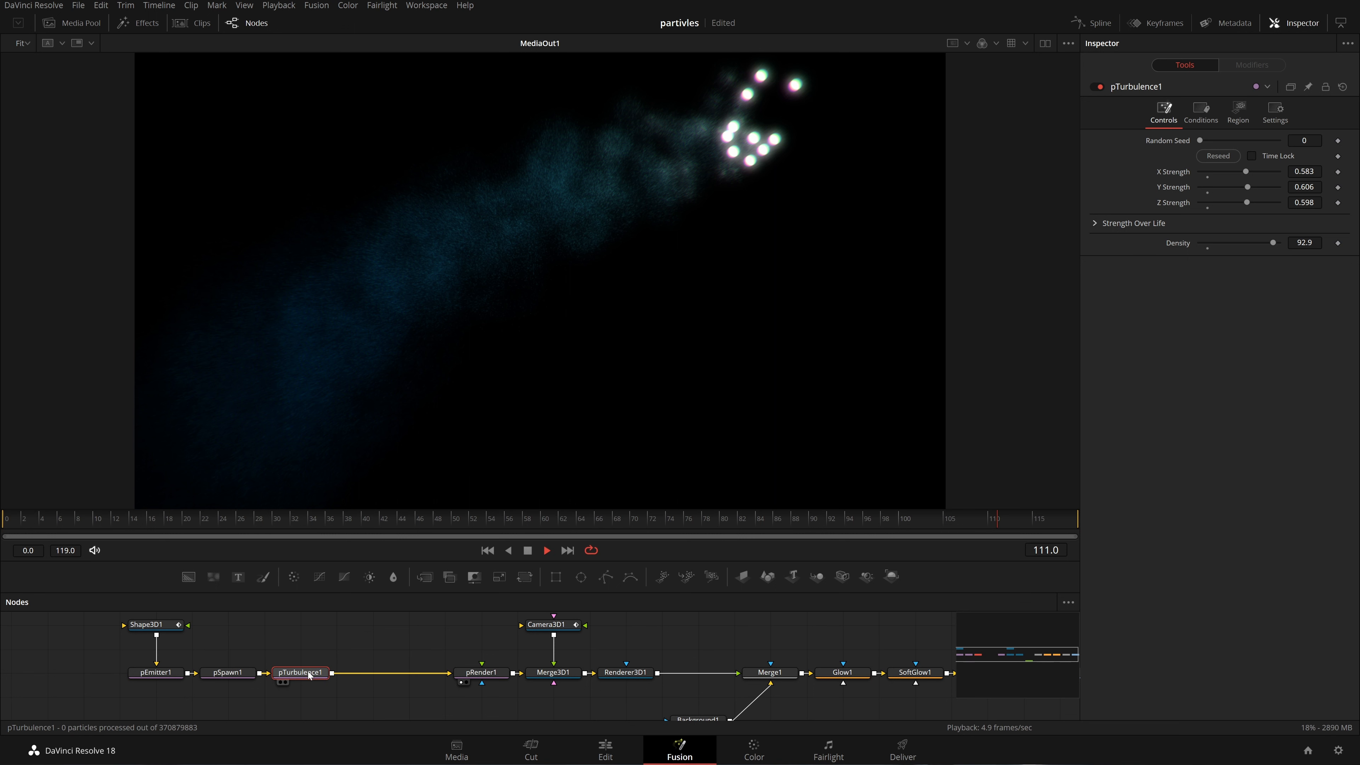
pyautogui.hotkey('shift', 'space')
pyautogui.write('pris')
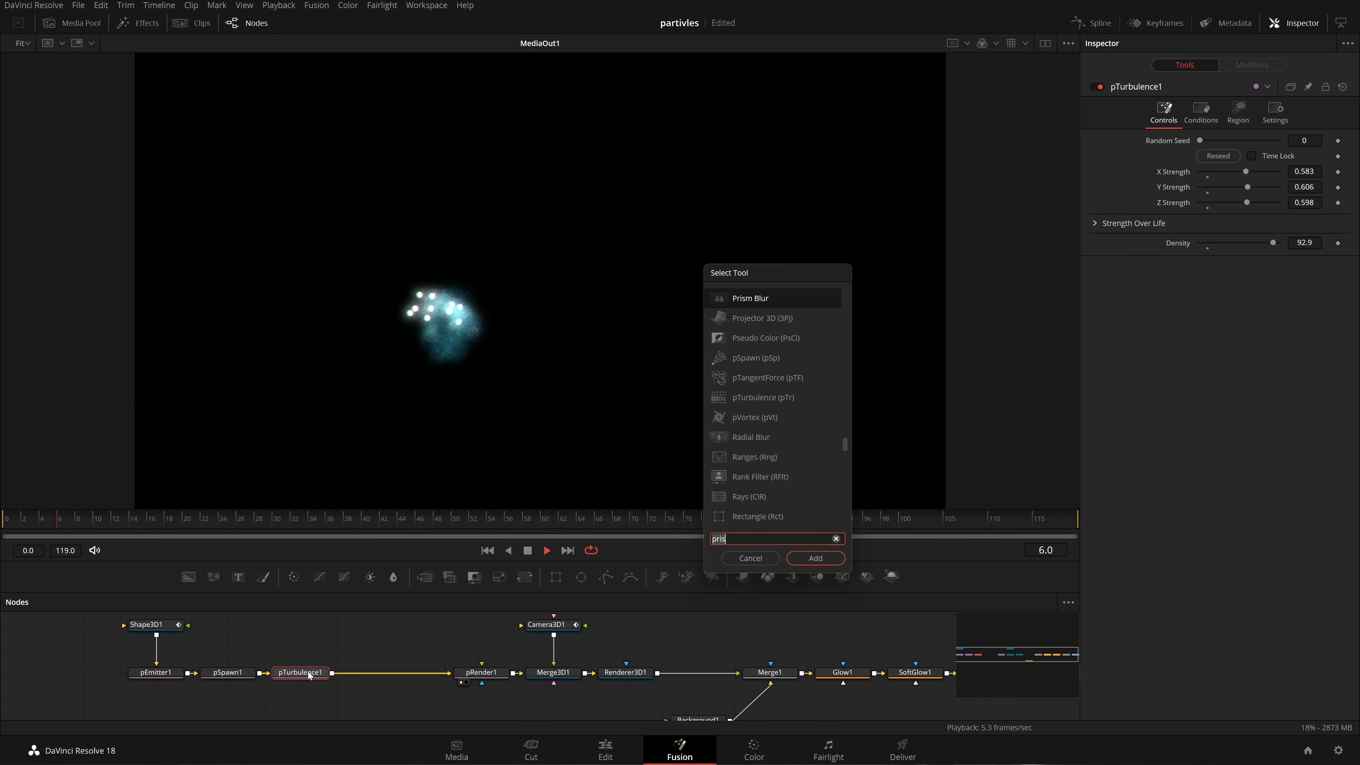
pyautogui.press('BackSpace')
pyautogui.press('BackSpace')
pyautogui.press('BackSpace')
pyautogui.press('BackSpace')
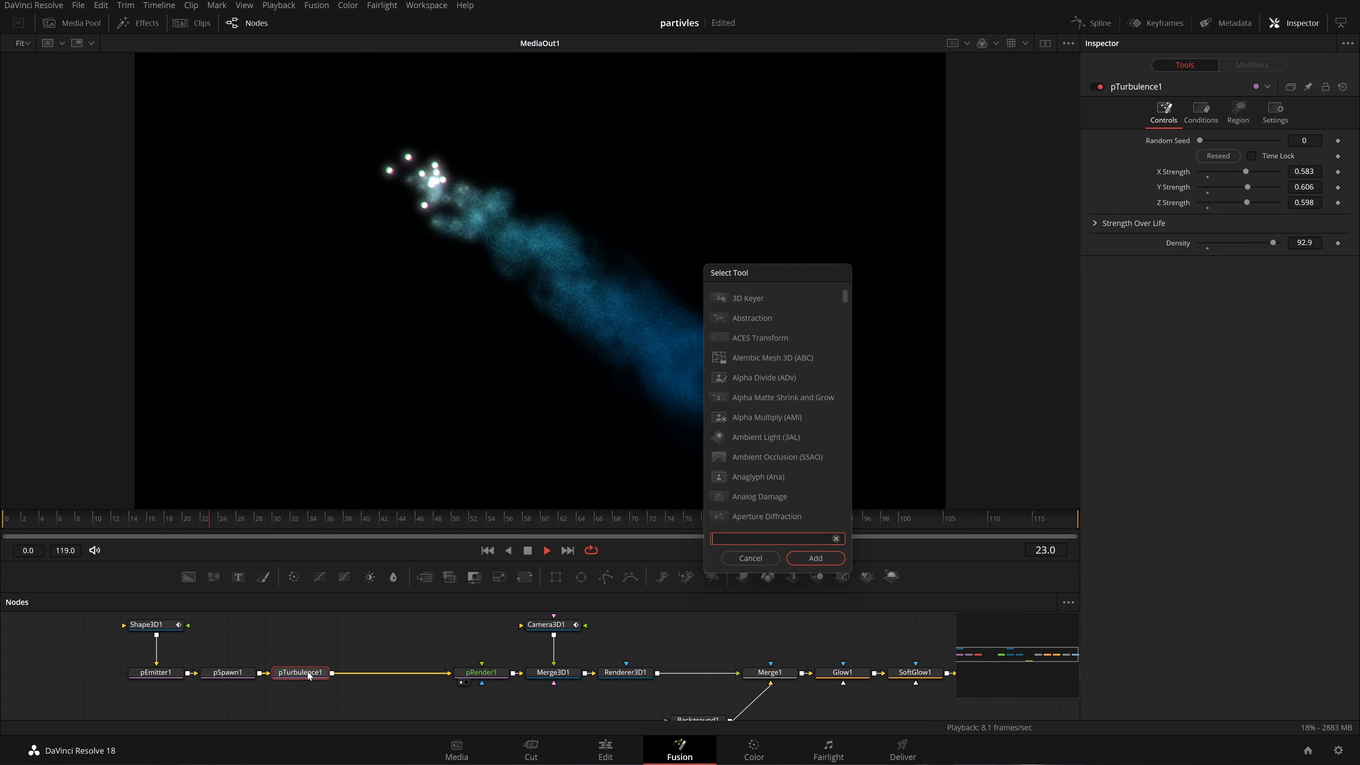
pyautogui.write('p')
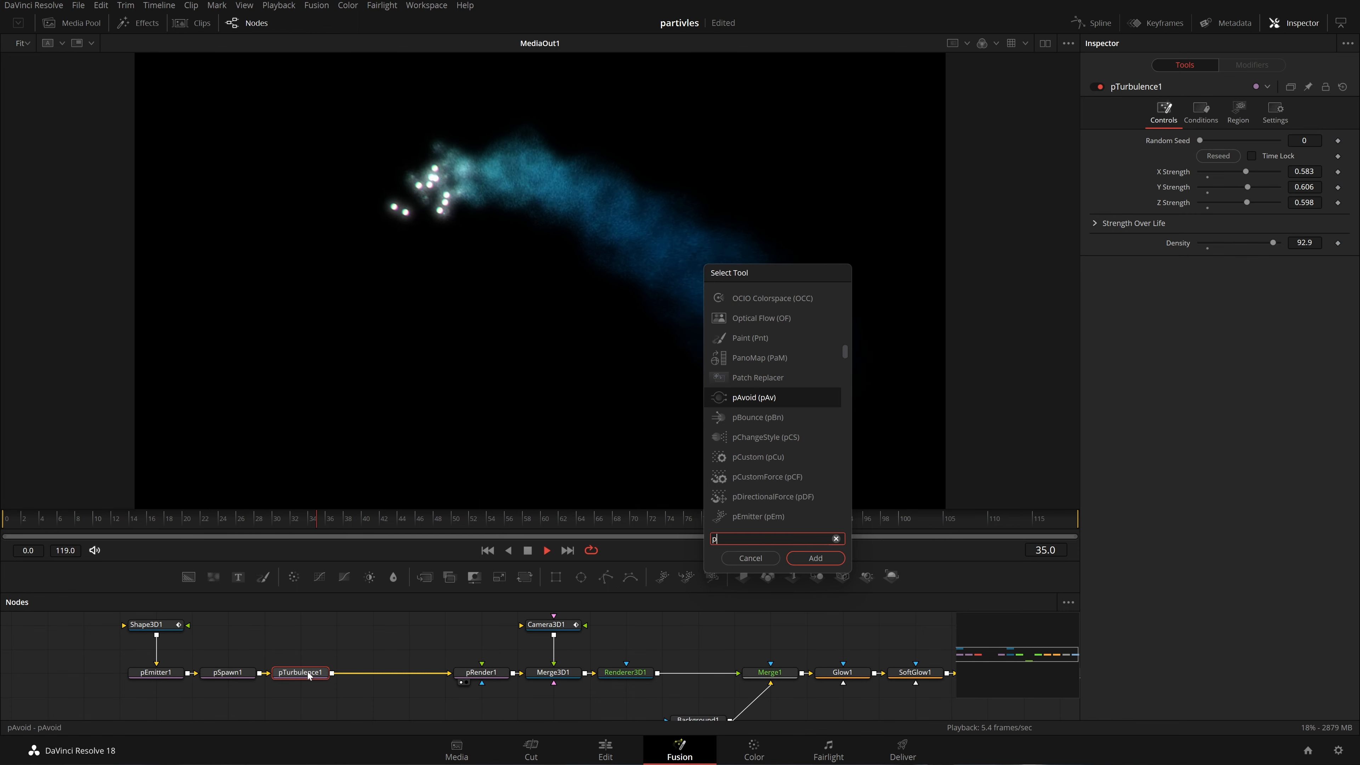
pyautogui.write('dir')
pyautogui.press('Return')
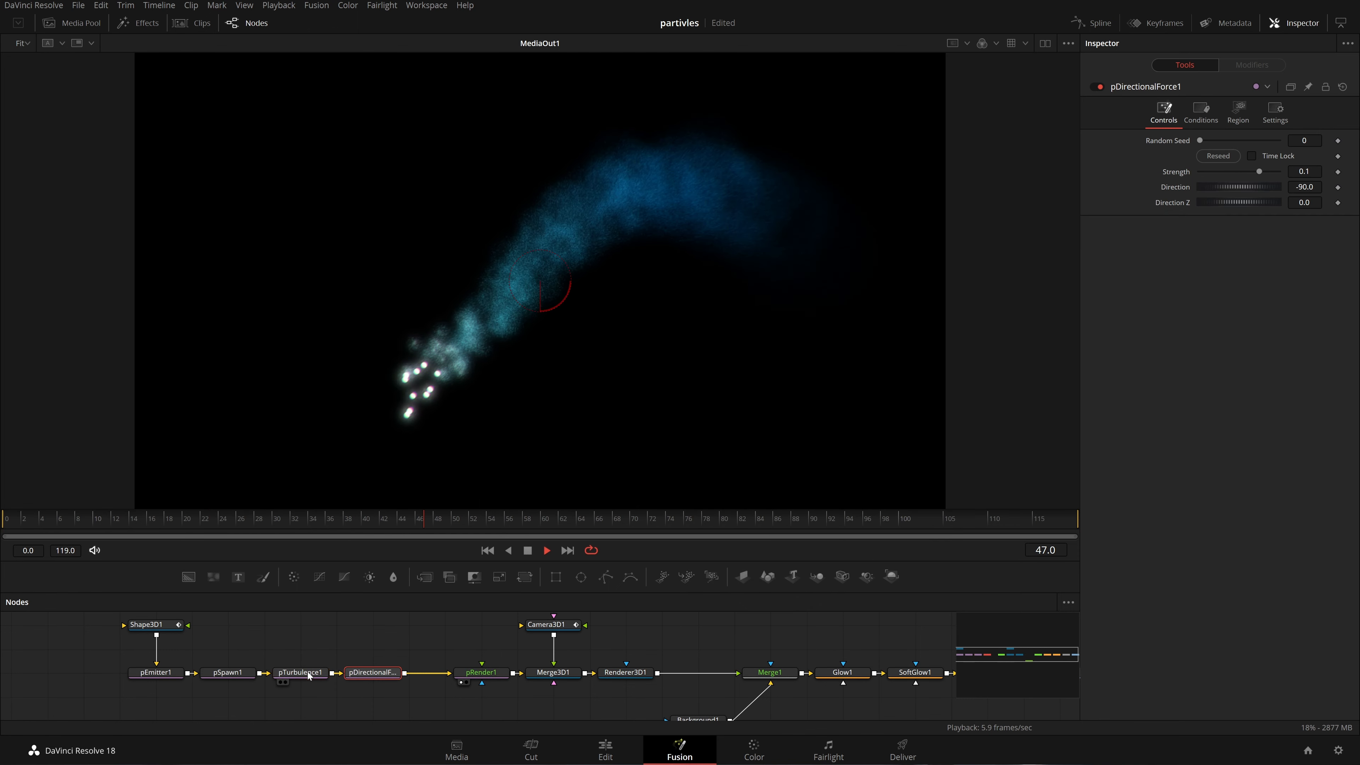
# Set pDirectionalForce1's strength to 0.2, reseed it, and play the trail
pyautogui.press('space')
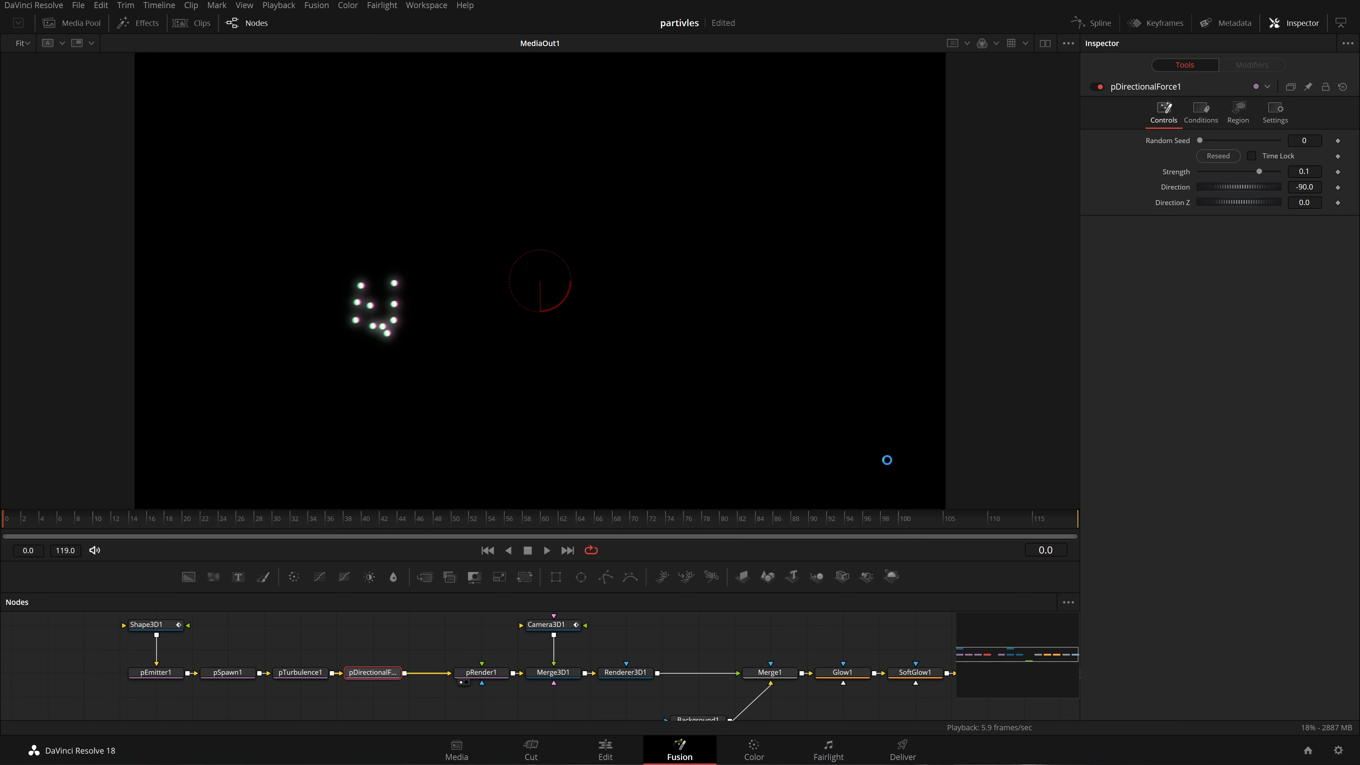
pyautogui.moveTo(1259, 172); pyautogui.dragTo(1278, 171)
pyautogui.click(1220, 155)
pyautogui.press('space')
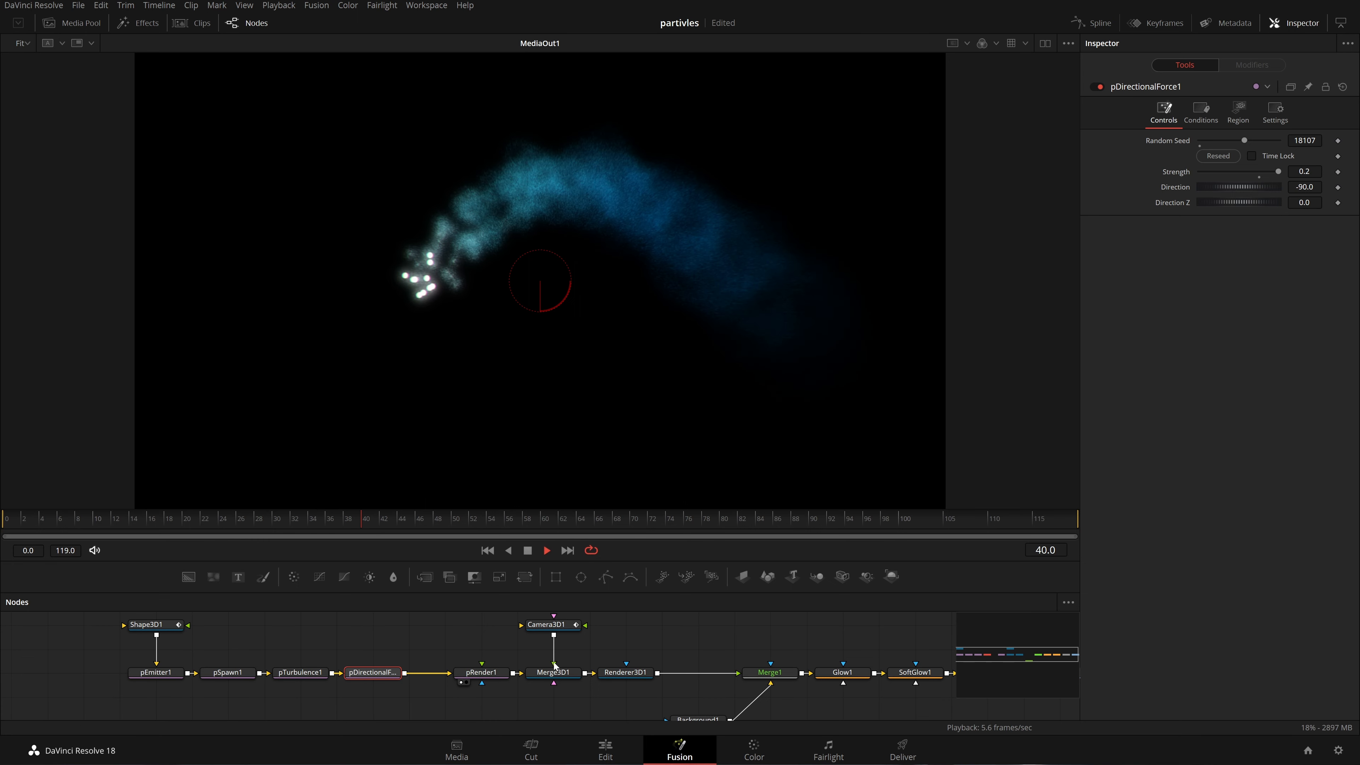
# Stop playback and set pSpawn1's spawn number to 5
pyautogui.click(228, 673)
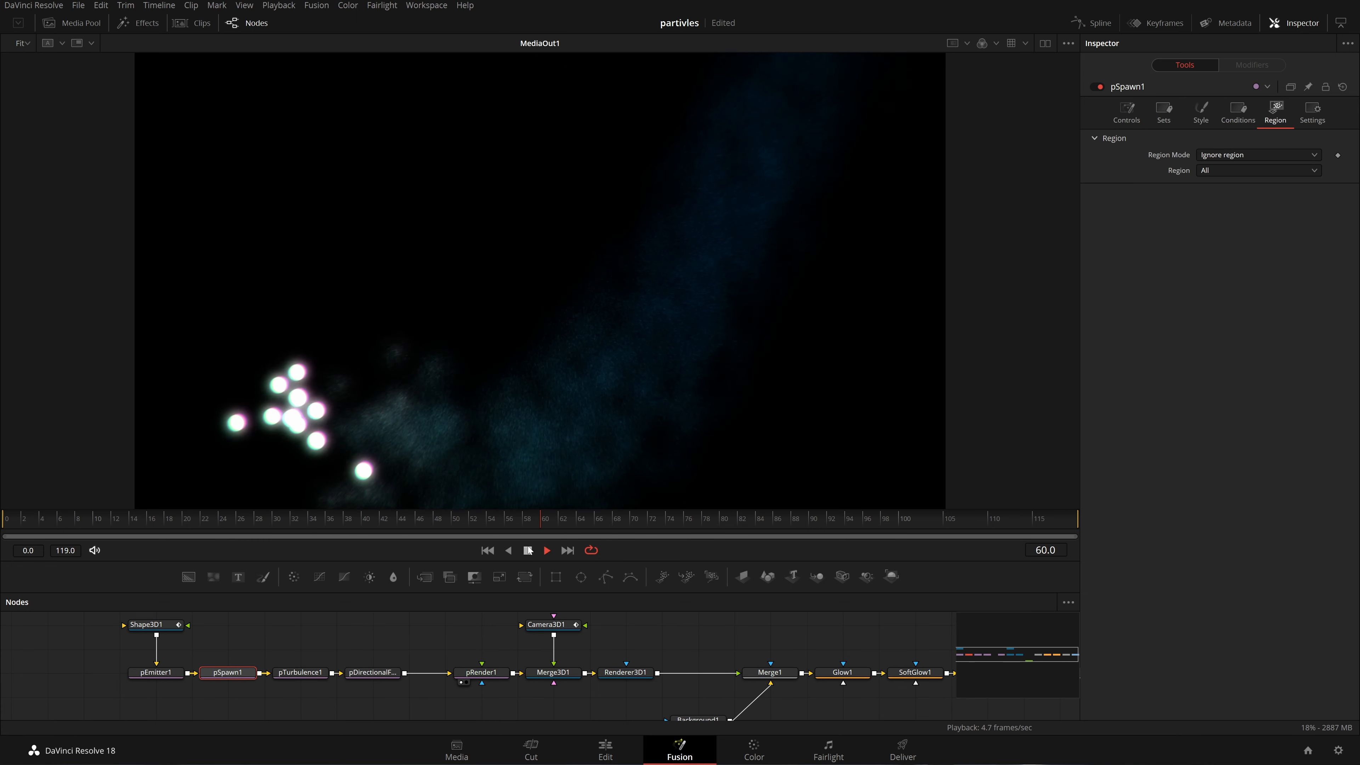
pyautogui.click(528, 550)
pyautogui.click(1127, 112)
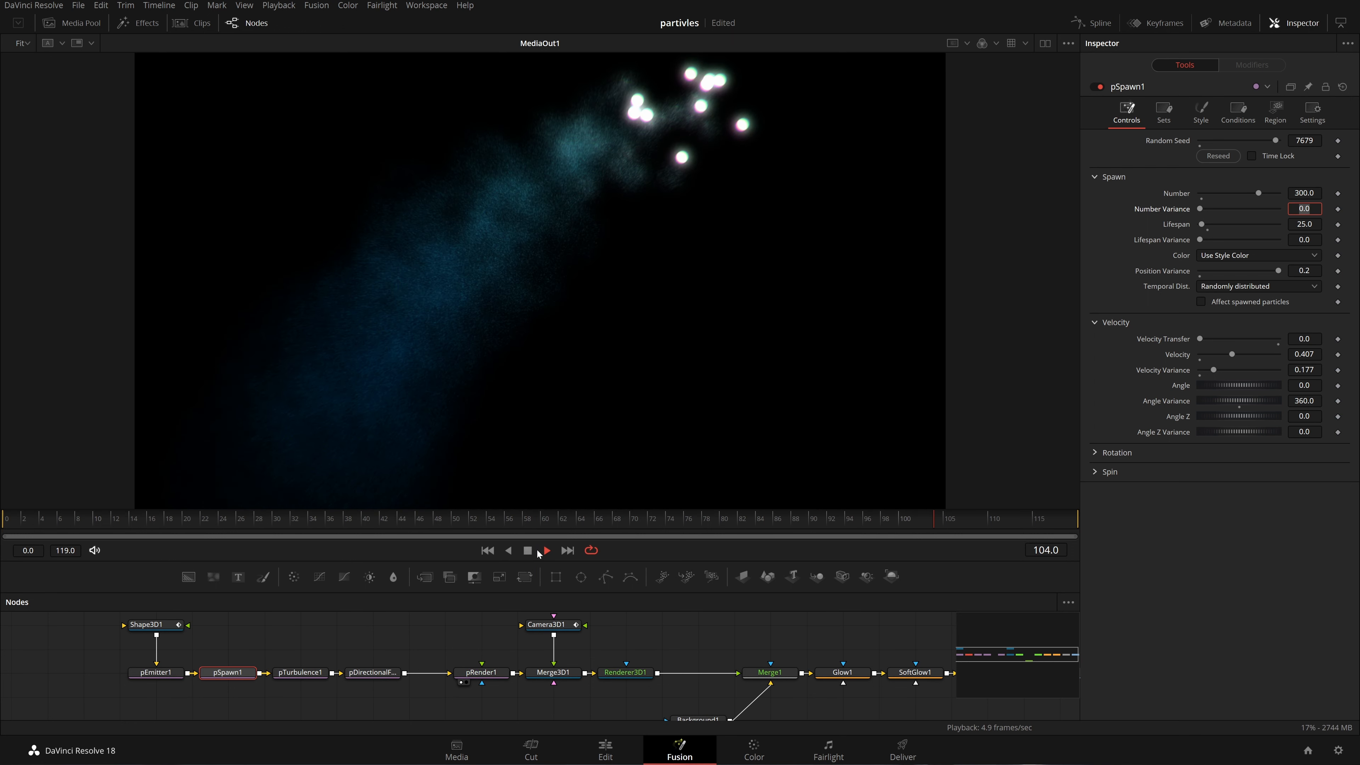
pyautogui.doubleClick(1303, 193)
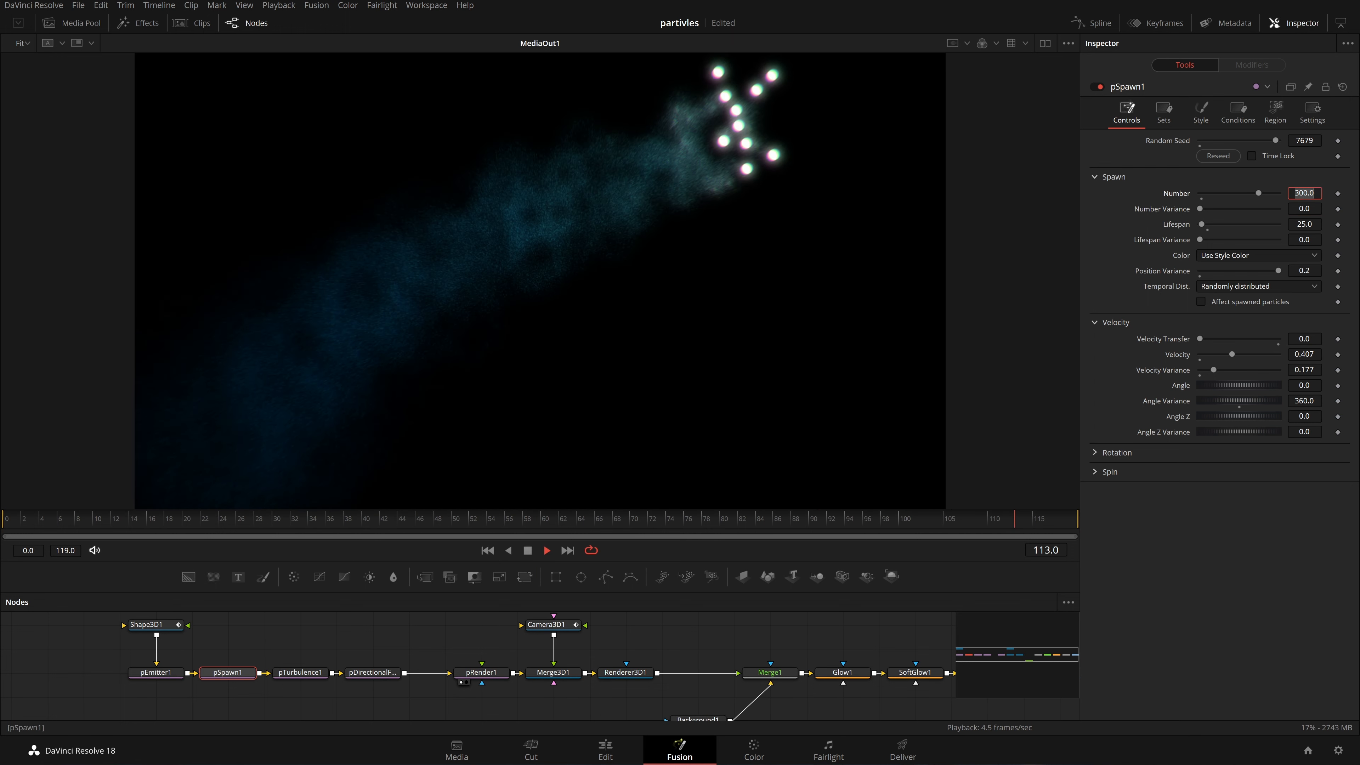
pyautogui.write('5')
pyautogui.press('Return')
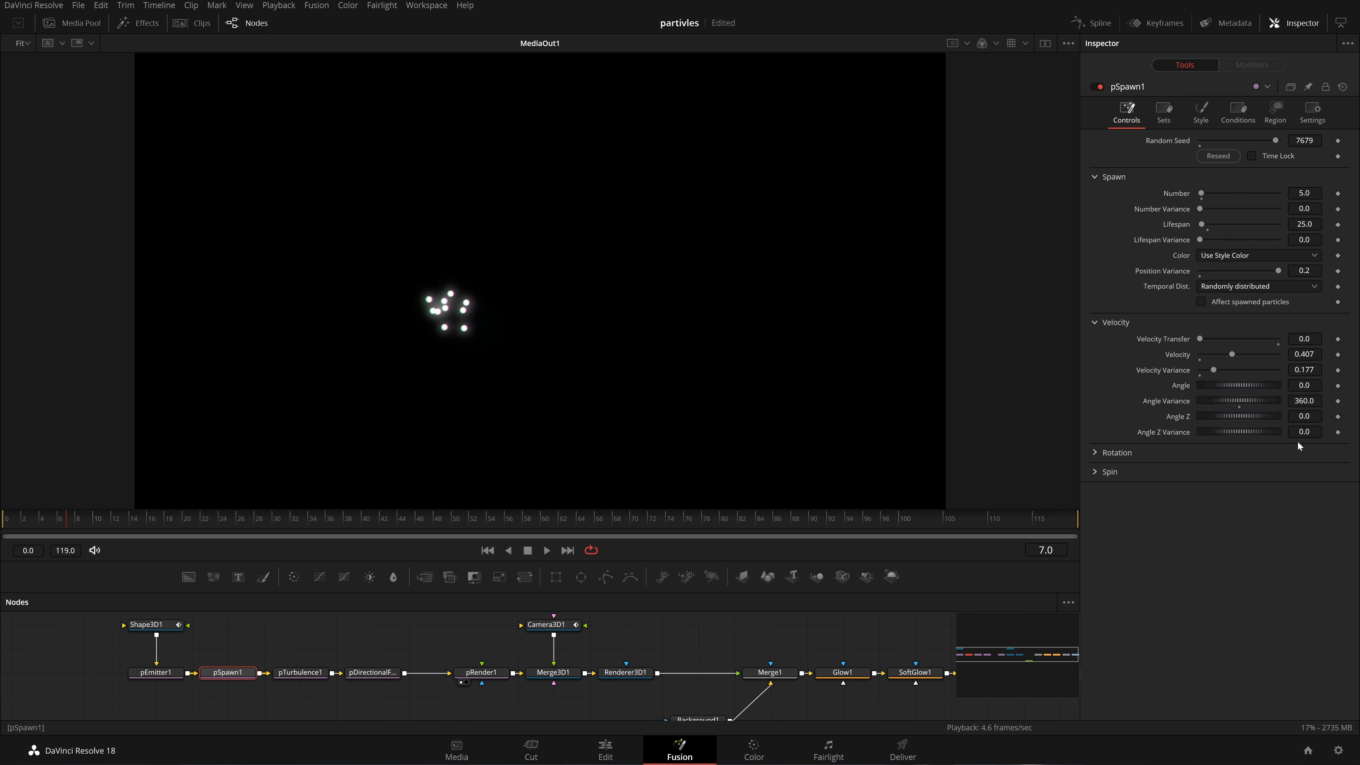
# Set the pSpawn1 particle number to 500 and preview the trail from the first frame
pyautogui.doubleClick(1303, 193)
pyautogui.write('500')
pyautogui.press('Tab')
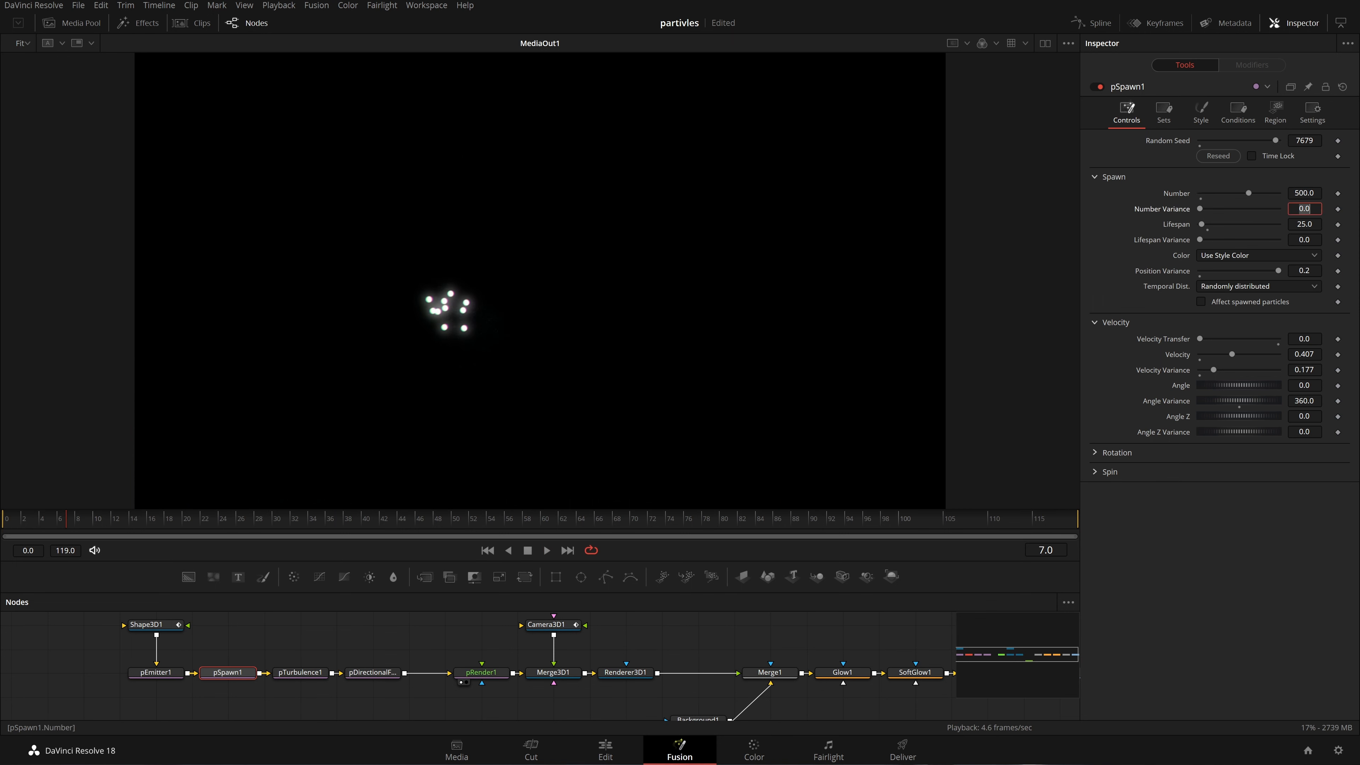
pyautogui.click(487, 550)
pyautogui.click(1167, 565)
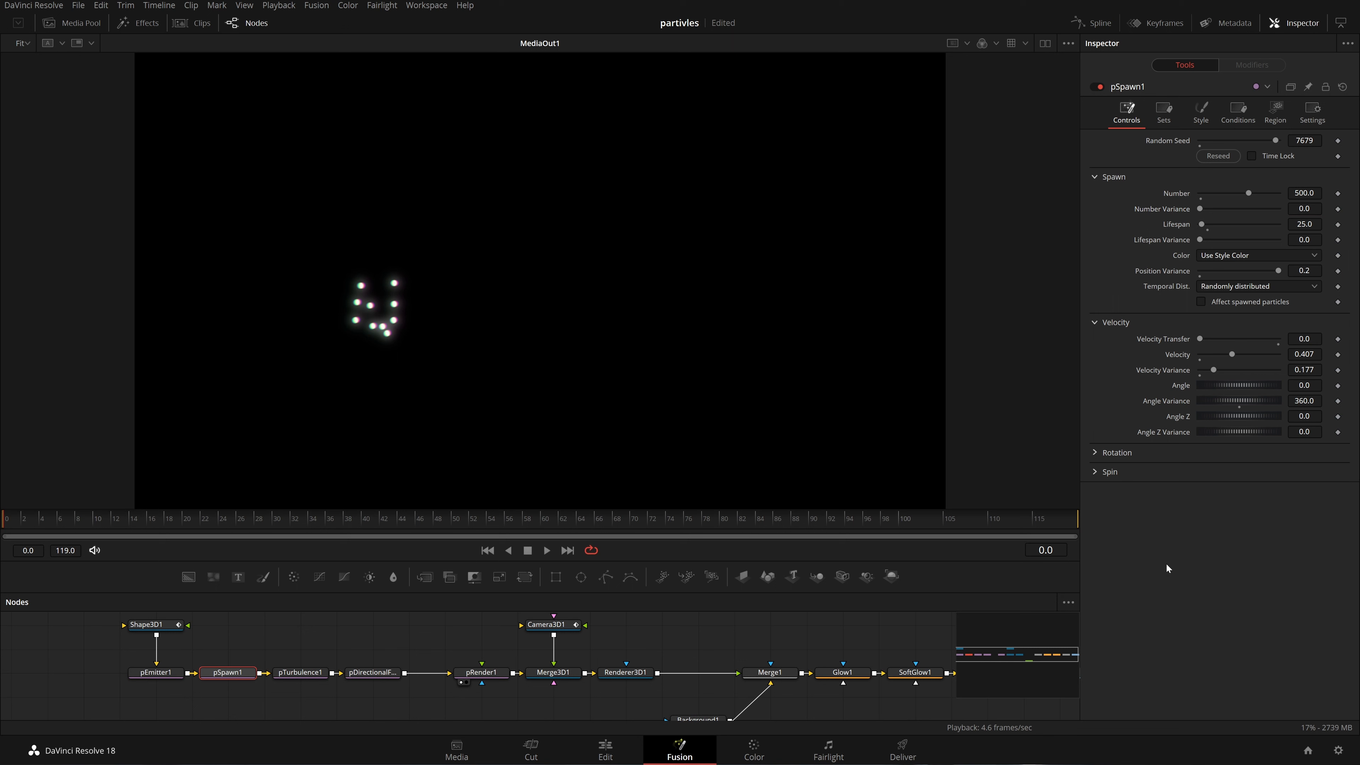
pyautogui.press('space')
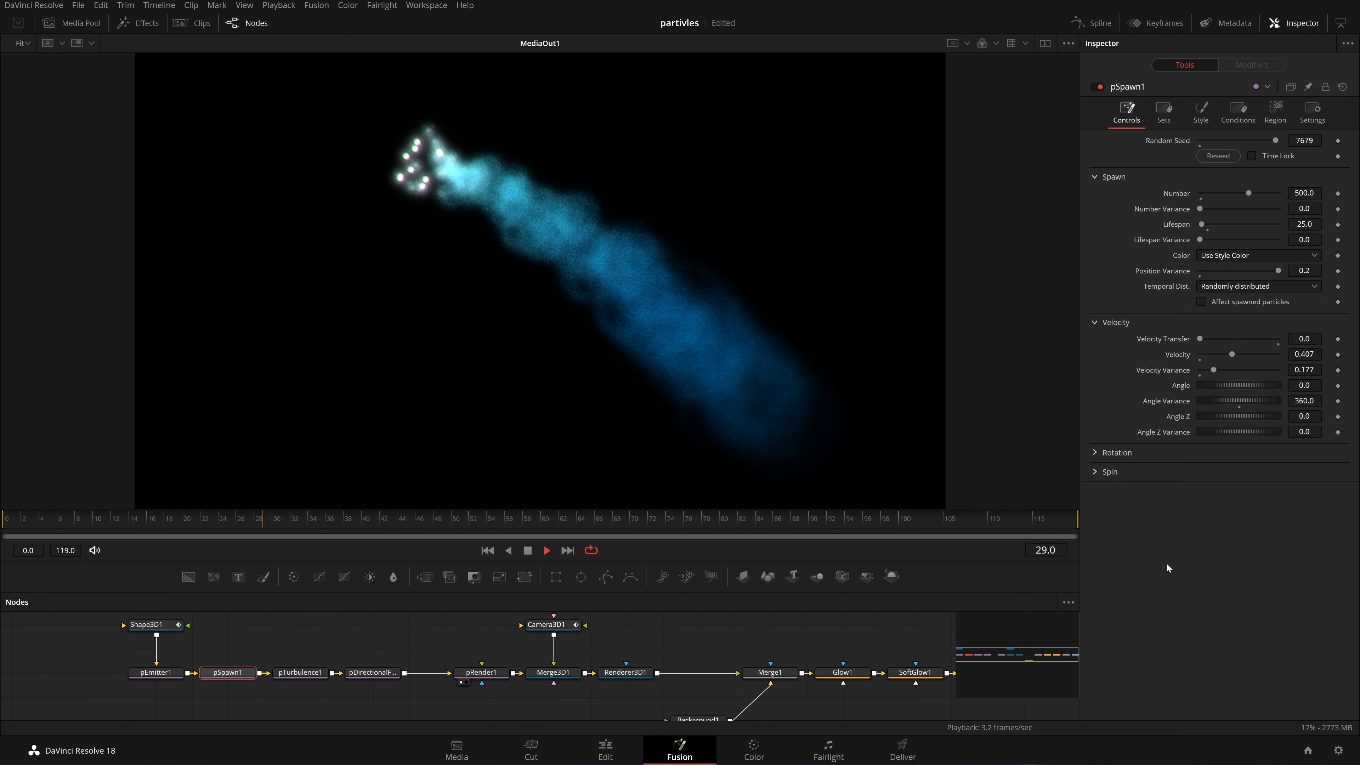
pyautogui.press('space')
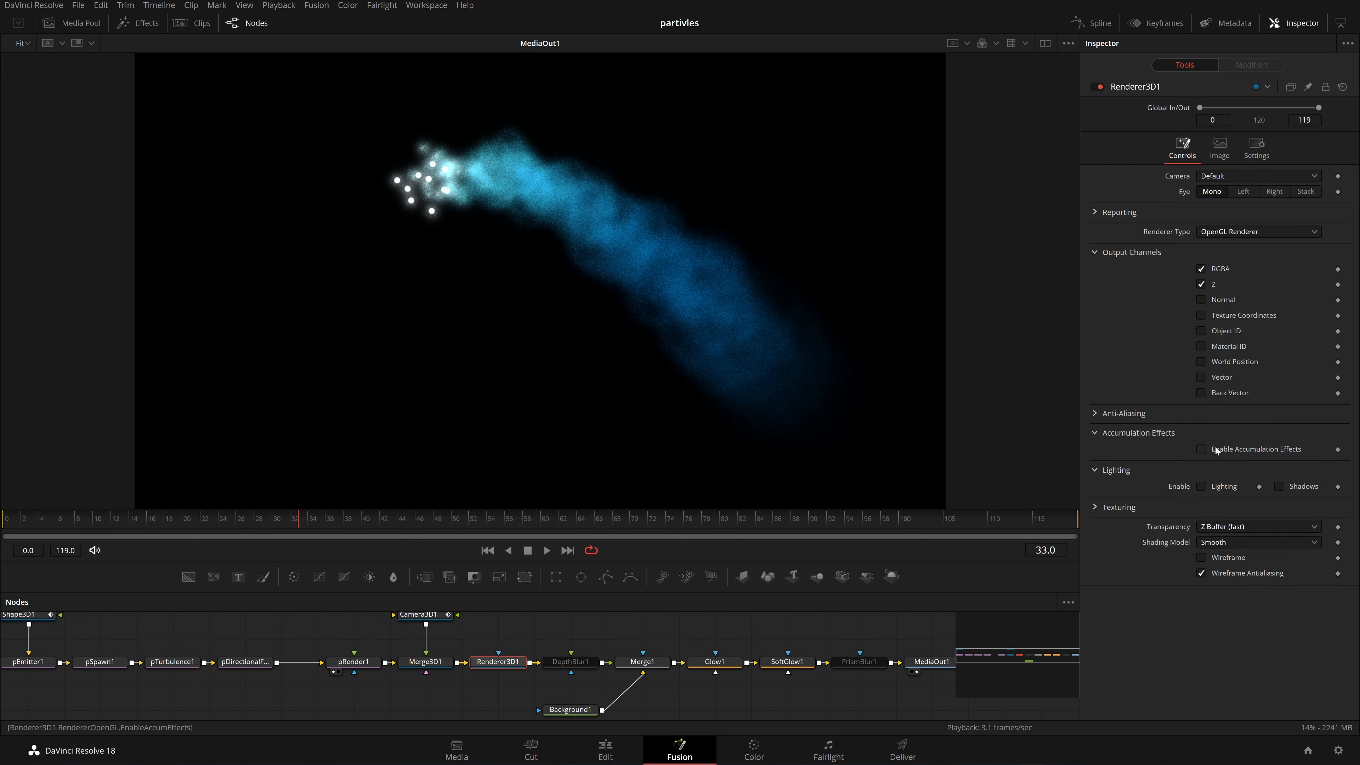
# Enable accumulation effects on Renderer3D1 and show the Merge3D1 scene in the viewer with its camera and particles in sight
pyautogui.click(1216, 446)
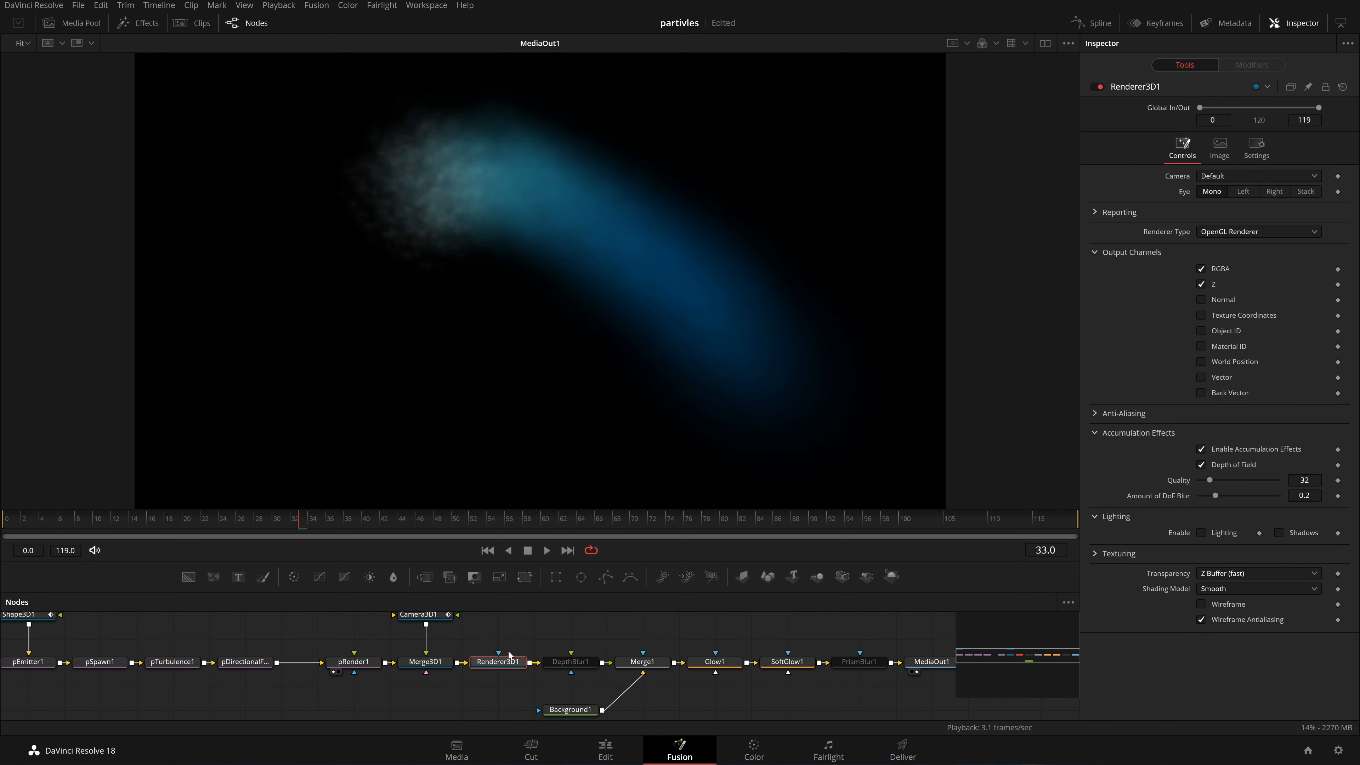
pyautogui.moveTo(425, 662); pyautogui.dragTo(620, 292)
pyautogui.scroll(-10, 619, 291)
pyautogui.scroll(3, 717, 262)
pyautogui.moveTo(717, 262); pyautogui.dragTo(693, 286)
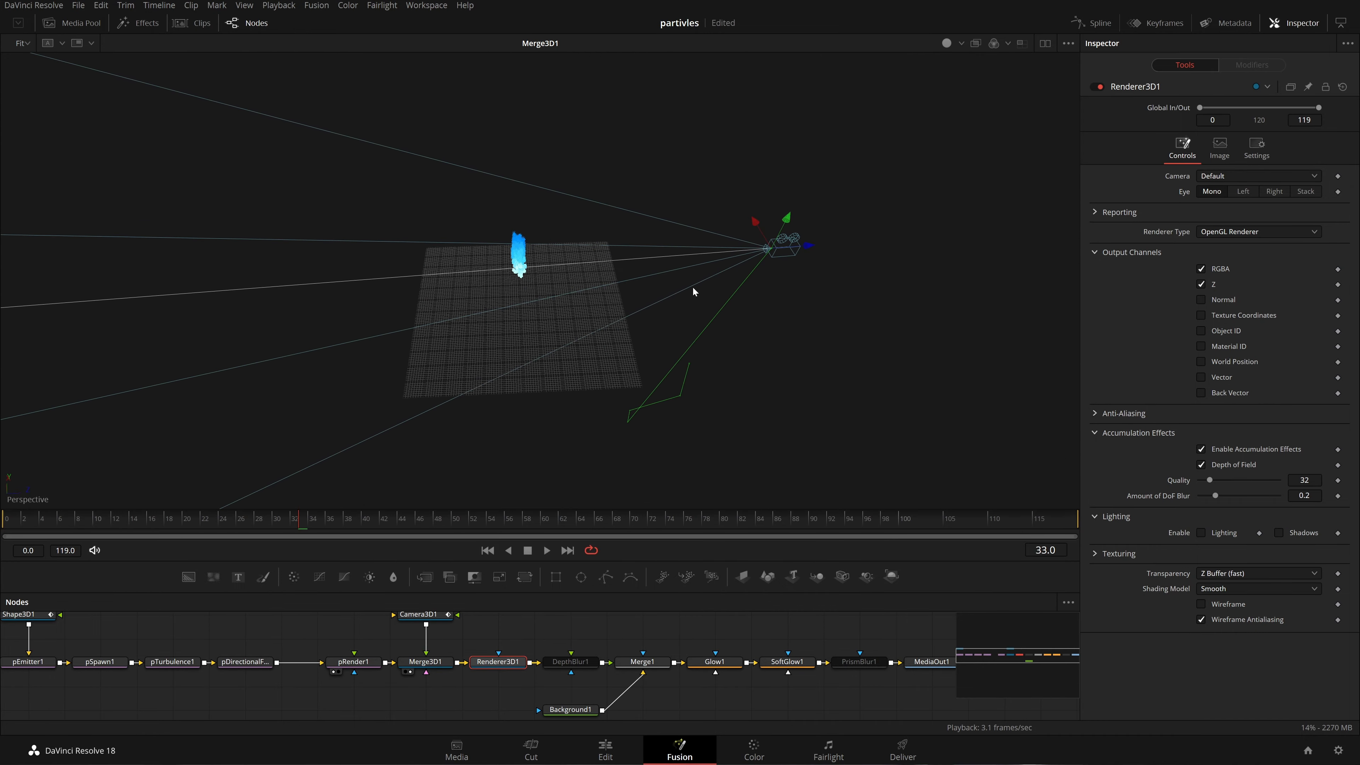
pyautogui.scroll(3, 693, 290)
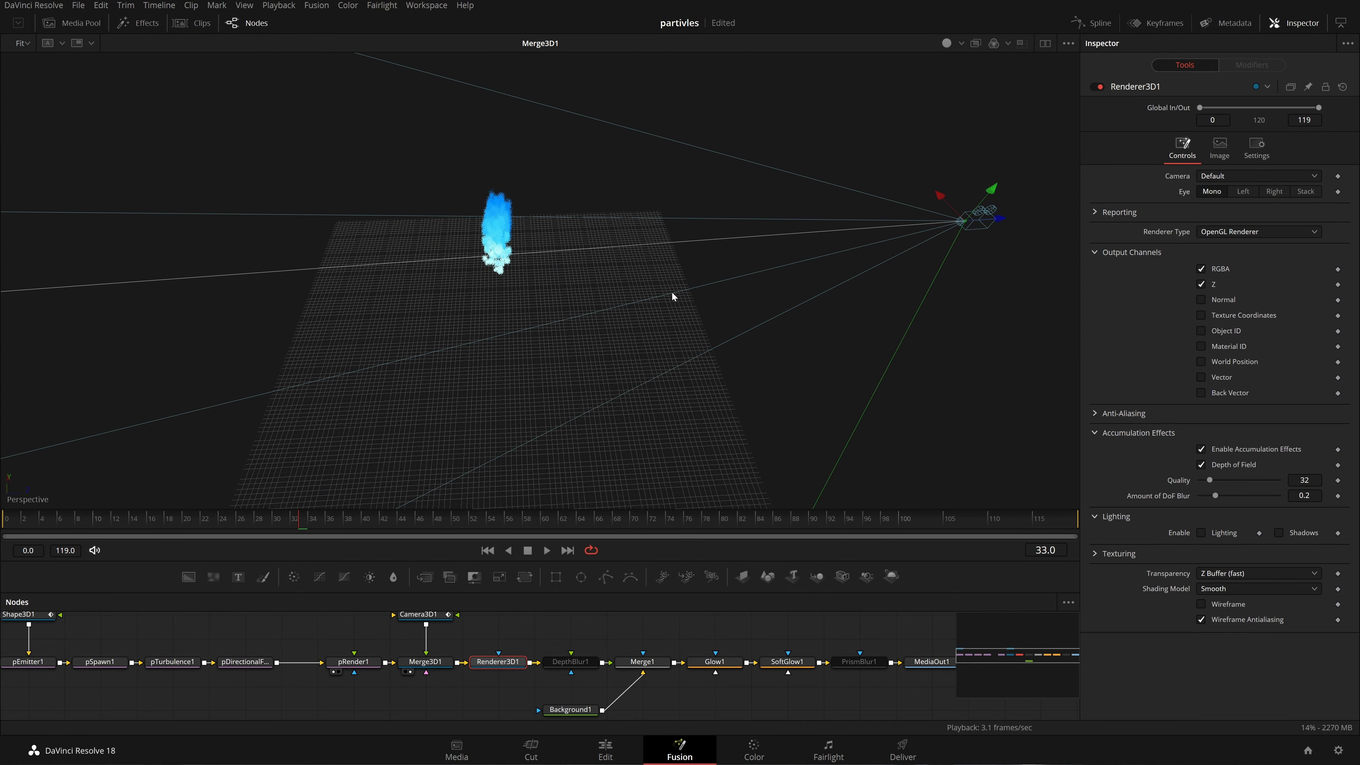
# Lower Renderer3D1's accumulation effects quality to 7 and increase Camera3D1's focal plane distance
pyautogui.click(433, 620)
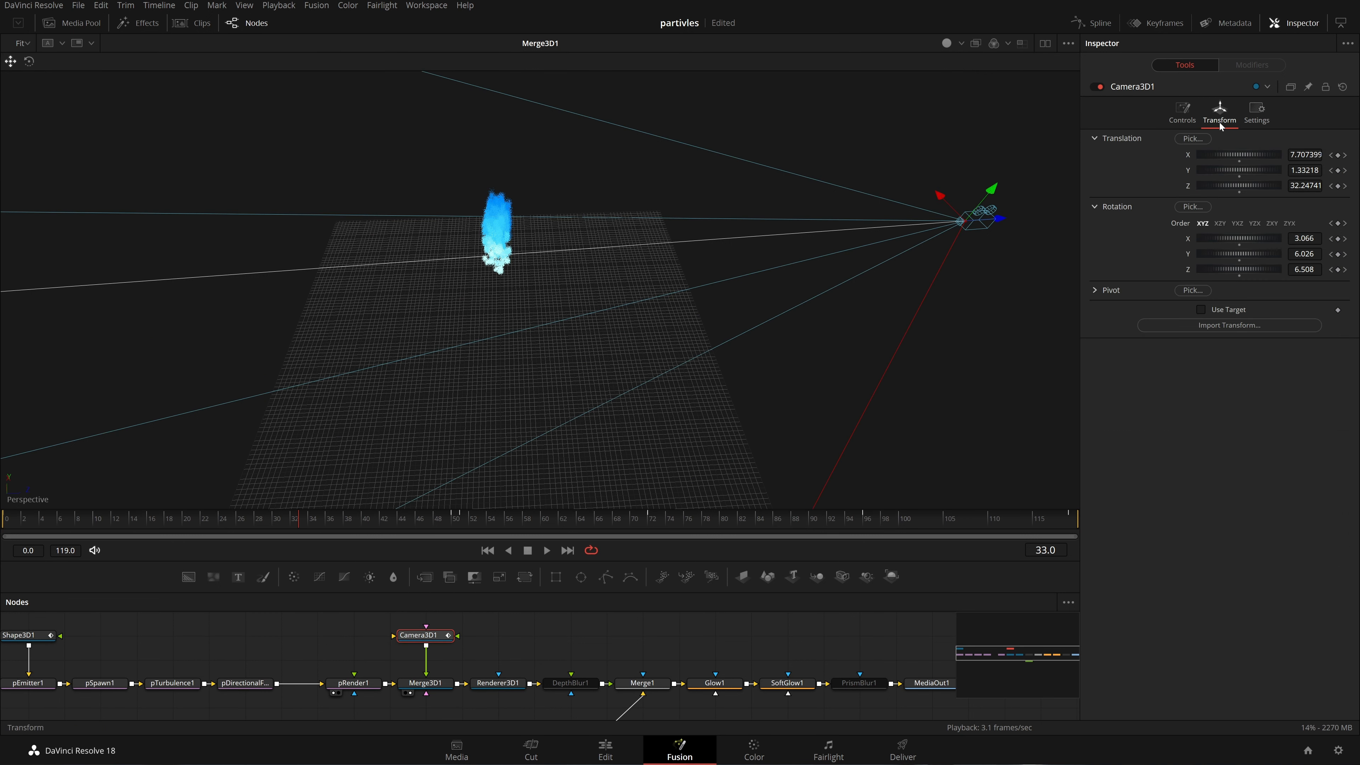
pyautogui.click(1194, 121)
pyautogui.click(498, 683)
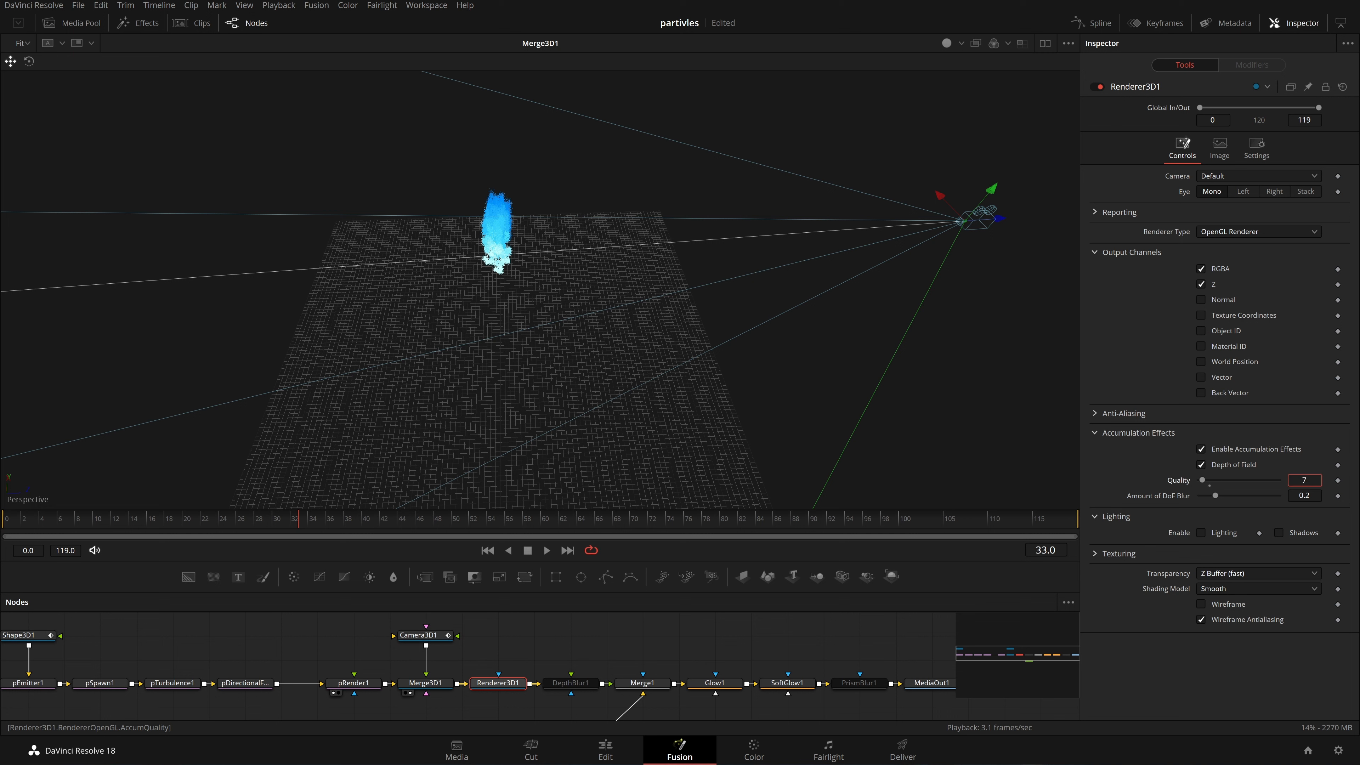
pyautogui.click(442, 638)
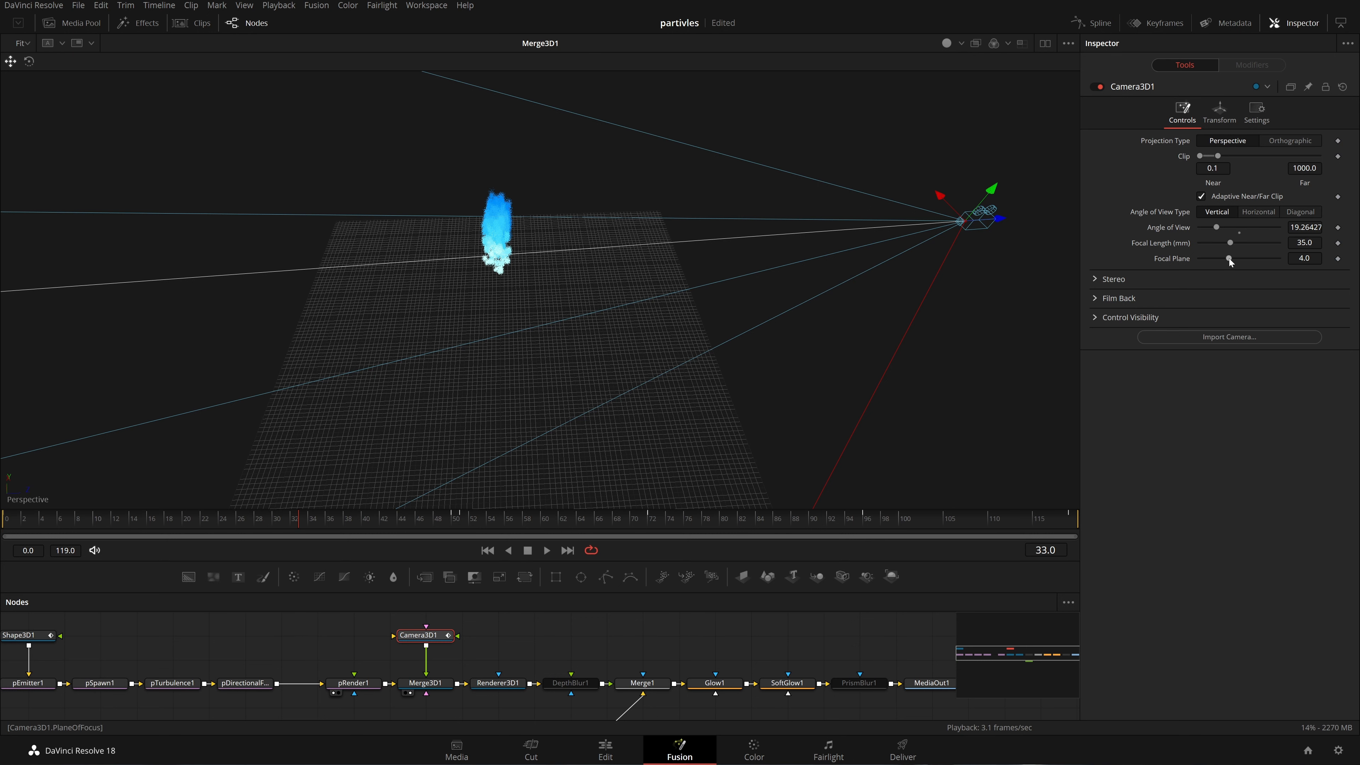
pyautogui.moveTo(1229, 258); pyautogui.dragTo(1258, 263)
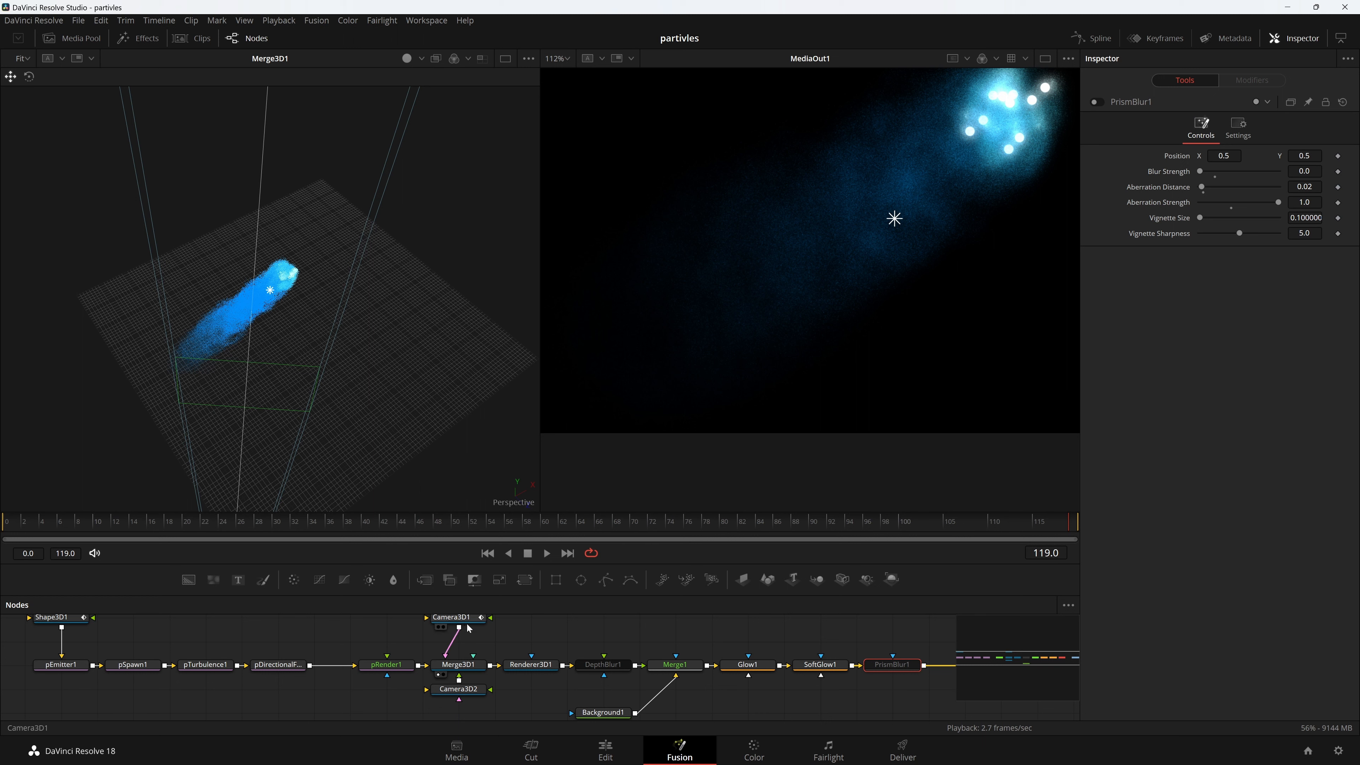
# Preview the particle animation from frame 0 with Camera3D2 selected in the Merge3D1 scene
pyautogui.click(462, 694)
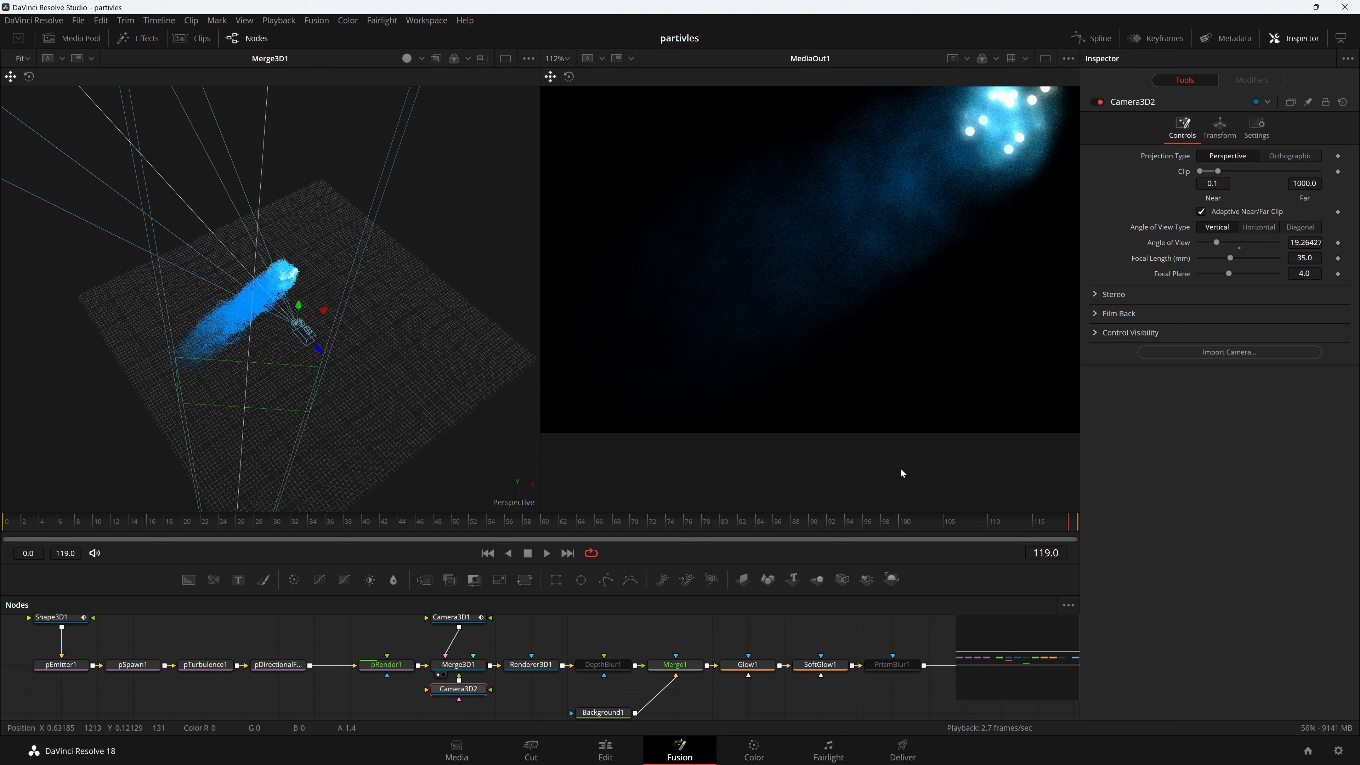
pyautogui.moveTo(1036, 509); pyautogui.dragTo(1, 508)
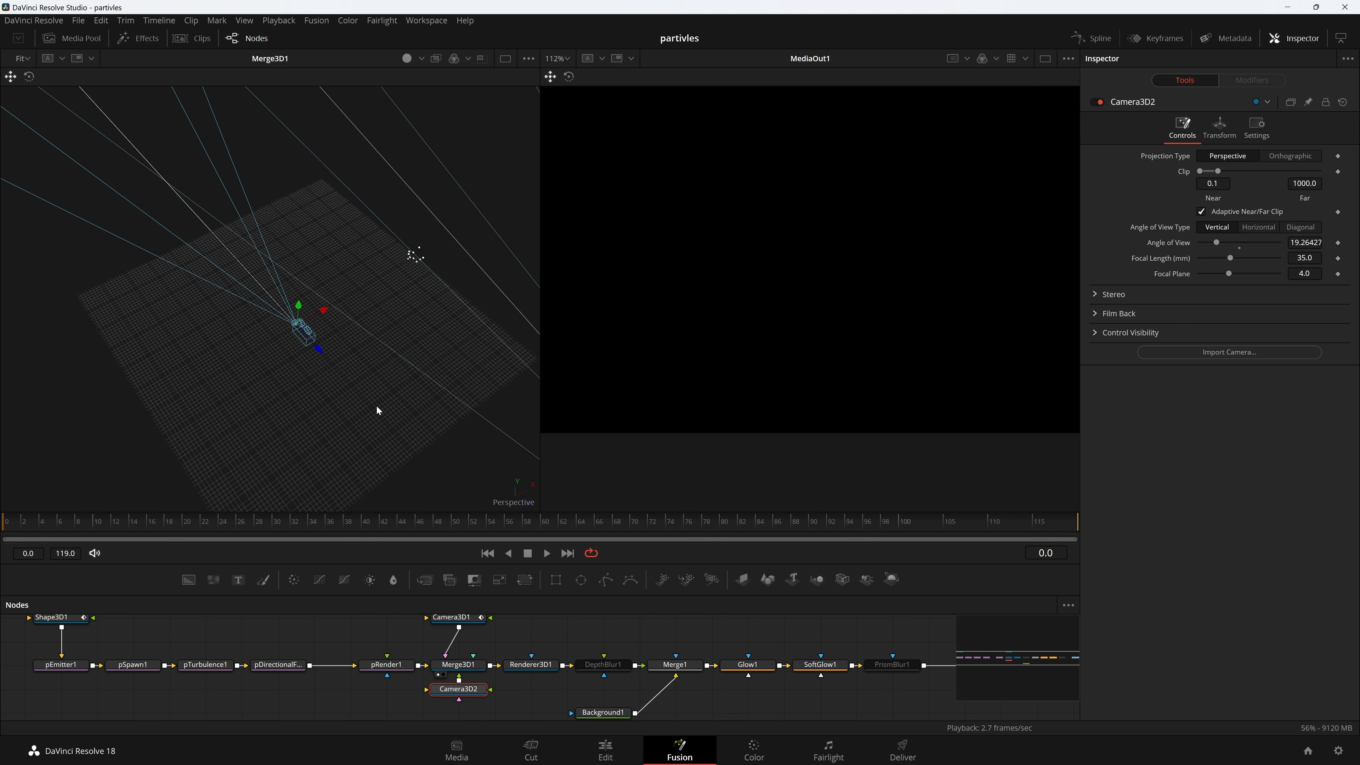
pyautogui.keyDown('alt'); pyautogui.moveTo(377, 407); pyautogui.dragTo(369, 380); pyautogui.keyUp('alt')
pyautogui.press('space')
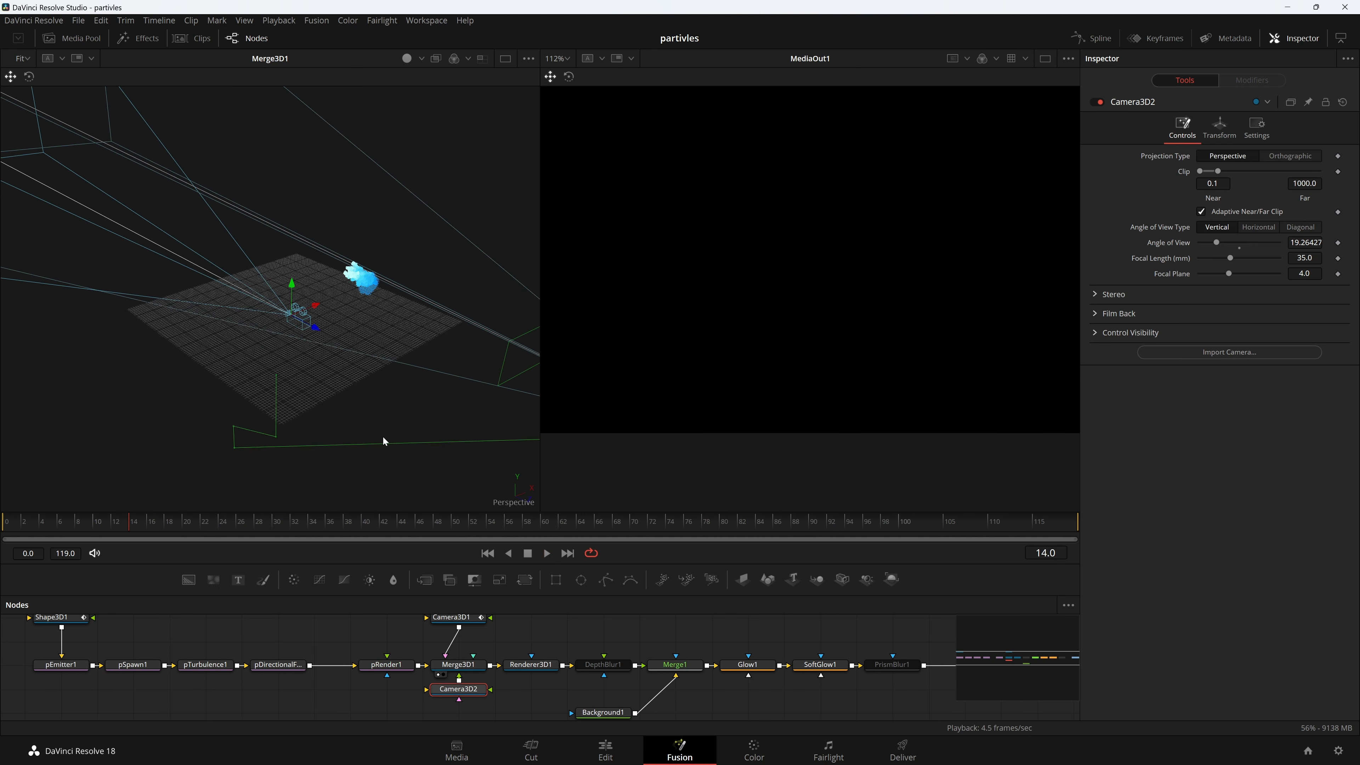
# Set Renderer3D1's camera to Camera3D2
pyautogui.click(551, 664)
pyautogui.click(1260, 193)
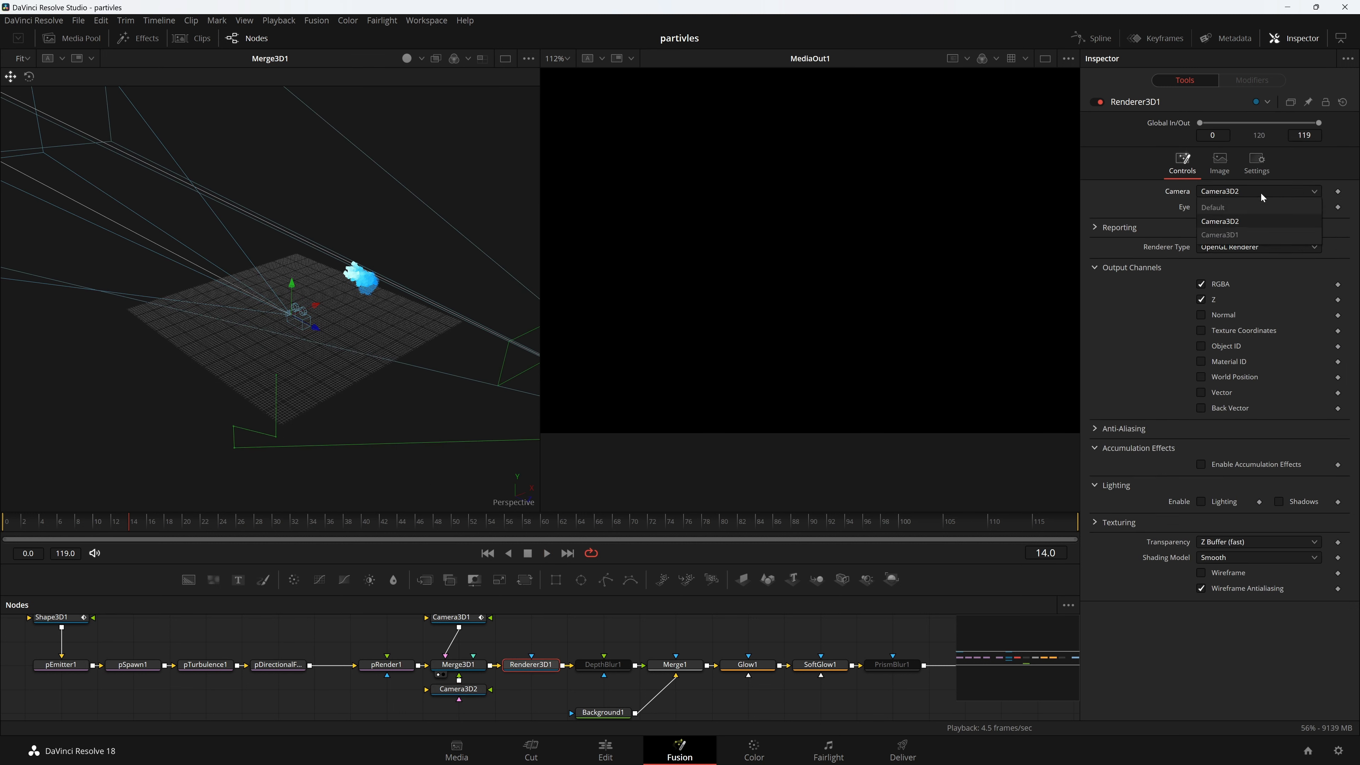
pyautogui.click(1257, 221)
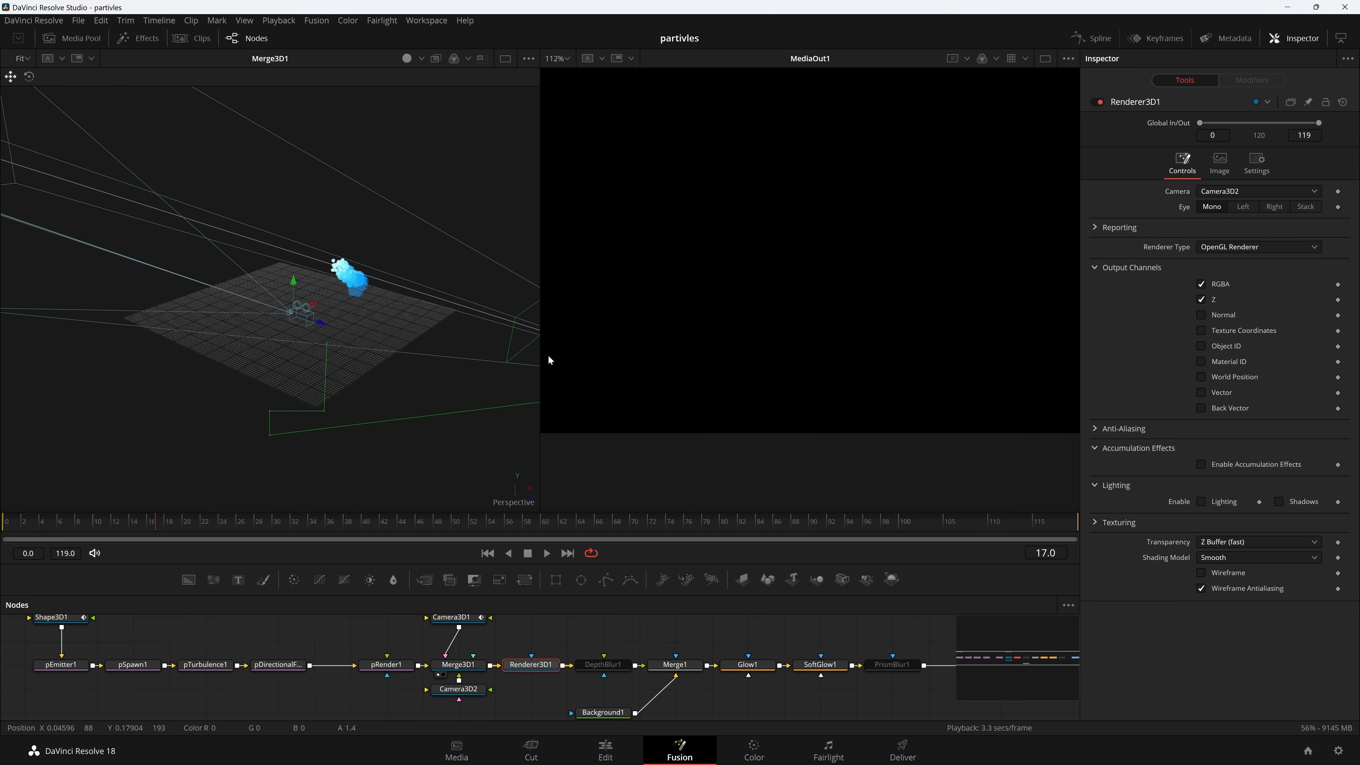
# Play the animation from the first frame to frame 18 to check the particle path relative to both cameras
pyautogui.click(491, 555)
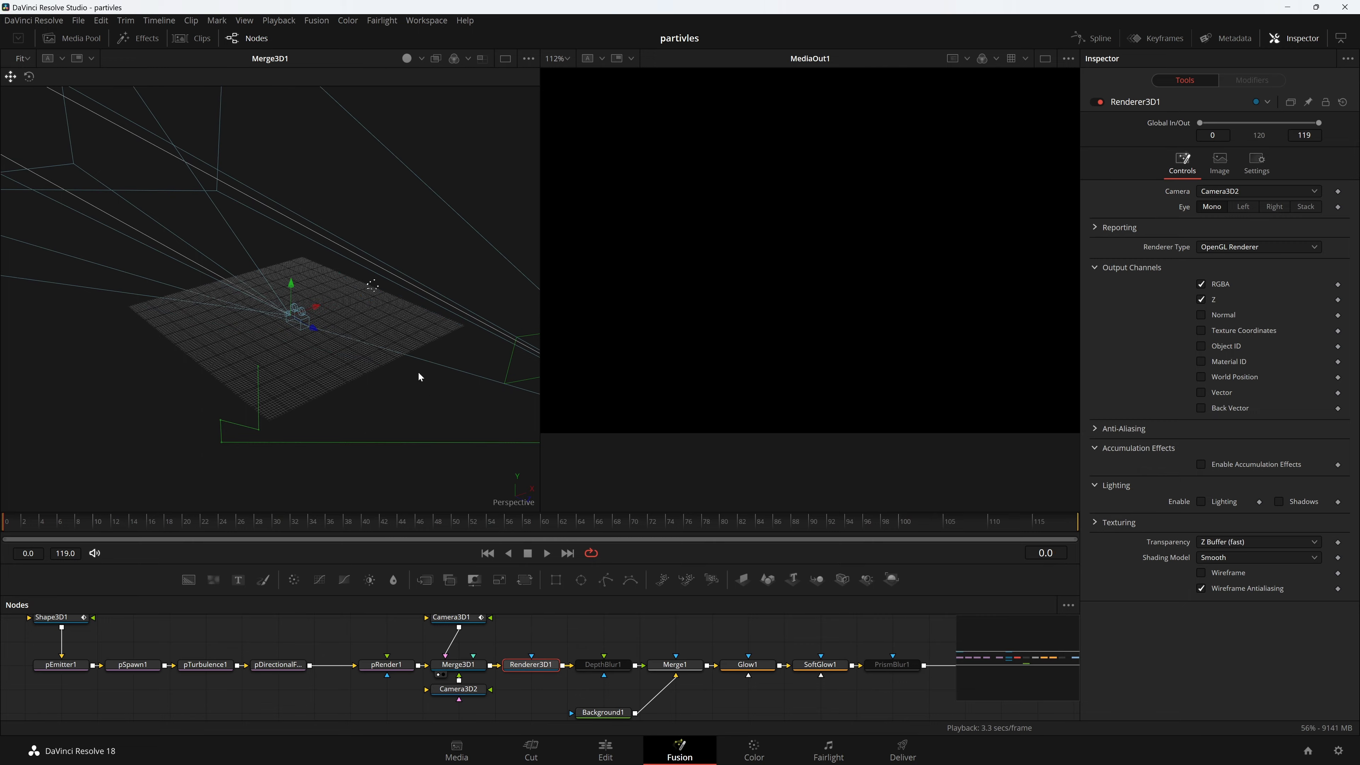
pyautogui.moveTo(482, 322); pyautogui.dragTo(248, 330)
pyautogui.press('space')
pyautogui.press('space')
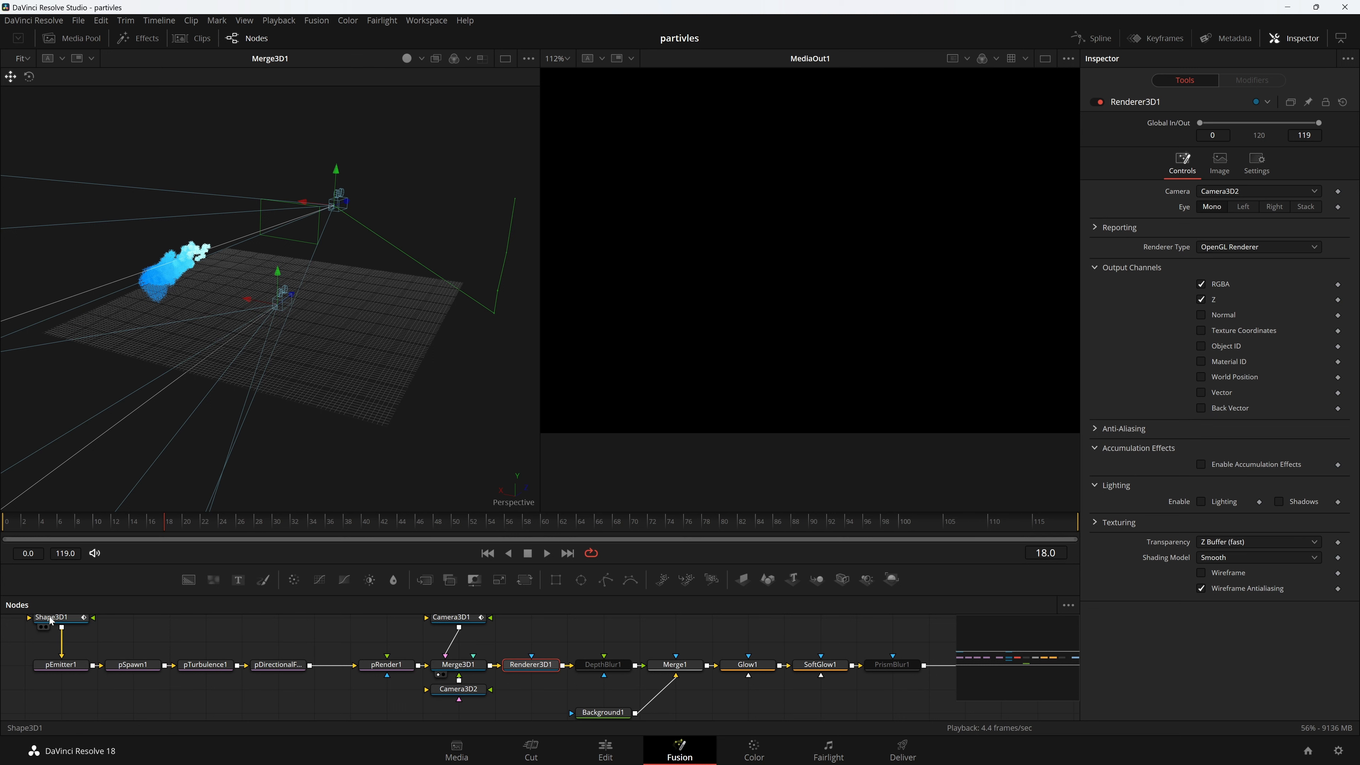
# Set Camera3D2's Y rotation to 180 degrees, leaving its Z rotation at 0
pyautogui.click(146, 302)
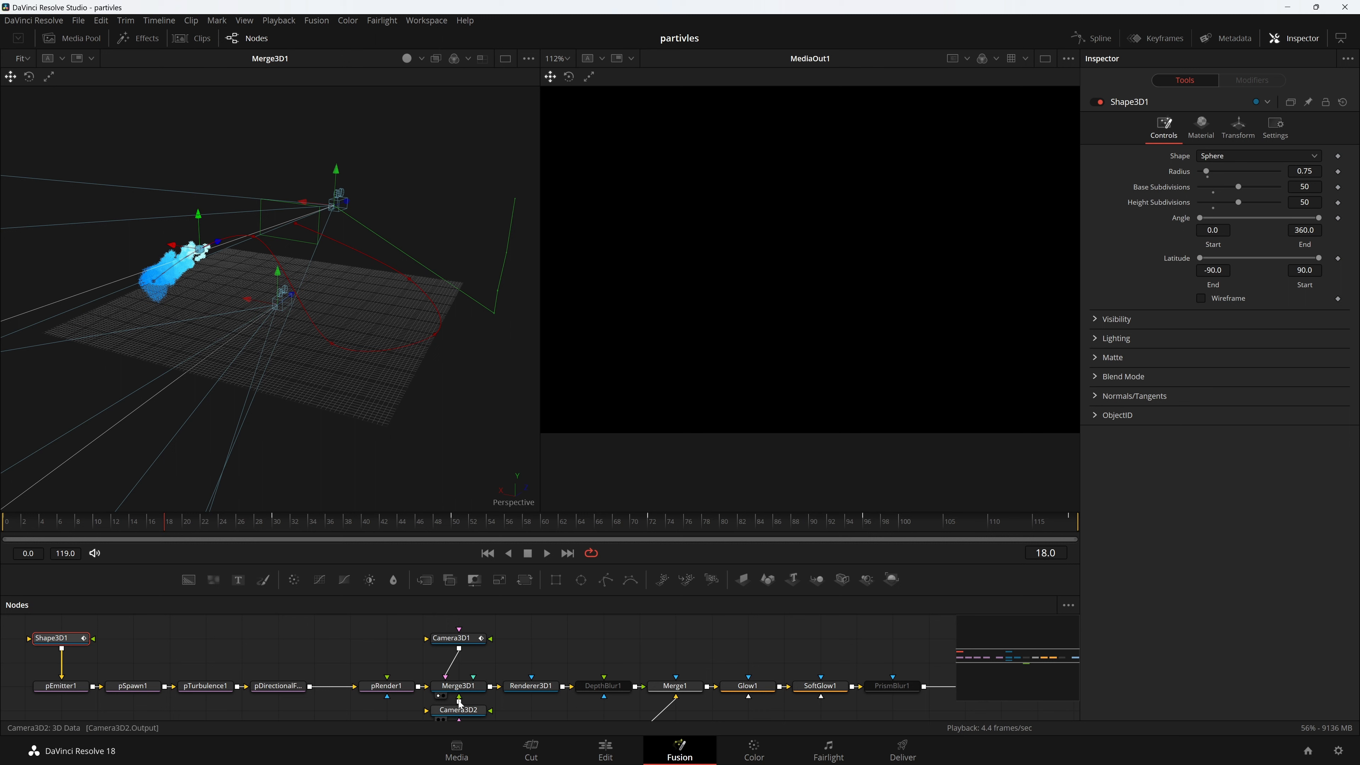
pyautogui.click(468, 712)
pyautogui.scroll(-1, 469, 716)
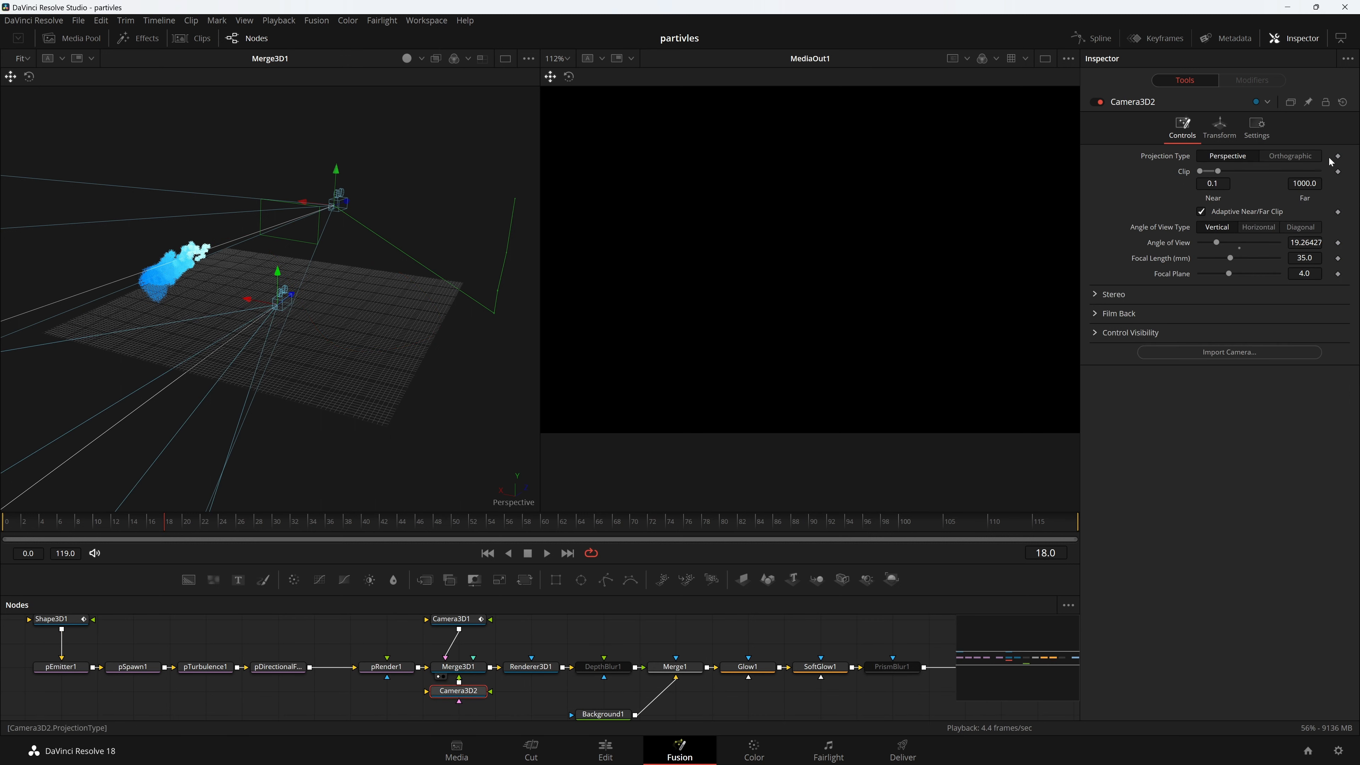
pyautogui.click(1219, 129)
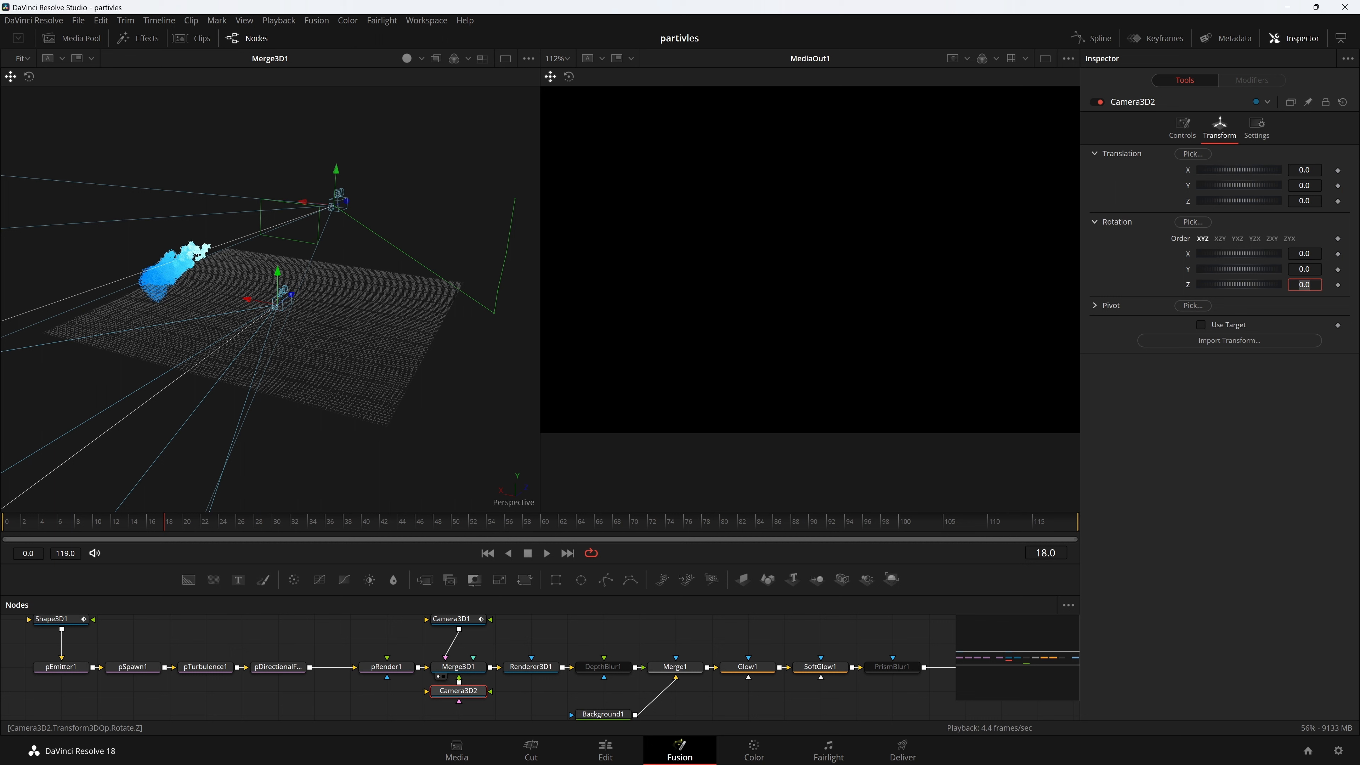
pyautogui.press('Return')
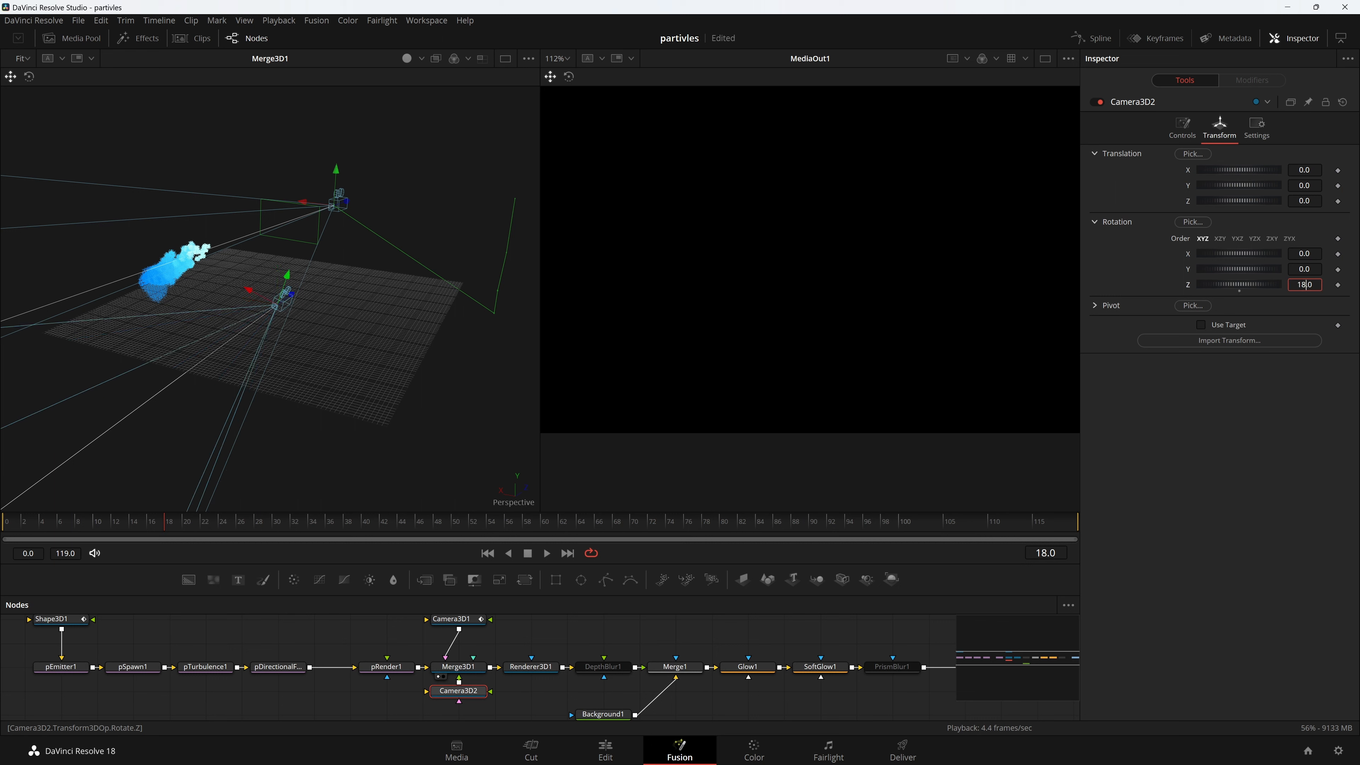
pyautogui.hotkey('ctrl', 'z')
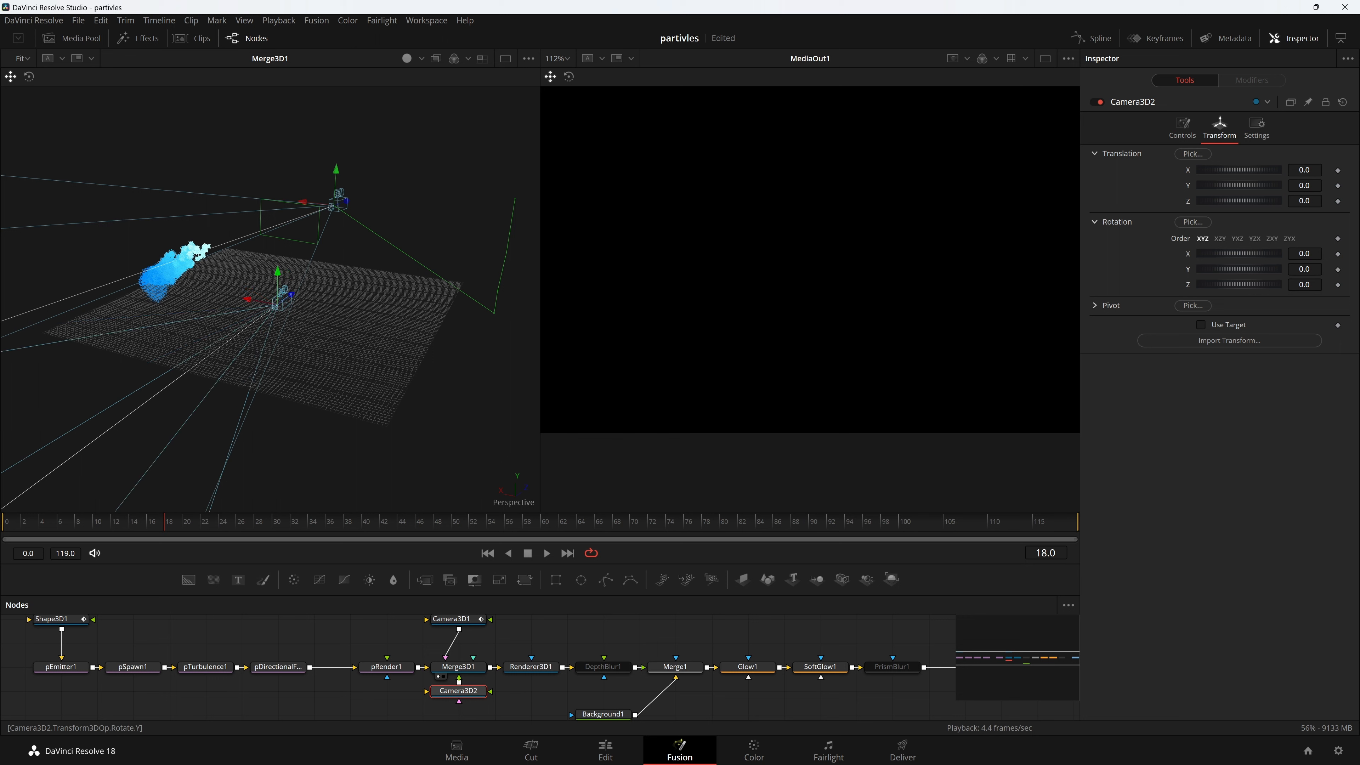
pyautogui.press('Tab')
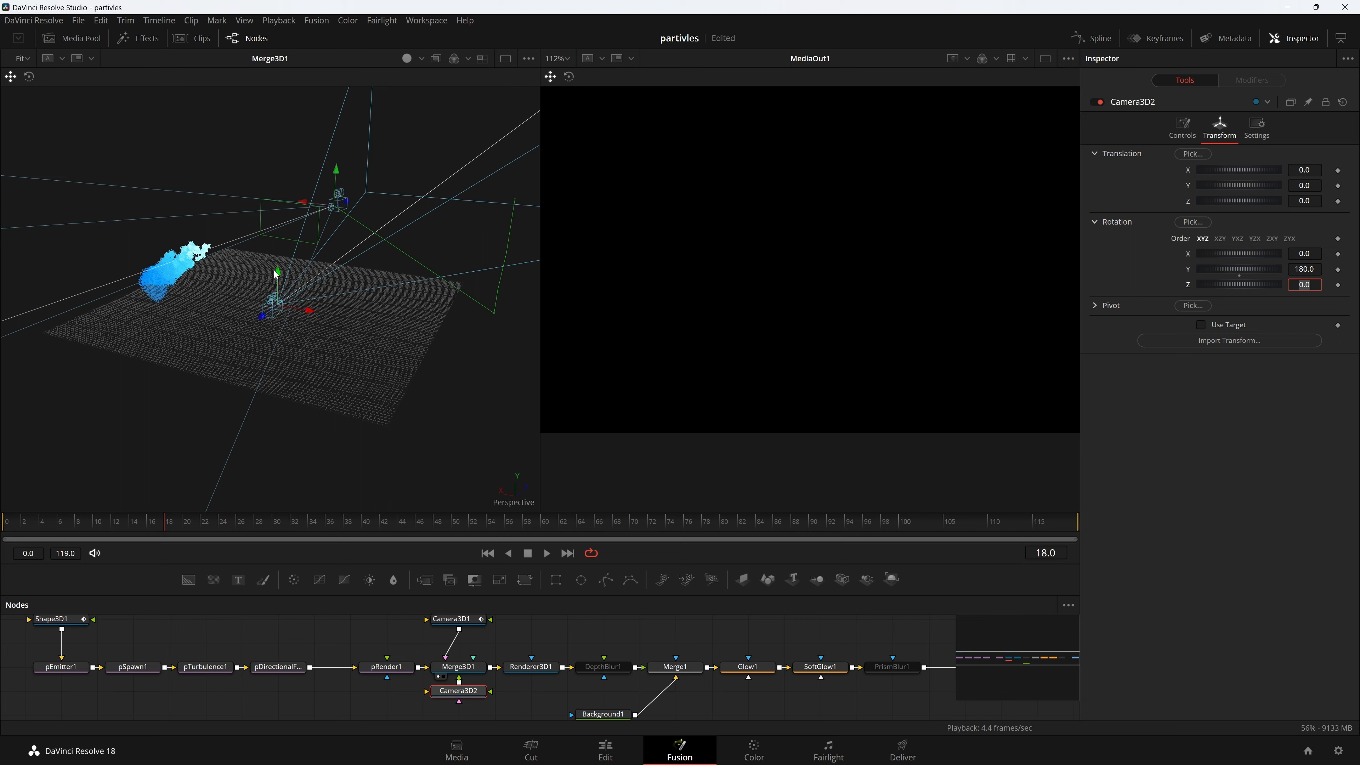
# Move Camera3D2 near the particle trail, to about Y 2.29 and Z -5.28
pyautogui.moveTo(276, 274); pyautogui.dragTo(279, 206)
pyautogui.moveTo(344, 288); pyautogui.dragTo(258, 268)
pyautogui.moveTo(300, 210); pyautogui.dragTo(446, 332)
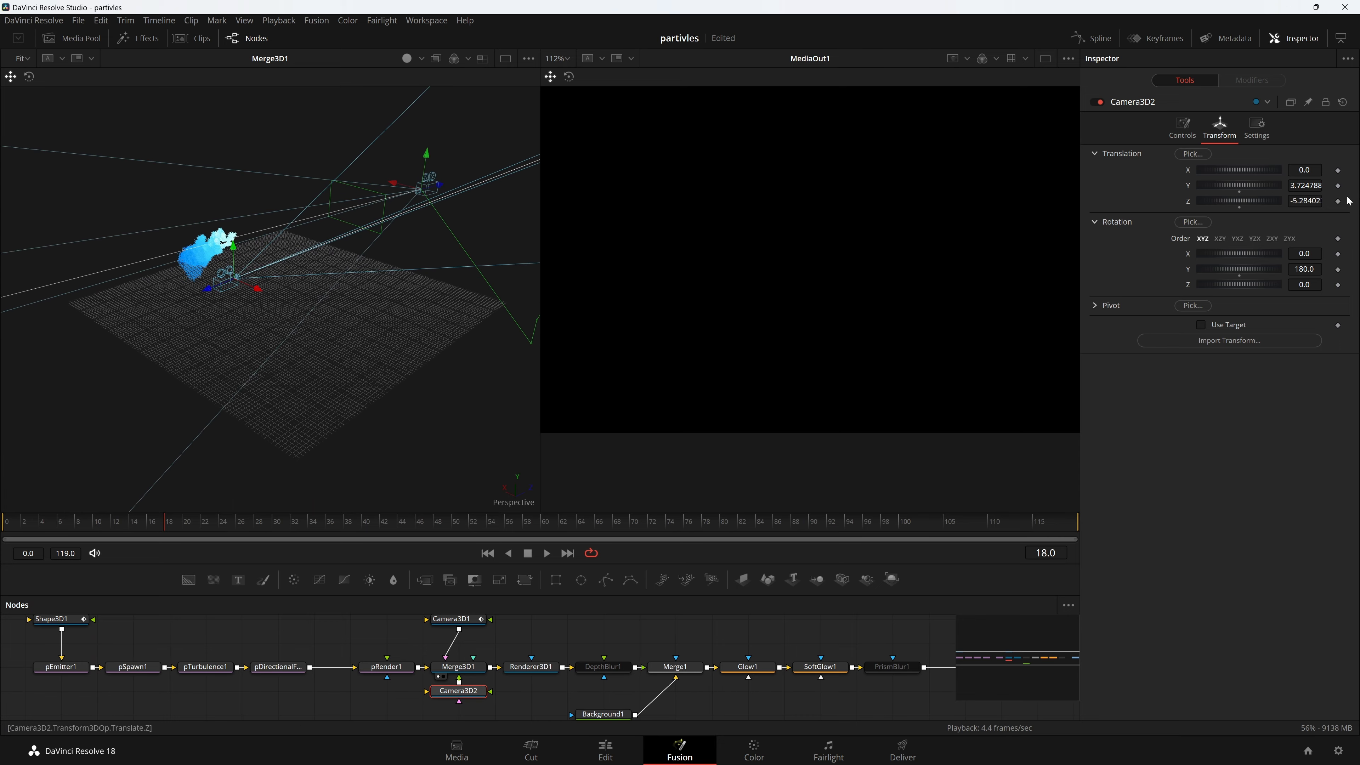
pyautogui.moveTo(238, 252); pyautogui.dragTo(238, 271)
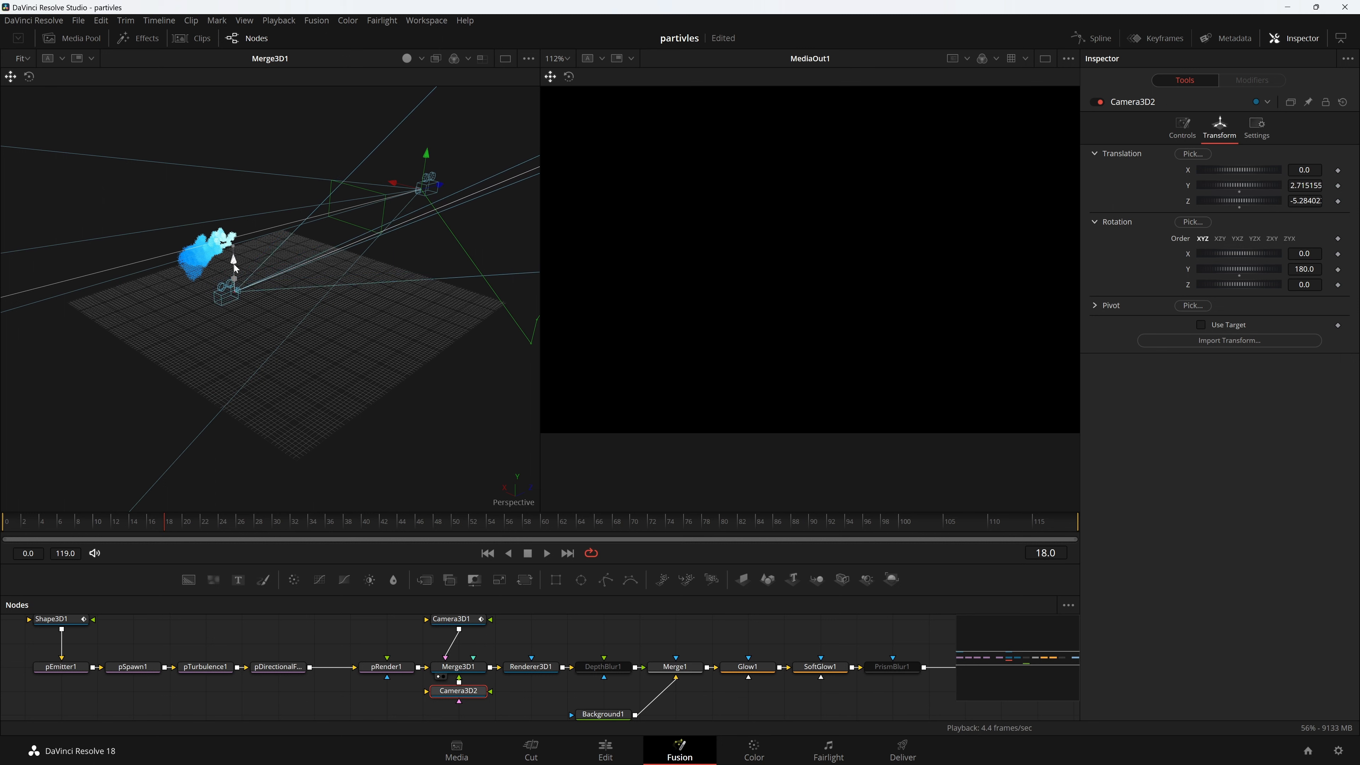
# Turn Camera3D2 toward the particle trail with a Y rotation of about 241.2 degrees
pyautogui.moveTo(367, 355); pyautogui.dragTo(321, 319)
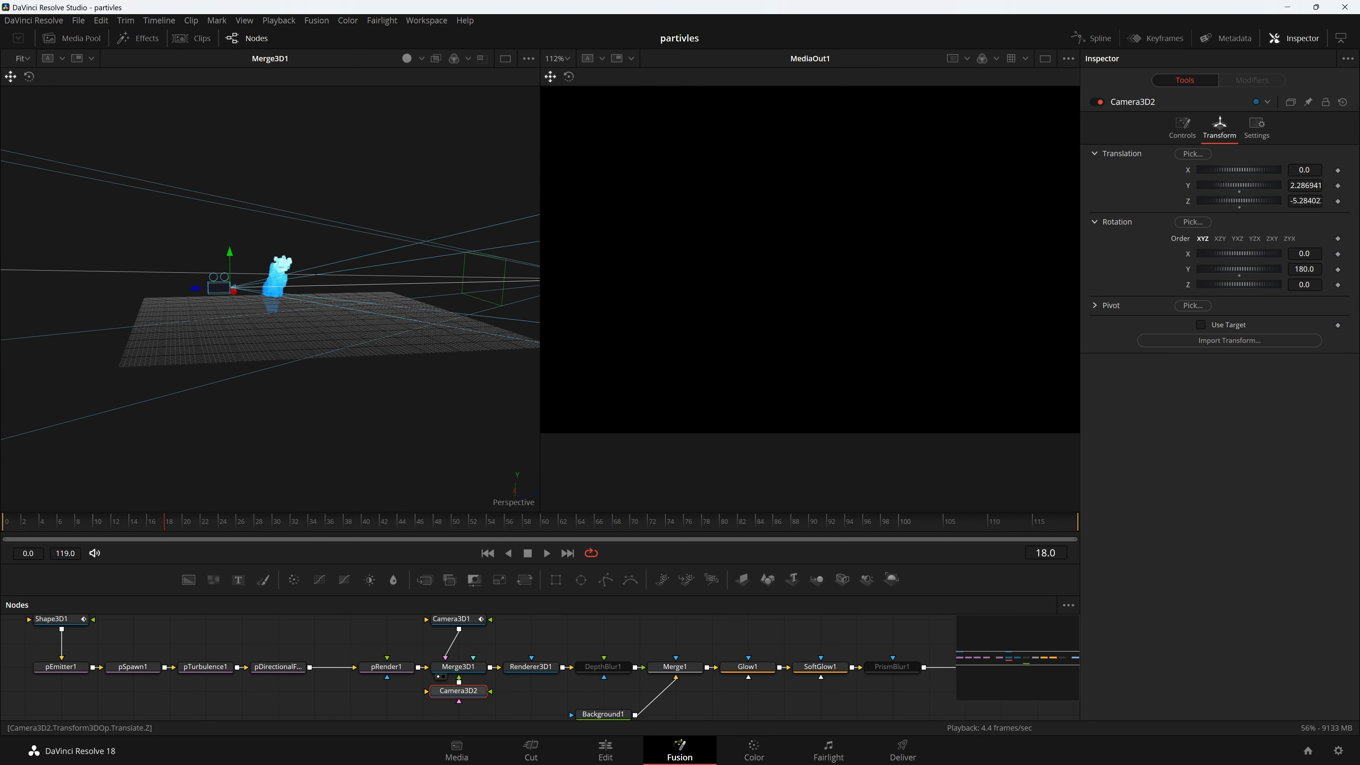
pyautogui.moveTo(1240, 284); pyautogui.dragTo(1336, 268)
pyautogui.click(1239, 290)
pyautogui.moveTo(355, 374); pyautogui.dragTo(289, 391)
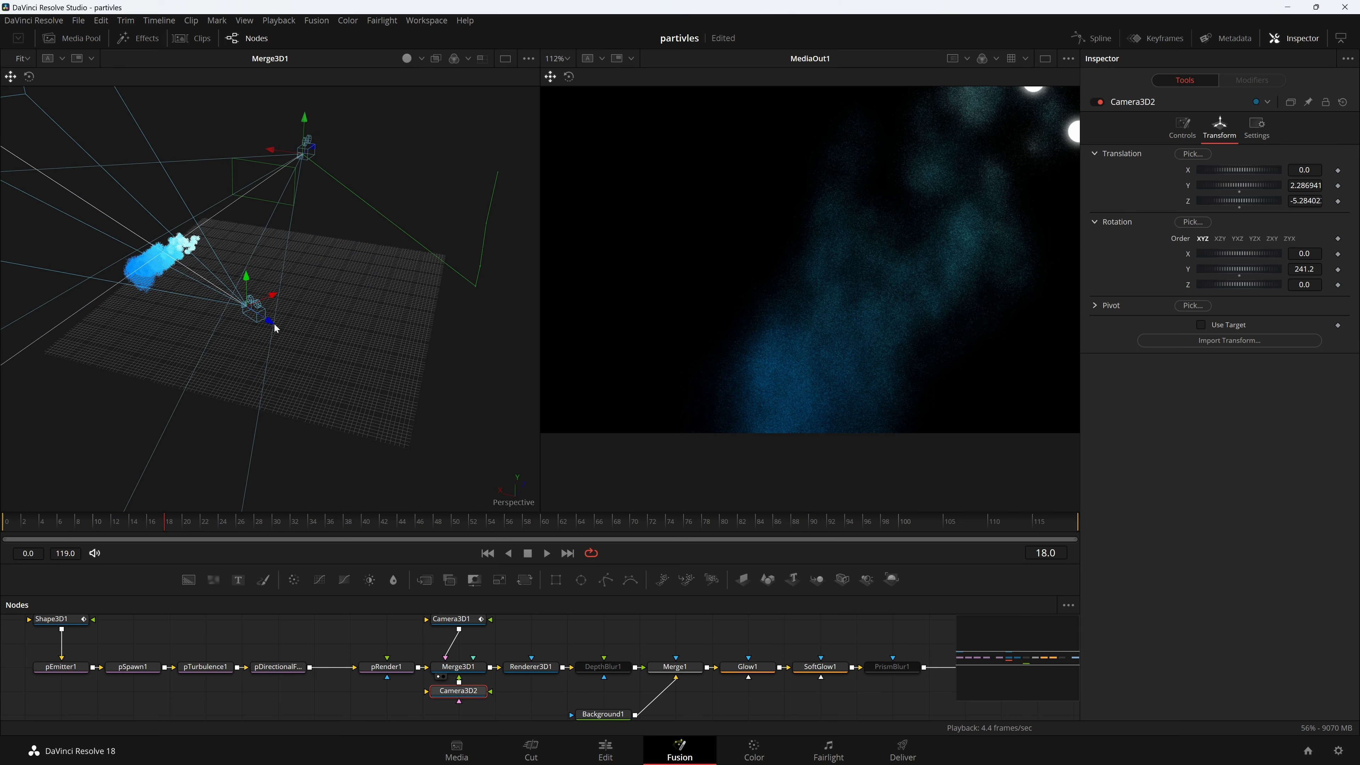
# Pull Camera3D2 back from the trail to about X -8.08 and Z -9.73, and save the project
pyautogui.moveTo(273, 325); pyautogui.dragTo(364, 368)
pyautogui.hotkey('ctrl', 's')
# Play the animation from the first frame through Camera3D2 and stop at frame 17
pyautogui.click(487, 553)
pyautogui.press('space')
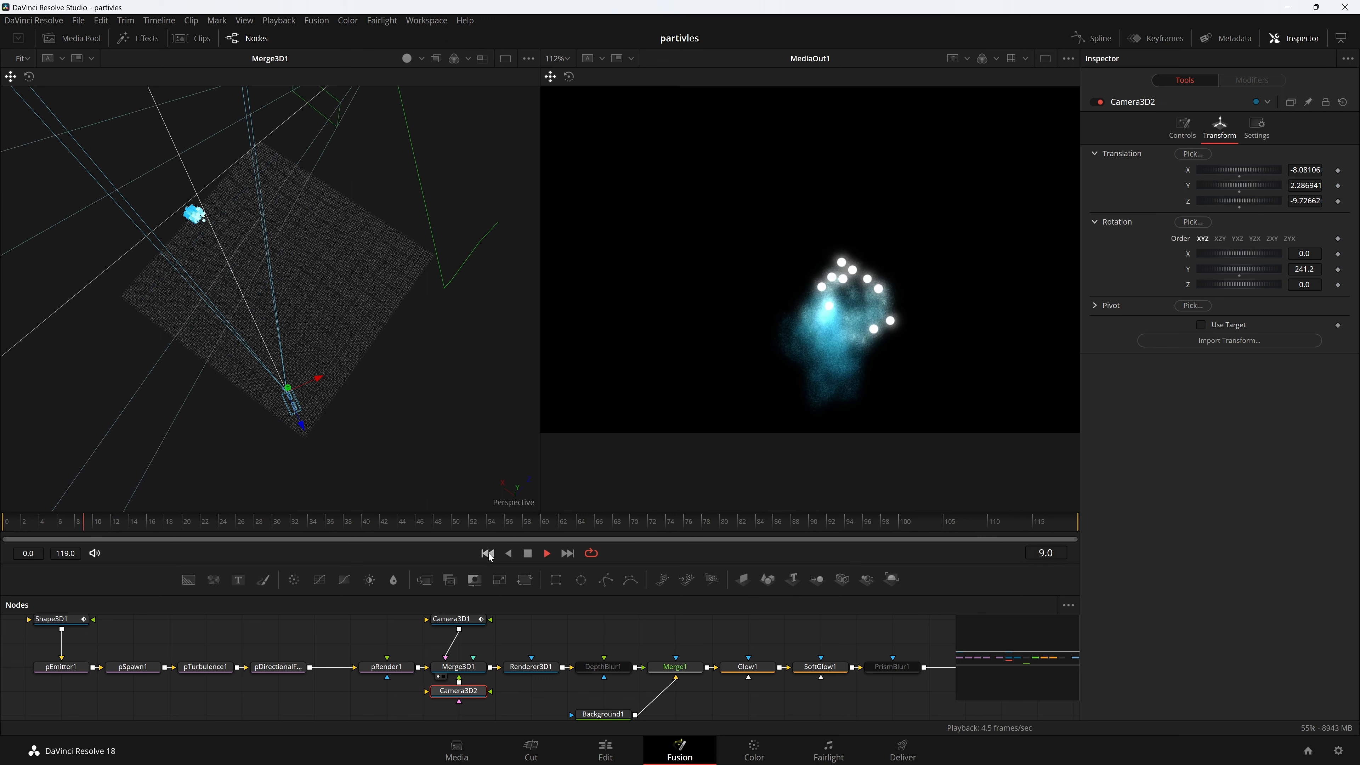
pyautogui.click(488, 553)
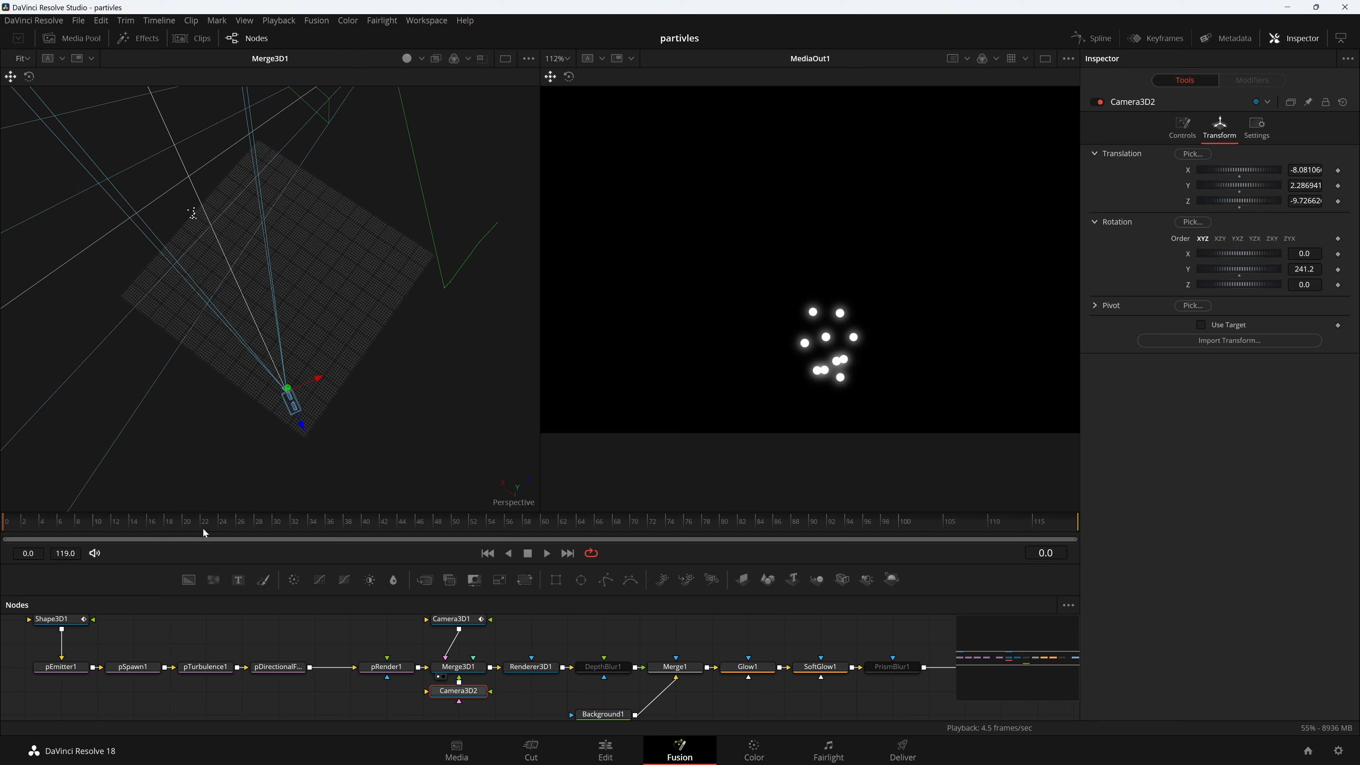
pyautogui.press('space')
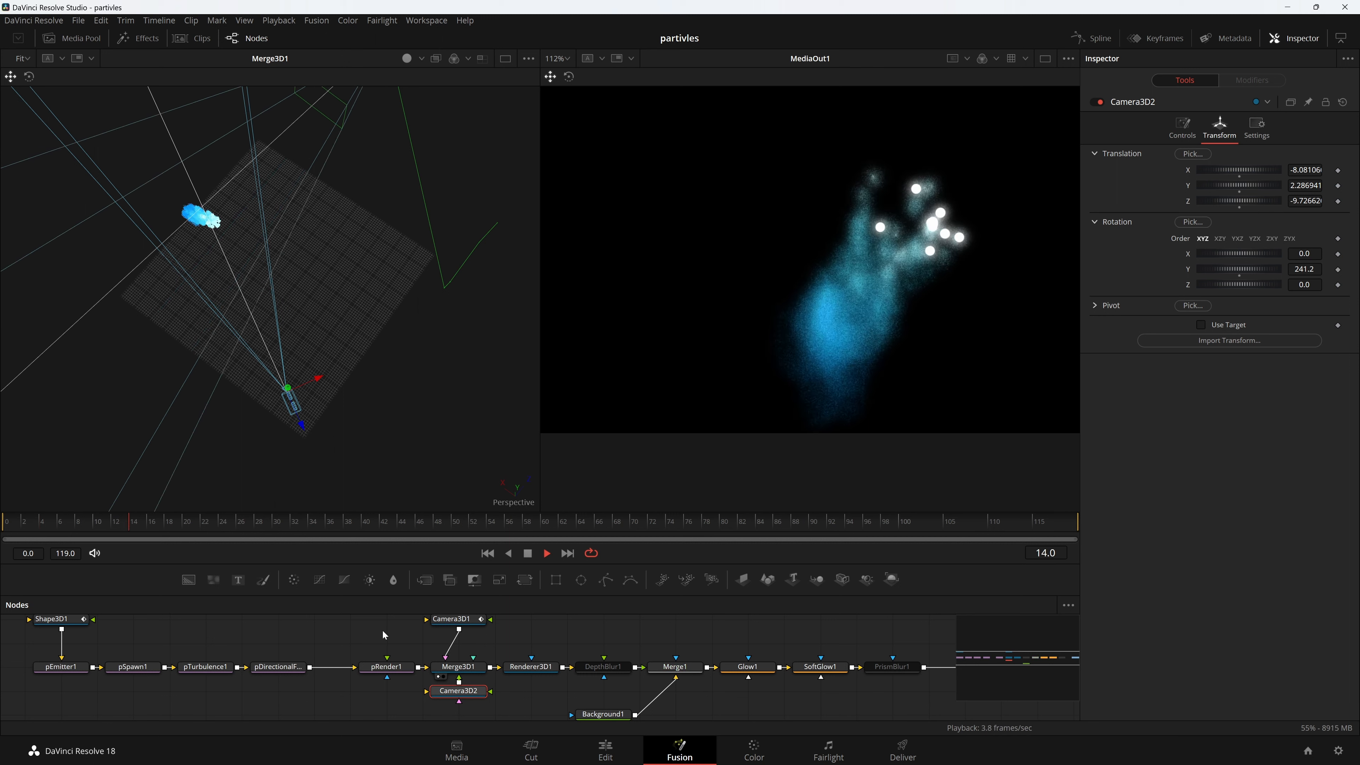
pyautogui.press('space')
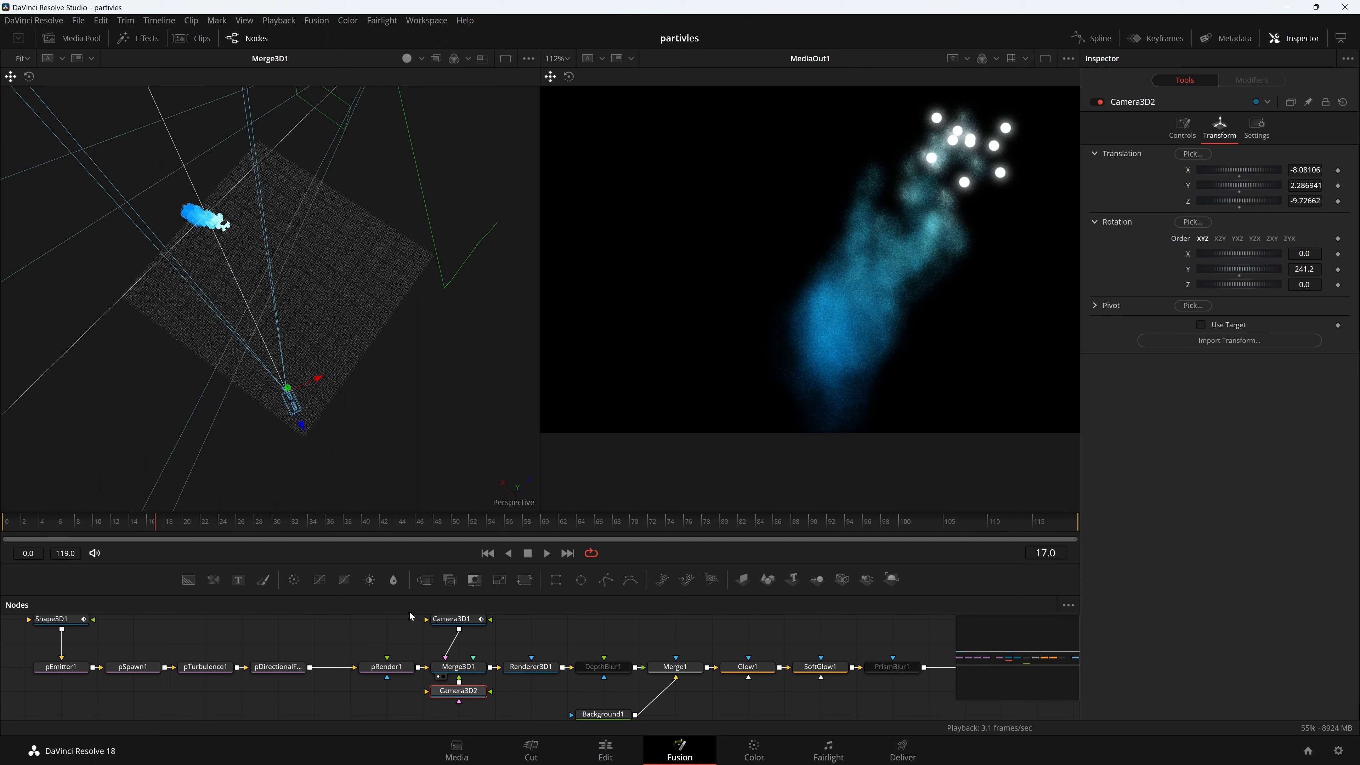
# Set Camera3D2's rotation to about X 3.3 and Y 238.3, and keyframe its X, Y and Z rotation at frame 17
pyautogui.moveTo(1239, 269); pyautogui.dragTo(1245, 254)
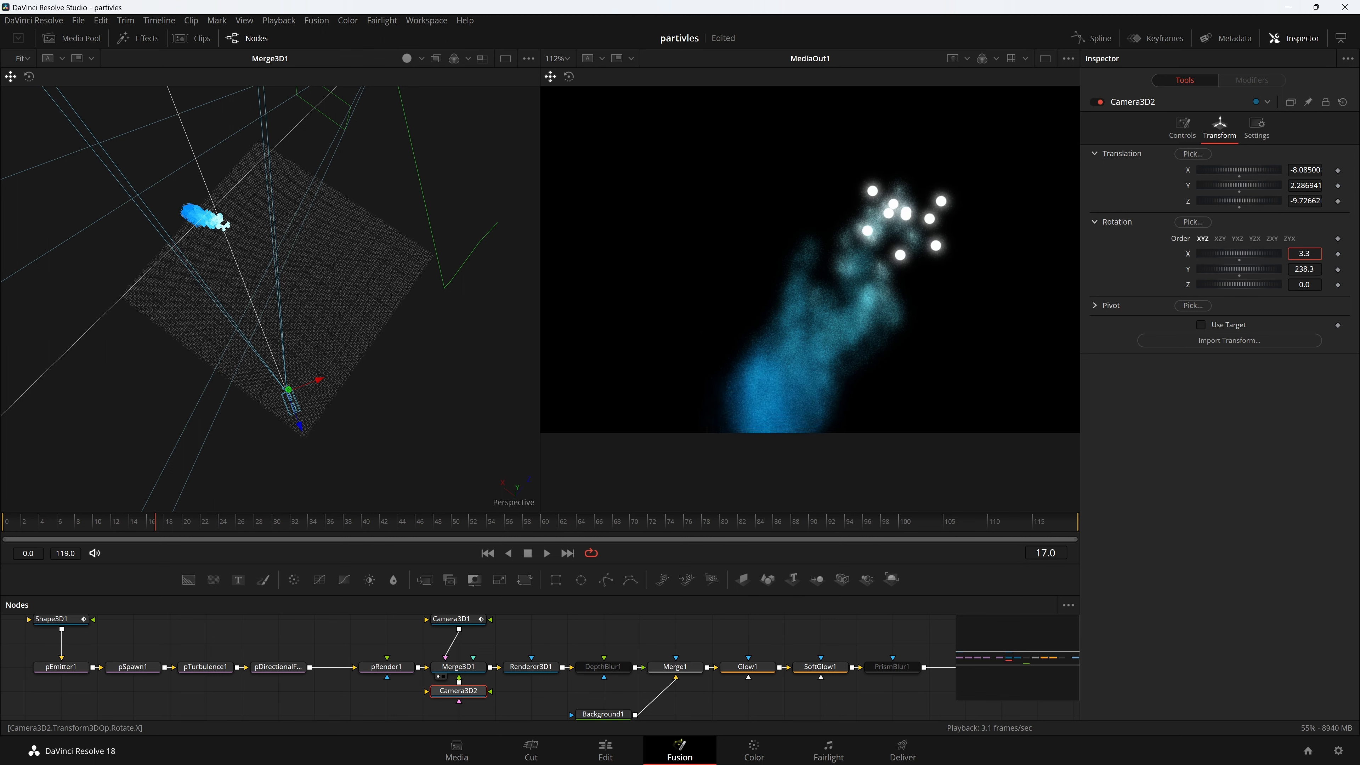
pyautogui.click(1338, 254)
pyautogui.click(1339, 238)
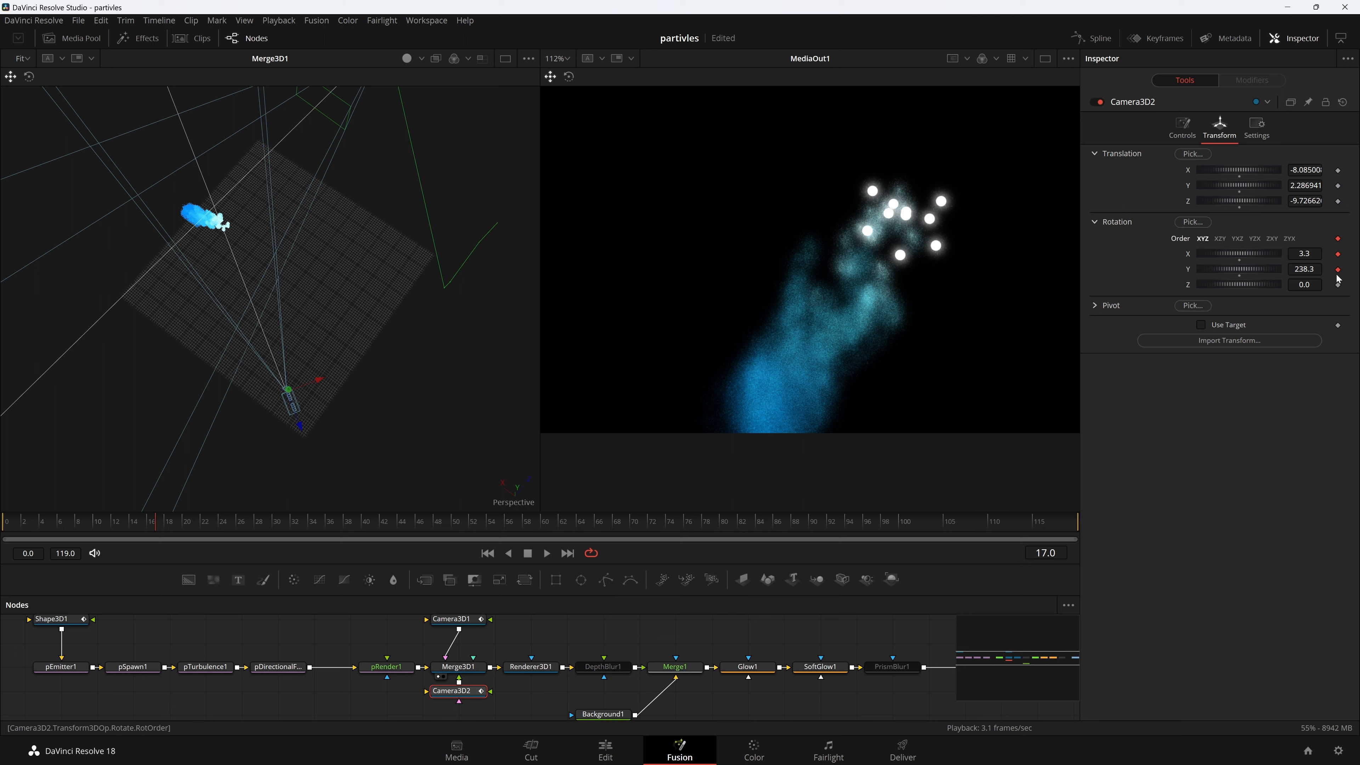
pyautogui.click(1338, 284)
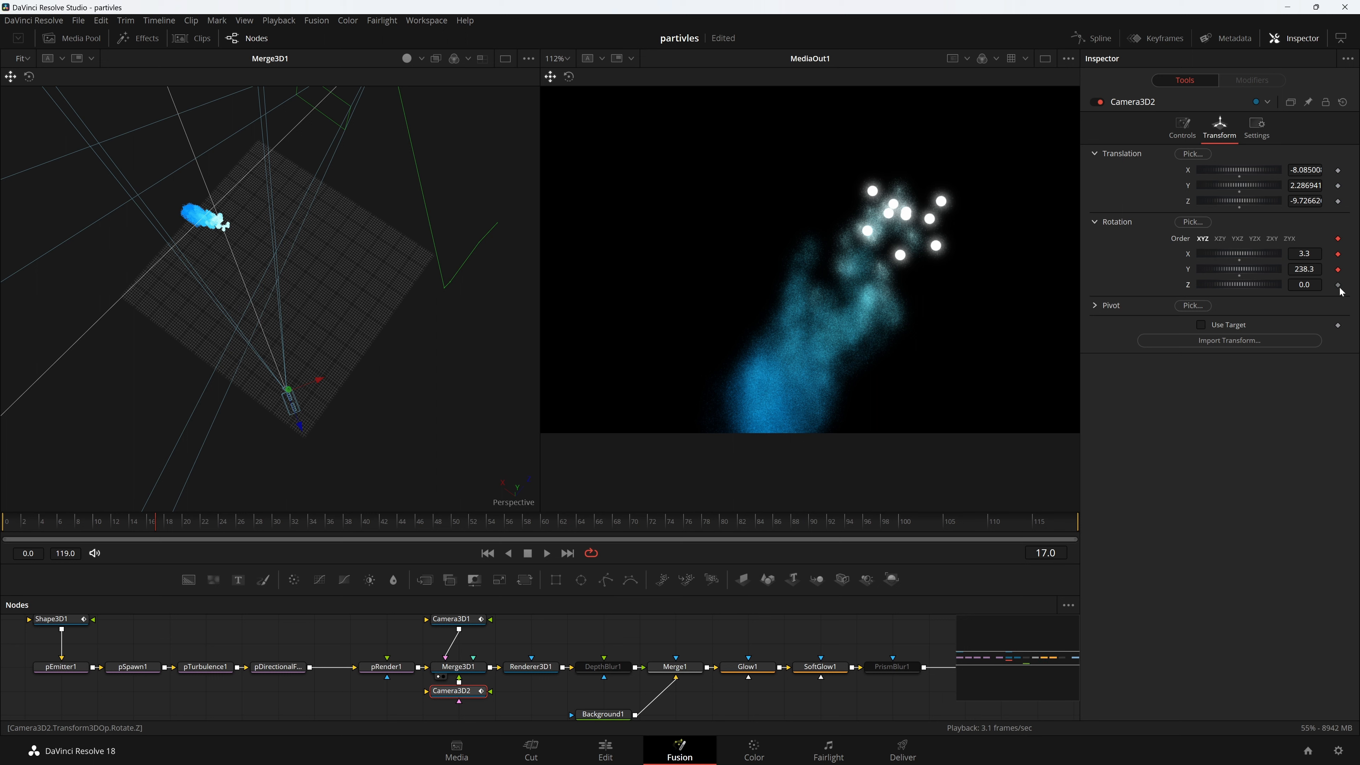
# Keyframe Camera3D2's translation at frame 17, then disable the Glow1 and SoftGlow1 nodes and inspect the particles without them
pyautogui.click(1339, 185)
pyautogui.moveTo(787, 667); pyautogui.dragTo(646, 629)
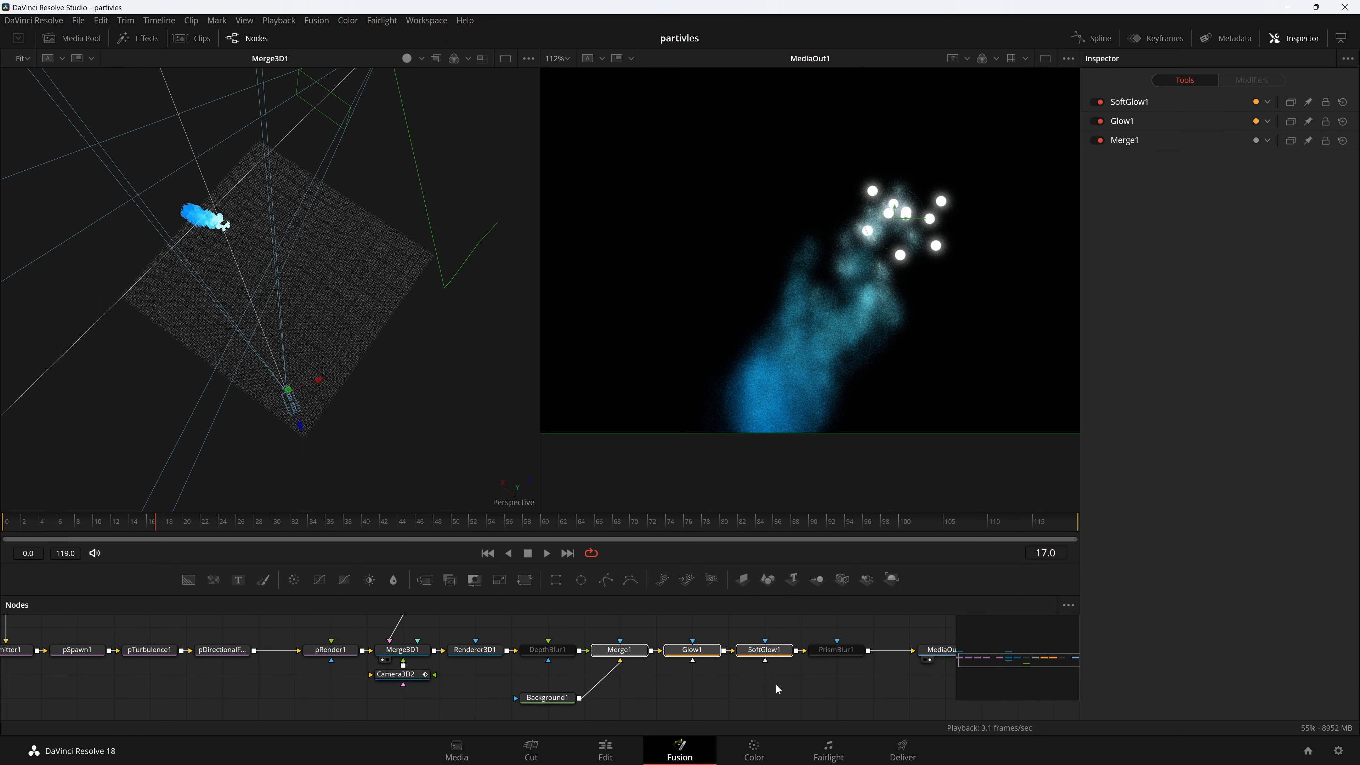
pyautogui.moveTo(782, 687); pyautogui.dragTo(703, 635)
pyautogui.hotkey('ctrl', 'p')
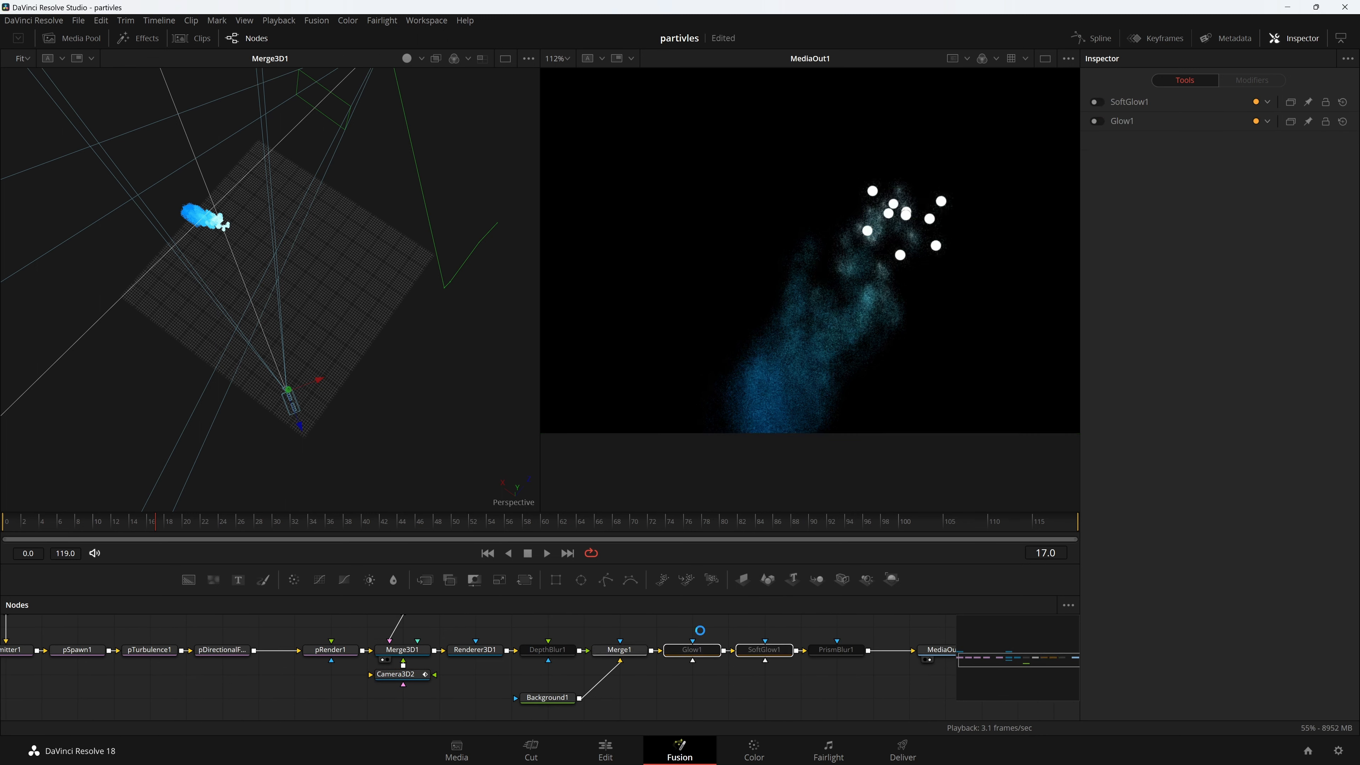
pyautogui.scroll(8, 950, 227)
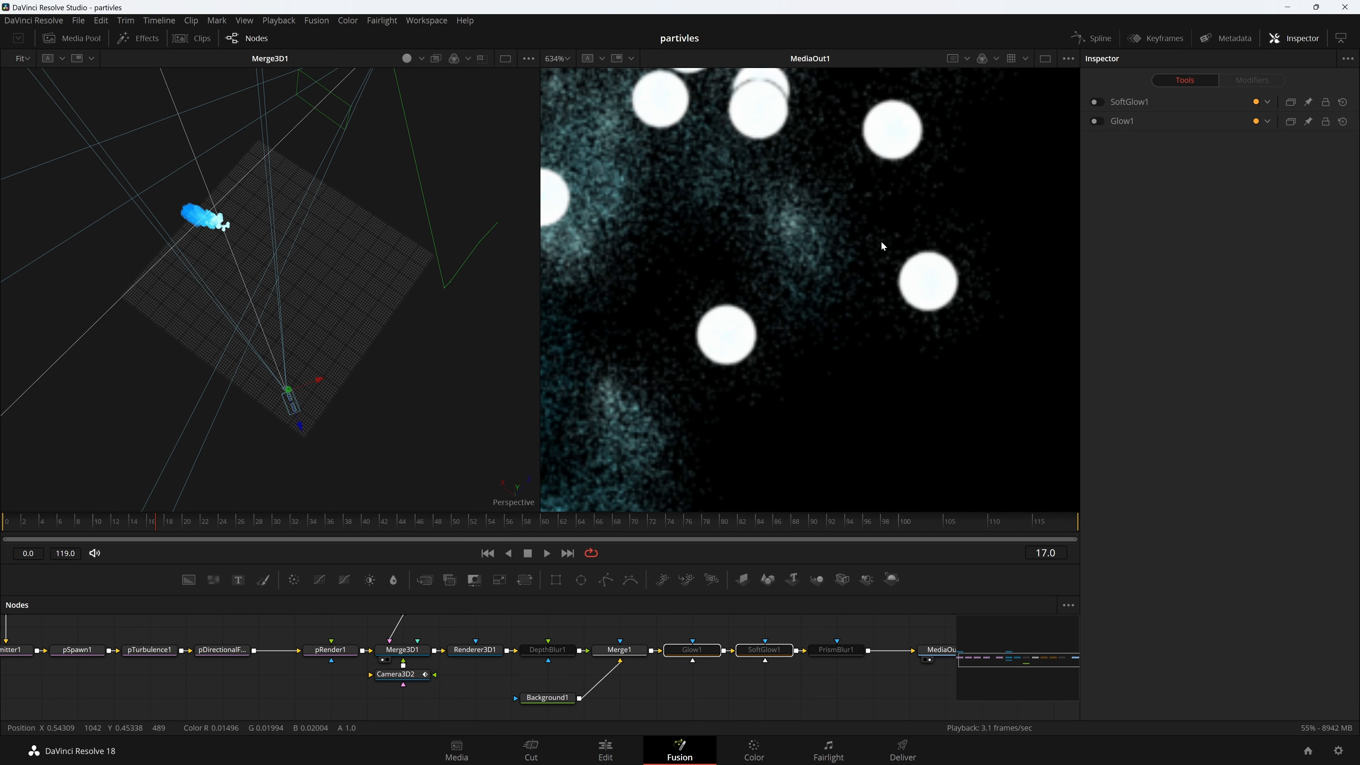
pyautogui.hotkey('ctrl', 'b')
pyautogui.click(637, 486)
pyautogui.hotkey('ctrl', 'f')
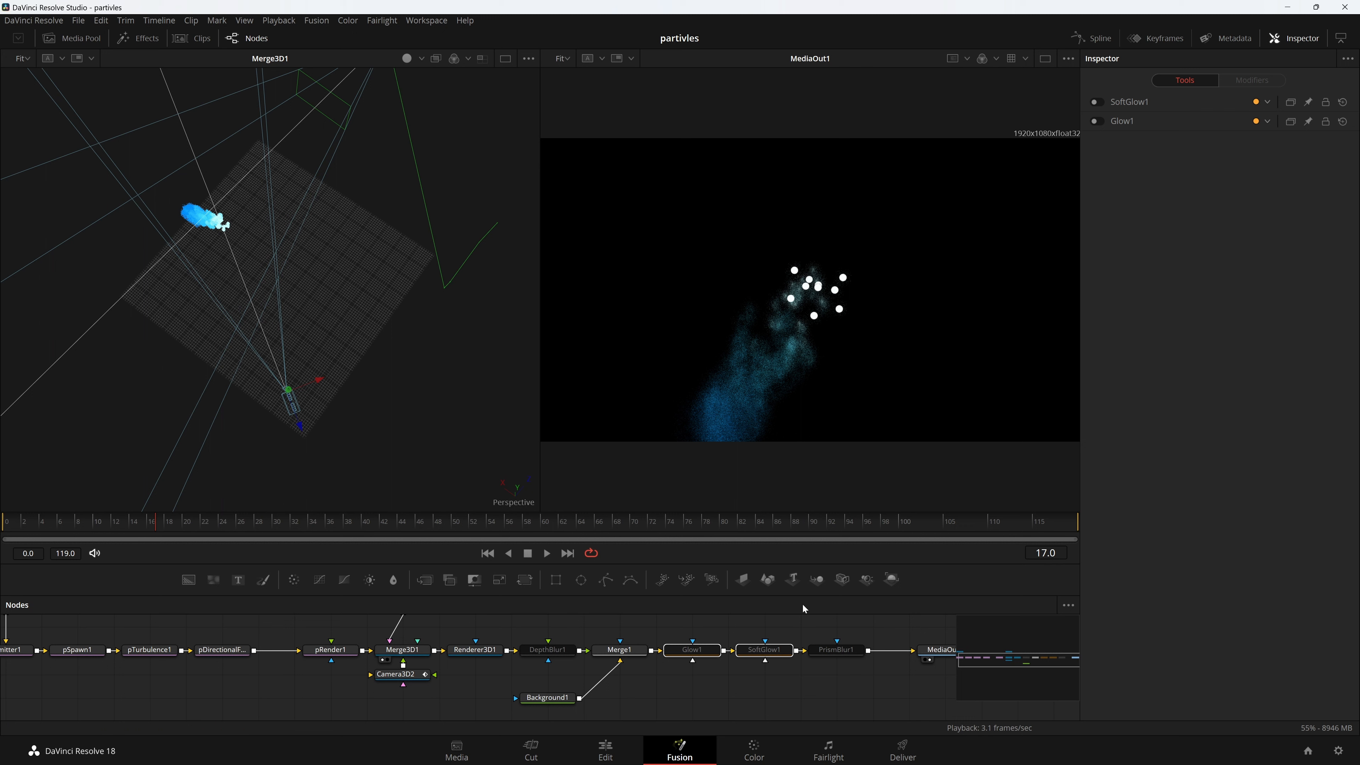
# Turn Glow1 back on, and switch SoftGlow1 on and off again to compare its effect
pyautogui.click(1122, 120)
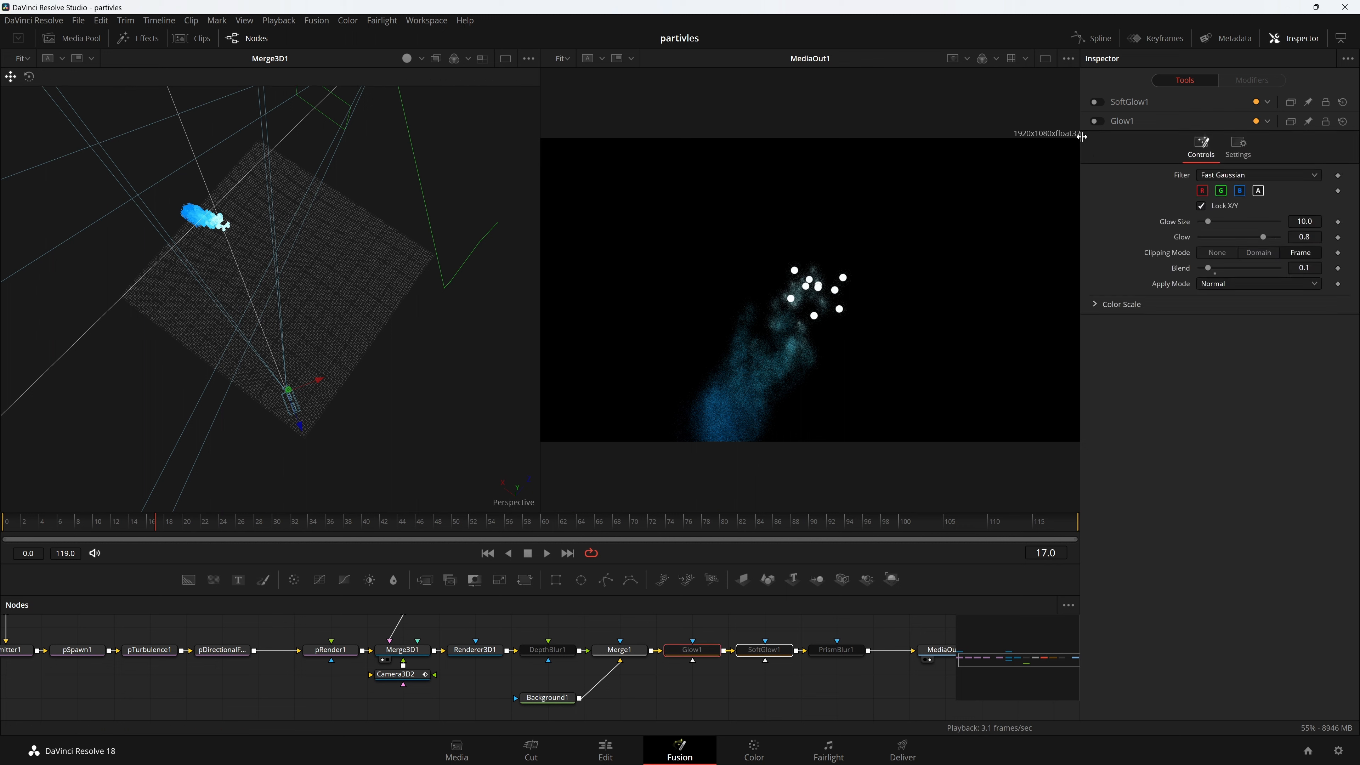
pyautogui.click(1095, 120)
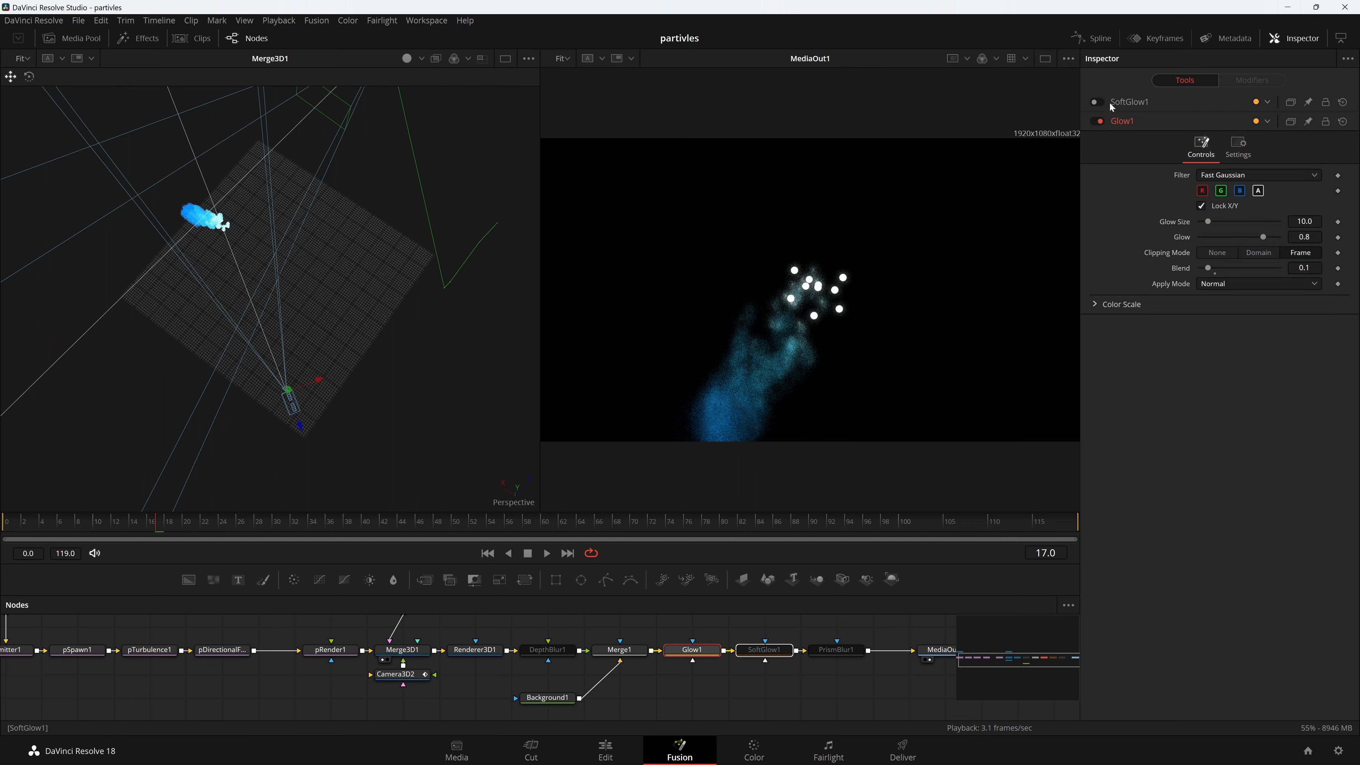
pyautogui.click(1099, 102)
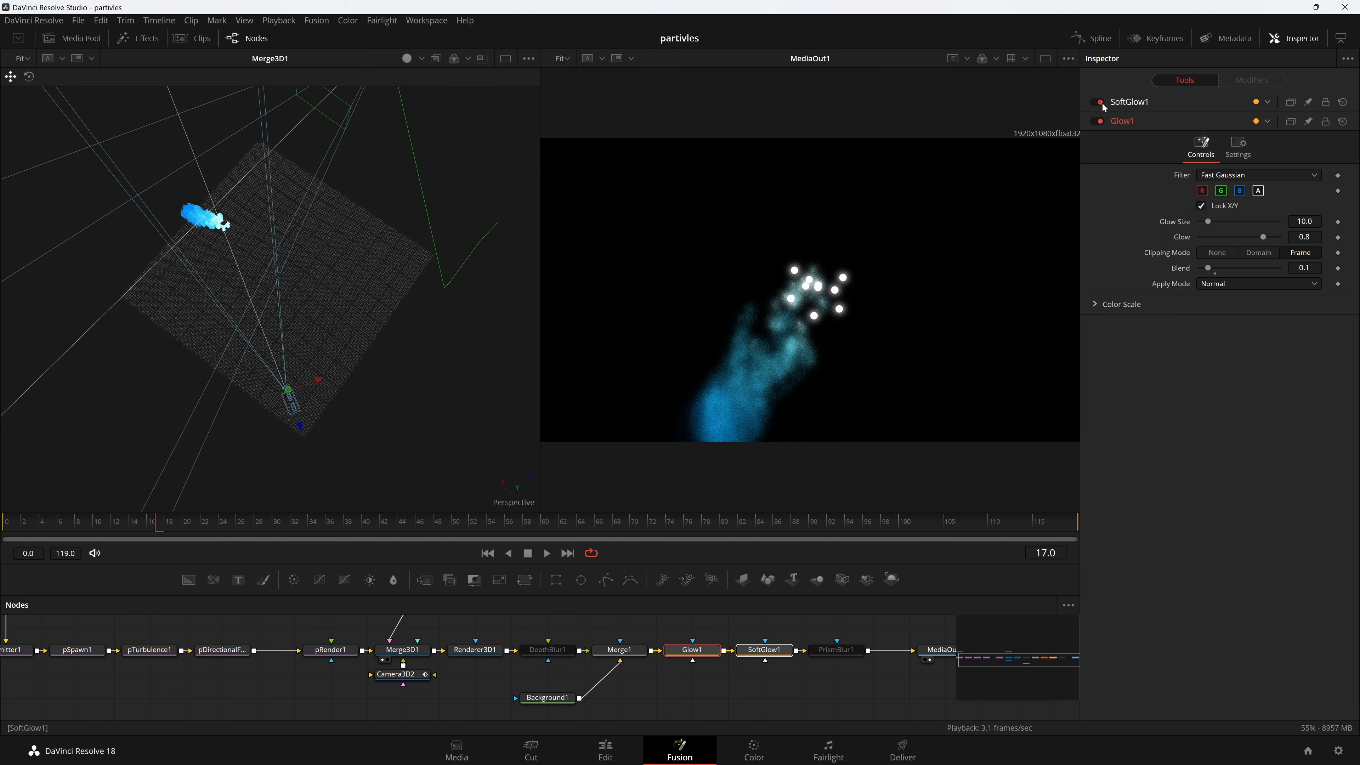
pyautogui.click(1098, 101)
# Enable the PrismBlur1 node and check its effect on the particles up close
pyautogui.click(807, 678)
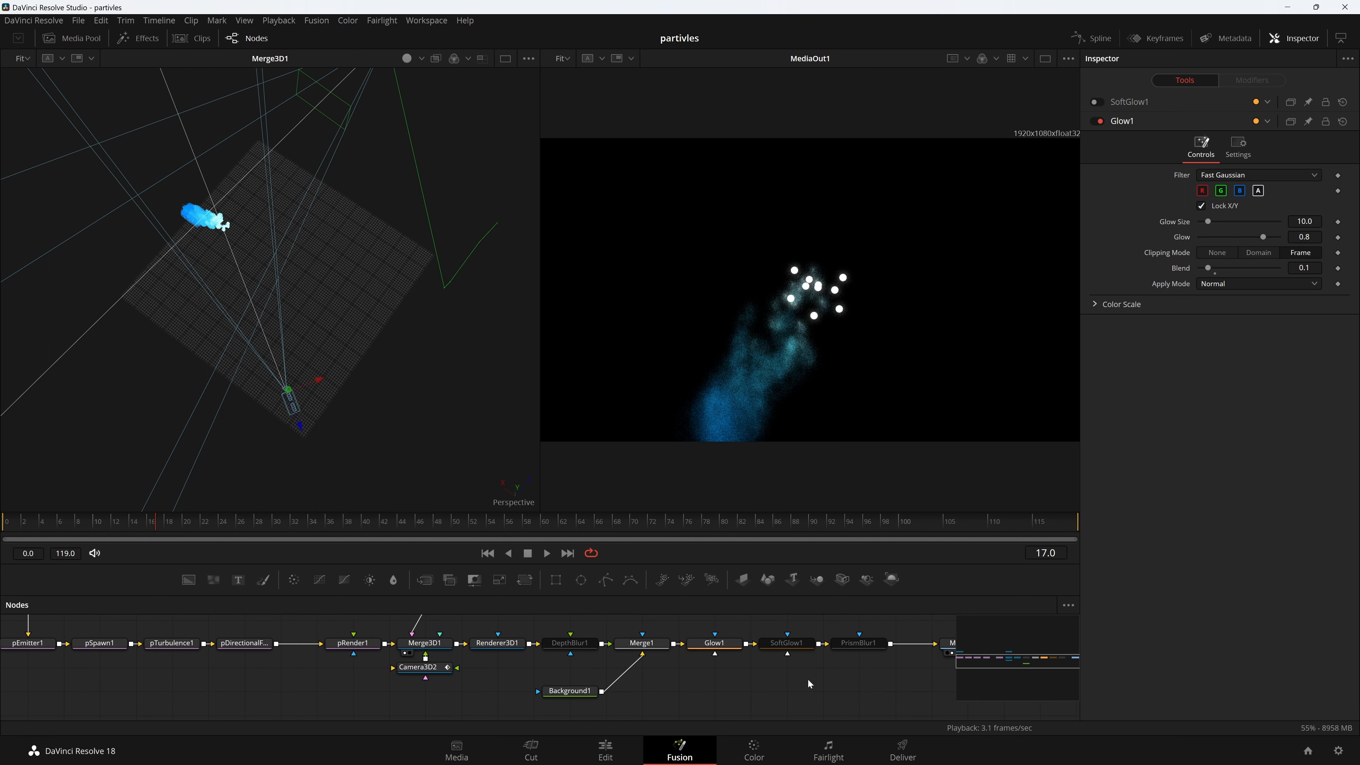
pyautogui.click(838, 644)
pyautogui.click(1099, 102)
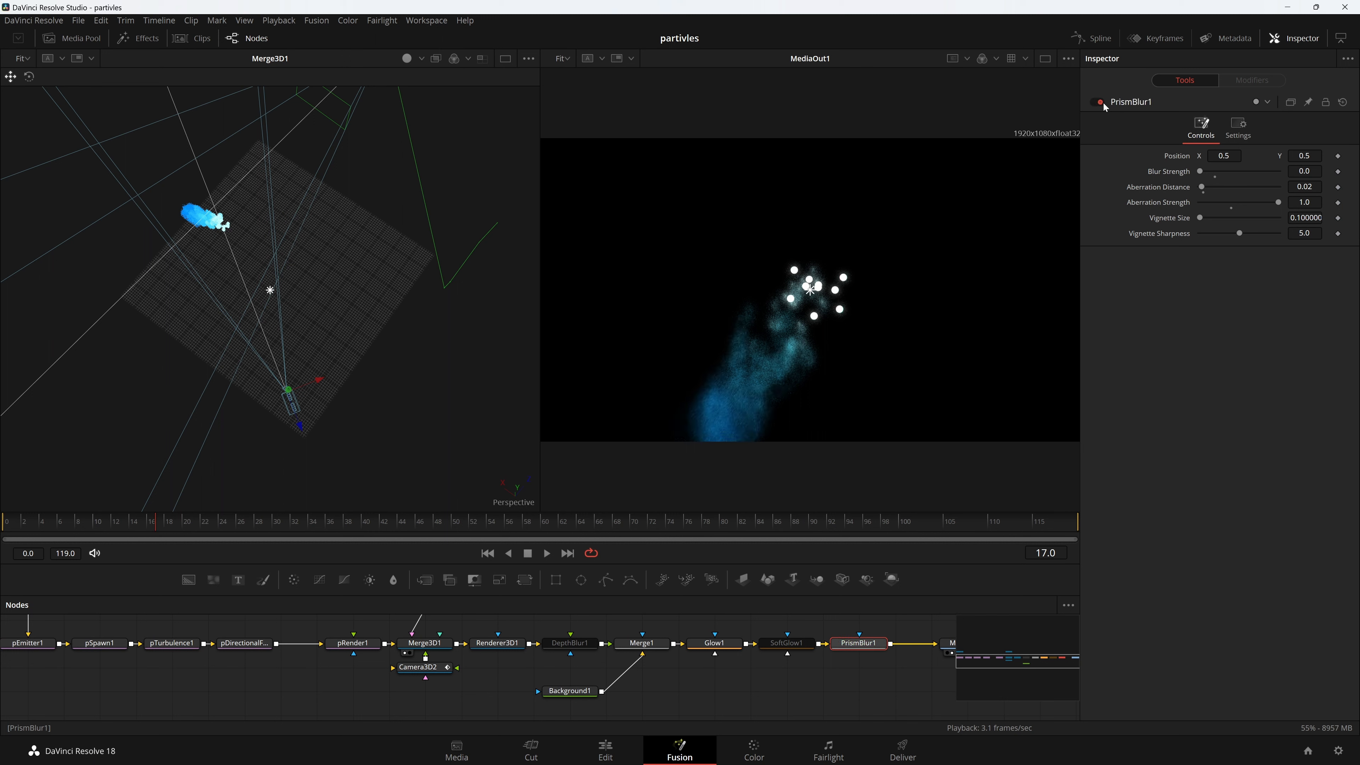
pyautogui.scroll(4, 797, 374)
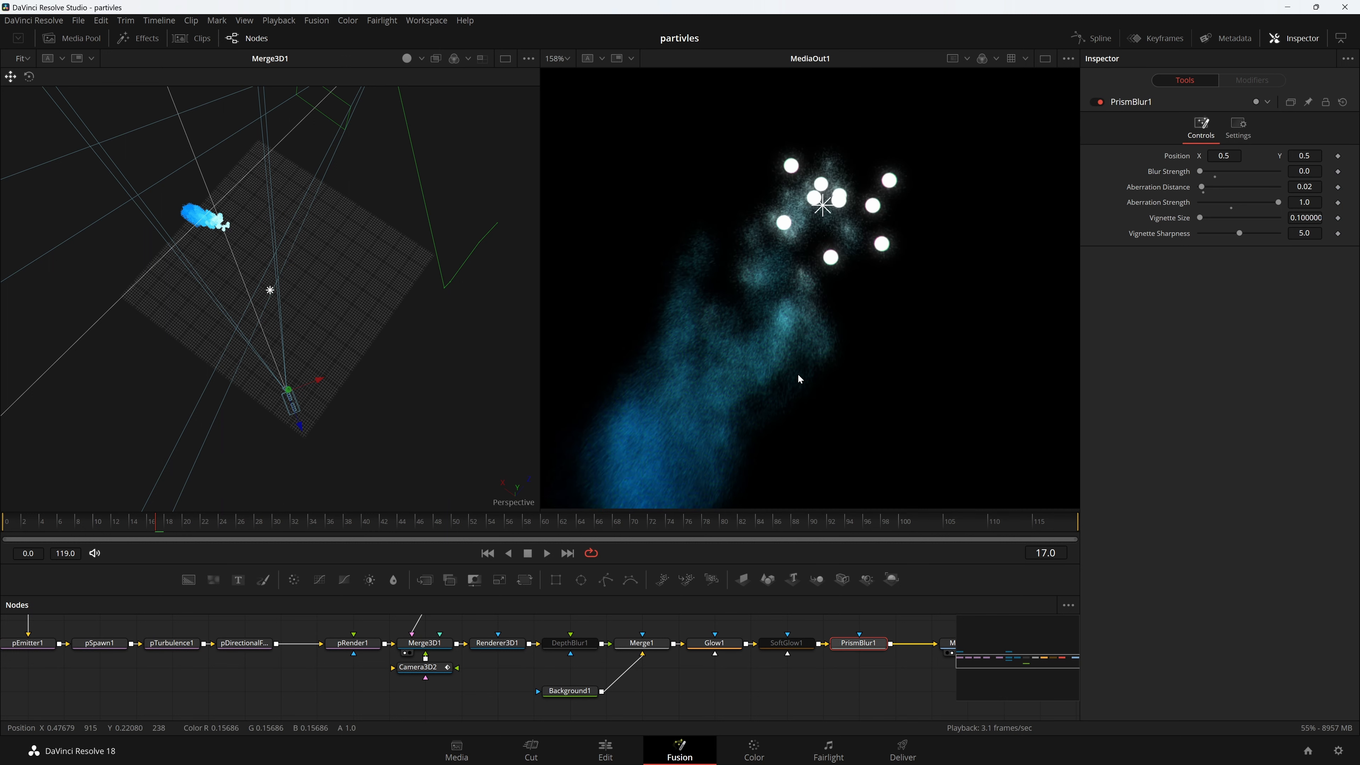
pyautogui.hotkey('ctrl', 'f')
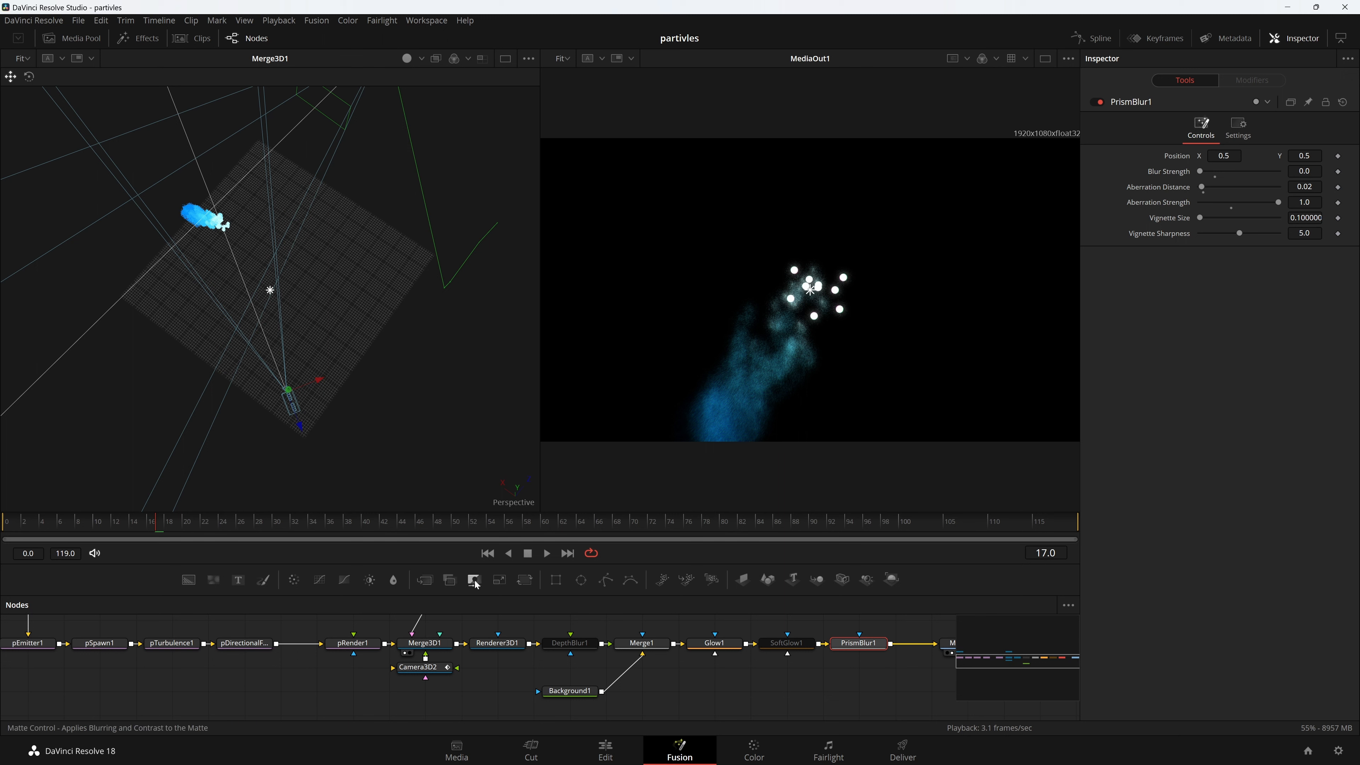
# Set Camera3D2's rotation at frame 0 to about X -5.4 and Y 243.4
pyautogui.click(448, 670)
pyautogui.press('Home')
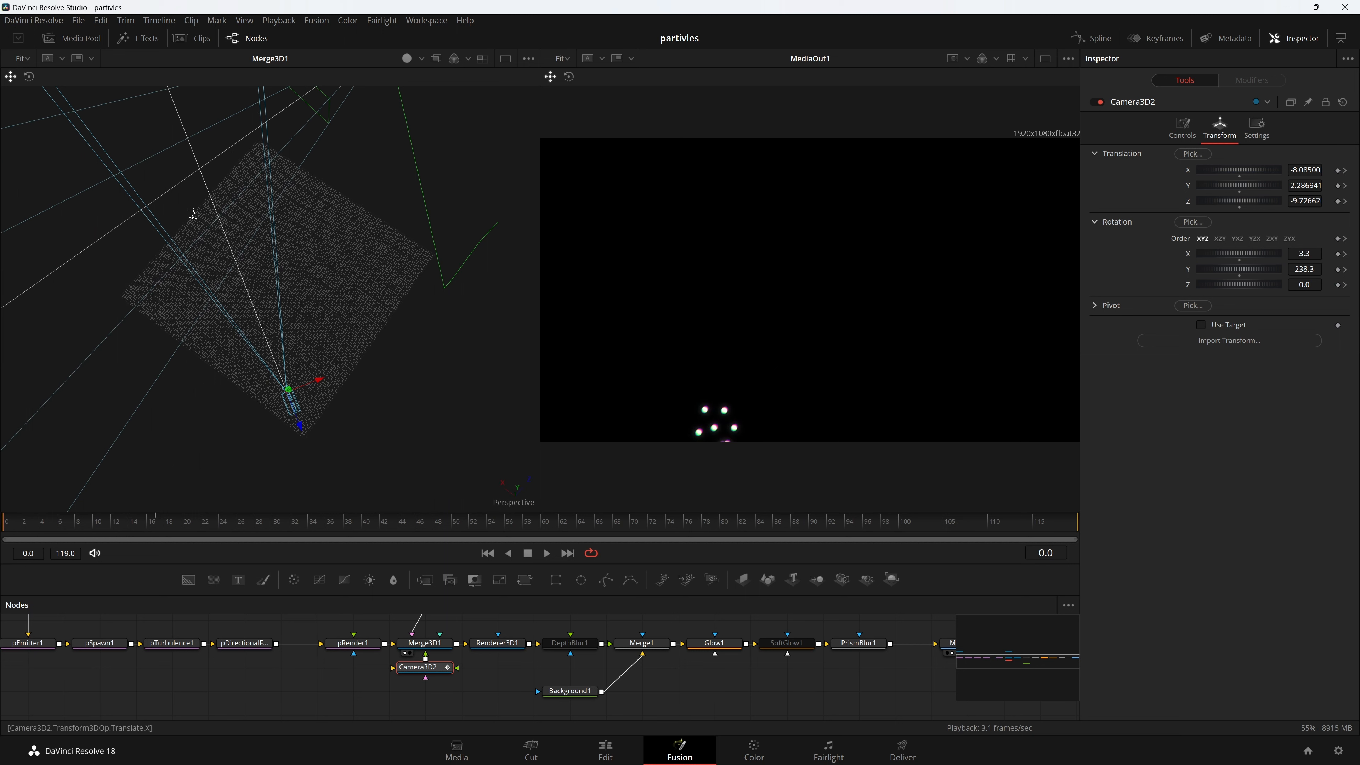
pyautogui.moveTo(1303, 269); pyautogui.dragTo(566, 259)
pyautogui.moveTo(1304, 269)
pyautogui.mouseDown()
pyautogui.moveTo(1282, 269)
pyautogui.moveTo(1338, 269)
pyautogui.moveTo(1323, 255)
pyautogui.mouseUp()
# Play the animation through Camera3D2 from the first frame and park the playhead at frame 28
pyautogui.click(546, 553)
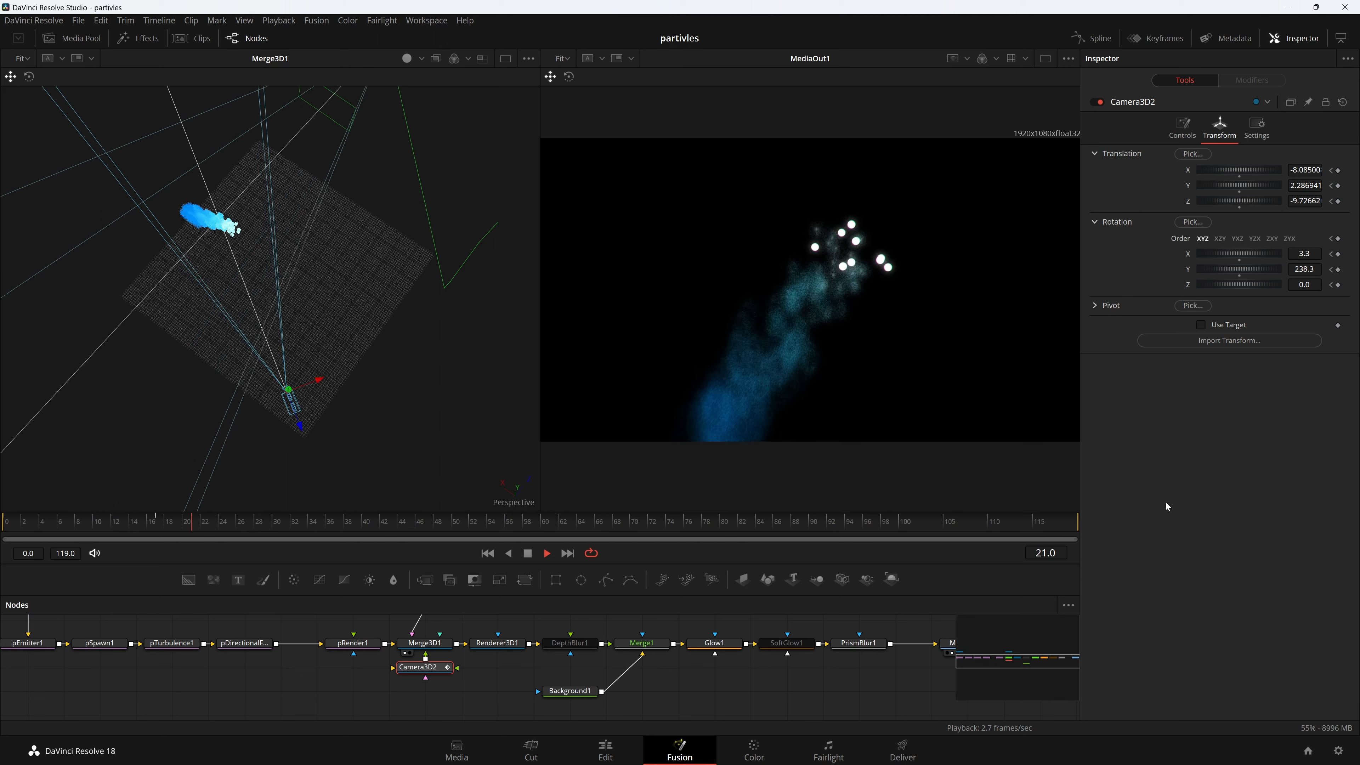
pyautogui.press('space')
pyautogui.press('space')
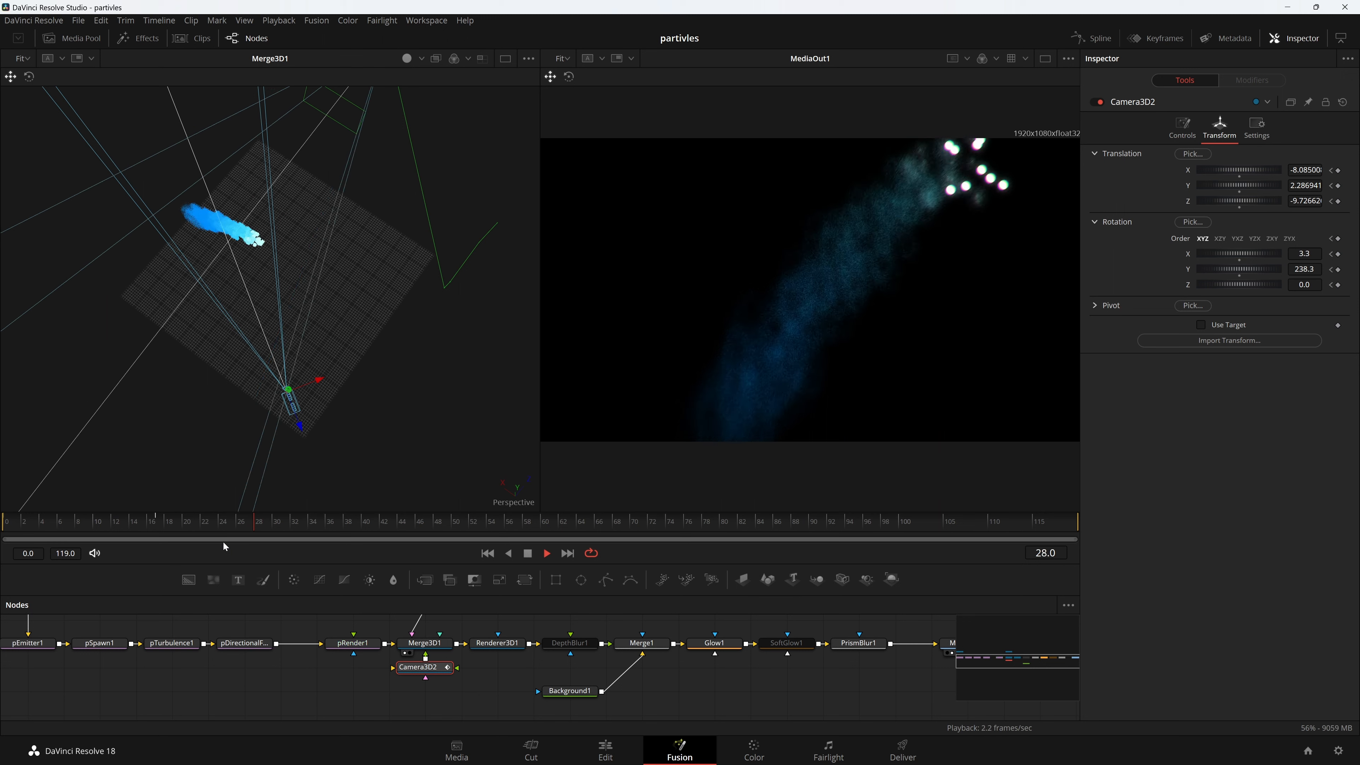
pyautogui.press('space')
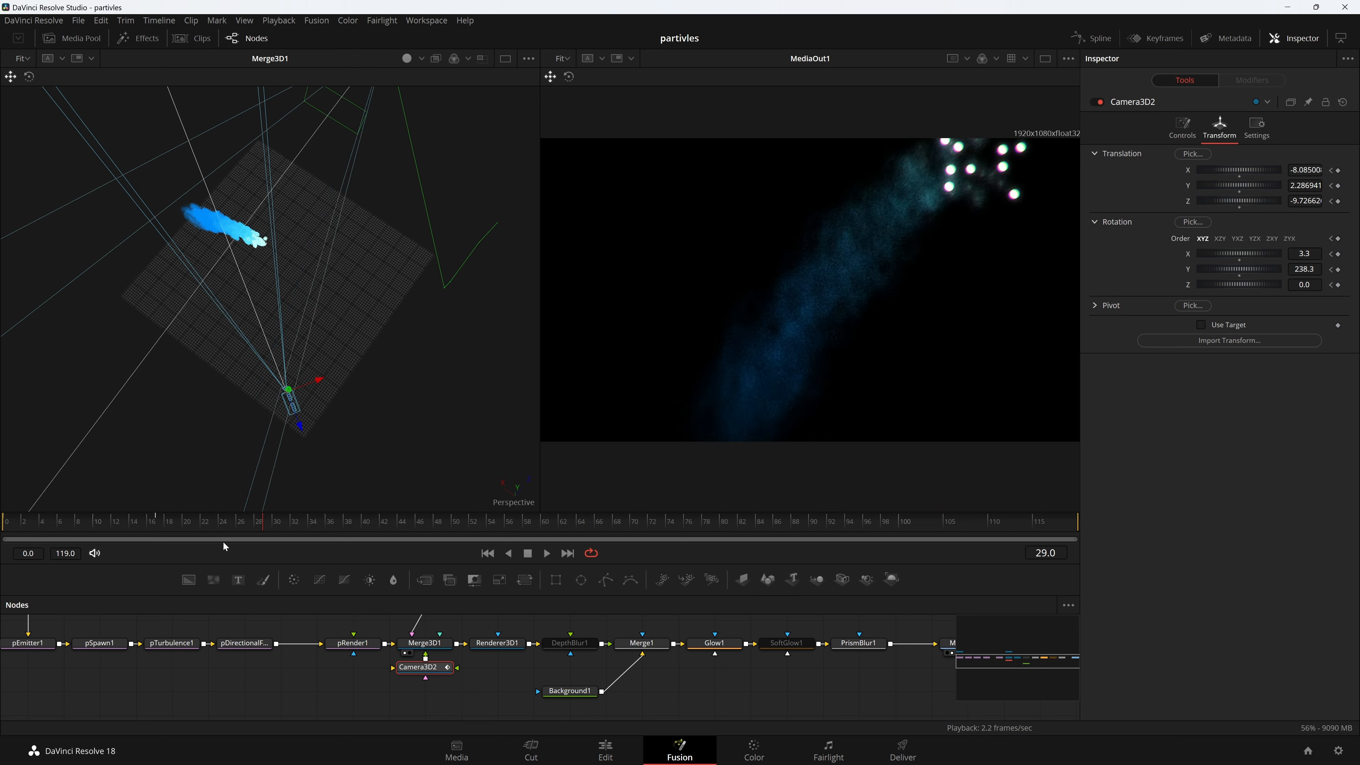
pyautogui.click(253, 521)
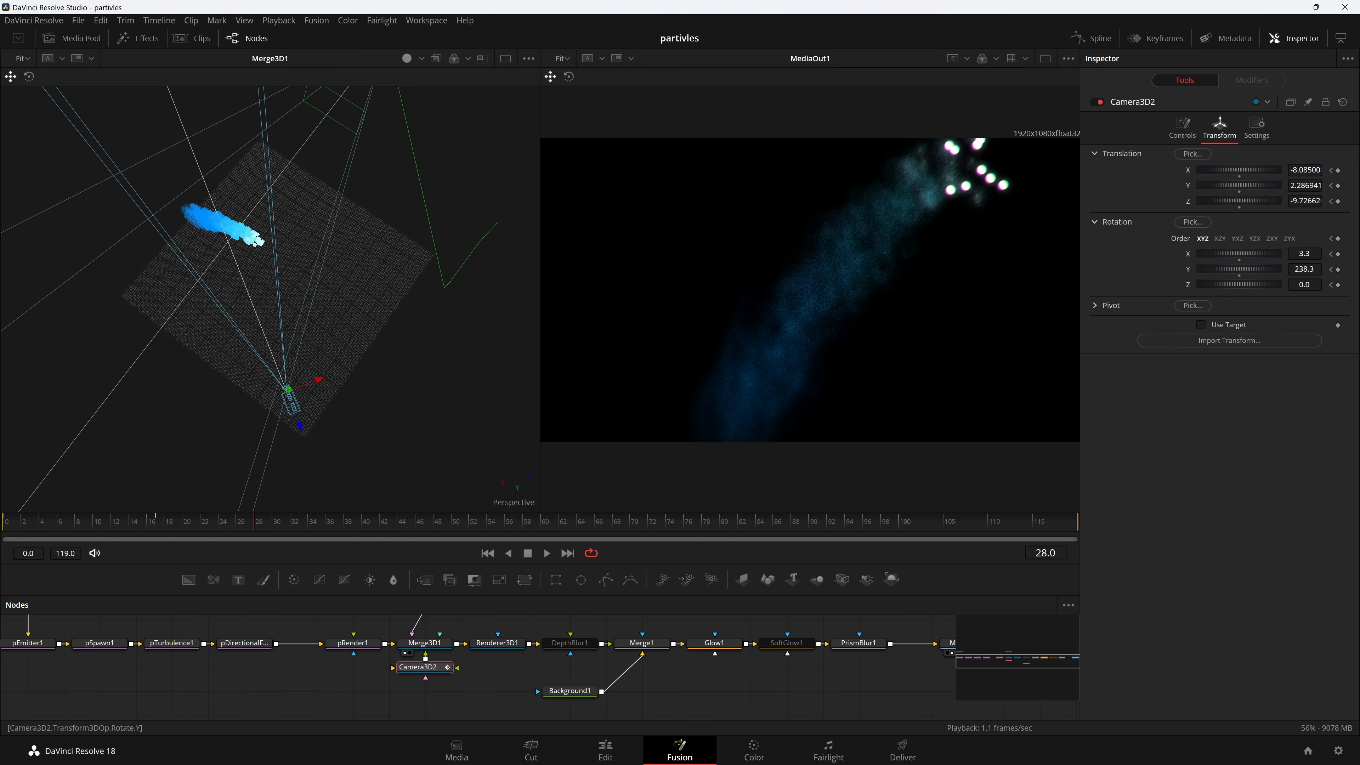
pyautogui.moveTo(1304, 269); pyautogui.dragTo(1314, 269)
pyautogui.moveTo(1304, 269); pyautogui.dragTo(1311, 269)
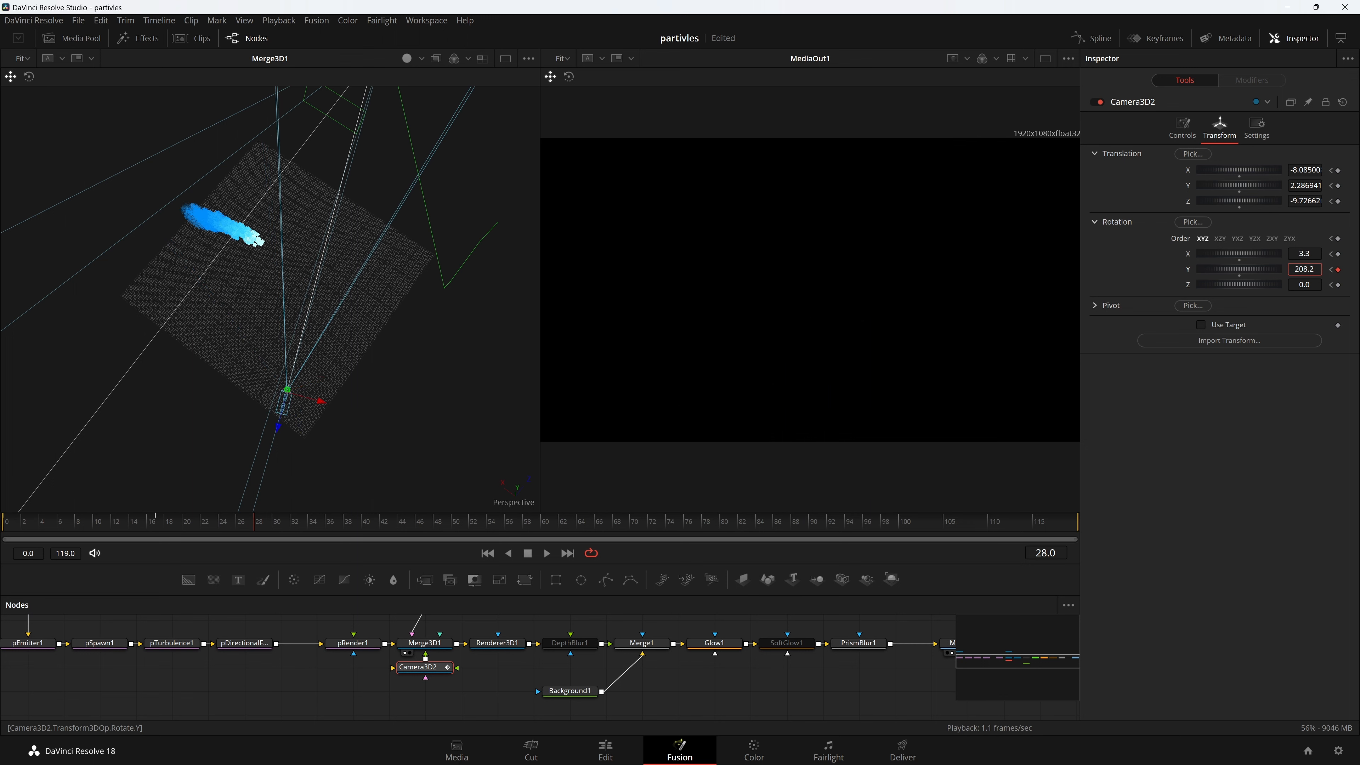
pyautogui.hotkey('ctrl', 'z')
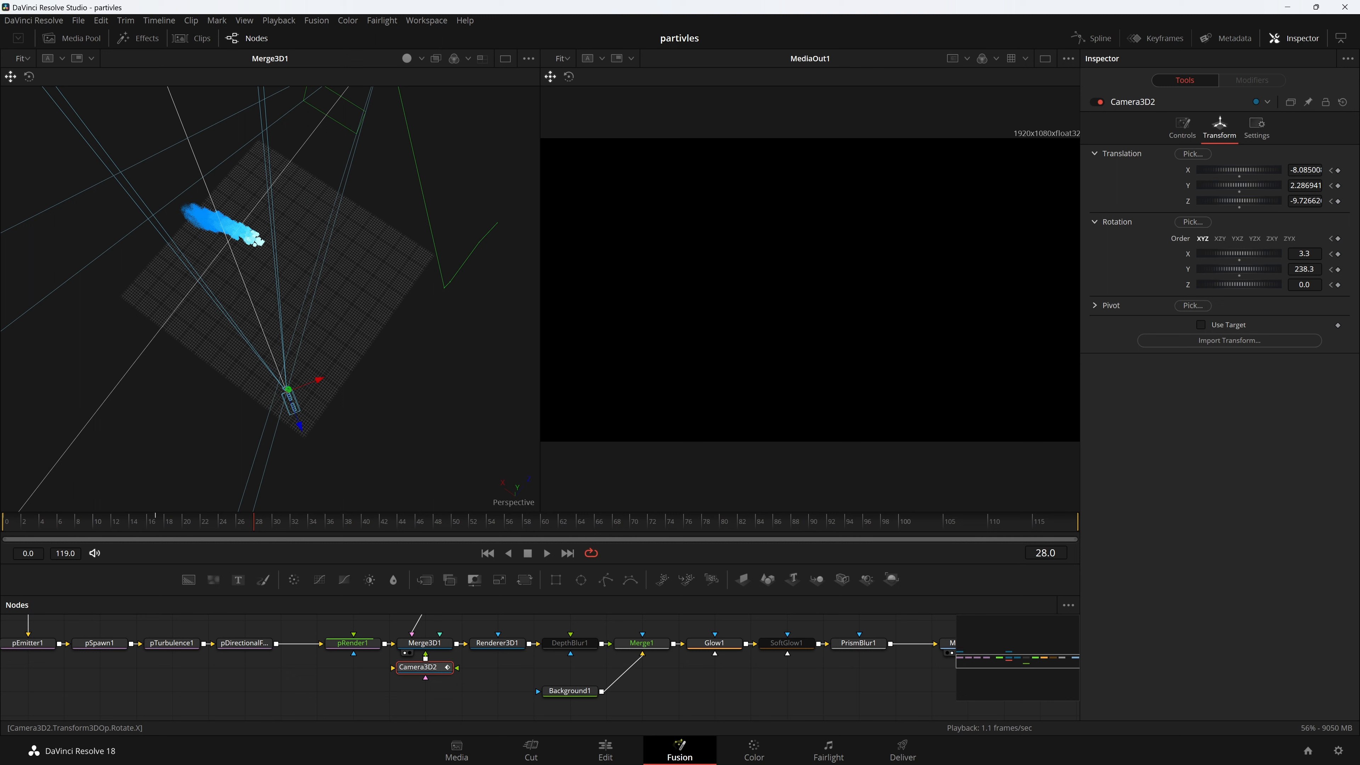
# Tilt Camera3D2 at frame 28 to an X rotation of 8.6
pyautogui.moveTo(1304, 253); pyautogui.dragTo(1345, 253)
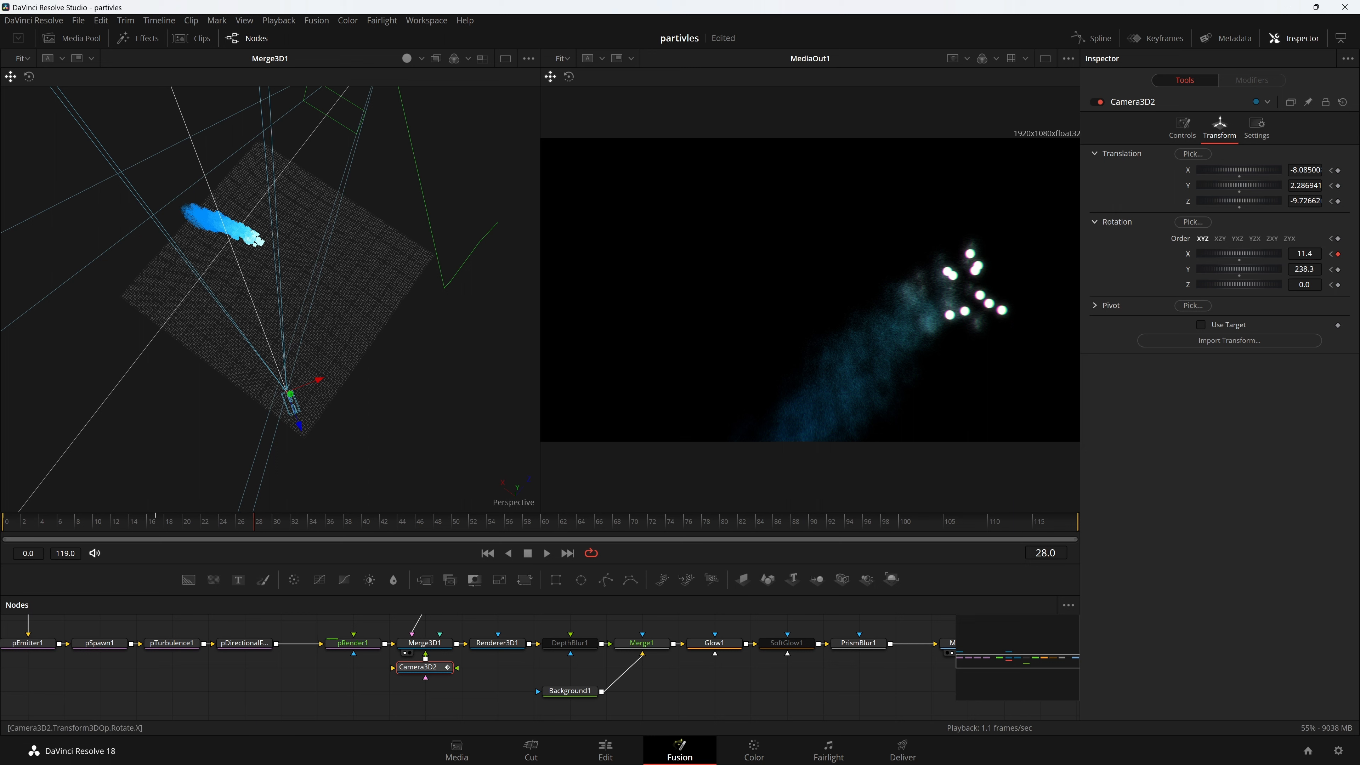
pyautogui.click(1305, 253)
pyautogui.write('10')
pyautogui.press('Tab')
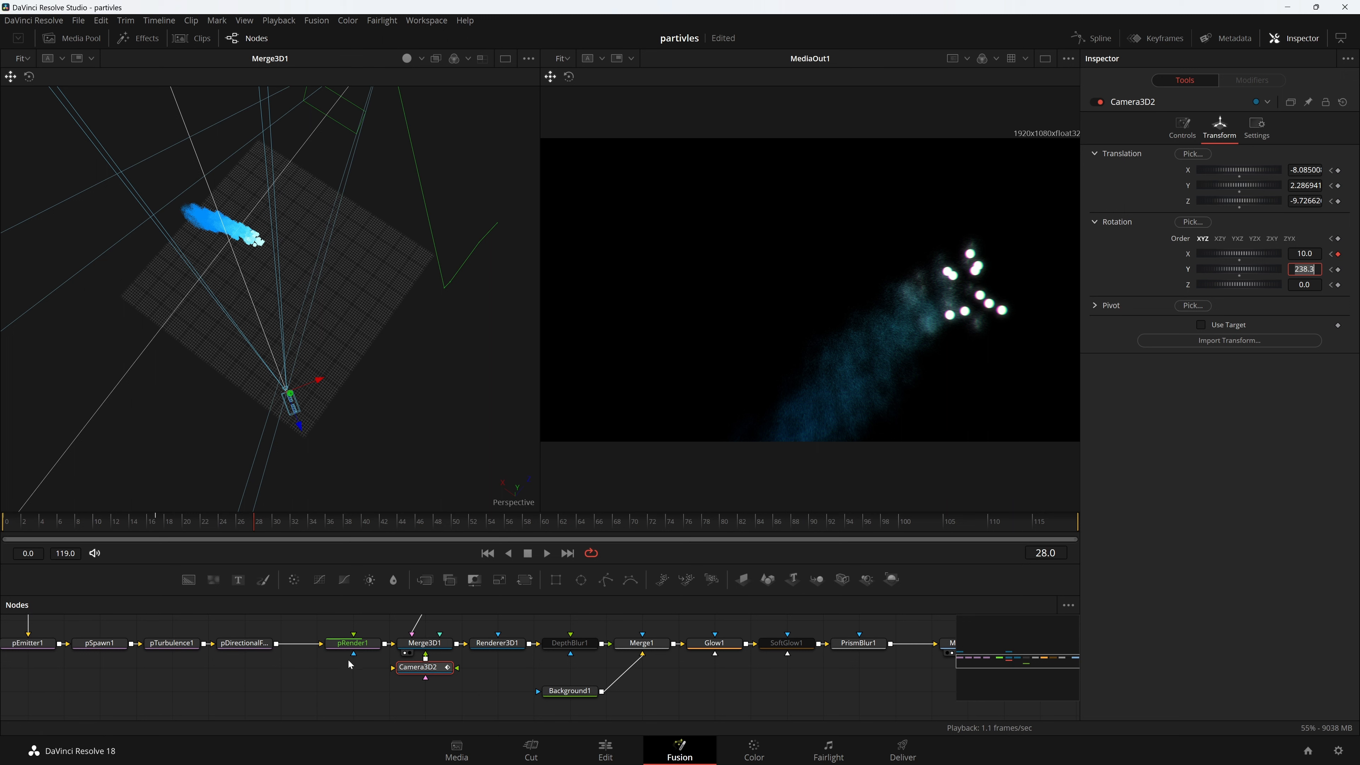
pyautogui.scroll(6, 402, 638)
pyautogui.scroll(-4, 369, 659)
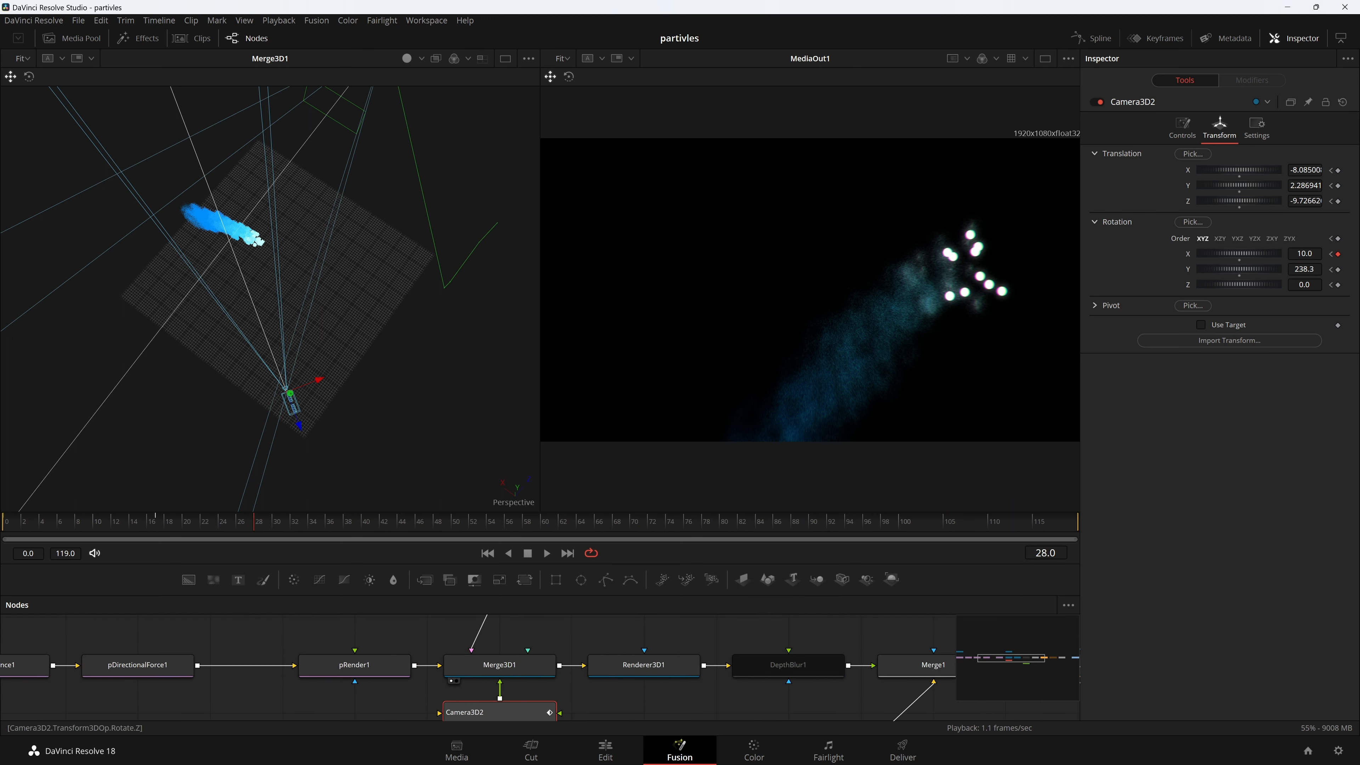
pyautogui.click(1305, 253)
pyautogui.write('8.6')
pyautogui.press('Return')
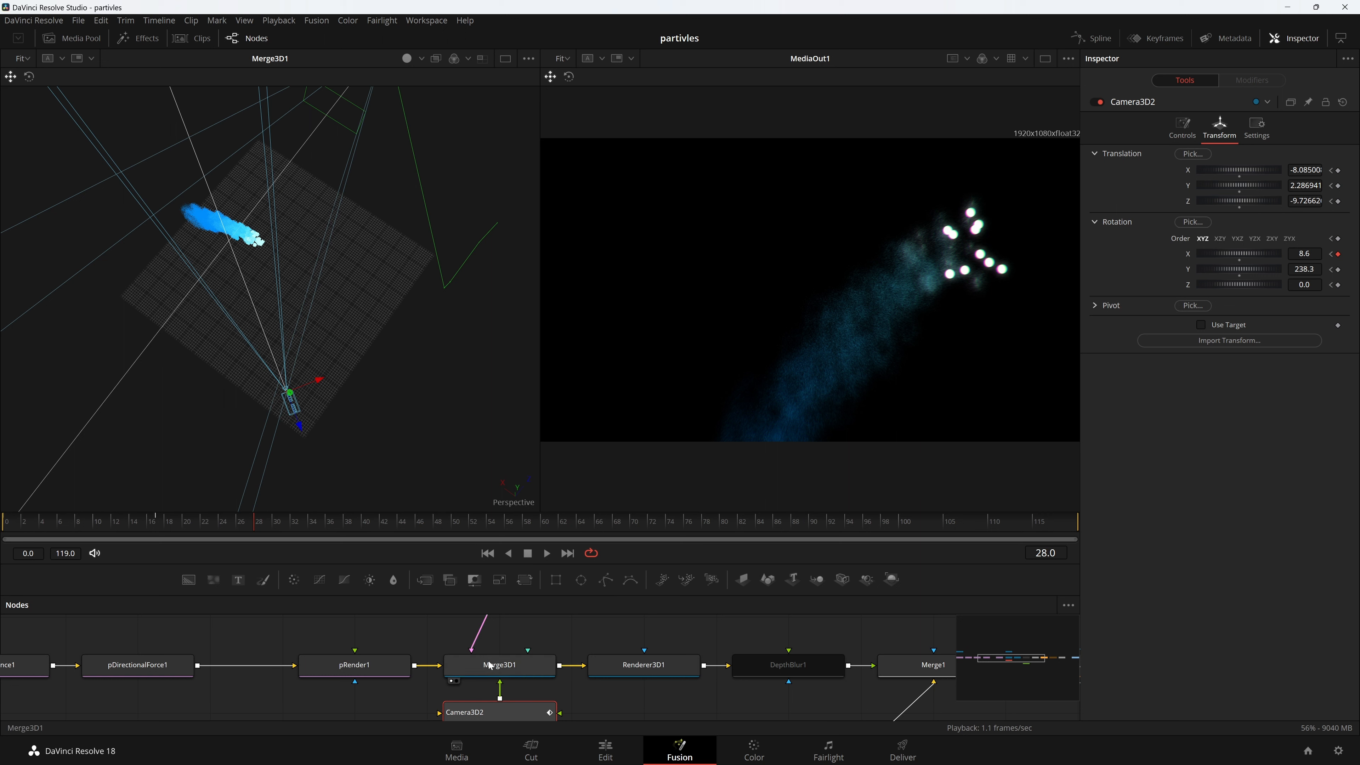
# Keyframe Camera3D2's rotation order and its Y and Z rotation at frame 28
pyautogui.click(1338, 239)
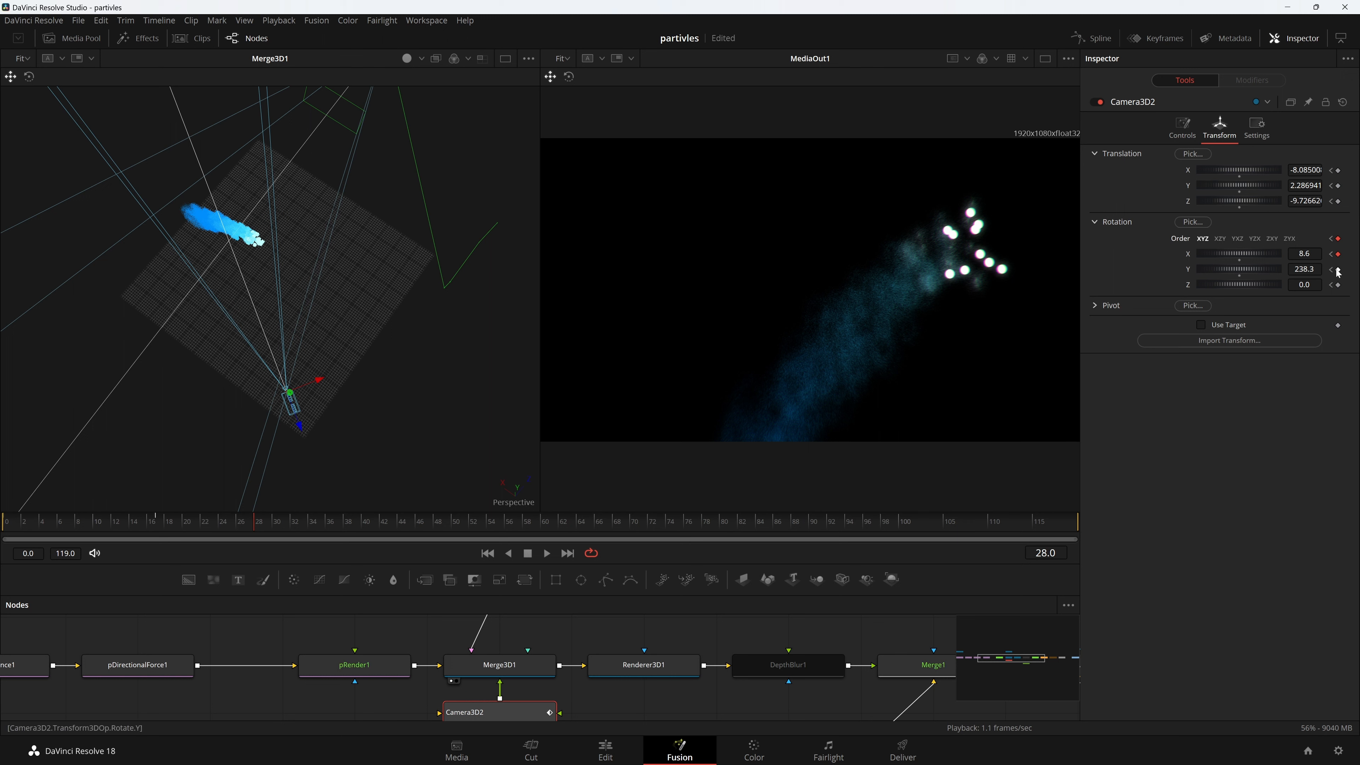
pyautogui.click(1338, 269)
pyautogui.click(1338, 285)
# Return to frame 17 and delete Camera3D2's translation and rotation keyframes there
pyautogui.click(1332, 254)
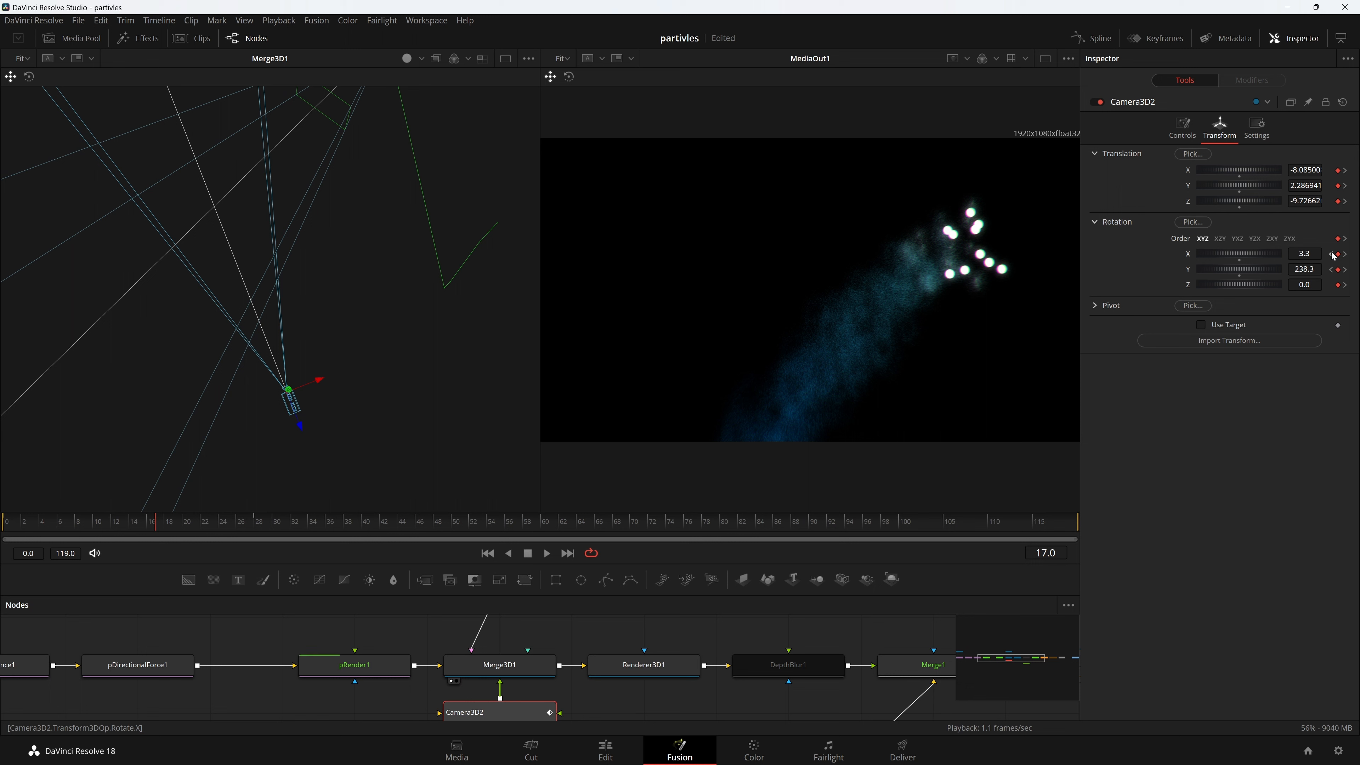
pyautogui.click(1338, 285)
pyautogui.click(1338, 270)
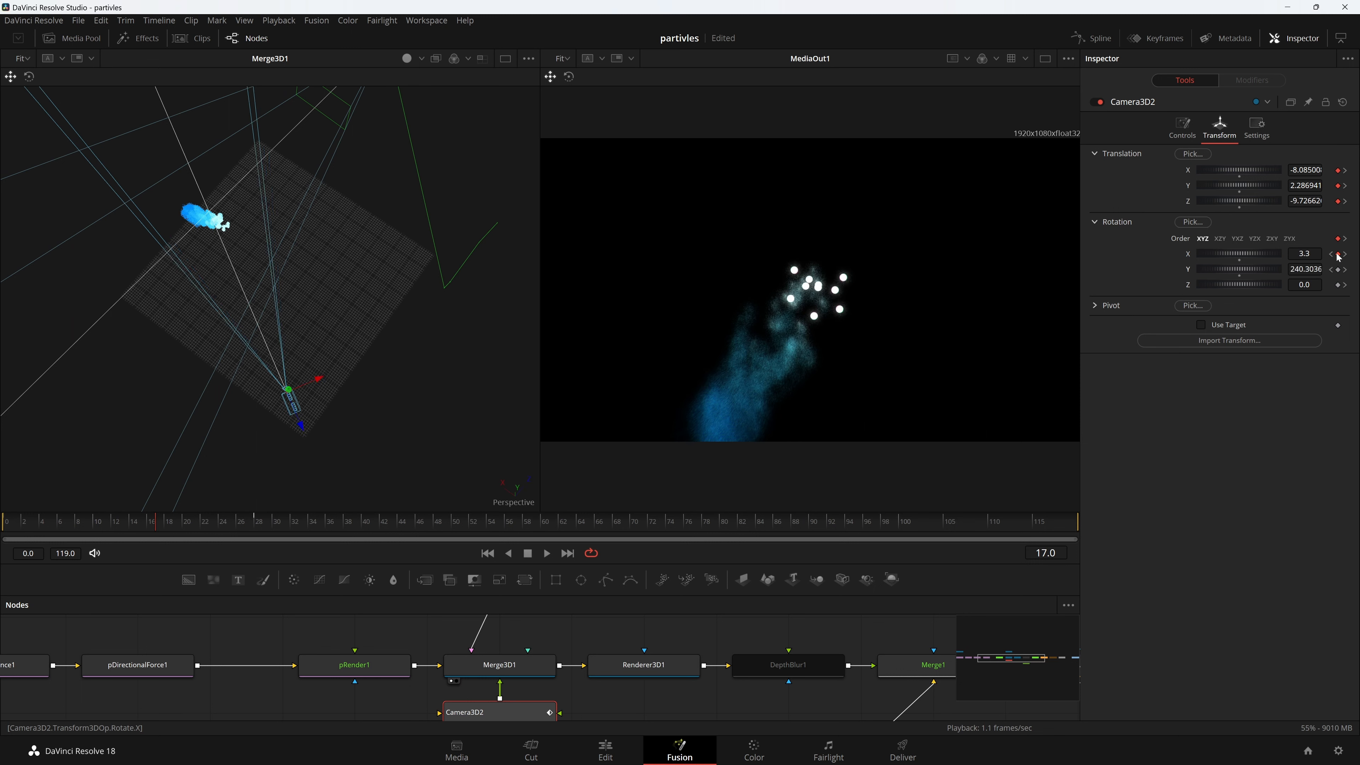
pyautogui.click(1338, 254)
pyautogui.click(1338, 239)
pyautogui.click(1339, 201)
pyautogui.click(1338, 171)
# Play the camera animation from the first frame and stop at frame 21
pyautogui.click(487, 552)
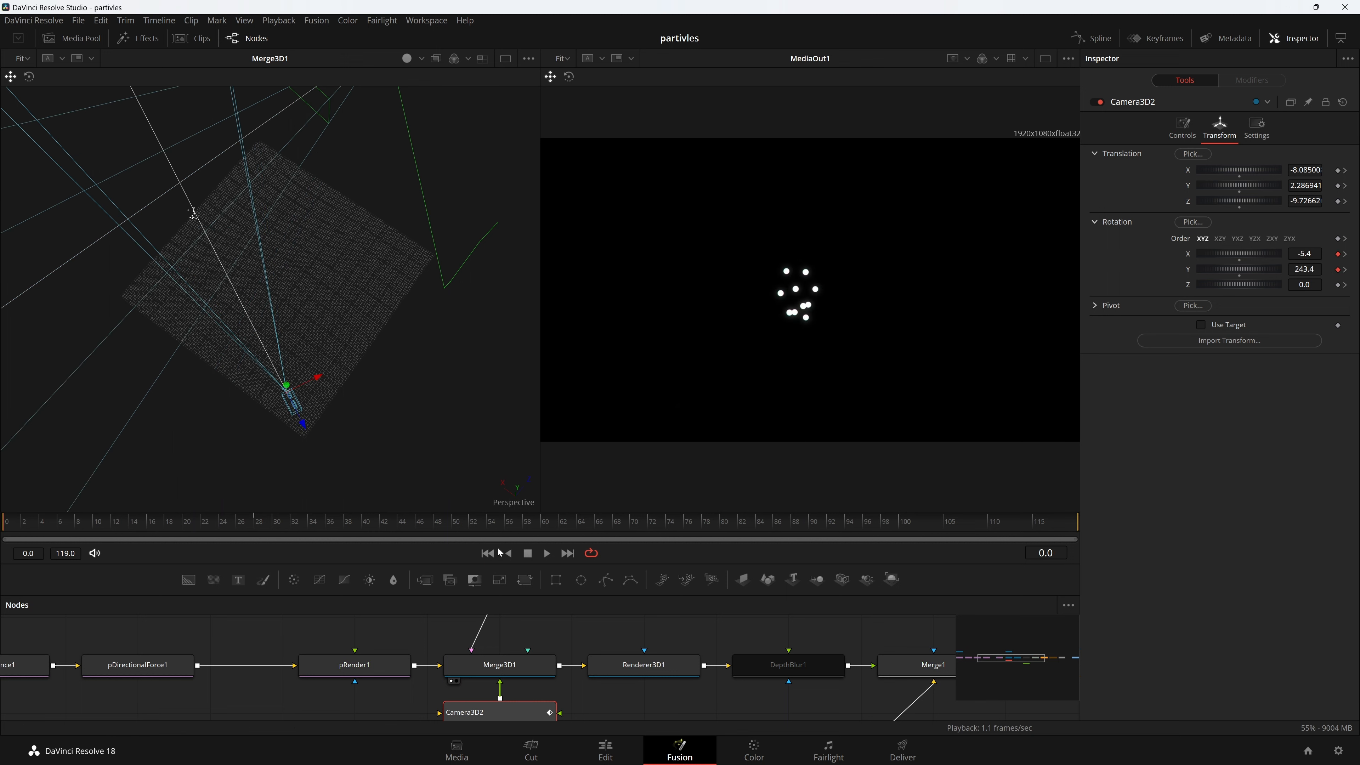
pyautogui.press('space')
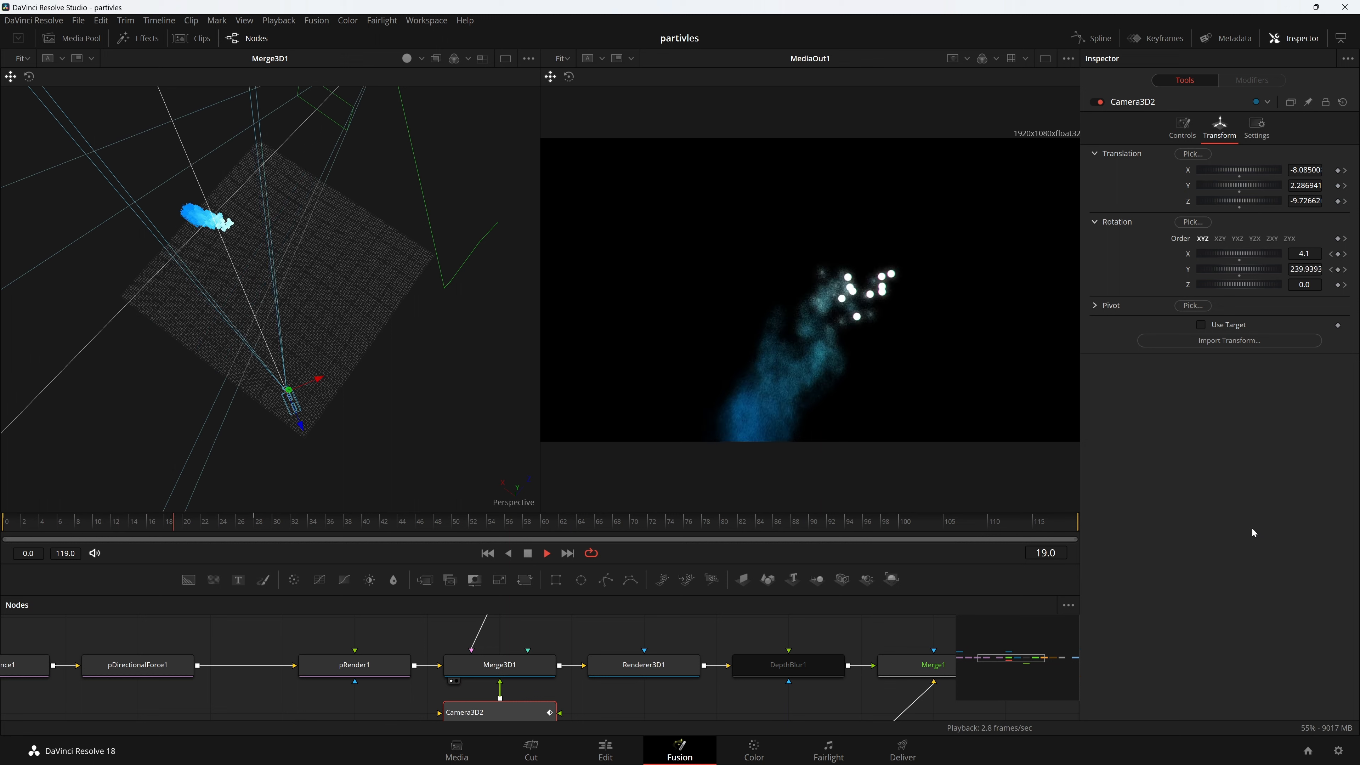
pyautogui.press('space')
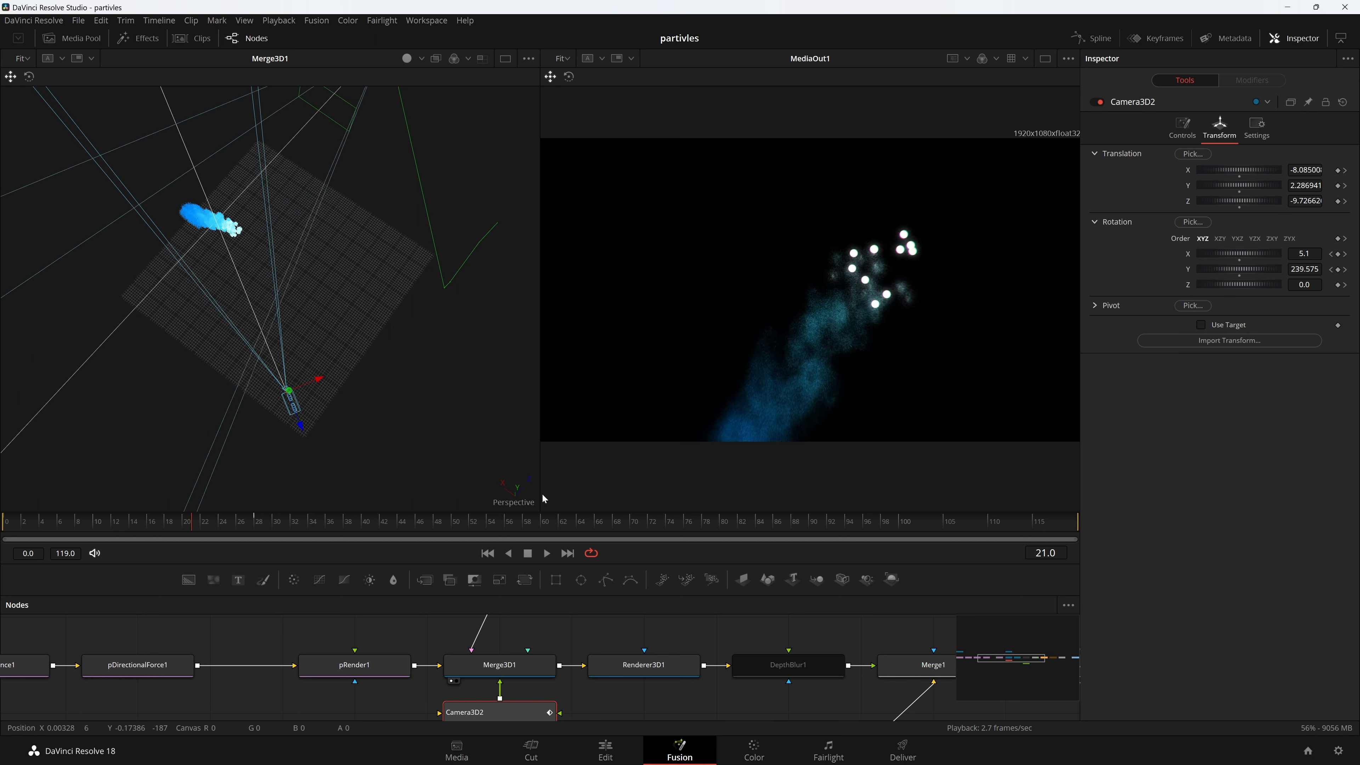
# Turn on the focal plane display in Camera3D2's control visibility and view it in the 3D scene
pyautogui.moveTo(425, 643); pyautogui.dragTo(375, 648)
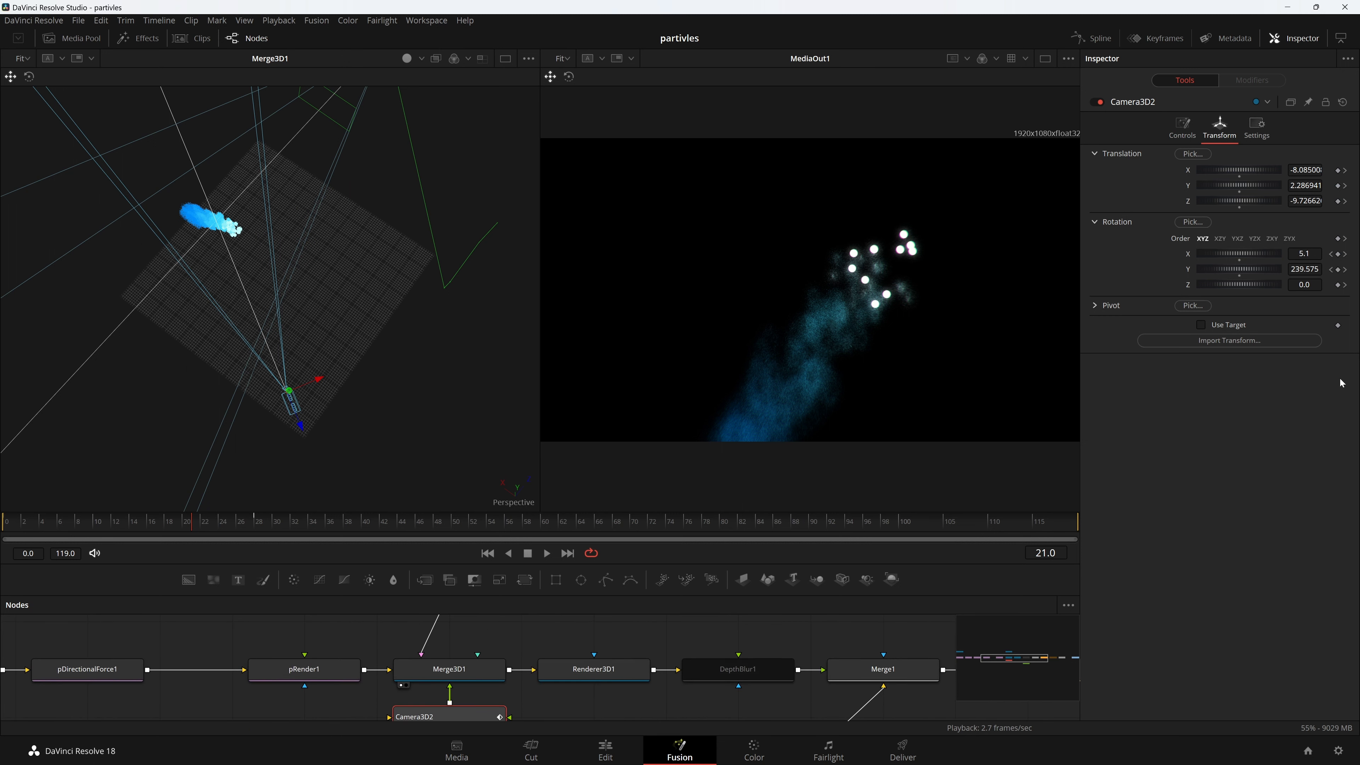
pyautogui.click(1181, 129)
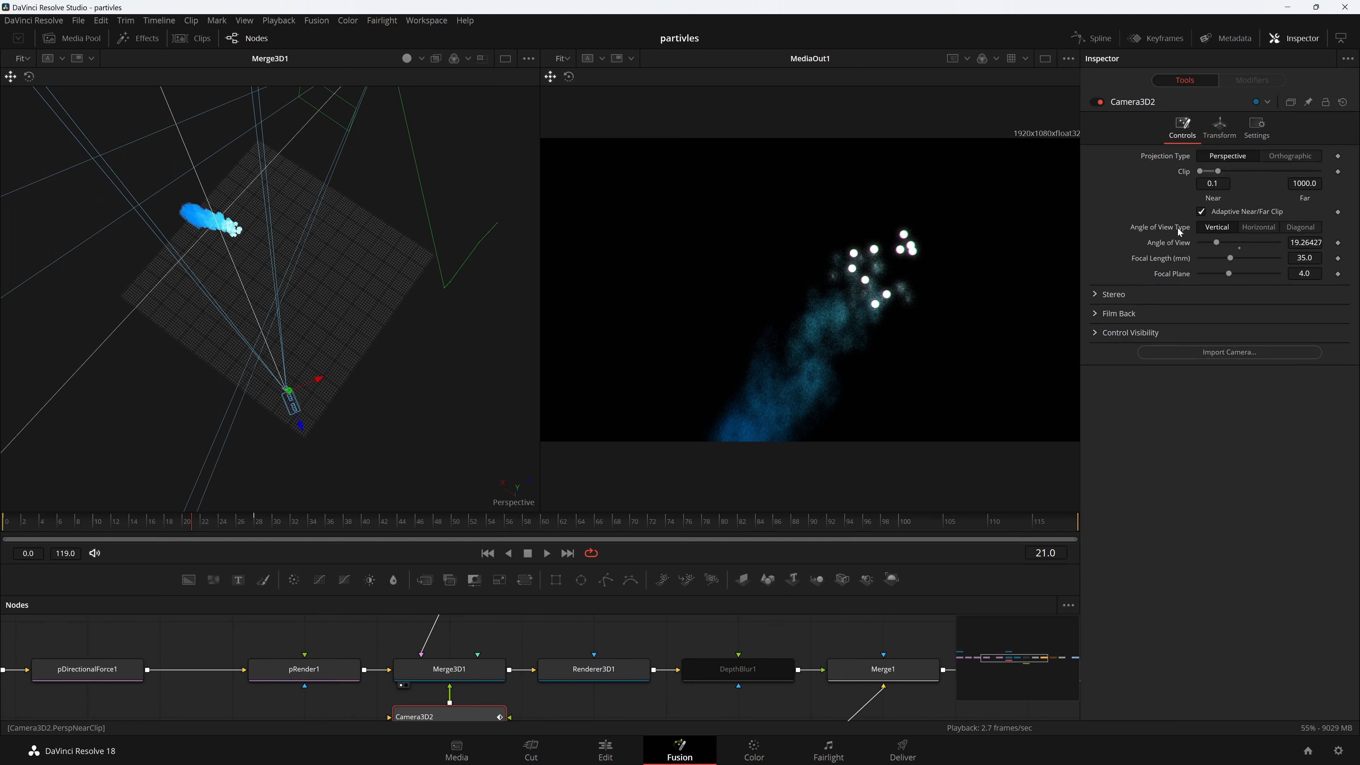
pyautogui.click(1094, 332)
pyautogui.click(1229, 441)
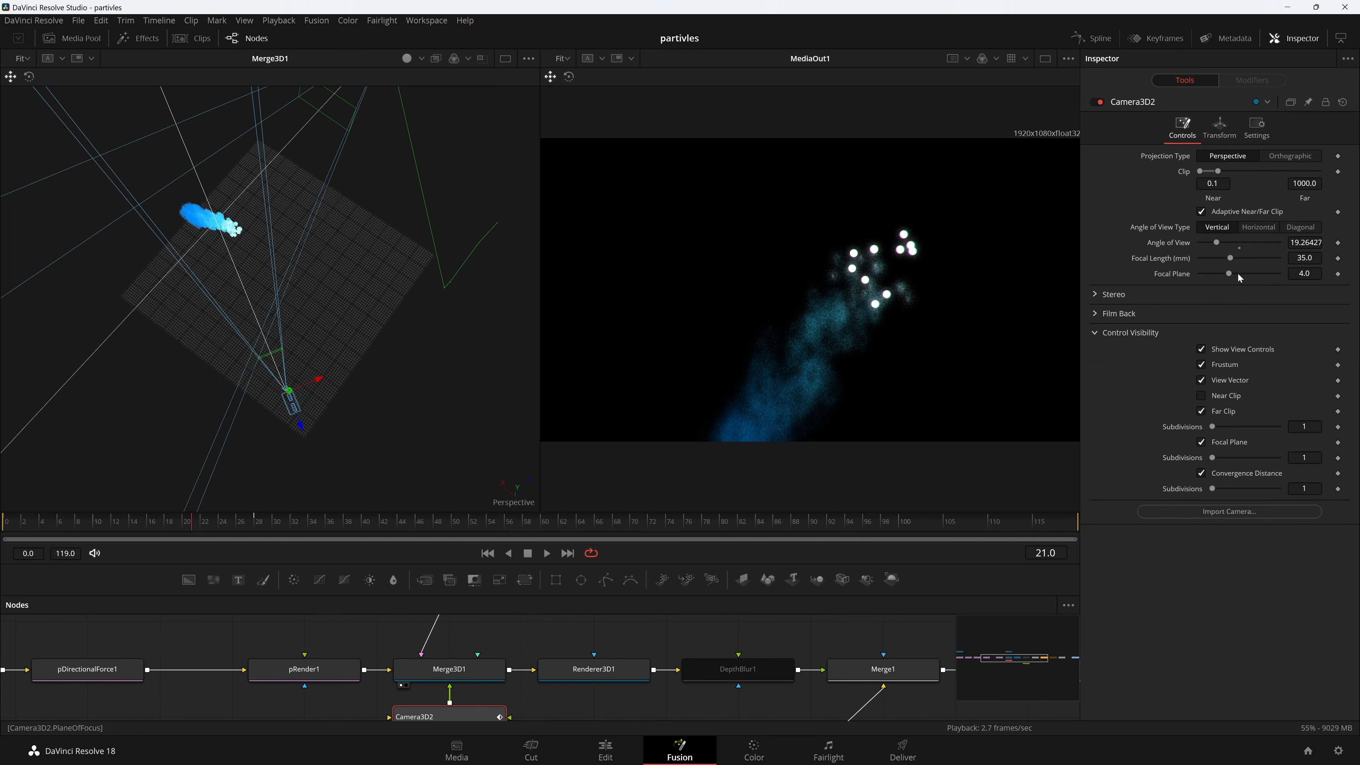
pyautogui.moveTo(418, 368); pyautogui.dragTo(334, 318)
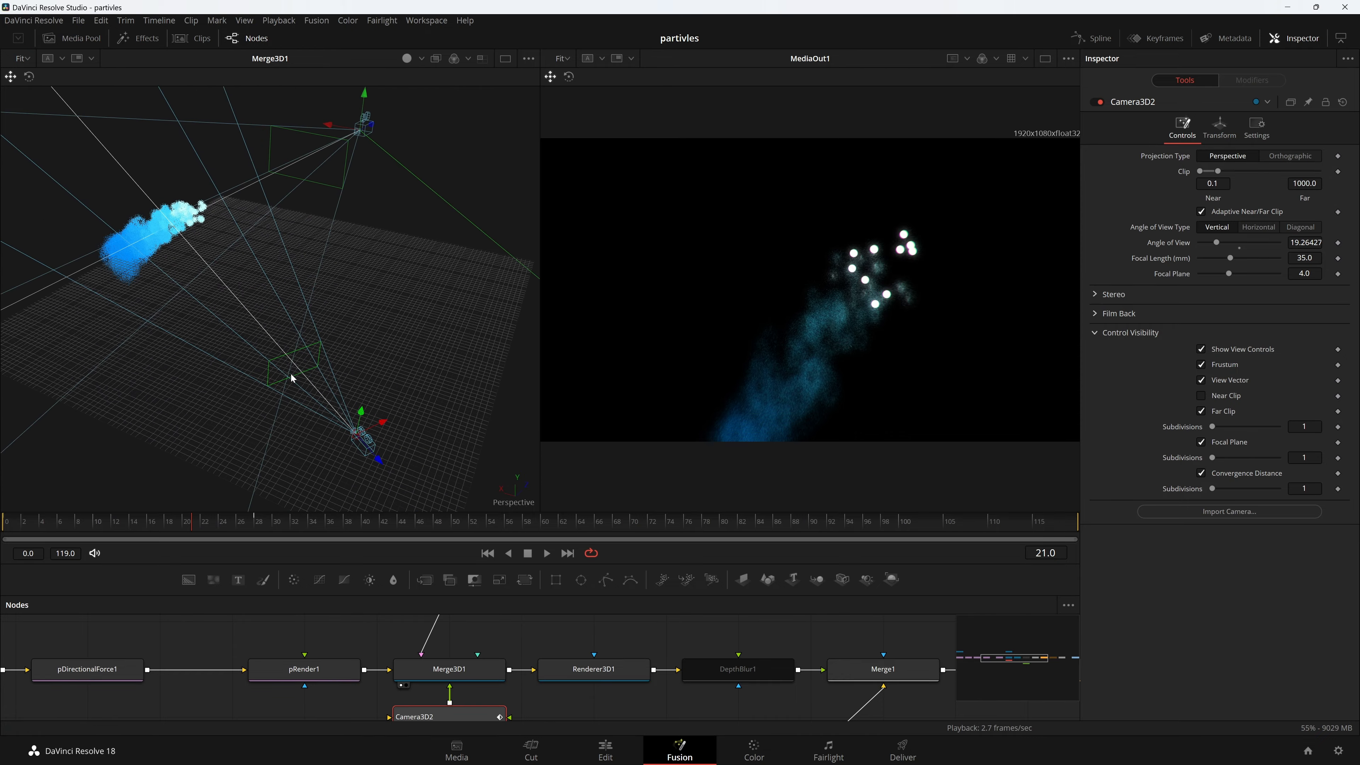
pyautogui.moveTo(293, 378); pyautogui.dragTo(374, 268)
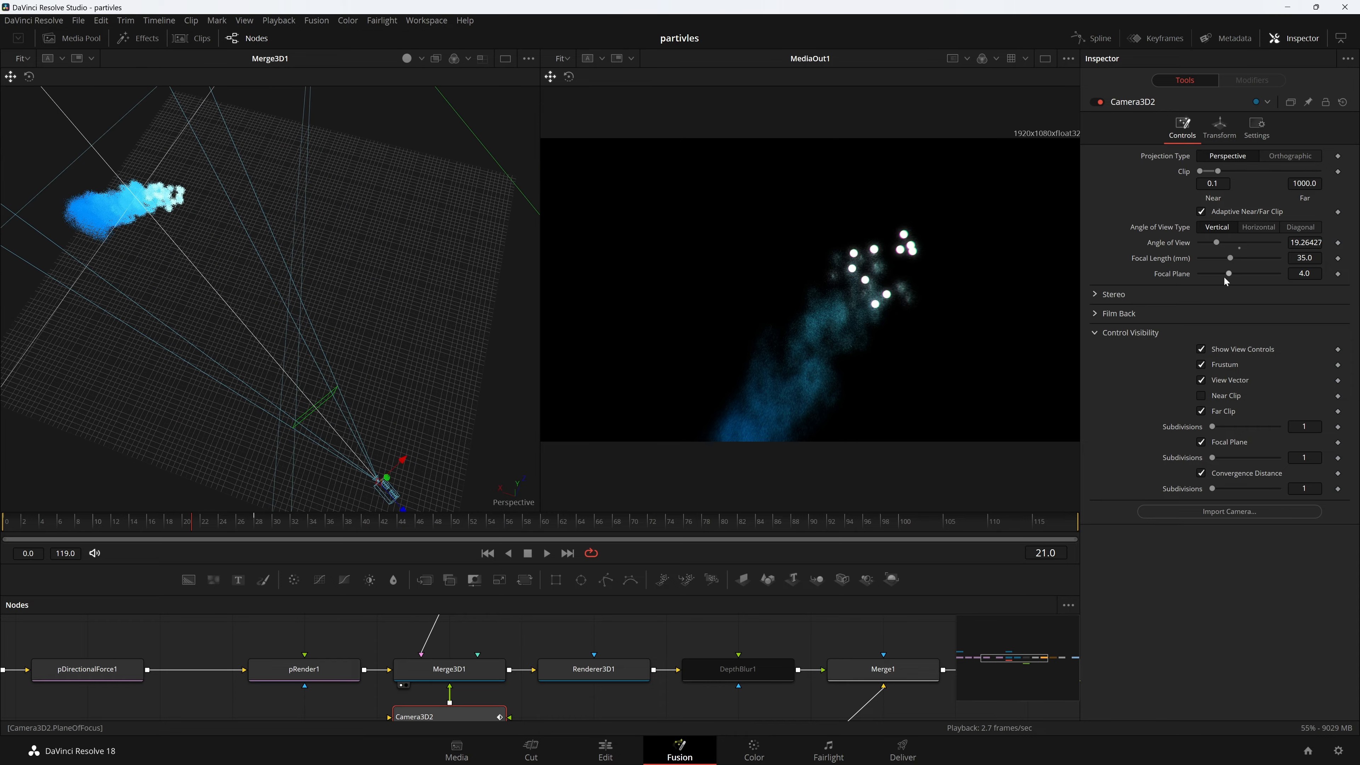
# Push Camera3D2's focal plane toward the particles by setting it to 15
pyautogui.moveTo(1225, 278); pyautogui.dragTo(1281, 275)
pyautogui.moveTo(291, 257); pyautogui.dragTo(236, 308)
pyautogui.click(1305, 273)
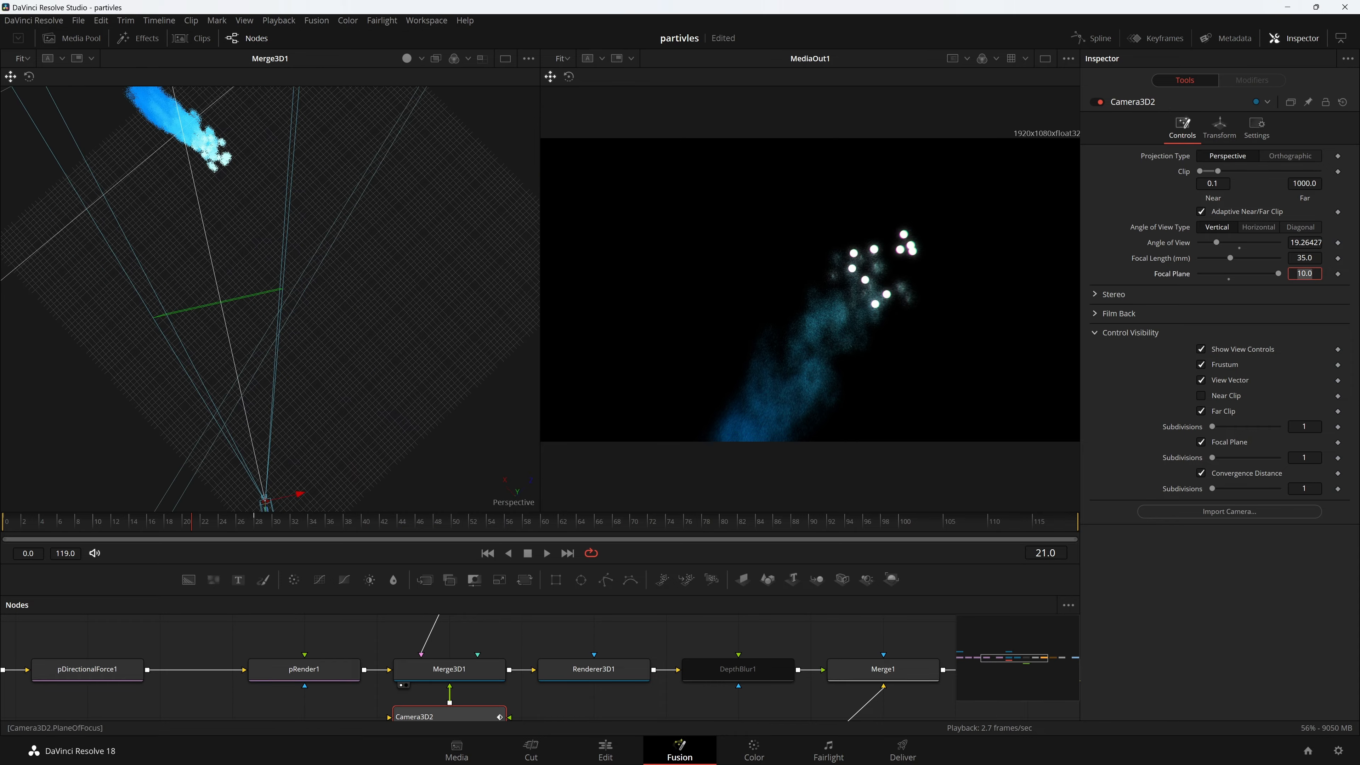
pyautogui.write('15')
pyautogui.press('Tab')
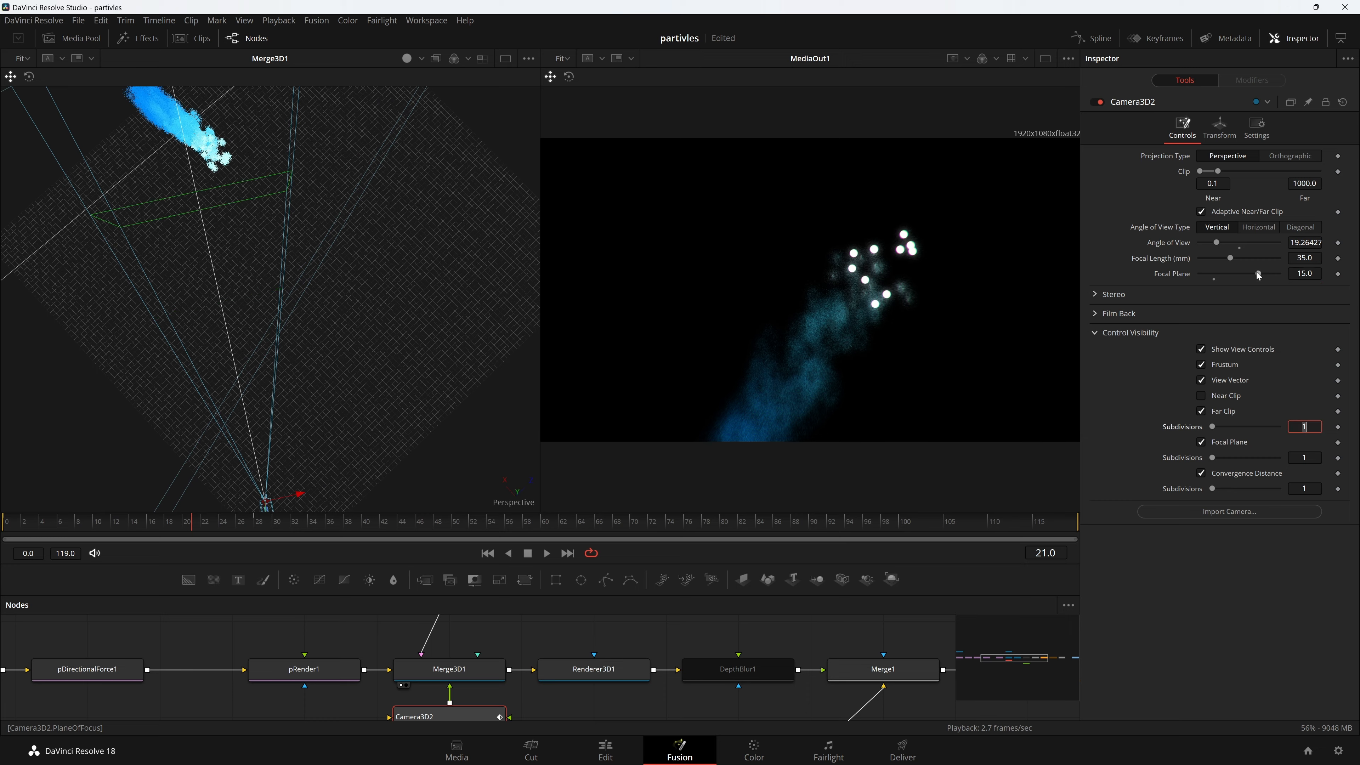
# Push Camera3D2's focal plane to 16.62, check it against the particles in the 3D scene, and save the project
pyautogui.moveTo(1258, 274)
pyautogui.mouseDown()
pyautogui.moveTo(1280, 269)
pyautogui.moveTo(1265, 274)
pyautogui.mouseUp()
pyautogui.moveTo(274, 334); pyautogui.dragTo(362, 324)
pyautogui.hotkey('ctrl', 's')
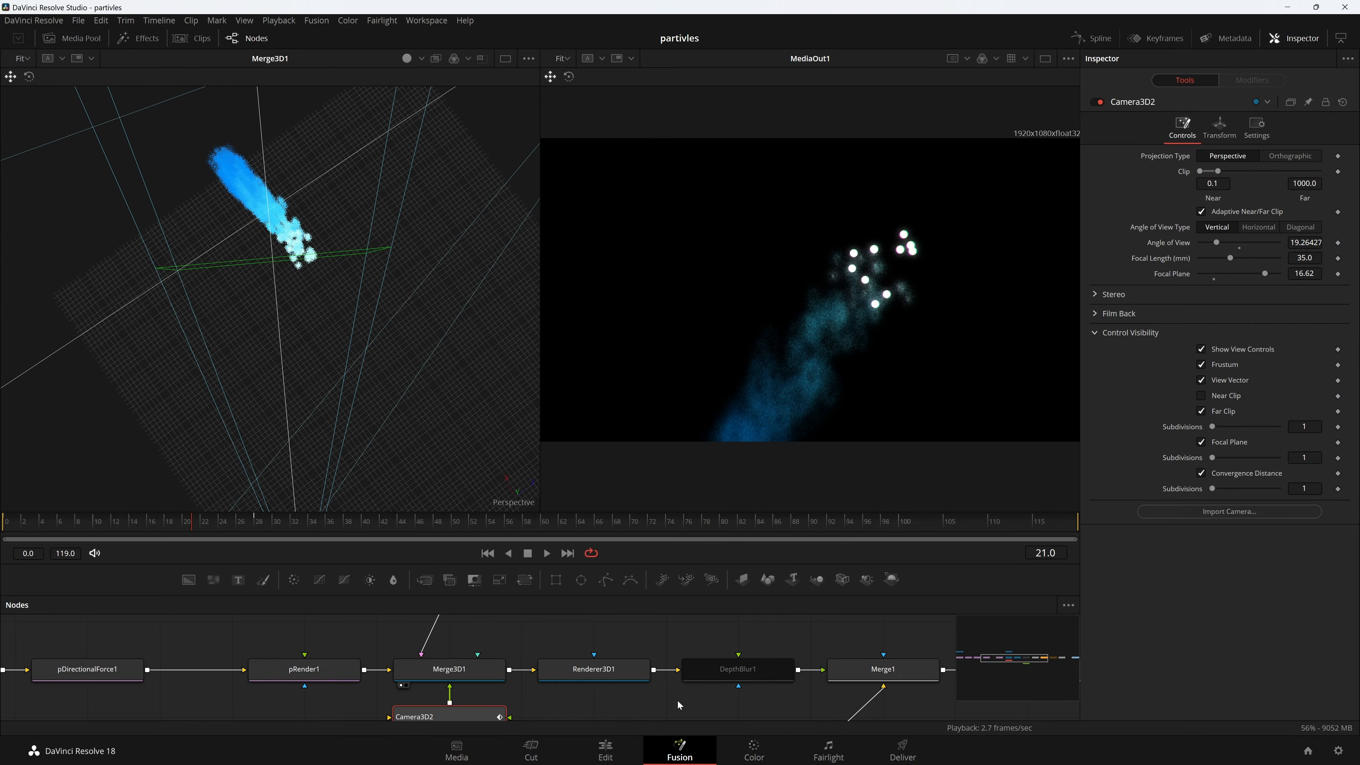
# Enable accumulation effects on Renderer3D1 and view the depth of field up close in the output
pyautogui.click(594, 670)
pyautogui.click(1213, 465)
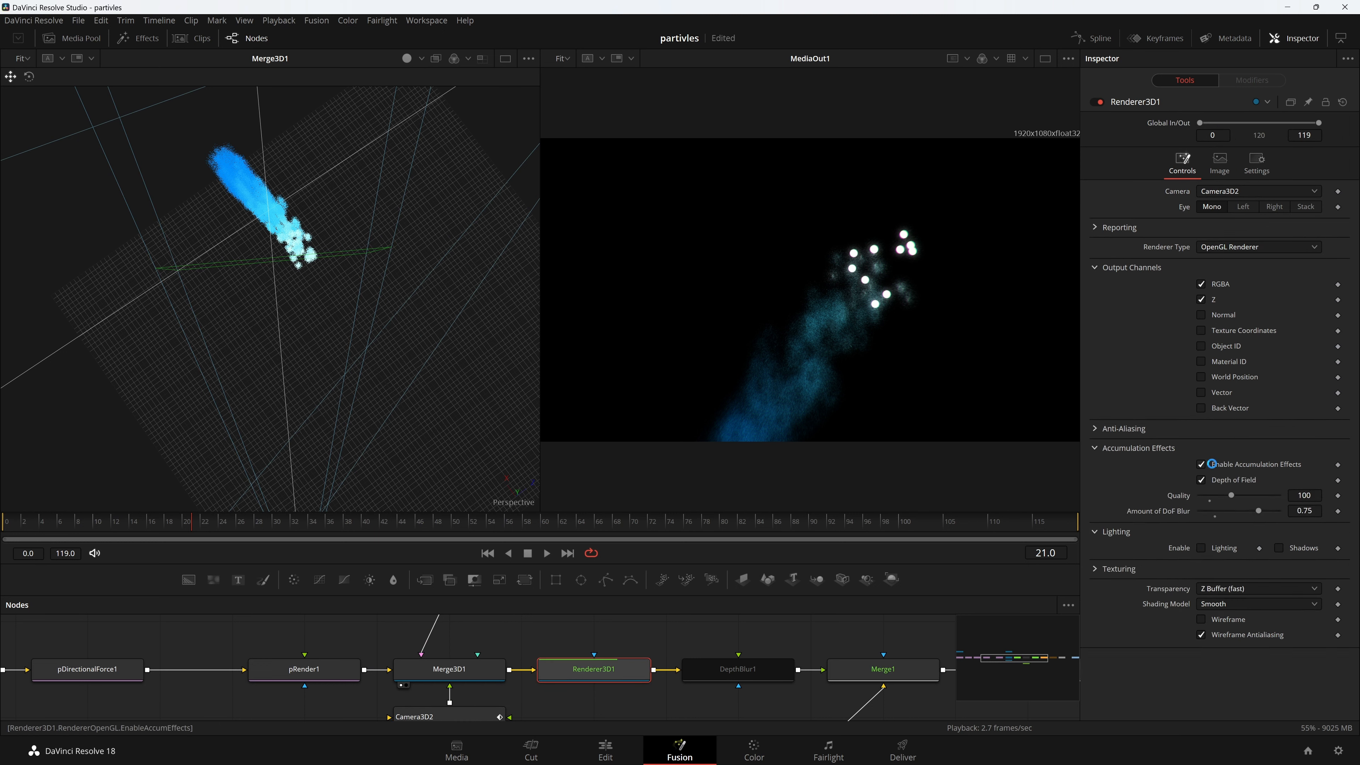
pyautogui.scroll(5, 871, 368)
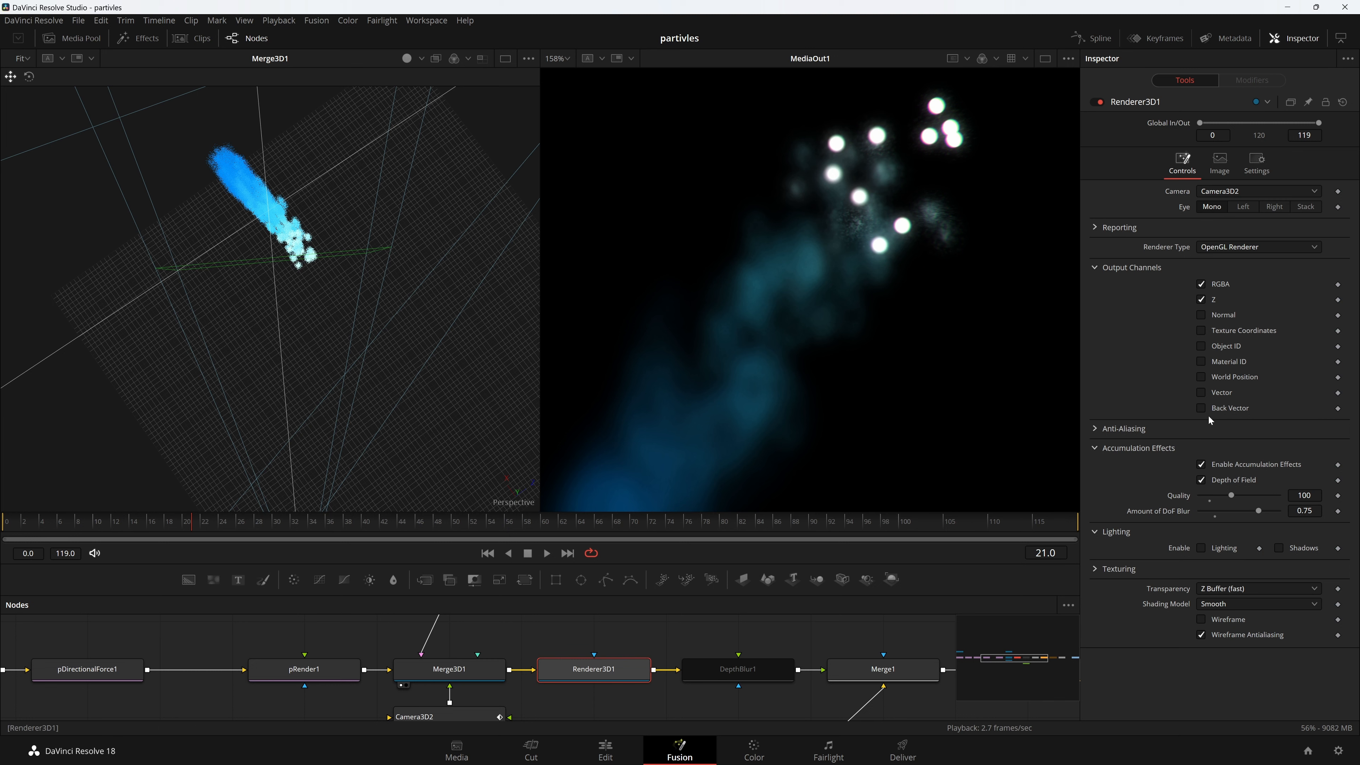
# Set Renderer3D1's Amount of DoF Blur to 0.449 and its Quality to 50, and save the project
pyautogui.moveTo(1257, 513); pyautogui.dragTo(1232, 518)
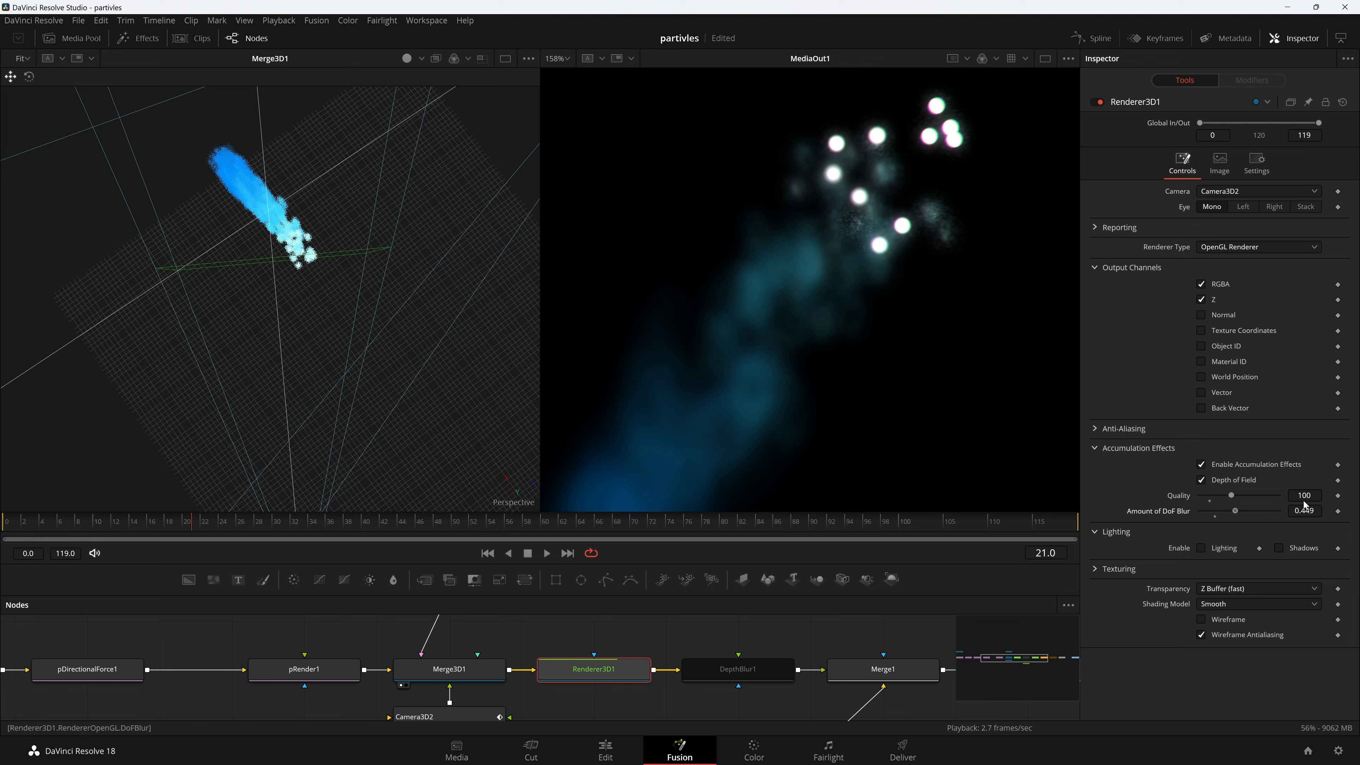
pyautogui.click(1305, 496)
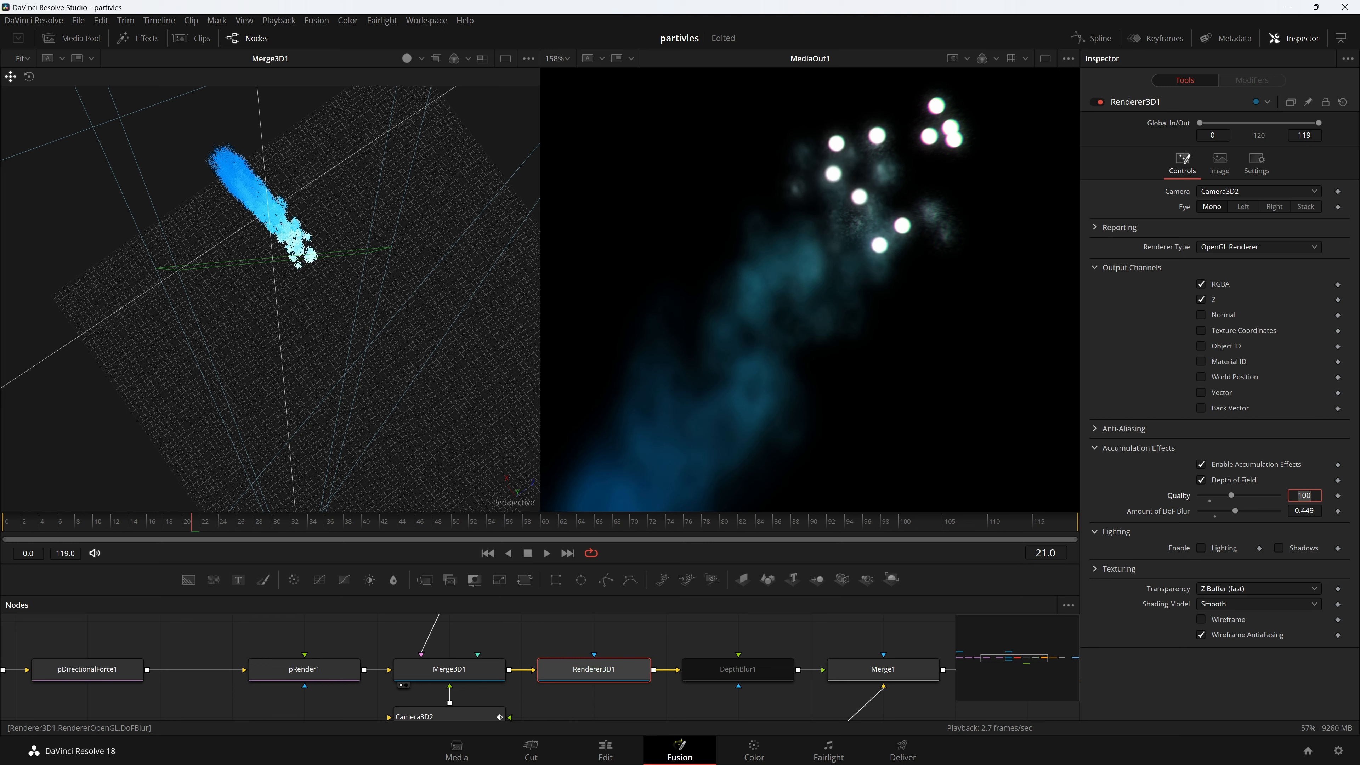
pyautogui.press('Tab')
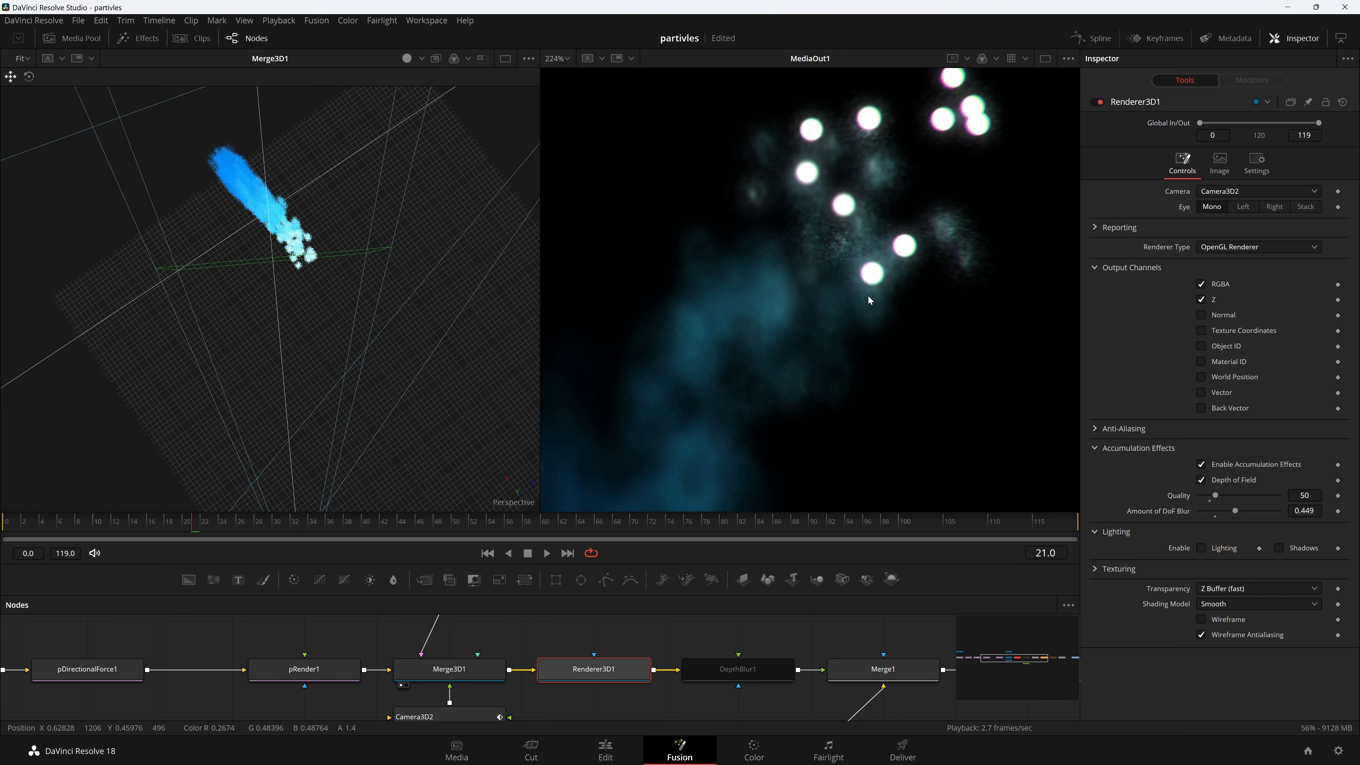
pyautogui.scroll(5, 865, 294)
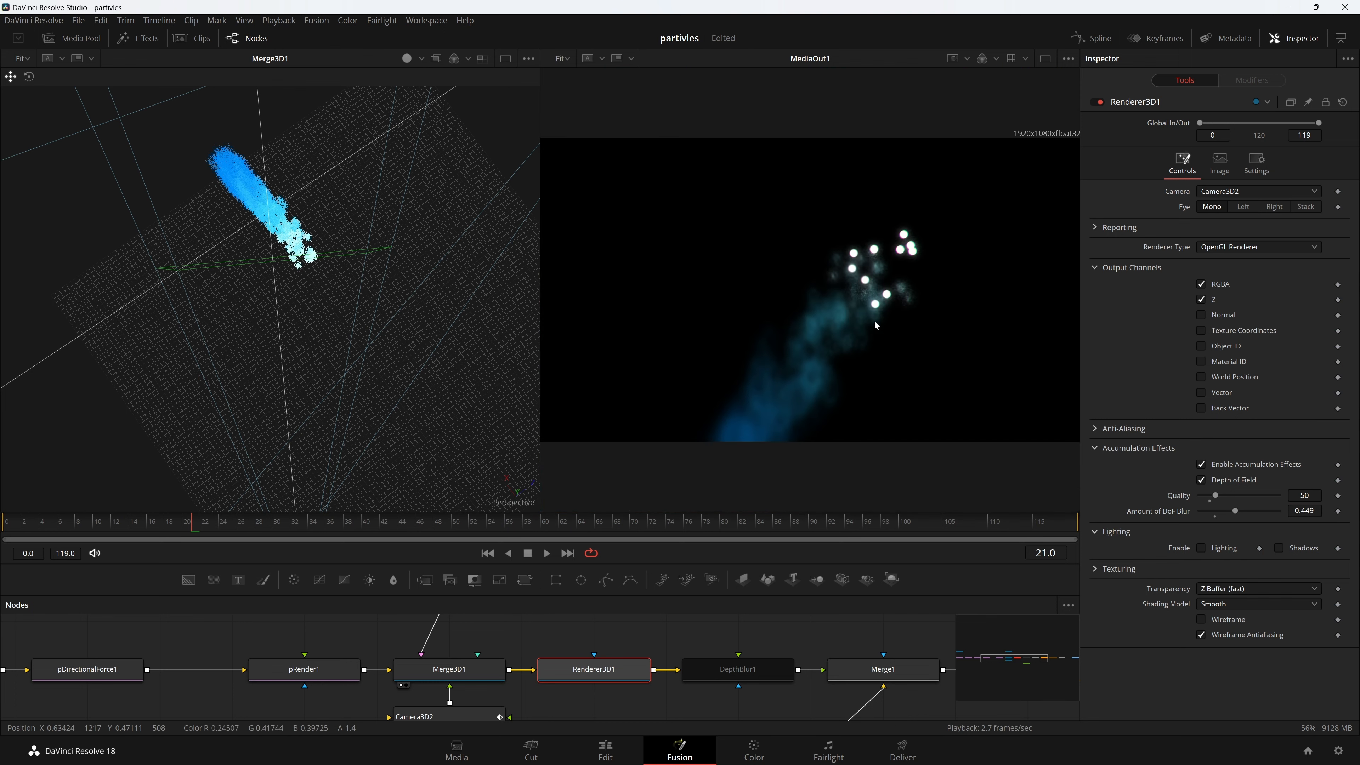
pyautogui.hotkey('ctrl', 's')
# Change the project's timeline resolution to 3840 x 2160 Ultra HD and save the settings
pyautogui.scroll(2, 868, 291)
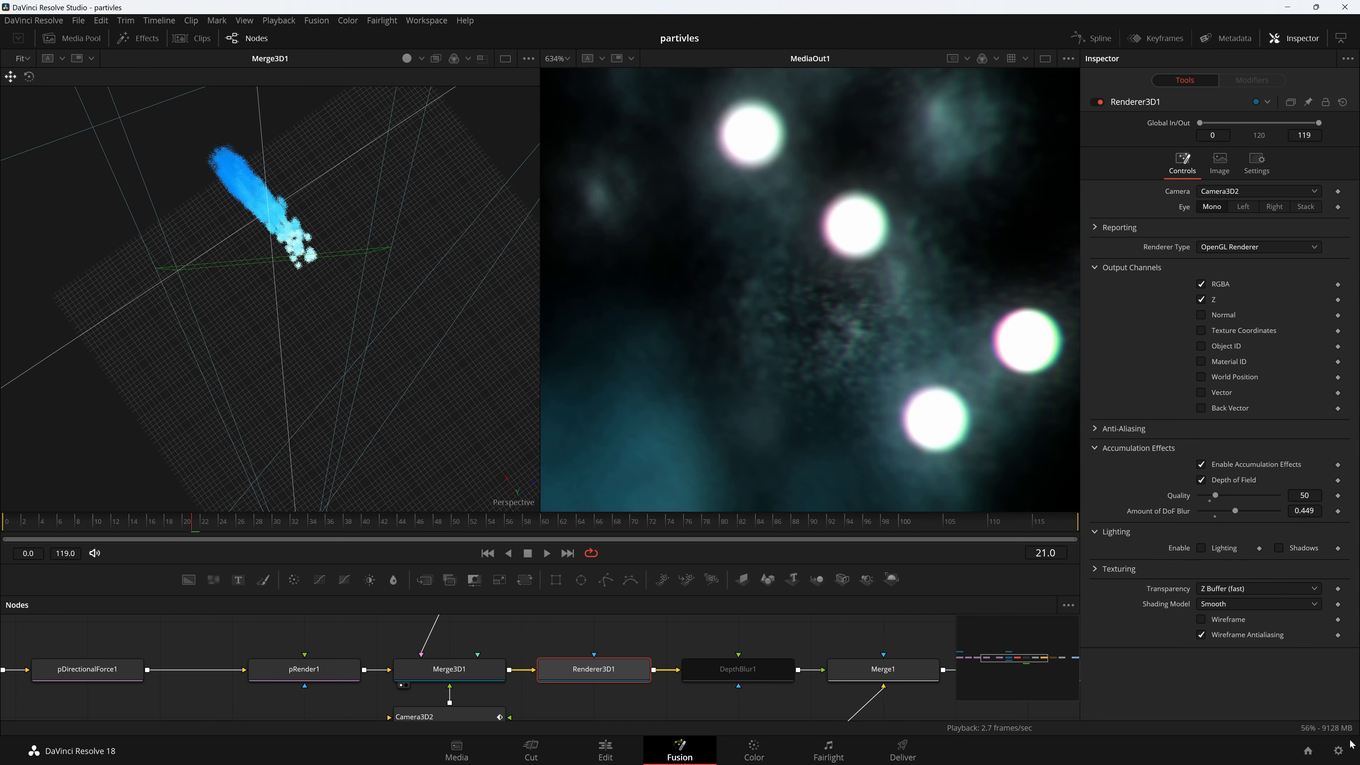
pyautogui.click(1339, 751)
pyautogui.click(697, 147)
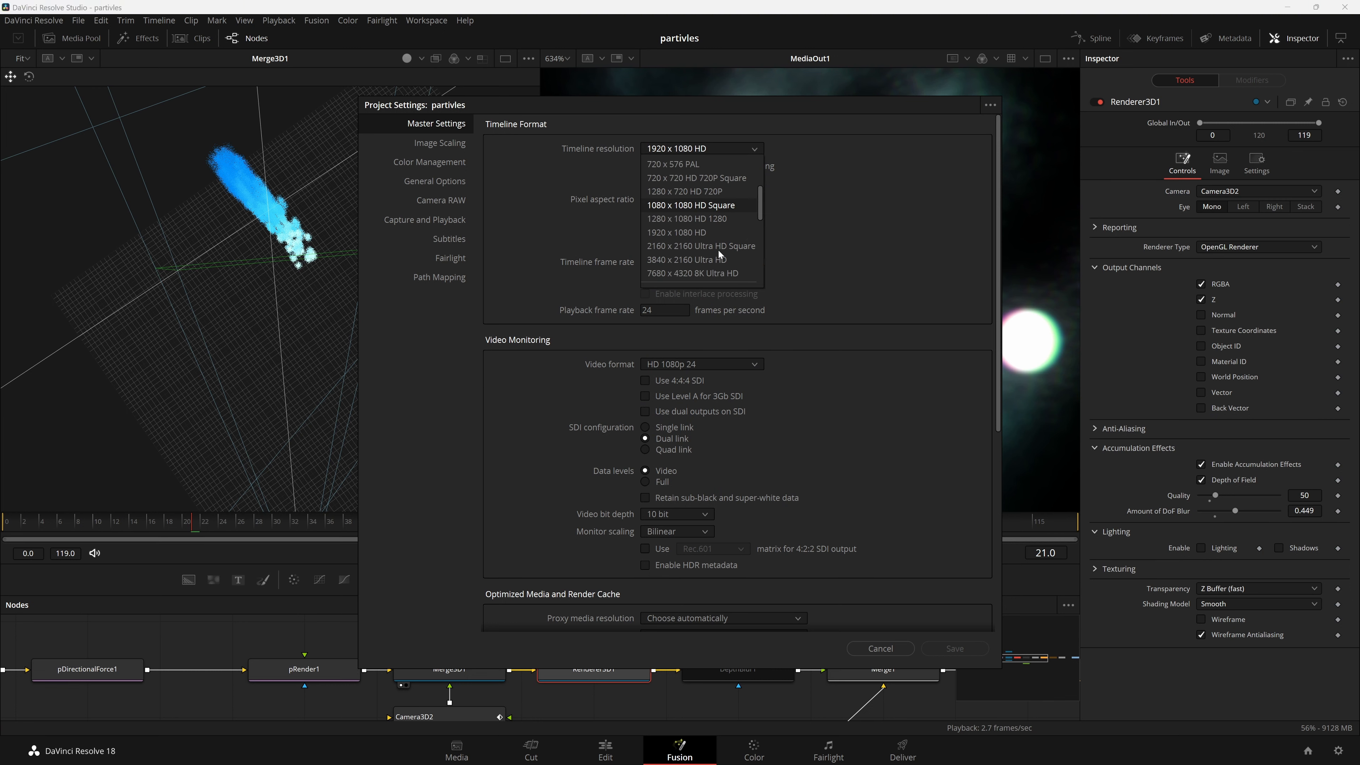
pyautogui.click(716, 260)
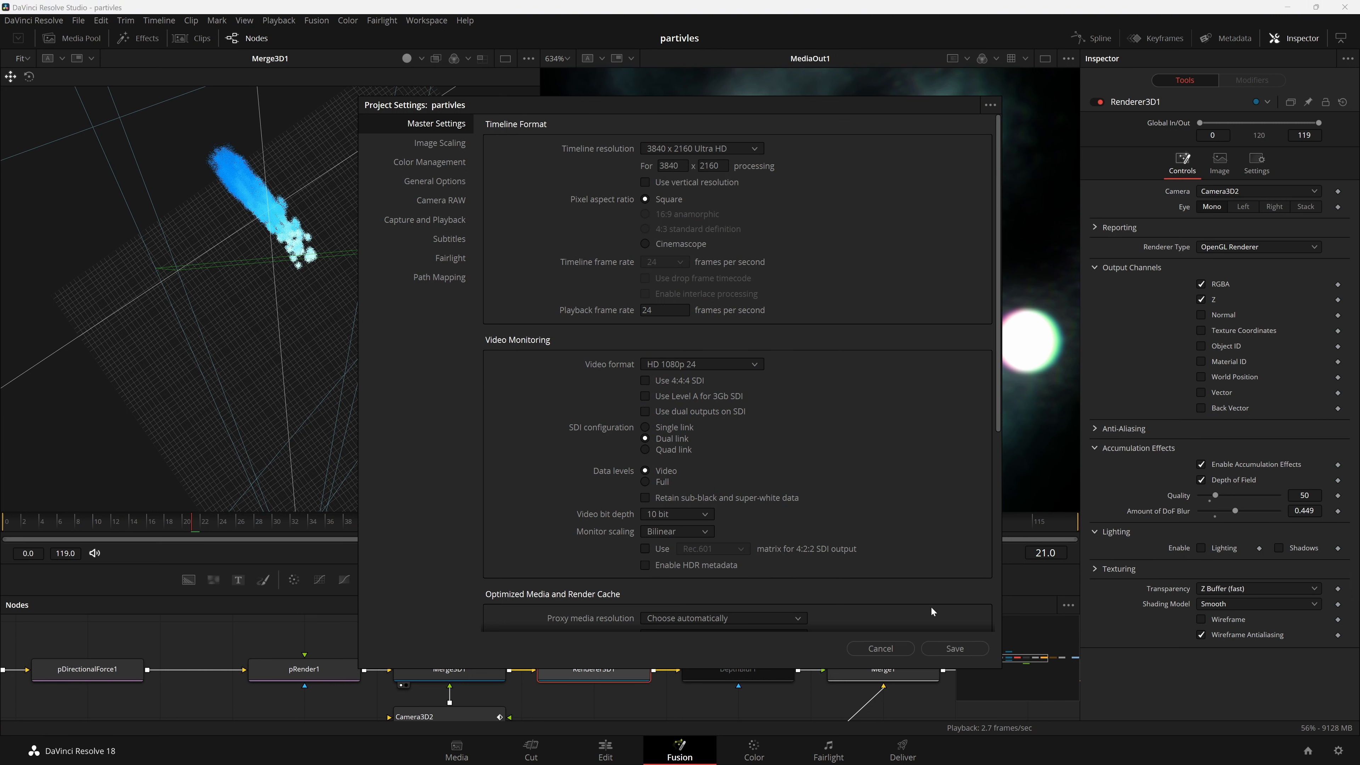
pyautogui.click(948, 649)
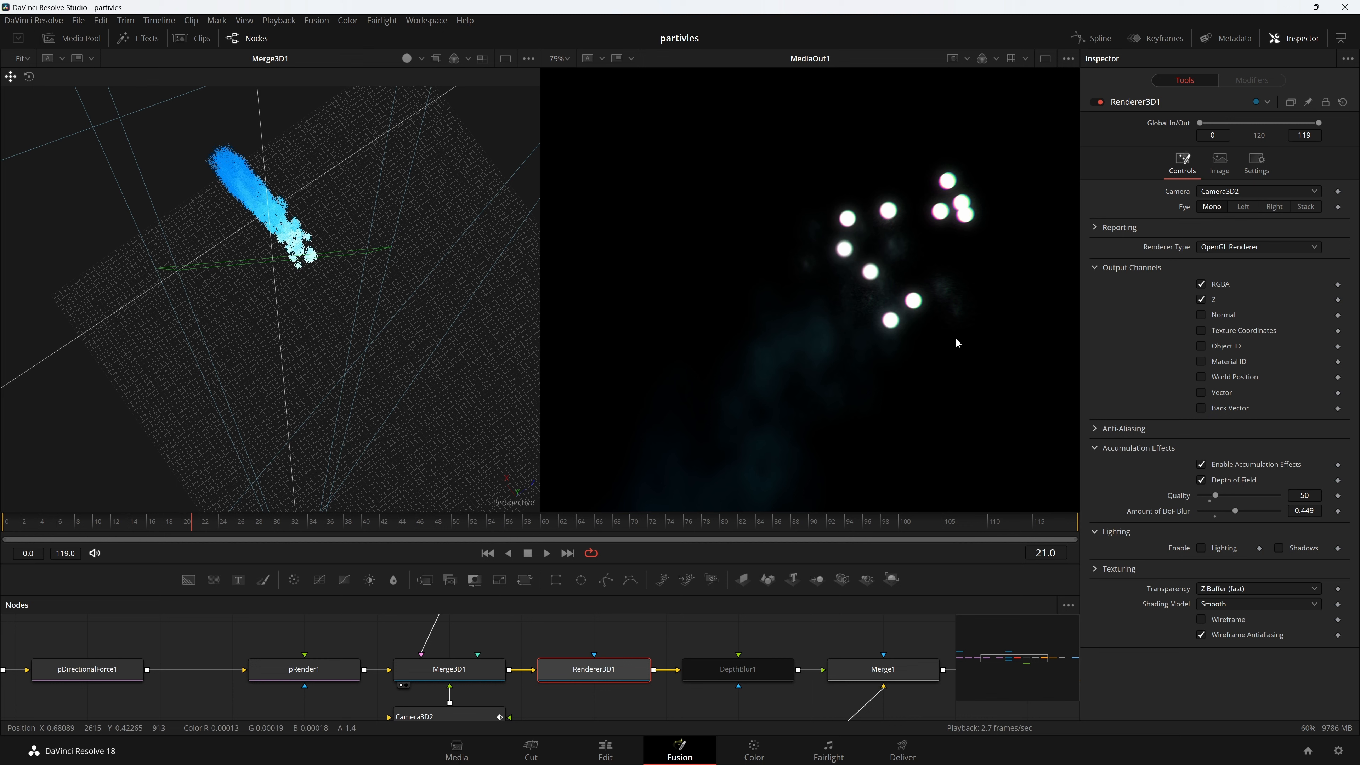
# Raise the spawn Number of pSpawn1 to 800
pyautogui.scroll(5, 835, 257)
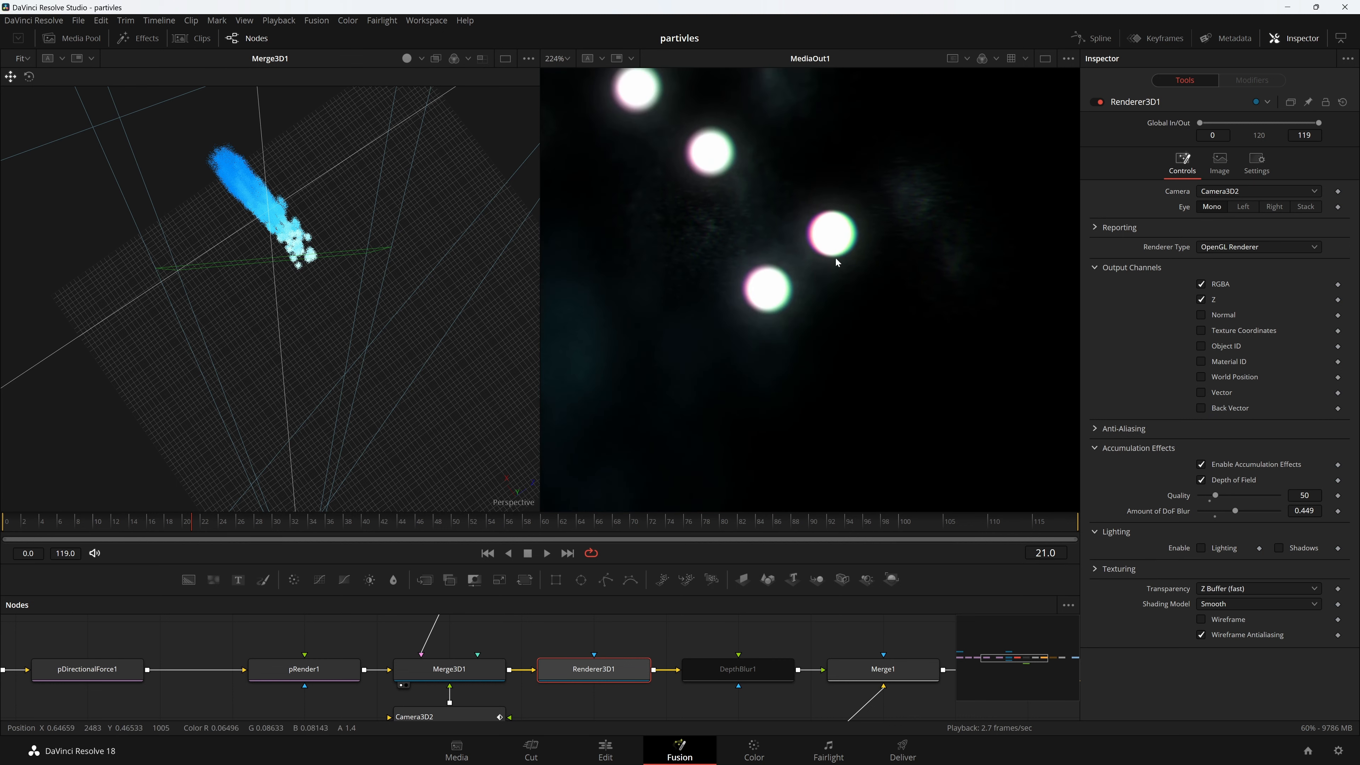
pyautogui.scroll(2, 825, 283)
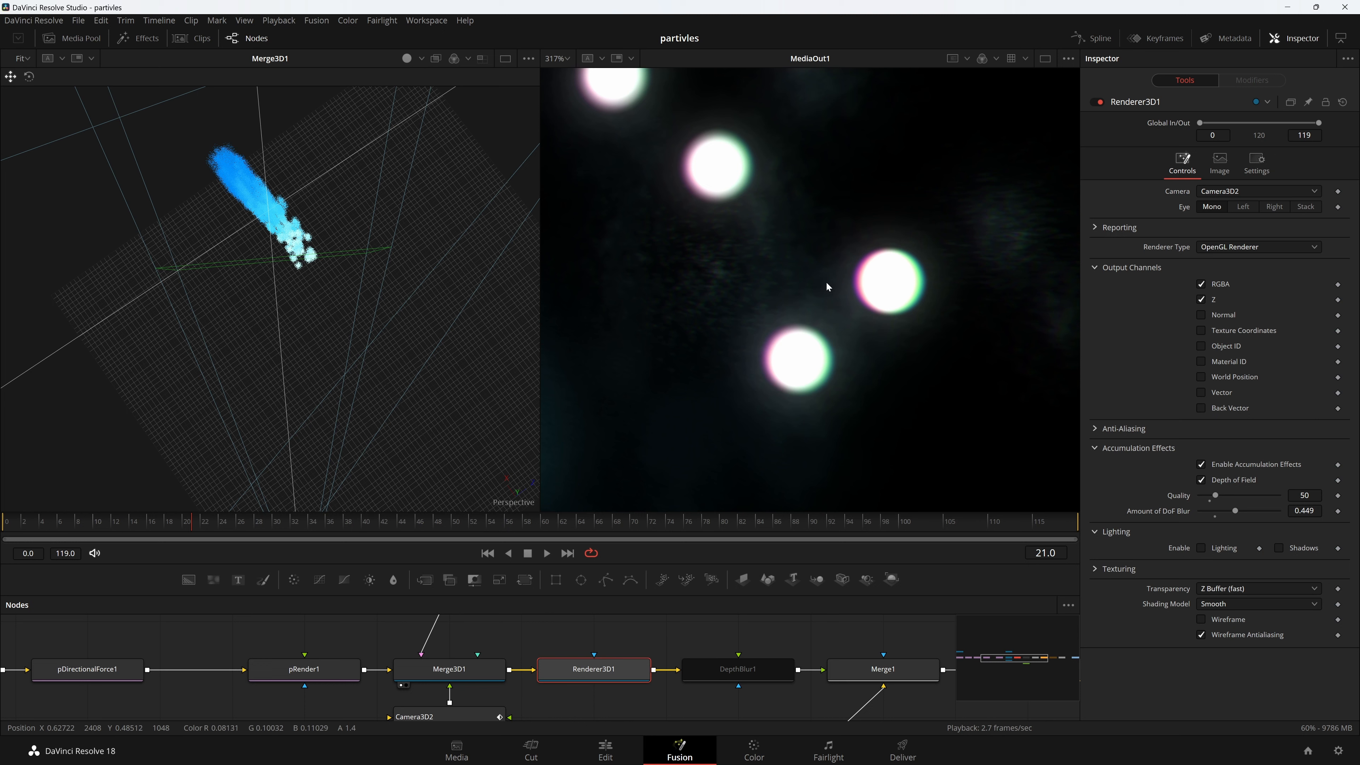
pyautogui.scroll(-4, 826, 282)
pyautogui.hscroll(-5, 505, 623)
pyautogui.hscroll(-4, 298, 654)
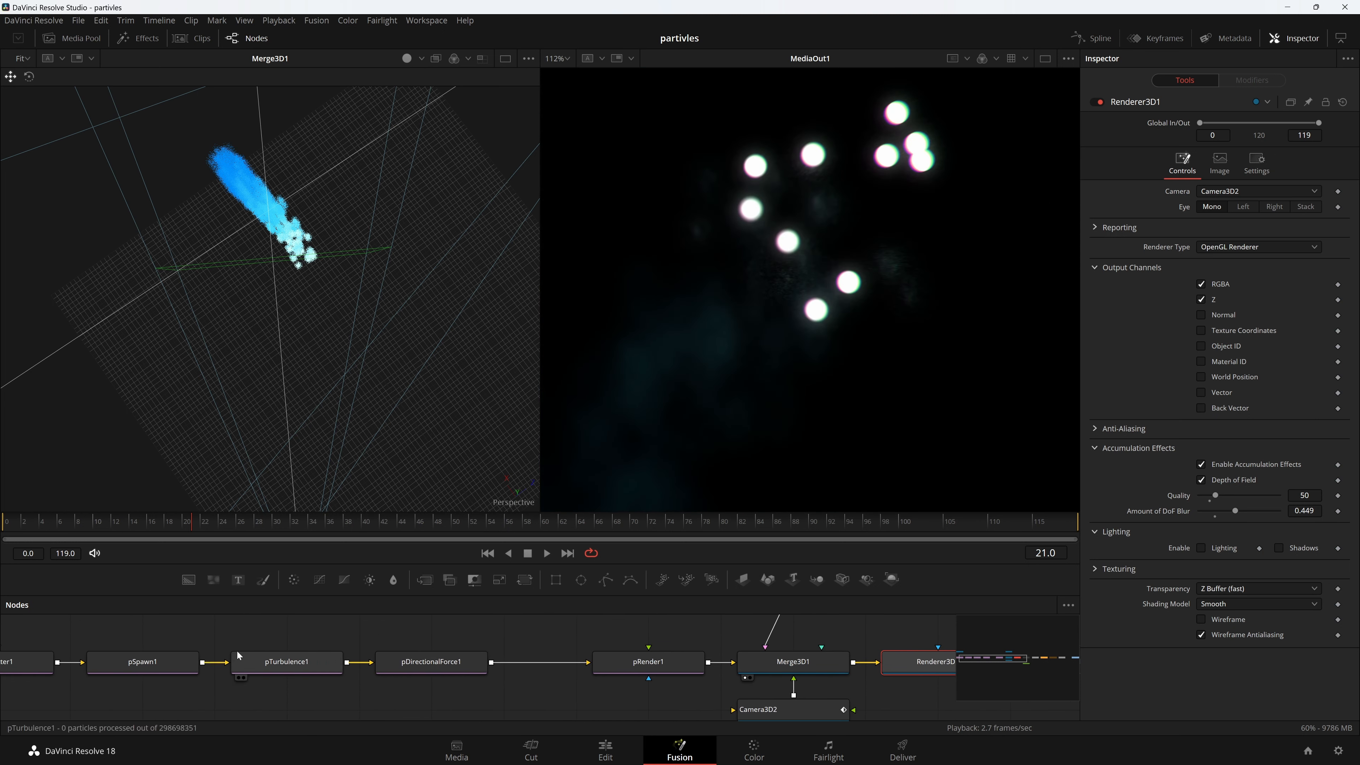
pyautogui.click(142, 661)
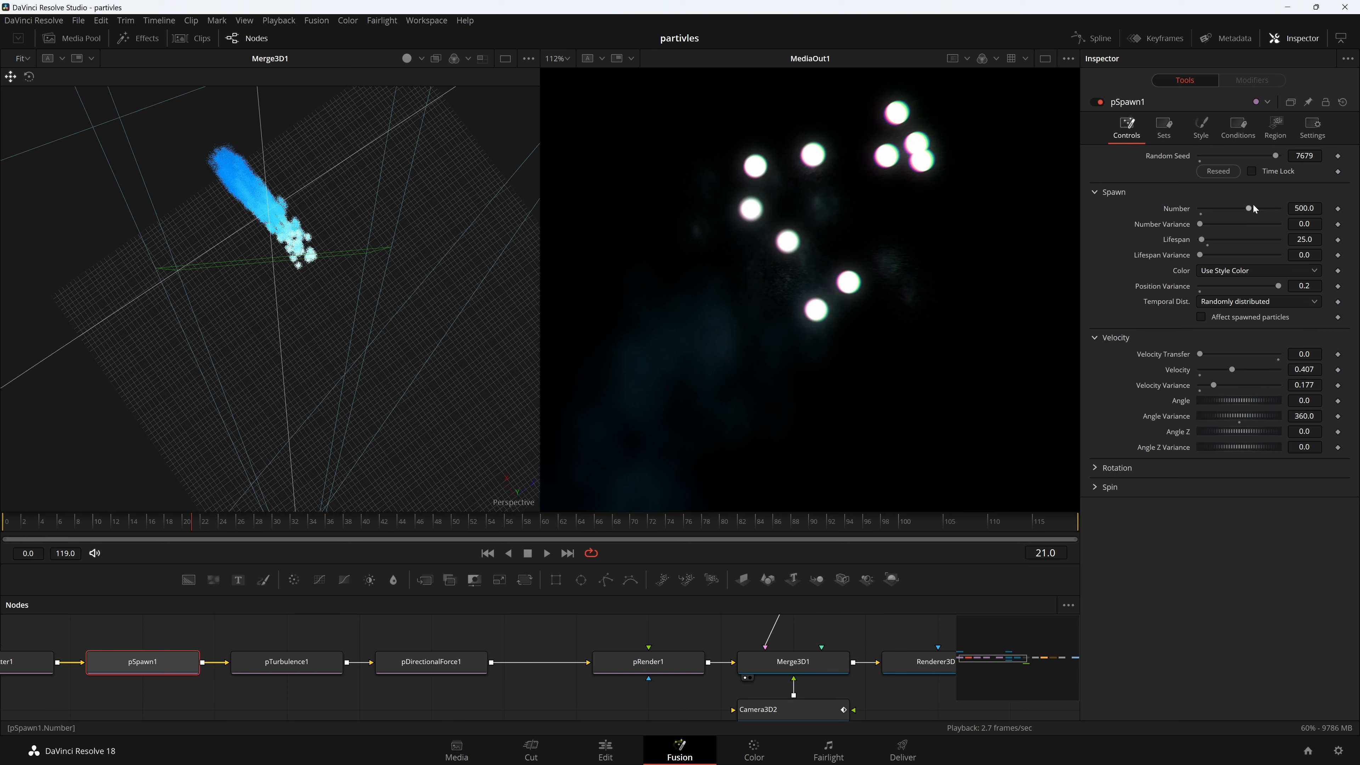
pyautogui.moveTo(1254, 209); pyautogui.dragTo(1281, 209)
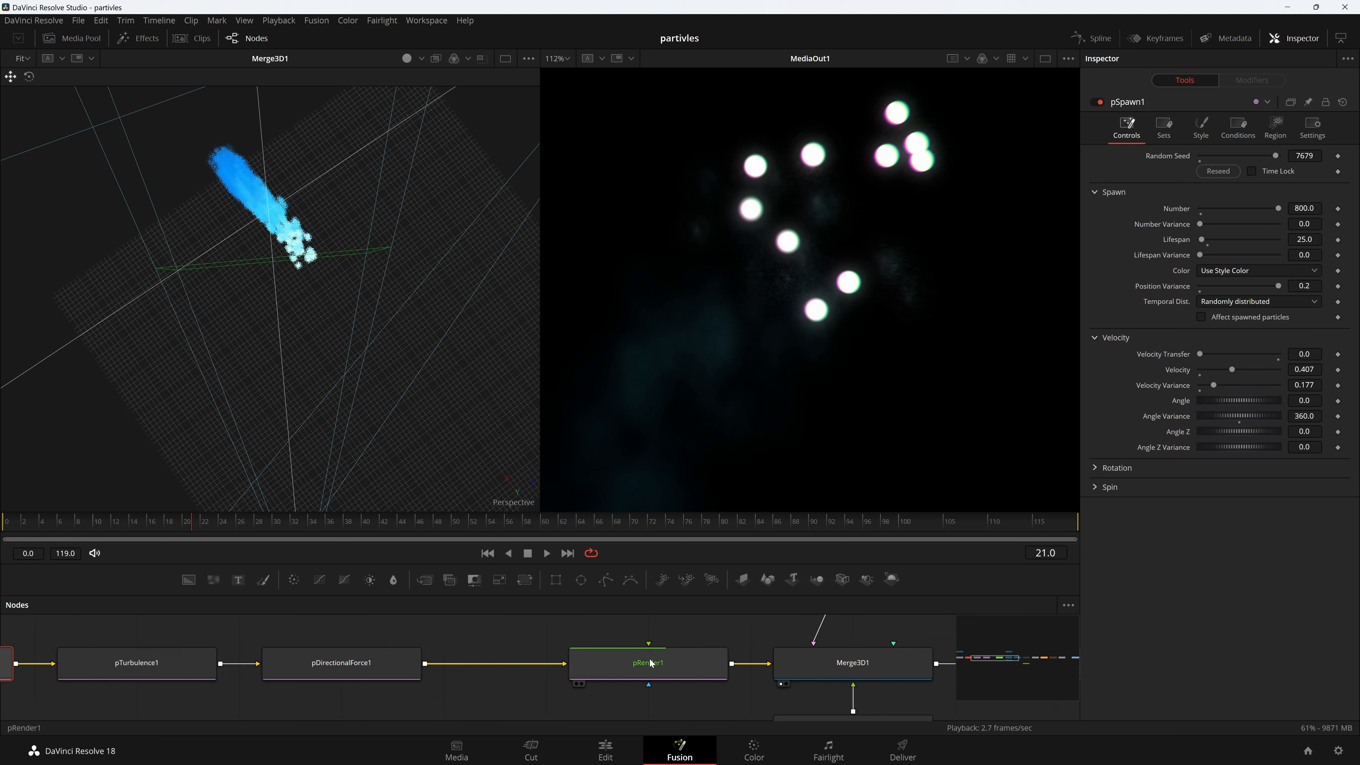
# Set the spawn Number of pSpawn1 to 1000
pyautogui.scroll(2, 648, 661)
pyautogui.scroll(2, 809, 359)
pyautogui.scroll(-2, 809, 360)
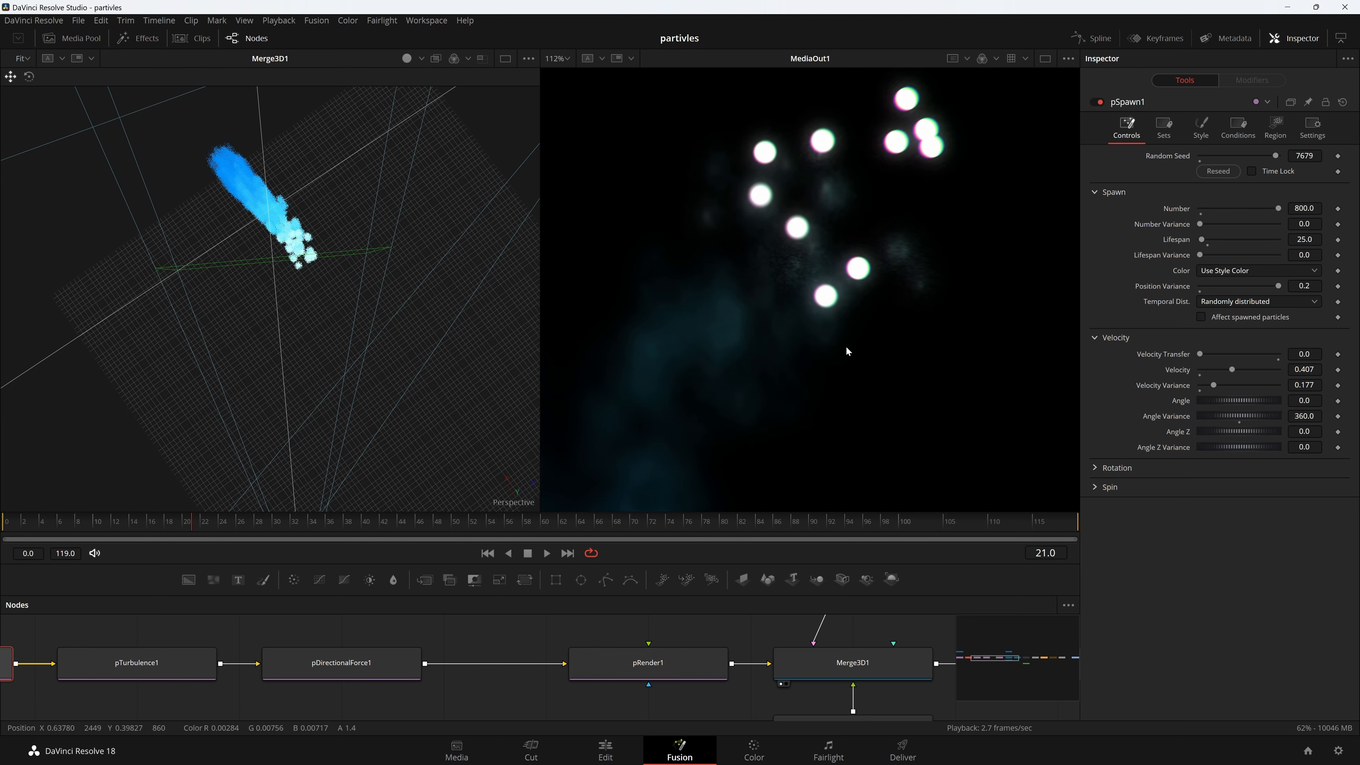
pyautogui.click(1312, 208)
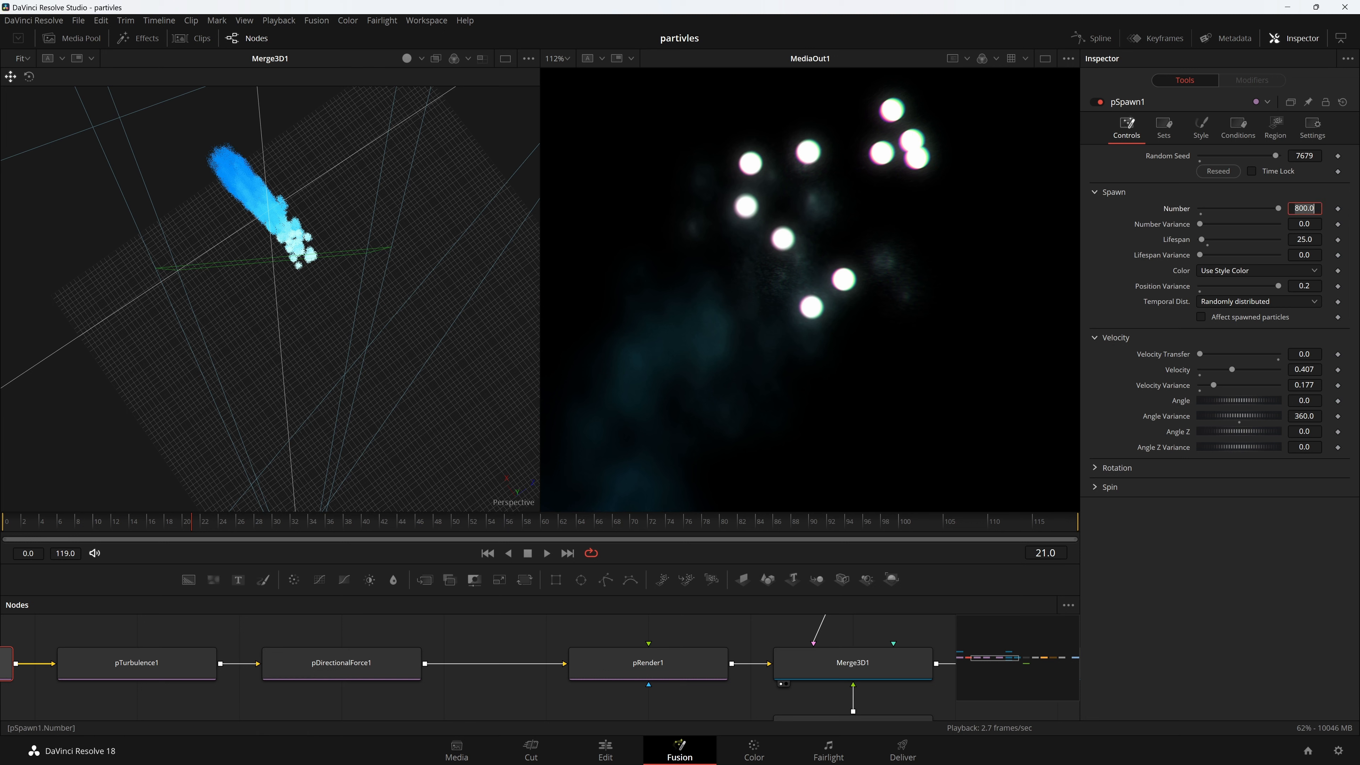
pyautogui.write('1000')
pyautogui.press('Tab')
pyautogui.press('Return')
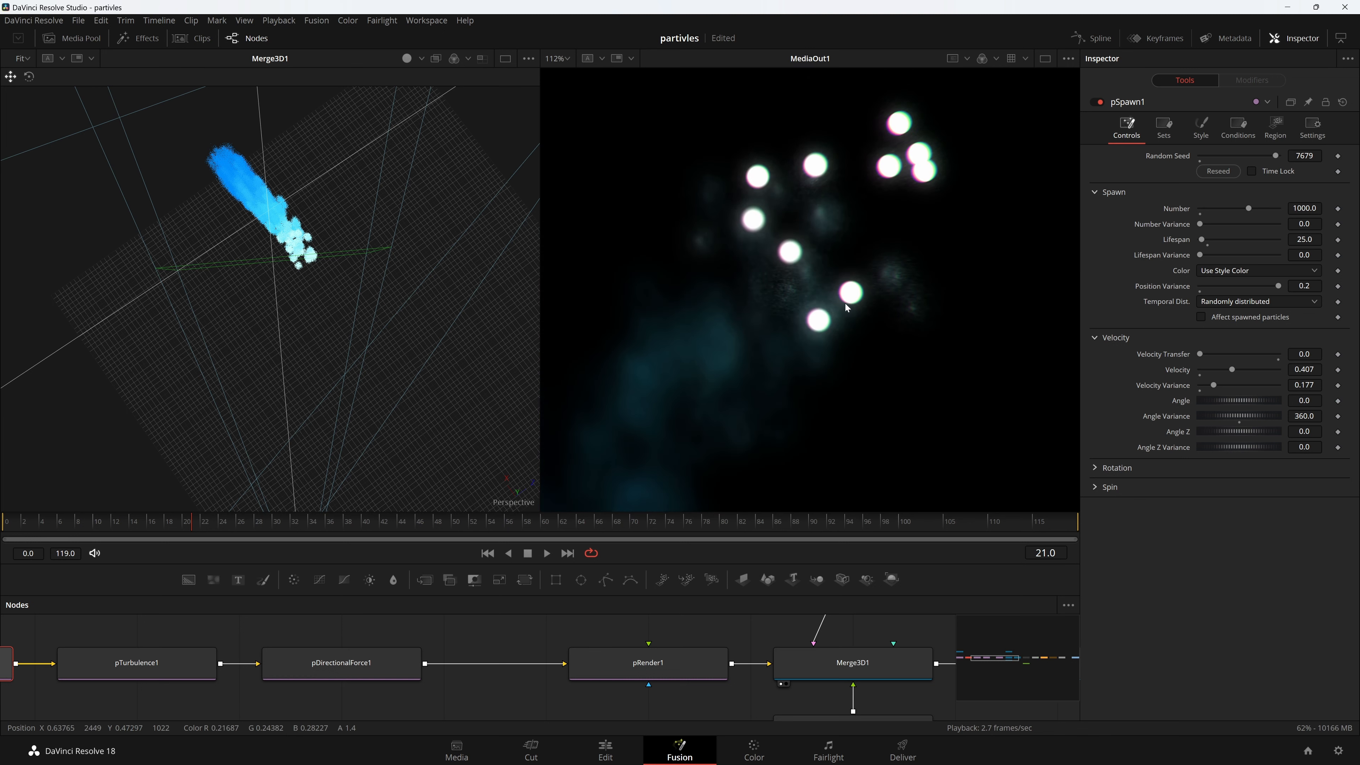
# Reduce Renderer3D1's Amount of DoF Blur to 0.2 and check the particles in the output
pyautogui.scroll(3, 880, 313)
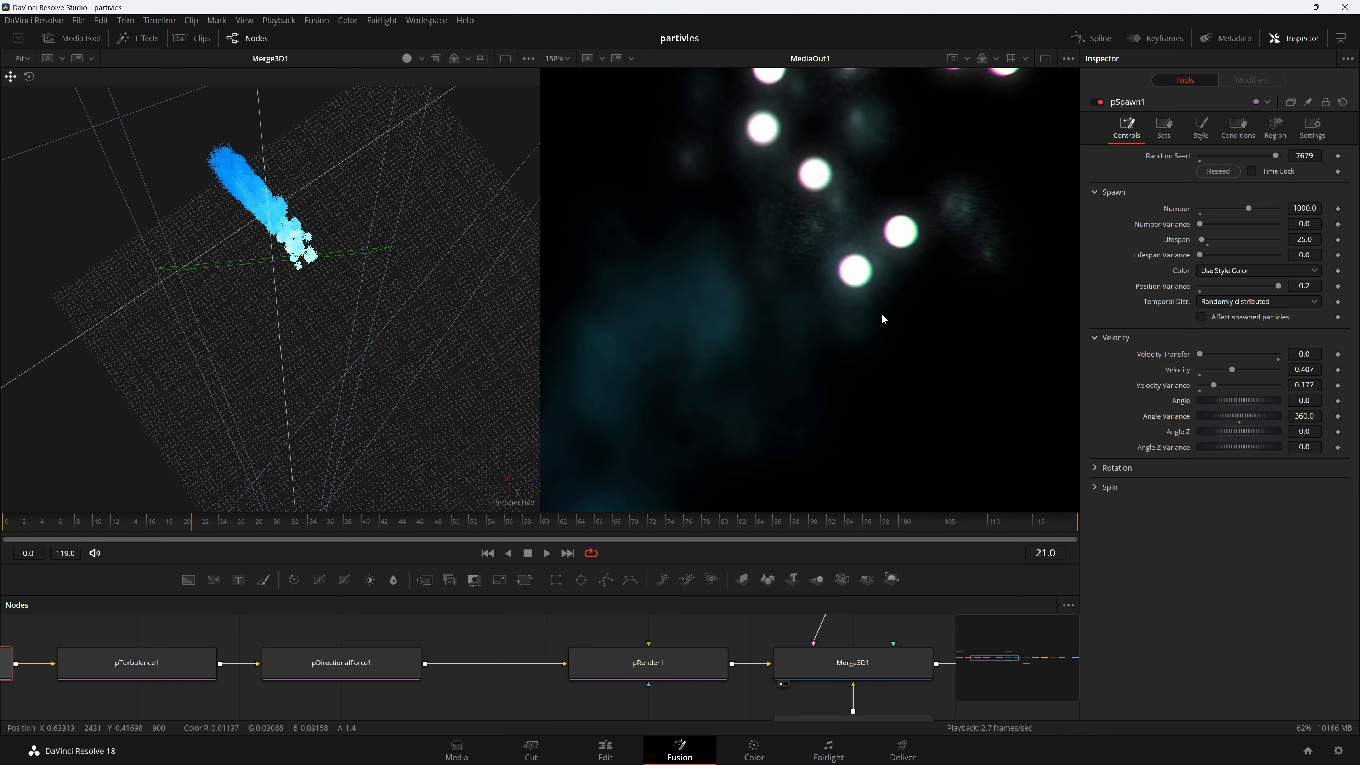
pyautogui.moveTo(759, 677); pyautogui.dragTo(477, 665)
pyautogui.moveTo(694, 662); pyautogui.dragTo(504, 636)
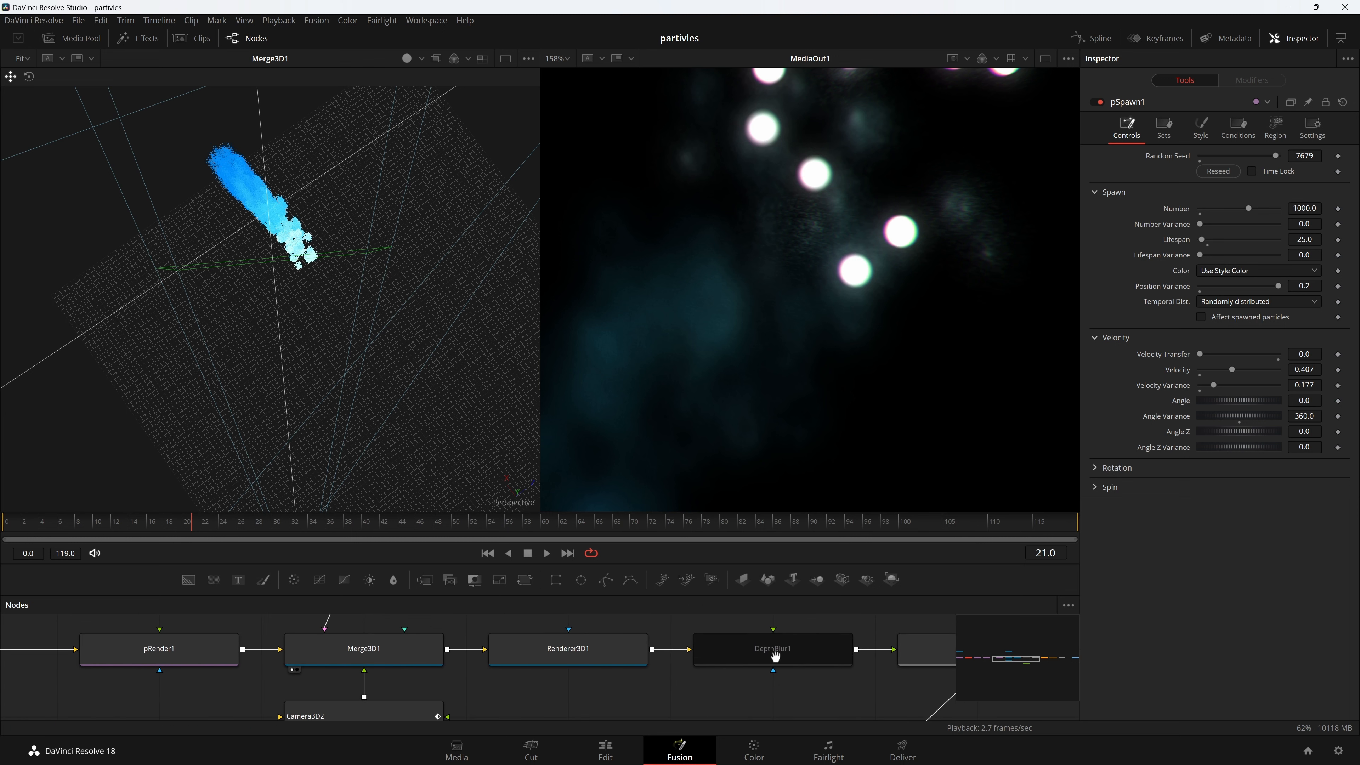
pyautogui.moveTo(775, 656); pyautogui.dragTo(596, 656)
pyautogui.click(431, 648)
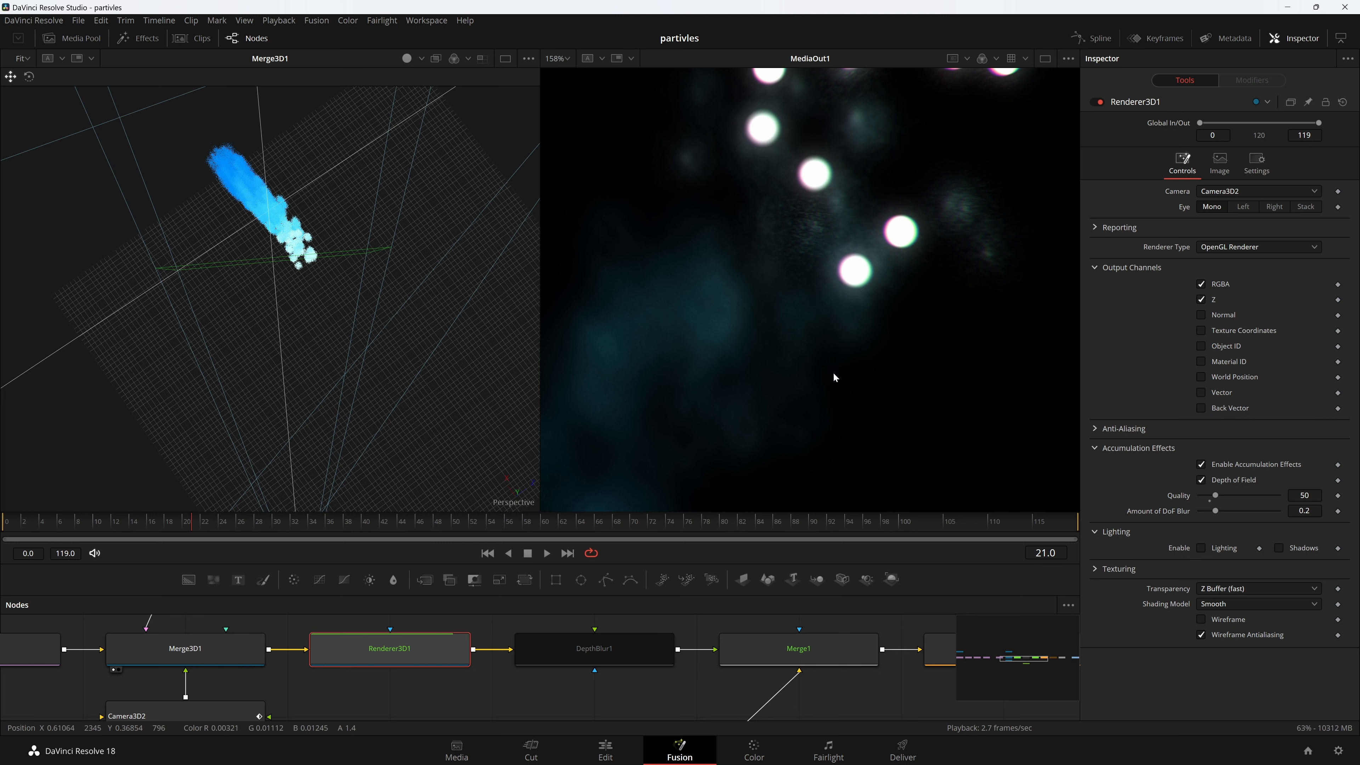
pyautogui.scroll(2, 853, 274)
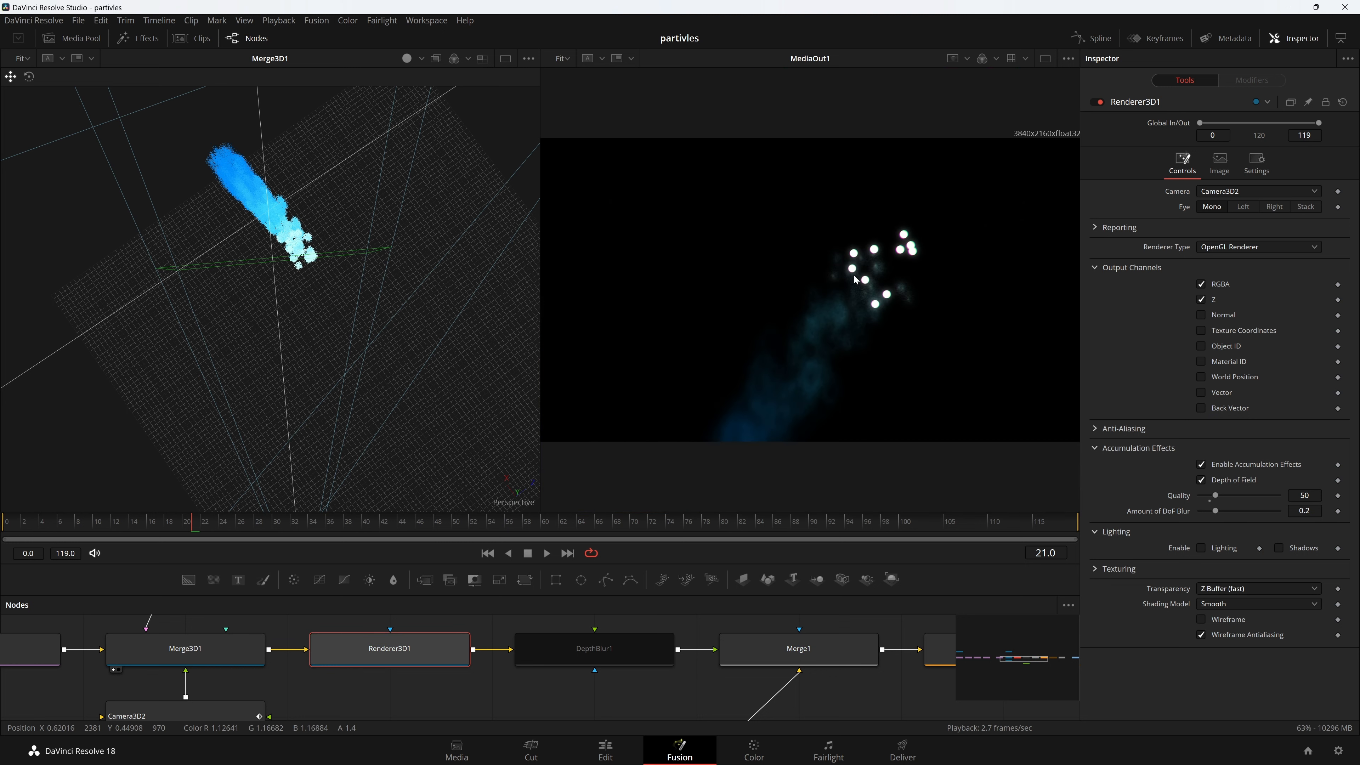
pyautogui.moveTo(898, 351); pyautogui.dragTo(878, 298)
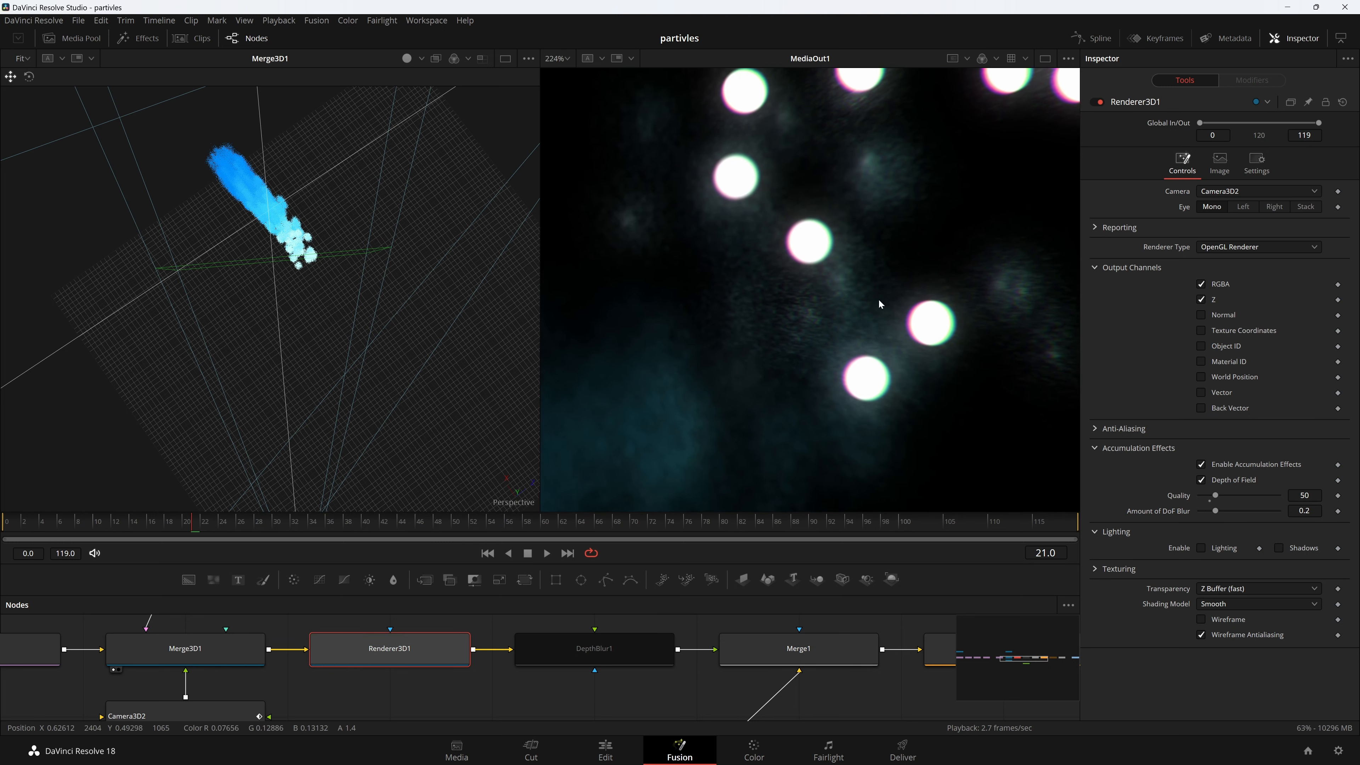
# Move Camera3D2's focal plane further into the particle trail by setting it to 17.39
pyautogui.scroll(5, 305, 246)
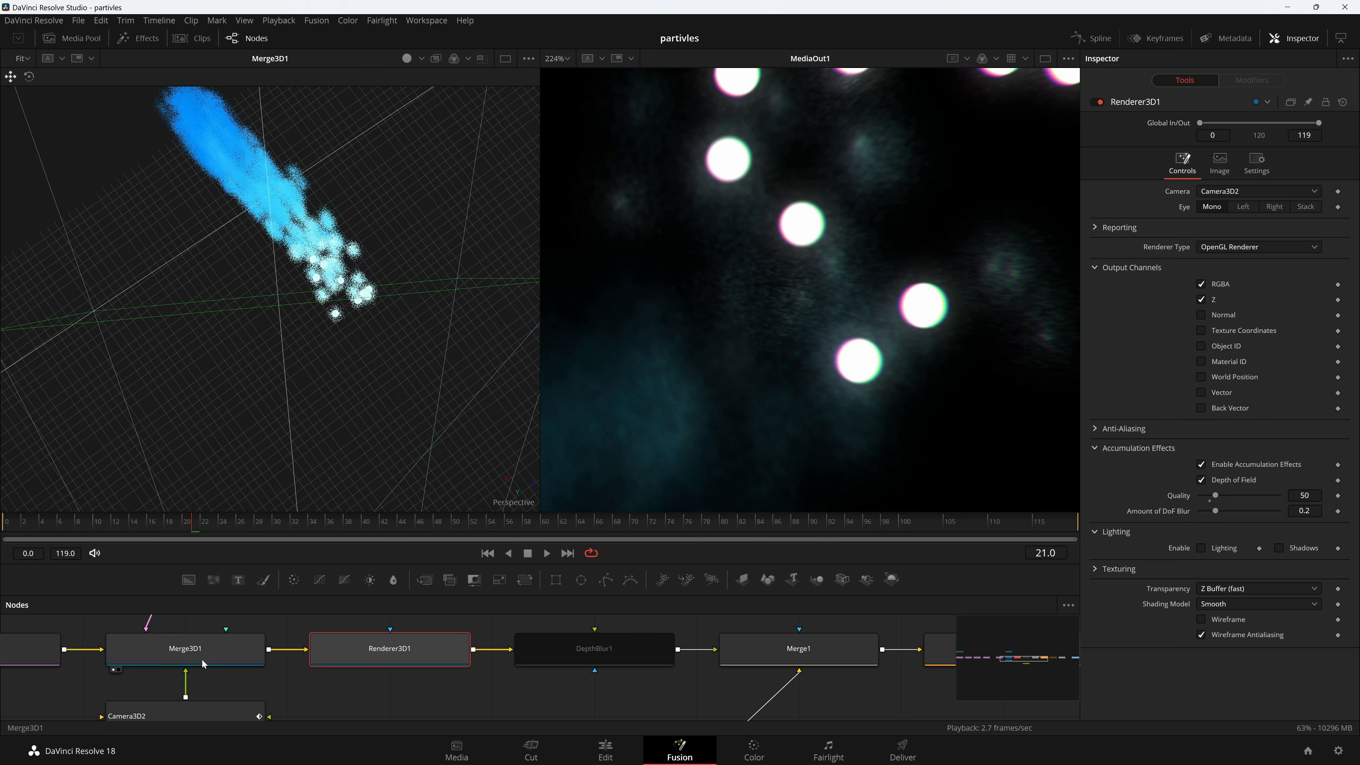
pyautogui.click(228, 712)
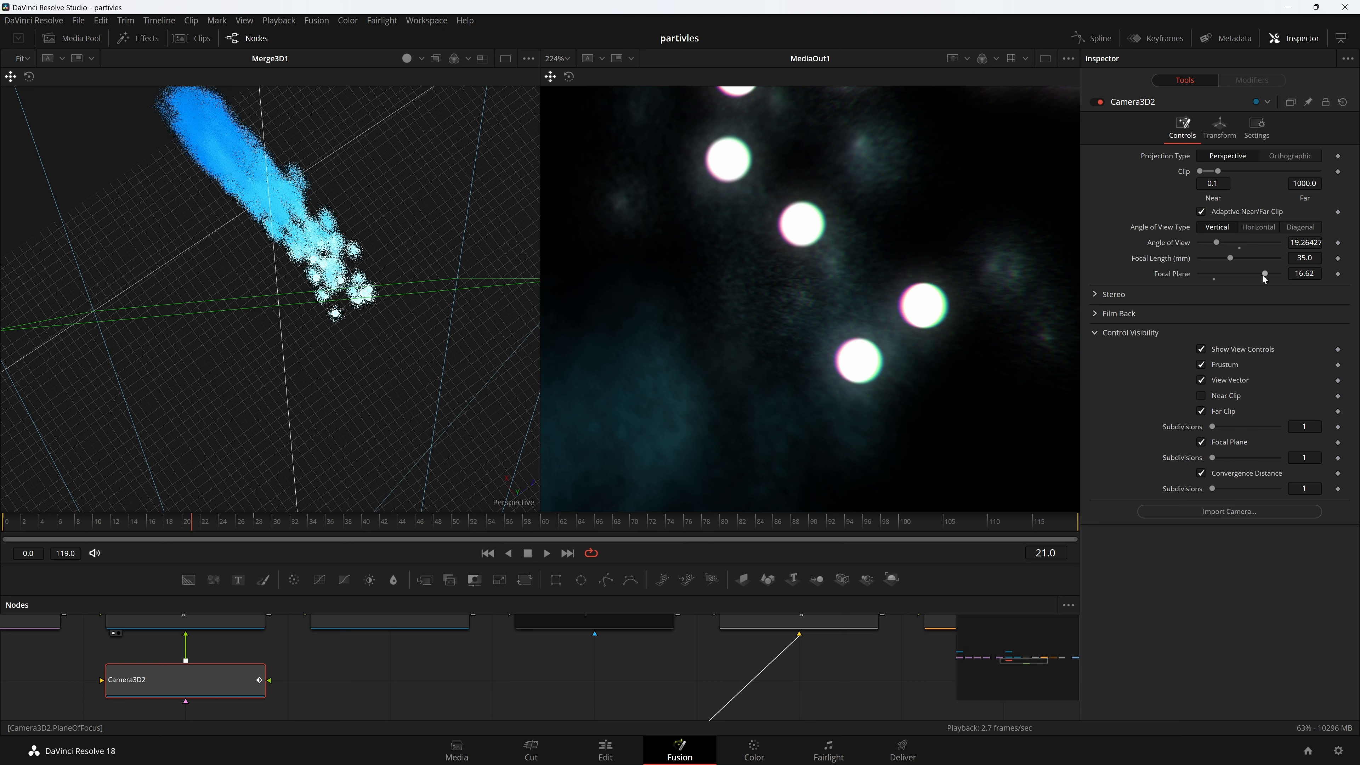
pyautogui.moveTo(1266, 273); pyautogui.dragTo(1271, 275)
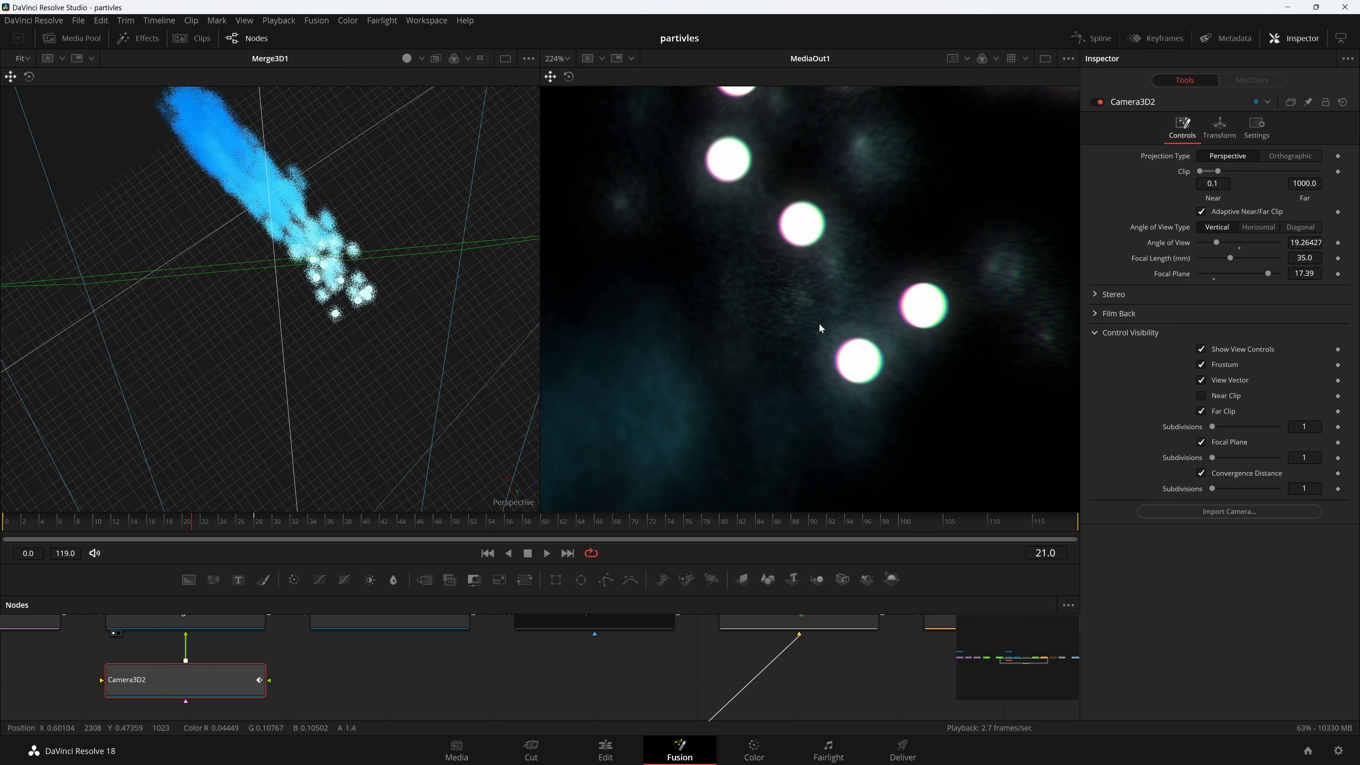
pyautogui.moveTo(437, 658); pyautogui.dragTo(841, 694)
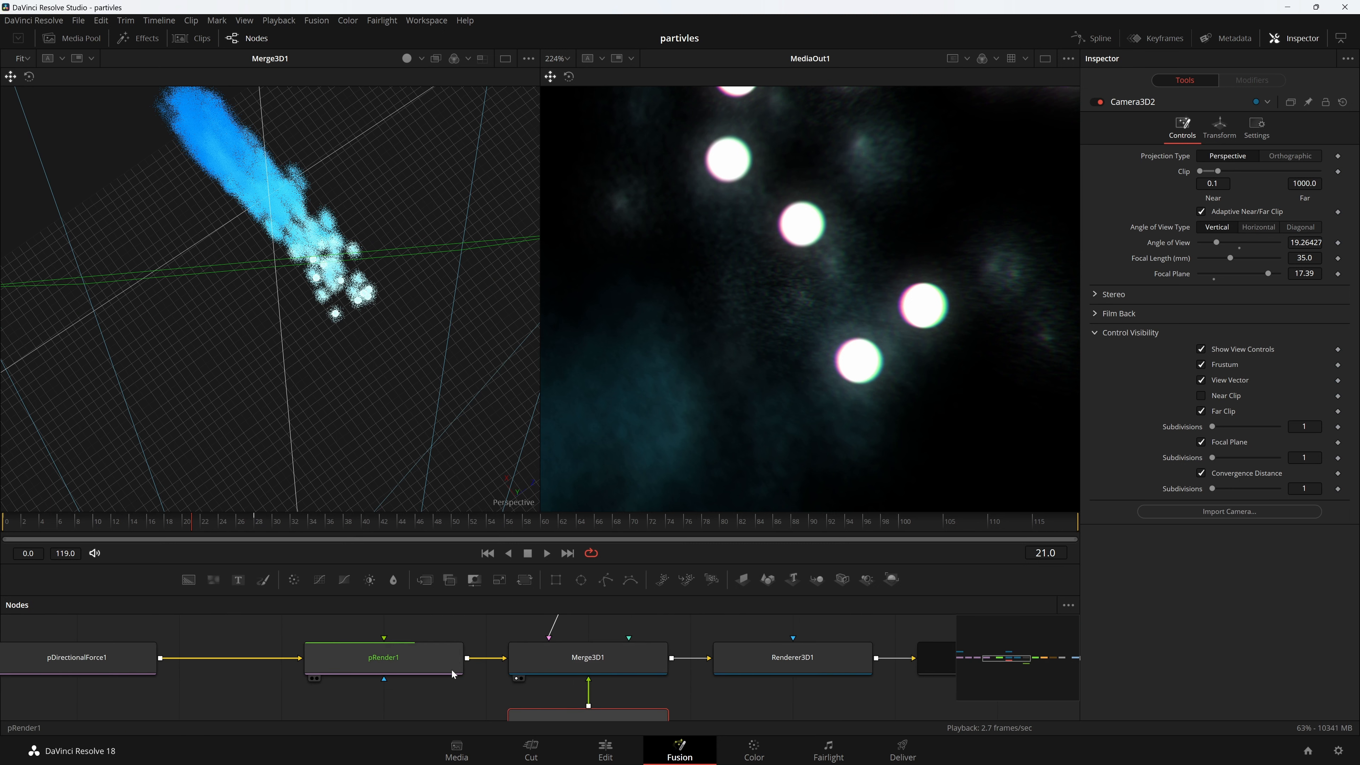
# Examine the focus on the glowing particles and the softness of their trail in the output
pyautogui.scroll(-2, 892, 395)
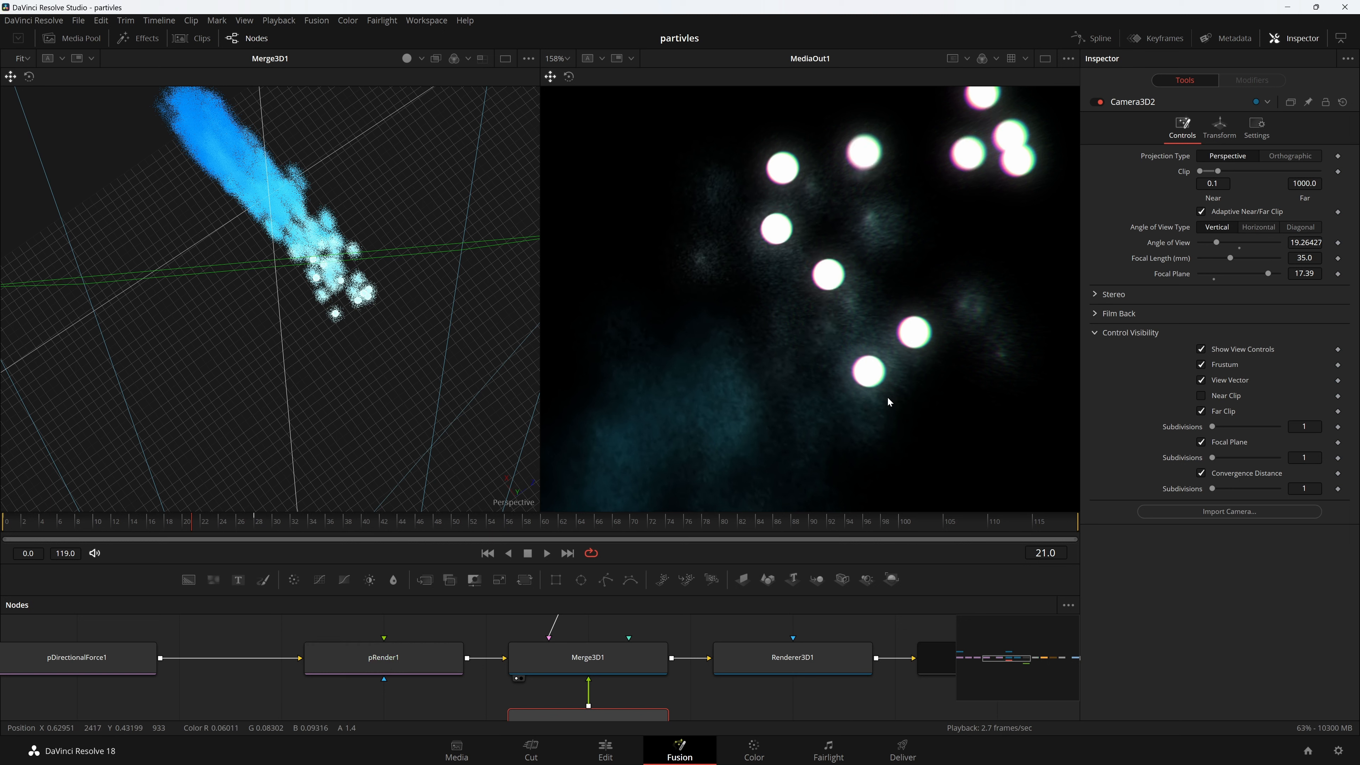
pyautogui.moveTo(891, 347); pyautogui.dragTo(876, 315)
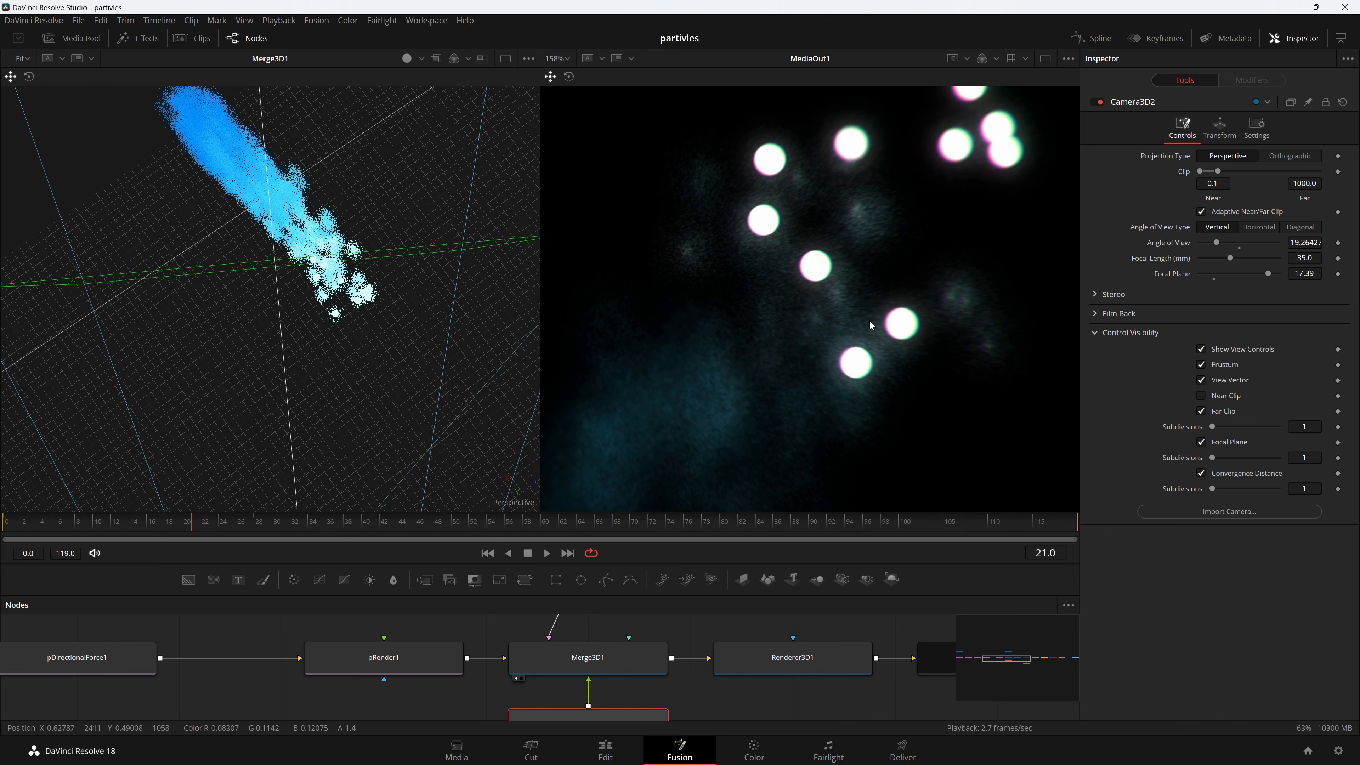
pyautogui.scroll(3, 869, 321)
pyautogui.moveTo(874, 404); pyautogui.dragTo(920, 327)
pyautogui.scroll(-3, 913, 329)
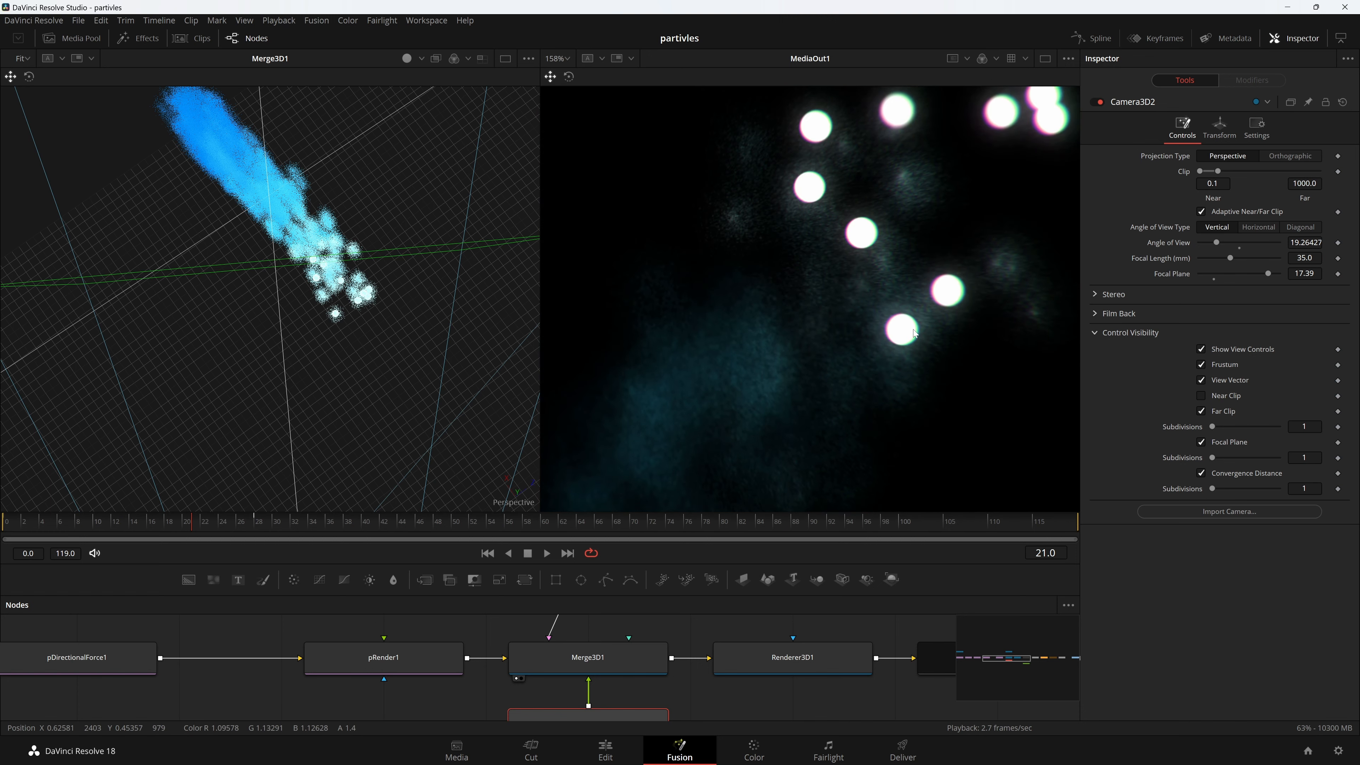
pyautogui.scroll(-3, 913, 330)
pyautogui.scroll(-3, 895, 386)
pyautogui.moveTo(895, 386); pyautogui.dragTo(845, 371)
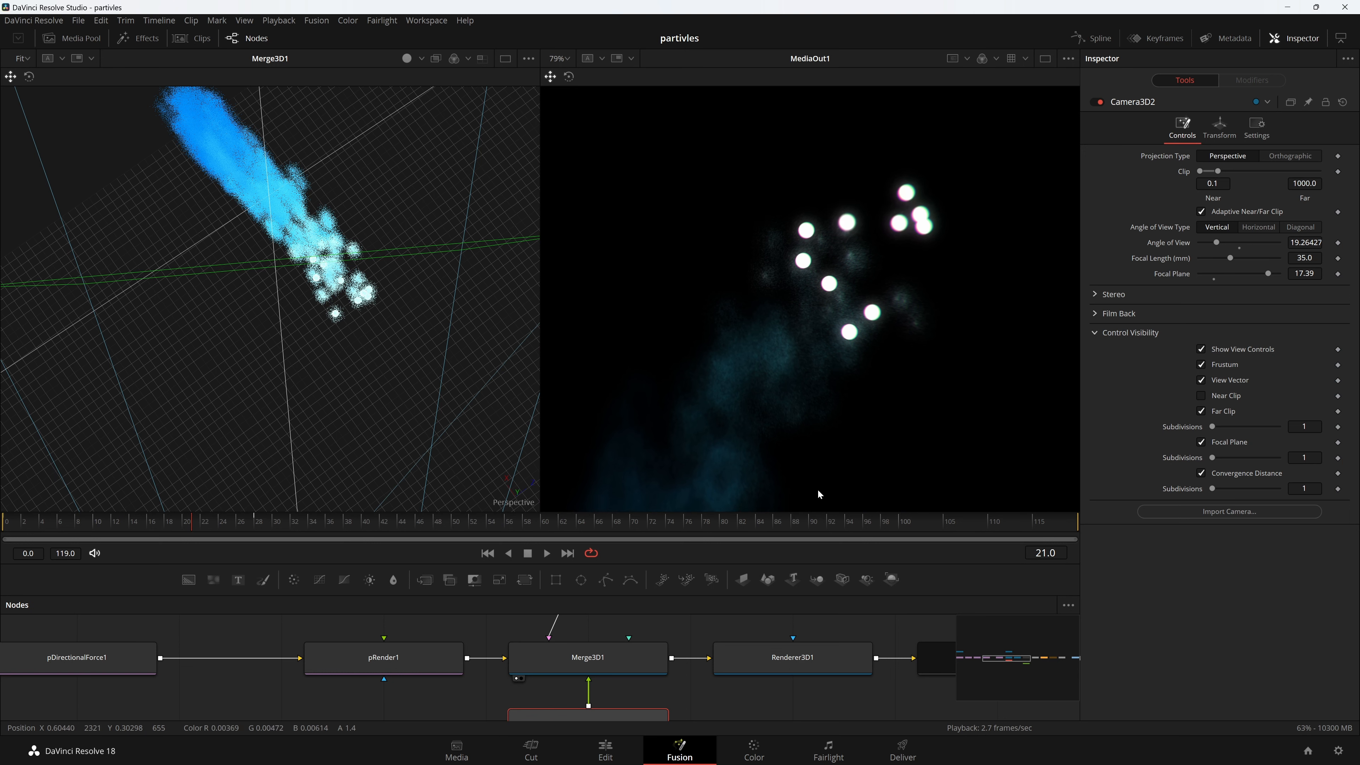
# Set Renderer3D1's Amount of DoF Blur to 0.5, inspect the particles, and fit the output to its viewer
pyautogui.moveTo(755, 666); pyautogui.dragTo(610, 659)
pyautogui.click(635, 661)
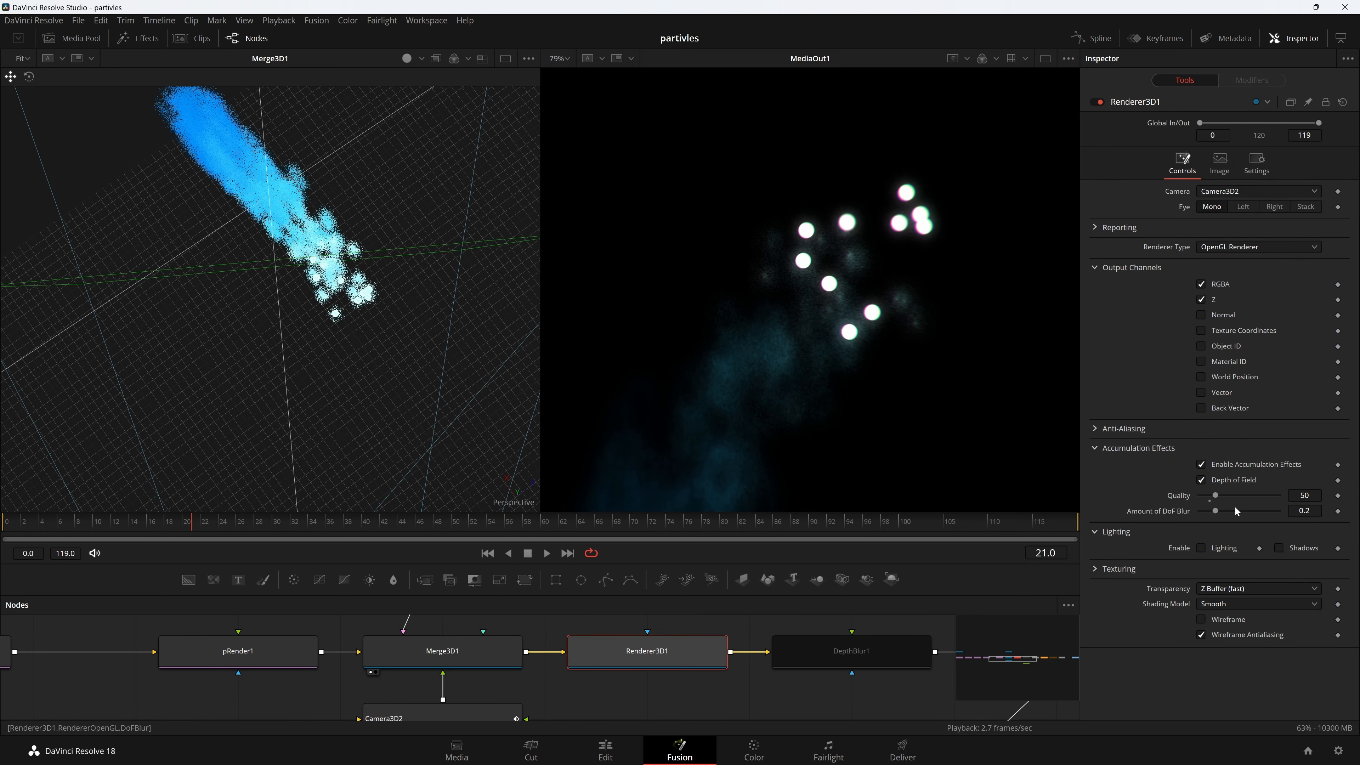
pyautogui.moveTo(1216, 511); pyautogui.dragTo(1247, 511)
pyautogui.click(1319, 510)
pyautogui.press('BackSpace')
pyautogui.press('BackSpace')
pyautogui.press('Return')
pyautogui.scroll(4, 851, 323)
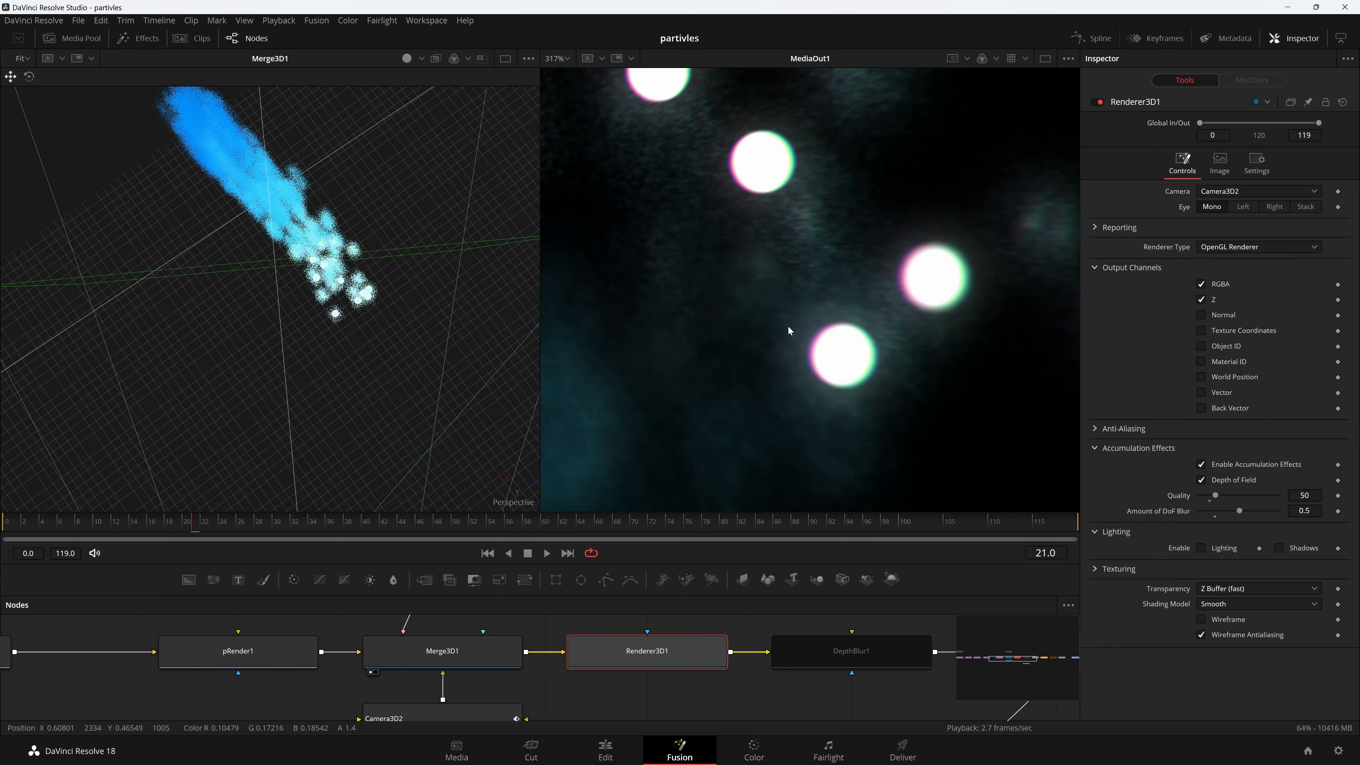
pyautogui.hotkey('ctrl', 'f')
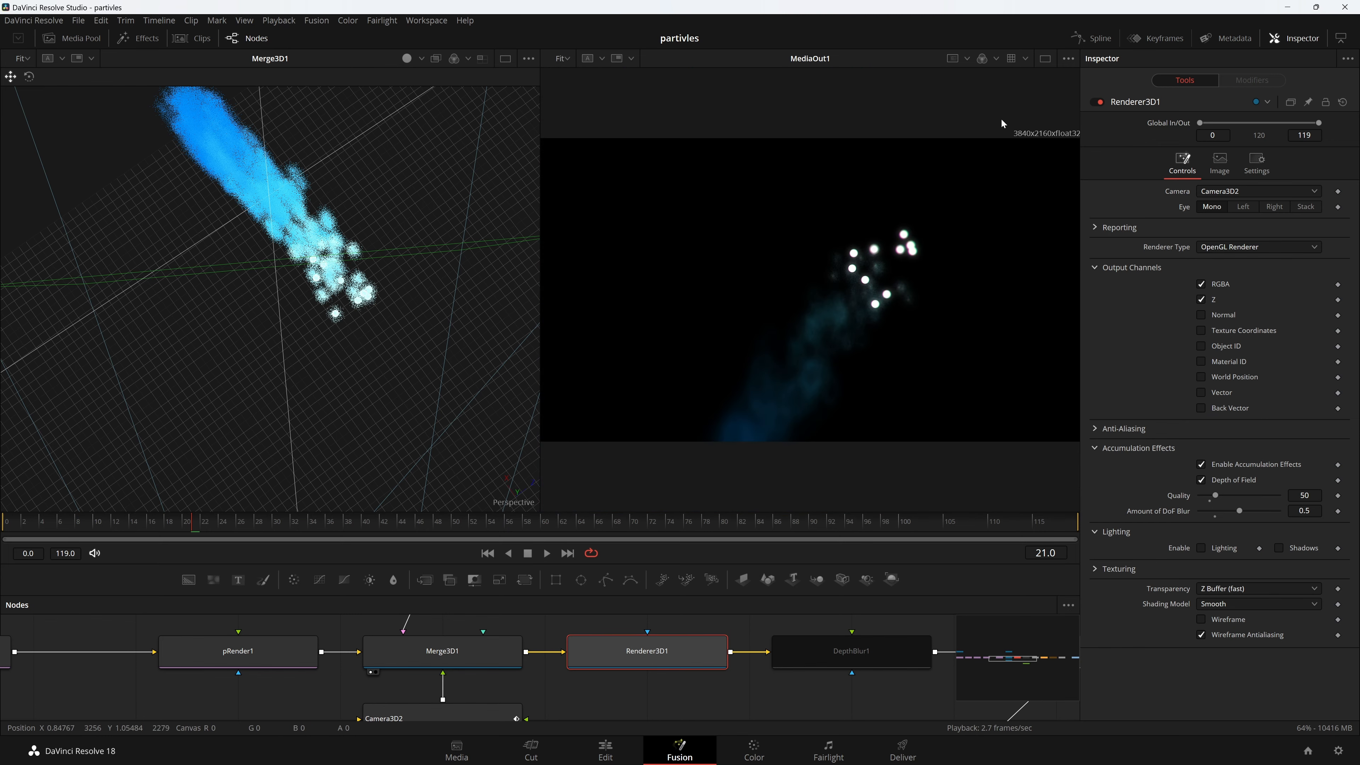
# Inspect the blurred particles close up in the output and the trail in the 3D view, and check pRender1's settings
pyautogui.click(1046, 58)
pyautogui.click(1046, 58)
pyautogui.scroll(3, 868, 310)
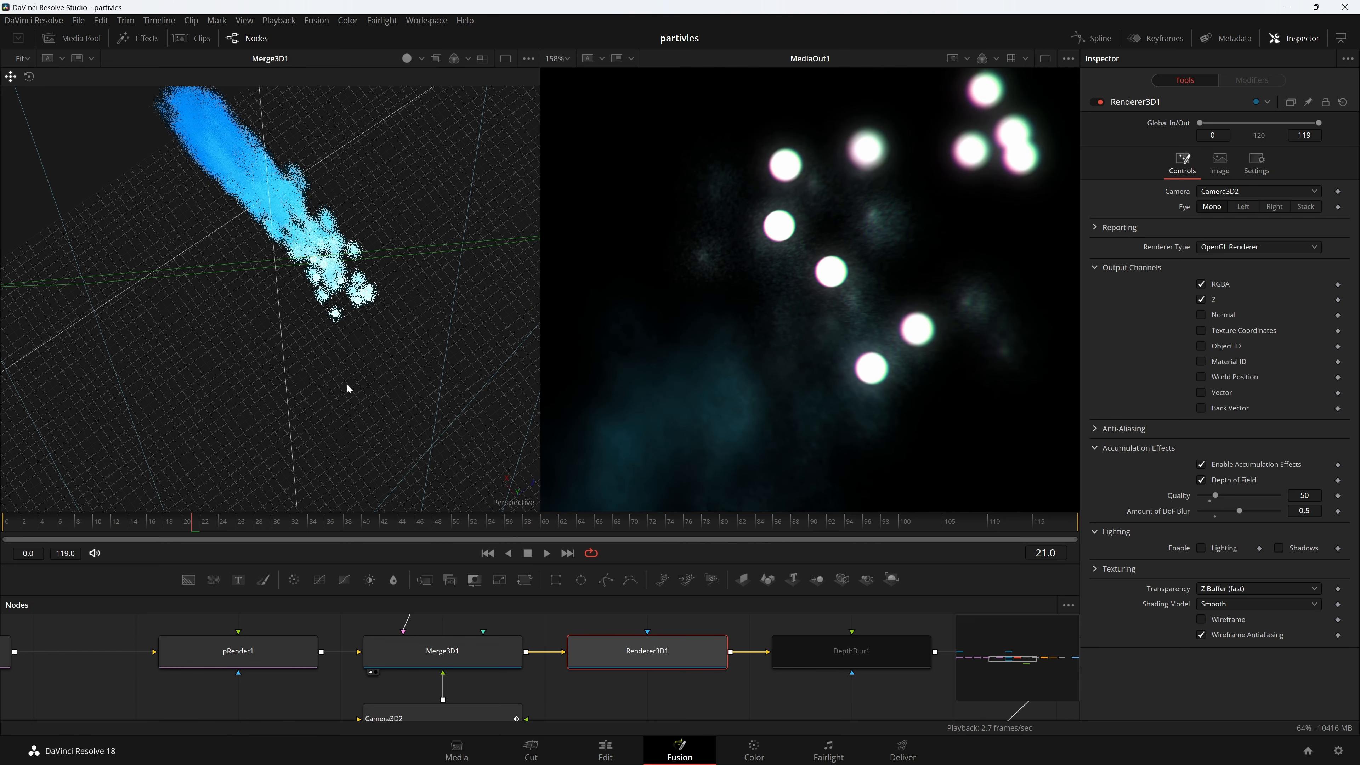
pyautogui.moveTo(381, 347); pyautogui.dragTo(367, 378)
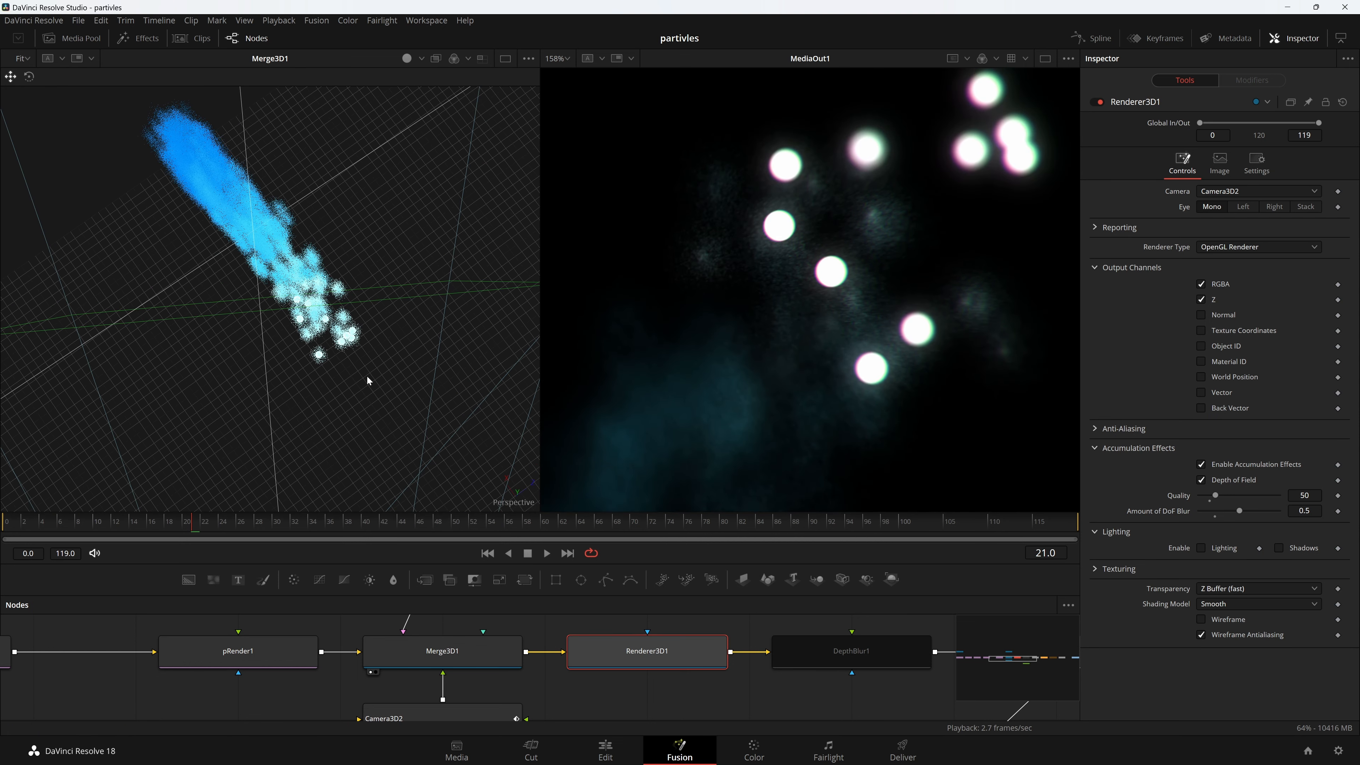
pyautogui.click(239, 664)
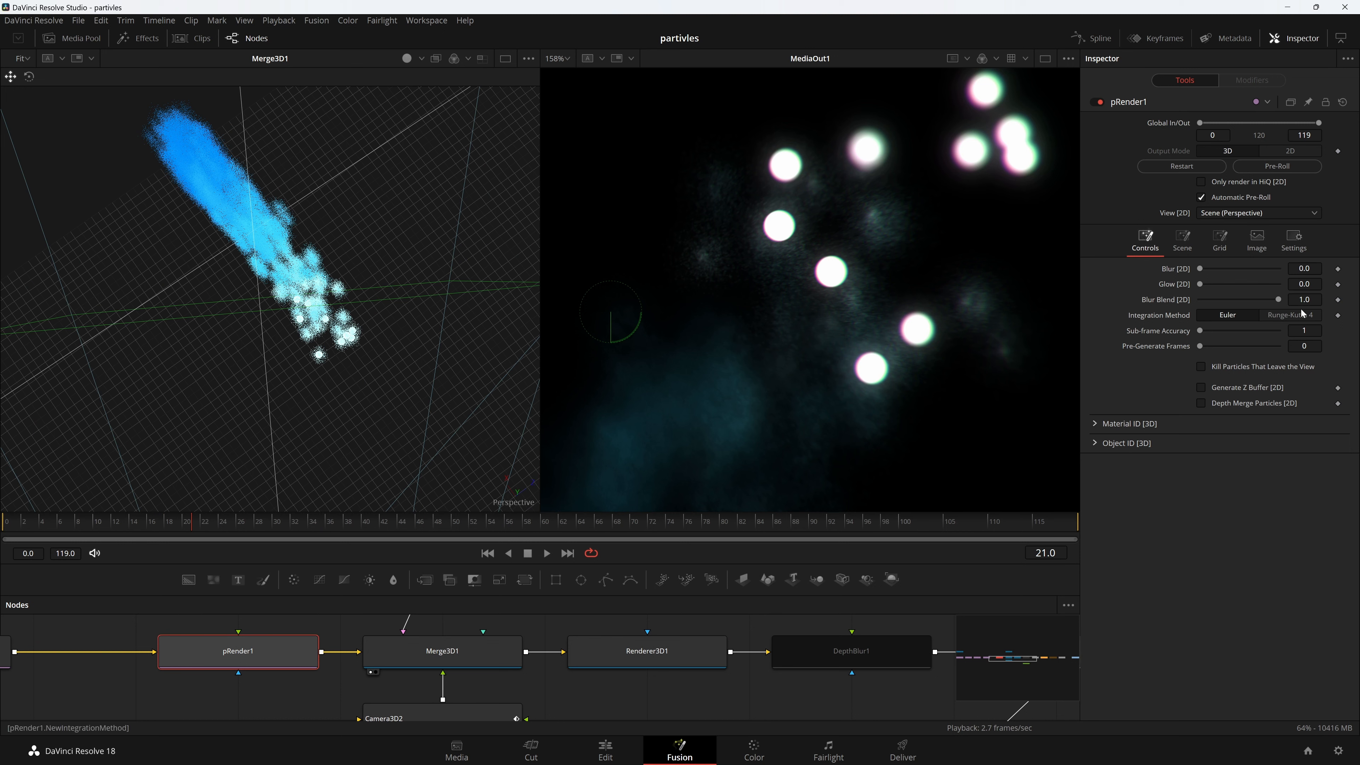
# Try a Camera3D2 focal plane of 18.595 and inspect the particle and trail focus at several zoom levels
pyautogui.click(475, 715)
pyautogui.scroll(-3, 475, 696)
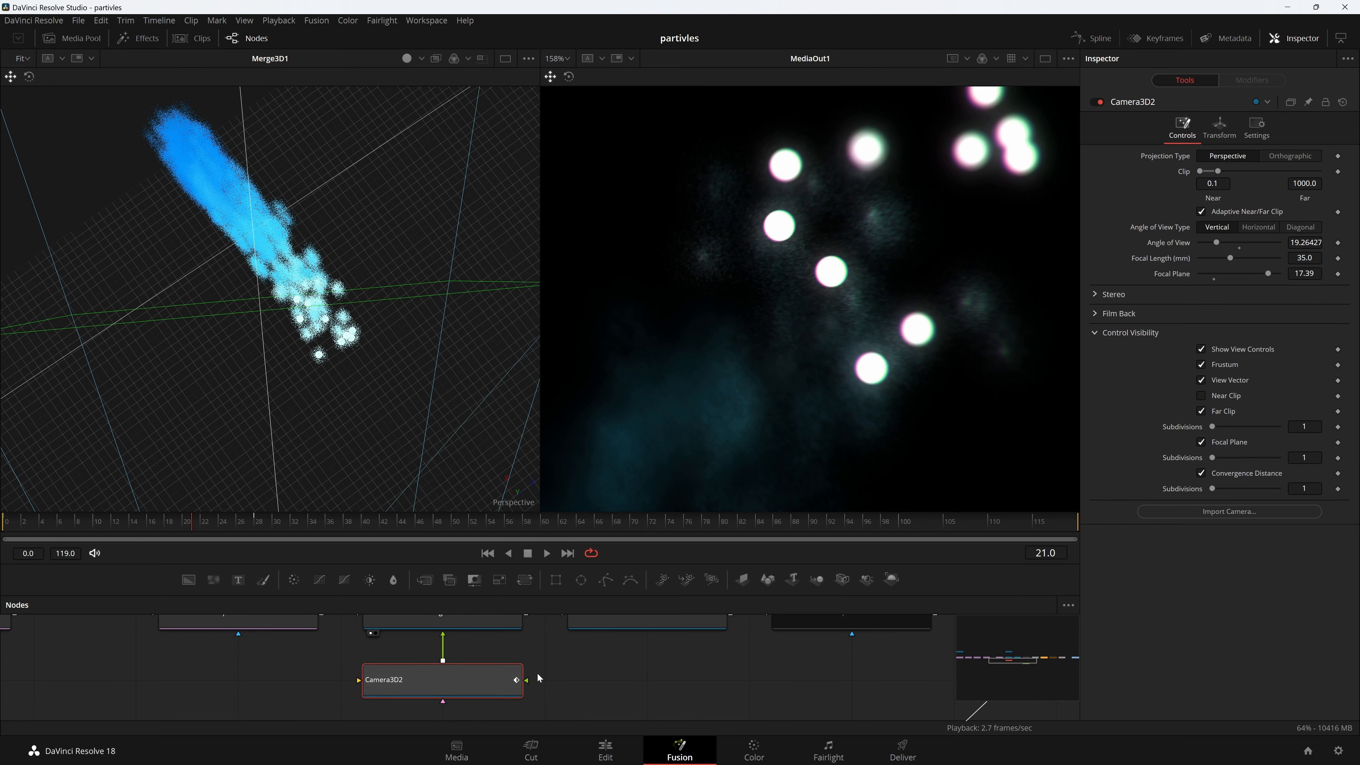
pyautogui.moveTo(1304, 273); pyautogui.dragTo(1318, 273)
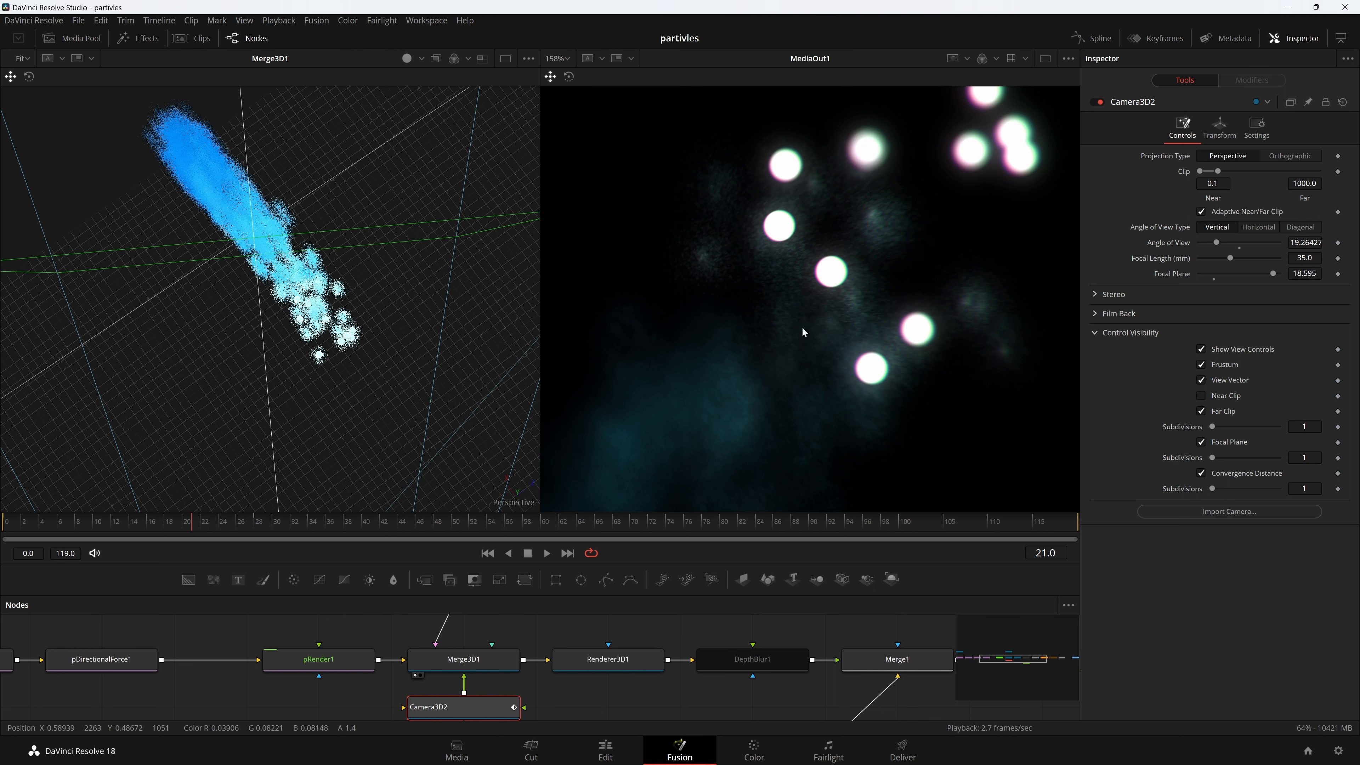
pyautogui.scroll(-3, 805, 334)
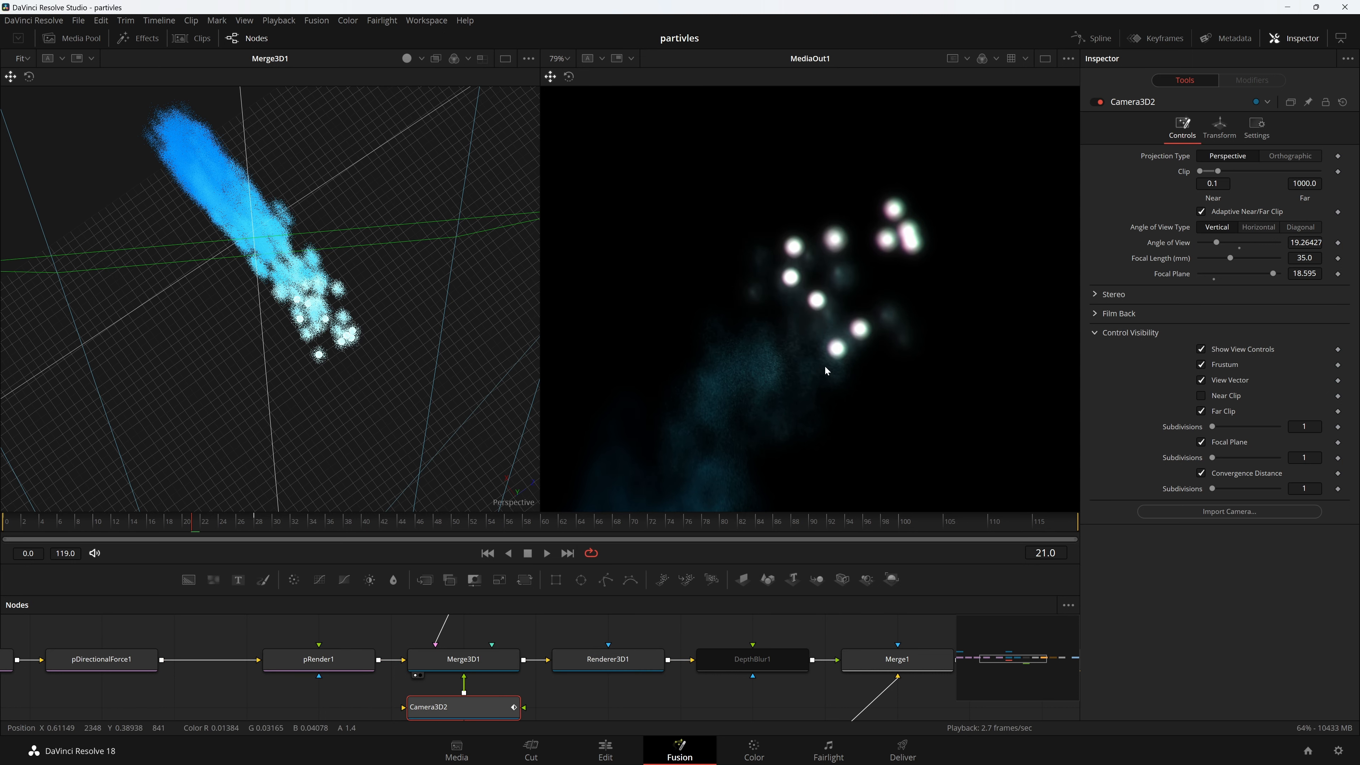
pyautogui.scroll(5, 802, 364)
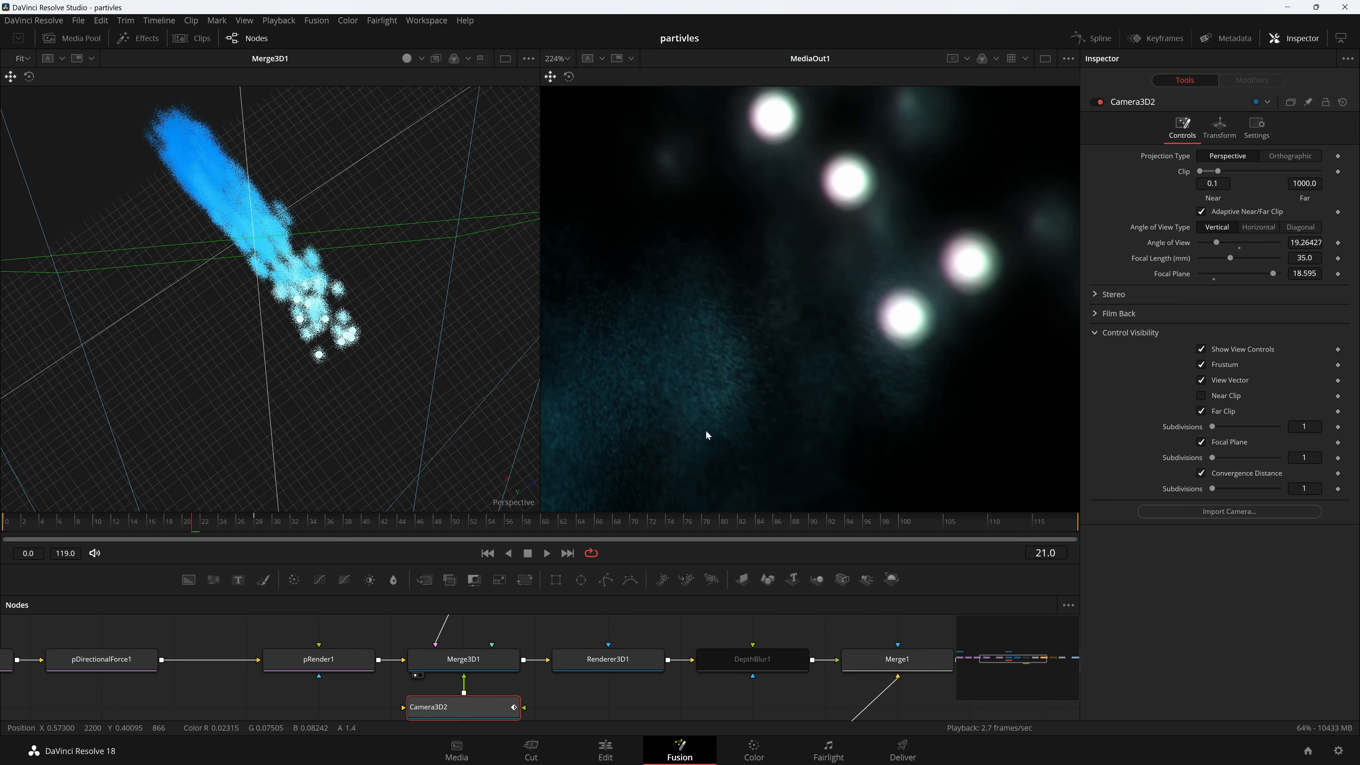
pyautogui.scroll(-5, 707, 440)
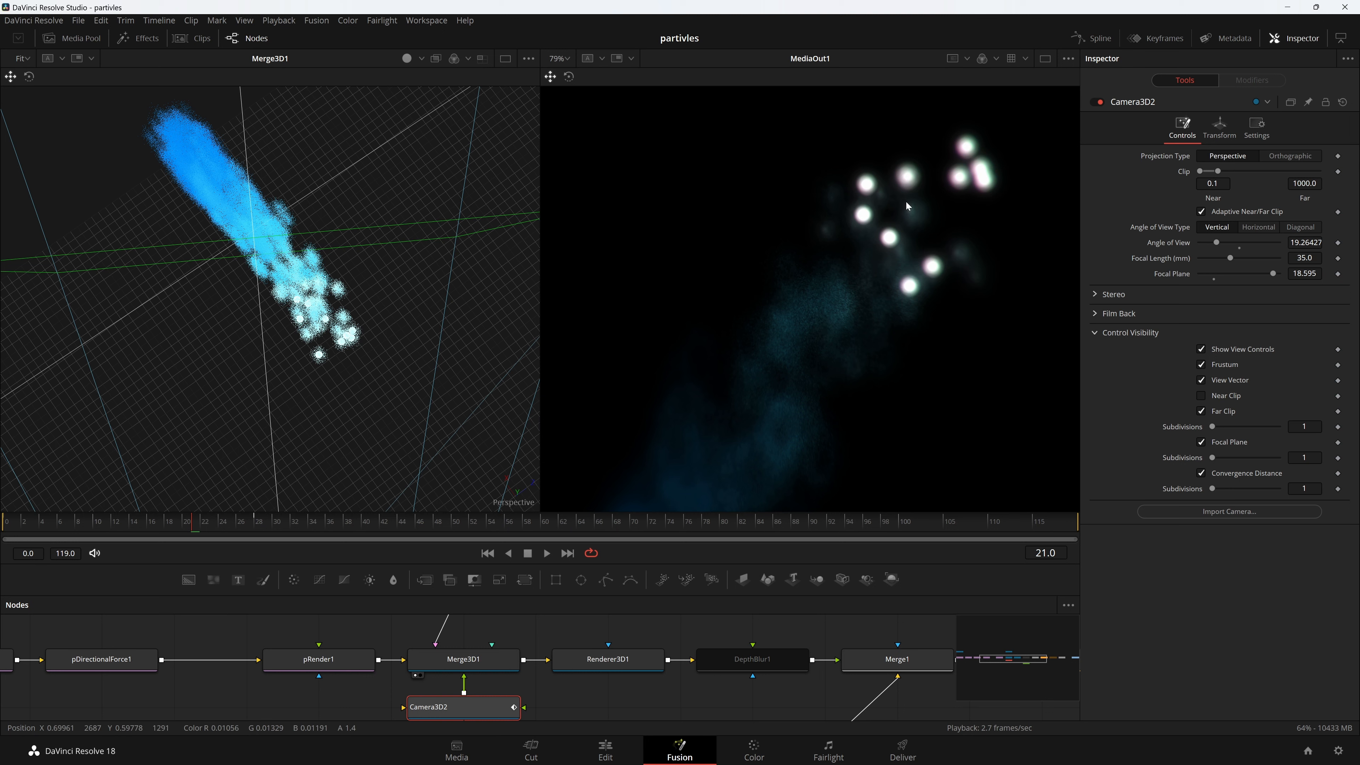
pyautogui.moveTo(879, 339); pyautogui.dragTo(849, 374)
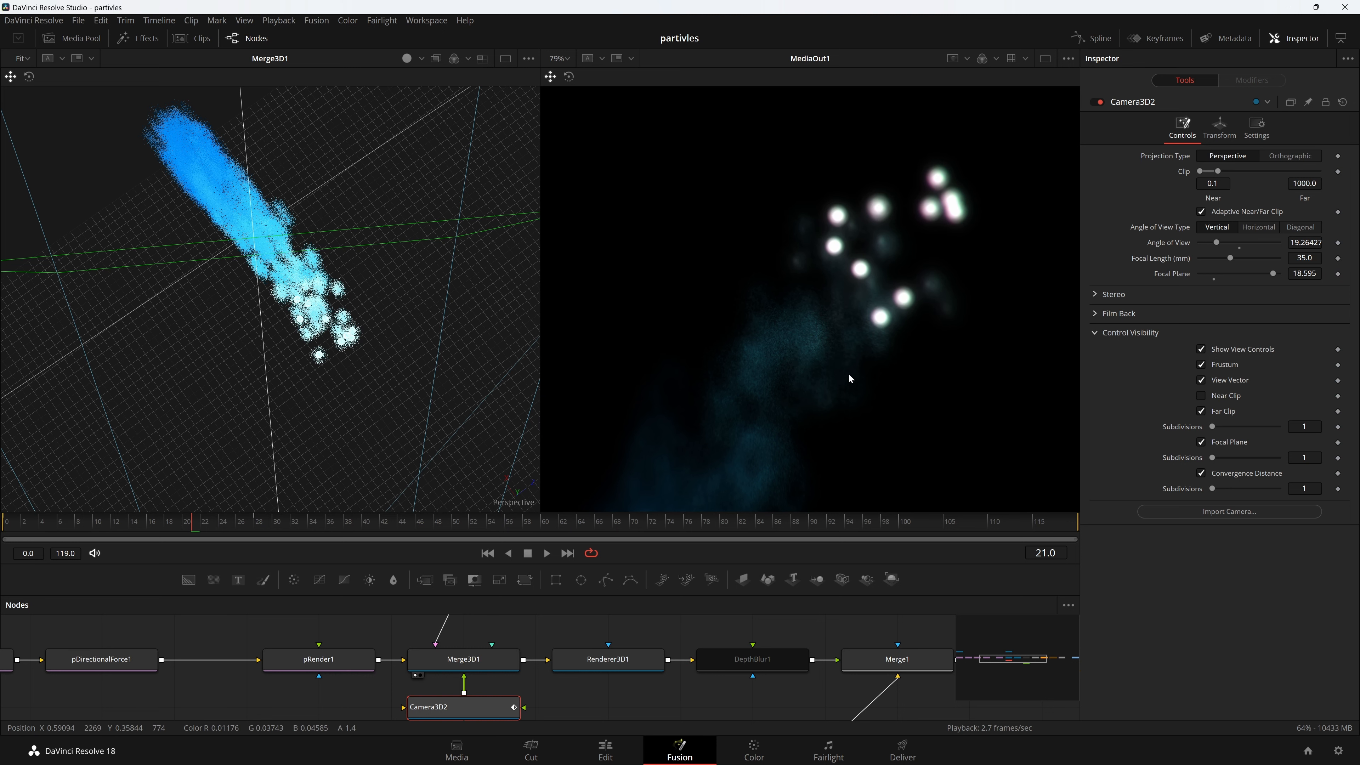
pyautogui.scroll(-2, 848, 373)
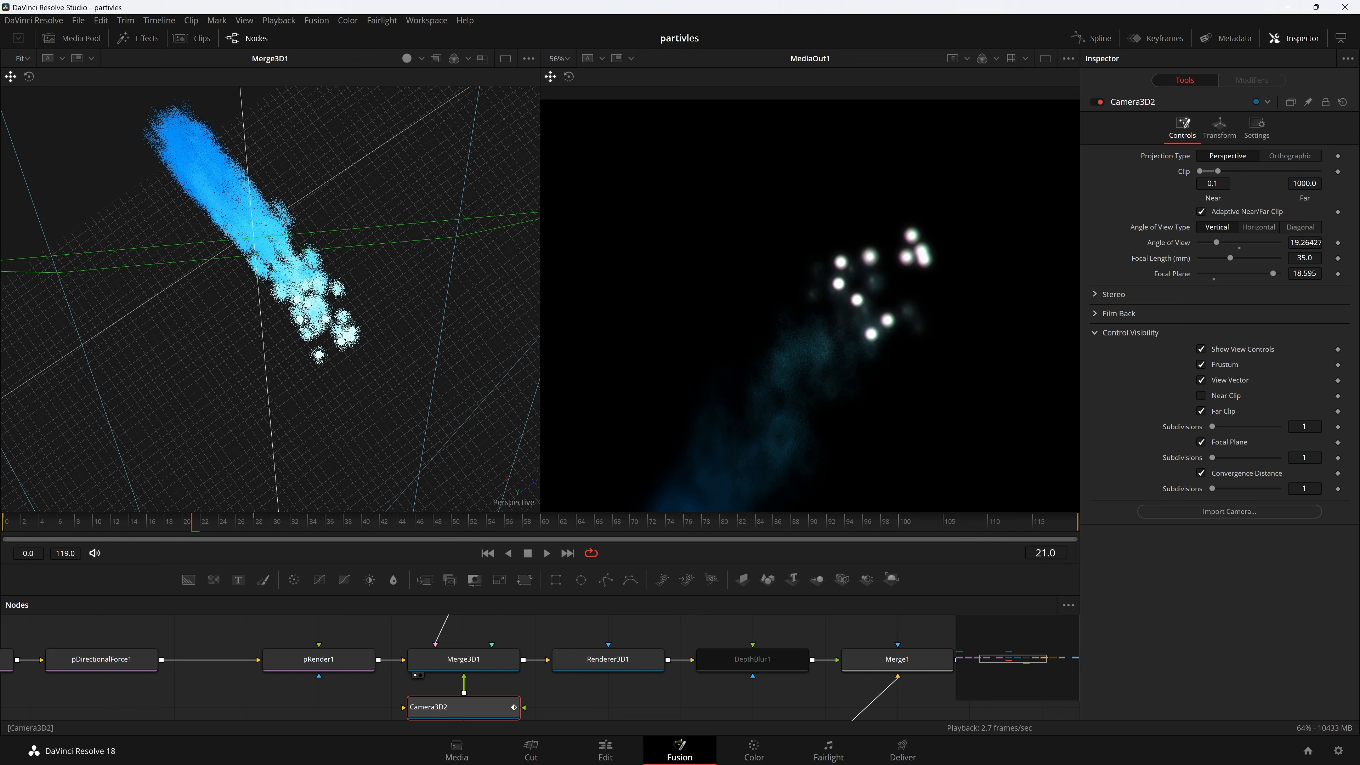
# Set Camera3D2's focal plane to 17.291, save the project, and check the particles in the output
pyautogui.moveTo(1312, 280)
pyautogui.mouseDown()
pyautogui.moveTo(1280, 280)
pyautogui.moveTo(1295, 280)
pyautogui.mouseUp()
pyautogui.hotkey('ctrl', 's')
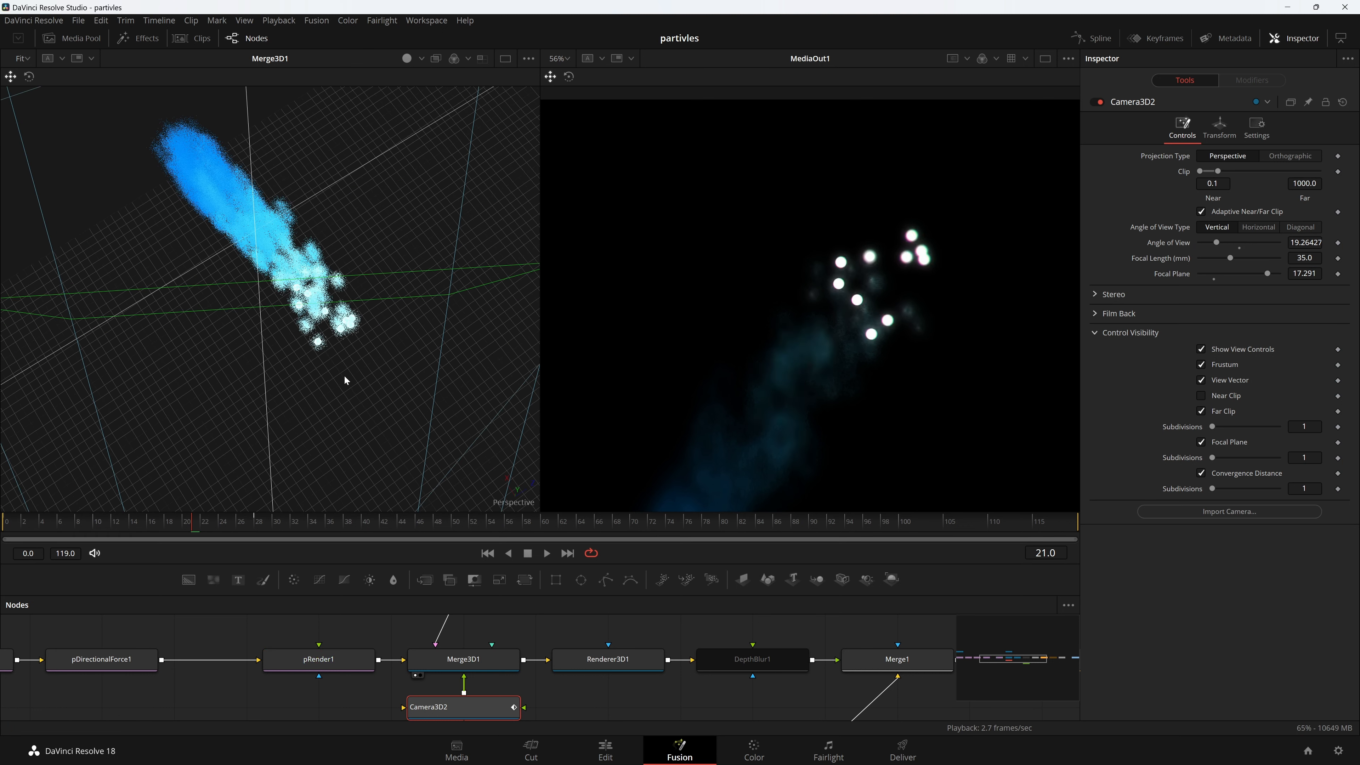
pyautogui.scroll(4, 910, 396)
pyautogui.scroll(-3, 892, 380)
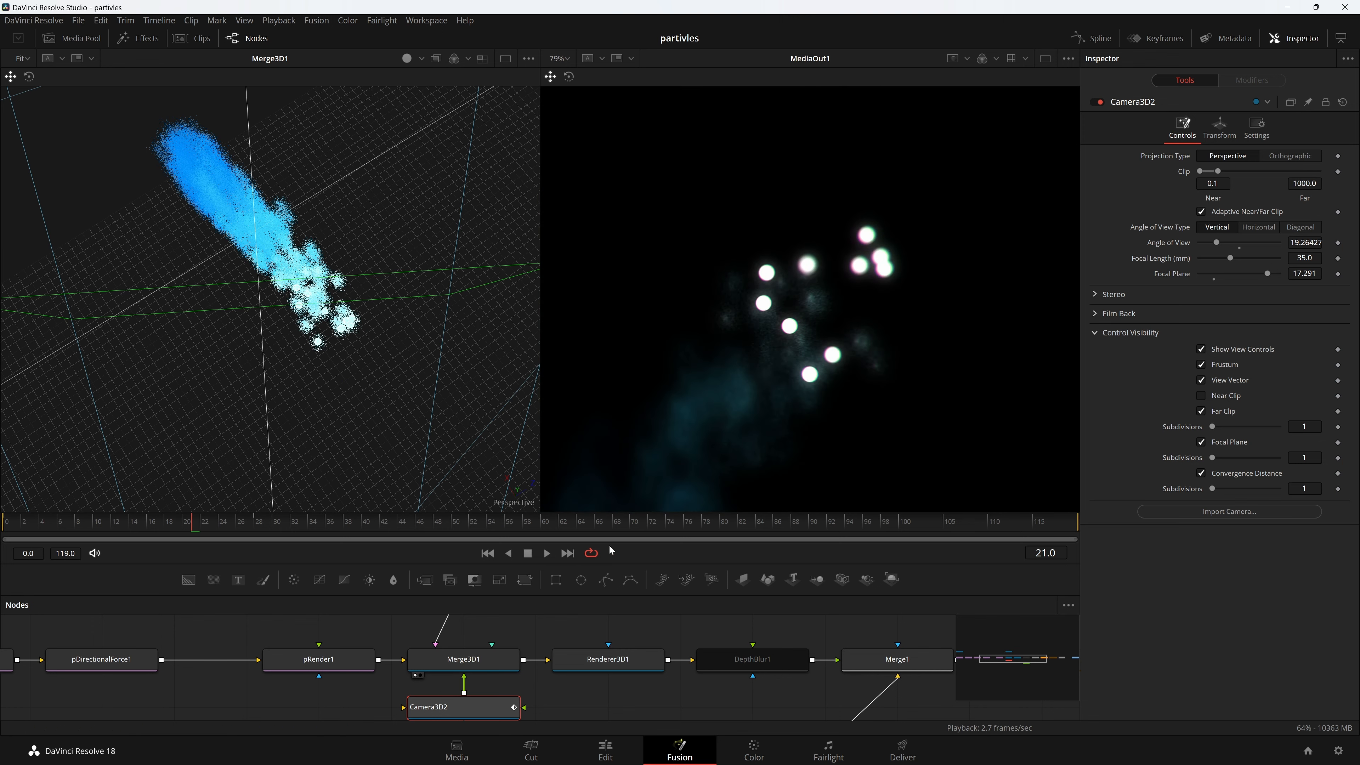
# Play the particle animation from the first frame and check the output's framing and focus at frames 20 and 40
pyautogui.click(492, 556)
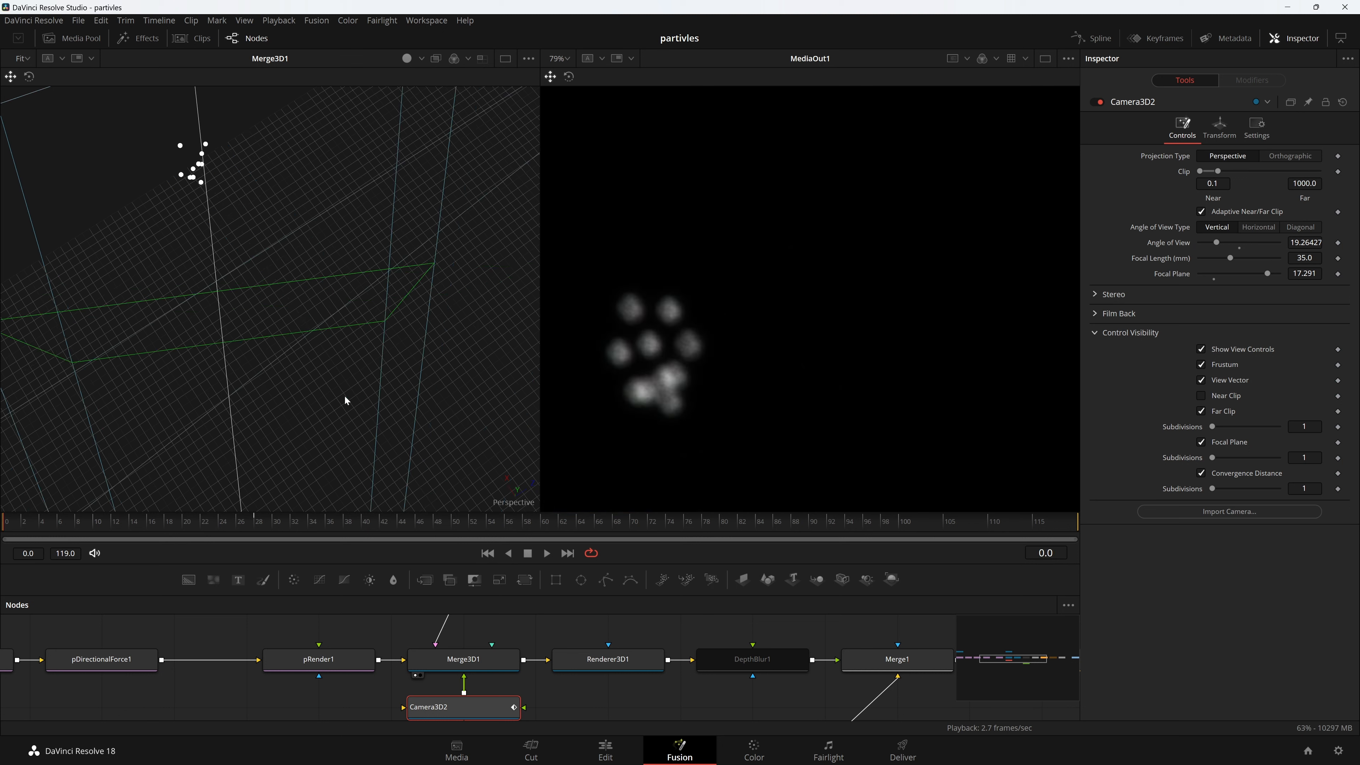
pyautogui.moveTo(388, 378); pyautogui.dragTo(398, 376)
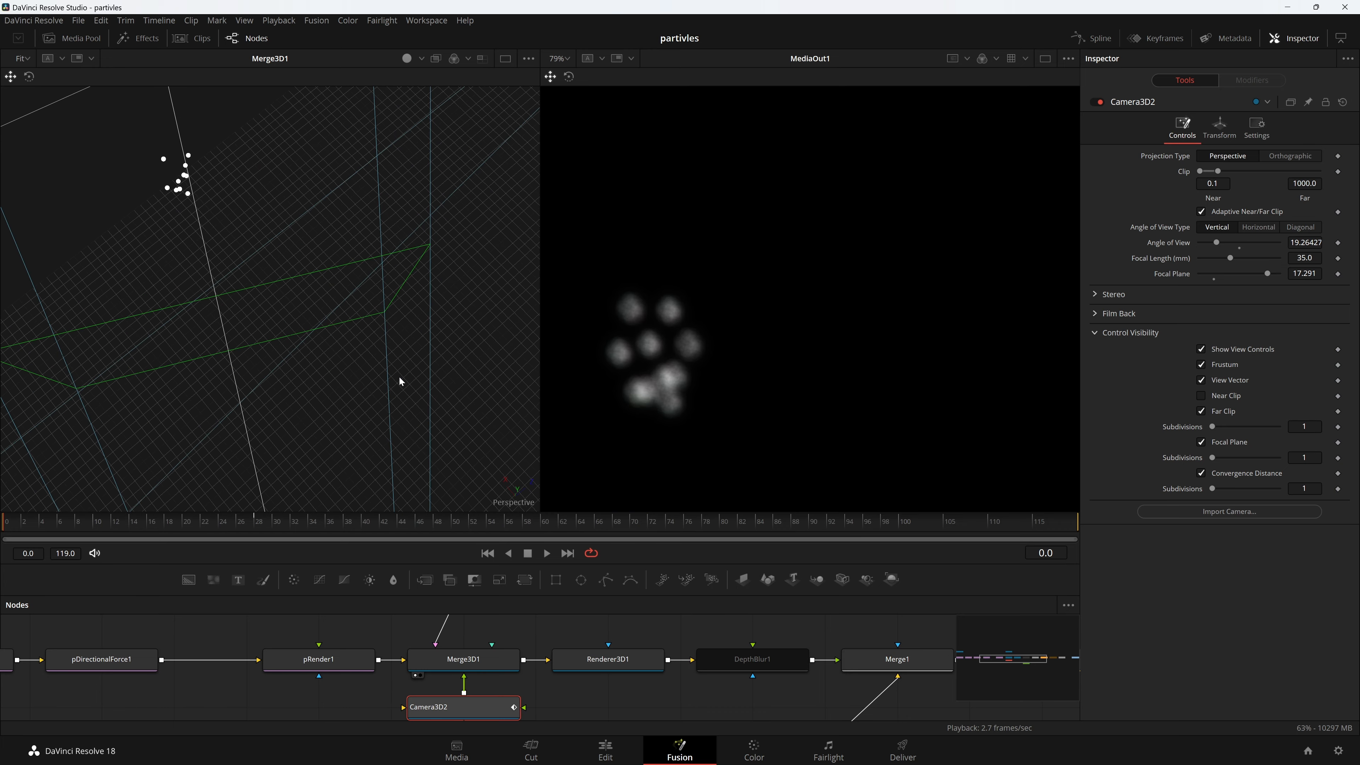
pyautogui.press('space')
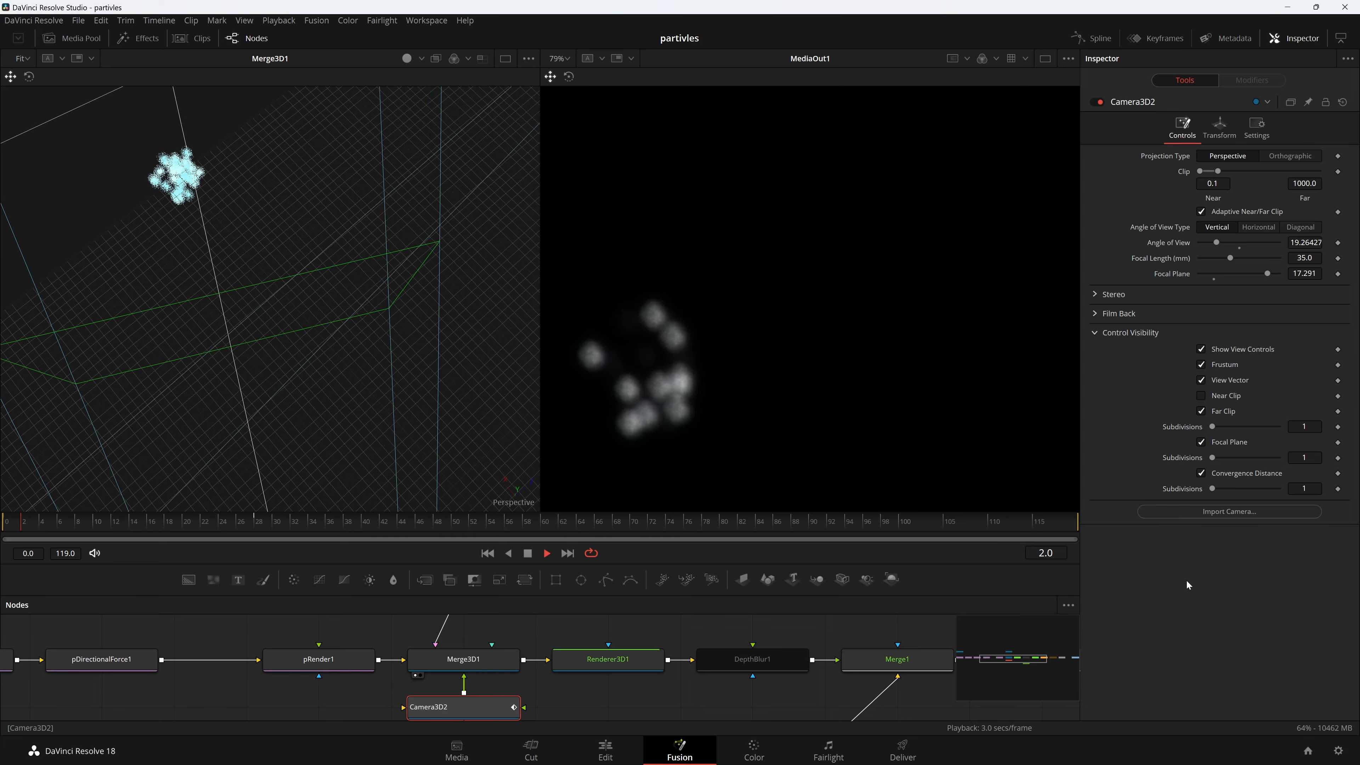
pyautogui.click(98, 523)
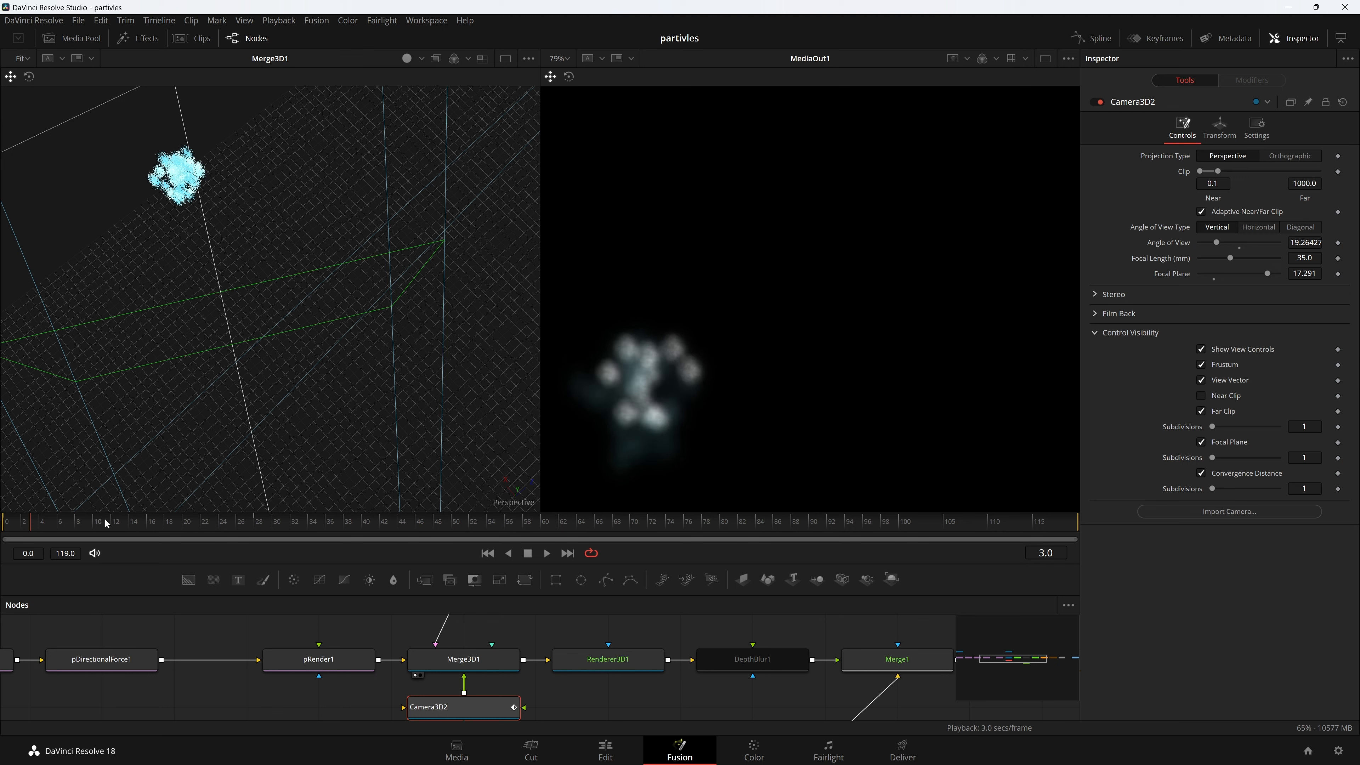
pyautogui.click(181, 526)
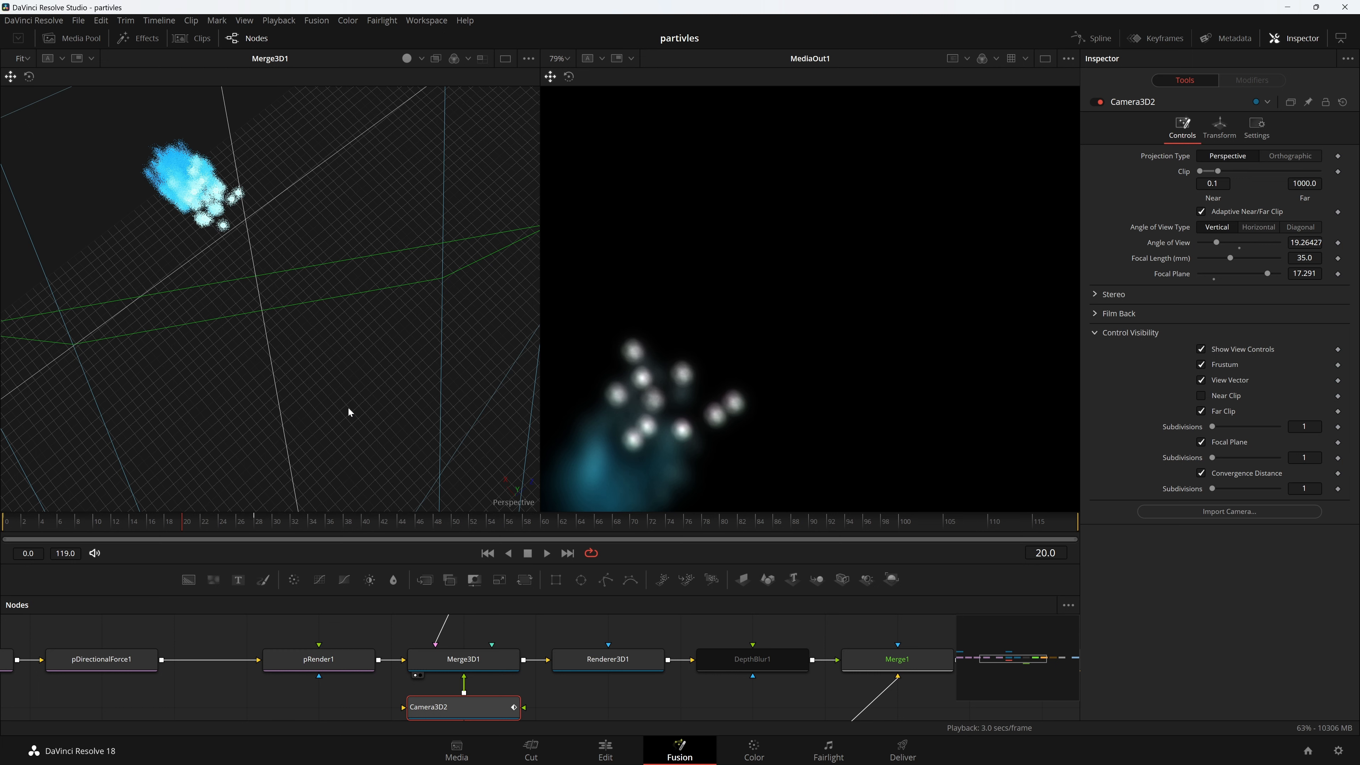
pyautogui.click(363, 523)
pyautogui.scroll(-5, 903, 382)
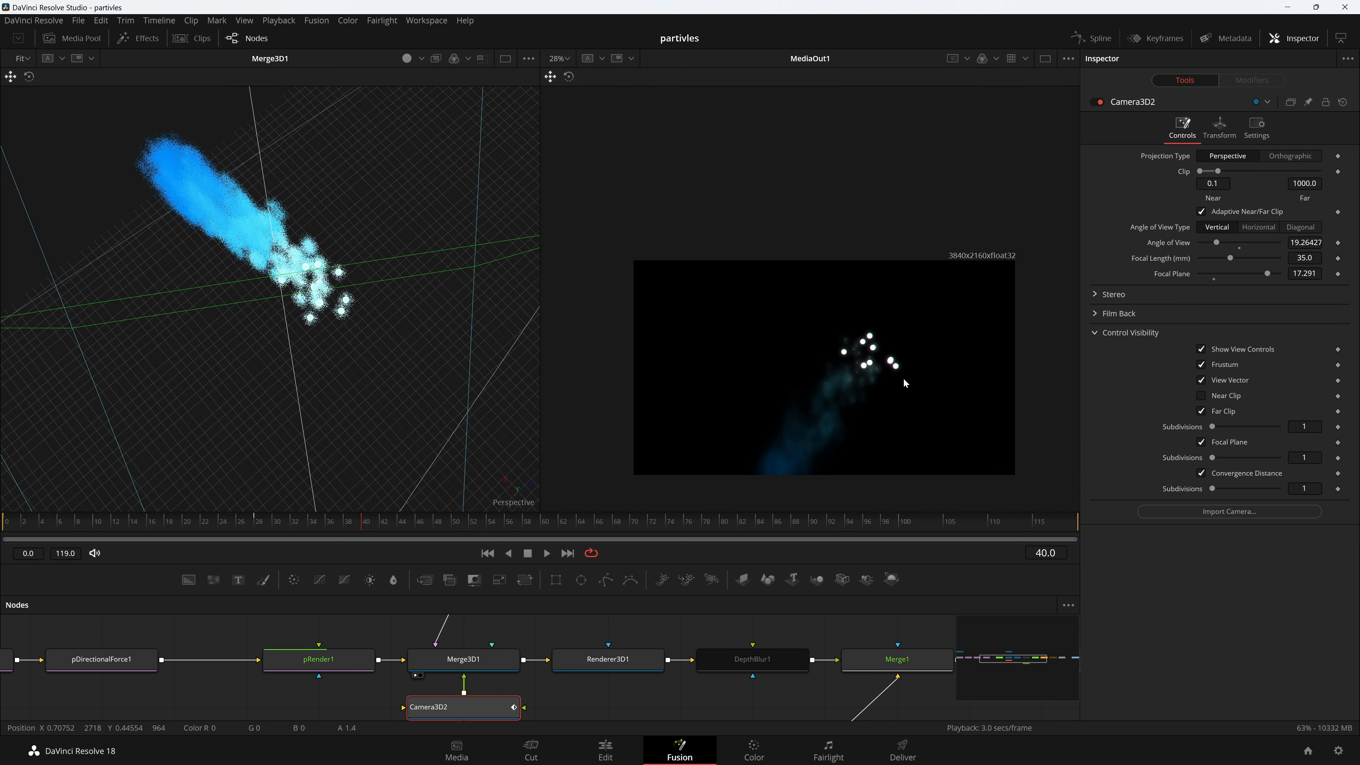
pyautogui.hotkey('ctrl', 'f')
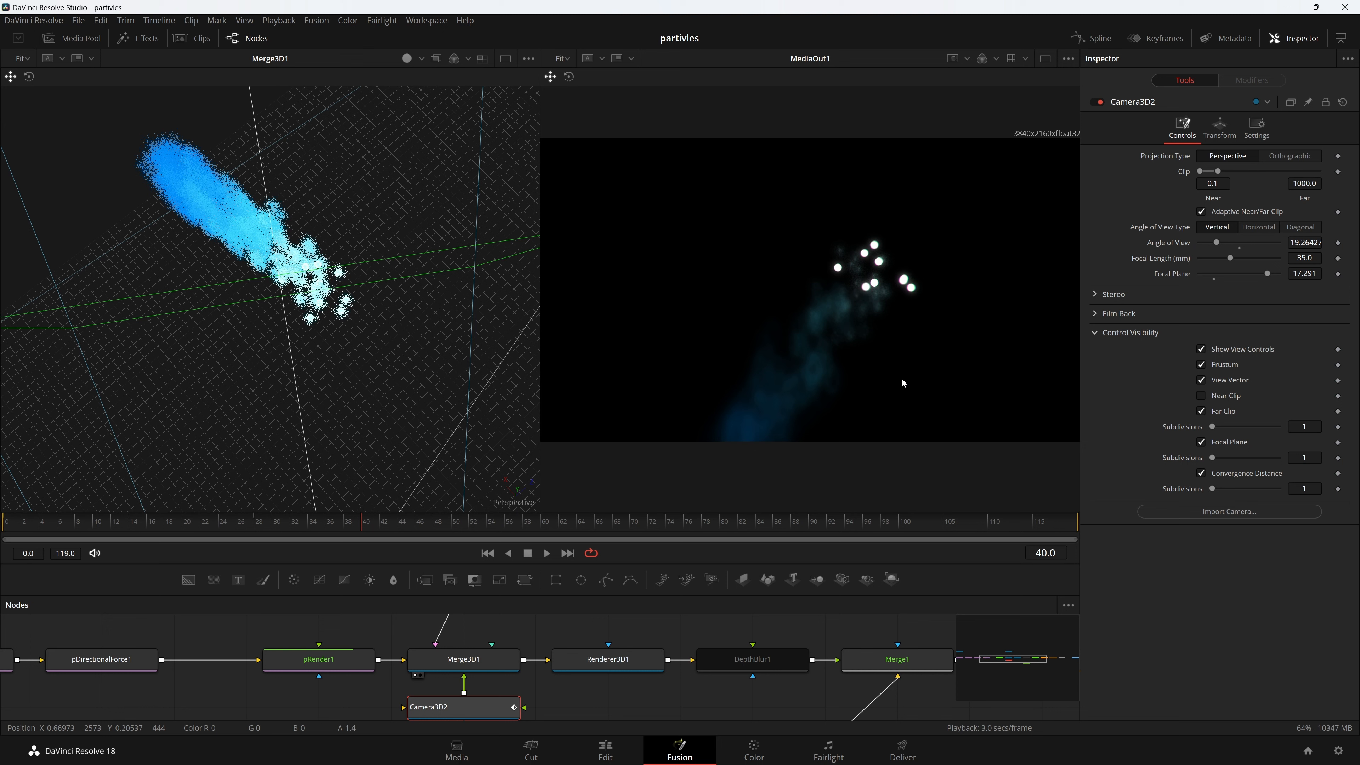
pyautogui.scroll(-2, 894, 380)
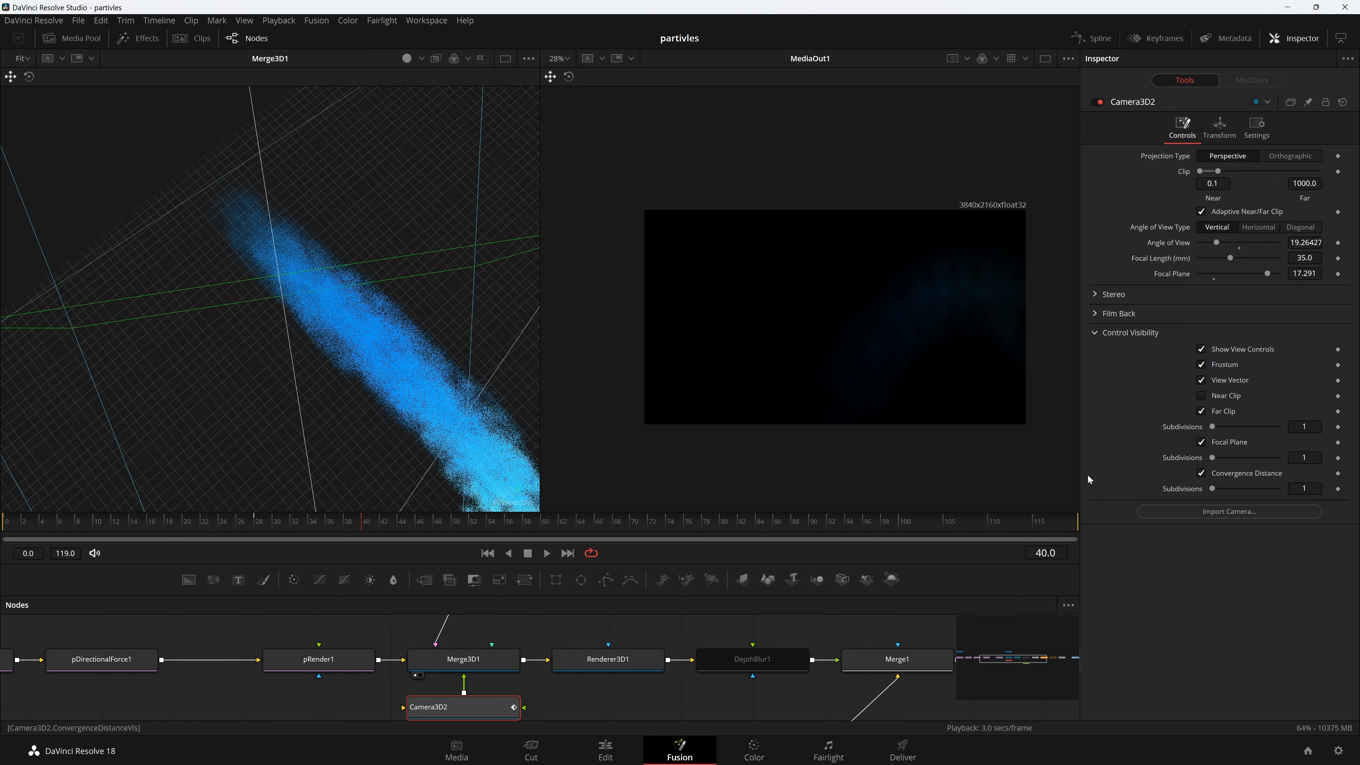
# Shorten the composition's render range to end at frame 34
pyautogui.moveTo(1077, 522); pyautogui.dragTo(417, 579)
pyautogui.moveTo(448, 524); pyautogui.dragTo(405, 529)
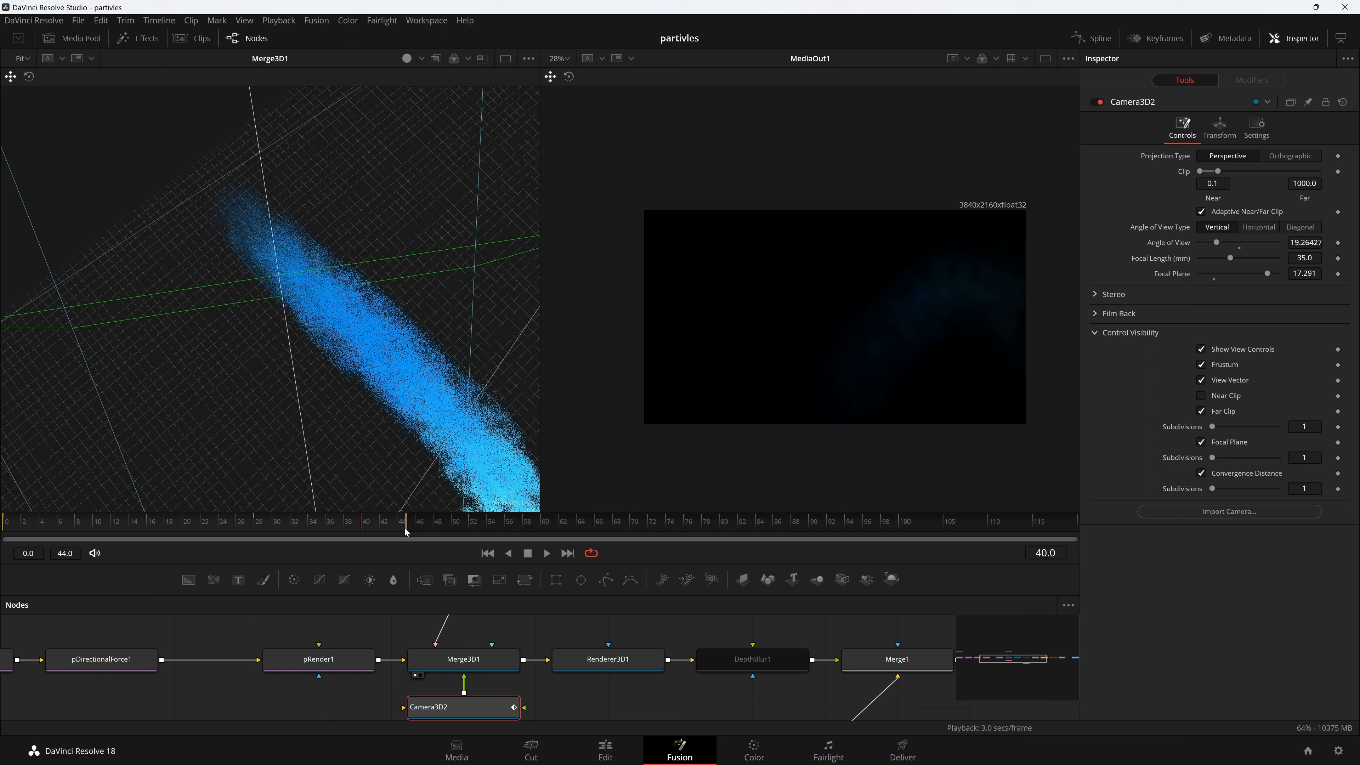
pyautogui.click(315, 528)
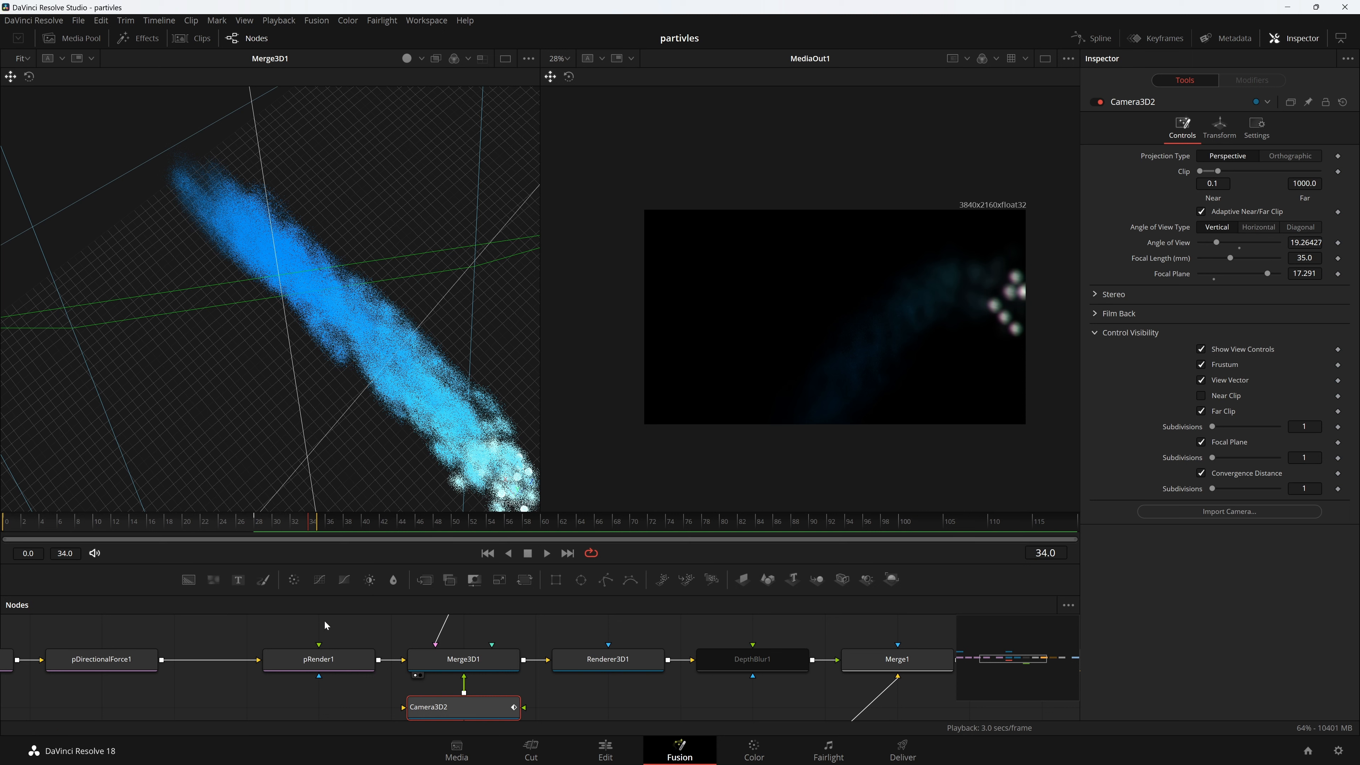
pyautogui.moveTo(325, 626); pyautogui.dragTo(341, 642)
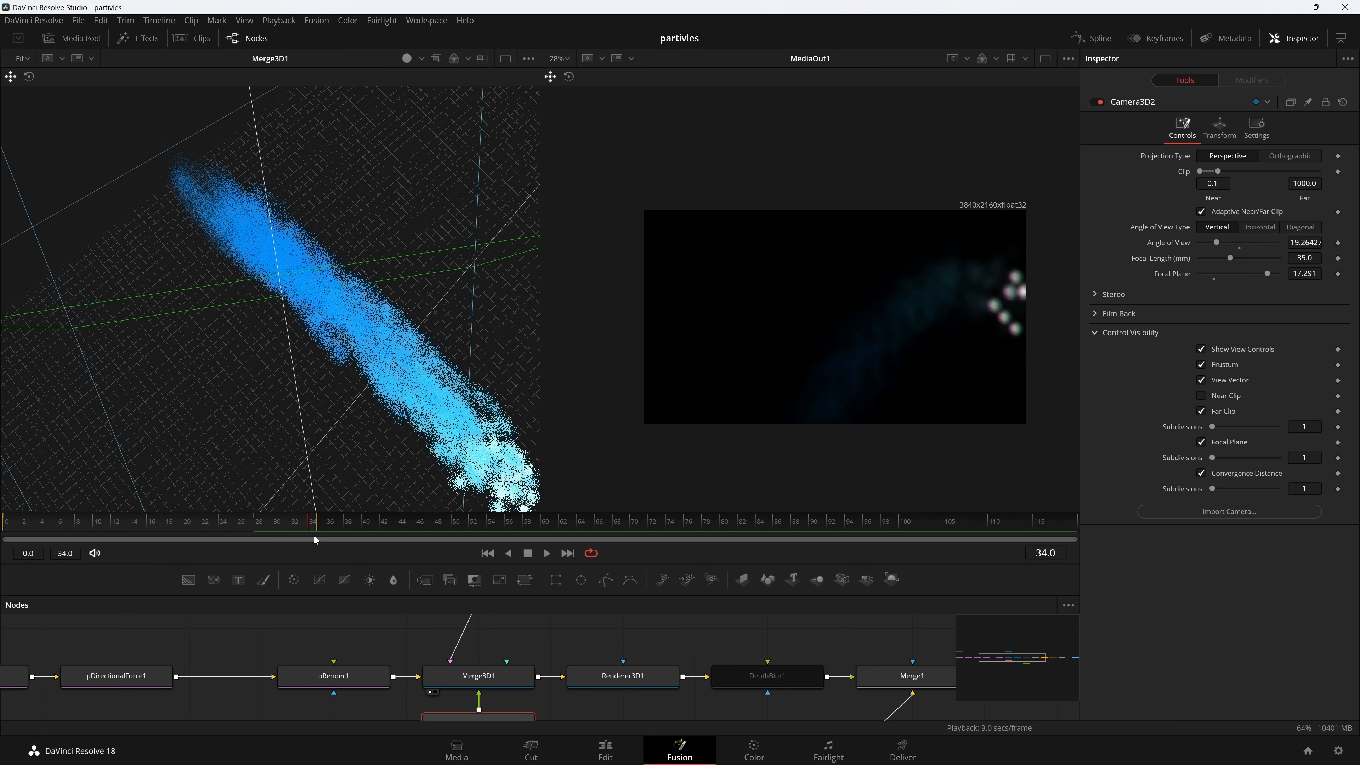
# On the Edit page, split the Fusion Composition clip at 01:00:01:10 and set the timeline's out point there
pyautogui.hotkey('shift', '4')
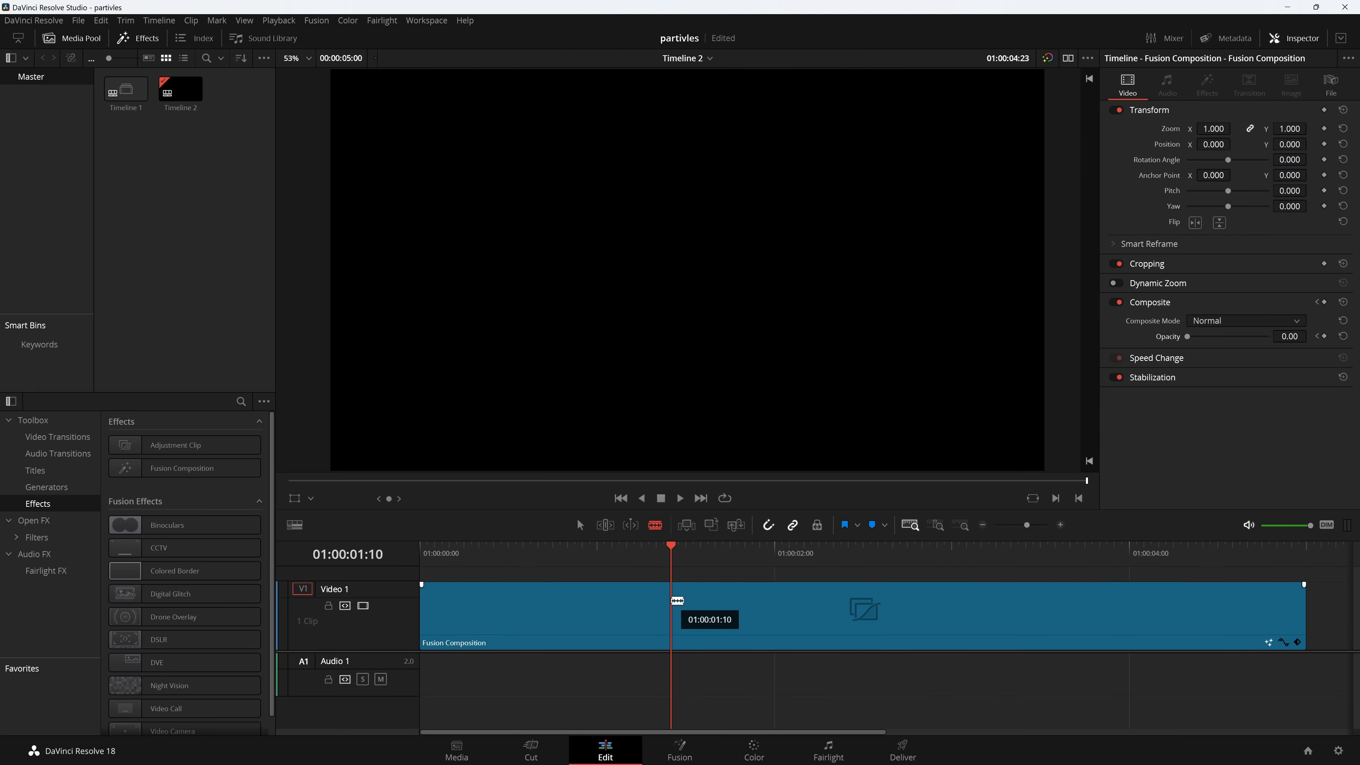
pyautogui.click(677, 600)
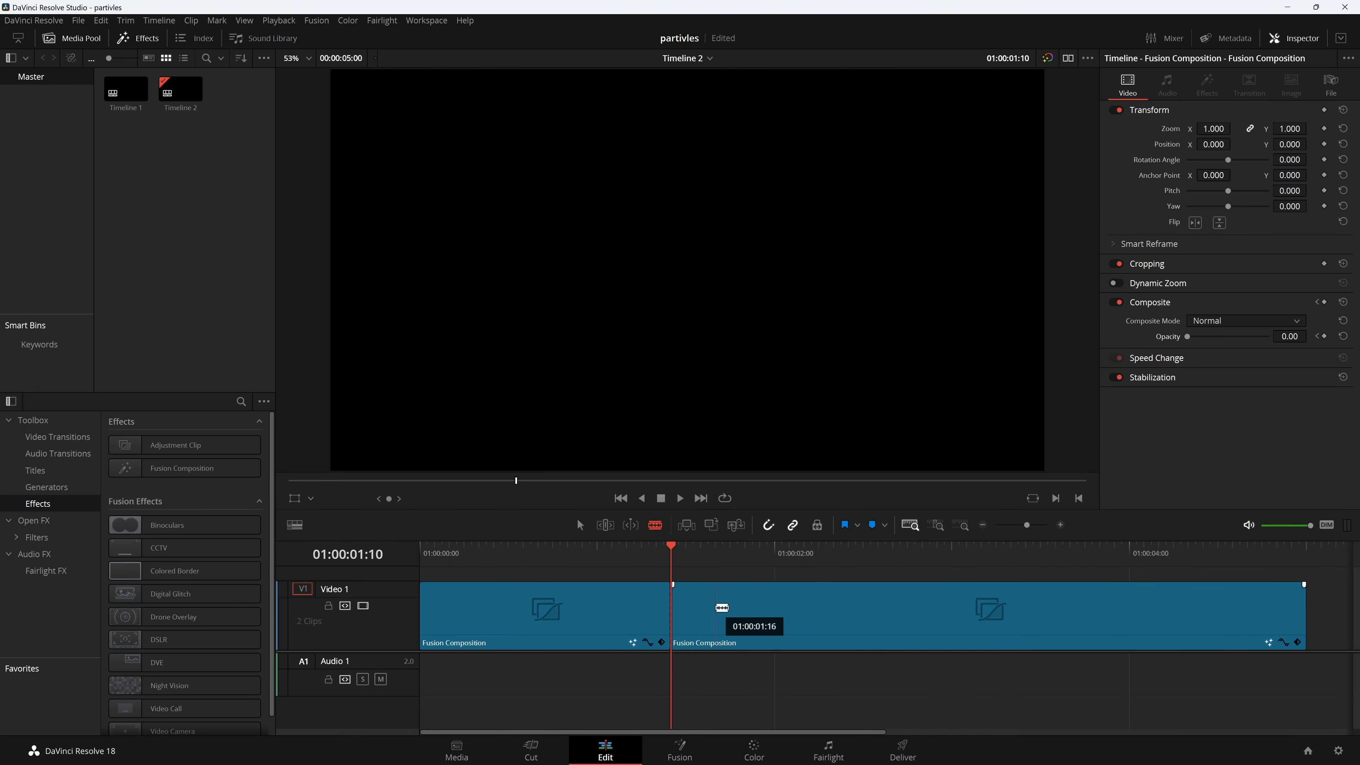
pyautogui.press('a')
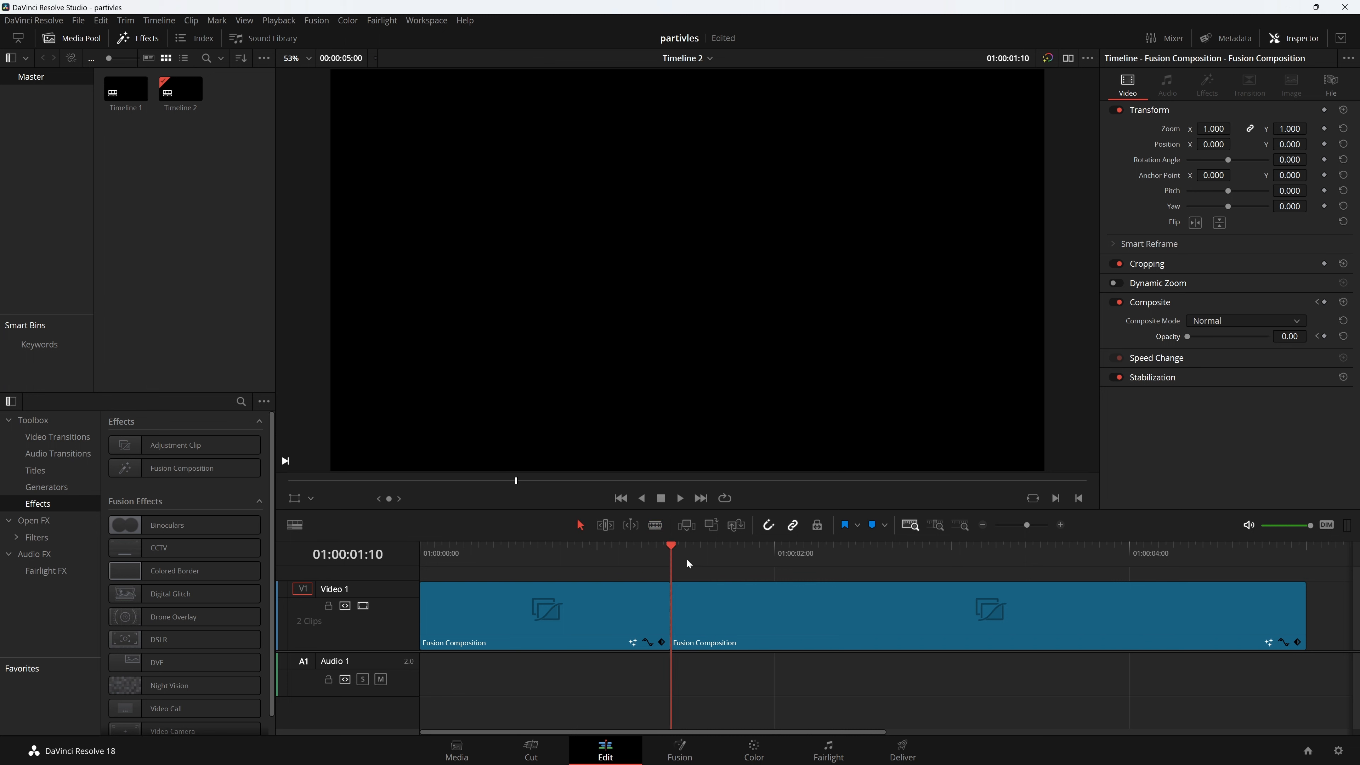
pyautogui.press('o')
# Check the render range choice on the Deliver page and keep it at In/Out Range
pyautogui.hotkey('shift', '8')
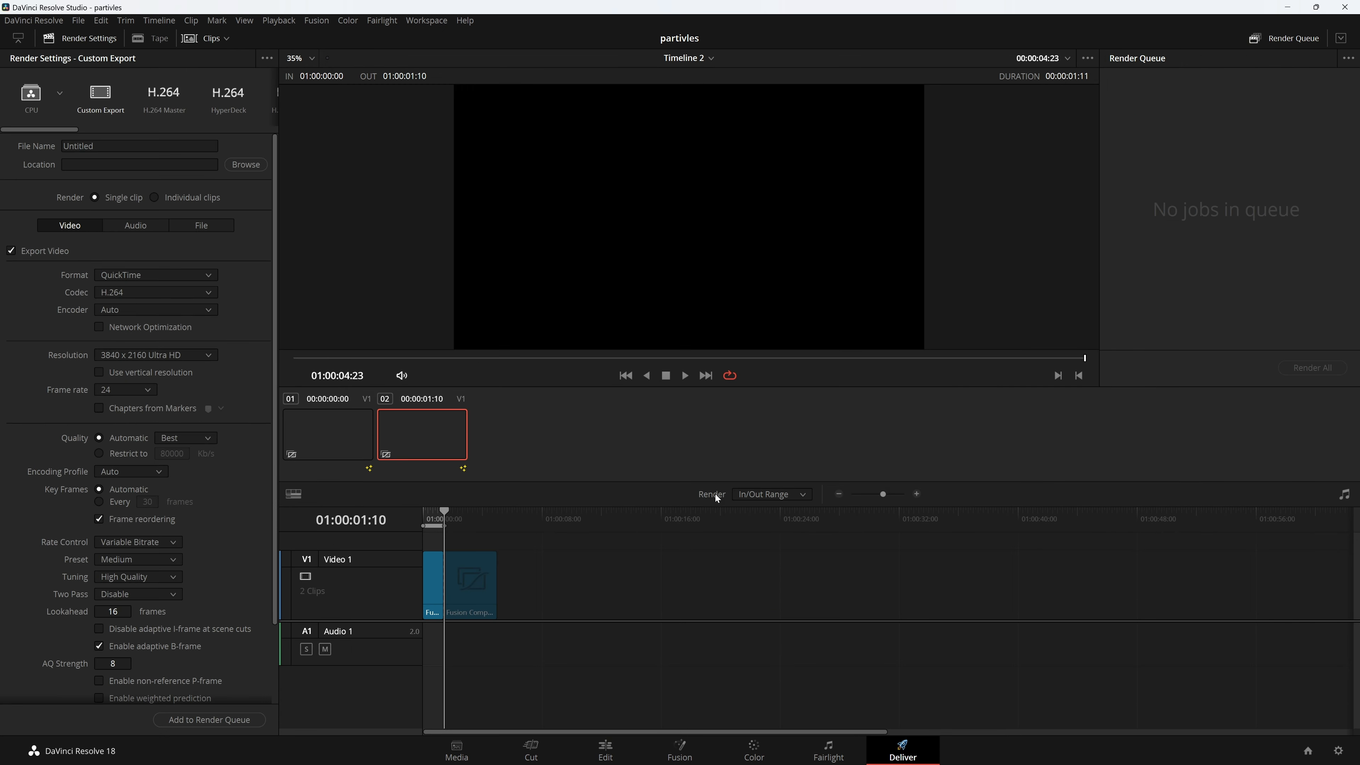
pyautogui.click(762, 496)
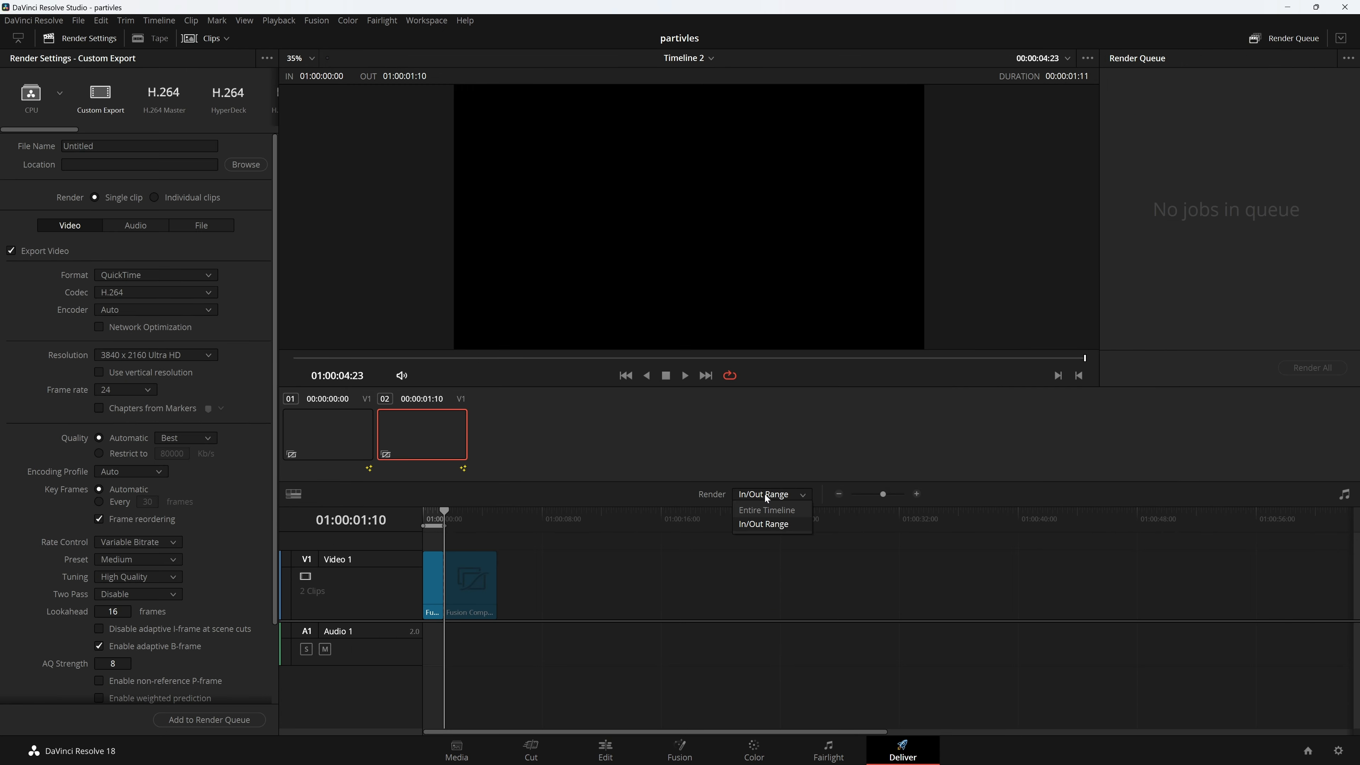
pyautogui.click(729, 532)
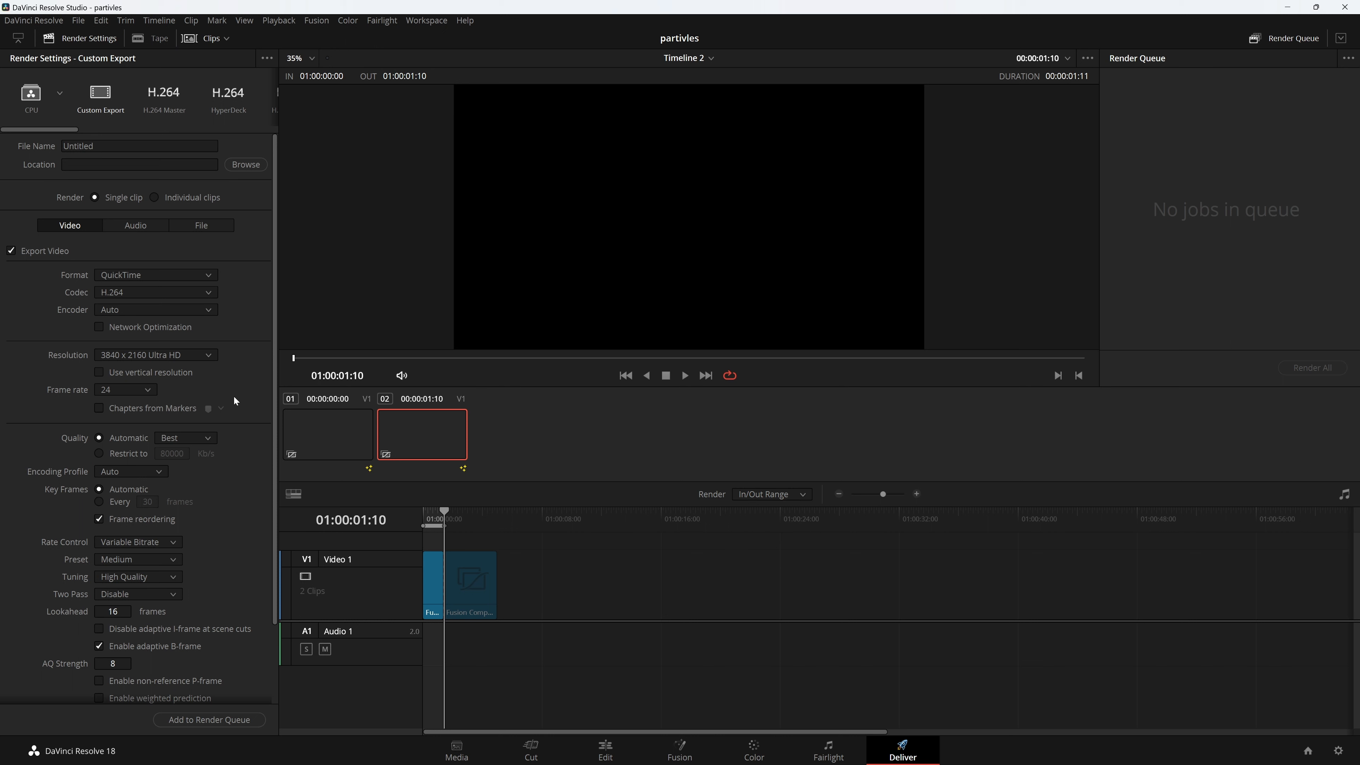
# Return to Fusion for the second clip, select Renderer3D1, and show Merge3D1's particles and both cameras in the 3D view
pyautogui.click(681, 747)
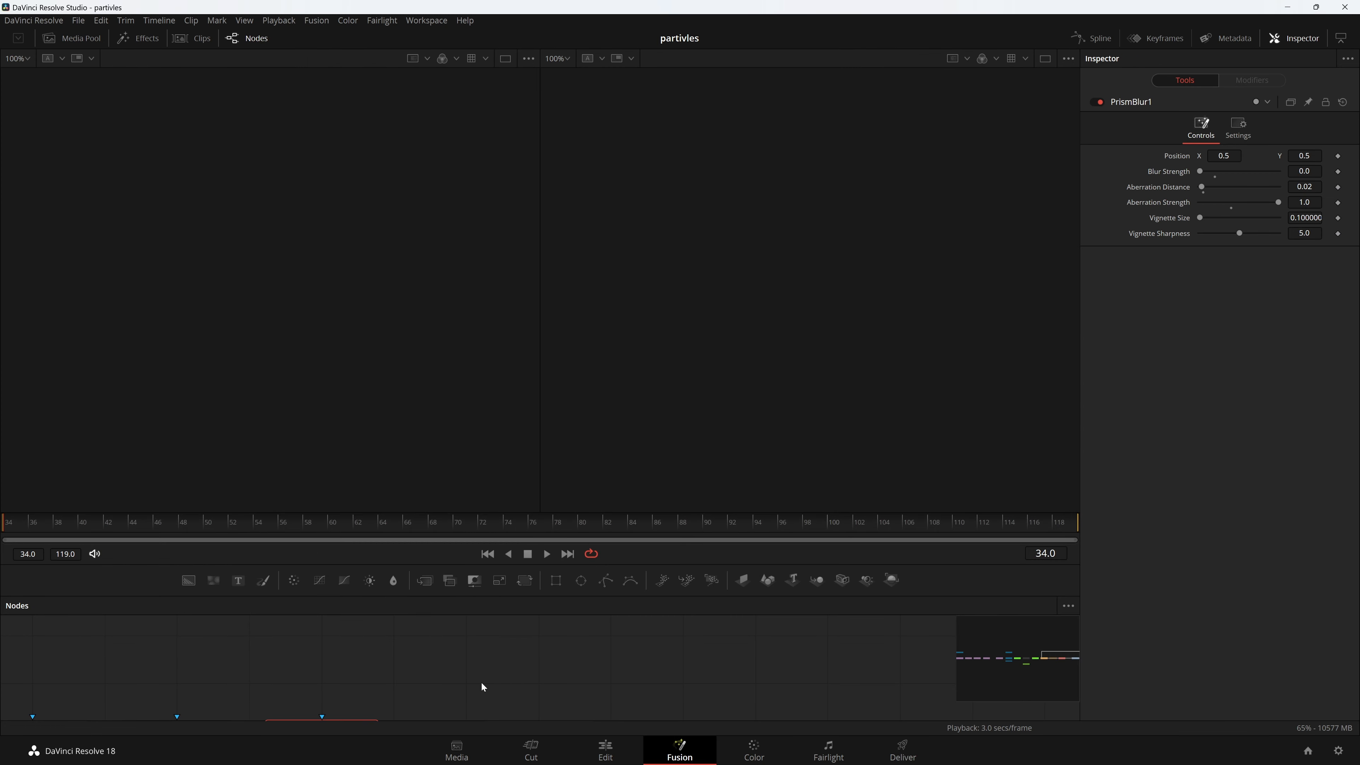
pyautogui.moveTo(509, 667); pyautogui.dragTo(598, 641)
pyautogui.scroll(-3, 599, 640)
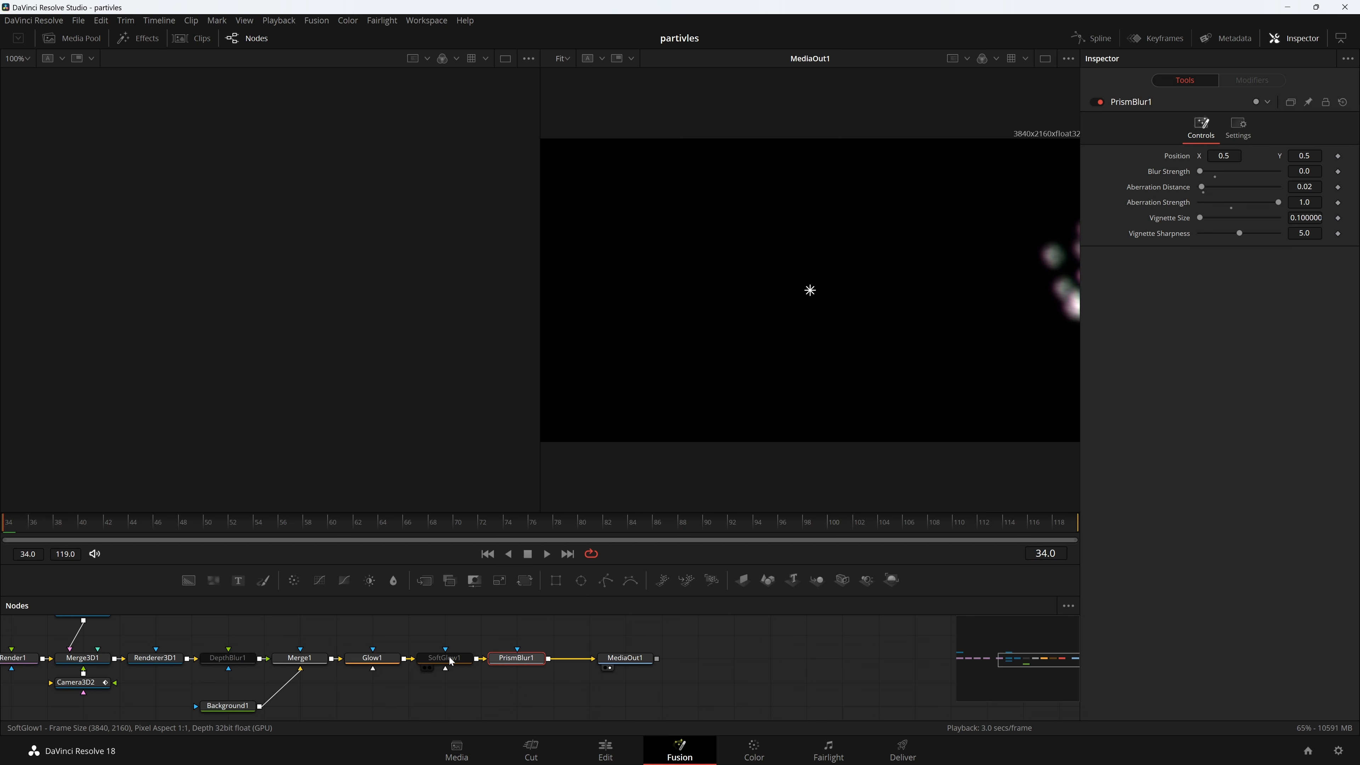
pyautogui.moveTo(525, 638); pyautogui.dragTo(672, 670)
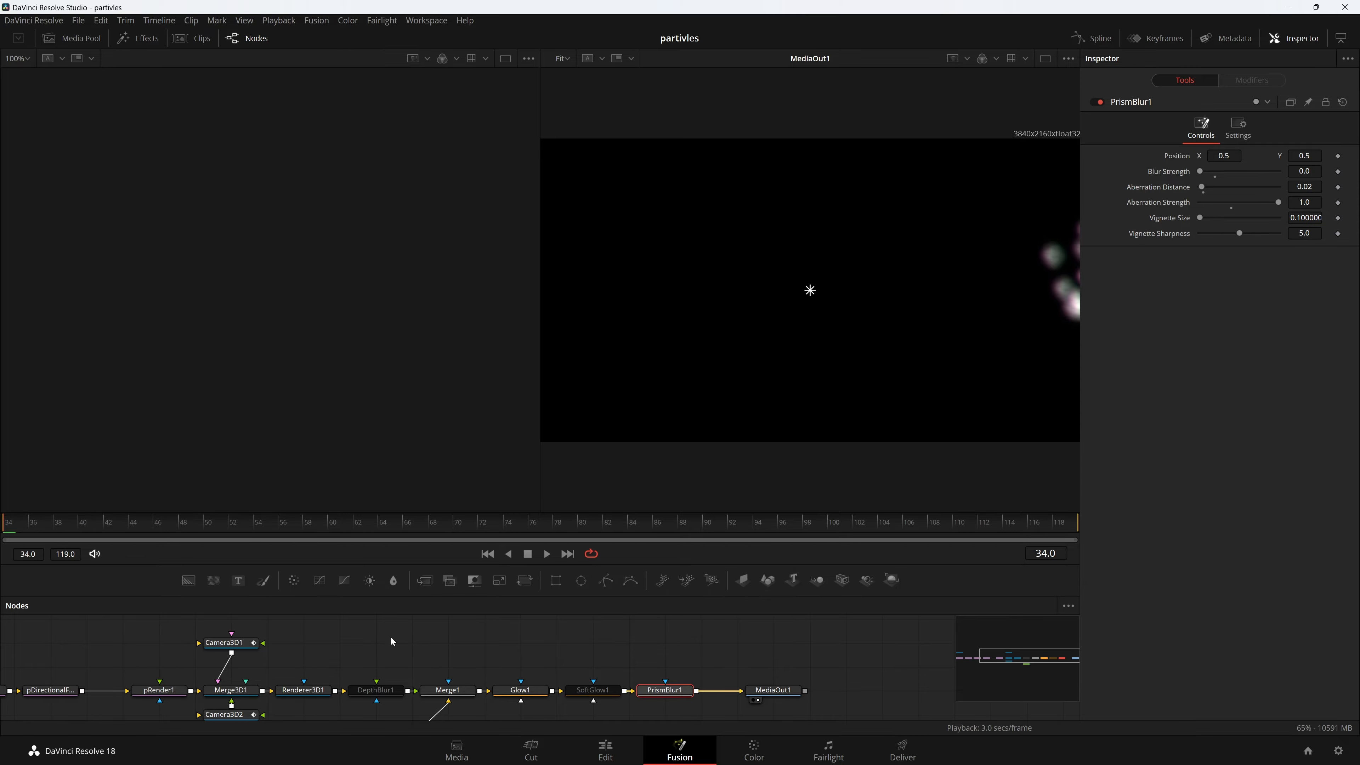
pyautogui.click(297, 692)
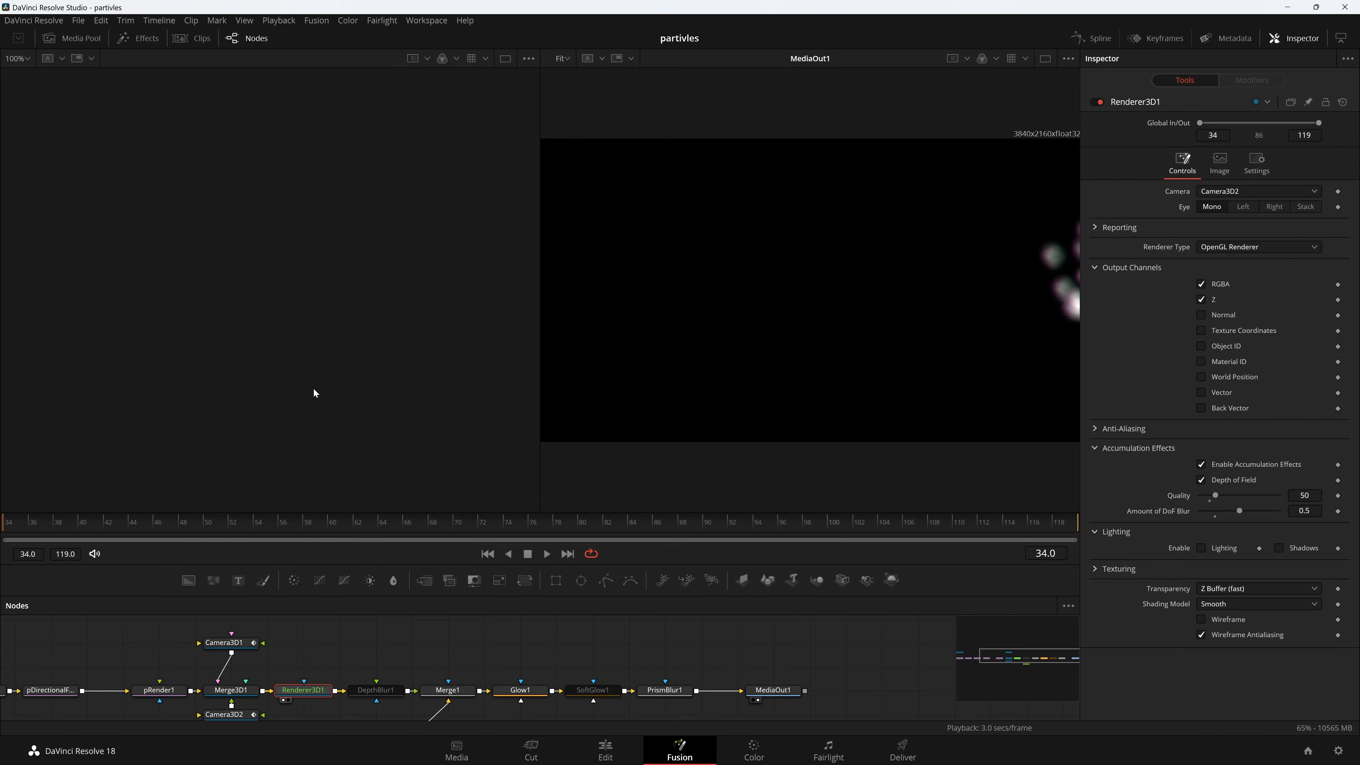
pyautogui.scroll(-8, 384, 384)
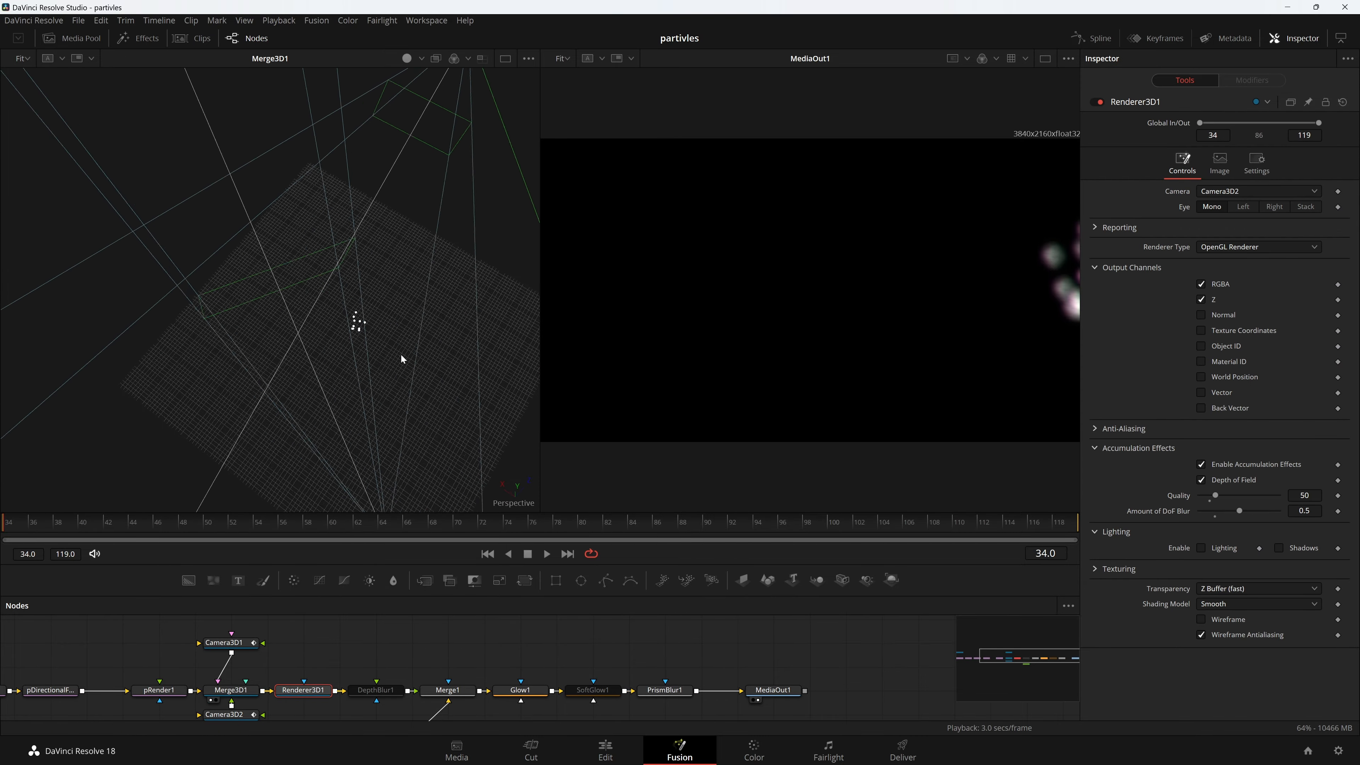
pyautogui.moveTo(400, 354); pyautogui.dragTo(395, 311)
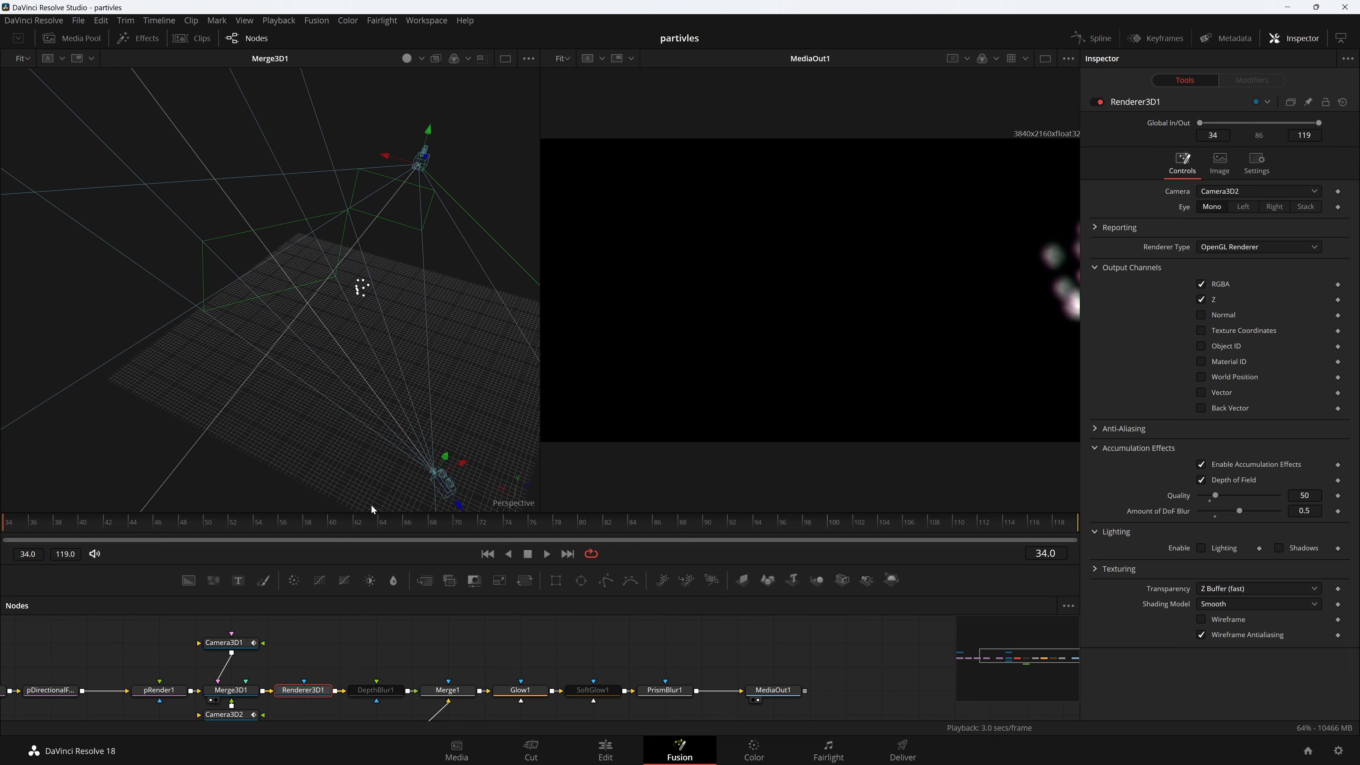
# Show Camera3D2's transform settings in the second clip, and switch Fusion to the first clip
pyautogui.click(235, 714)
pyautogui.click(1220, 128)
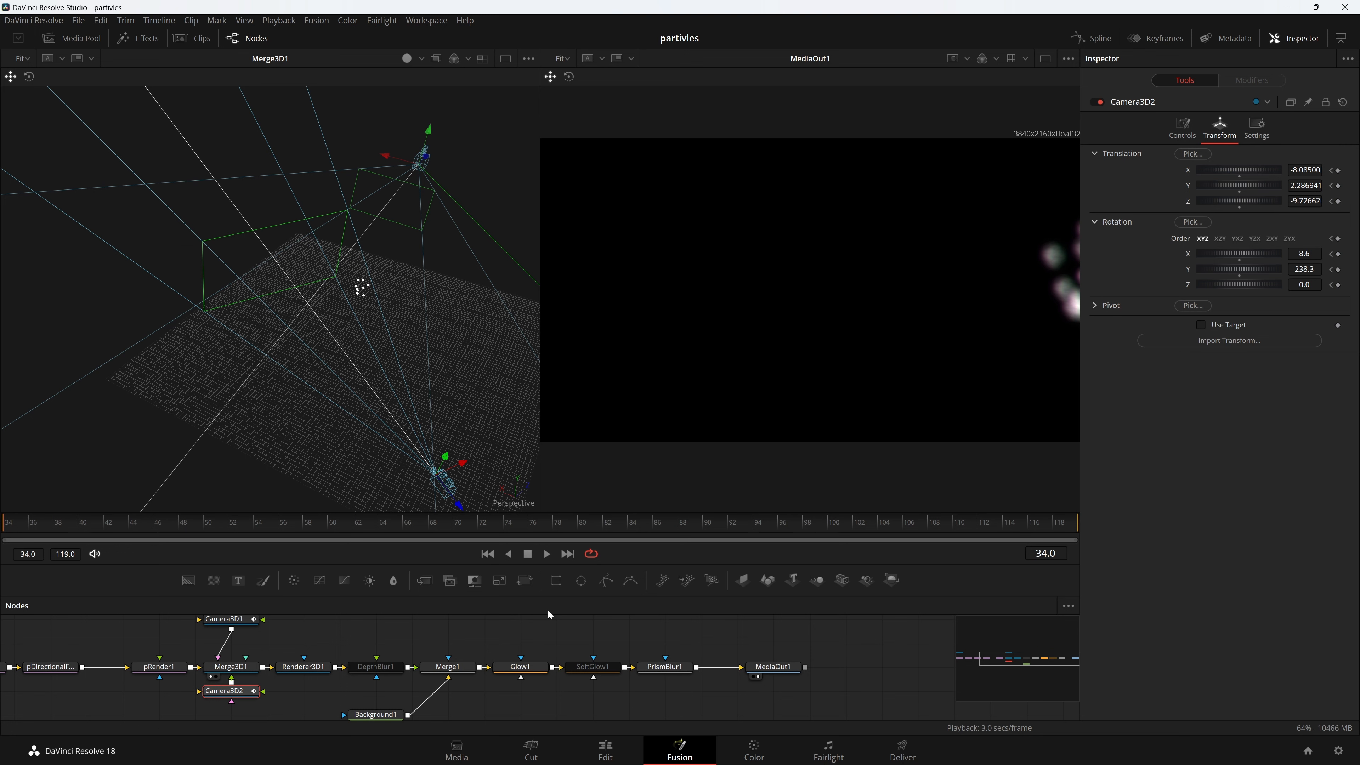
pyautogui.click(176, 39)
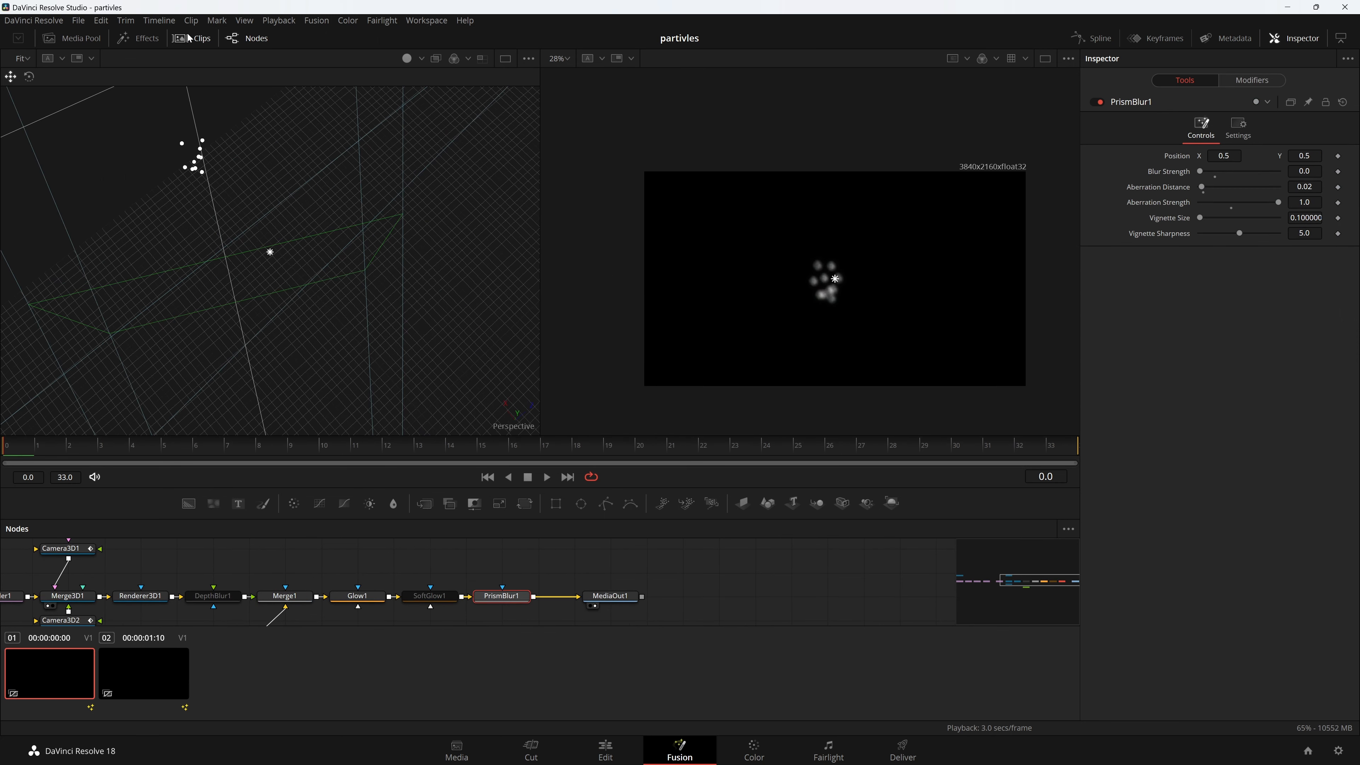
pyautogui.click(188, 39)
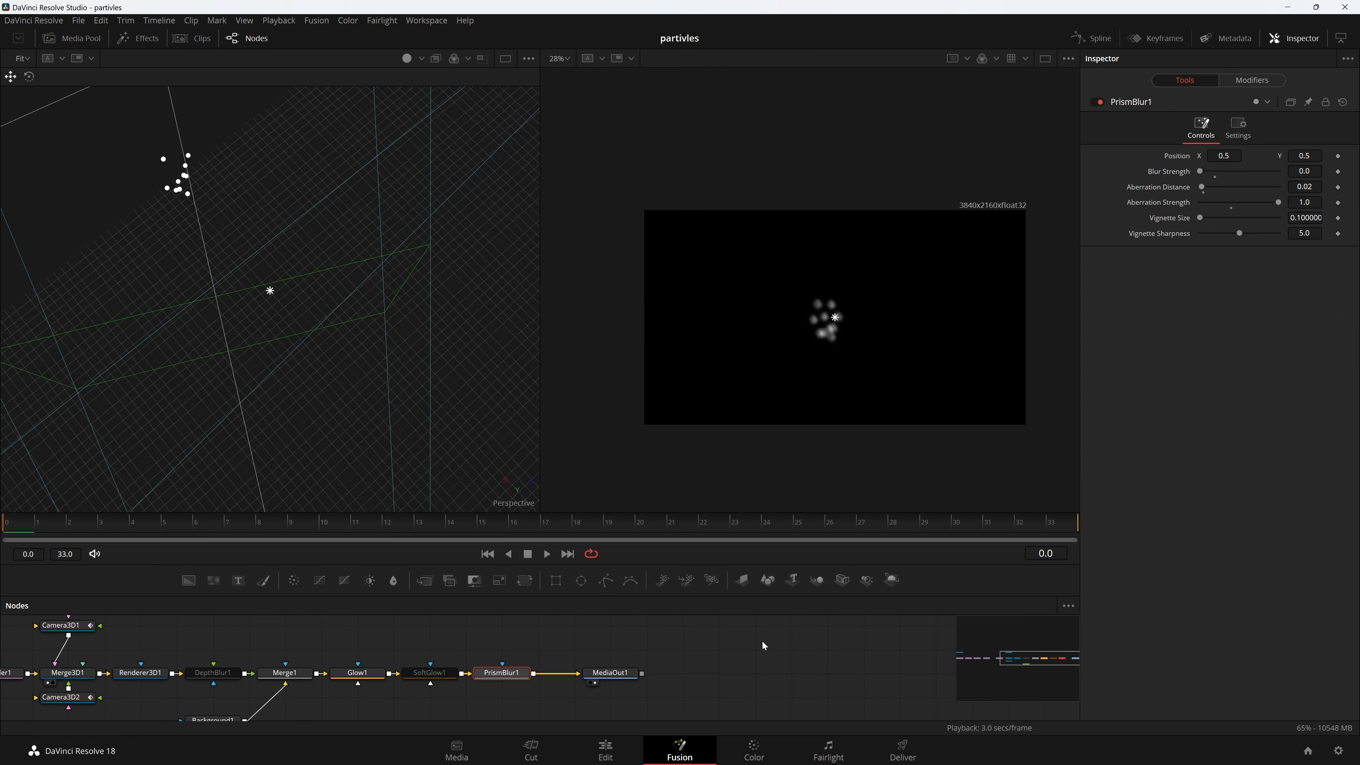
# Select Renderer3D1, keep the OpenGL Renderer, and try a depth of field quality of 100 on the magnified particles
pyautogui.moveTo(172, 713); pyautogui.dragTo(277, 679)
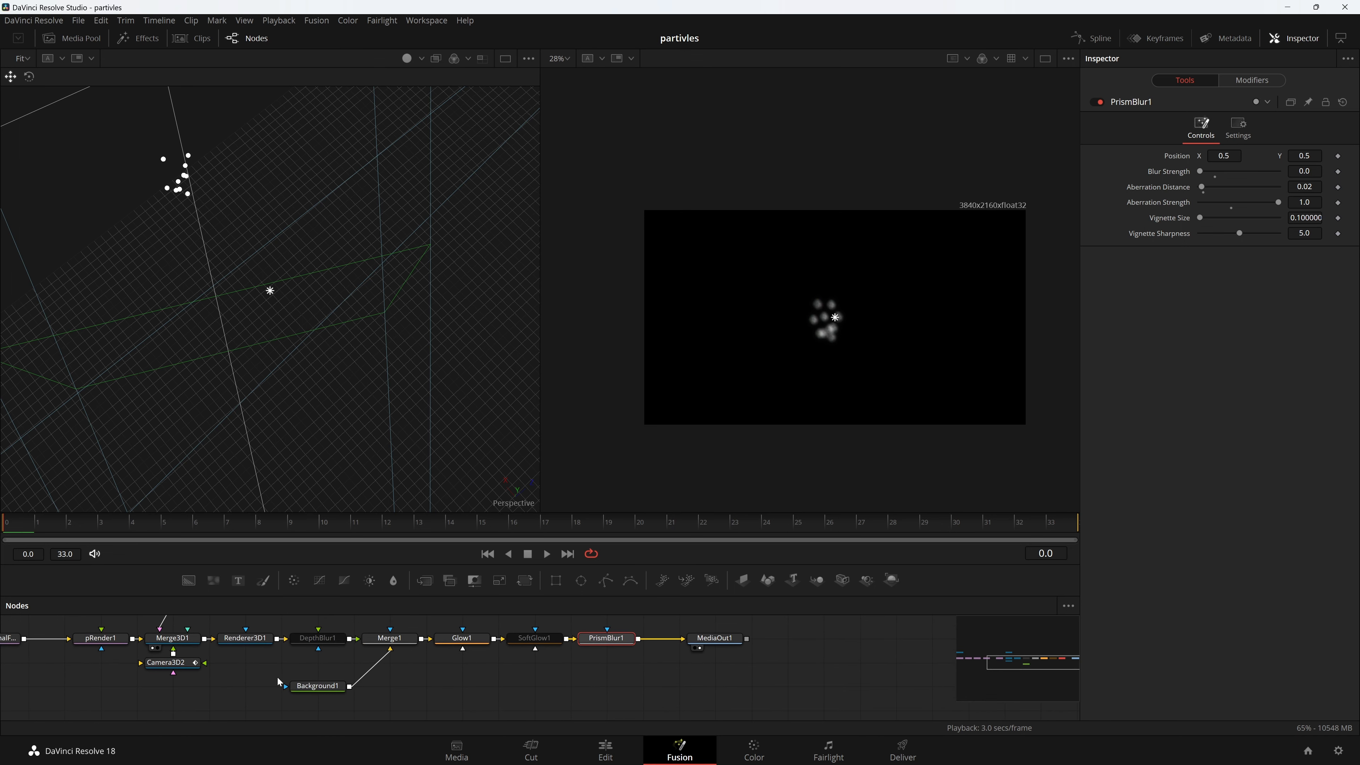
pyautogui.click(268, 643)
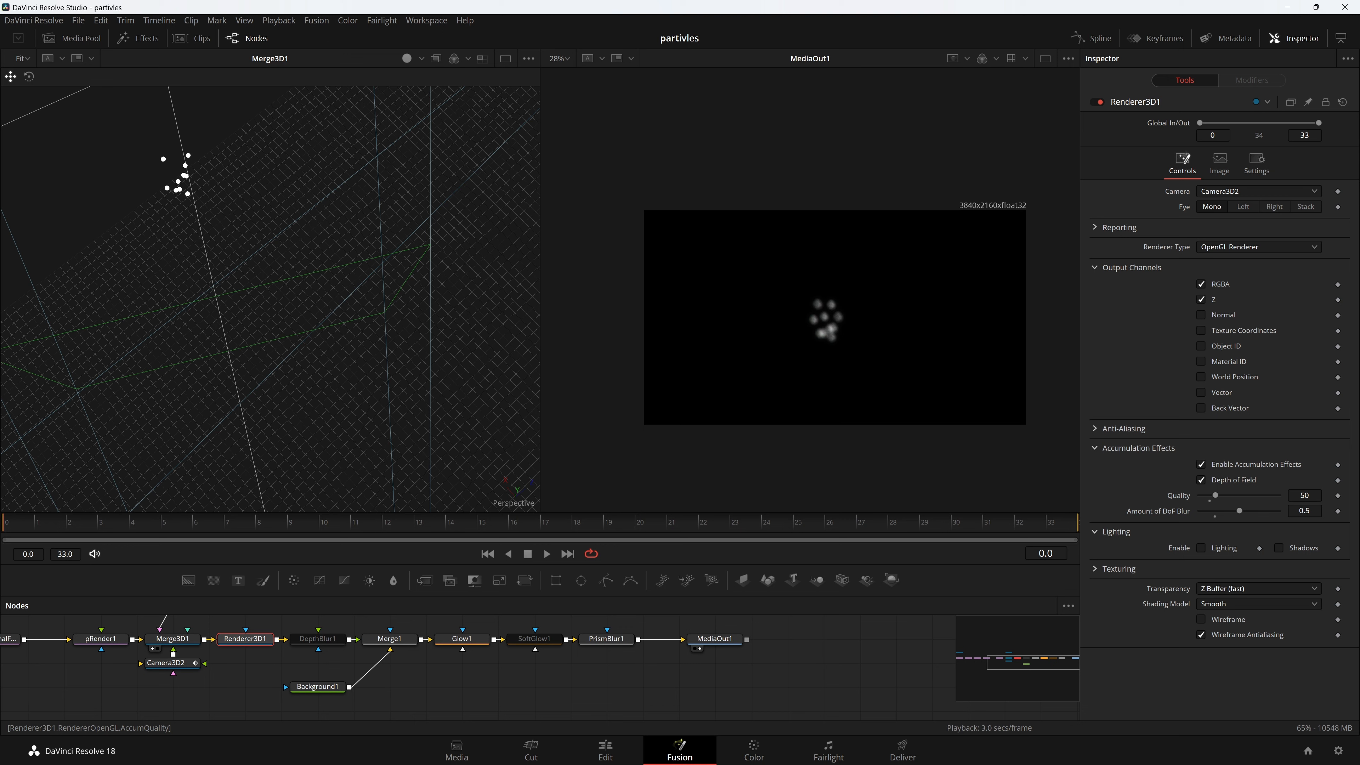
pyautogui.click(1305, 495)
pyautogui.click(1137, 477)
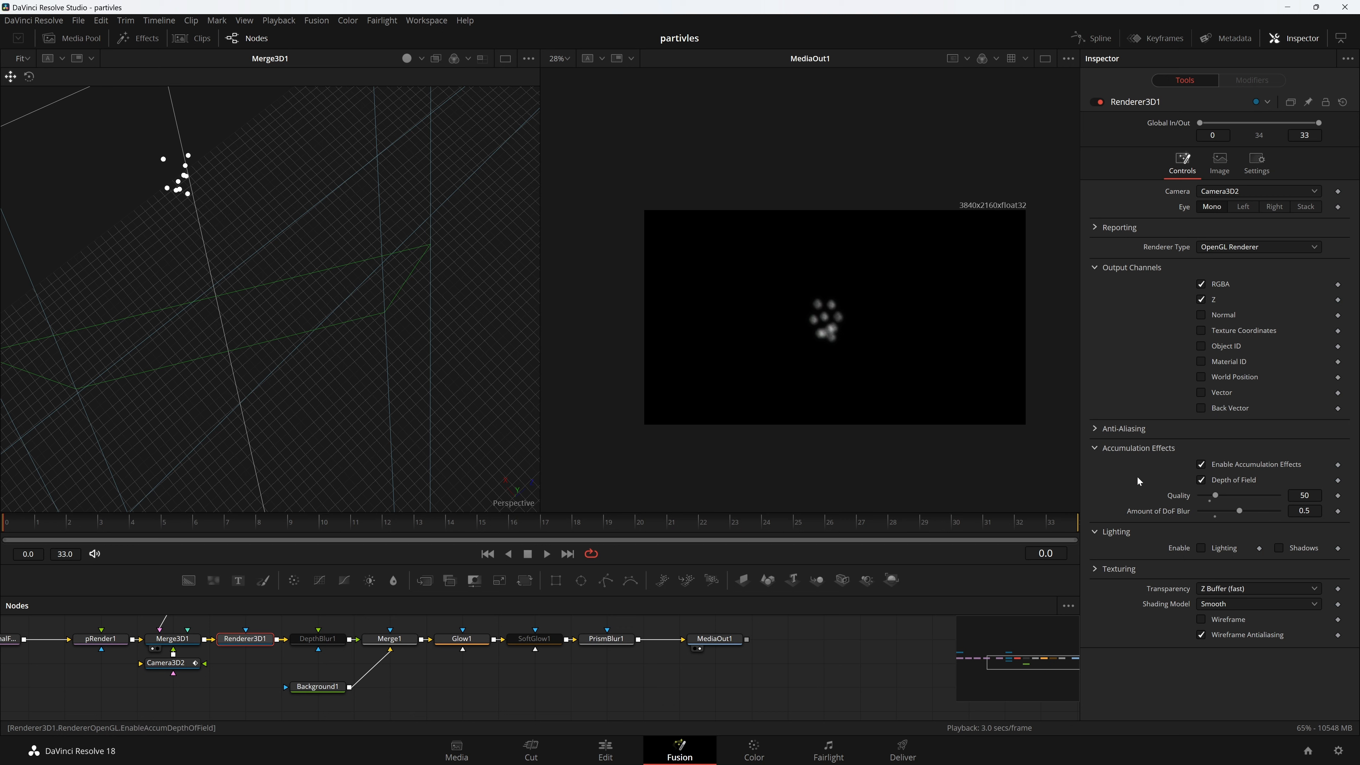
pyautogui.click(1253, 247)
pyautogui.click(1260, 248)
pyautogui.click(1305, 495)
pyautogui.write('100')
pyautogui.press('Tab')
pyautogui.scroll(4, 831, 351)
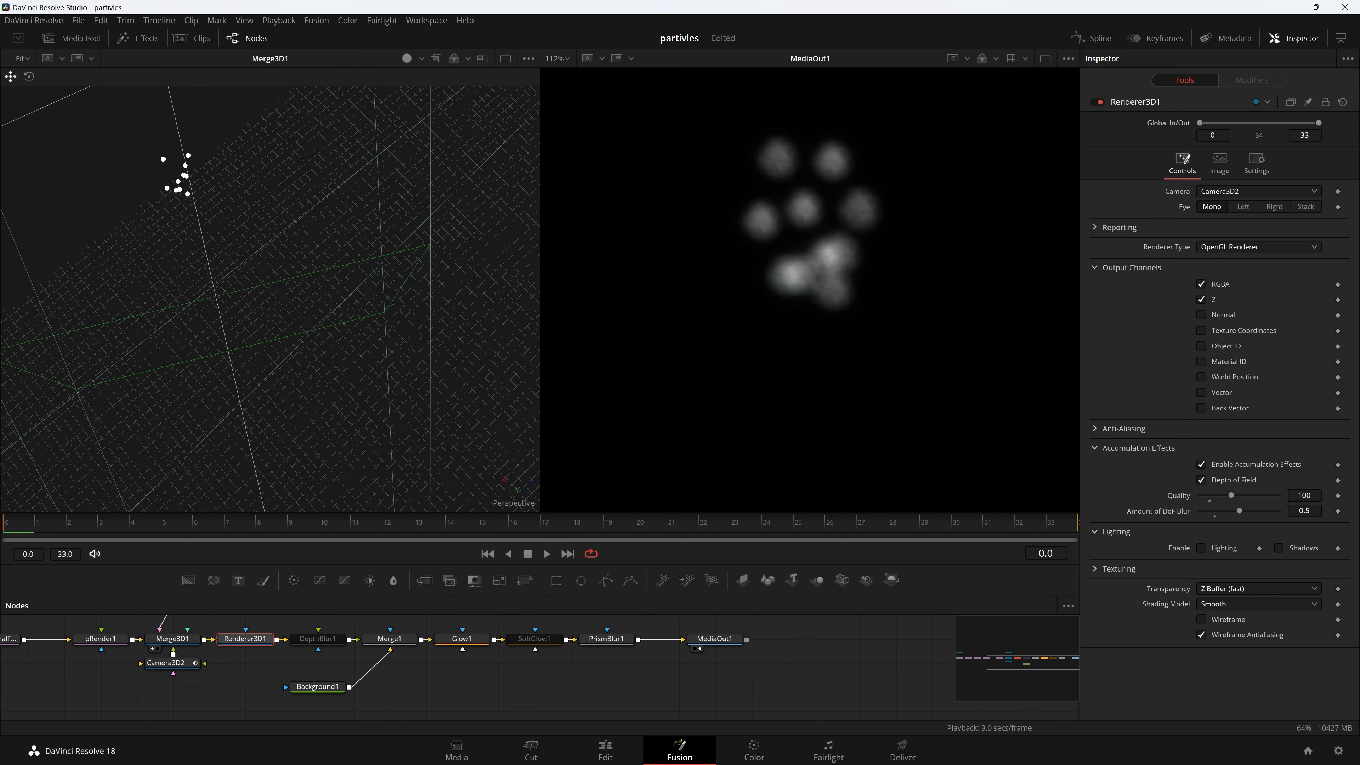
# Set Renderer3D1's accumulation effects quality back to 50
pyautogui.click(1304, 495)
pyautogui.write('50')
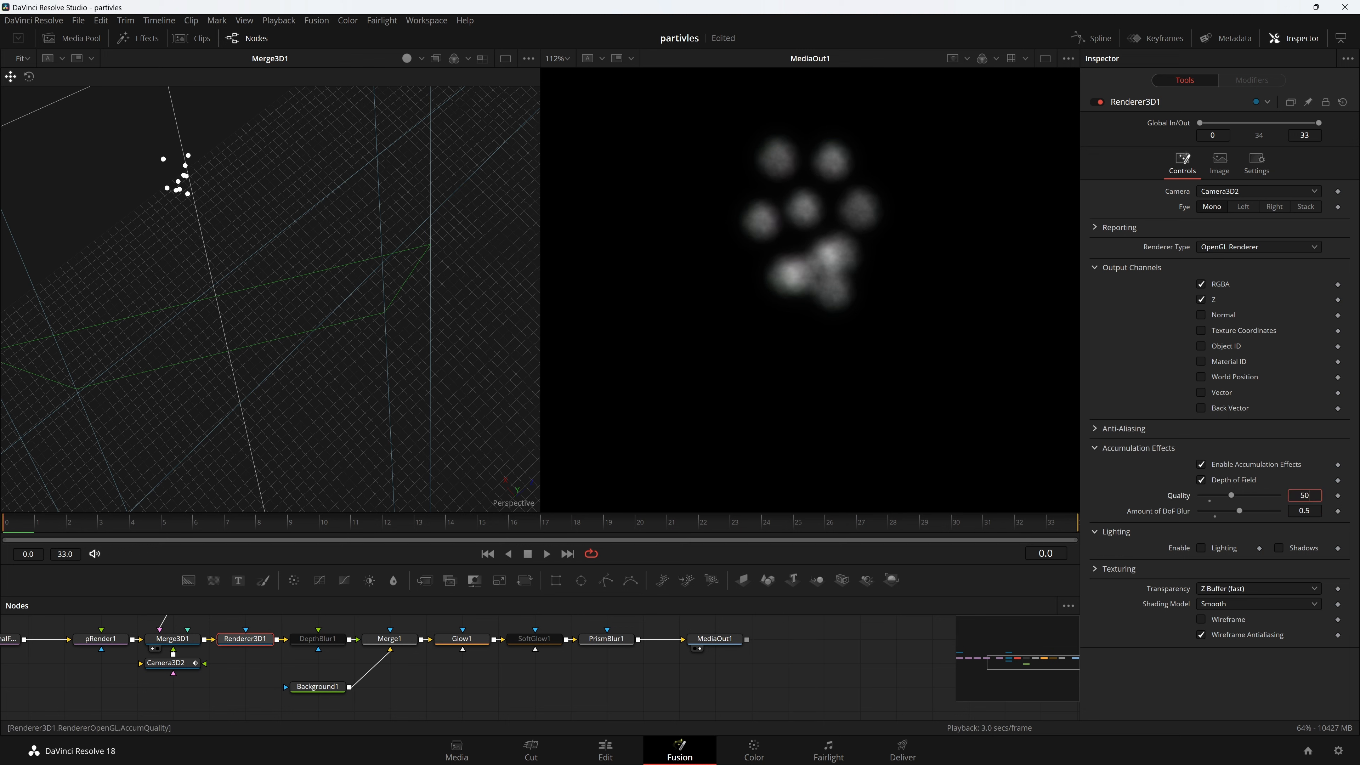
pyautogui.press('Tab')
pyautogui.click(1144, 690)
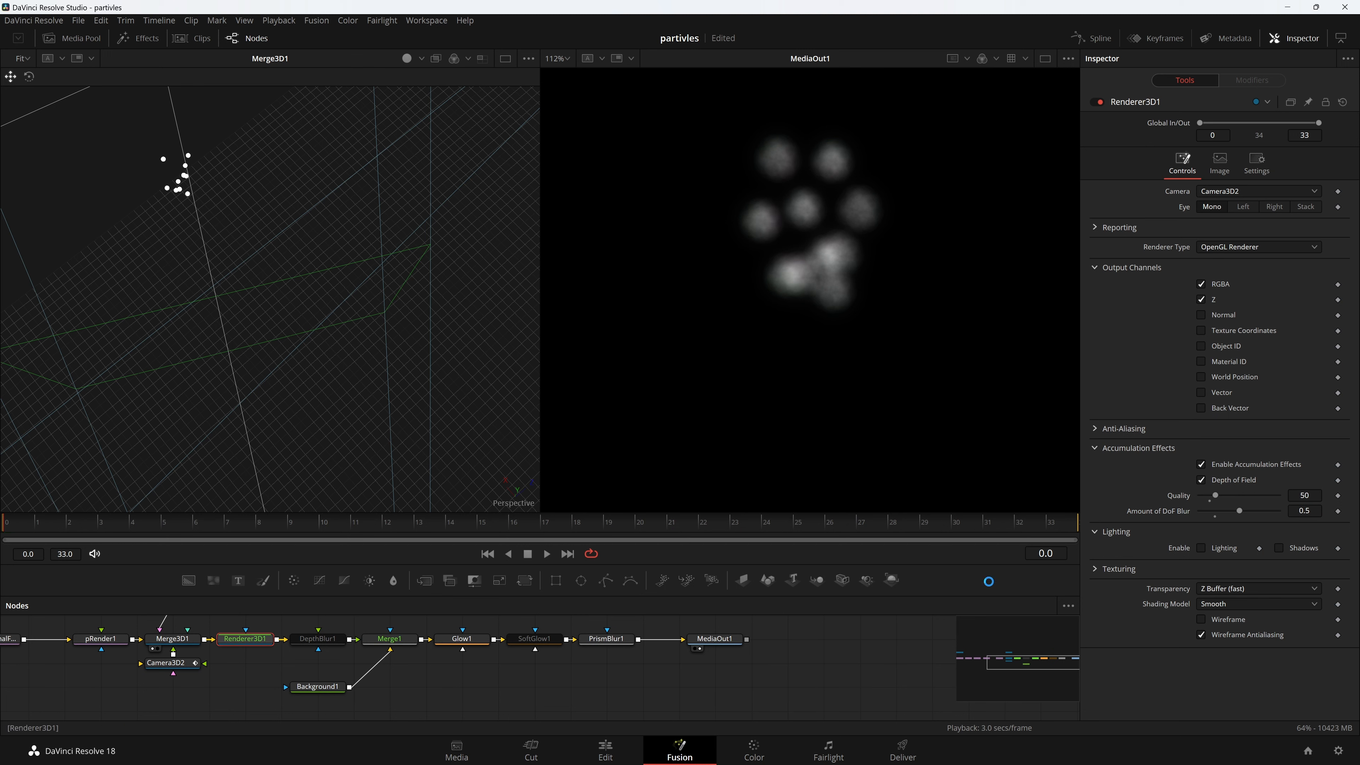
# On the Deliver page, clear the file name and set the export format to MP4, keeping the H.264 codec and Auto encoder
pyautogui.click(903, 751)
pyautogui.click(139, 145)
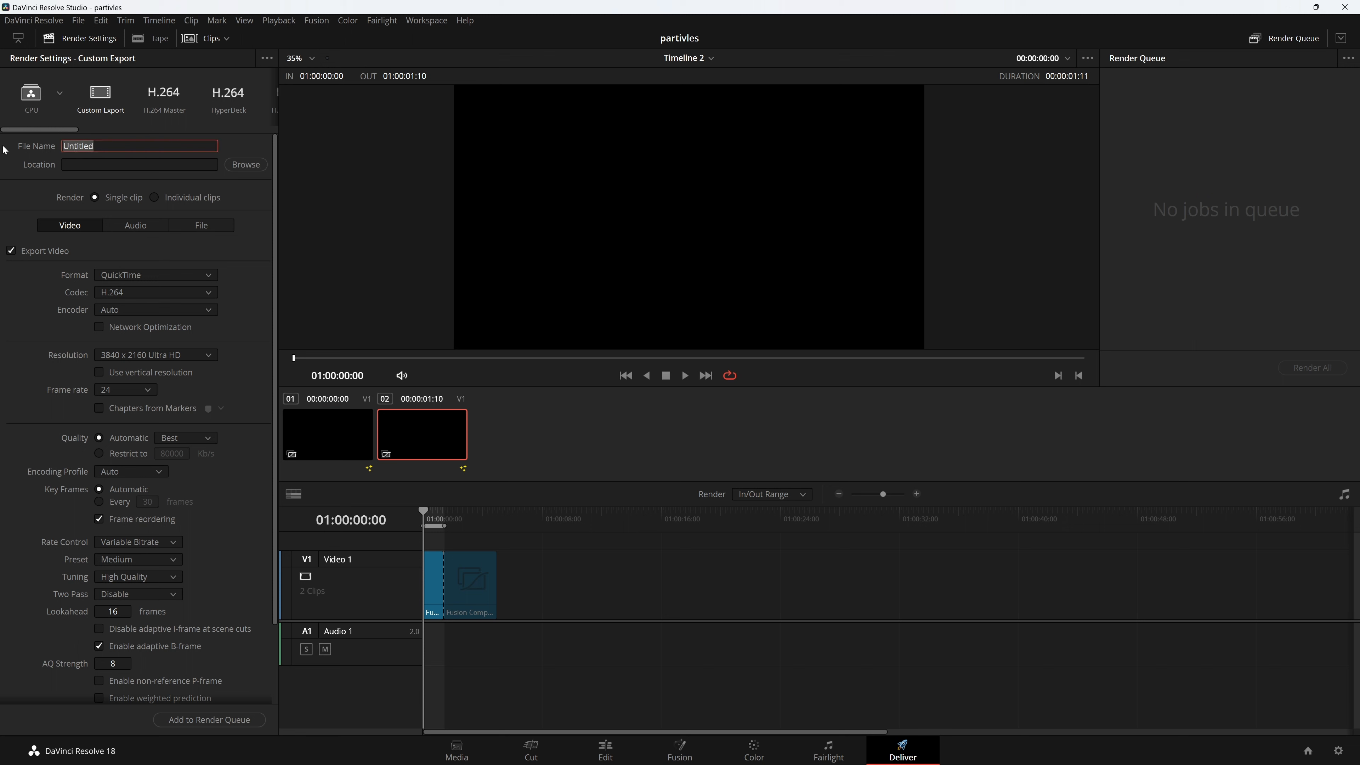
pyautogui.press('BackSpace')
pyautogui.click(118, 281)
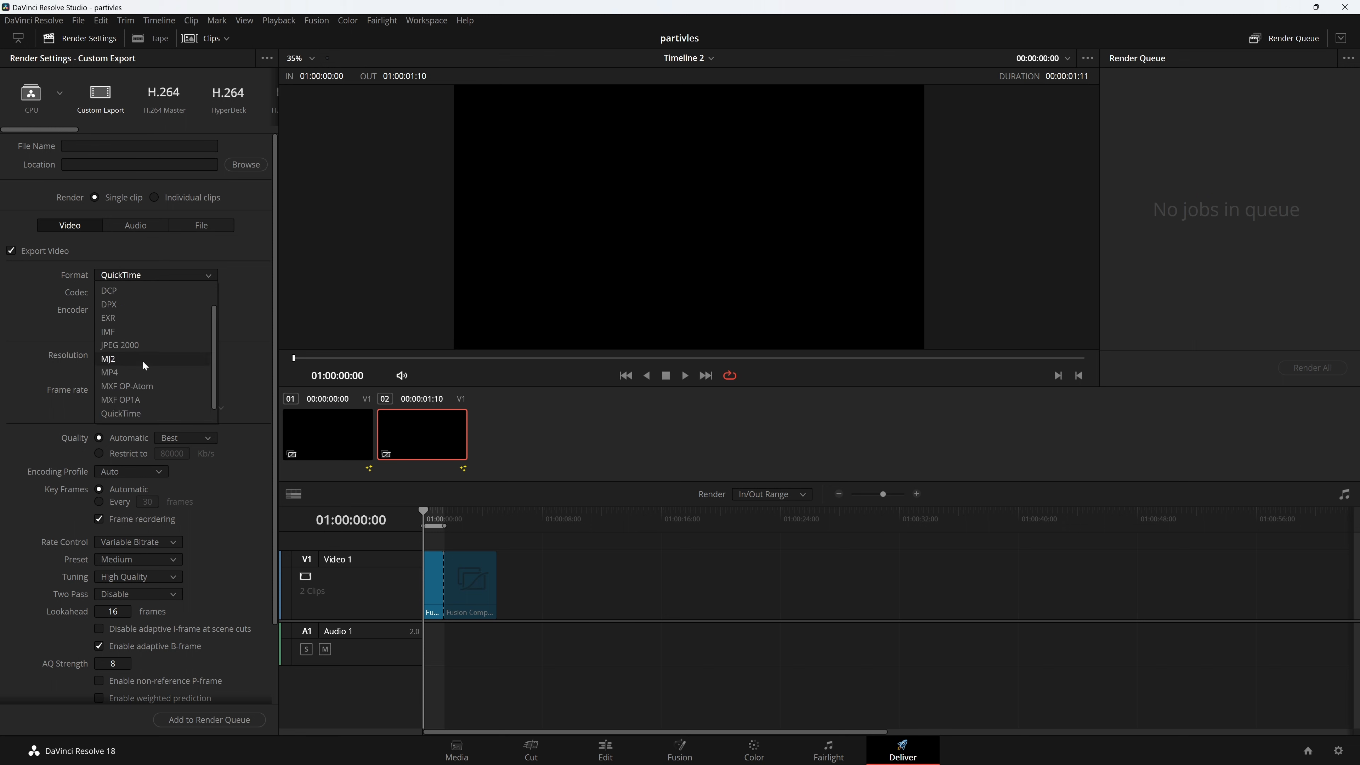
pyautogui.click(142, 375)
pyautogui.click(157, 293)
pyautogui.click(152, 331)
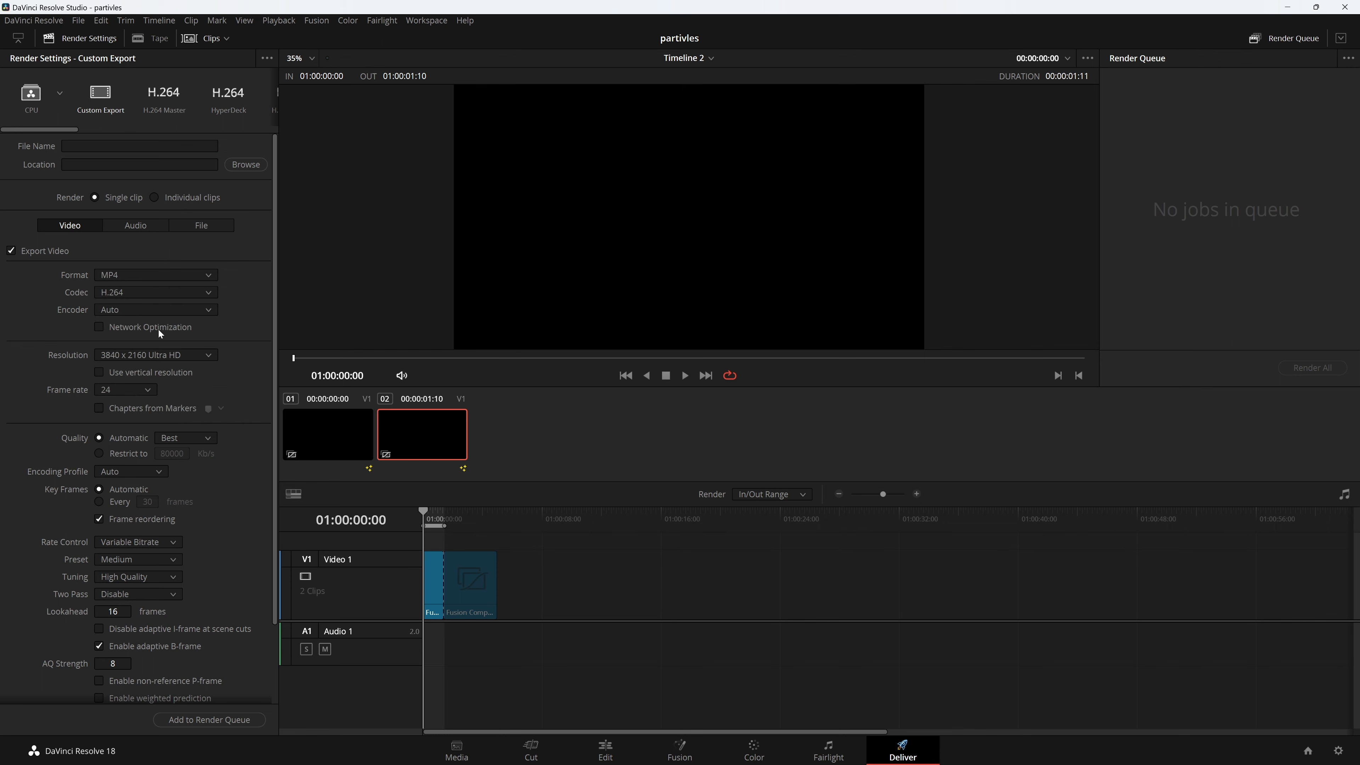
pyautogui.click(175, 307)
pyautogui.click(139, 325)
# In the advanced render settings, enable forcing both sizing and debayer to highest quality
pyautogui.scroll(-6, 134, 589)
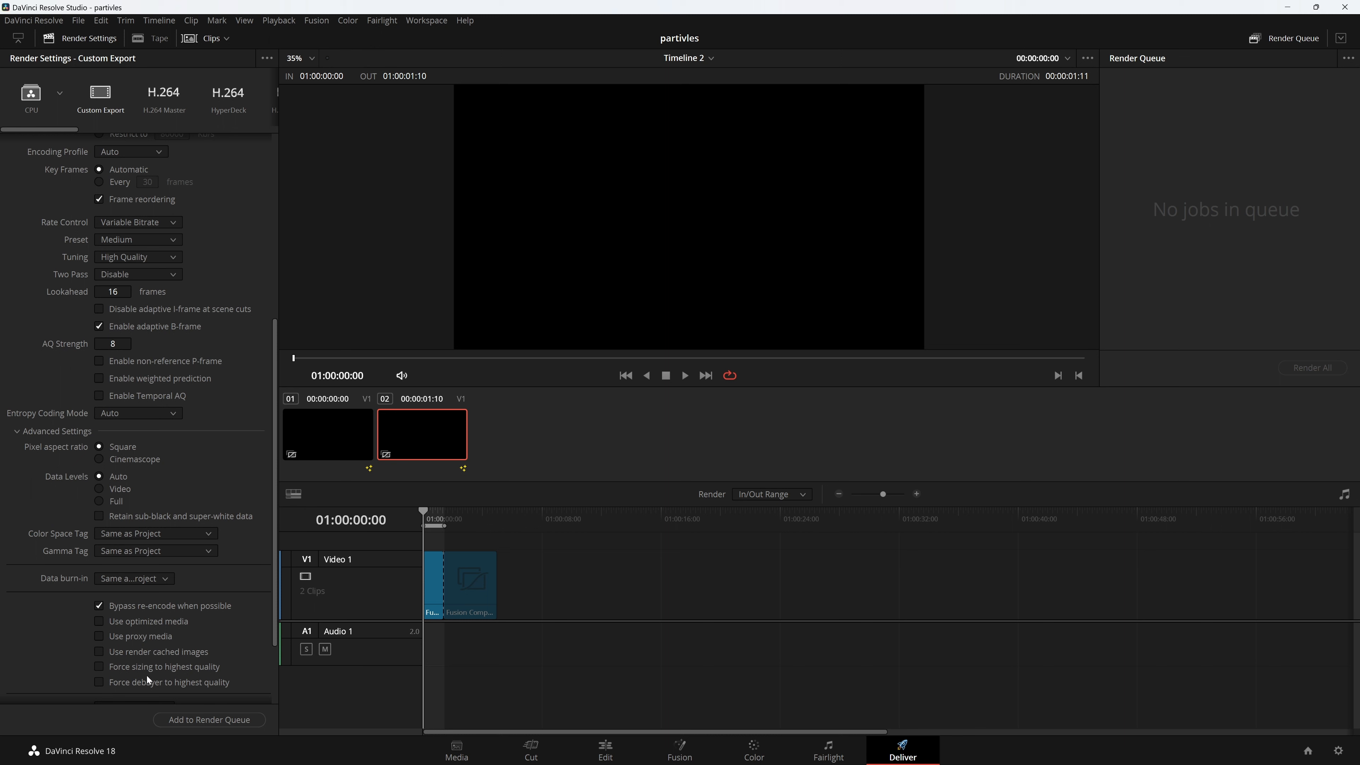
pyautogui.scroll(6, 99, 615)
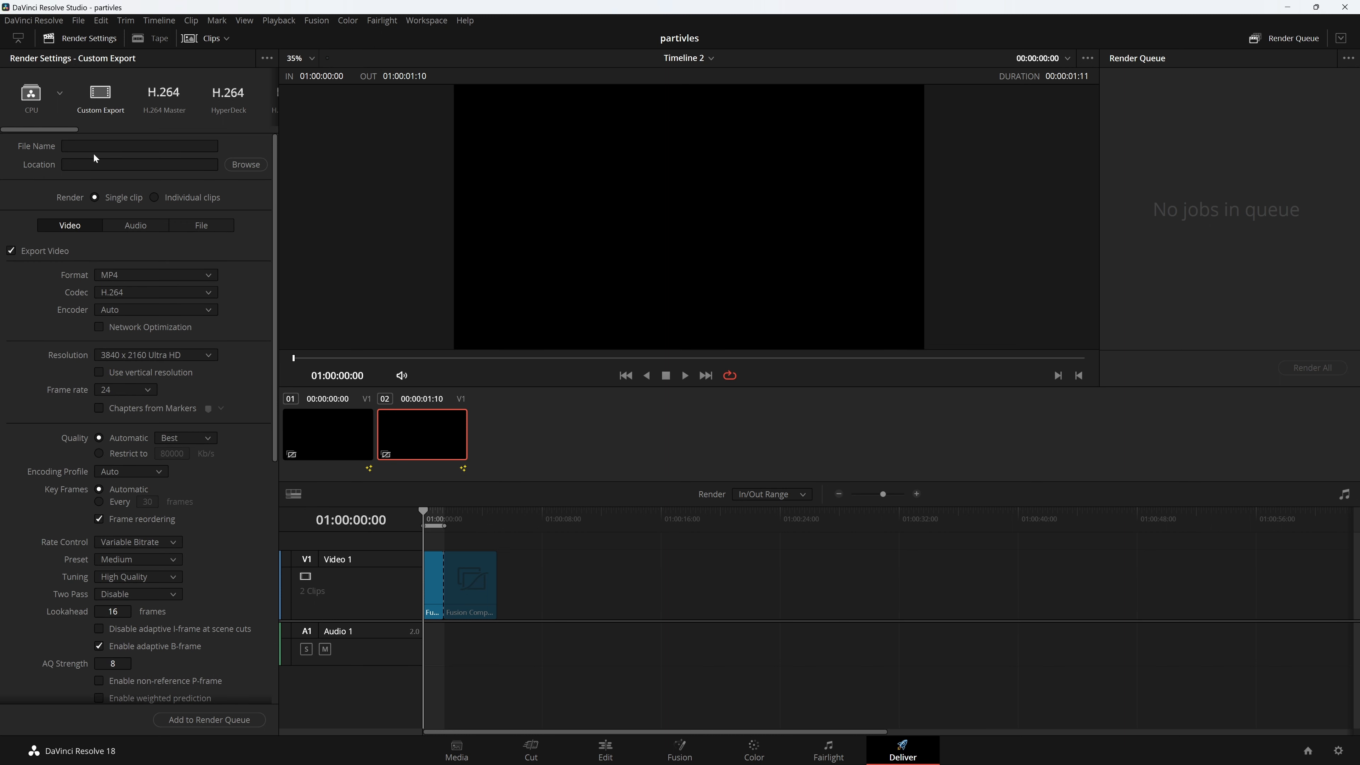
pyautogui.click(98, 144)
pyautogui.click(232, 266)
pyautogui.scroll(-10, 231, 672)
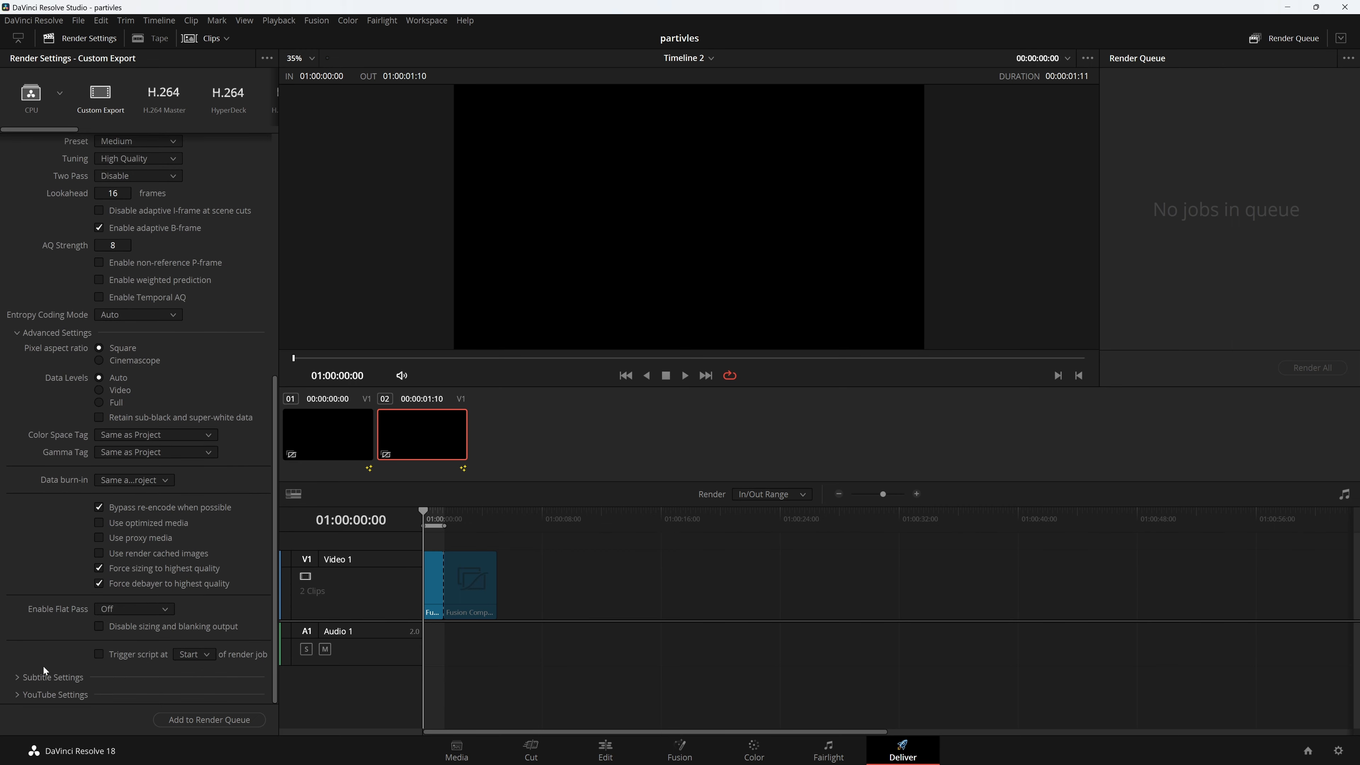
pyautogui.scroll(10, 107, 640)
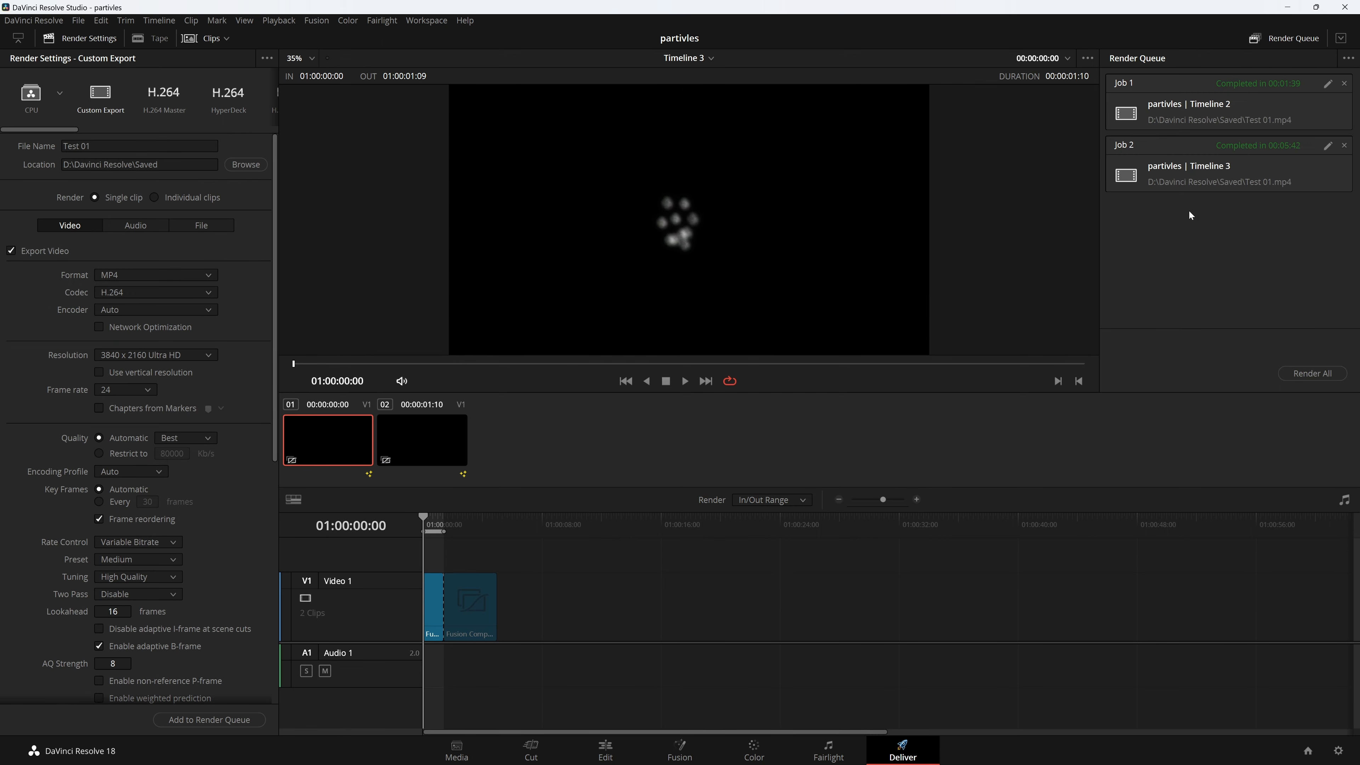
# Open Timeline 2 on the Edit page and move its first Fusion Composition clip from Video 2 down to Video 1
pyautogui.click(631, 750)
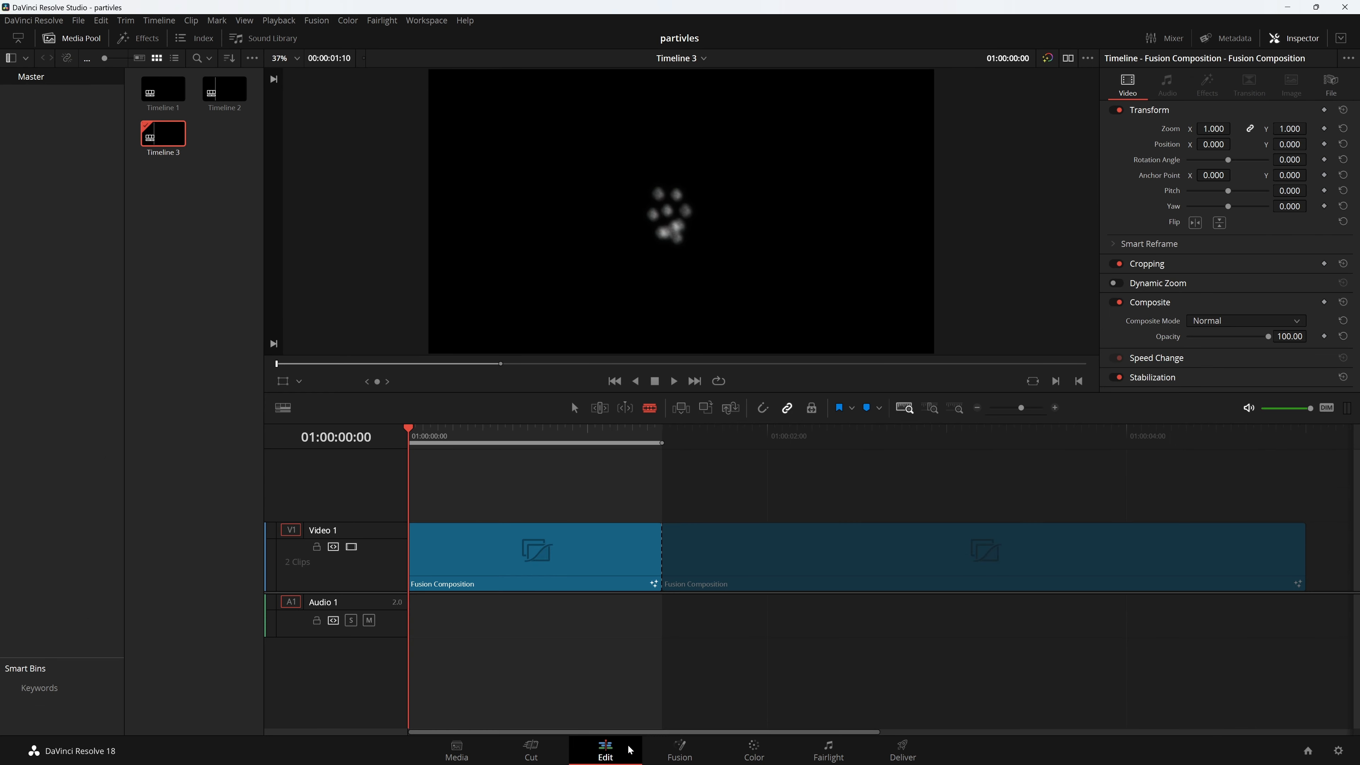
pyautogui.doubleClick(244, 94)
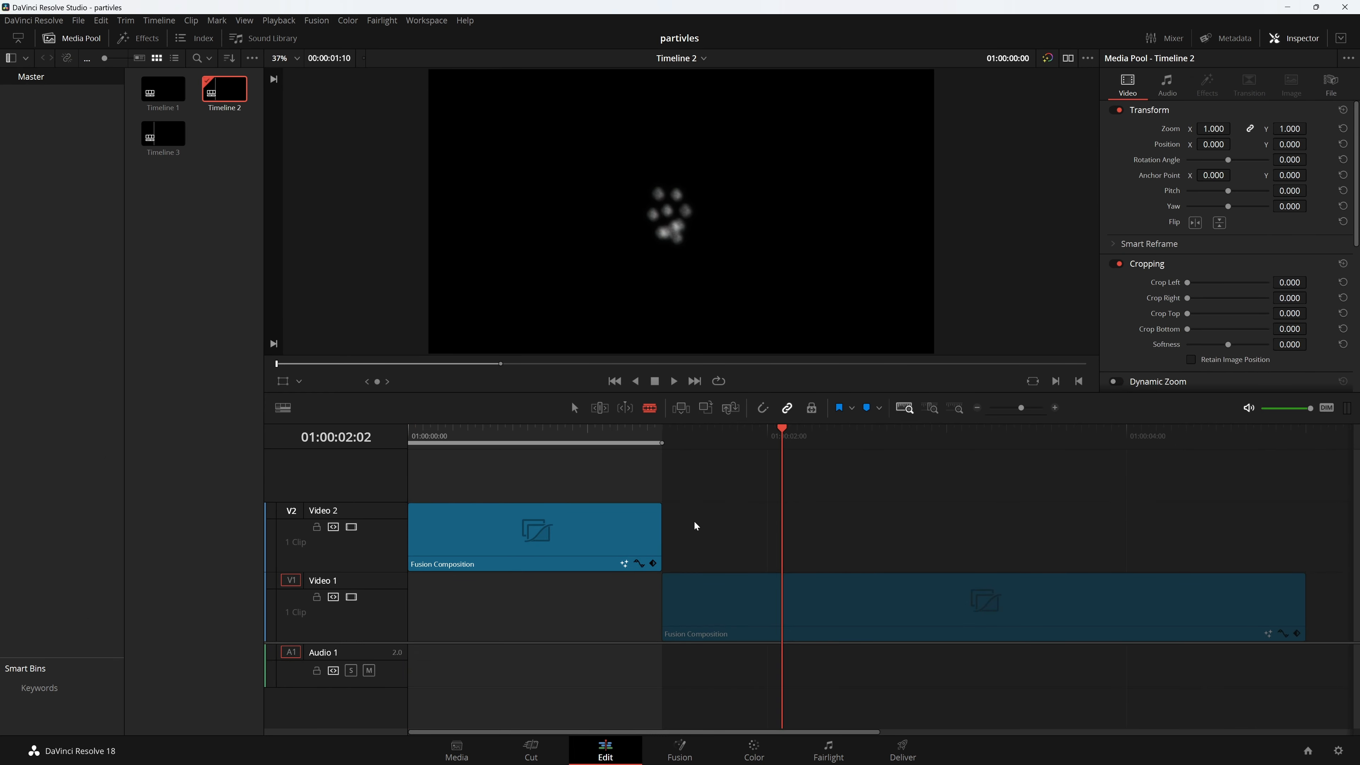
pyautogui.click(617, 563)
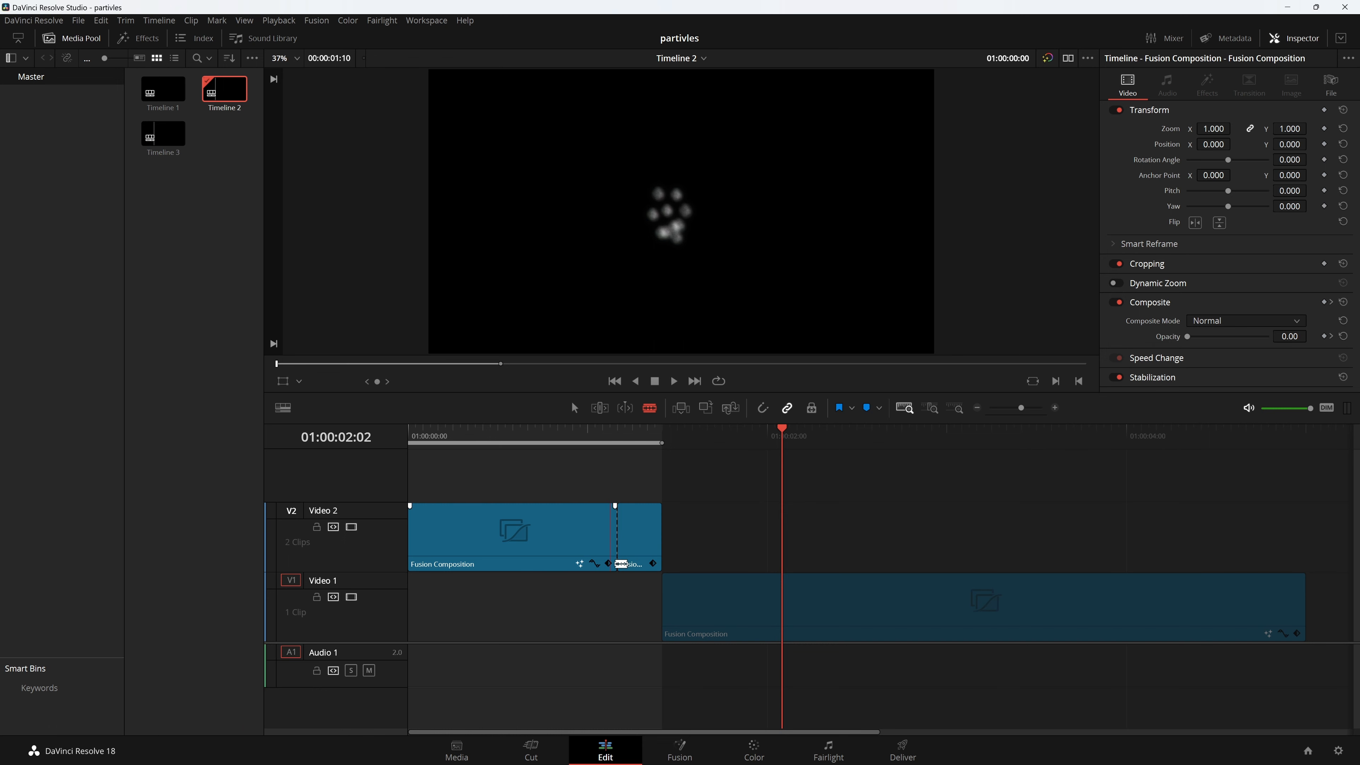
pyautogui.hotkey('ctrl', 'z')
pyautogui.press('a')
pyautogui.moveTo(628, 561); pyautogui.dragTo(631, 582)
# Return Timeline 2's playhead to 01:00:00:00, check the first clip's composition in Fusion, and start playback on the Edit page
pyautogui.moveTo(676, 435); pyautogui.dragTo(528, 484)
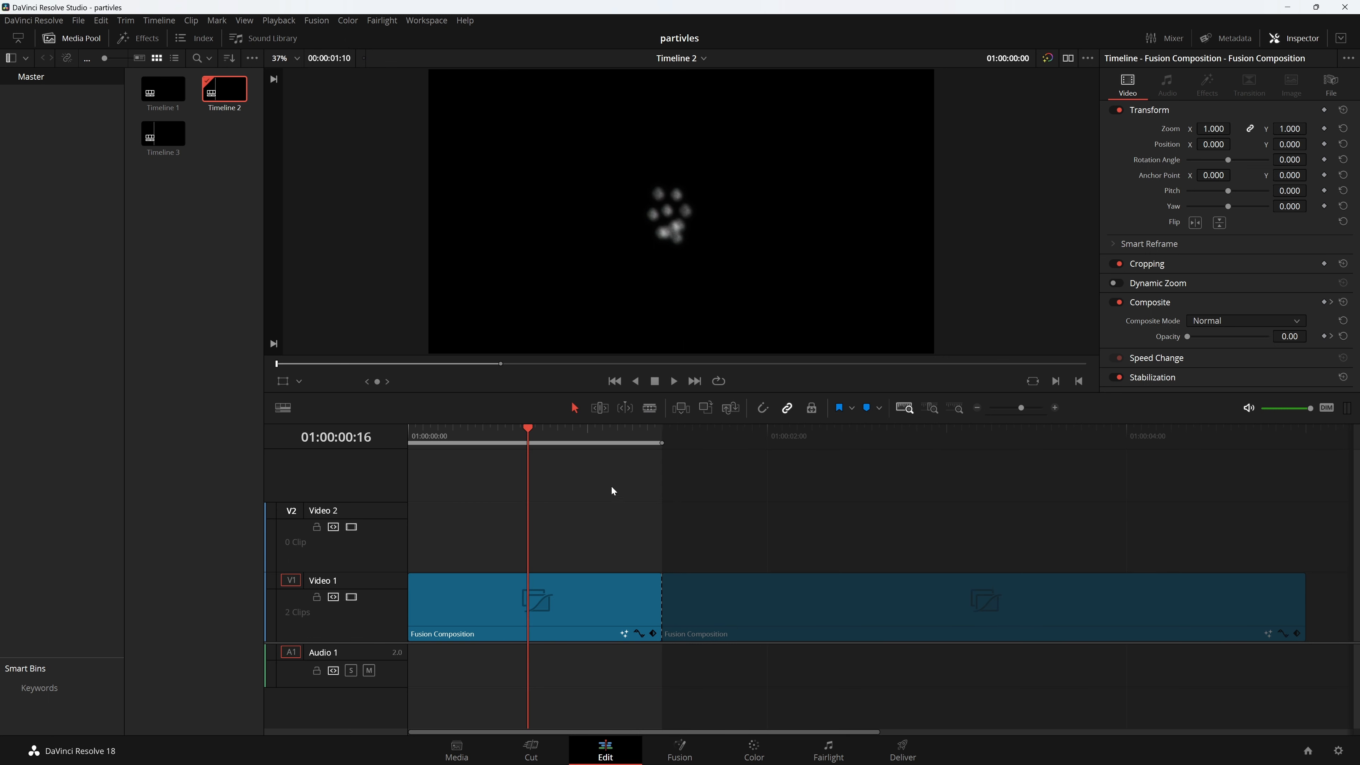
pyautogui.moveTo(579, 431); pyautogui.dragTo(407, 467)
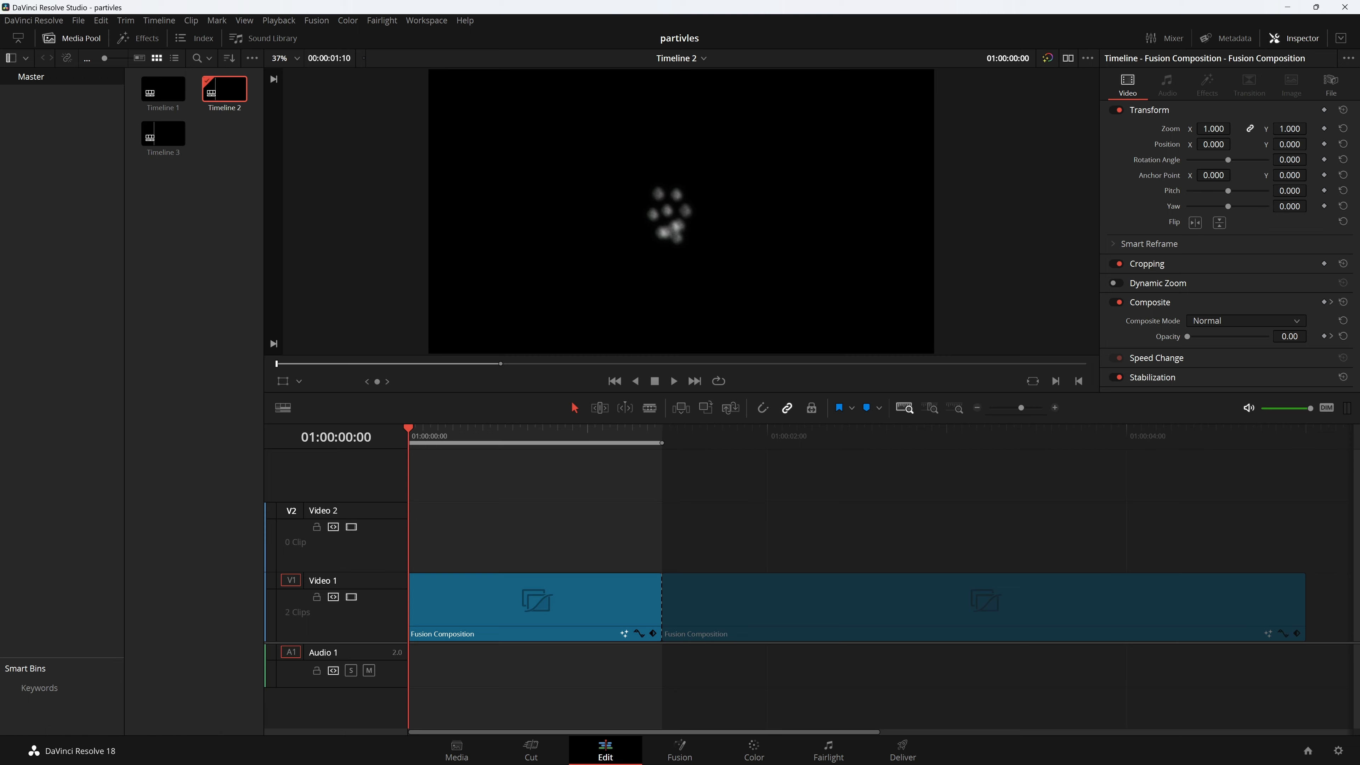
pyautogui.click(679, 749)
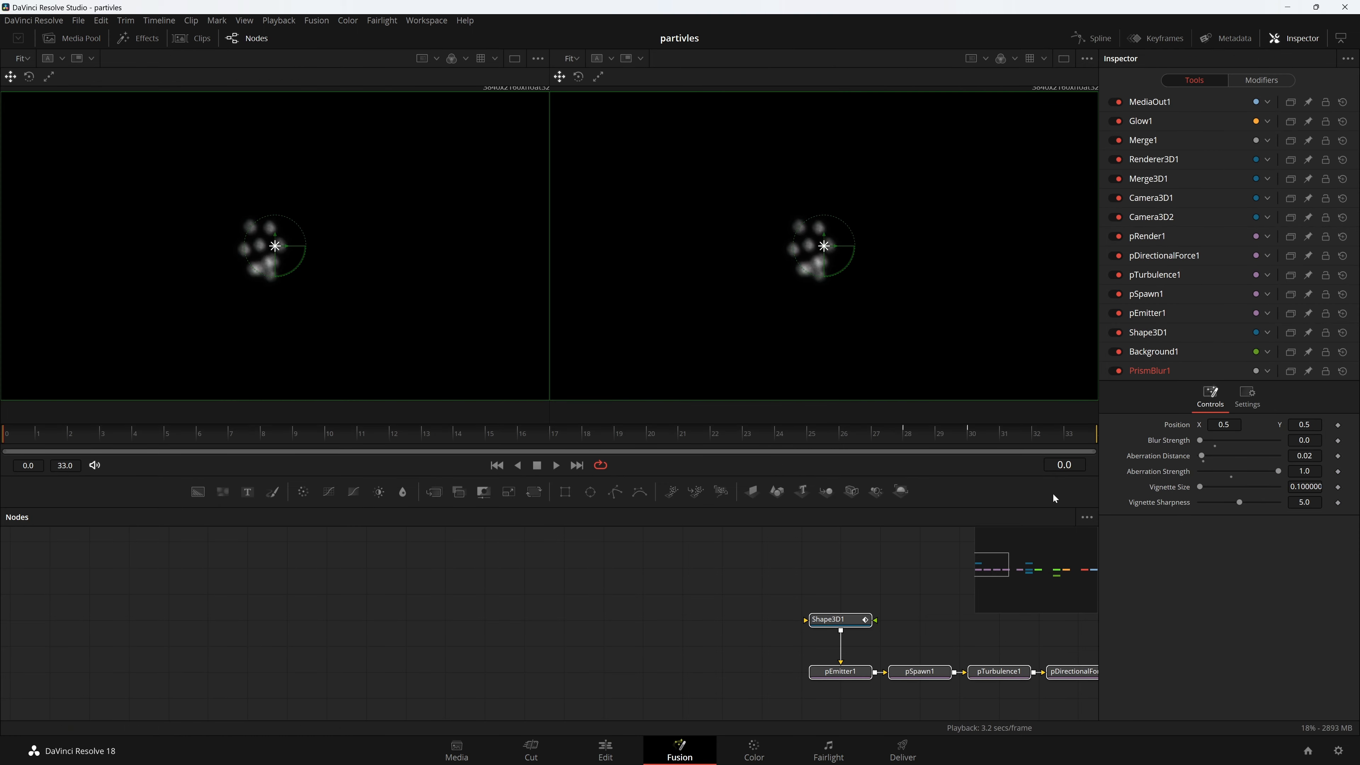
pyautogui.click(629, 749)
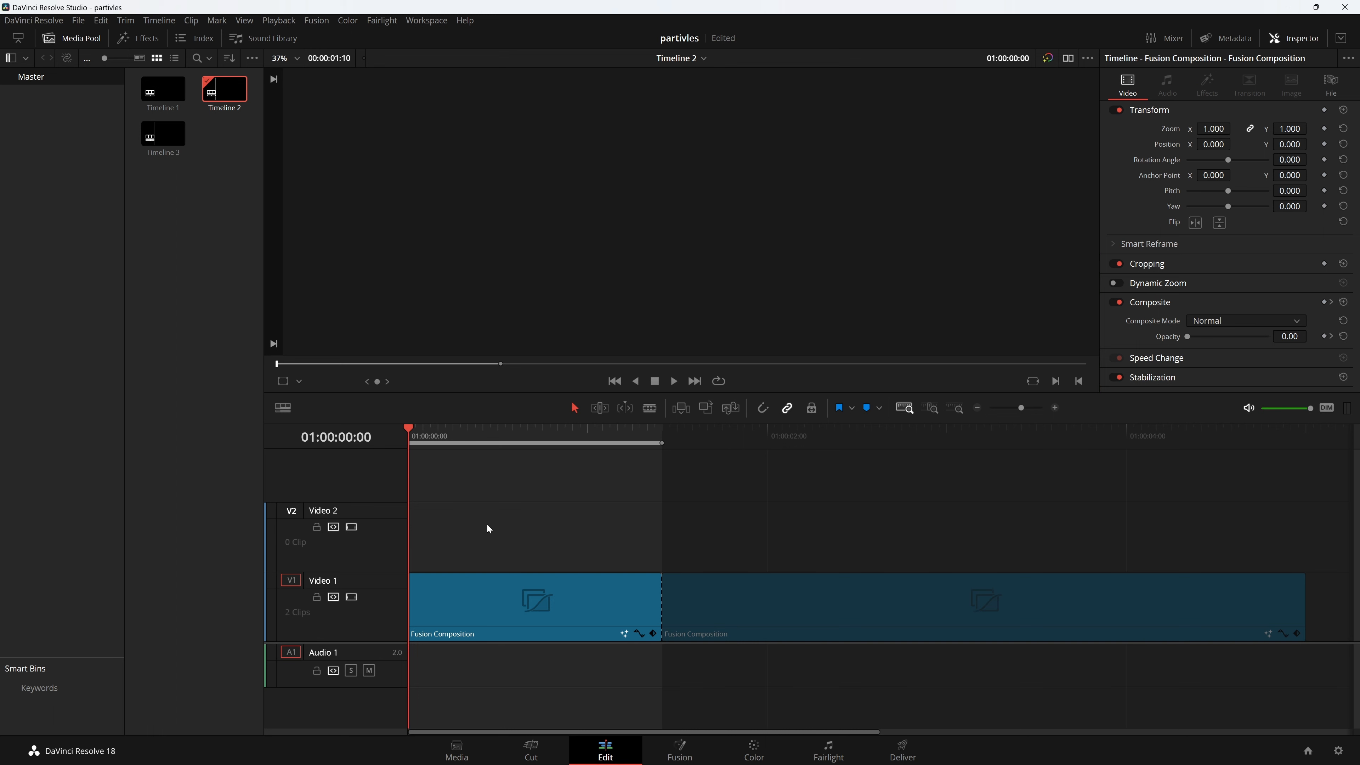
pyautogui.click(561, 600)
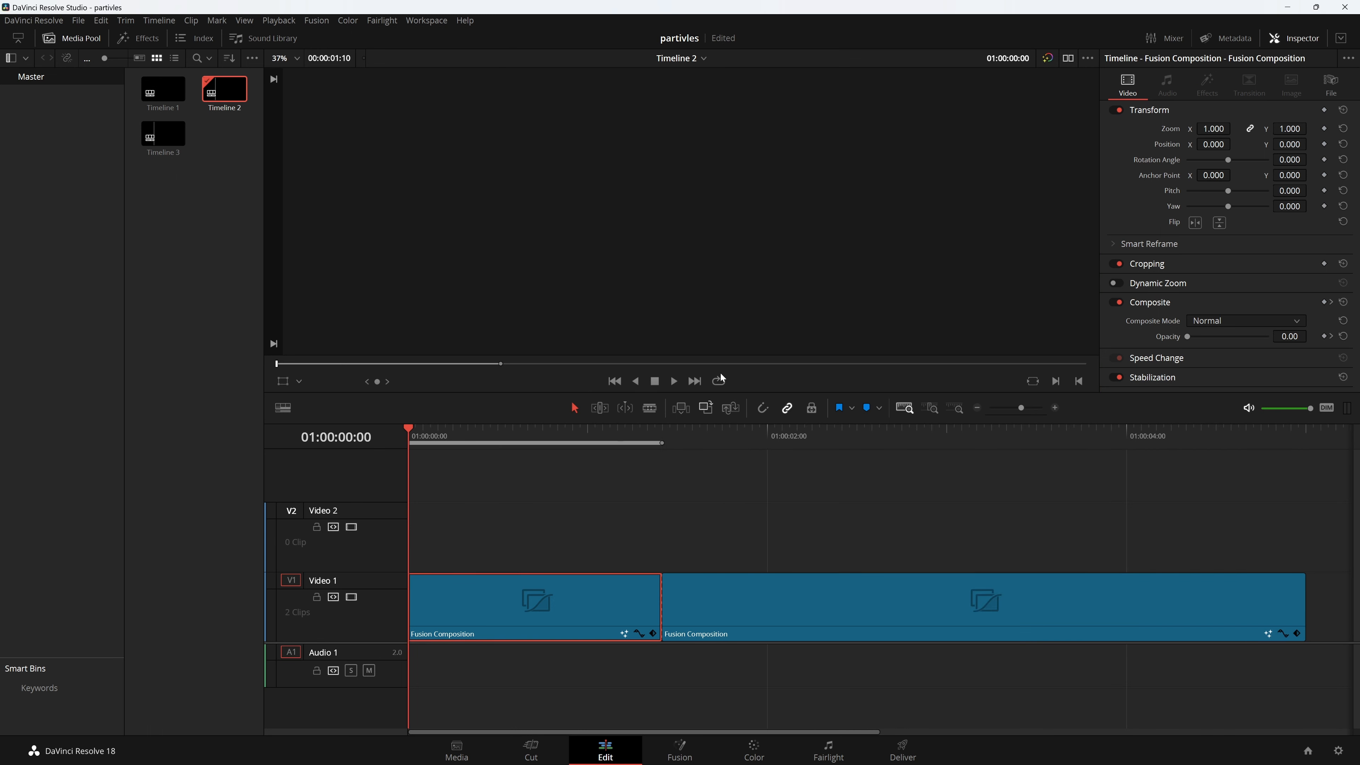
pyautogui.press('space')
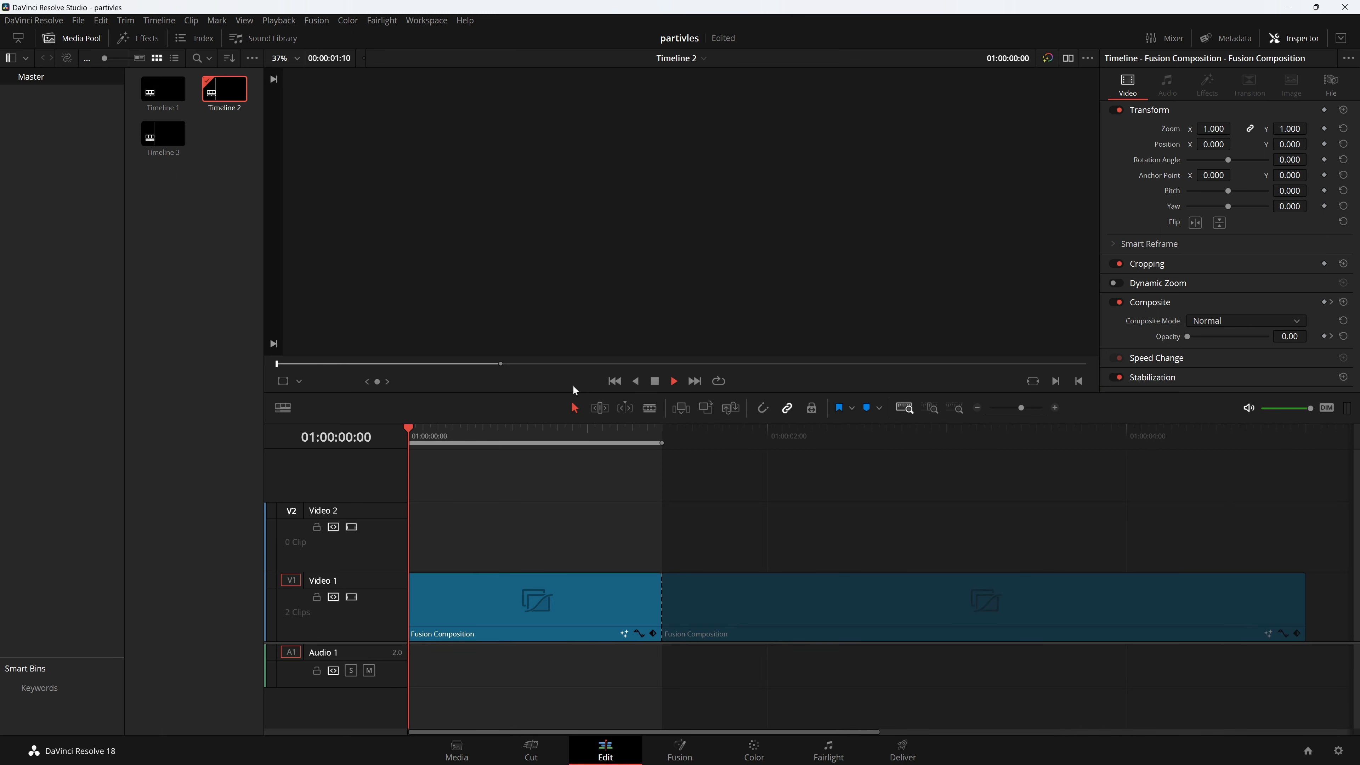
# Open Timeline 2's composition in Fusion, save the project, and box-select its node tree from Shape3D1 through MediaOut1
pyautogui.hotkey('shift', '5')
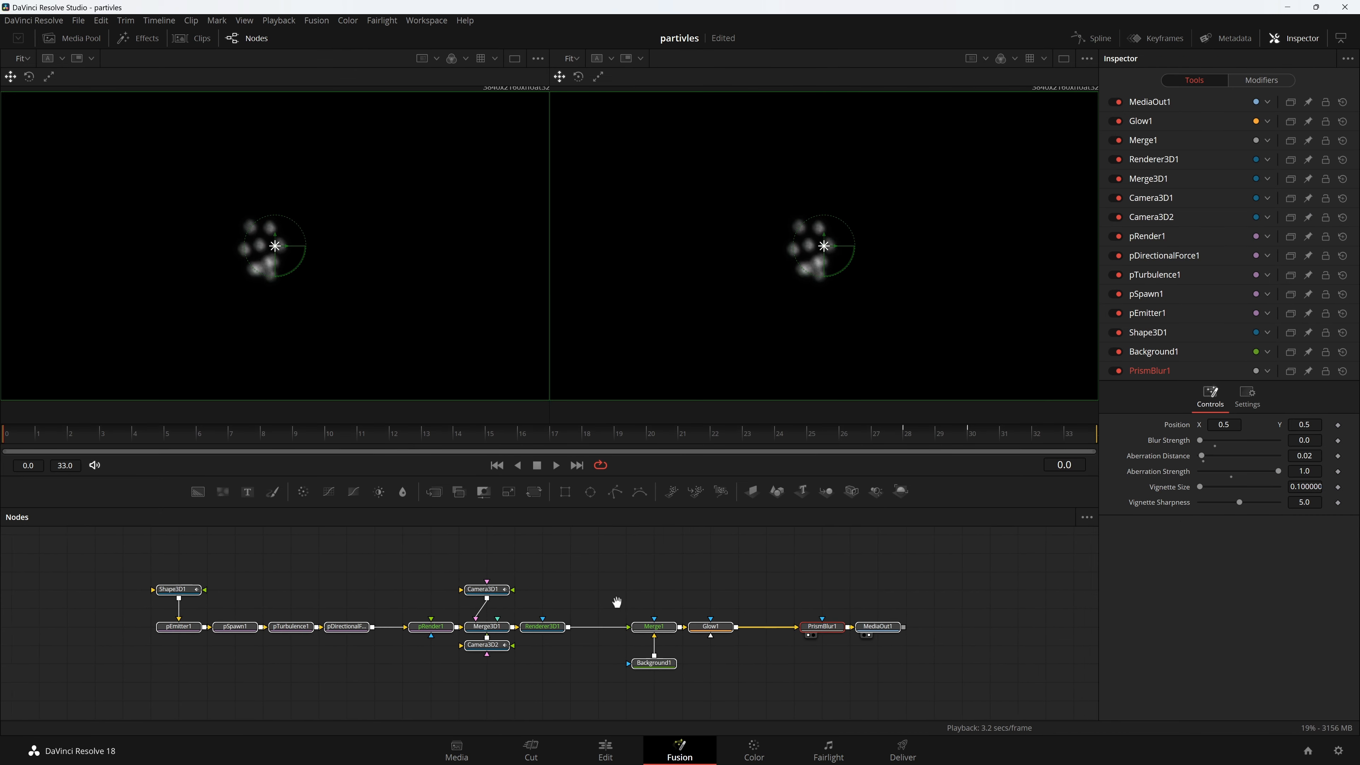
pyautogui.scroll(3, 711, 579)
pyautogui.hotkey('ctrl', 's')
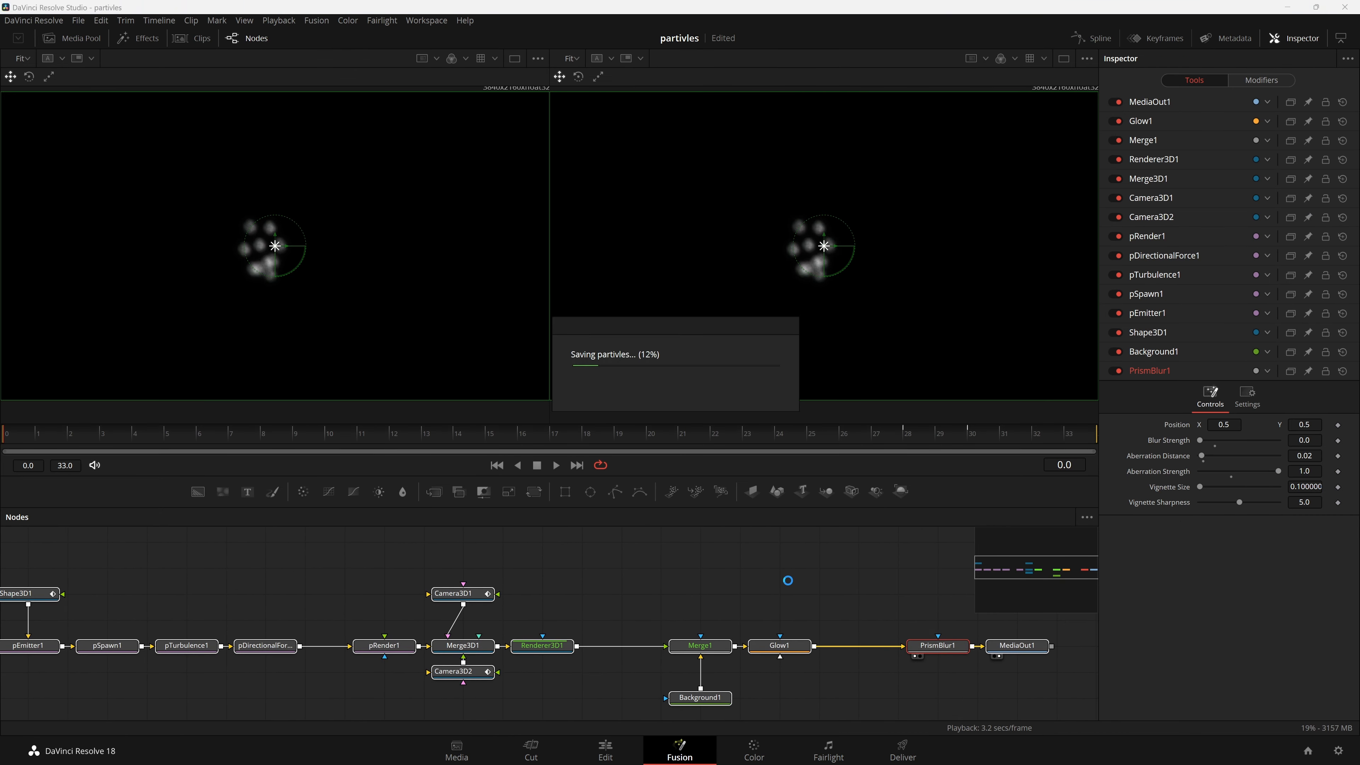
pyautogui.moveTo(788, 579); pyautogui.dragTo(837, 583)
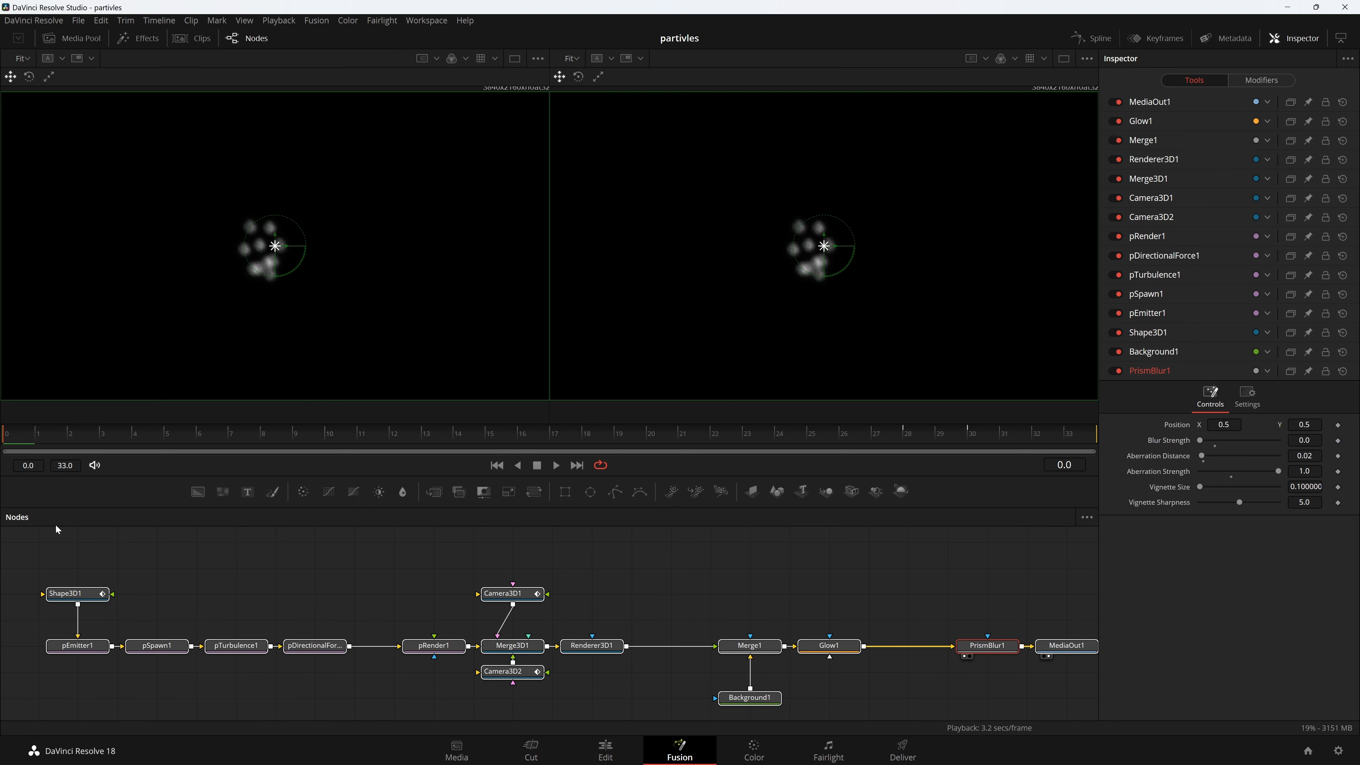
pyautogui.moveTo(56, 527); pyautogui.dragTo(1076, 715)
pyautogui.moveTo(1080, 556); pyautogui.dragTo(10, 702)
pyautogui.moveTo(633, 646); pyautogui.dragTo(602, 647)
# Open Timeline 3 from the Edit page and show its first clip's node tree in Fusion
pyautogui.click(605, 750)
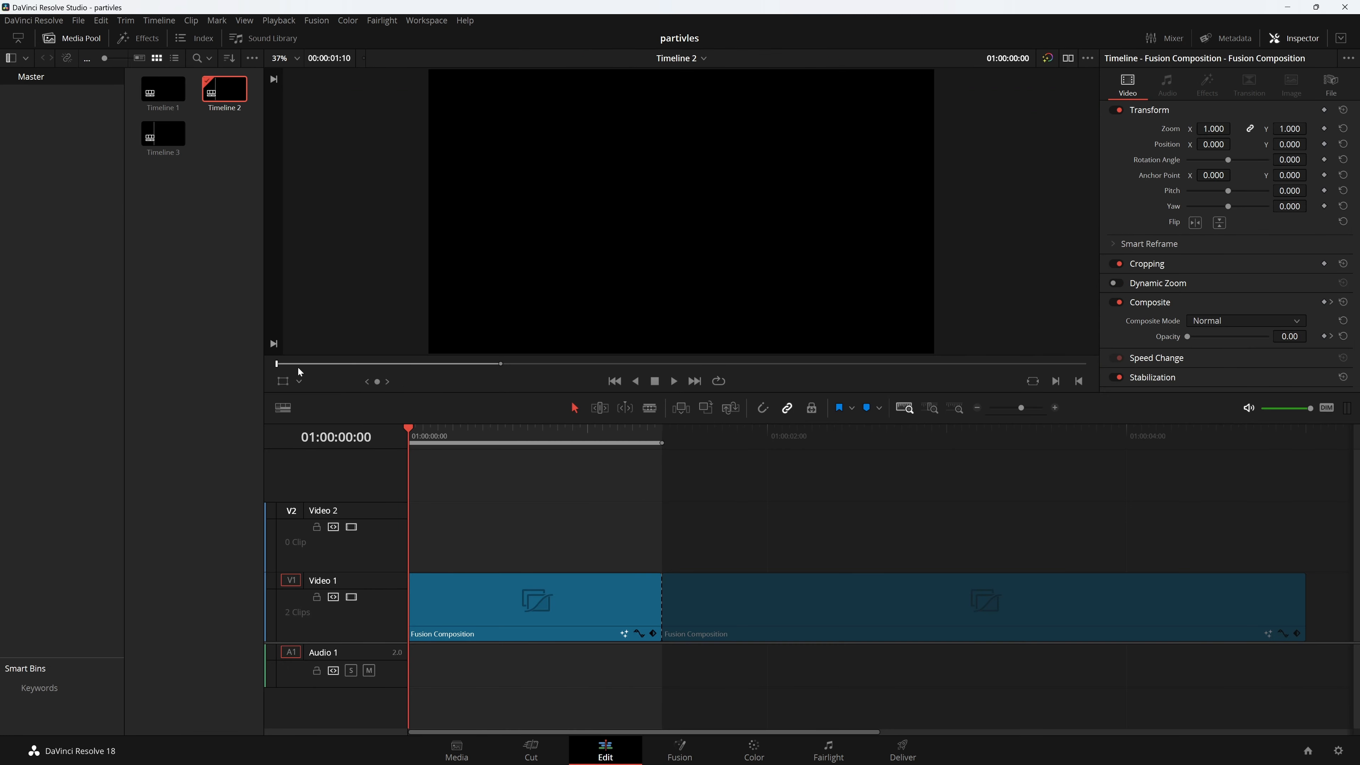
pyautogui.doubleClick(173, 136)
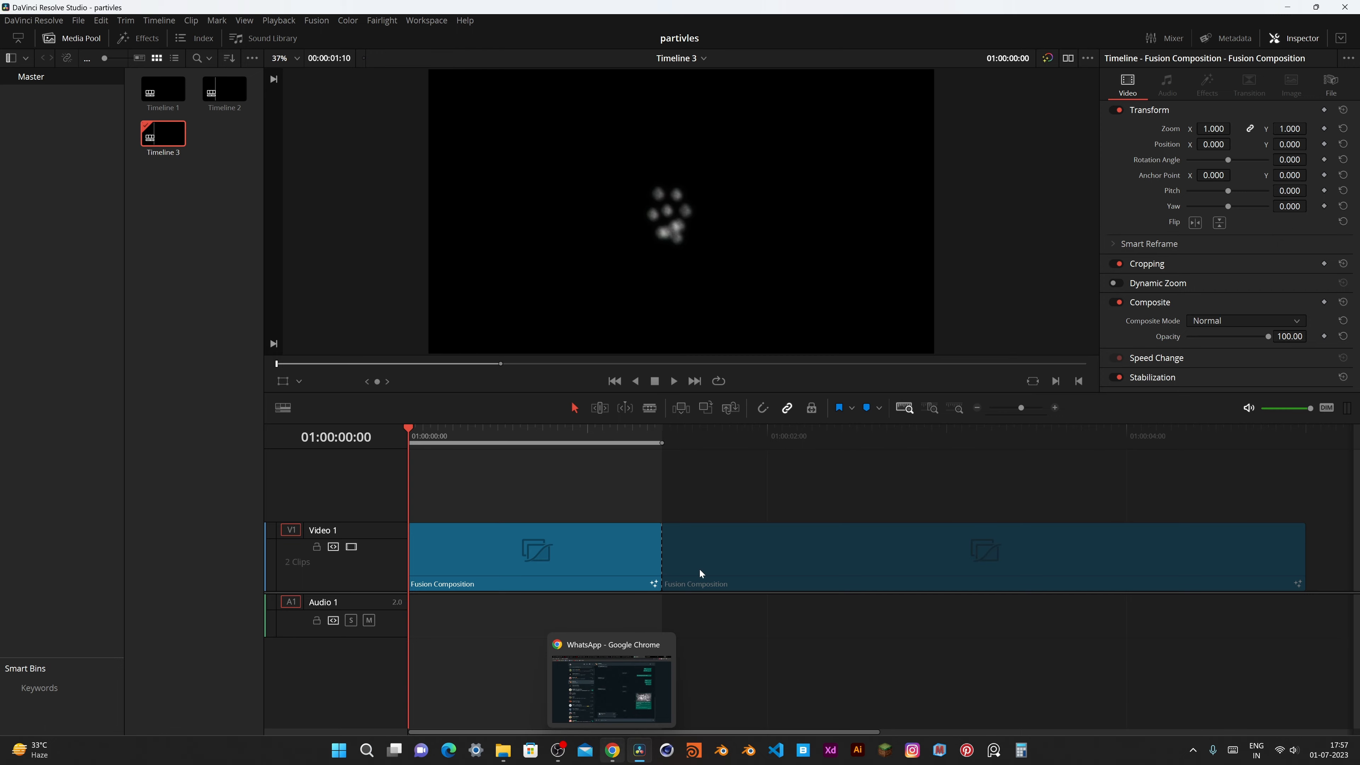
pyautogui.hotkey('shift', '5')
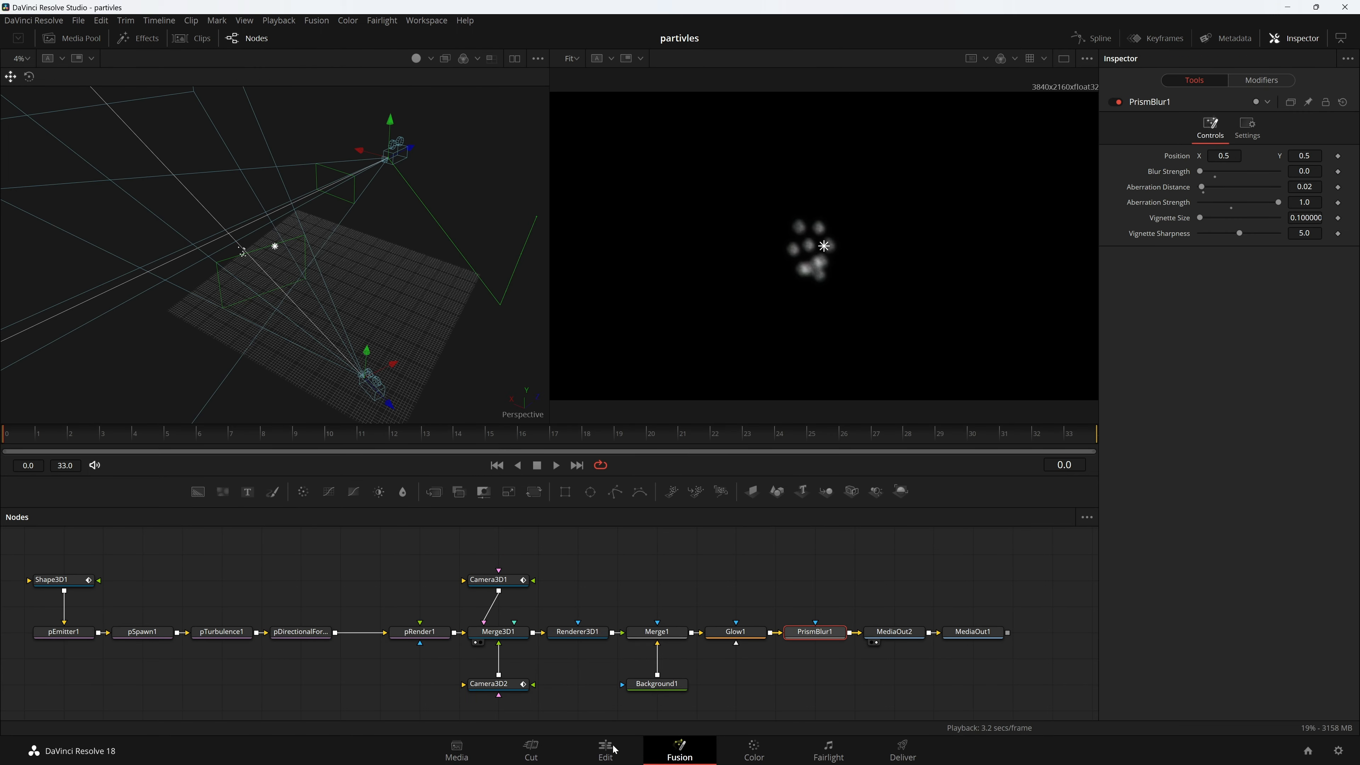
# Examine Timeline 3's two Fusion Composition clips on the Edit page, and reopen the first clip in Fusion with the playhead at the start
pyautogui.click(616, 745)
pyautogui.moveTo(443, 487); pyautogui.dragTo(891, 581)
pyautogui.click(736, 499)
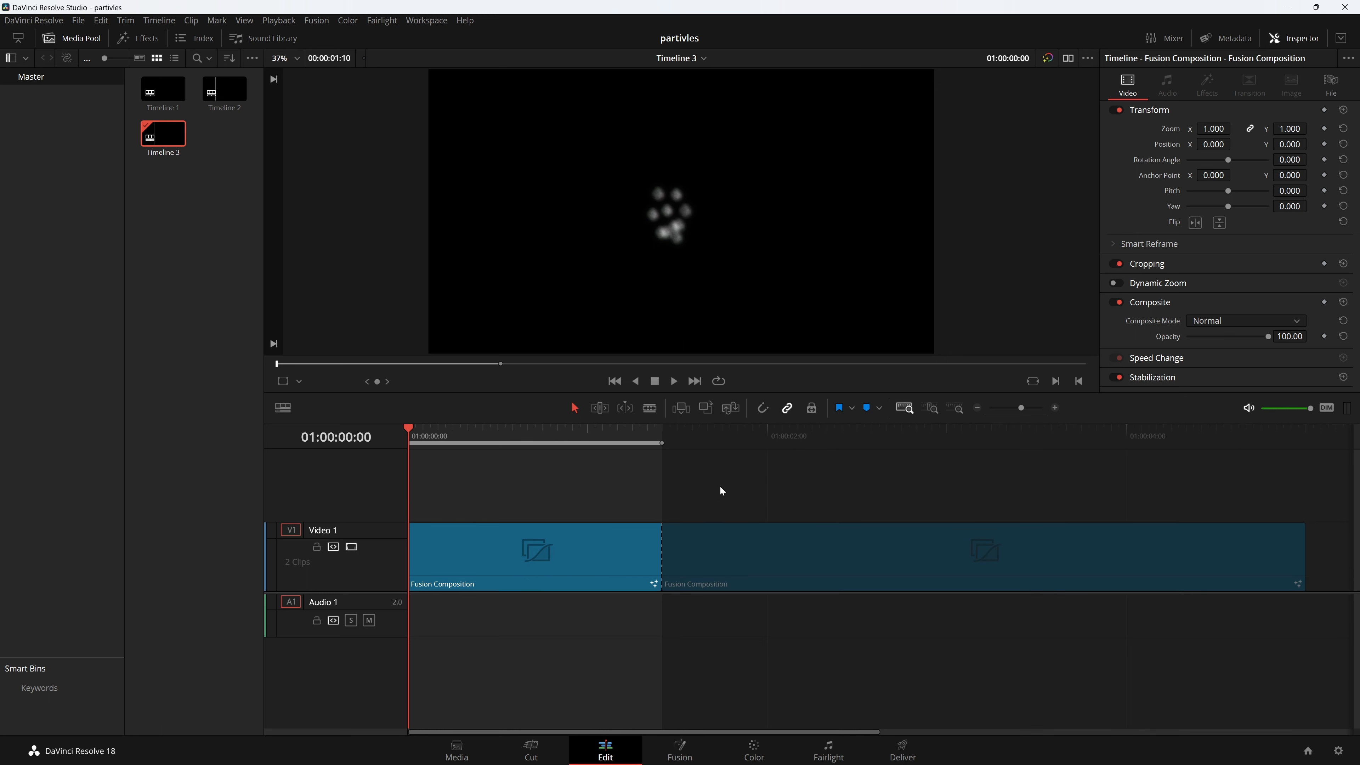
pyautogui.moveTo(856, 474); pyautogui.dragTo(588, 557)
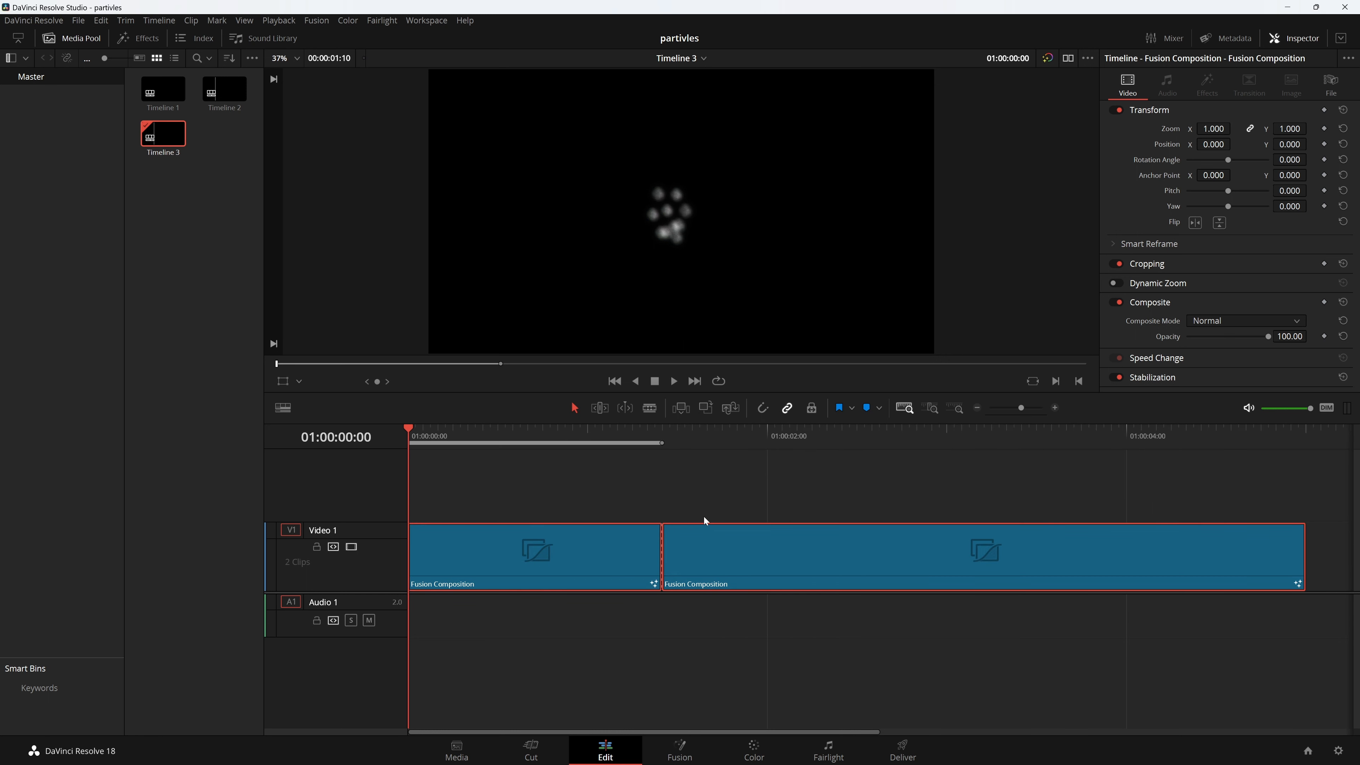
pyautogui.click(664, 439)
pyautogui.click(717, 486)
pyautogui.press('Home')
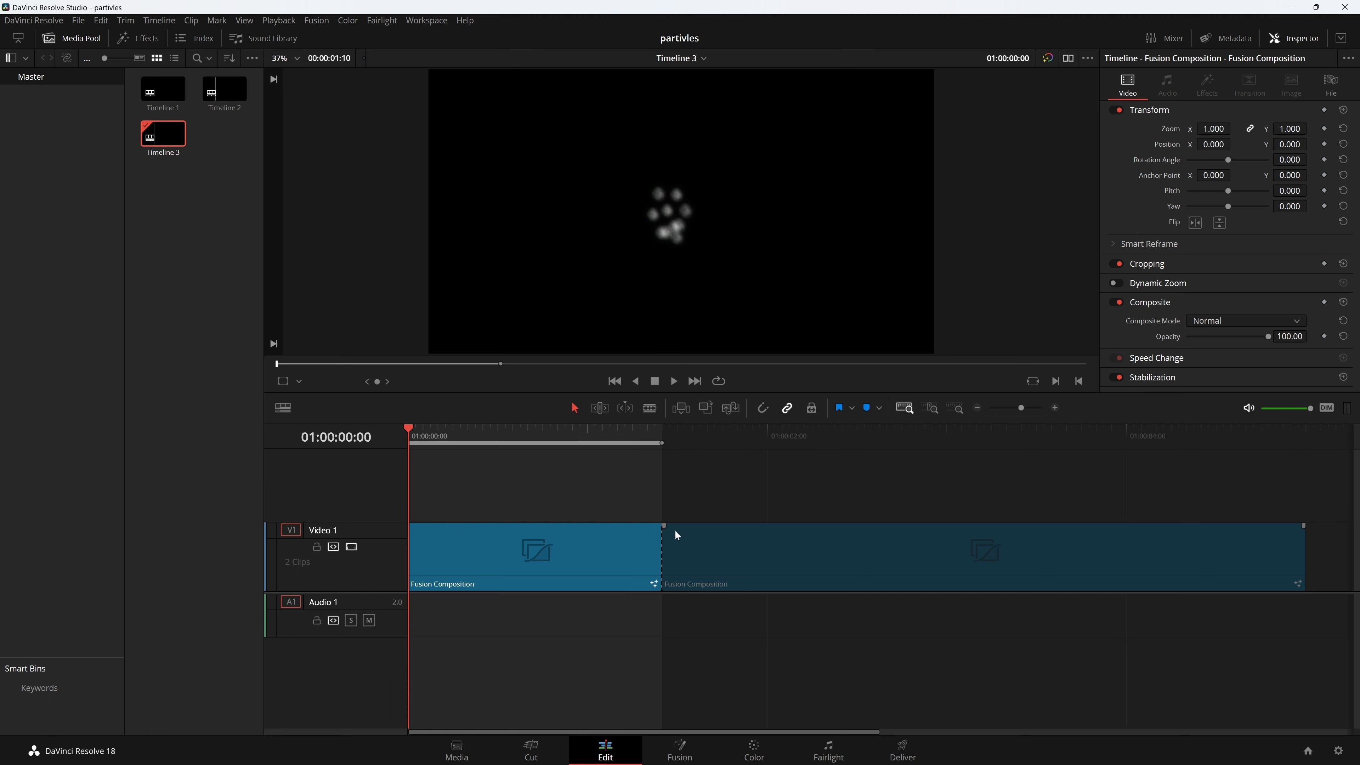
pyautogui.click(691, 749)
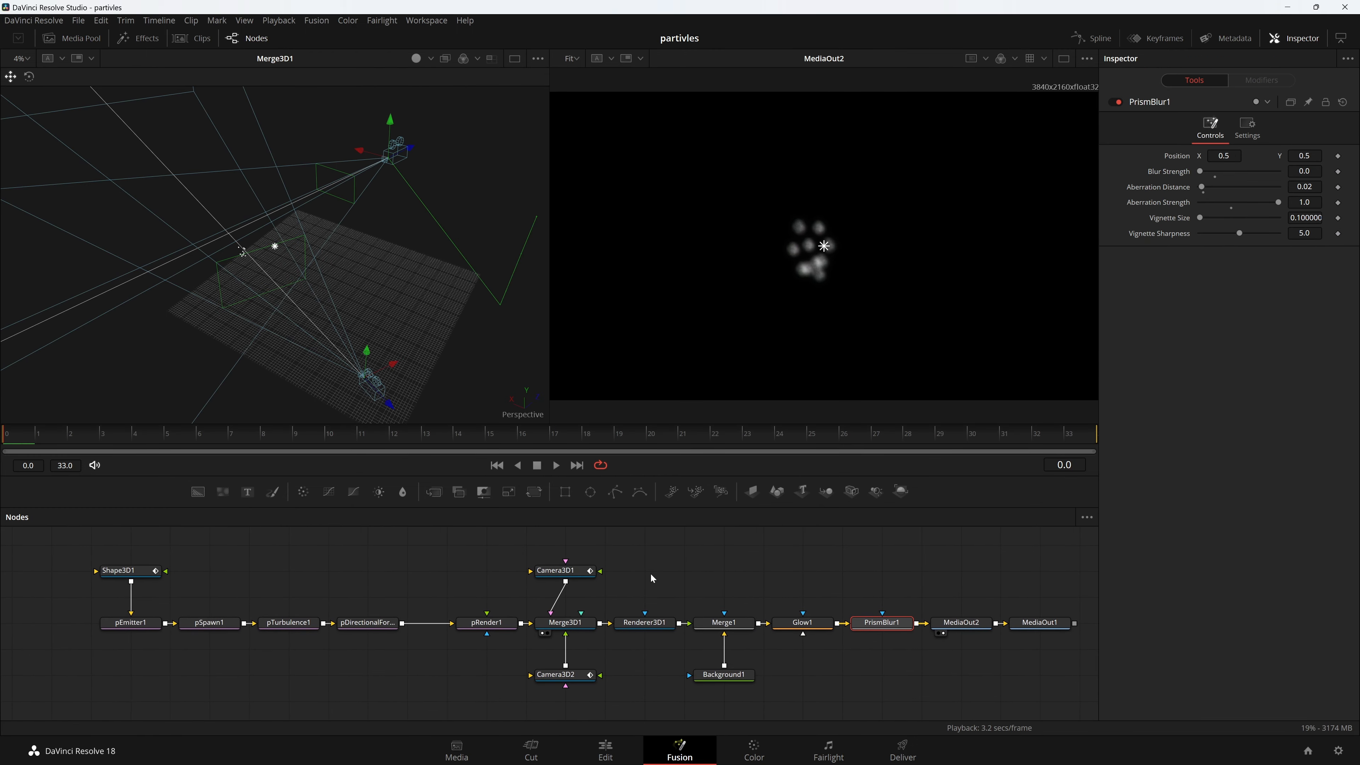
# Box-select Timeline 3's node tree from MediaOut1 back to Shape3D1 in Fusion, and return to the Edit page
pyautogui.moveTo(1046, 551); pyautogui.dragTo(67, 647)
pyautogui.hscroll(2, 813, 564)
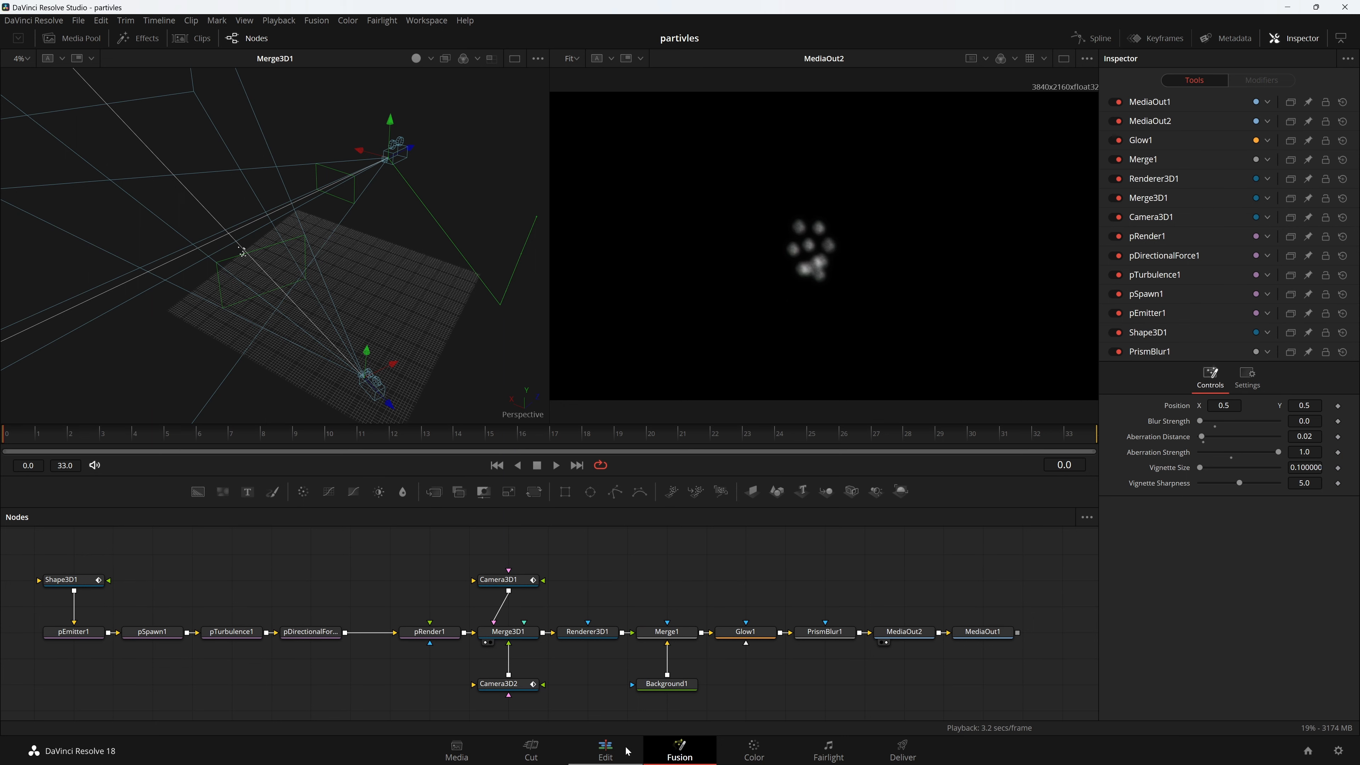
pyautogui.click(606, 750)
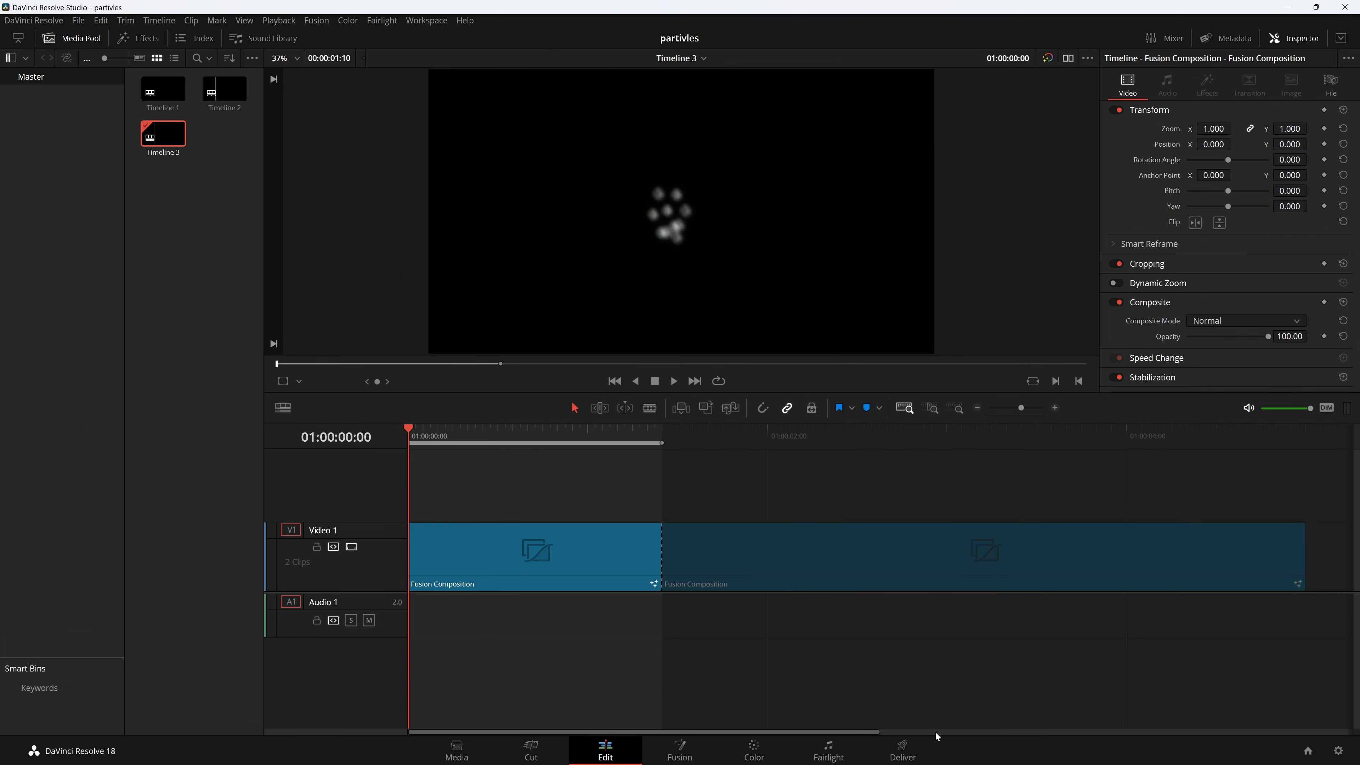
# Open the file location of the Timeline 3 render job from the Deliver page's render queue
pyautogui.click(932, 745)
pyautogui.rightClick(1305, 172)
pyautogui.click(1185, 197)
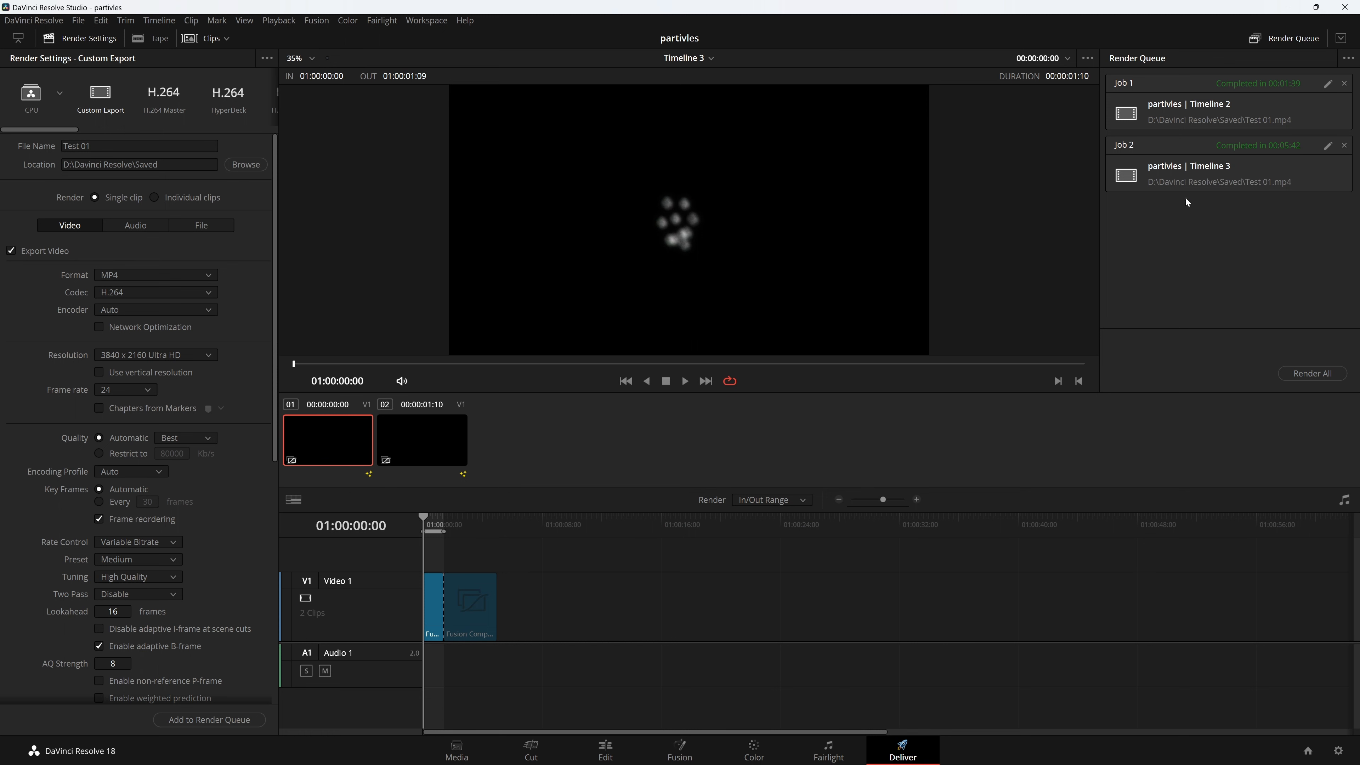
pyautogui.rightClick(1302, 164)
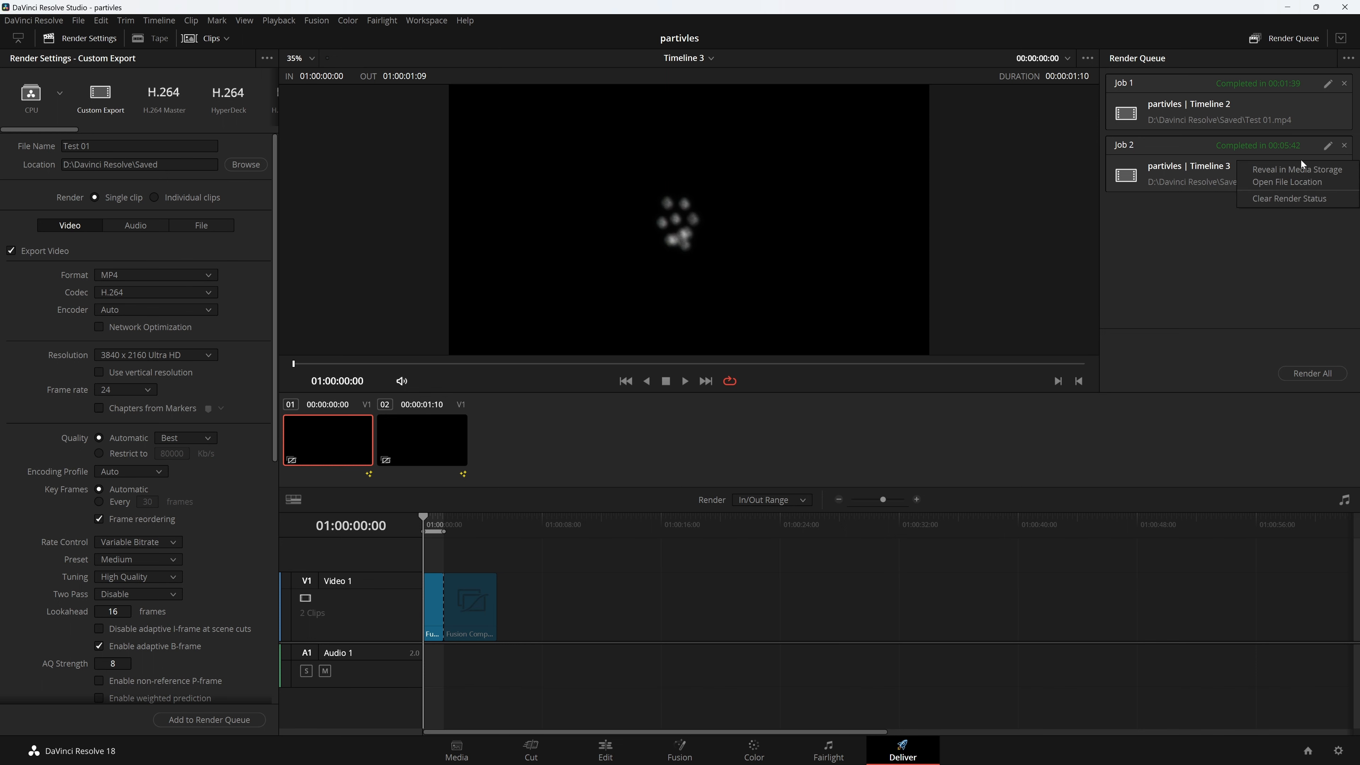
pyautogui.click(1296, 181)
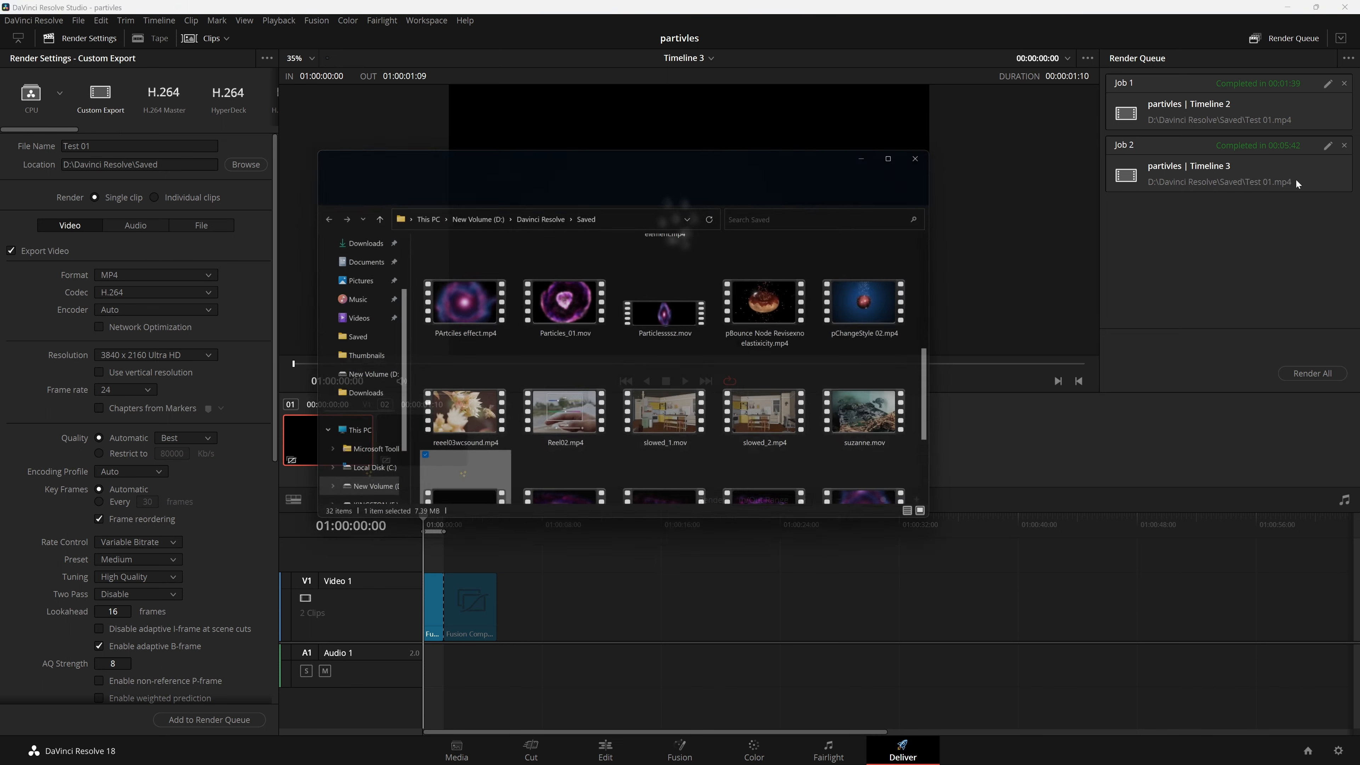
pyautogui.click(935, 149)
pyautogui.rightClick(1318, 158)
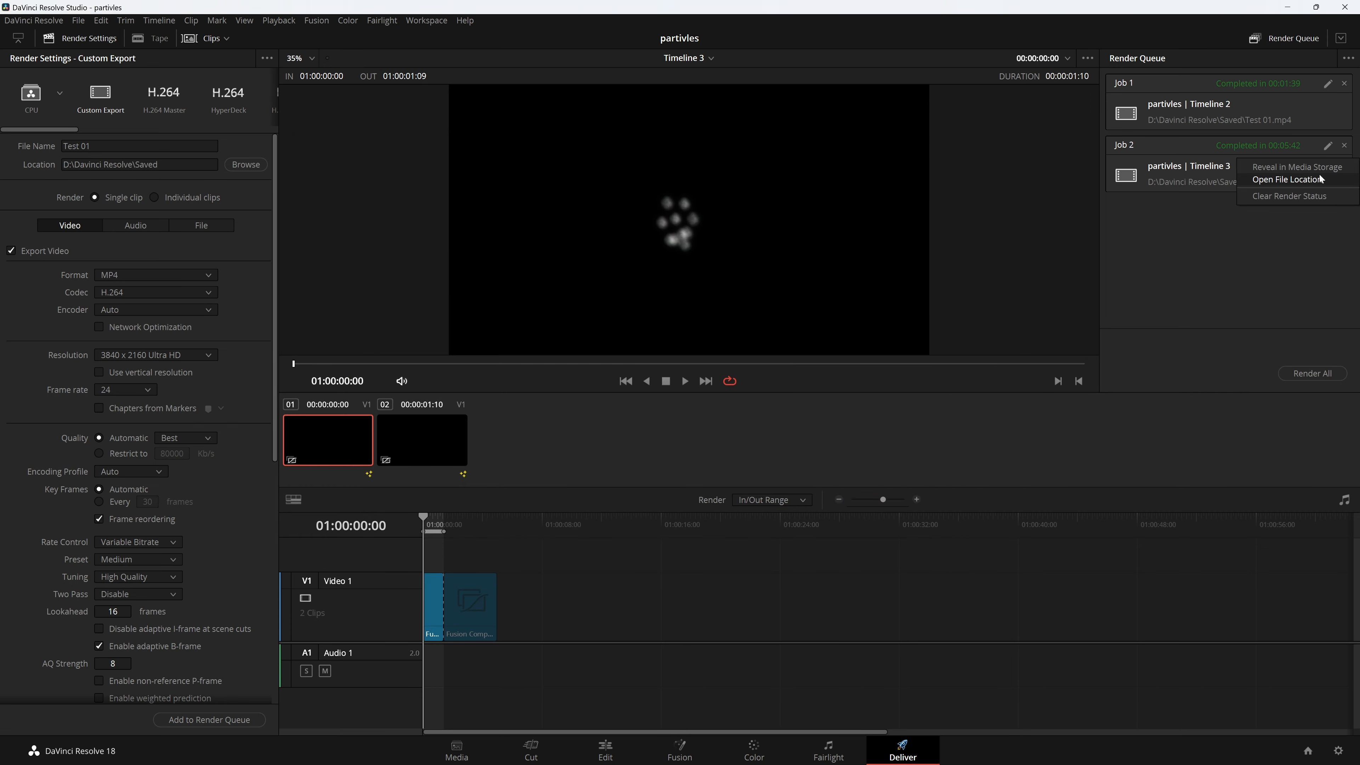
pyautogui.click(1319, 179)
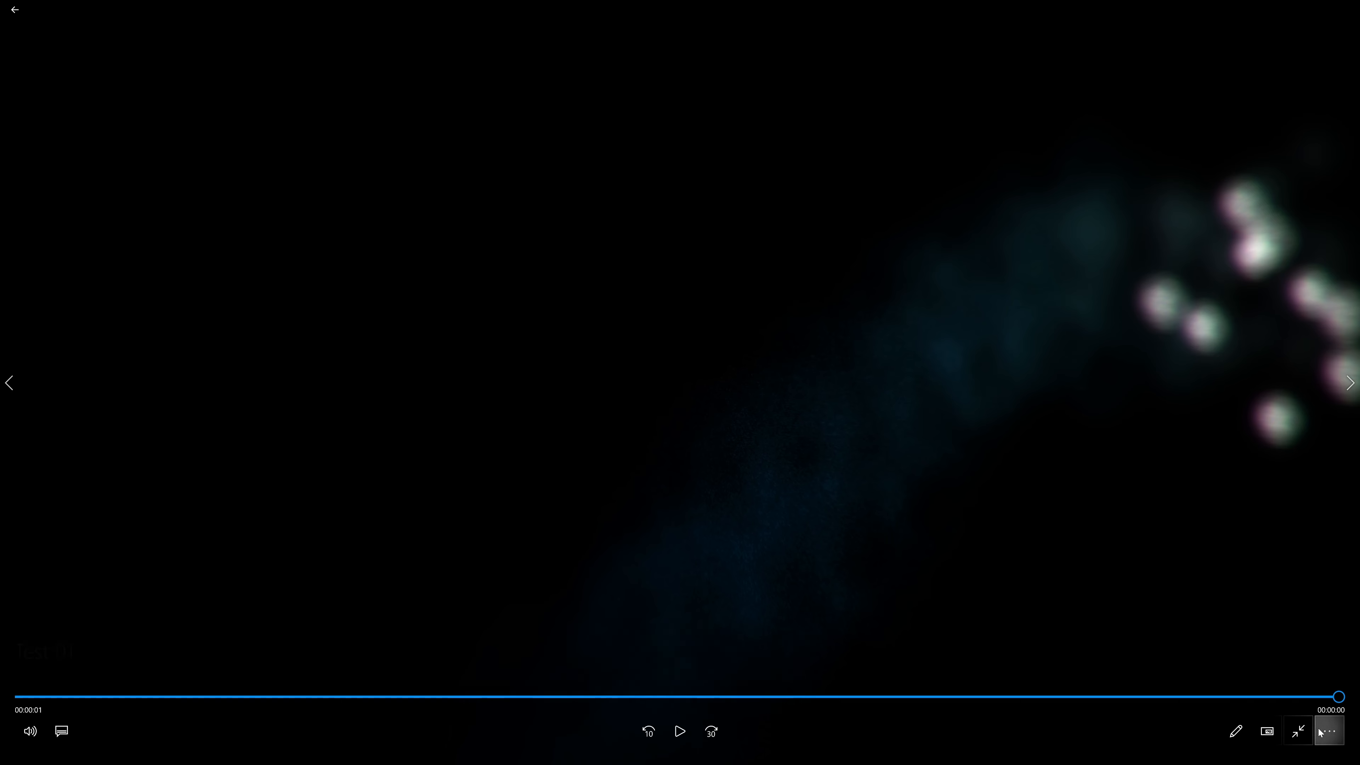
# Play the rendered Test 01 video full screen in the media player and scrub through it from the start
pyautogui.click(1327, 731)
pyautogui.click(1296, 663)
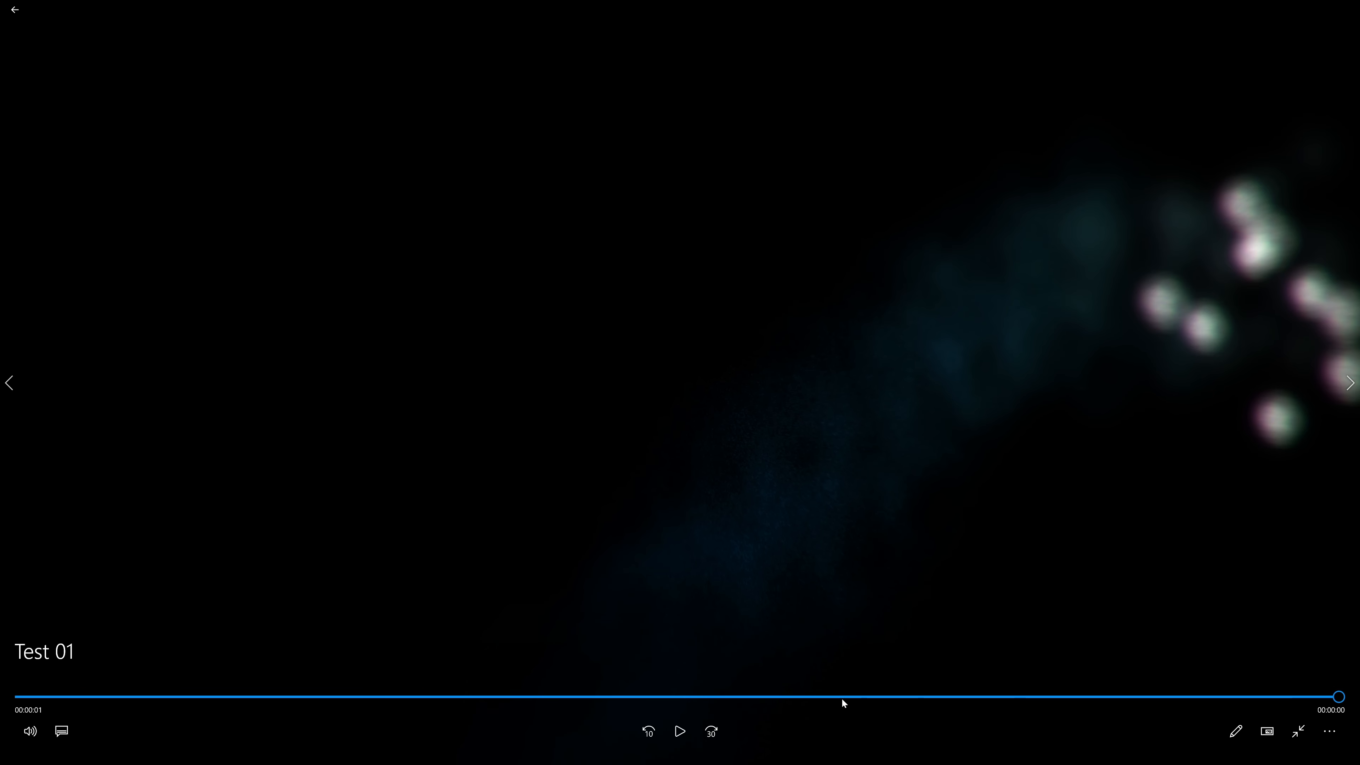
pyautogui.click(681, 732)
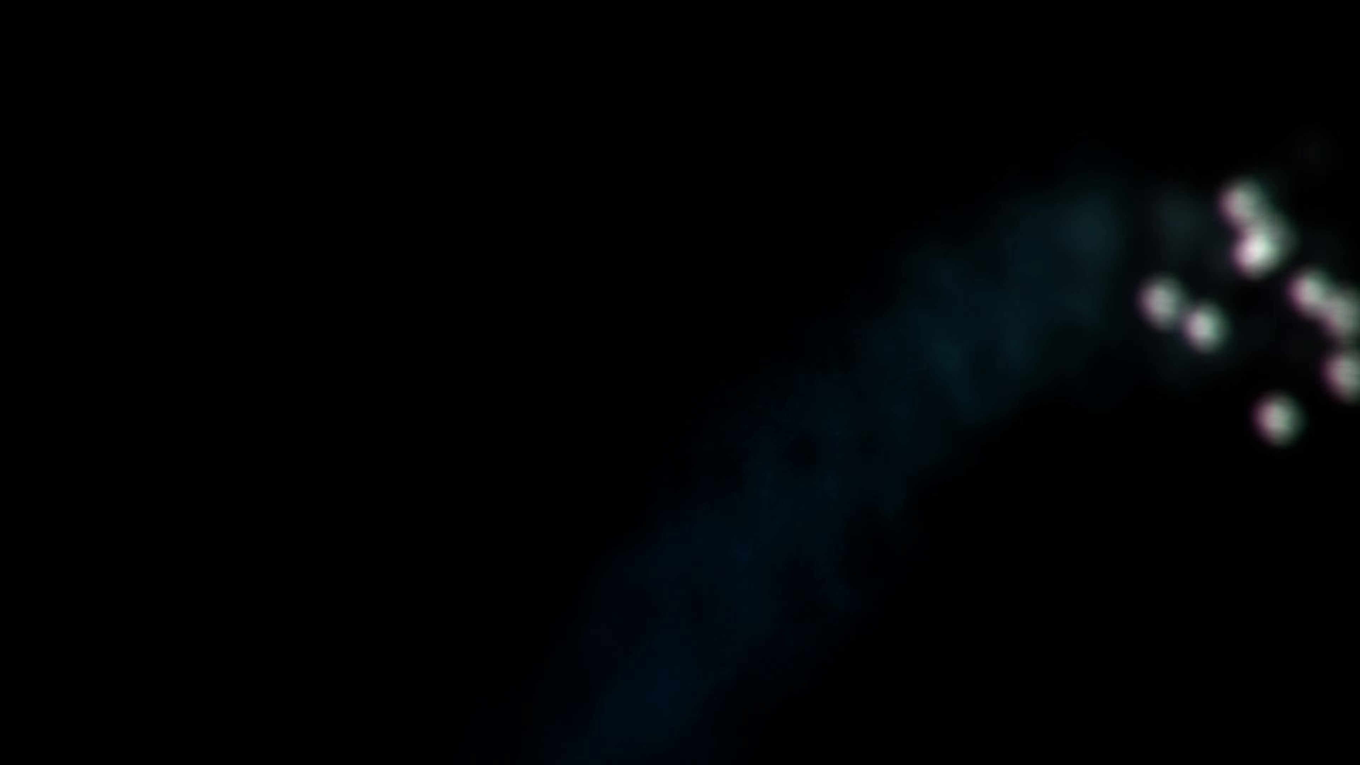
pyautogui.click(954, 445)
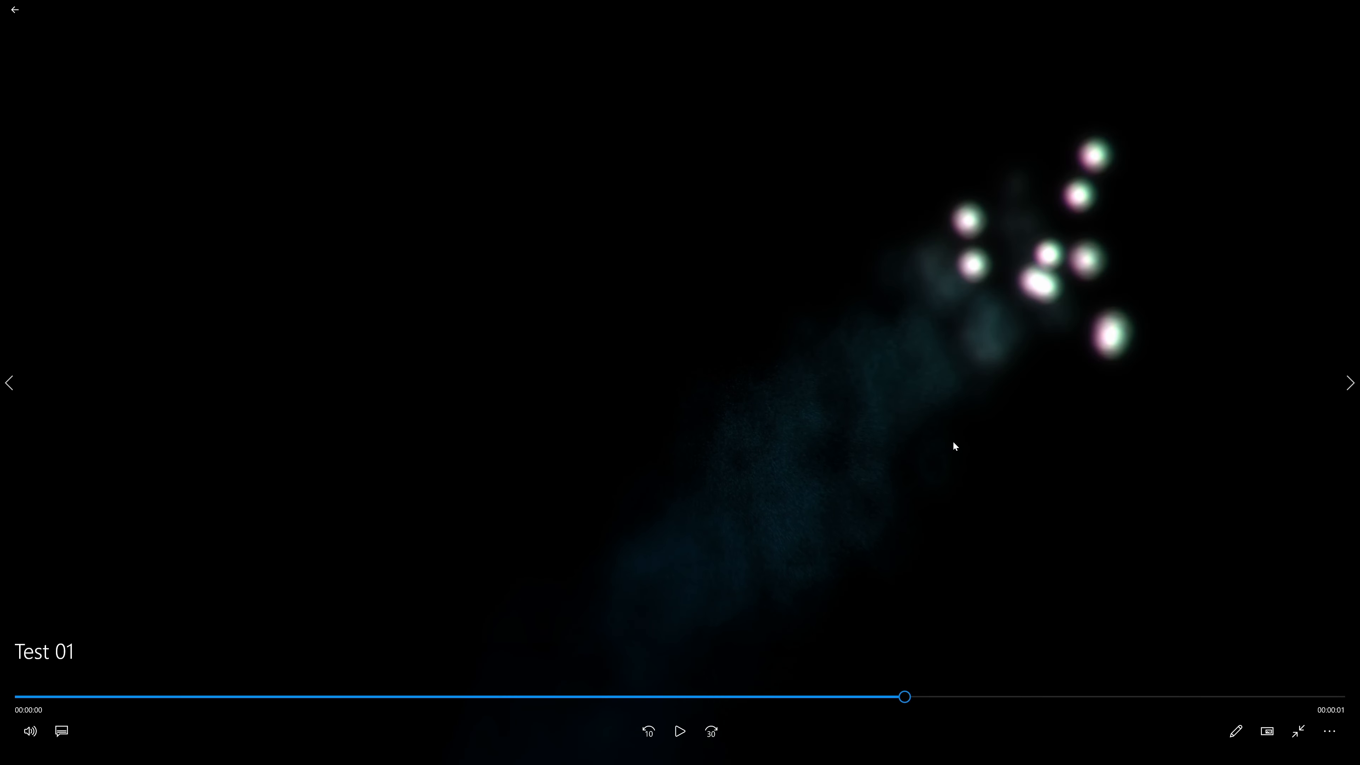
pyautogui.moveTo(898, 710); pyautogui.dragTo(2, 660)
pyautogui.moveTo(33, 713); pyautogui.dragTo(970, 723)
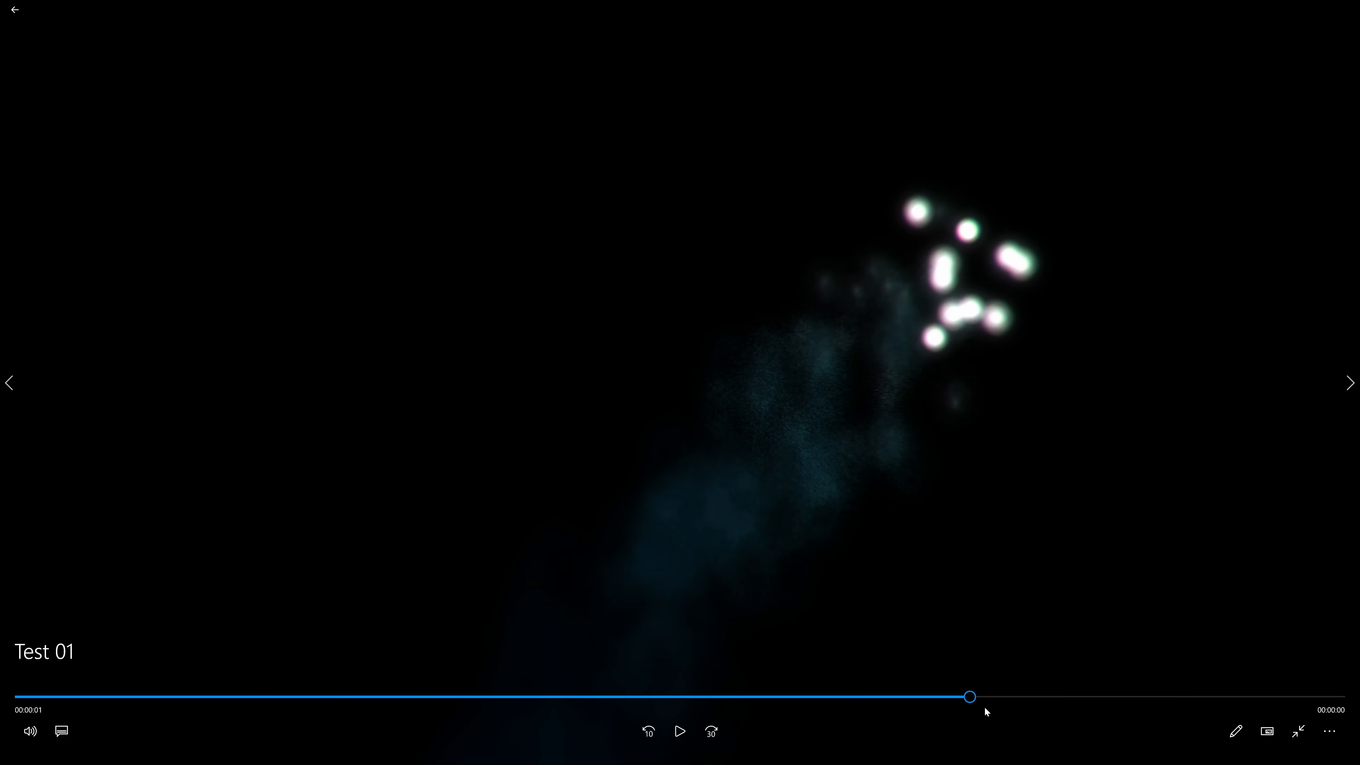
# Examine the depth of field in the middle section of the Test 01 video, and return to DaVinci Resolve
pyautogui.moveTo(985, 705); pyautogui.dragTo(820, 759)
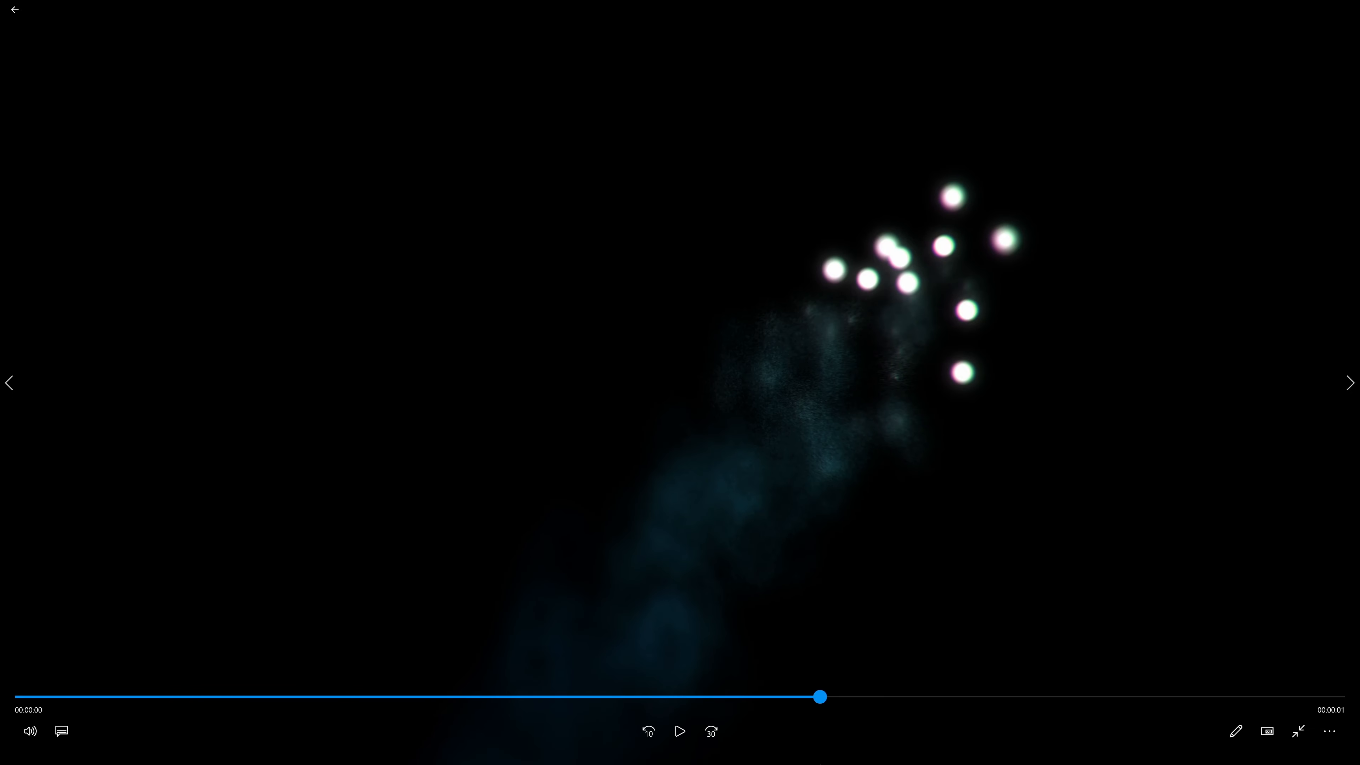
pyautogui.click(680, 732)
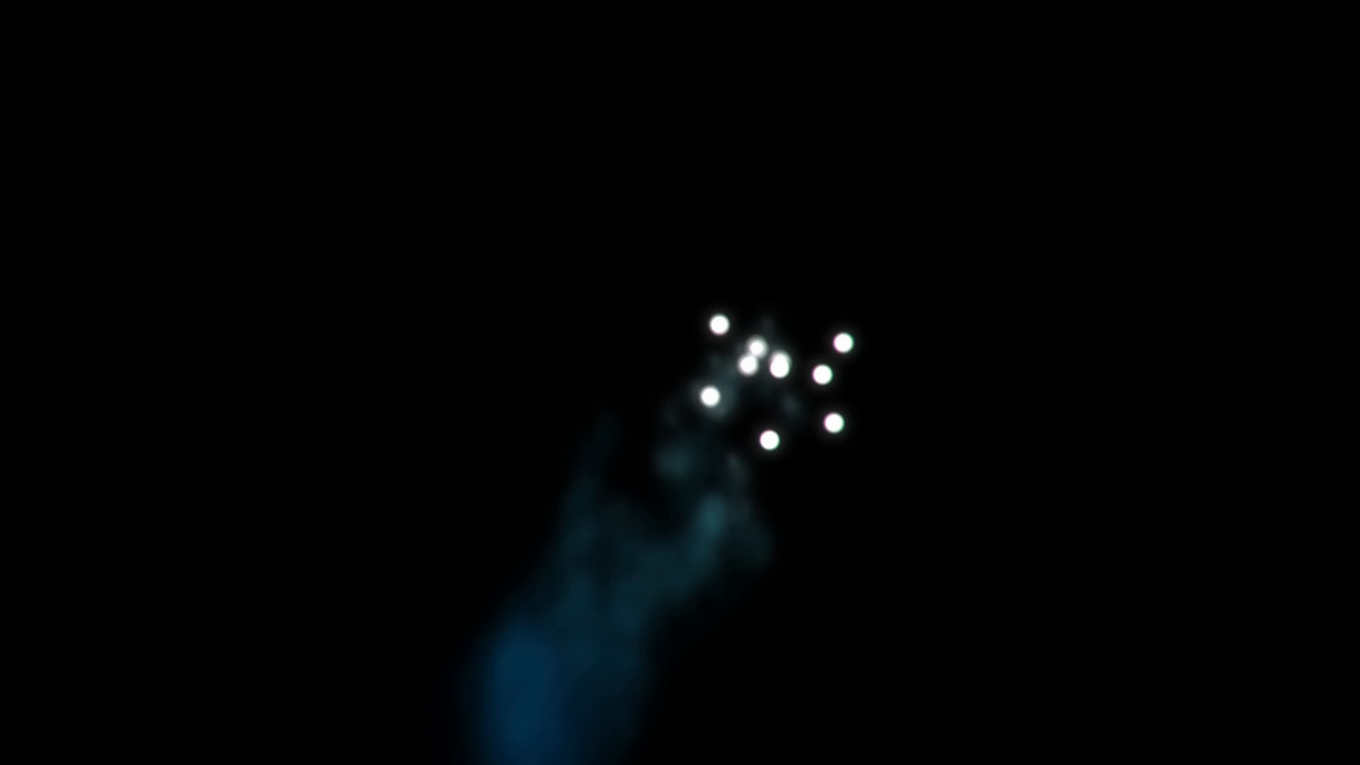
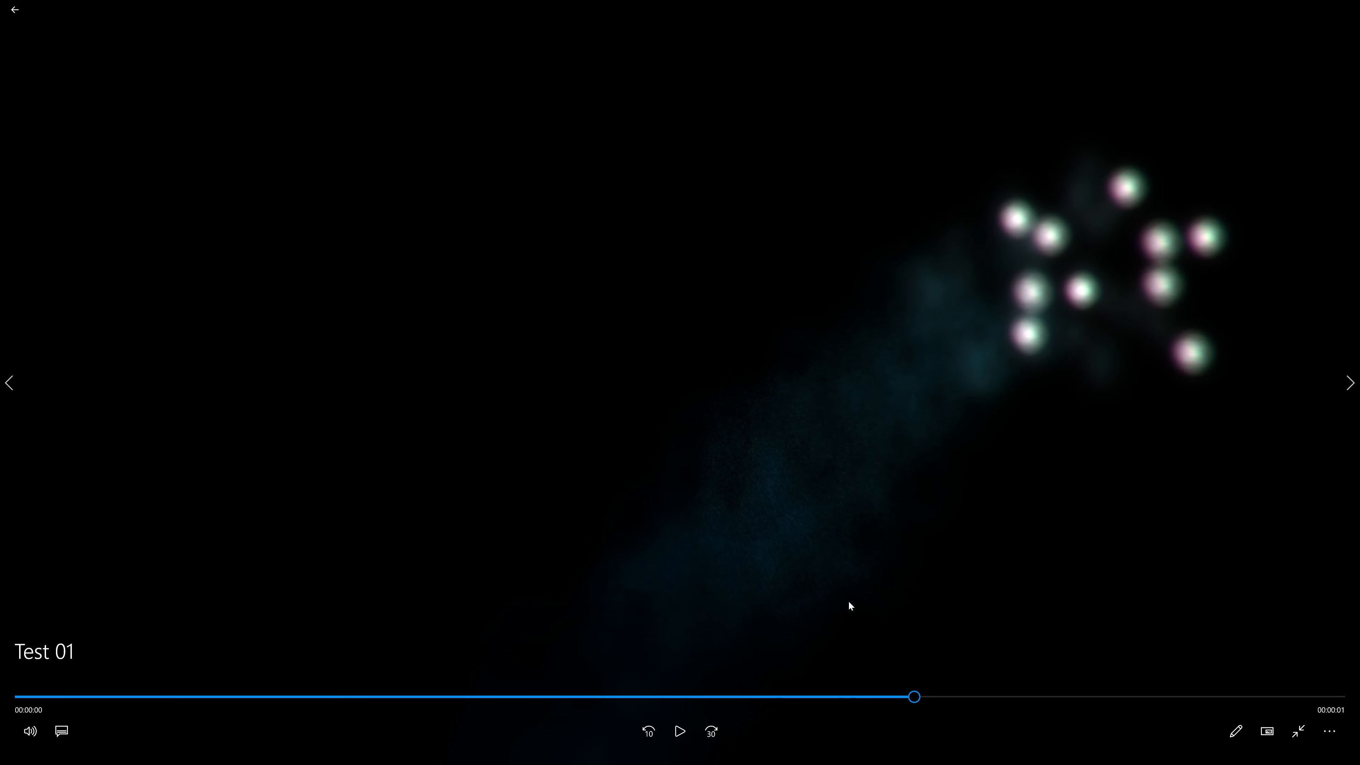
pyautogui.moveTo(917, 696); pyautogui.dragTo(812, 696)
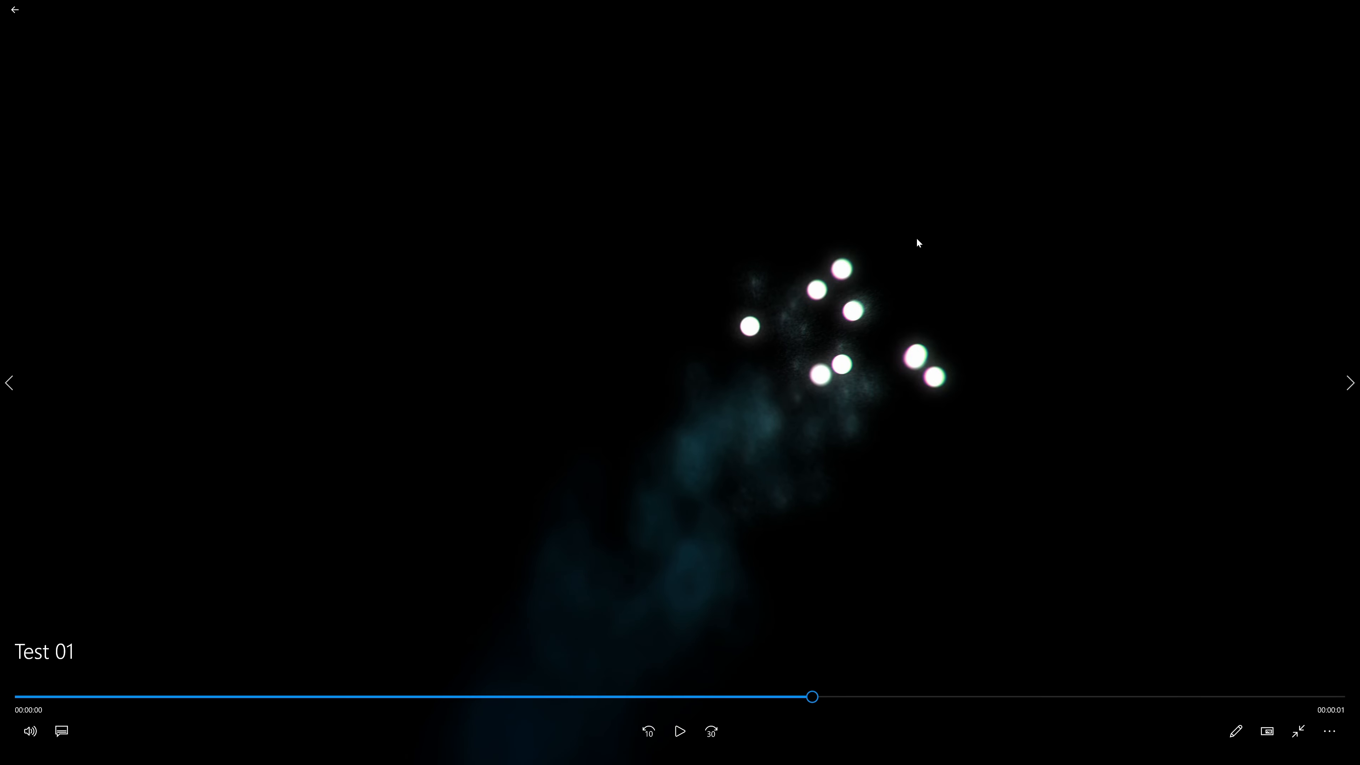
pyautogui.moveTo(812, 699); pyautogui.dragTo(945, 700)
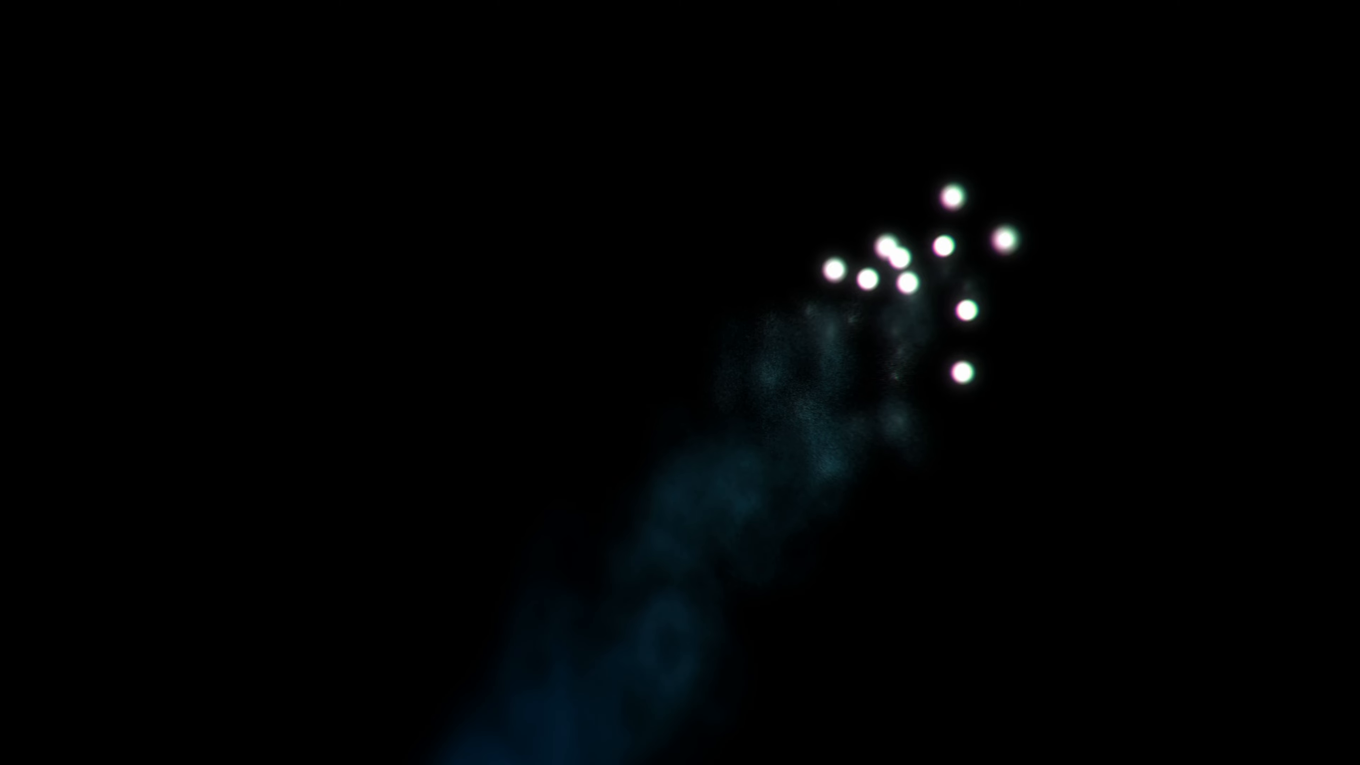
pyautogui.click(1301, 6)
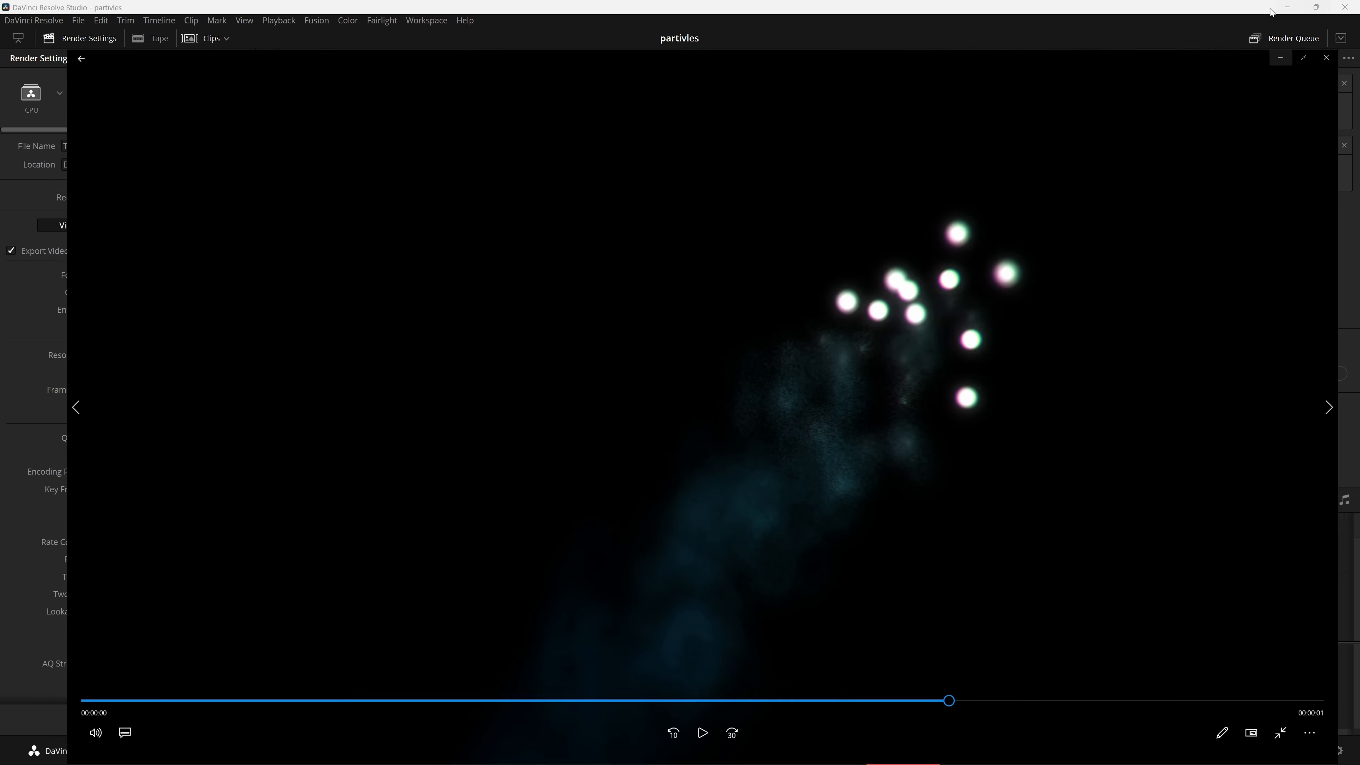
pyautogui.click(1192, 380)
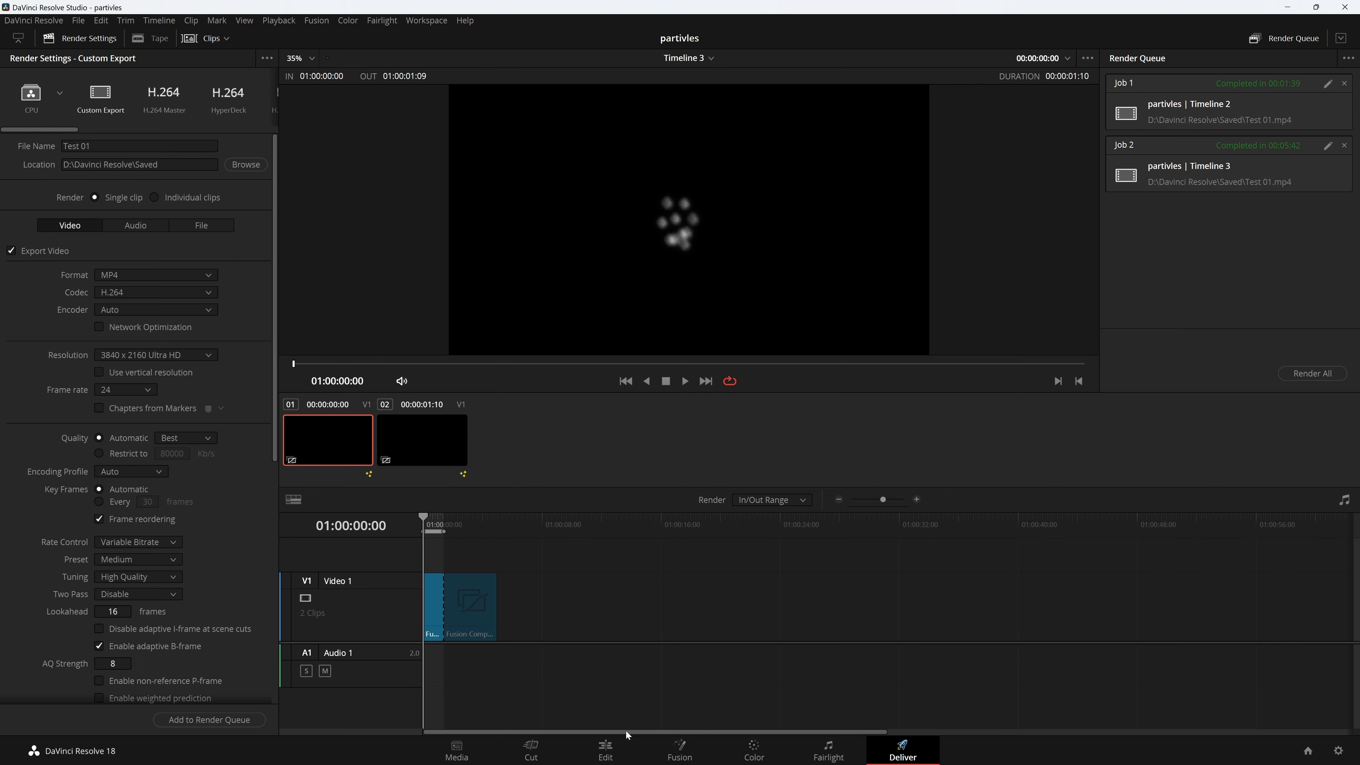
# Reopen Timeline 3's composition in Fusion and disable the accumulation effects on Renderer3D1
pyautogui.click(606, 751)
pyautogui.click(688, 750)
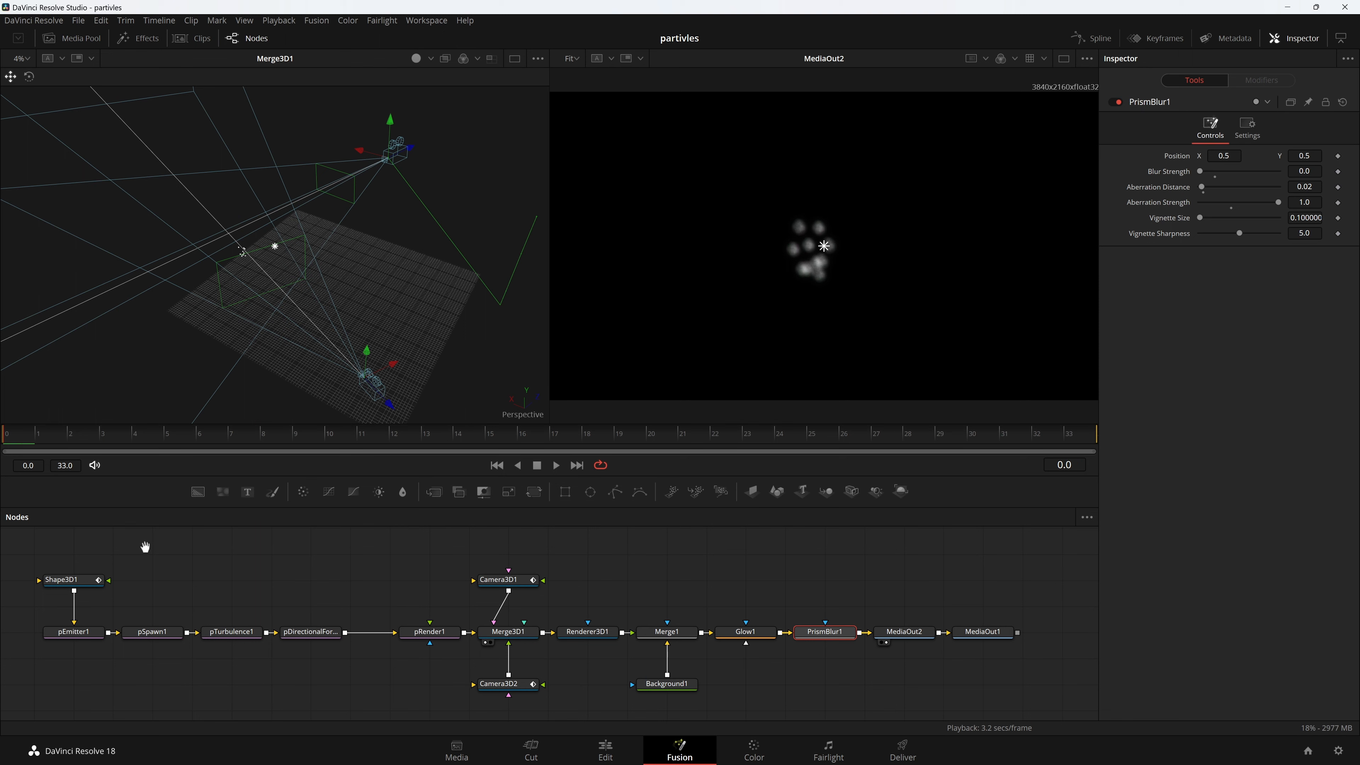
pyautogui.moveTo(143, 549); pyautogui.dragTo(171, 563)
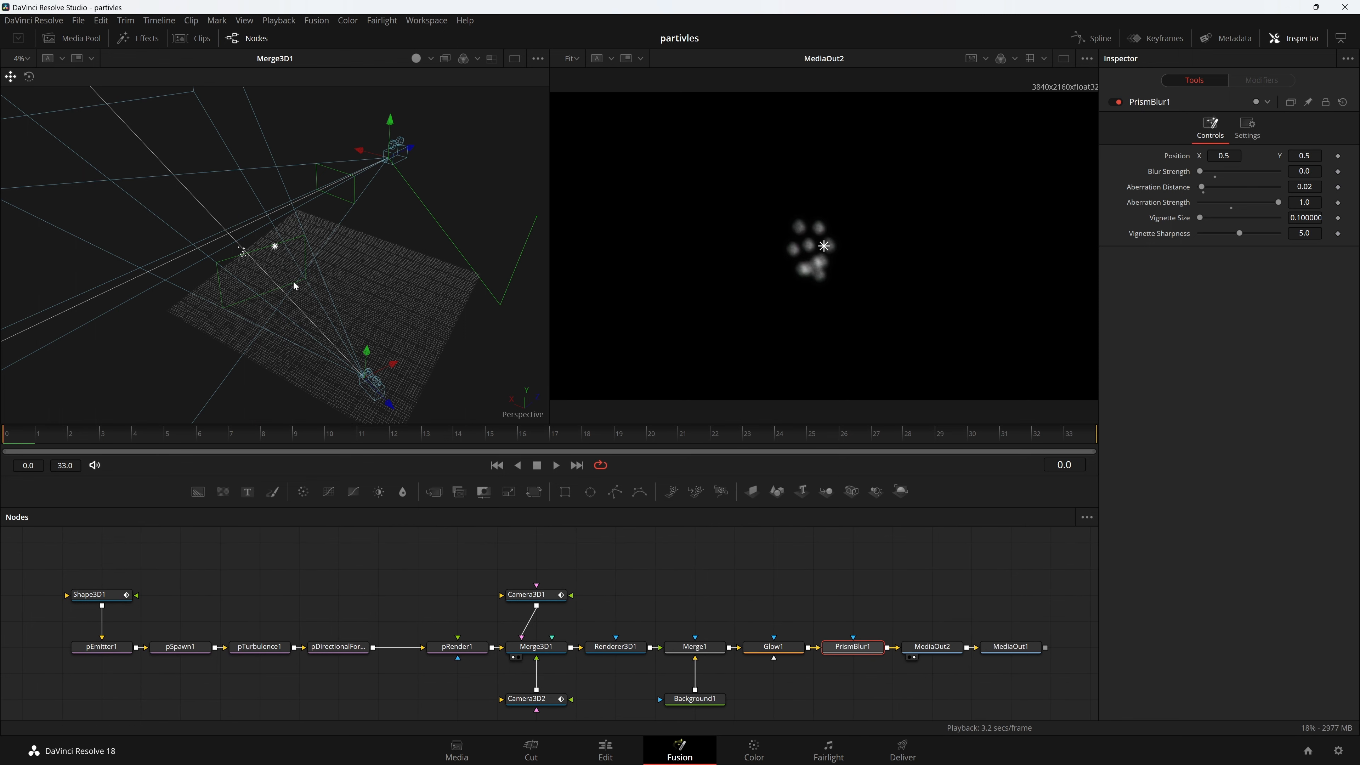
pyautogui.scroll(10, 295, 285)
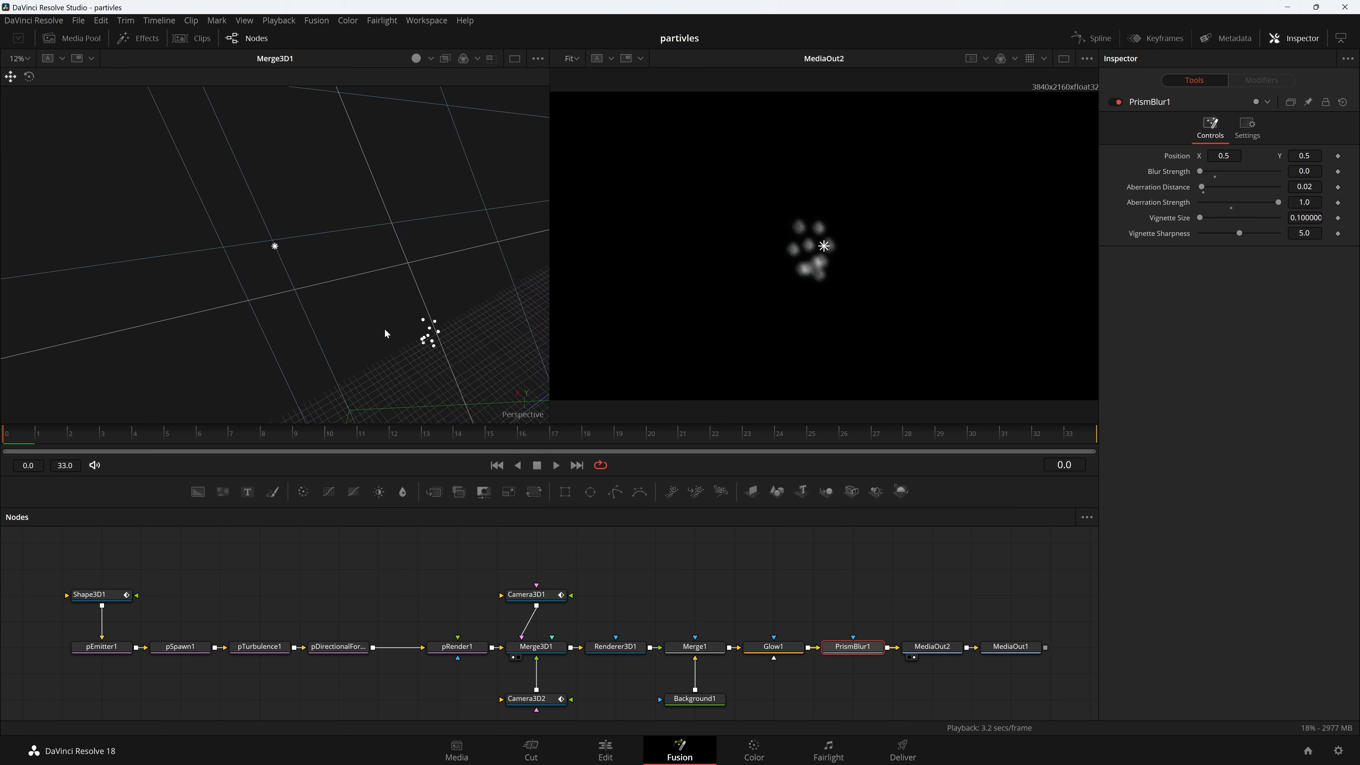
pyautogui.moveTo(468, 357); pyautogui.dragTo(509, 473)
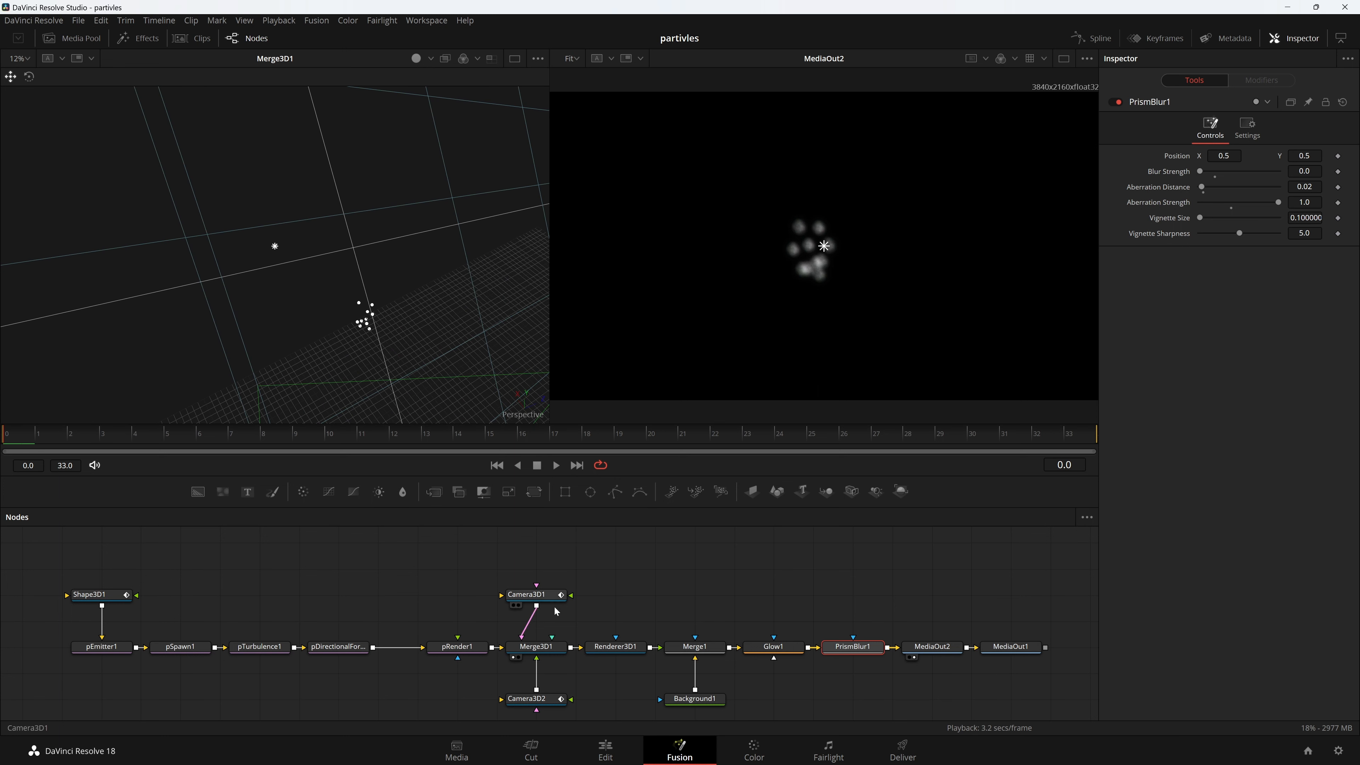
pyautogui.click(621, 651)
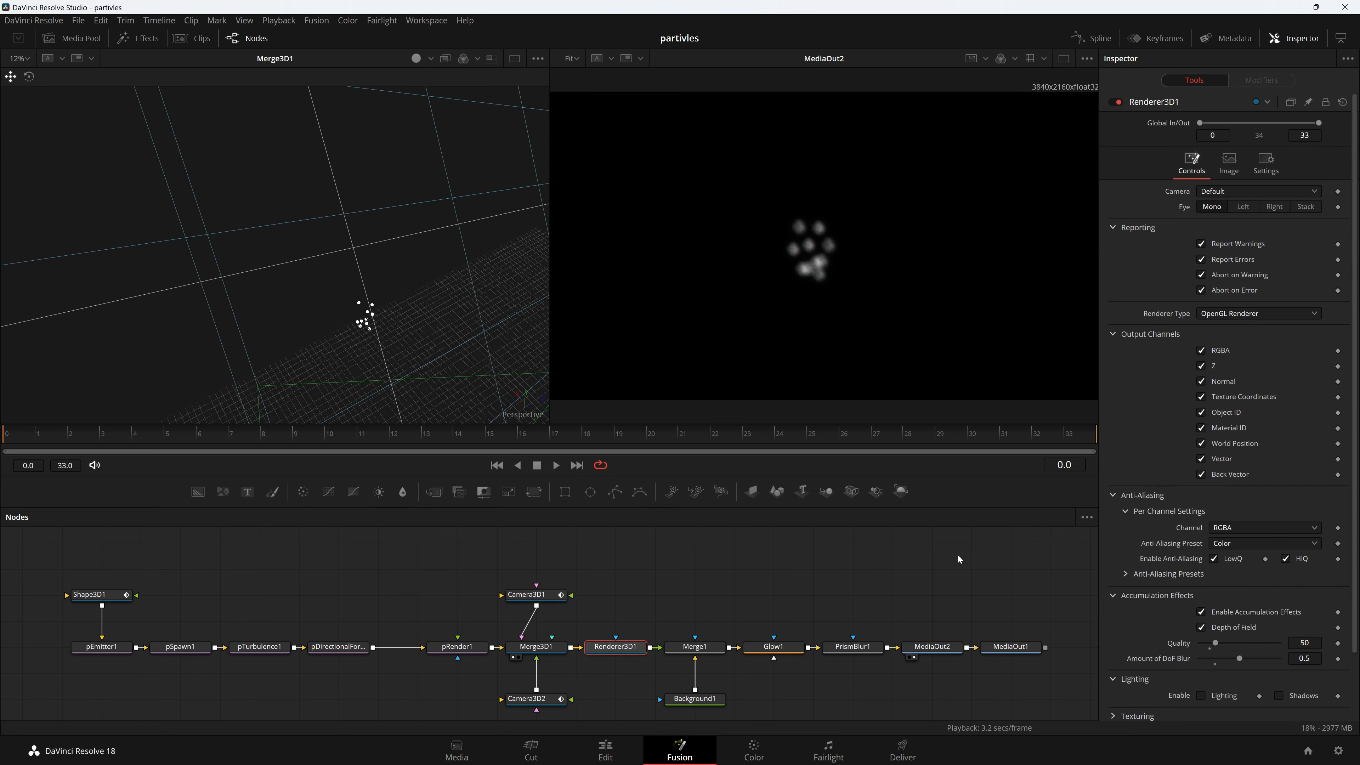
pyautogui.click(1225, 610)
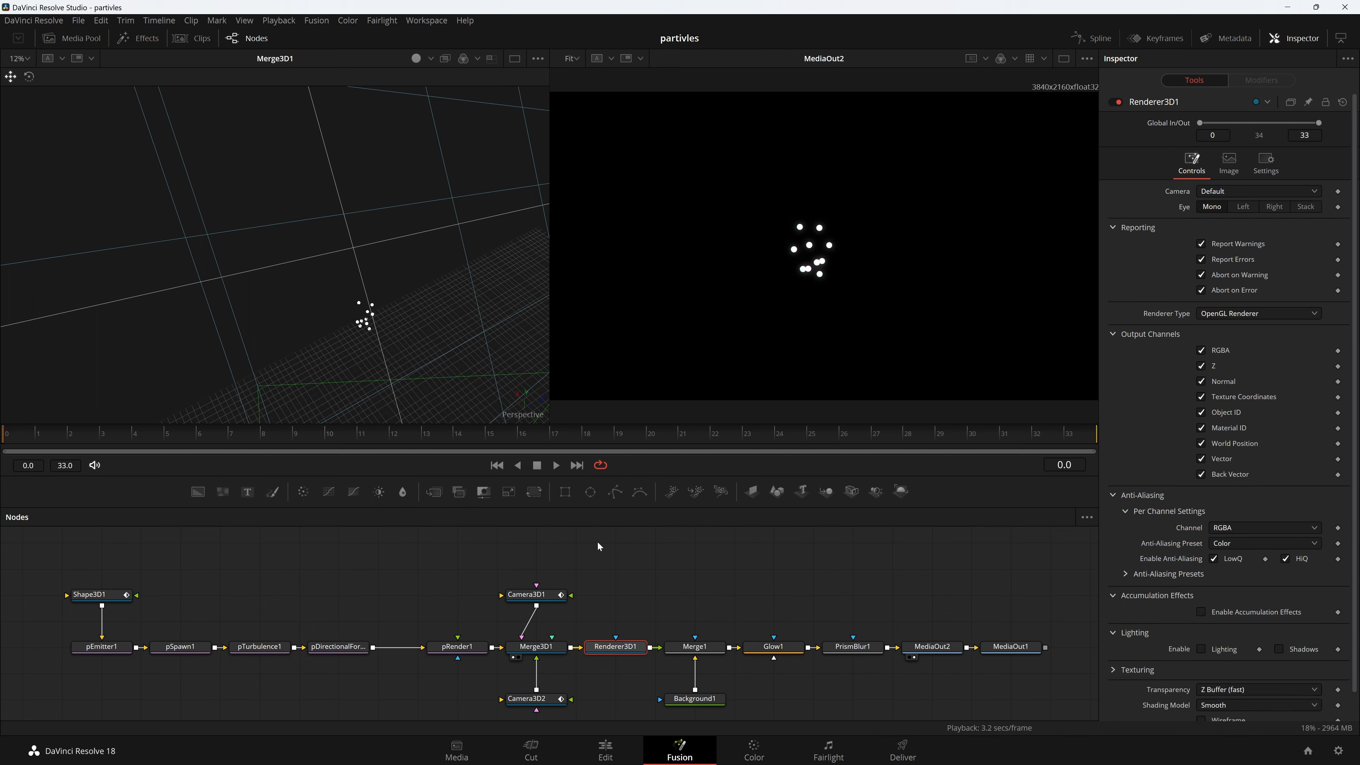
# Split the Merge3D1 viewer into a quad view and frame the particles and camera lines in the Top view
pyautogui.moveTo(598, 541); pyautogui.dragTo(632, 559)
pyautogui.moveTo(439, 370); pyautogui.dragTo(513, 420)
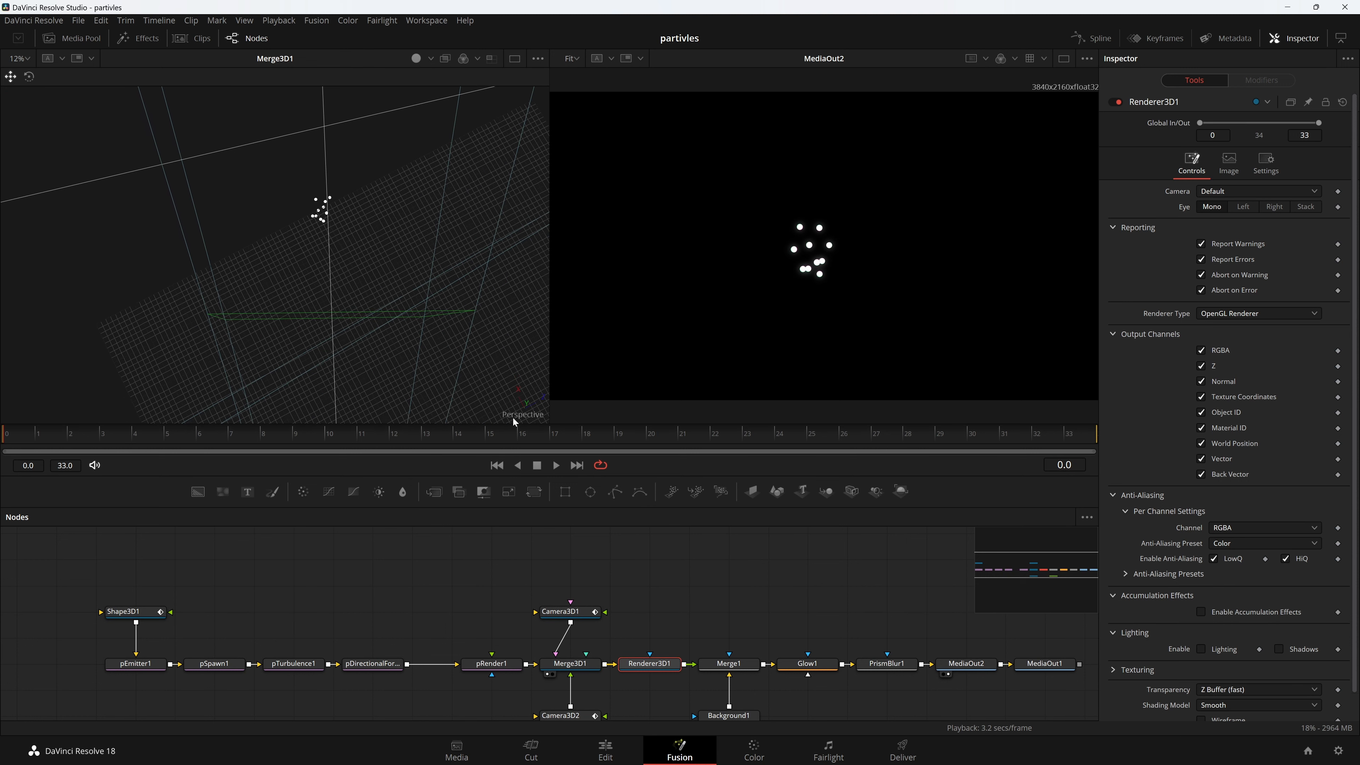
pyautogui.hotkey('shift', 'q')
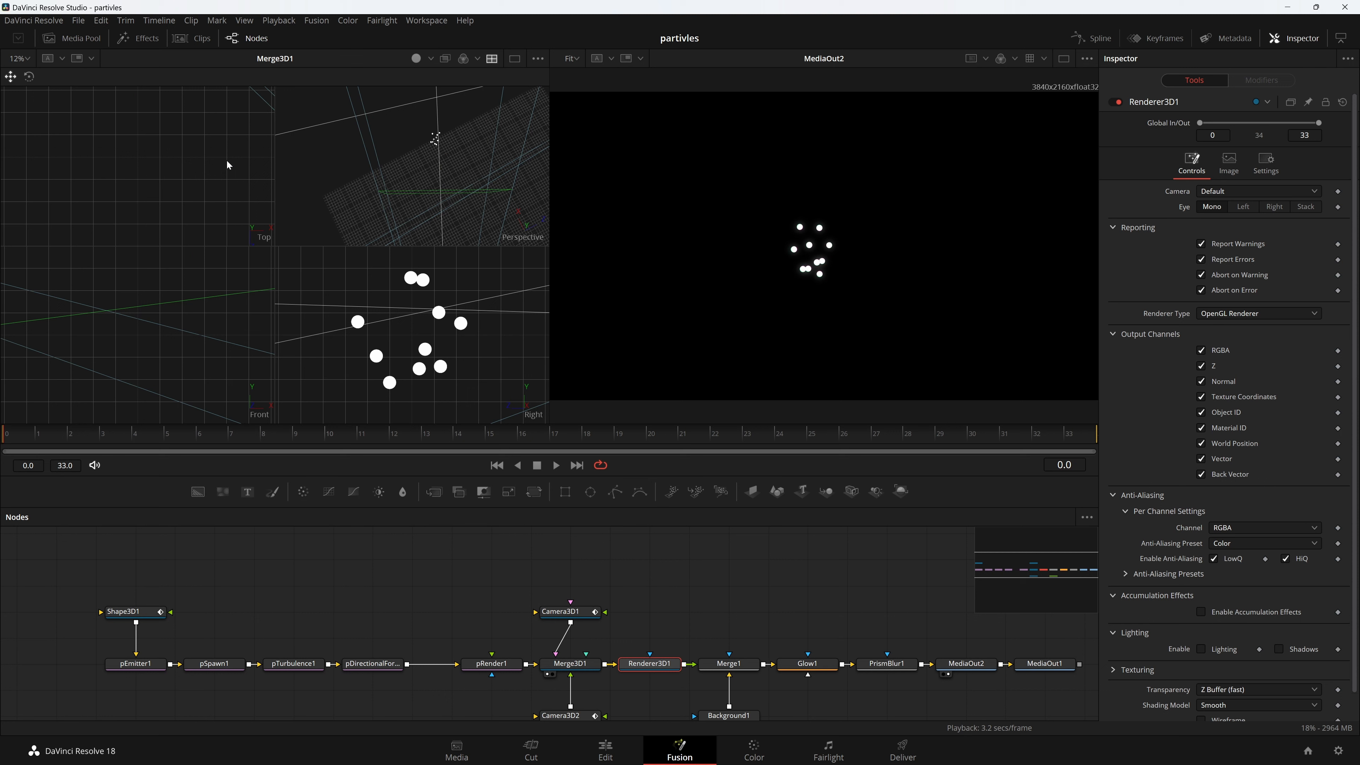
pyautogui.scroll(-5, 226, 165)
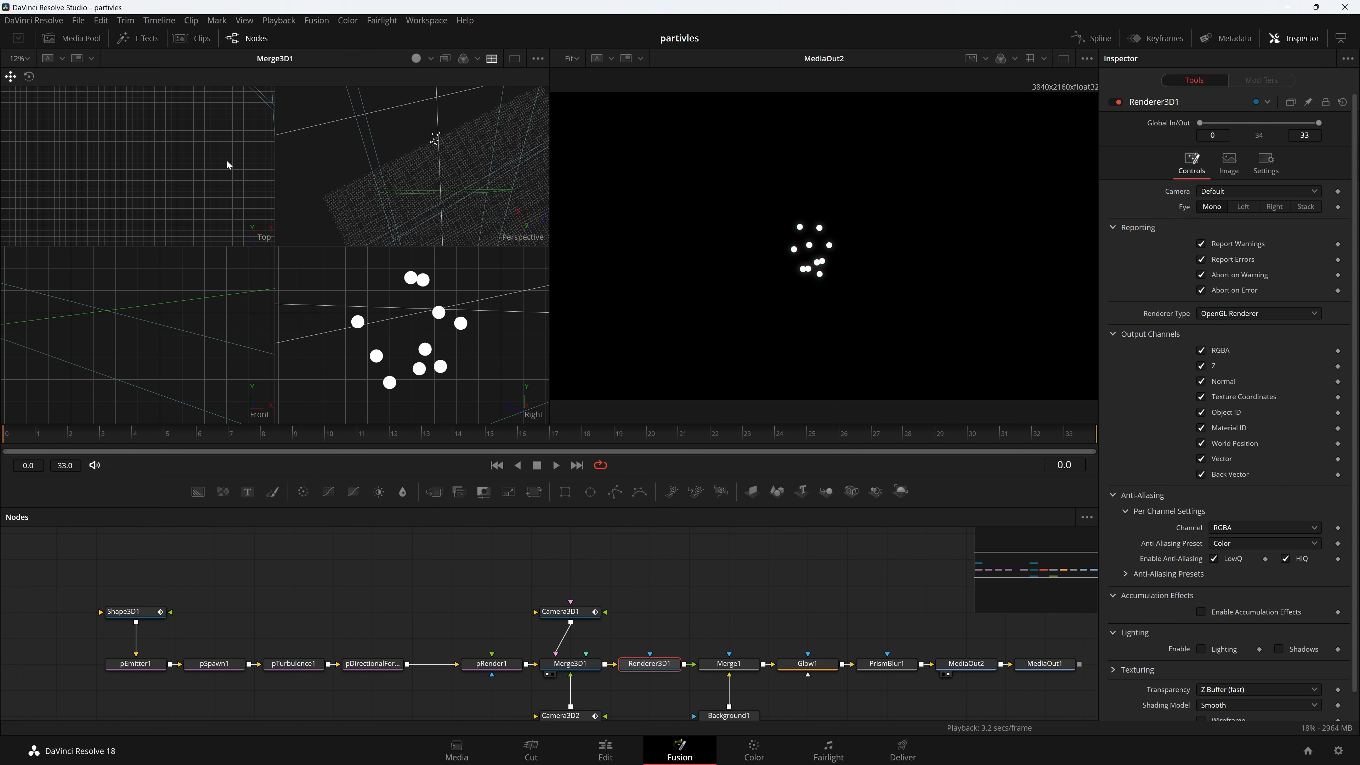
pyautogui.scroll(-5, 227, 161)
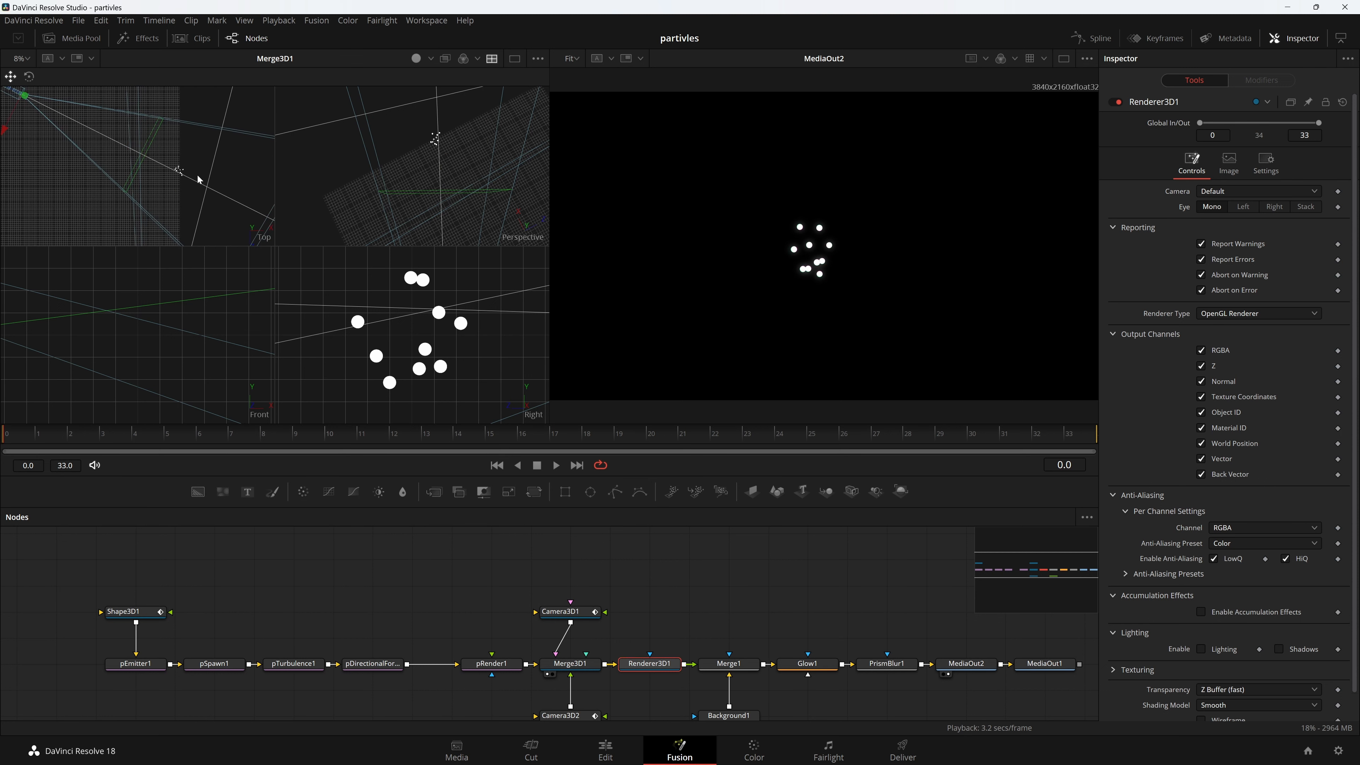
pyautogui.scroll(5, 198, 177)
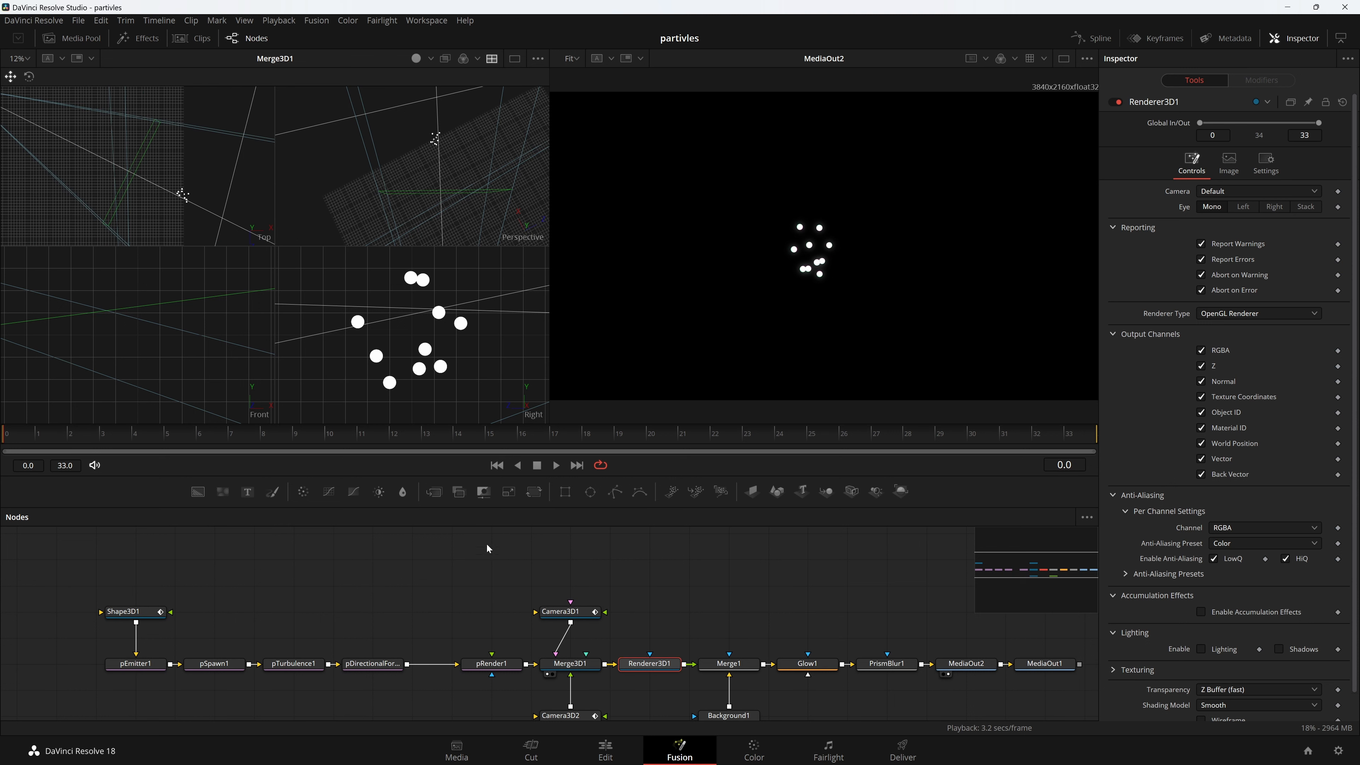
# Move the playhead to frame 5 and set Camera3D1's Focal Plane to 15
pyautogui.click(560, 612)
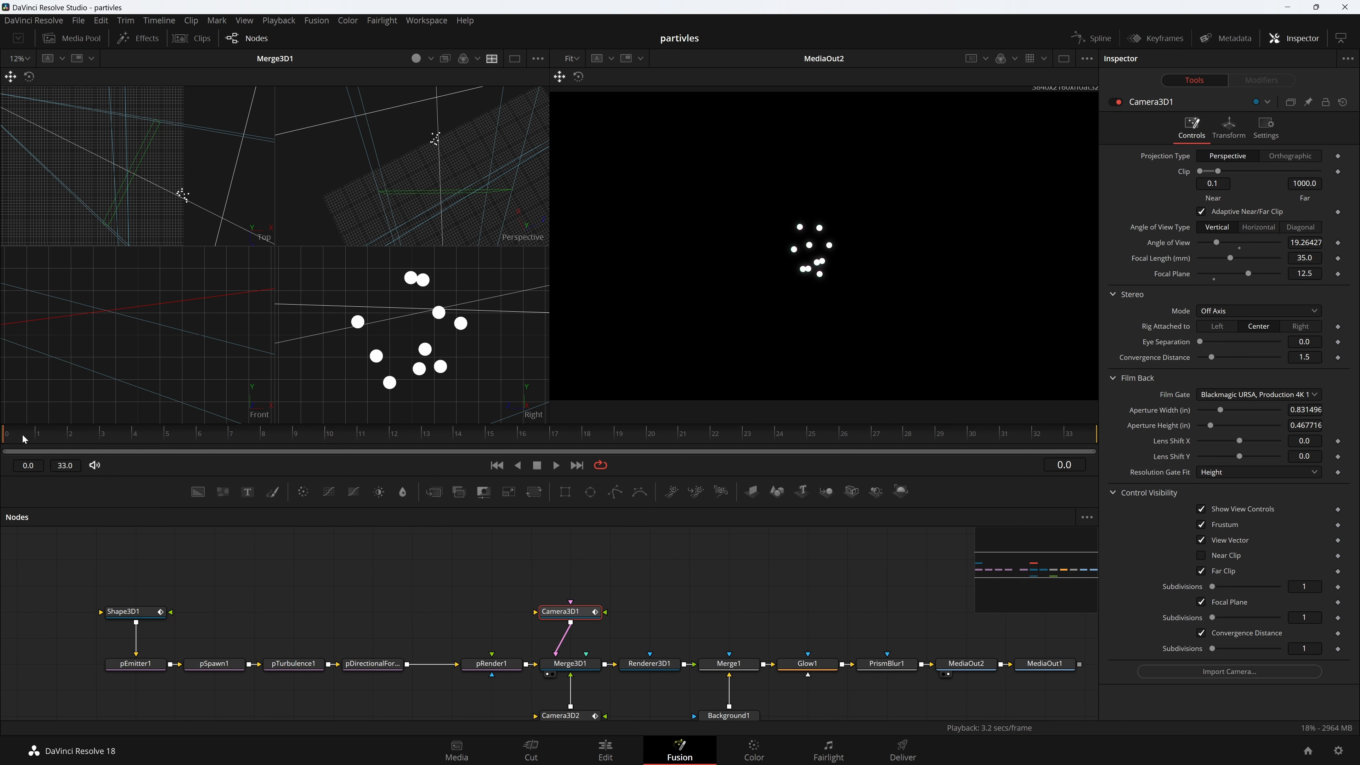
pyautogui.click(67, 433)
pyautogui.click(105, 436)
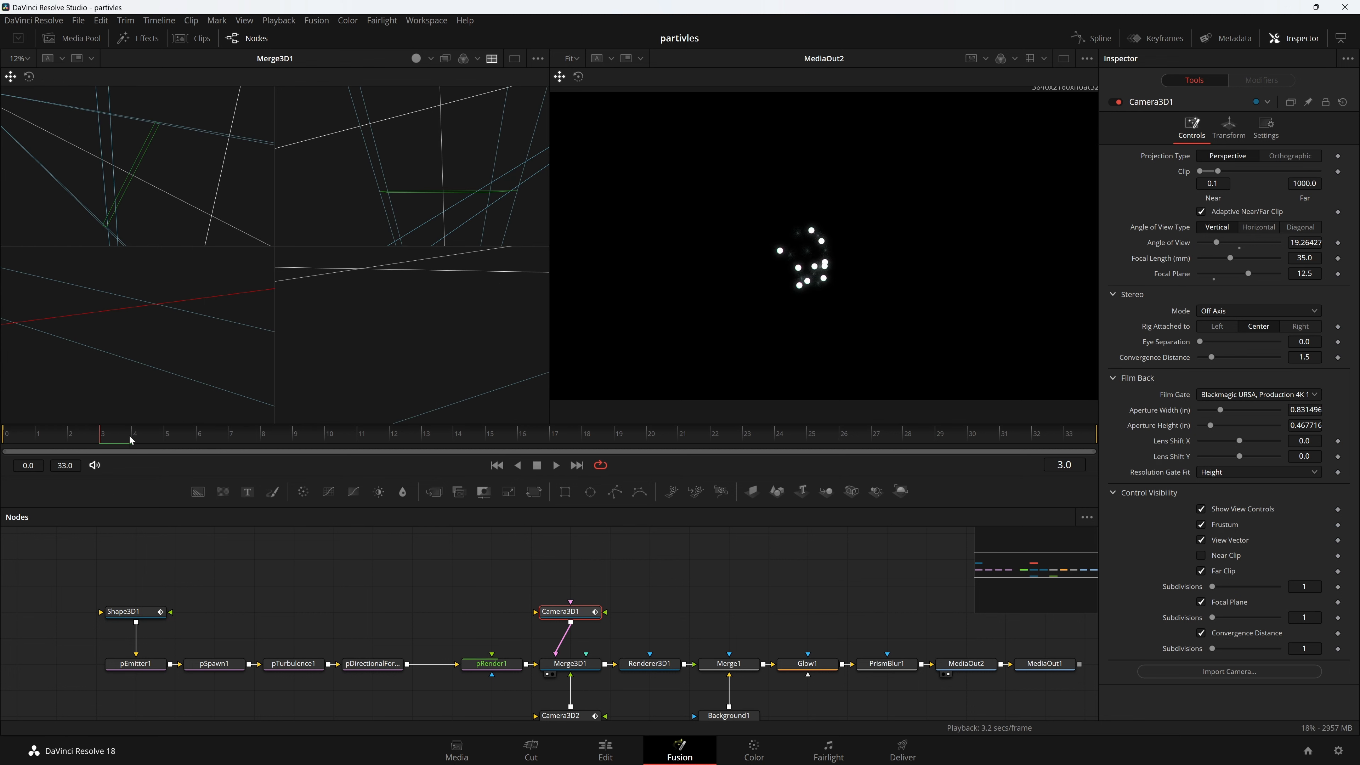
pyautogui.click(165, 440)
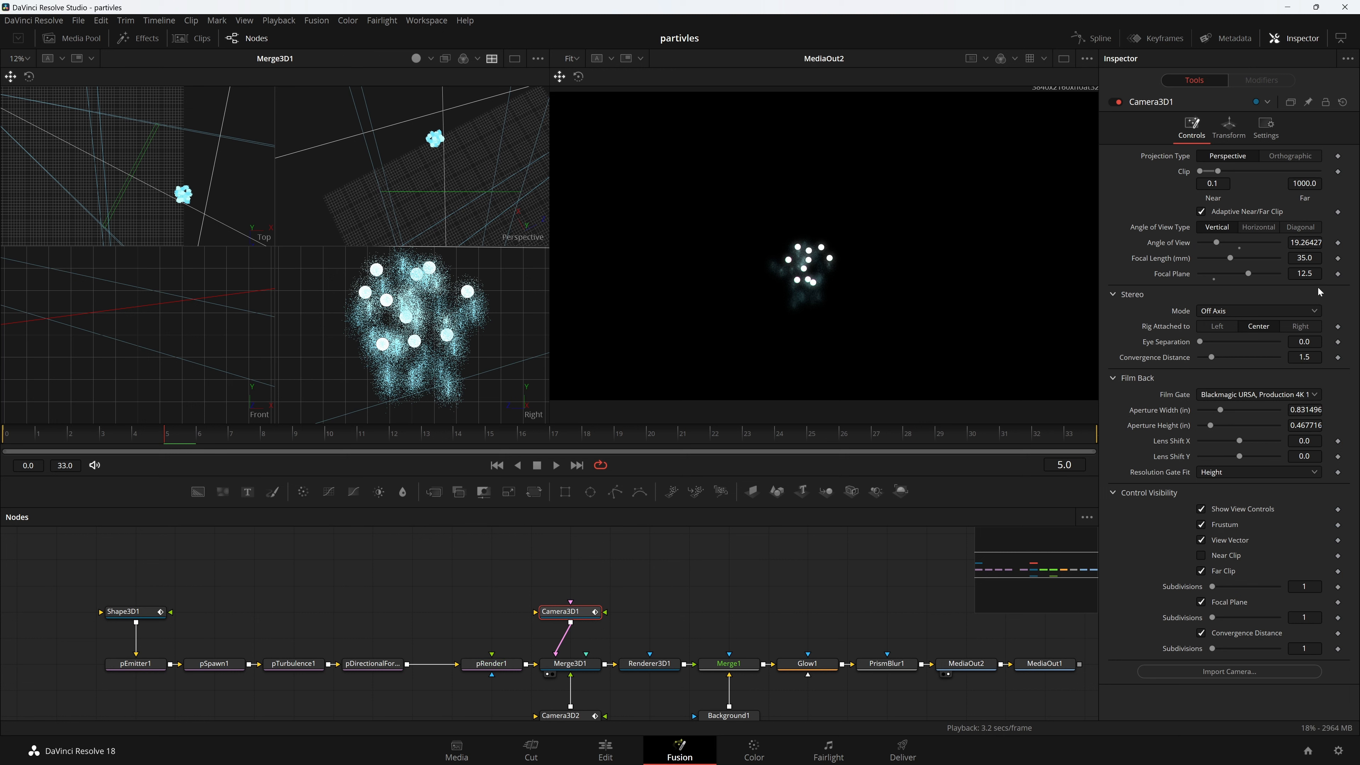
pyautogui.moveTo(1304, 274); pyautogui.dragTo(1328, 273)
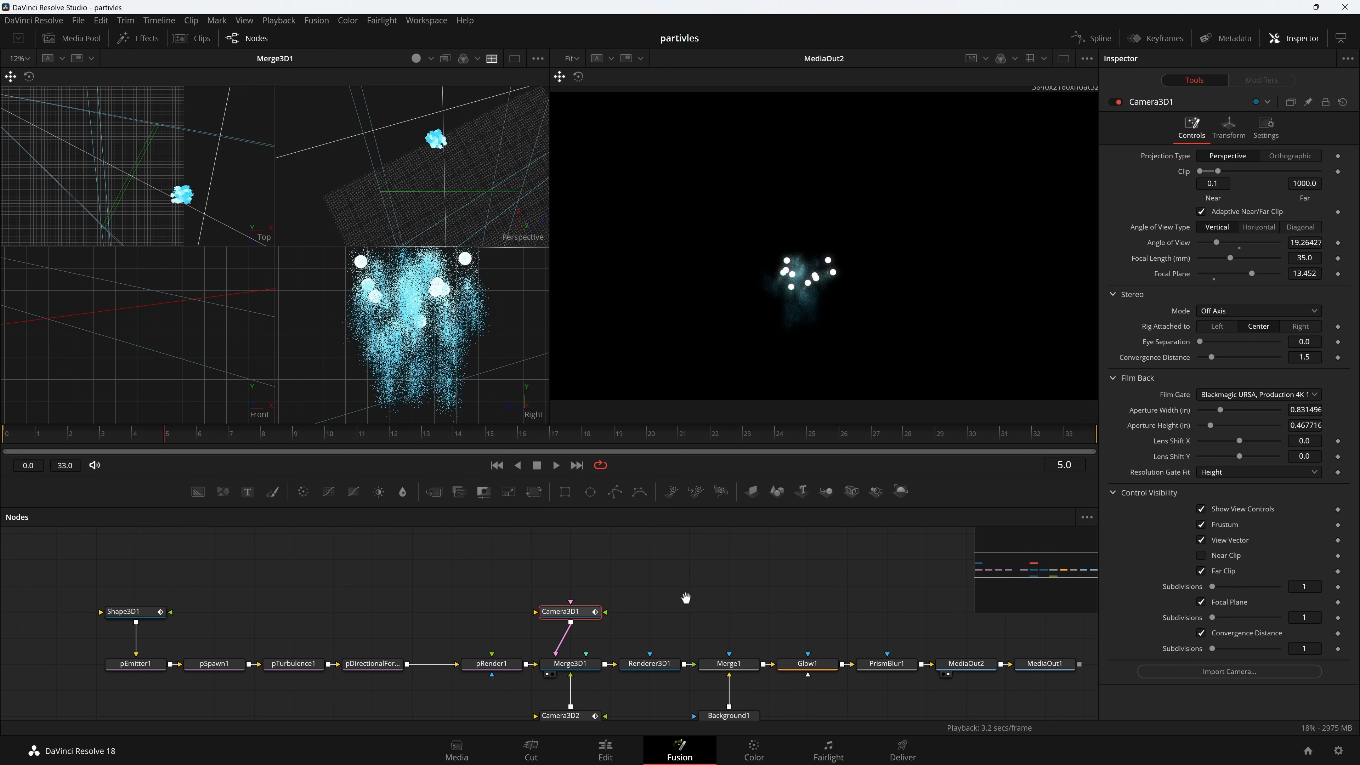
pyautogui.moveTo(686, 598); pyautogui.dragTo(645, 585)
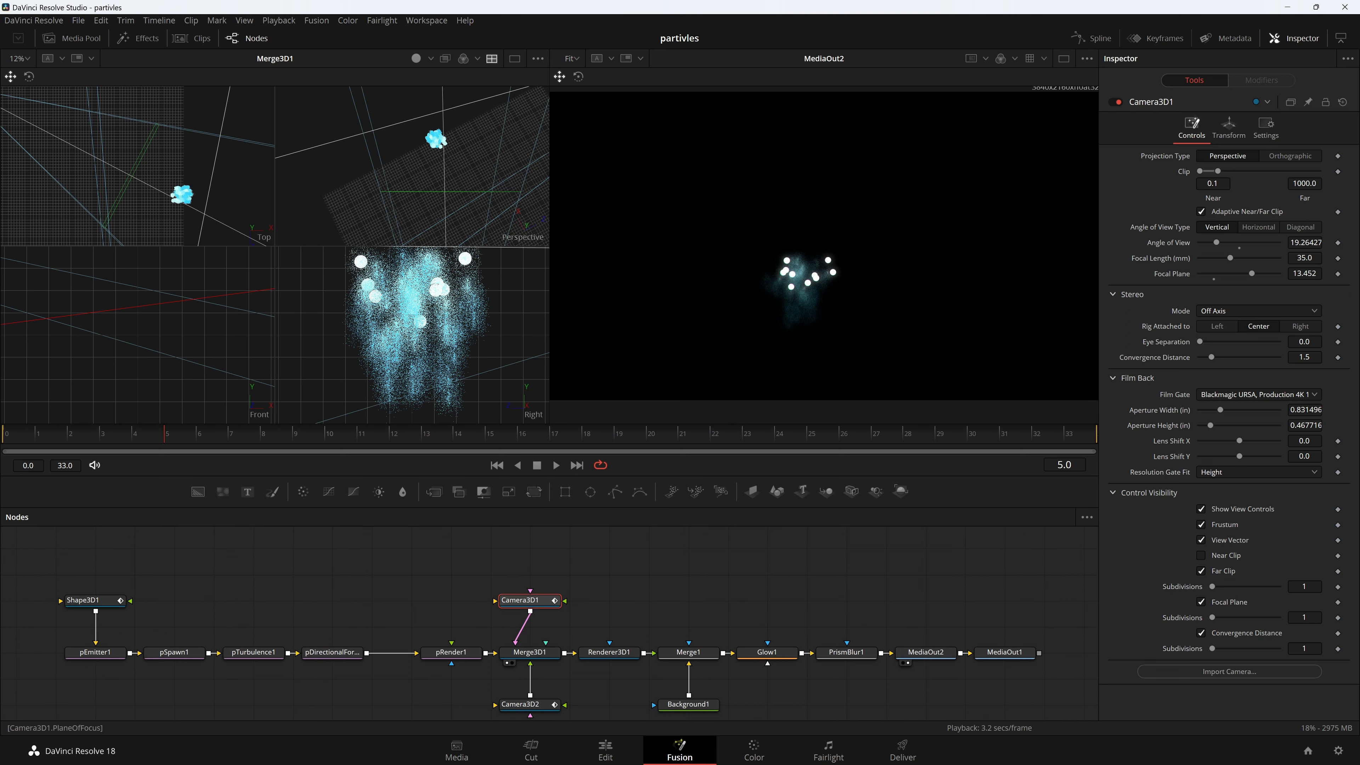
pyautogui.click(1305, 273)
pyautogui.write('15')
pyautogui.press('Tab')
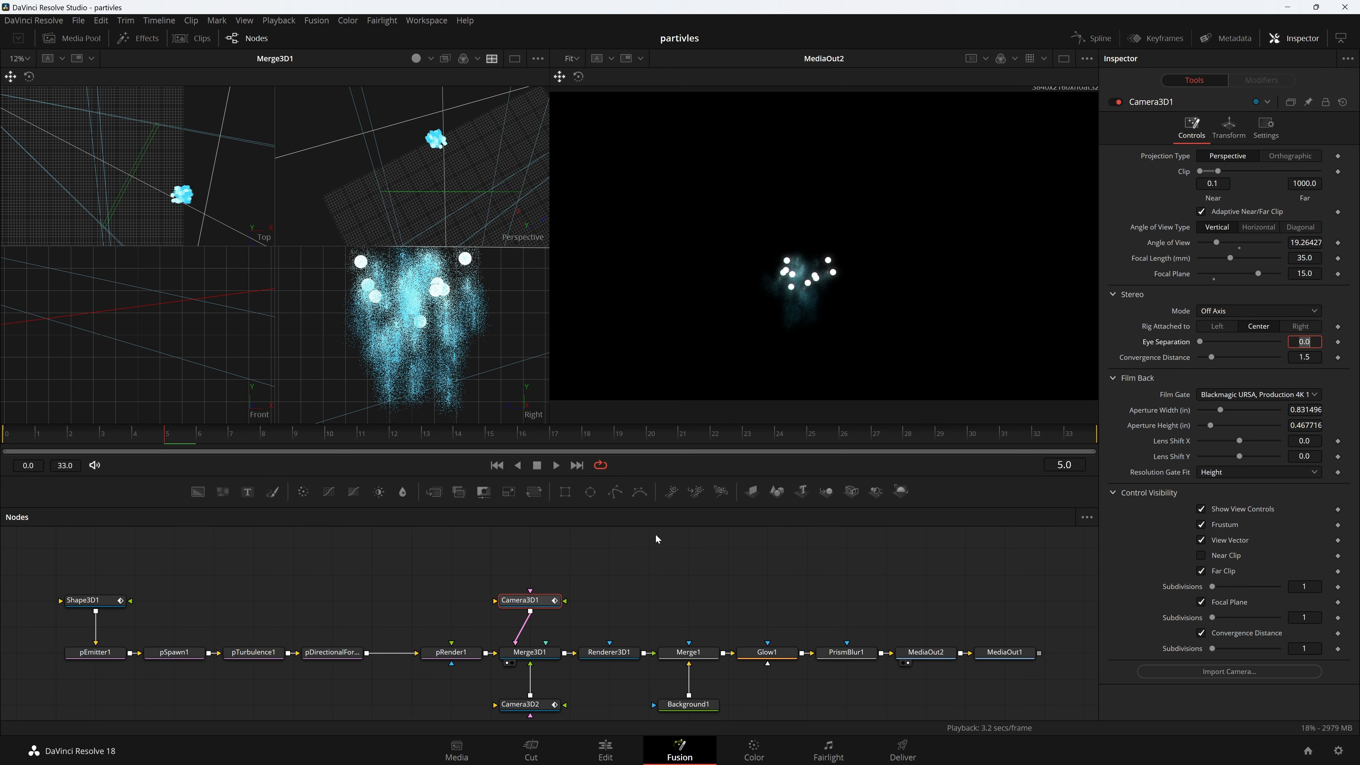
# Try a Focal Plane value of 20 on Camera3D1 at frame 5
pyautogui.scroll(-2, 657, 536)
pyautogui.click(1305, 273)
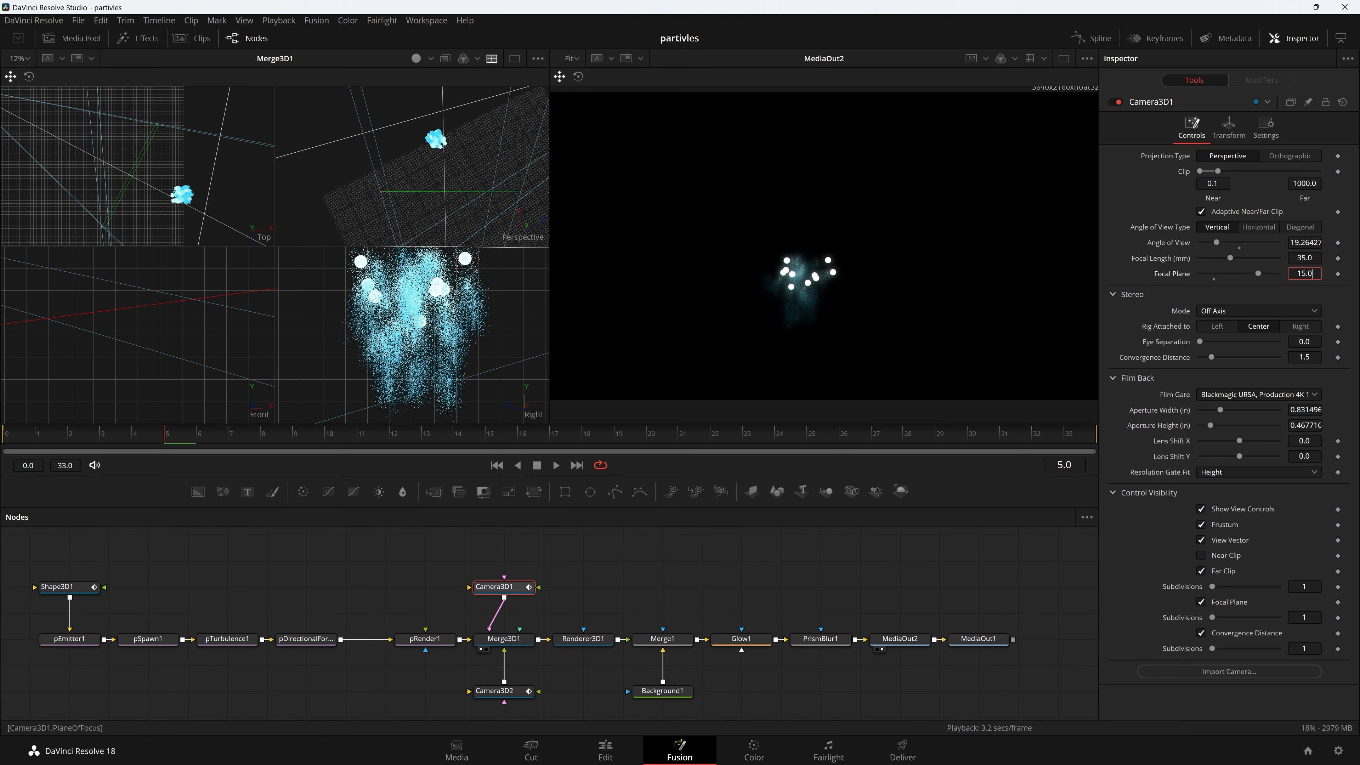
pyautogui.hotkey('ctrl', 'a')
pyautogui.write('20')
pyautogui.press('Tab')
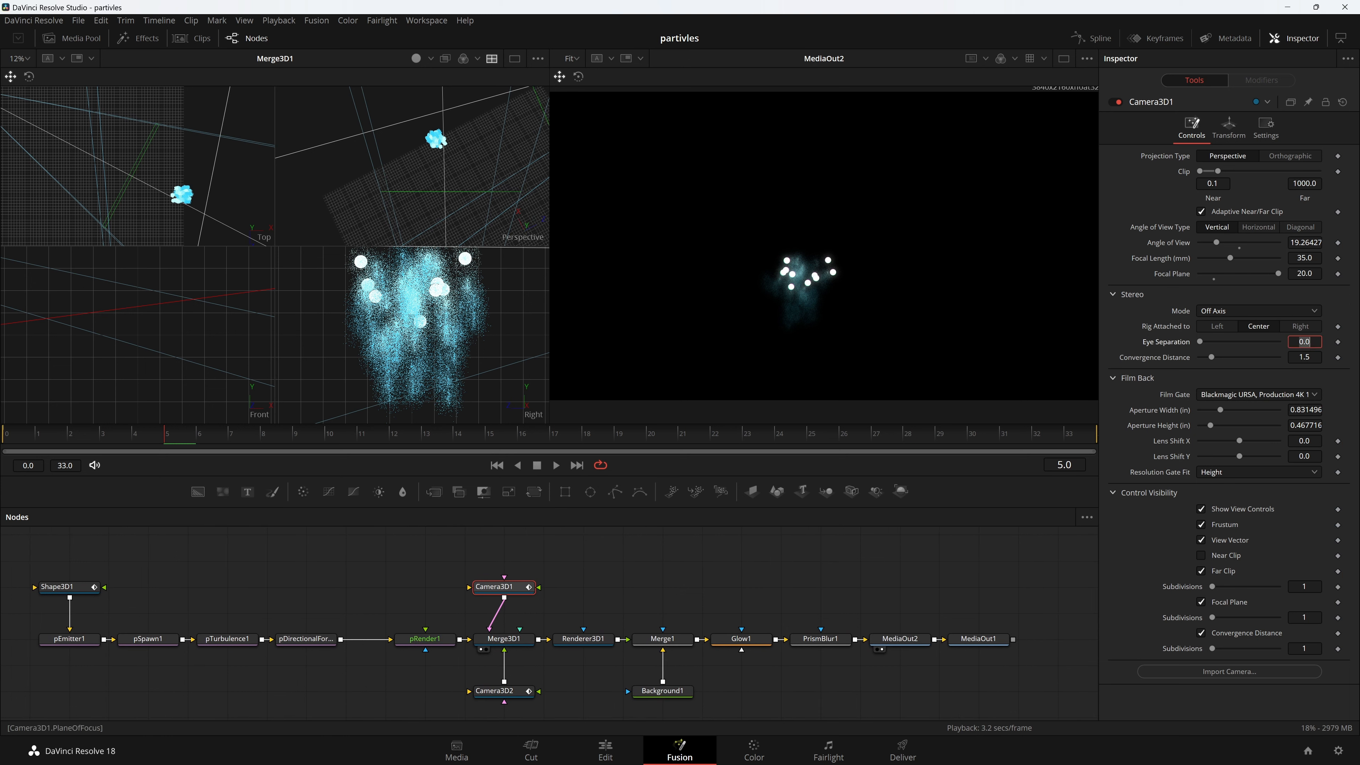
pyautogui.click(765, 556)
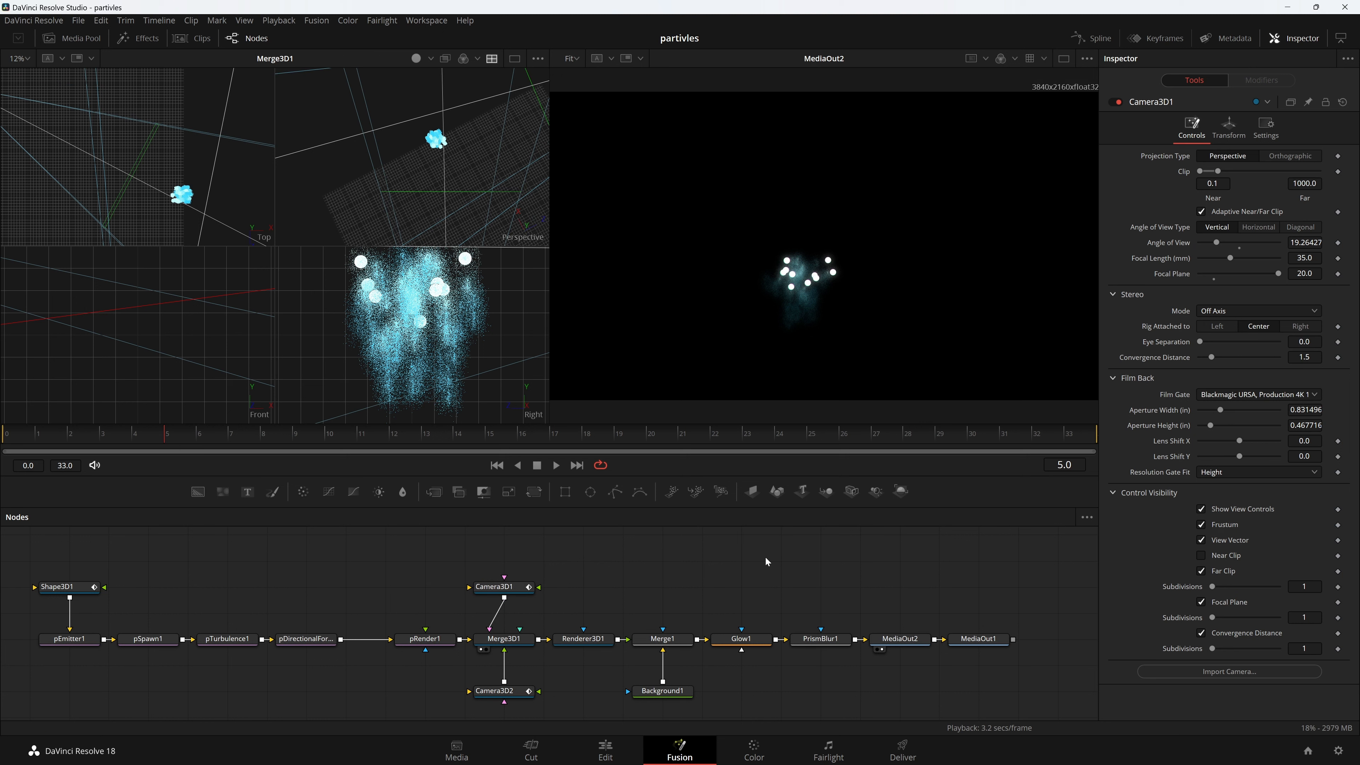
# Undo the last two Focal Plane changes on Camera3D1
pyautogui.hotkey('ctrl', 'z')
pyautogui.hotkey('ctrl', 'z')
# Tune Camera3D2's Focal Plane to the particles at frame 5, first trying 25 and settling on 22
pyautogui.scroll(-2, 698, 567)
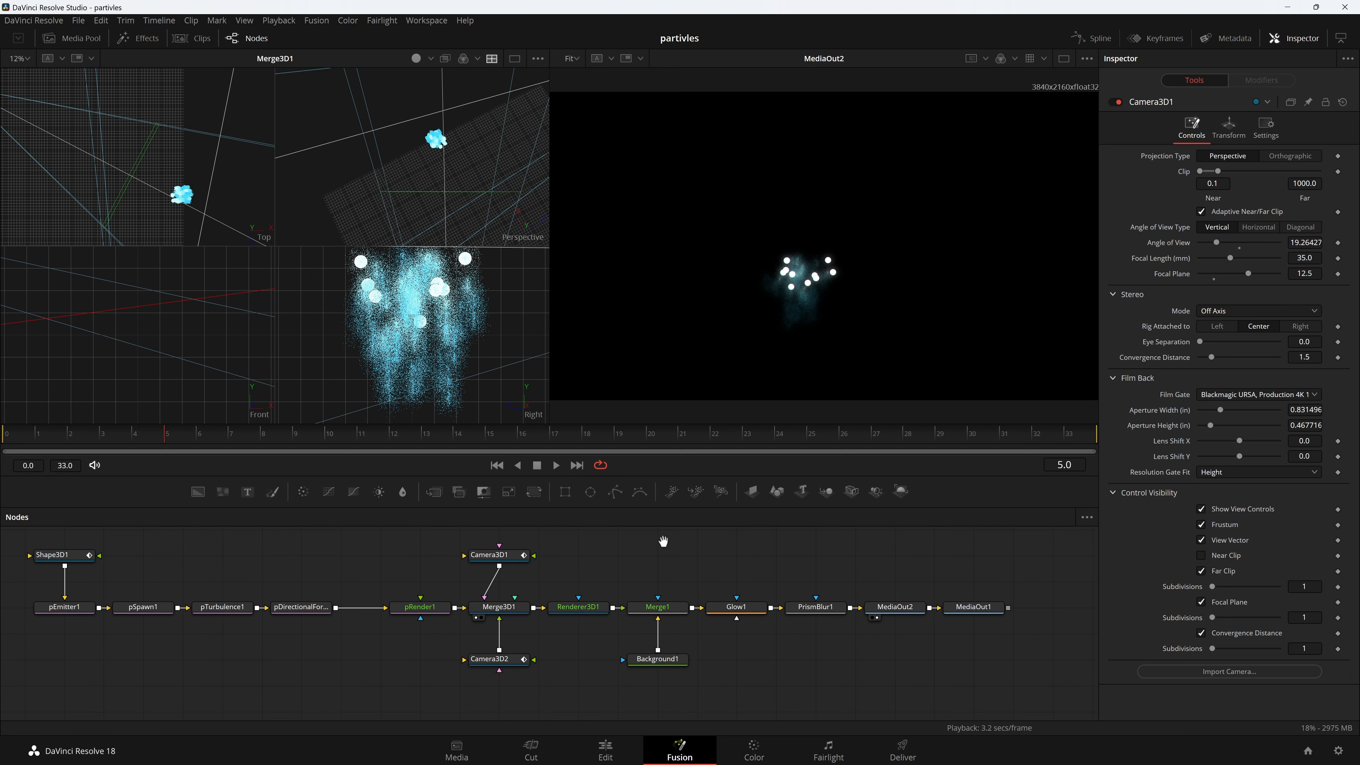
pyautogui.click(509, 665)
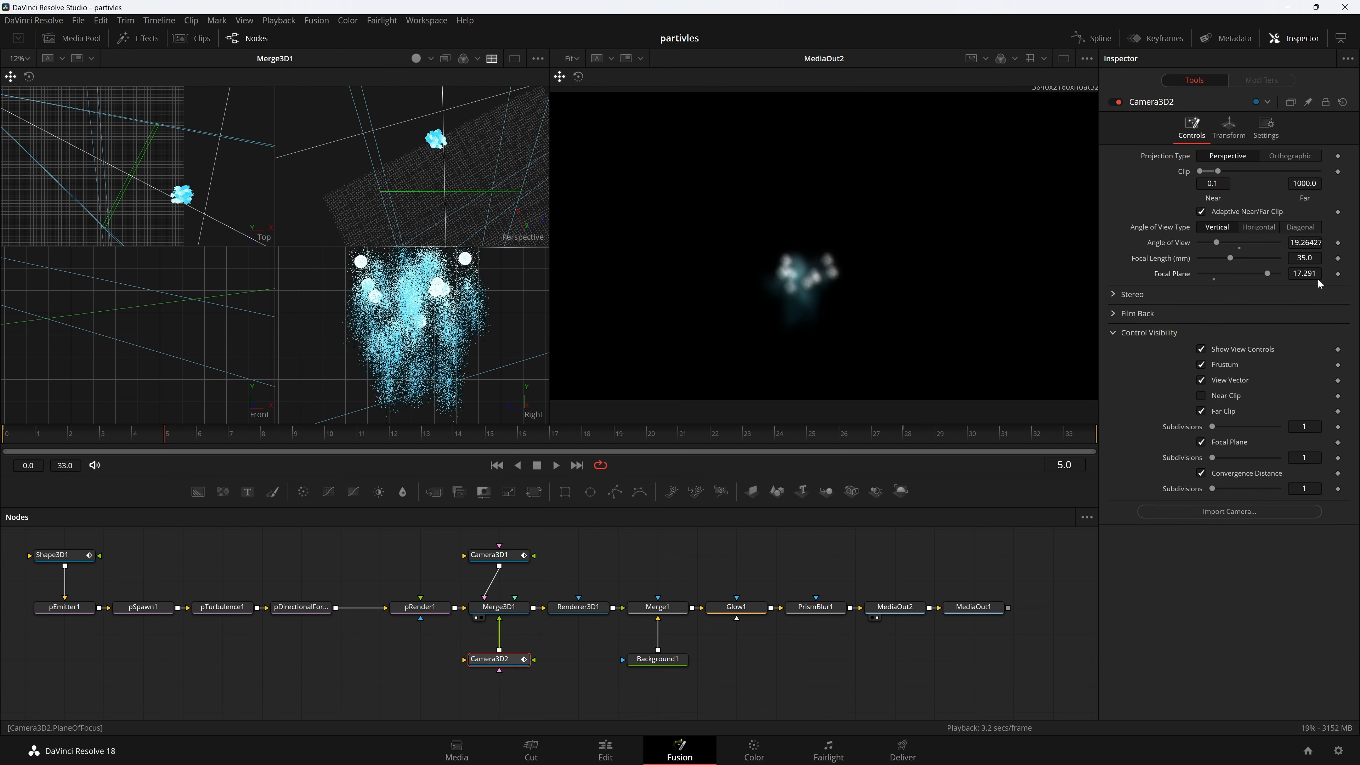
pyautogui.click(1305, 273)
pyautogui.write('25')
pyautogui.press('Tab')
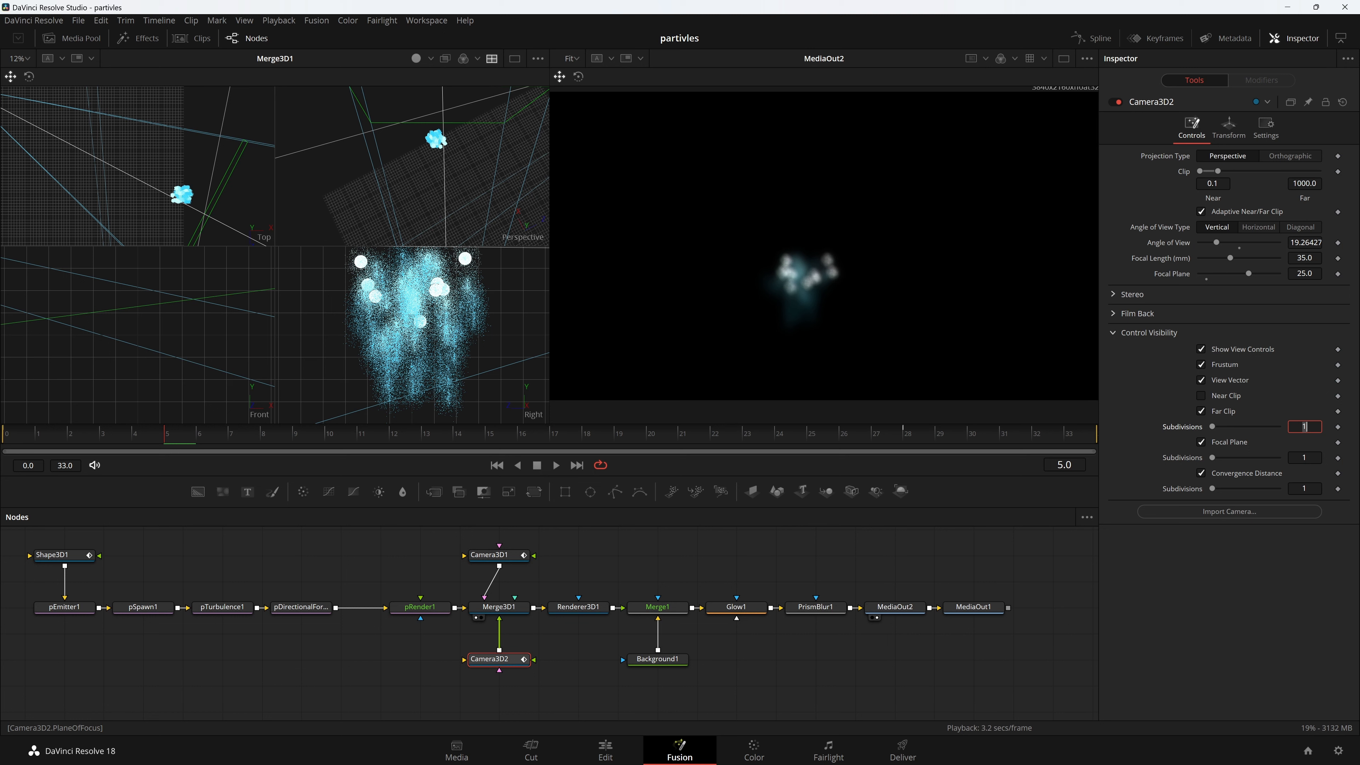
pyautogui.click(1304, 273)
pyautogui.write('22')
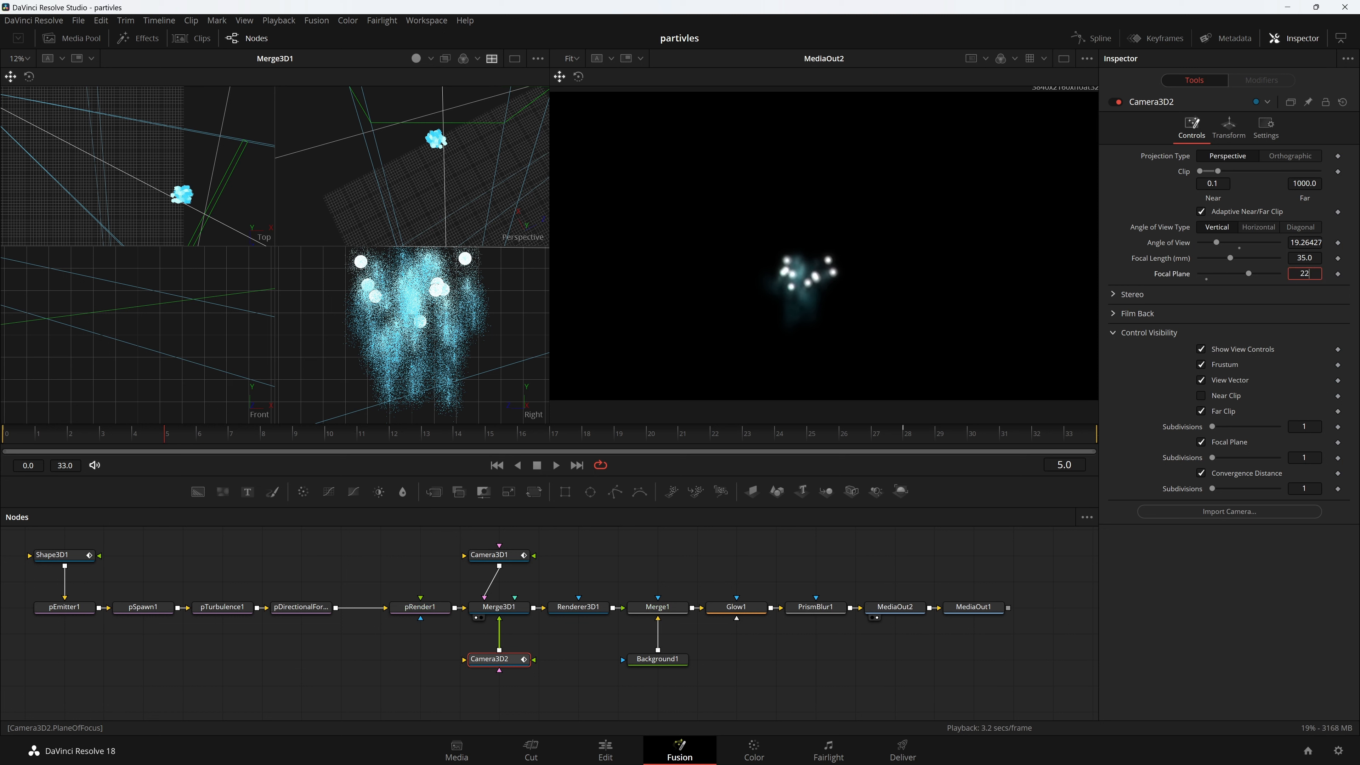
pyautogui.press('Tab')
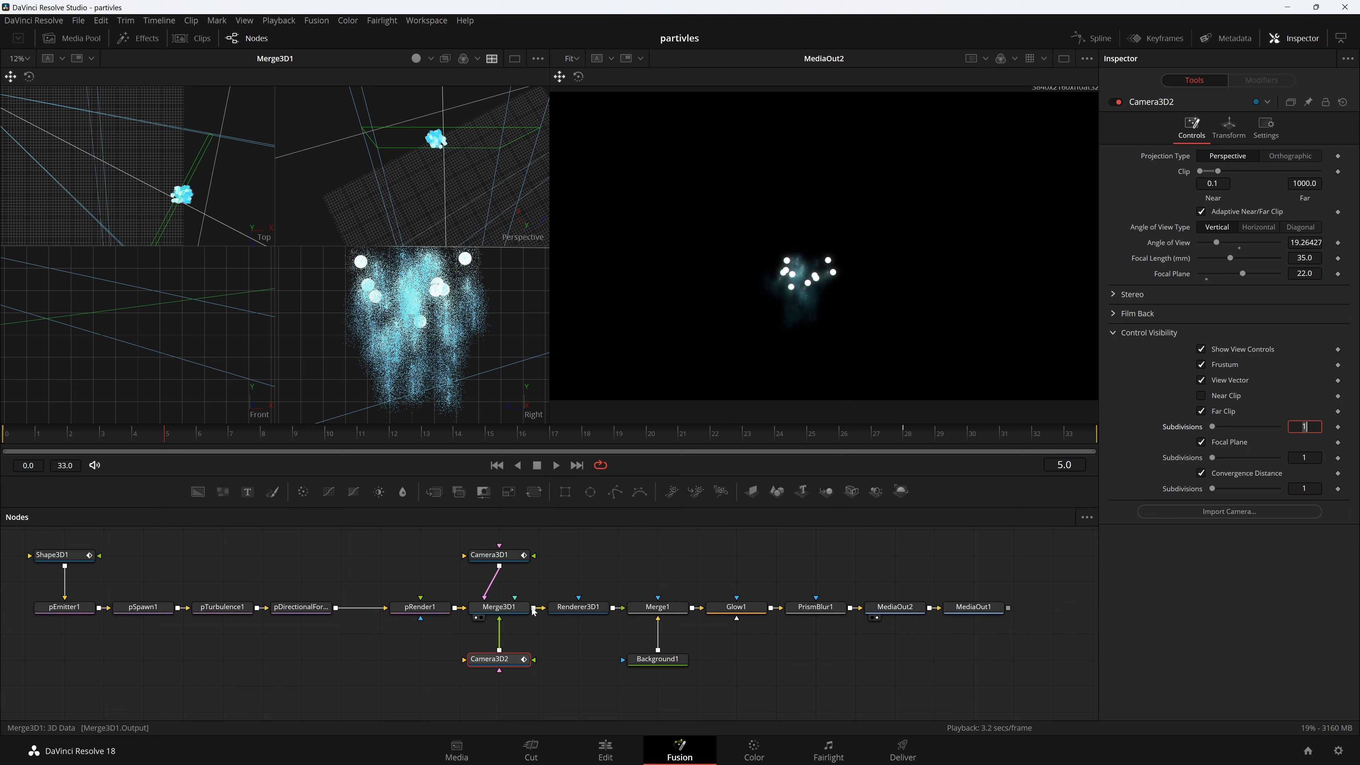
# Disable the accumulation effects on Renderer3D1
pyautogui.click(569, 608)
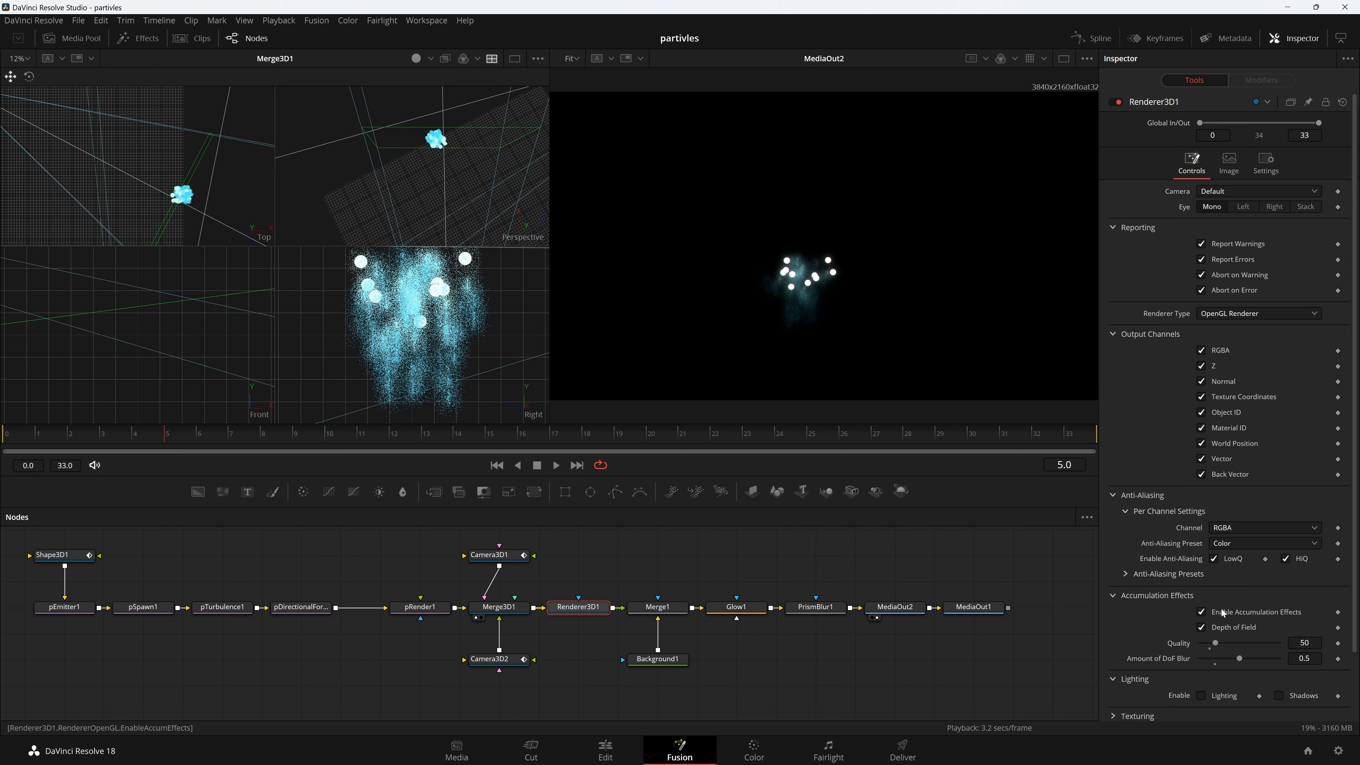
pyautogui.click(1221, 610)
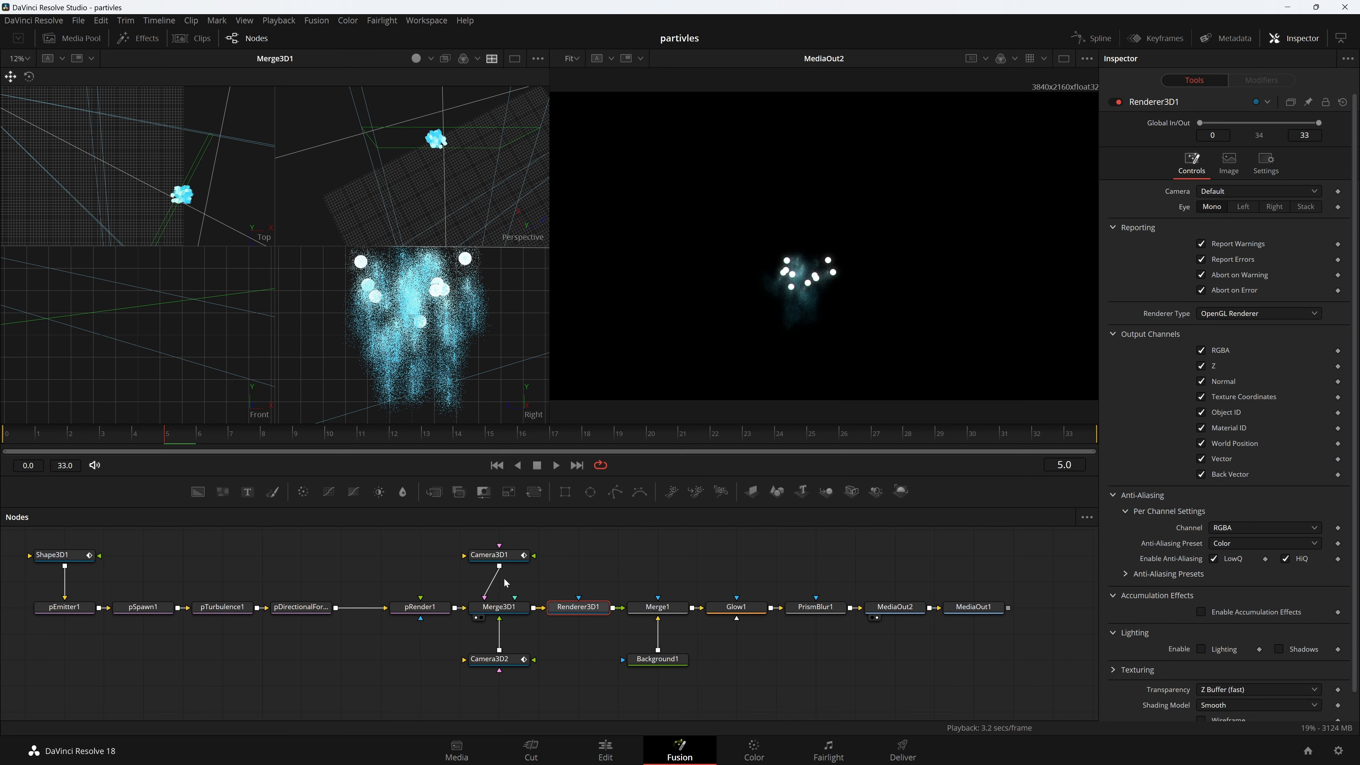
# Compare Camera3D2's focus at frames 5 and 28, and add a Focal Plane keyframe at frame 5
pyautogui.click(511, 665)
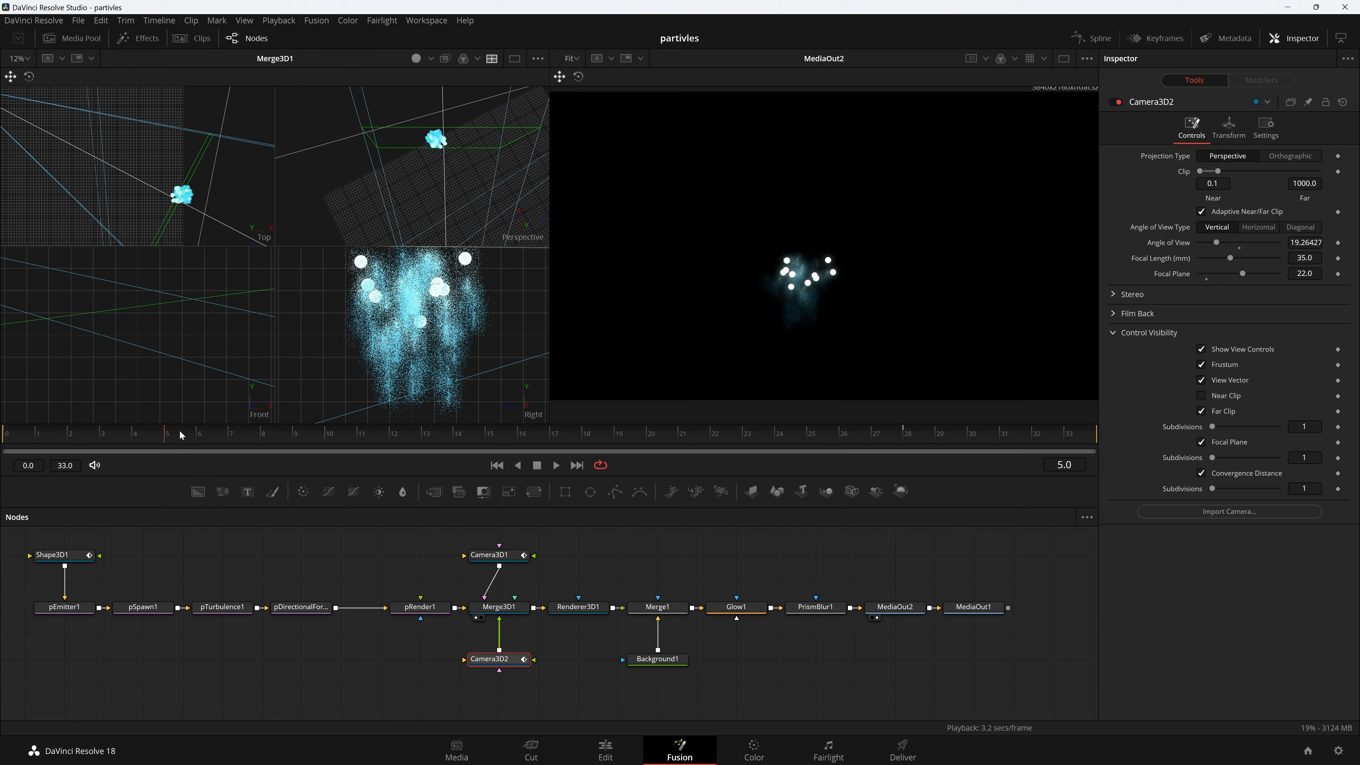
pyautogui.click(908, 435)
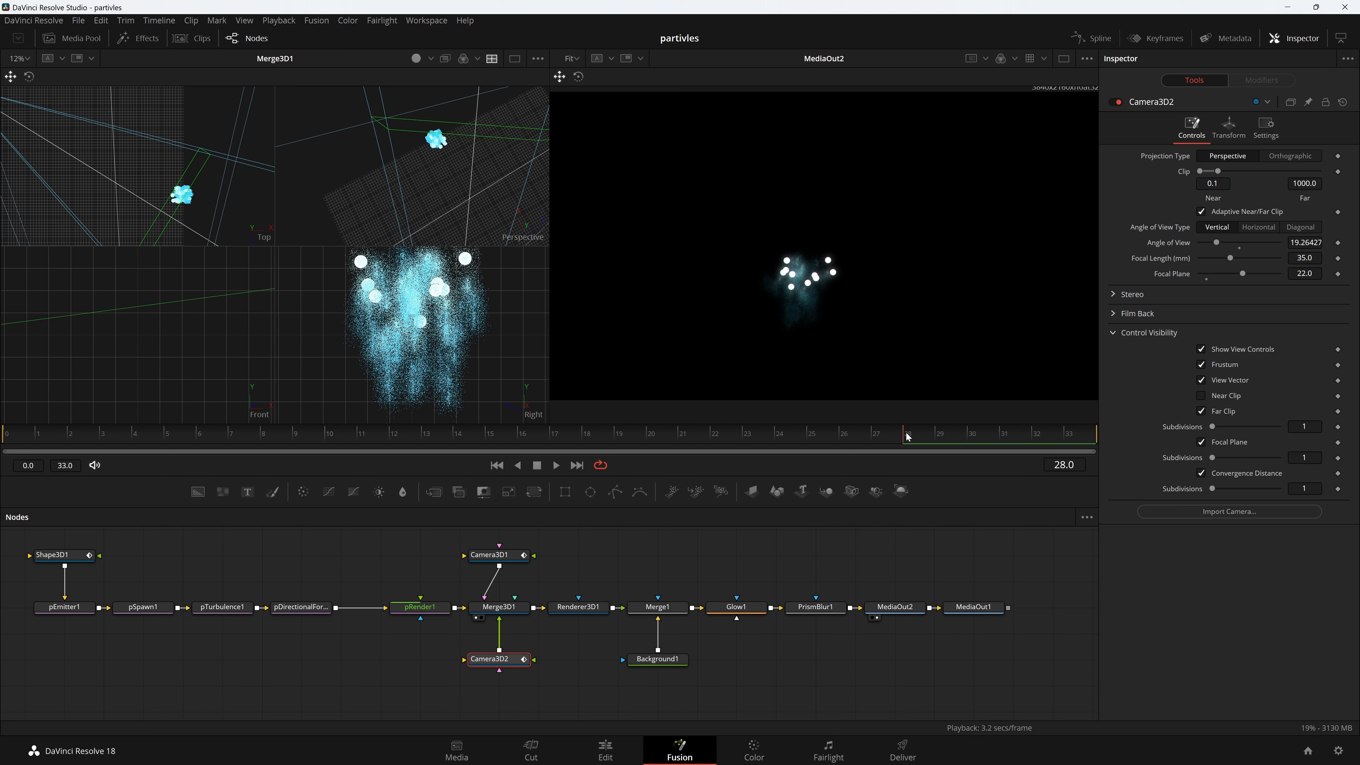
pyautogui.click(169, 441)
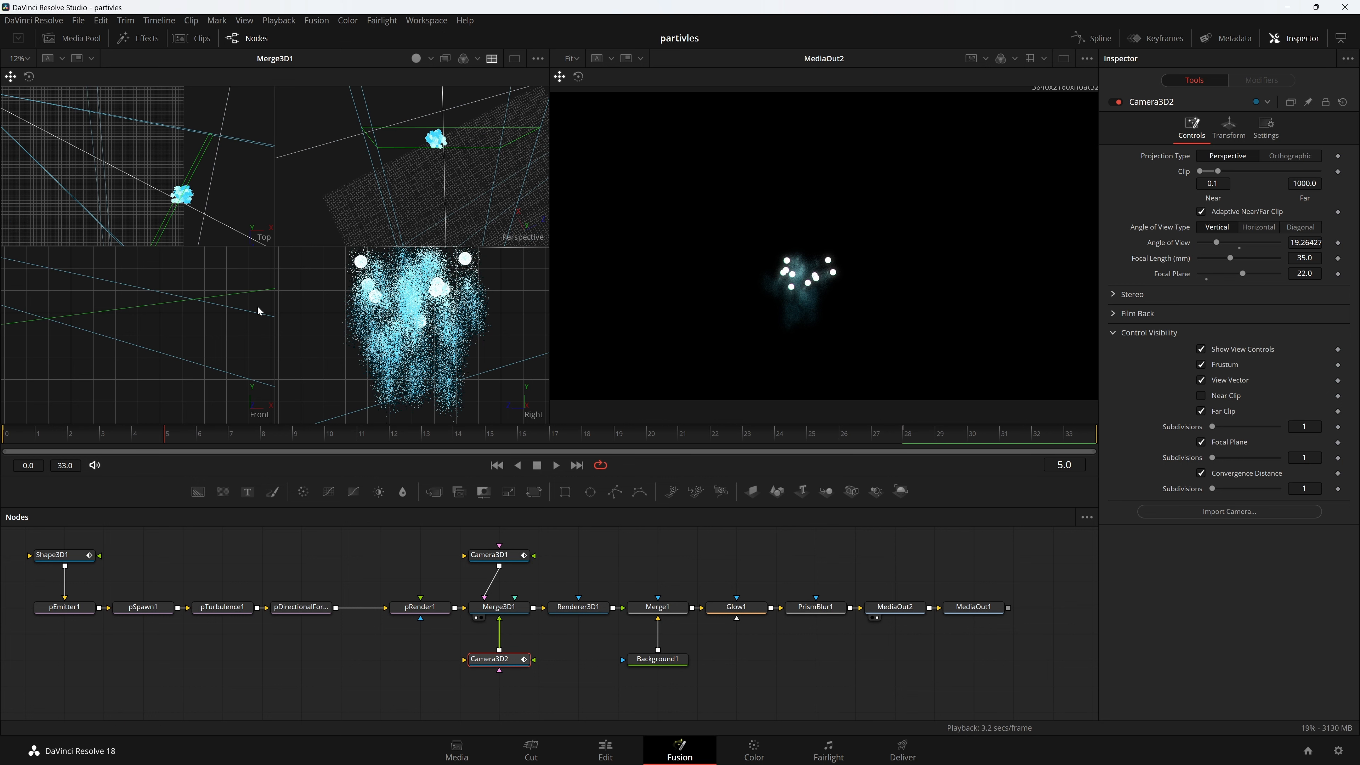
pyautogui.click(1338, 273)
# Move the playhead to frame 28, select Camera3D2, and reframe the particle trail in the Top view
pyautogui.click(922, 451)
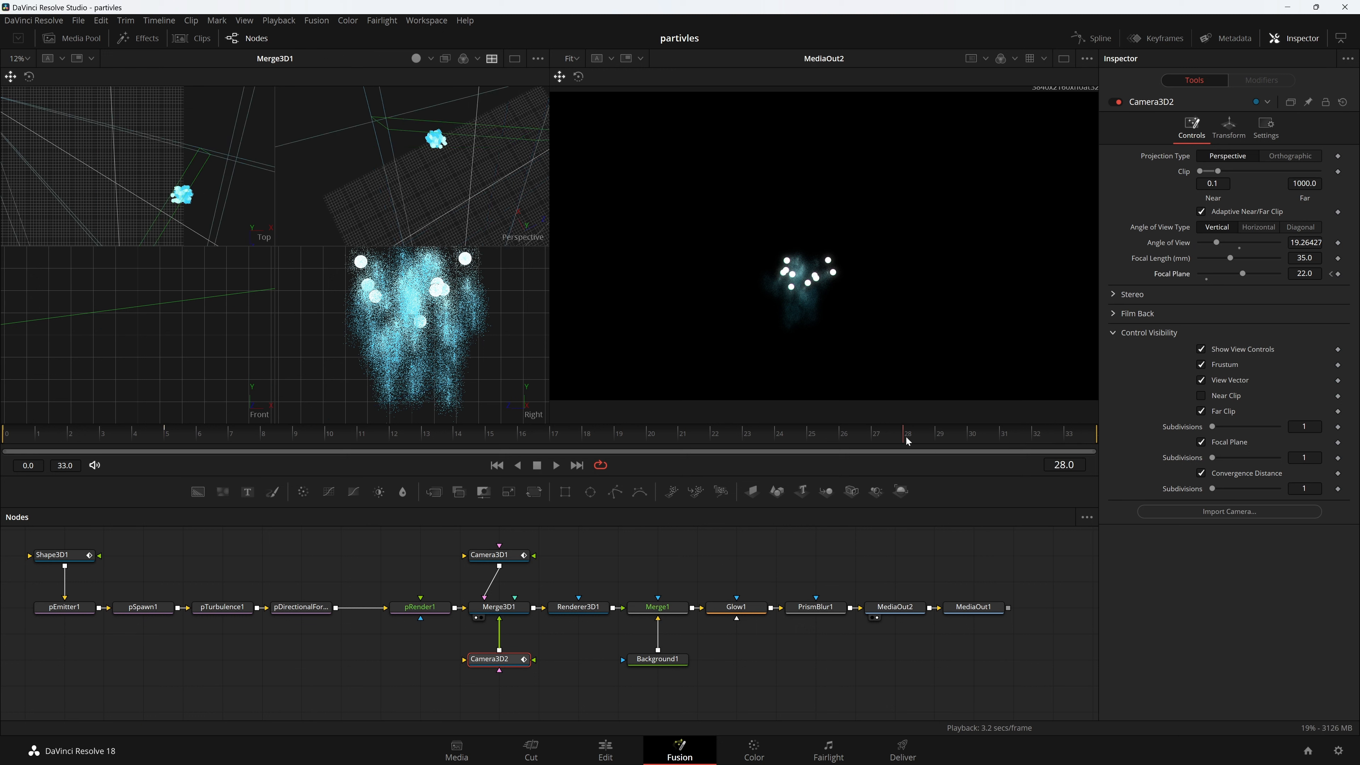
pyautogui.scroll(3, 441, 611)
pyautogui.scroll(2, 441, 611)
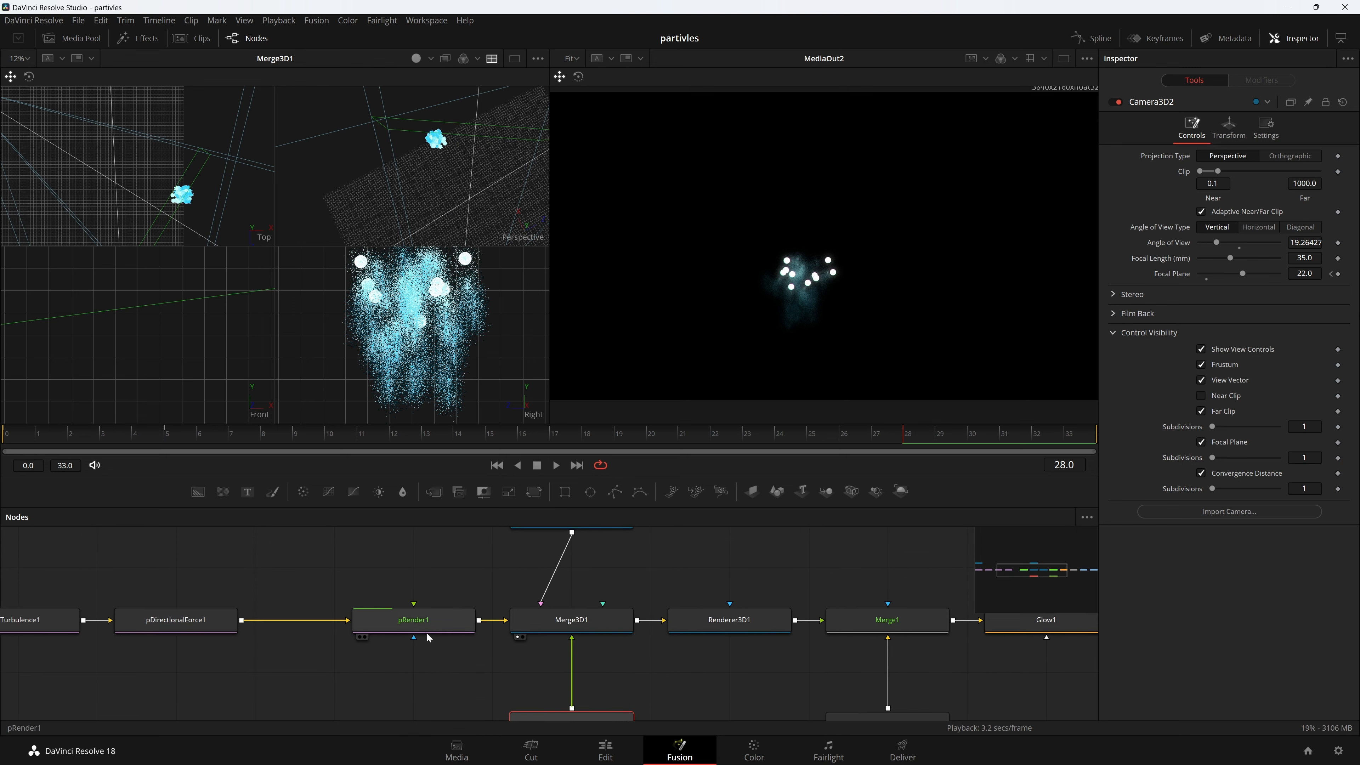
pyautogui.click(373, 620)
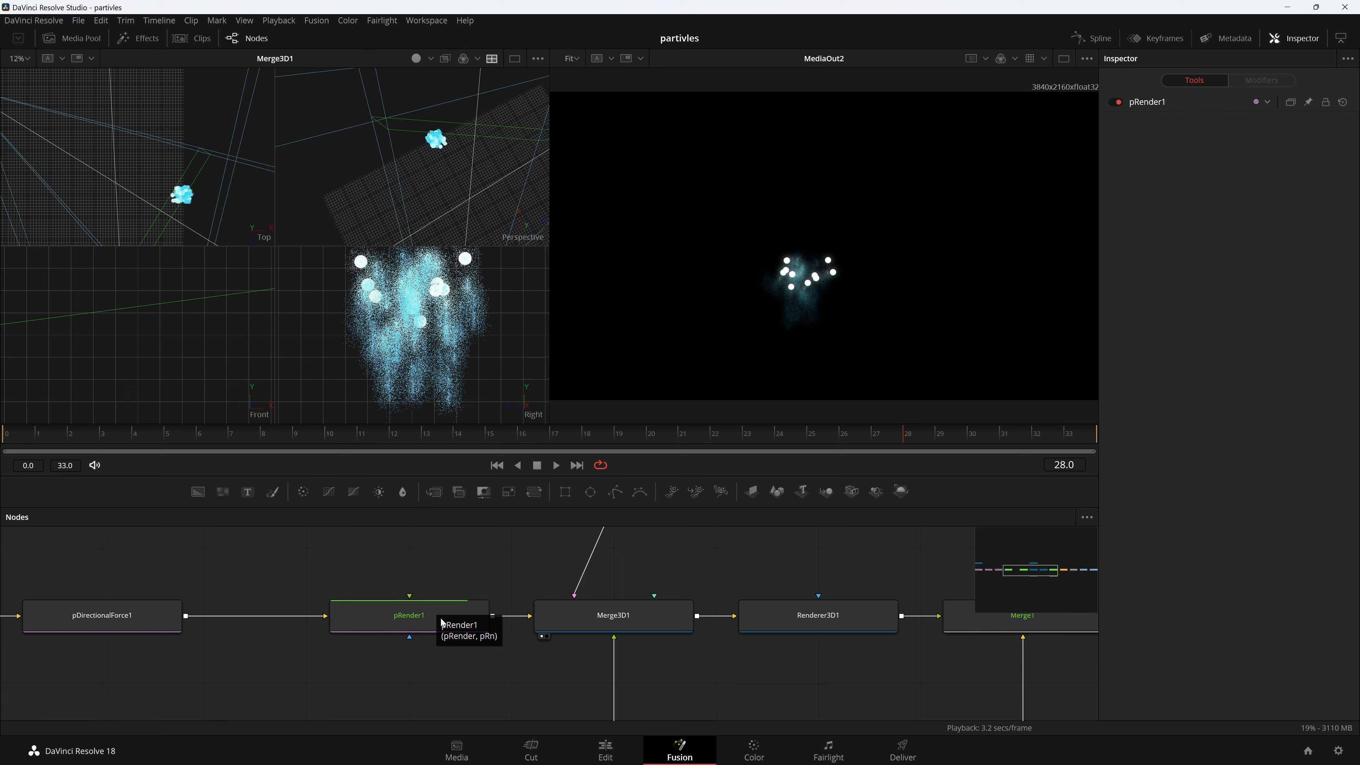
pyautogui.moveTo(498, 568); pyautogui.dragTo(423, 617)
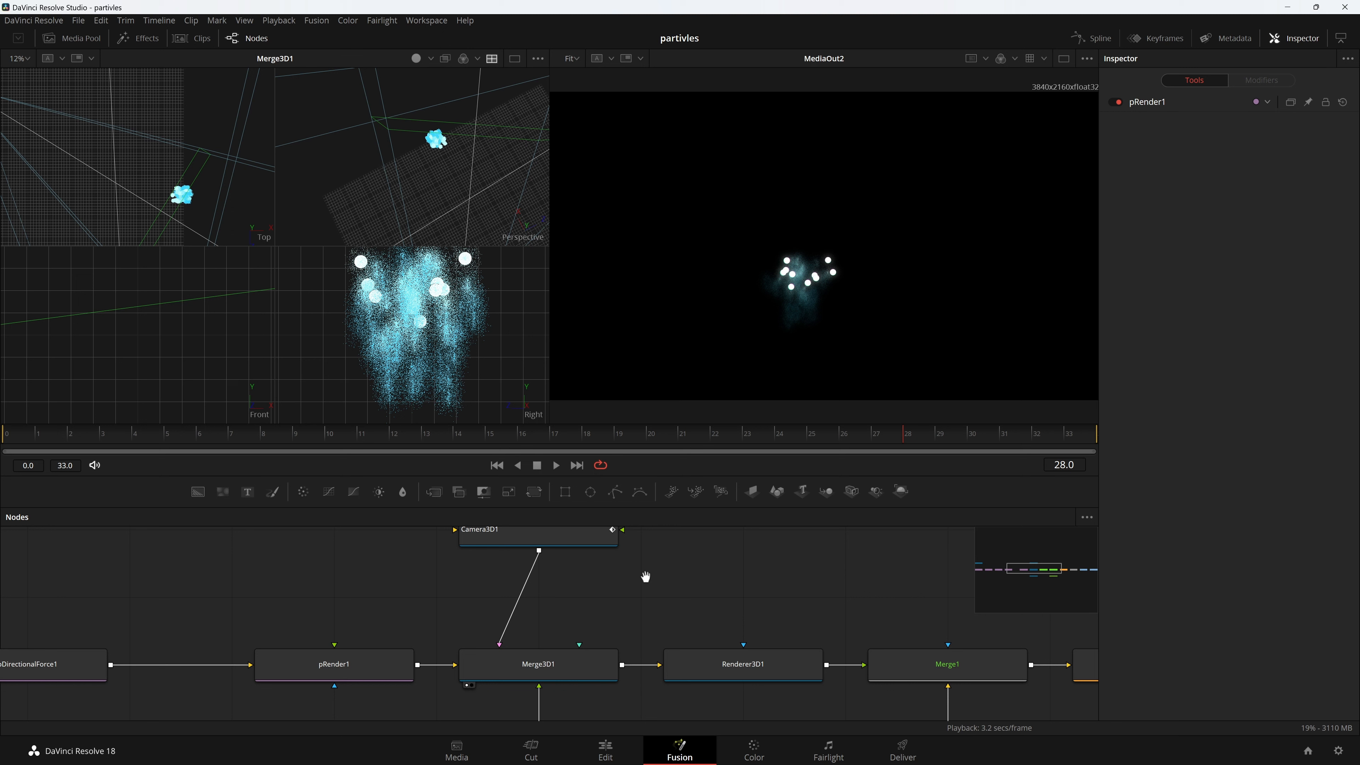
pyautogui.scroll(-5, 647, 579)
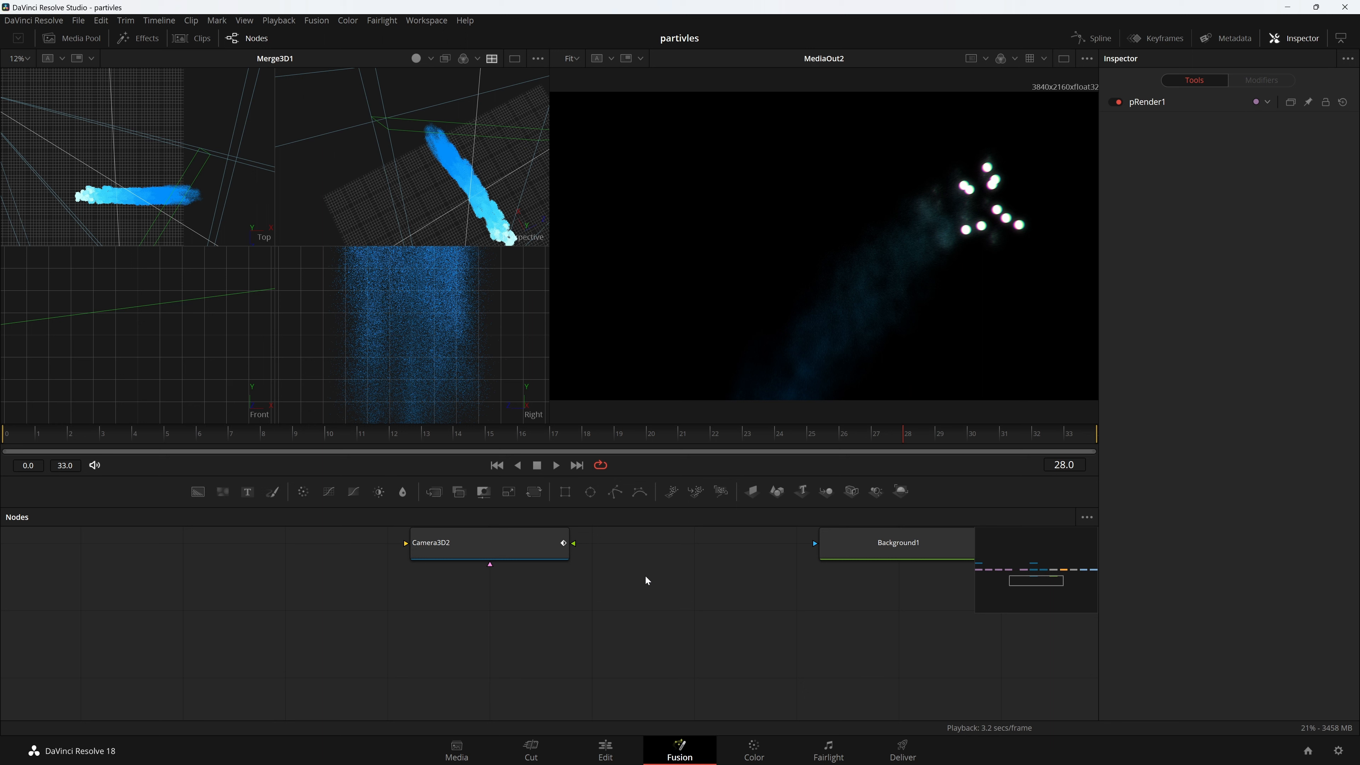
pyautogui.moveTo(707, 651); pyautogui.dragTo(263, 756)
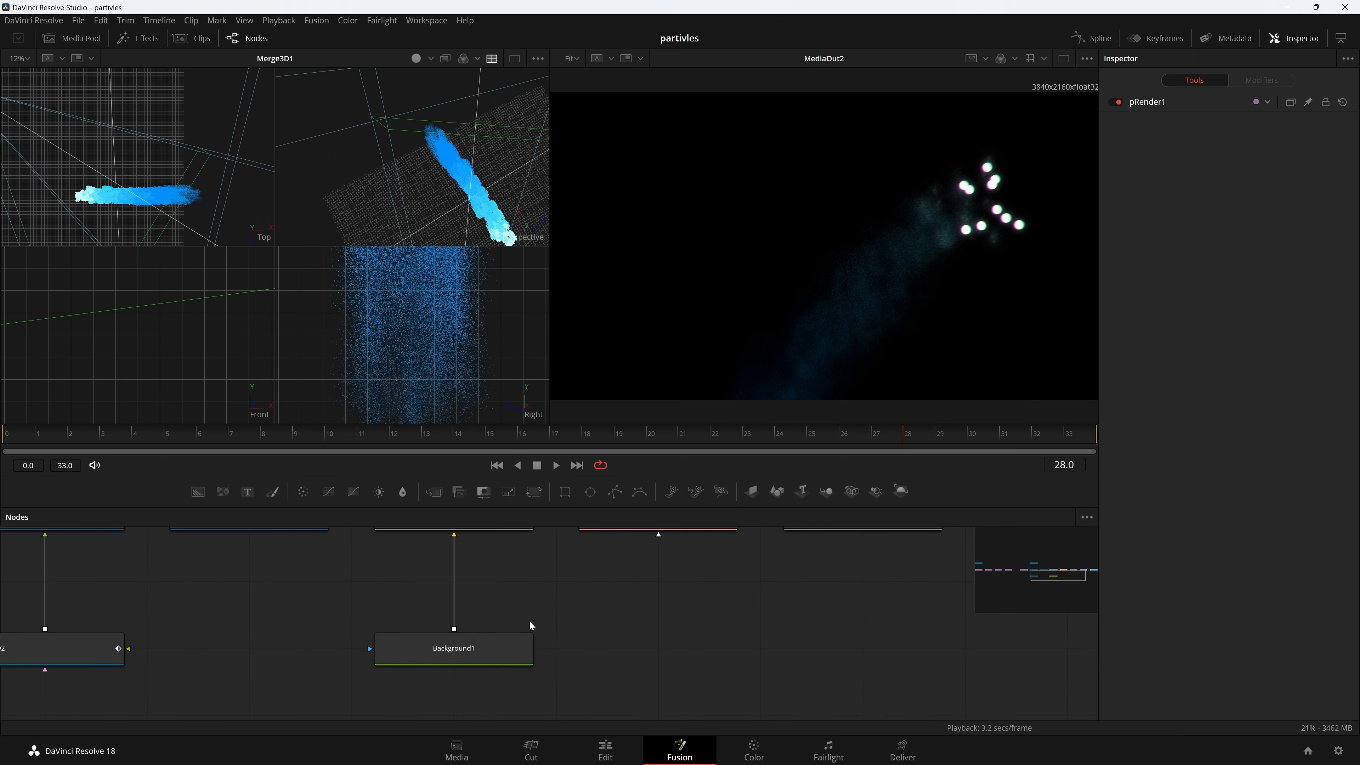
pyautogui.moveTo(530, 621); pyautogui.dragTo(805, 591)
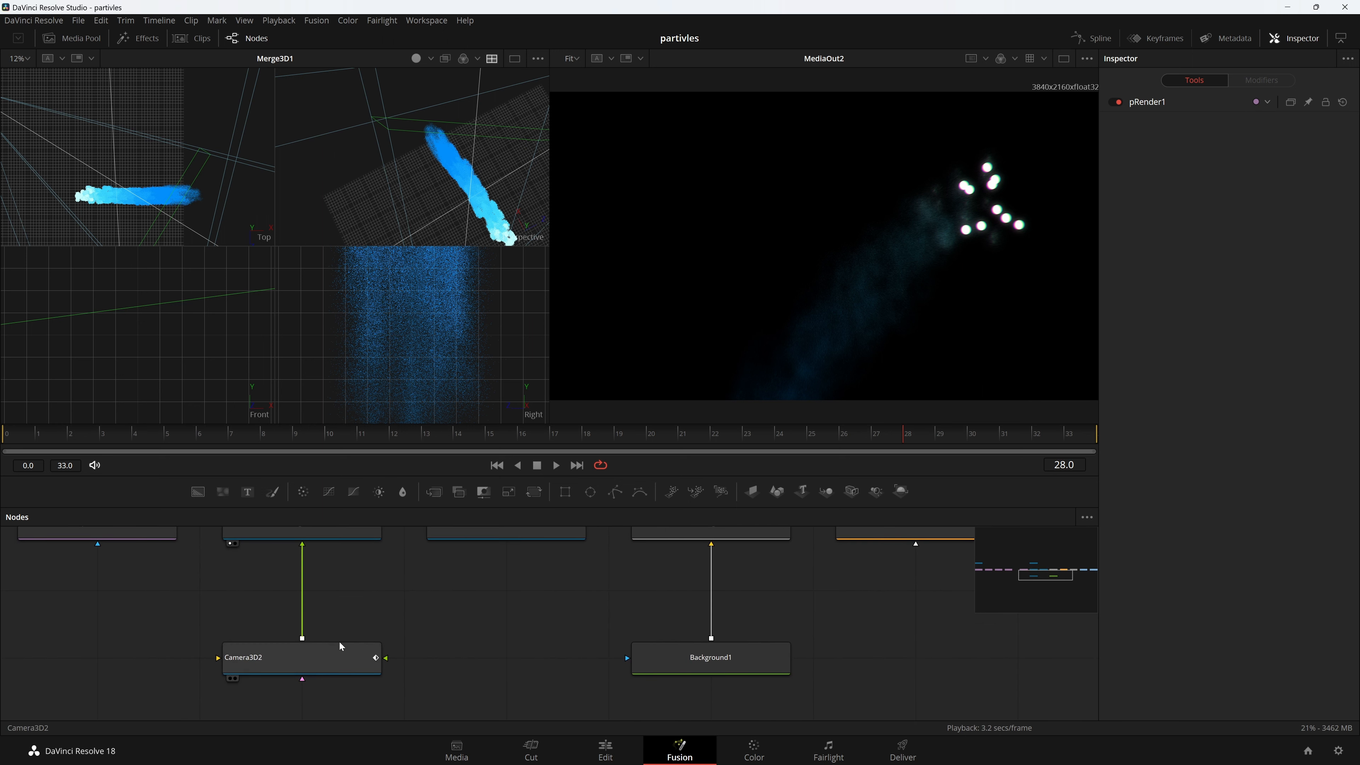
pyautogui.click(308, 655)
pyautogui.moveTo(471, 640); pyautogui.dragTo(576, 639)
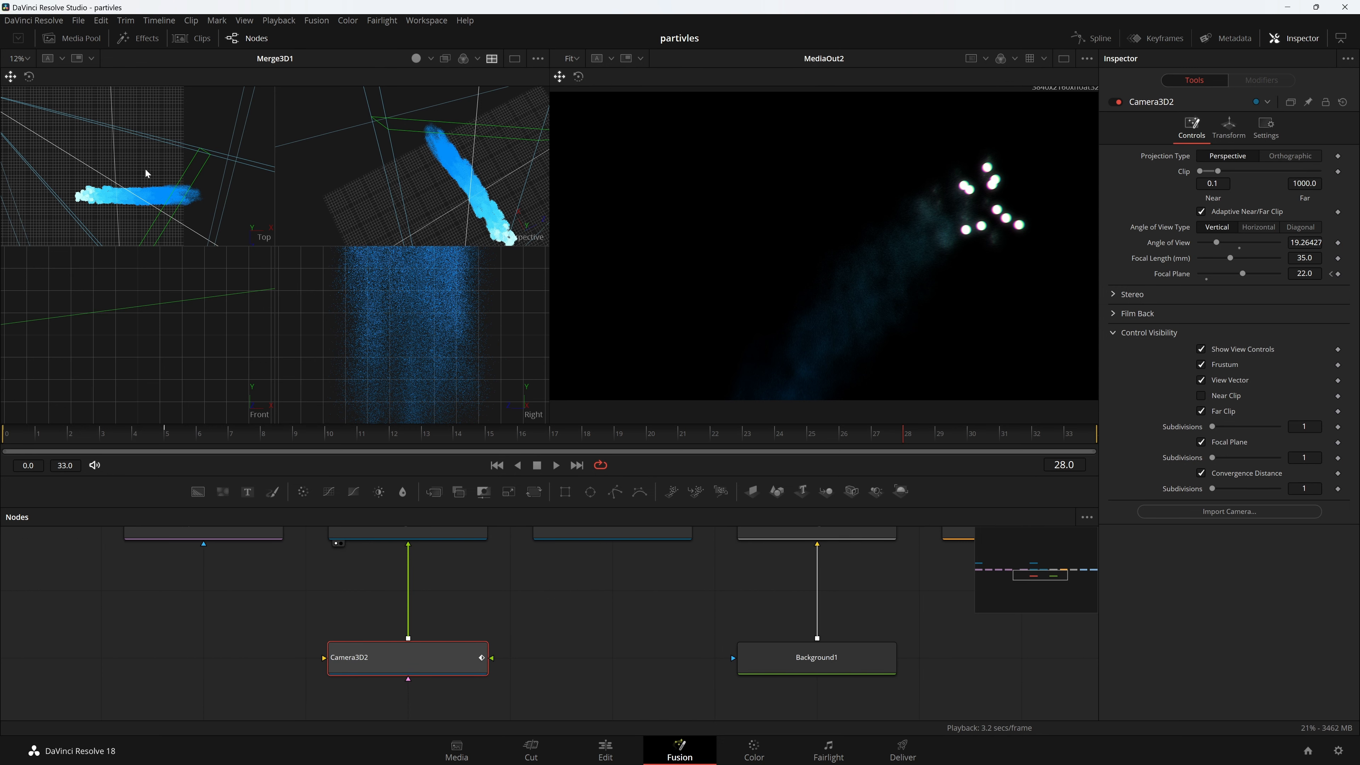
pyautogui.moveTo(158, 177); pyautogui.dragTo(229, 164)
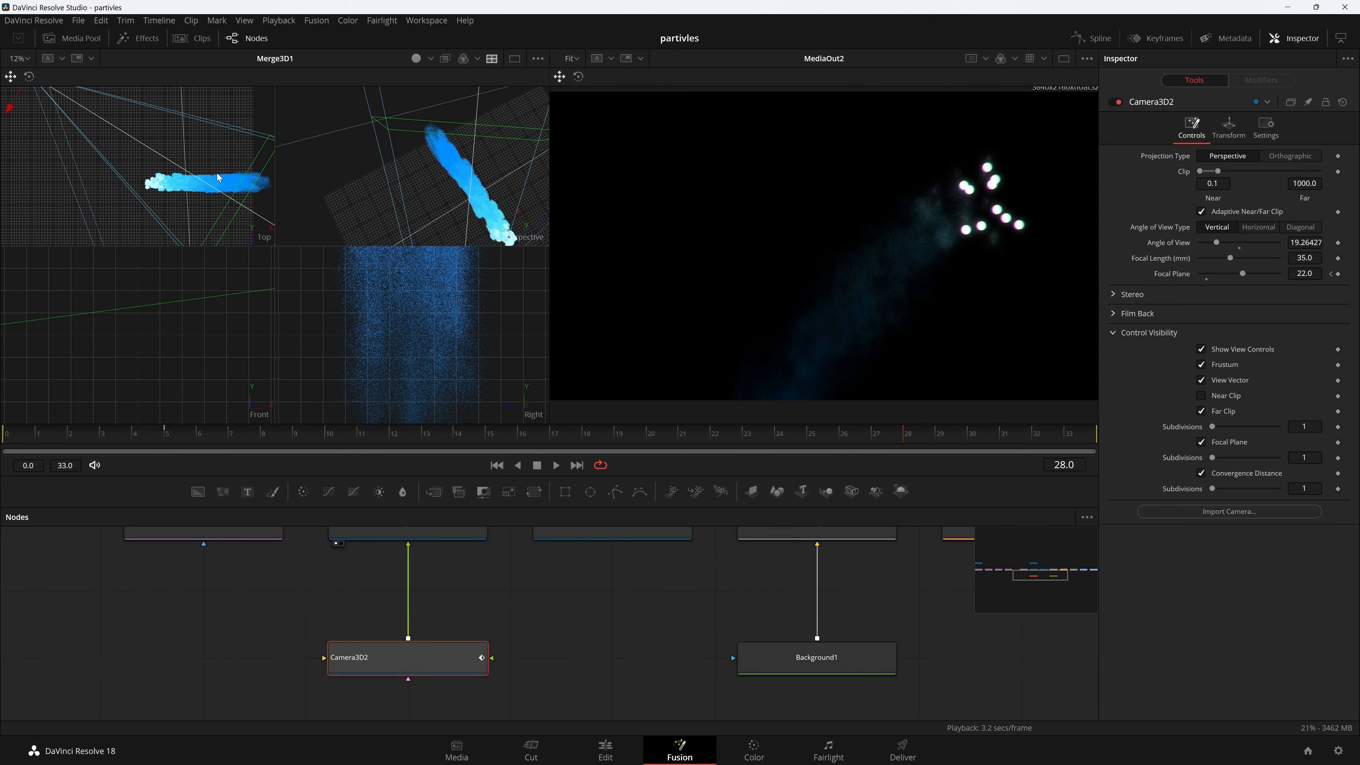
# Try Camera3D2's Focal Plane at 13 and at 14 on frame 28
pyautogui.click(1305, 273)
pyautogui.write('13')
pyautogui.press('Tab')
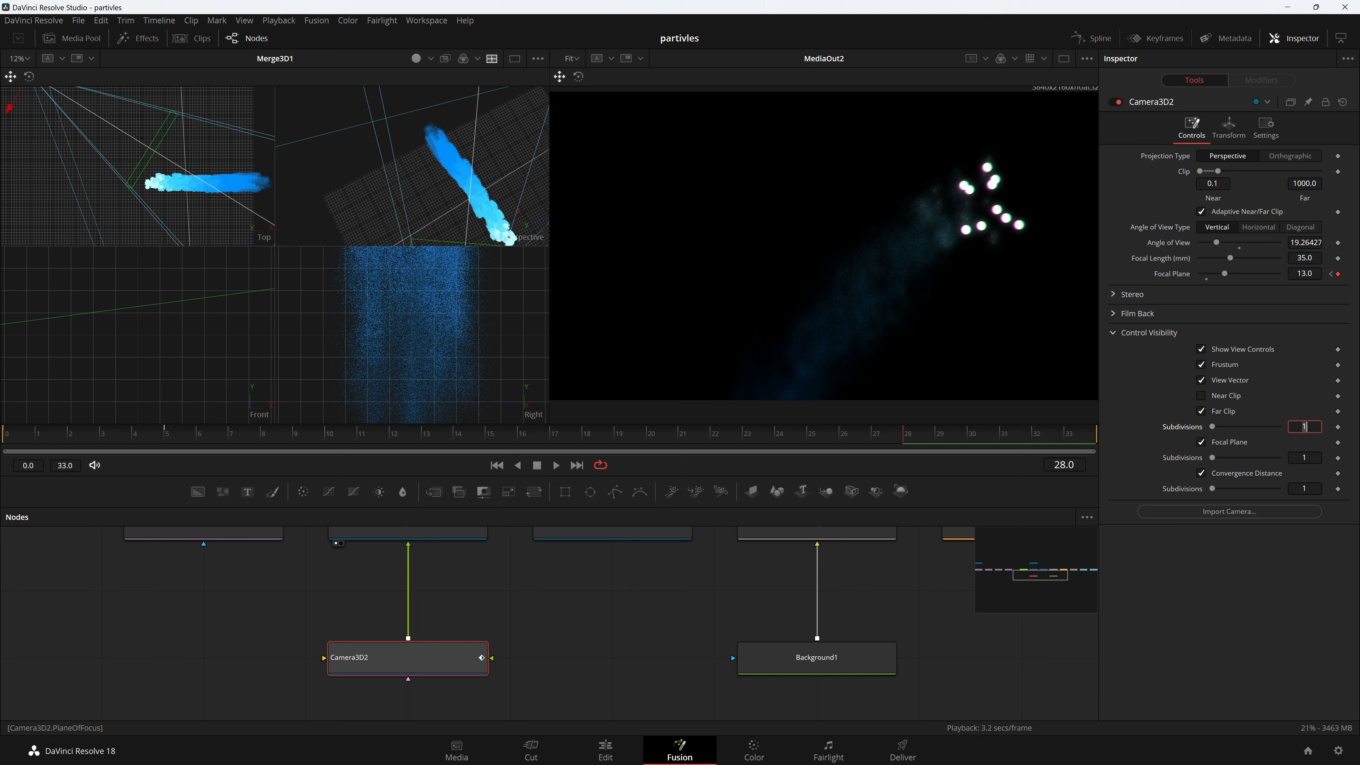
pyautogui.click(1303, 274)
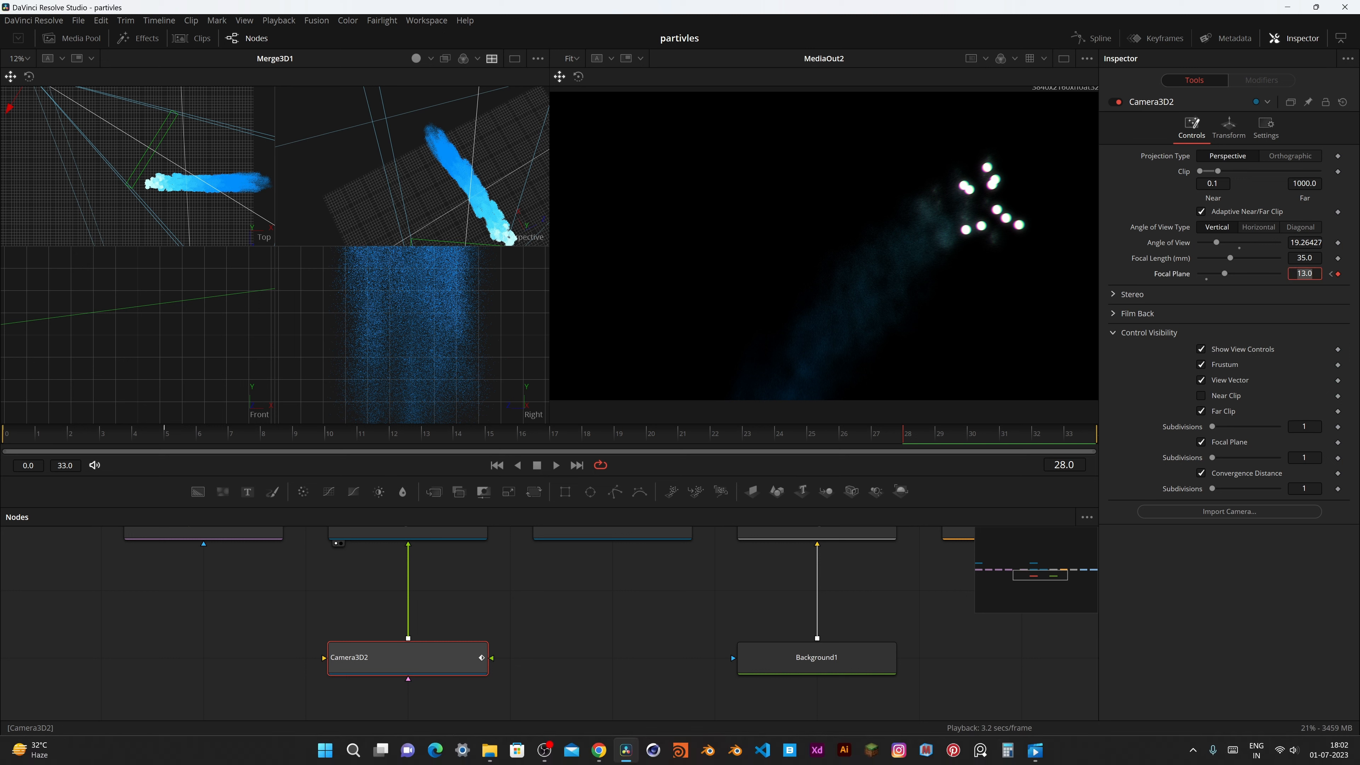
pyautogui.write('14')
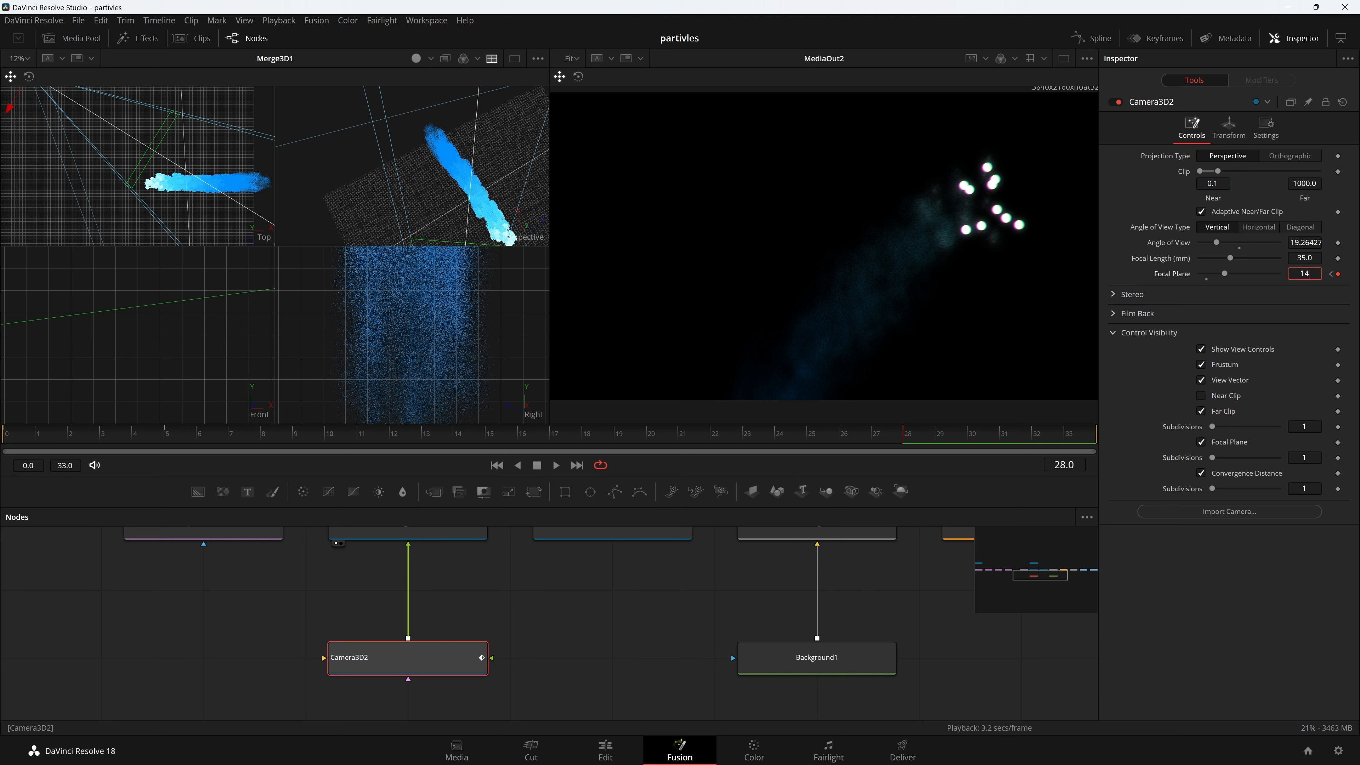
pyautogui.press('Tab')
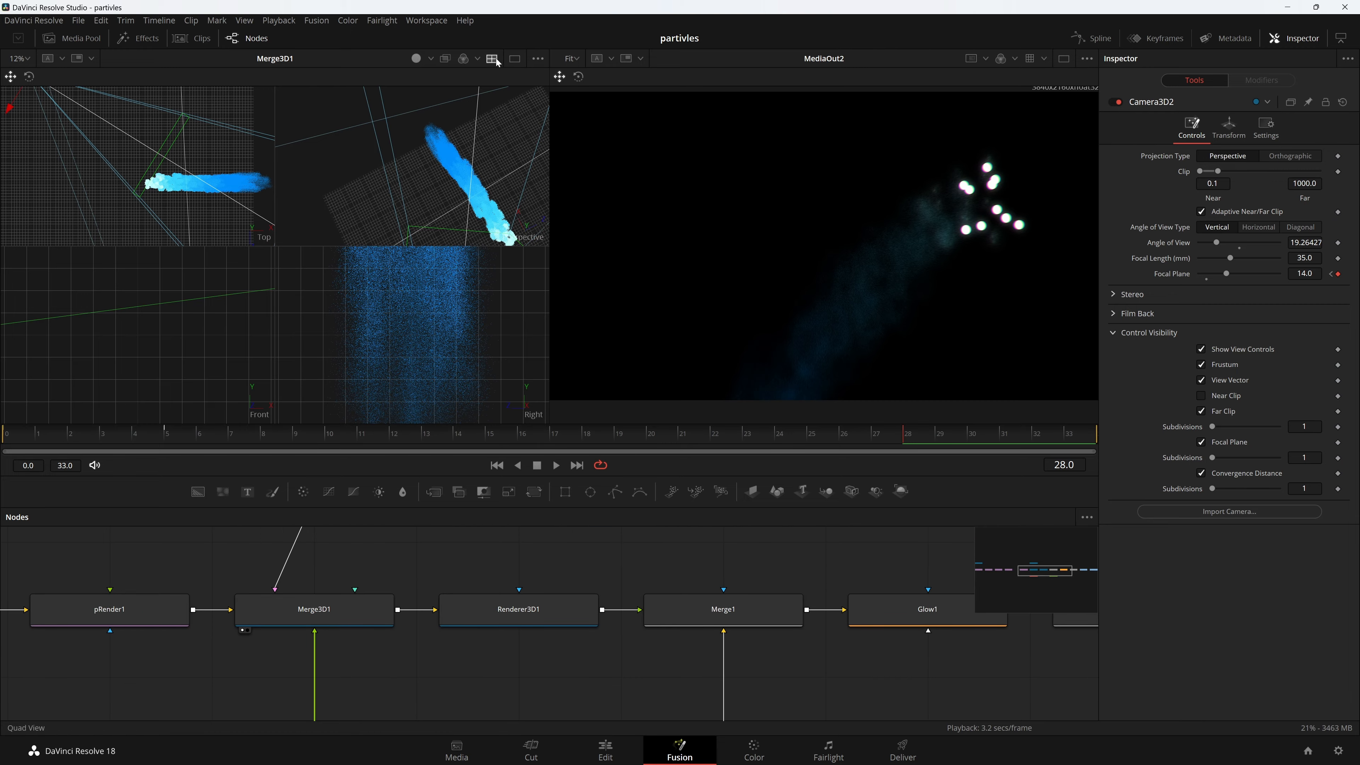
# Return the Merge3D1 viewer to a single perspective view of the trail and set Camera3D2's Focal Plane to 14.5
pyautogui.click(491, 58)
pyautogui.moveTo(446, 310); pyautogui.dragTo(483, 236)
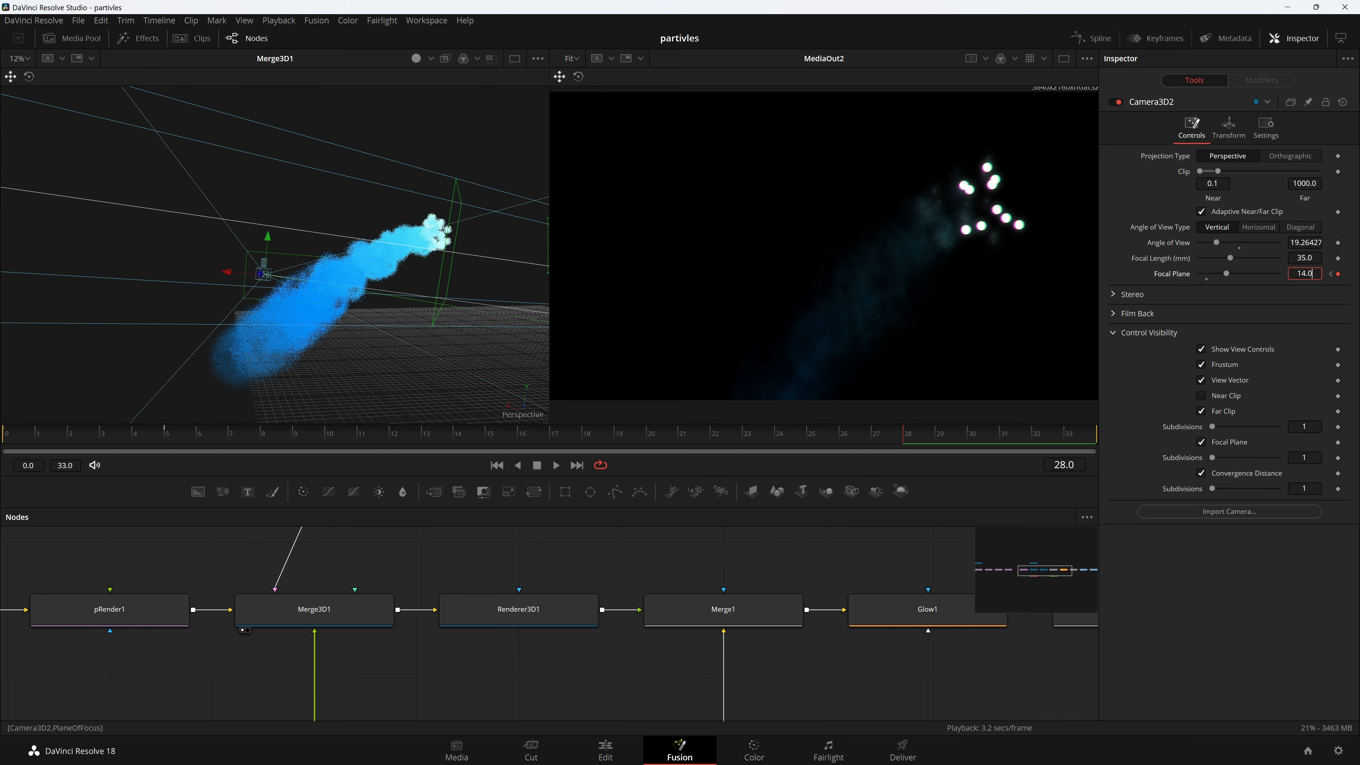
pyautogui.click(1304, 273)
pyautogui.write('14.5')
pyautogui.click(1305, 426)
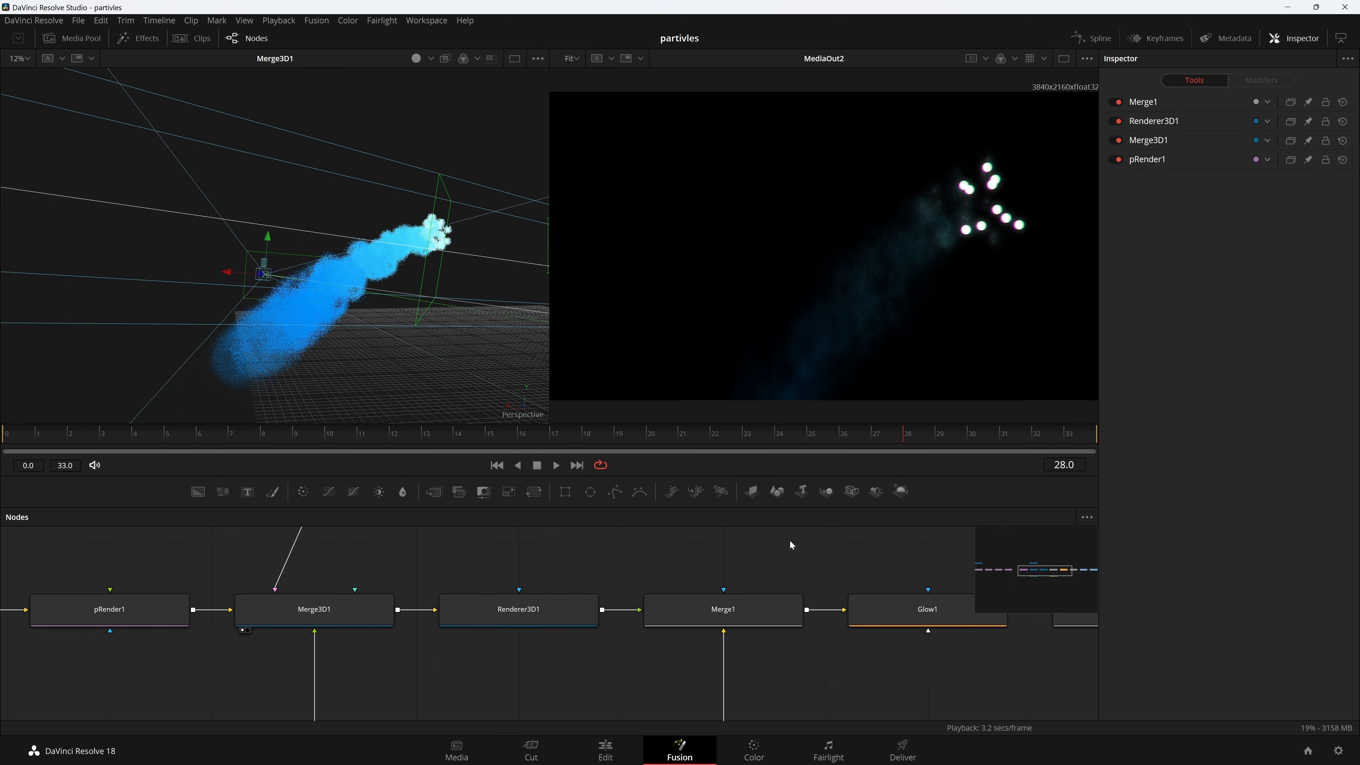
# Enable the accumulation effects on Renderer3D1 and inspect the trail's head up close in the MediaOut2 viewer
pyautogui.click(536, 610)
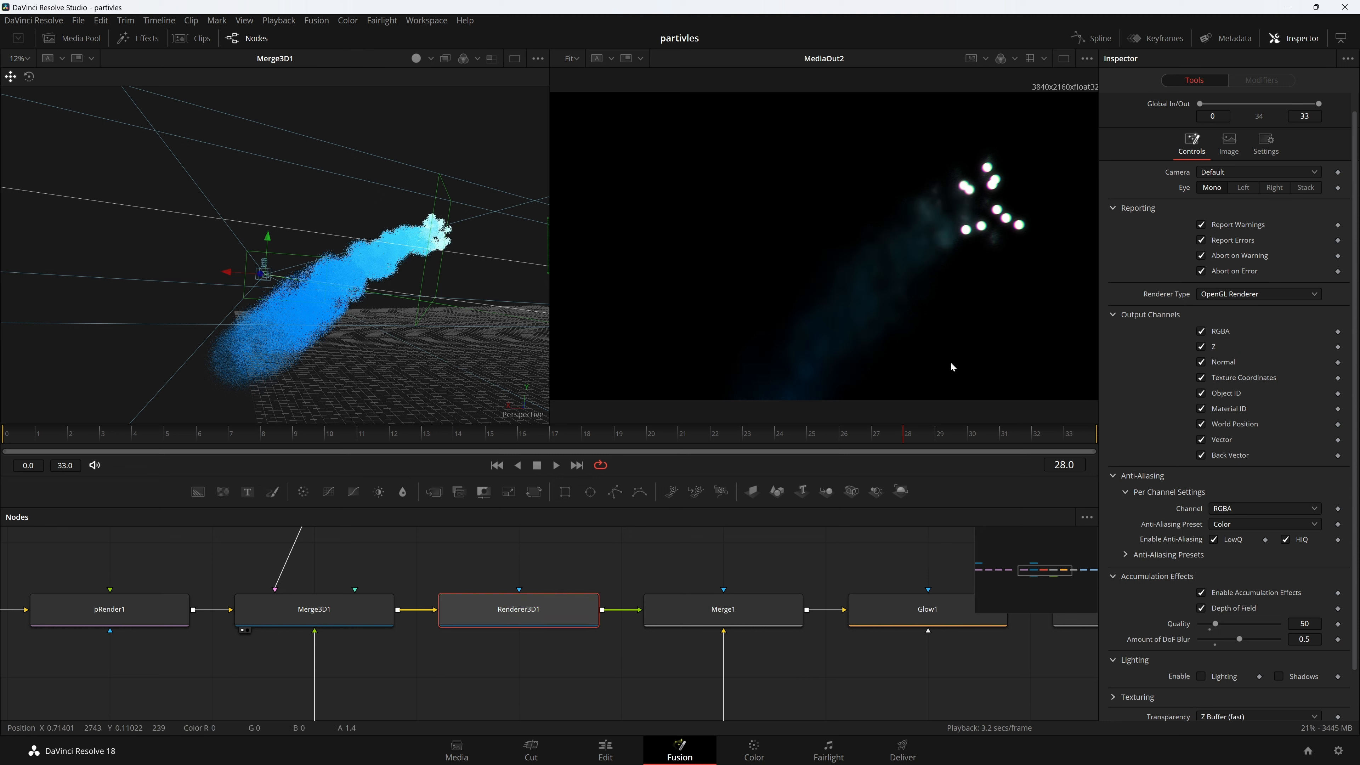
pyautogui.scroll(6, 997, 190)
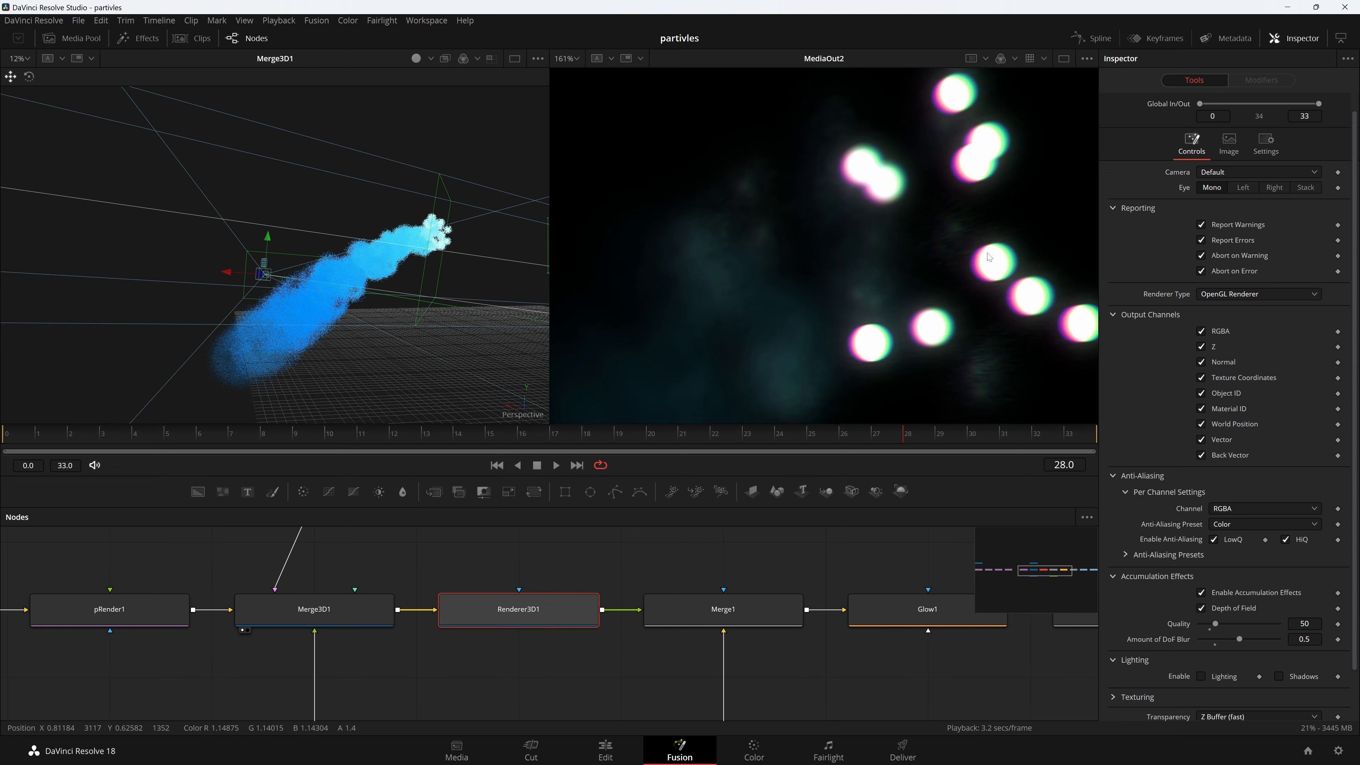
pyautogui.hotkey('ctrl', 'f')
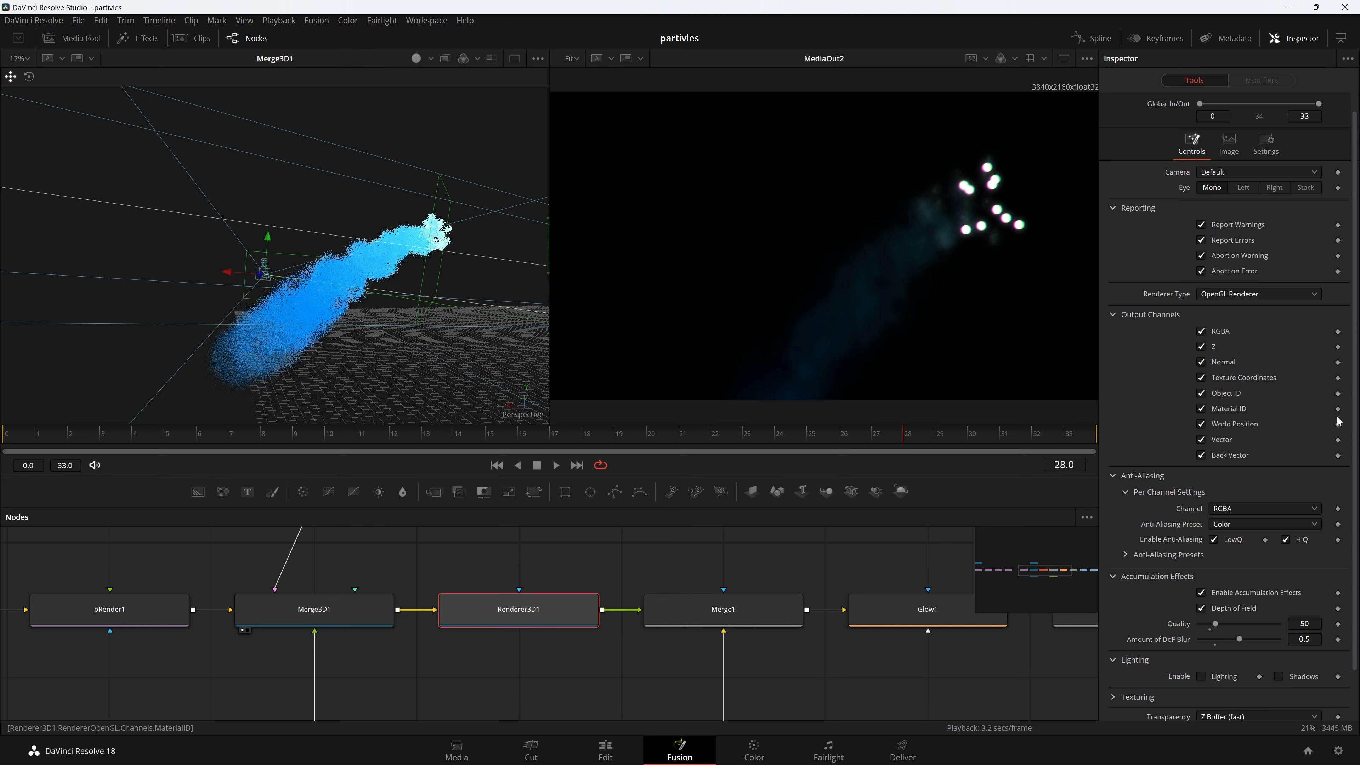
# Set Camera3D2's Focal Plane keyframe at frame 28 to 15
pyautogui.scroll(-3, 389, 667)
pyautogui.click(331, 656)
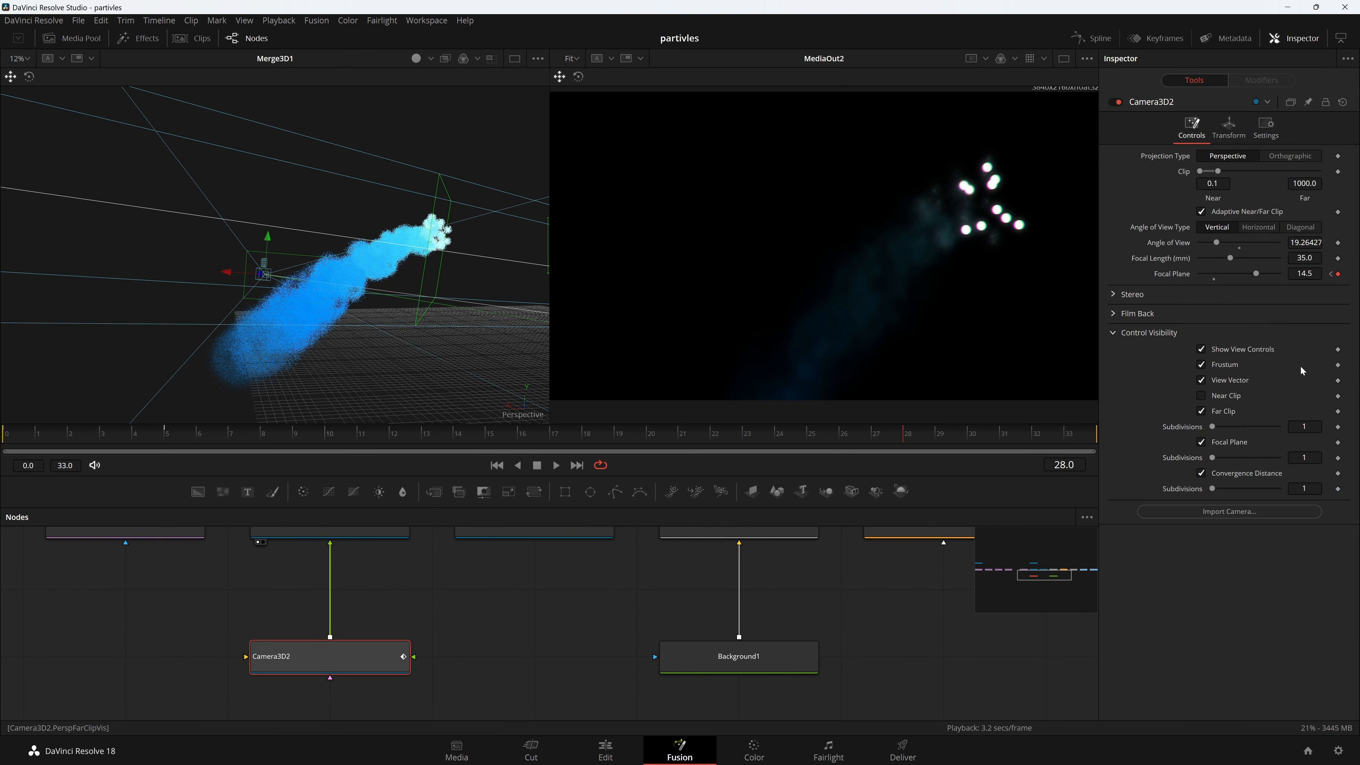
pyautogui.click(1305, 273)
pyautogui.write('15')
pyautogui.press('Tab')
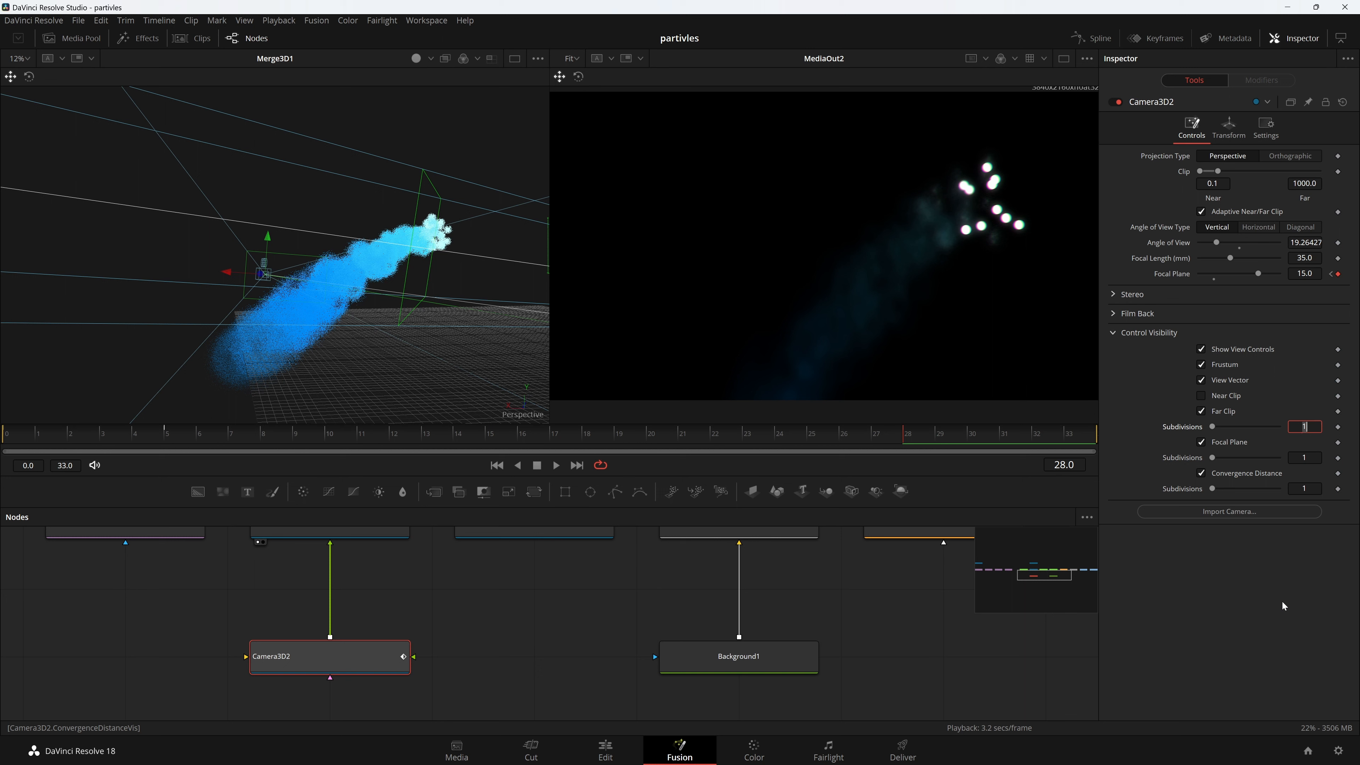
pyautogui.press('Return')
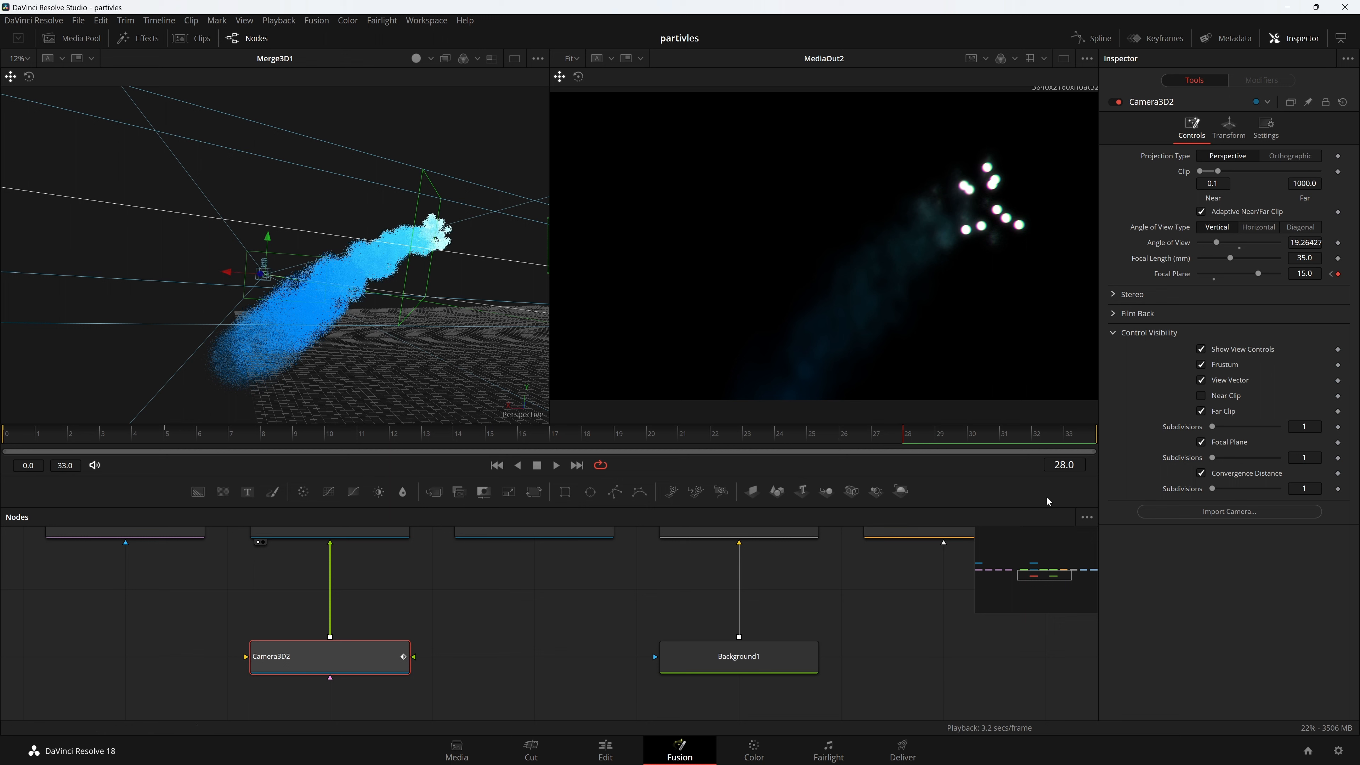
pyautogui.moveTo(811, 579); pyautogui.dragTo(797, 668)
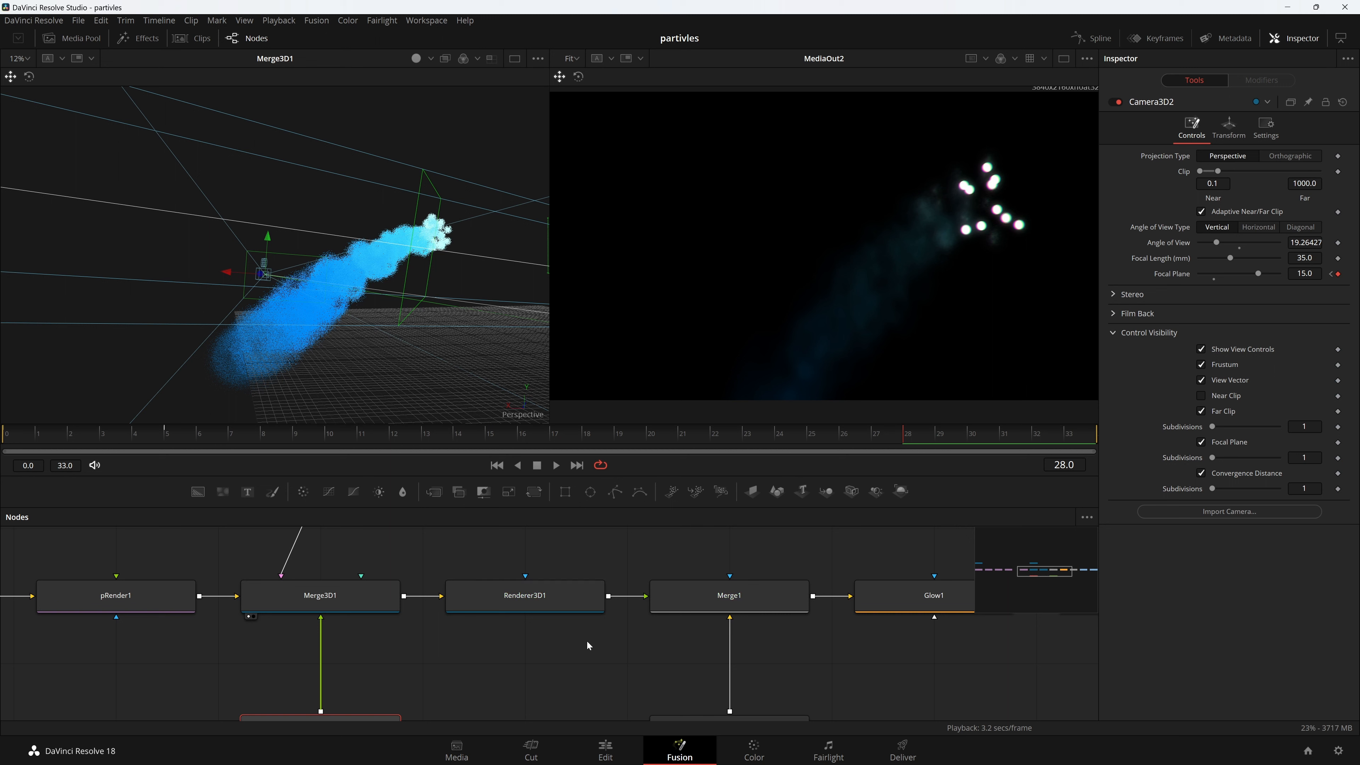
# Move PrismBlur1's position to about X 0.651, Y 0.591, closer to the particle trail's head
pyautogui.scroll(6, 1013, 265)
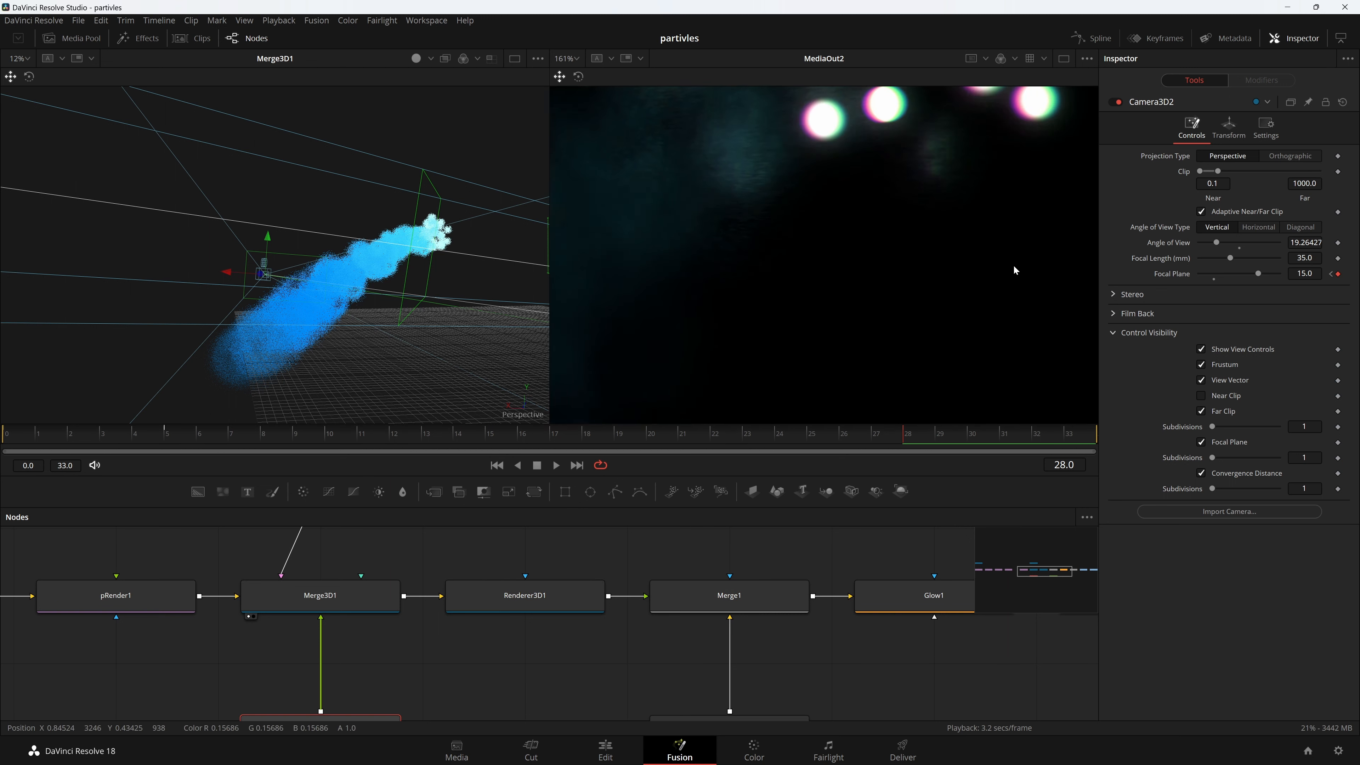
pyautogui.hotkey('ctrl', 'f')
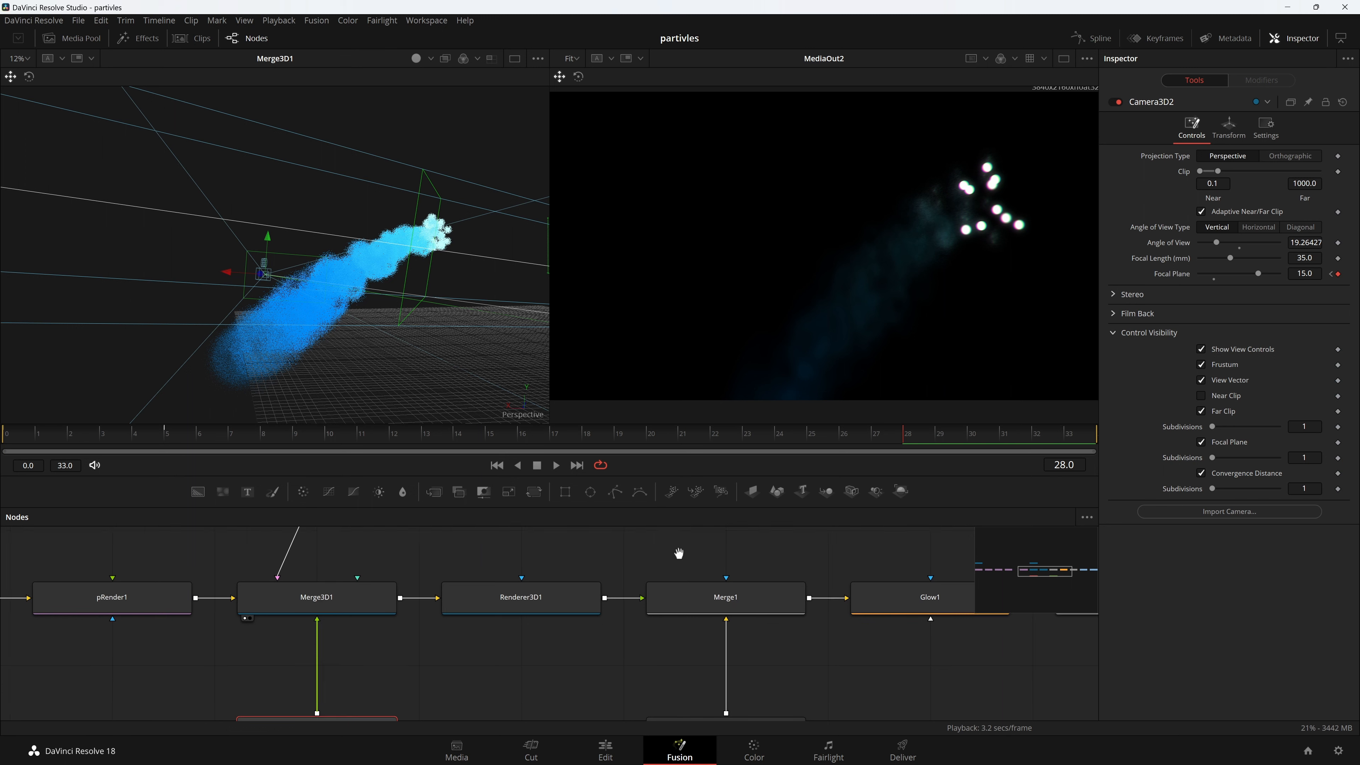
pyautogui.hscroll(10, 683, 556)
pyautogui.click(621, 649)
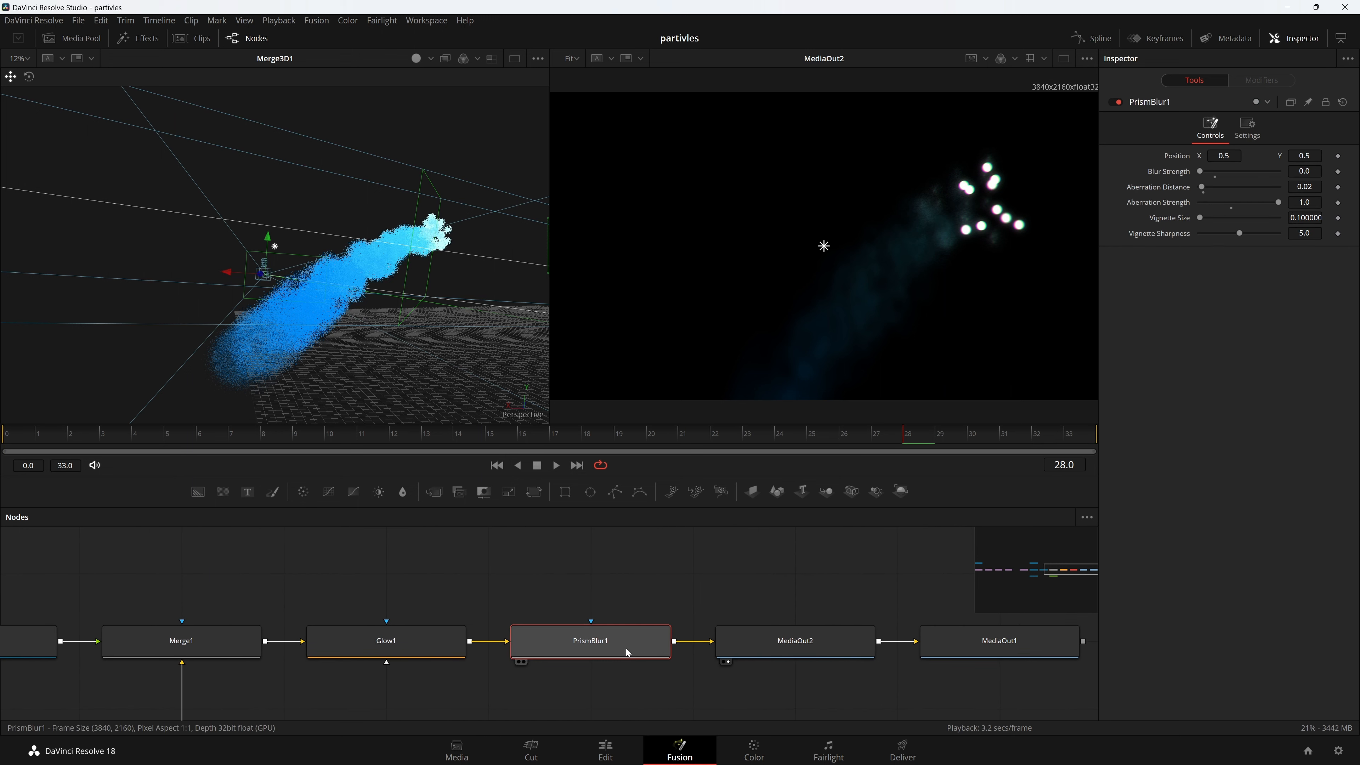
pyautogui.moveTo(825, 245); pyautogui.dragTo(826, 246)
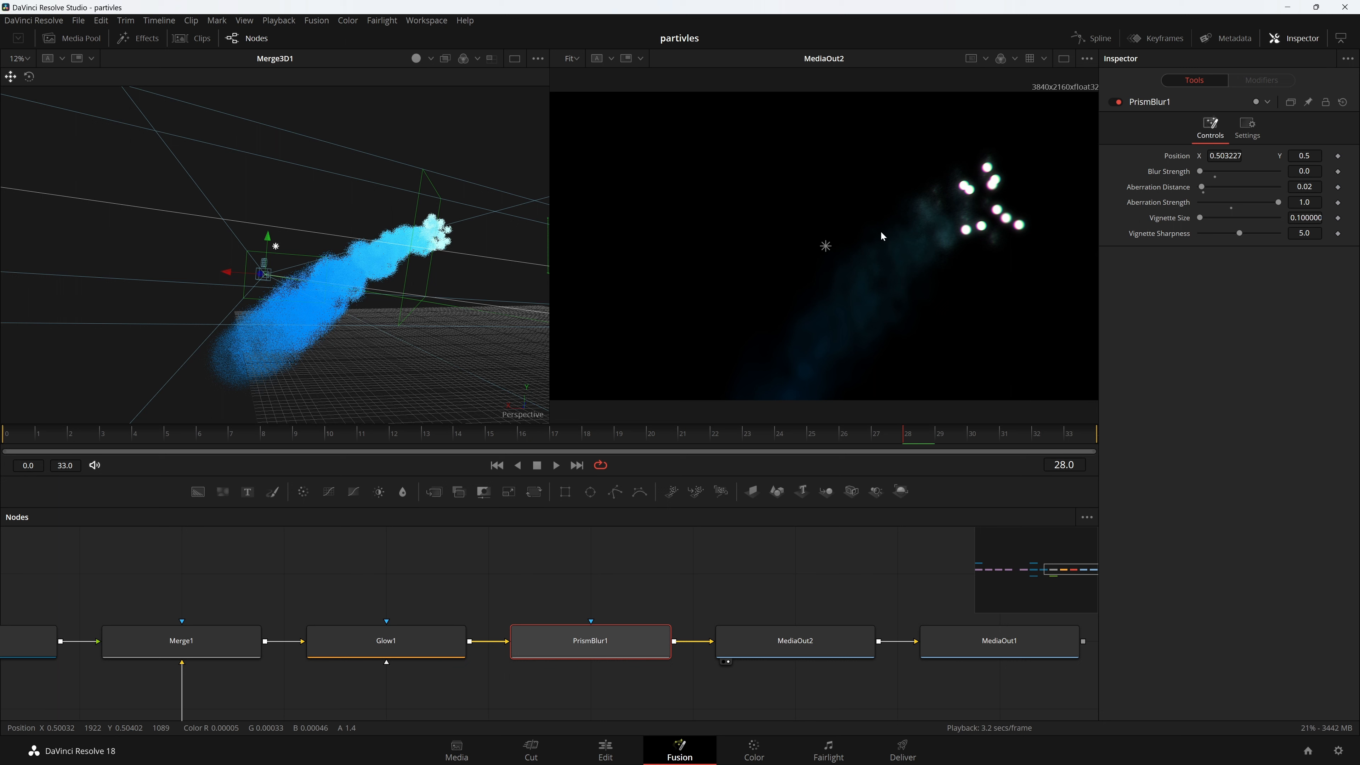
pyautogui.click(920, 229)
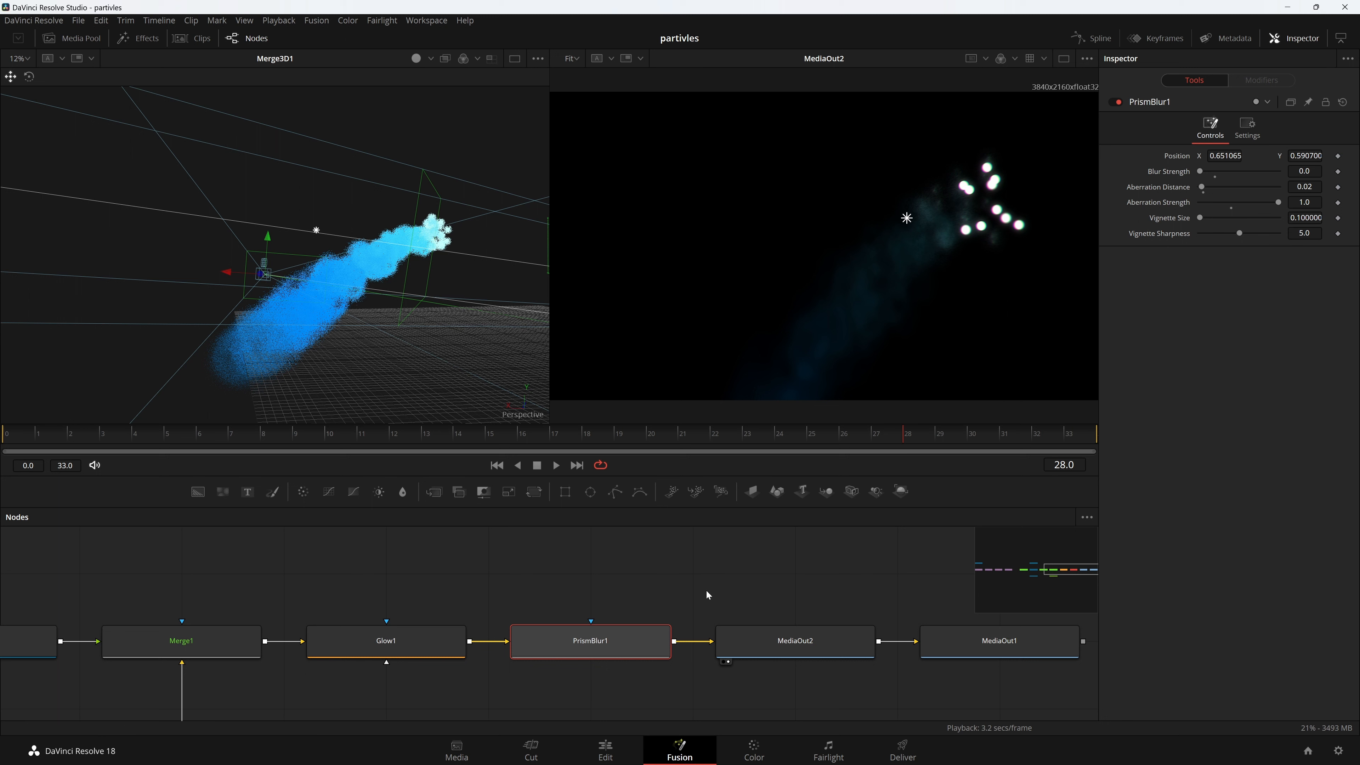
# Review Renderer3D1's accumulation effects and depth of field settings along with the downstream nodes in the flow
pyautogui.moveTo(465, 589); pyautogui.dragTo(522, 519)
pyautogui.moveTo(398, 623); pyautogui.dragTo(428, 596)
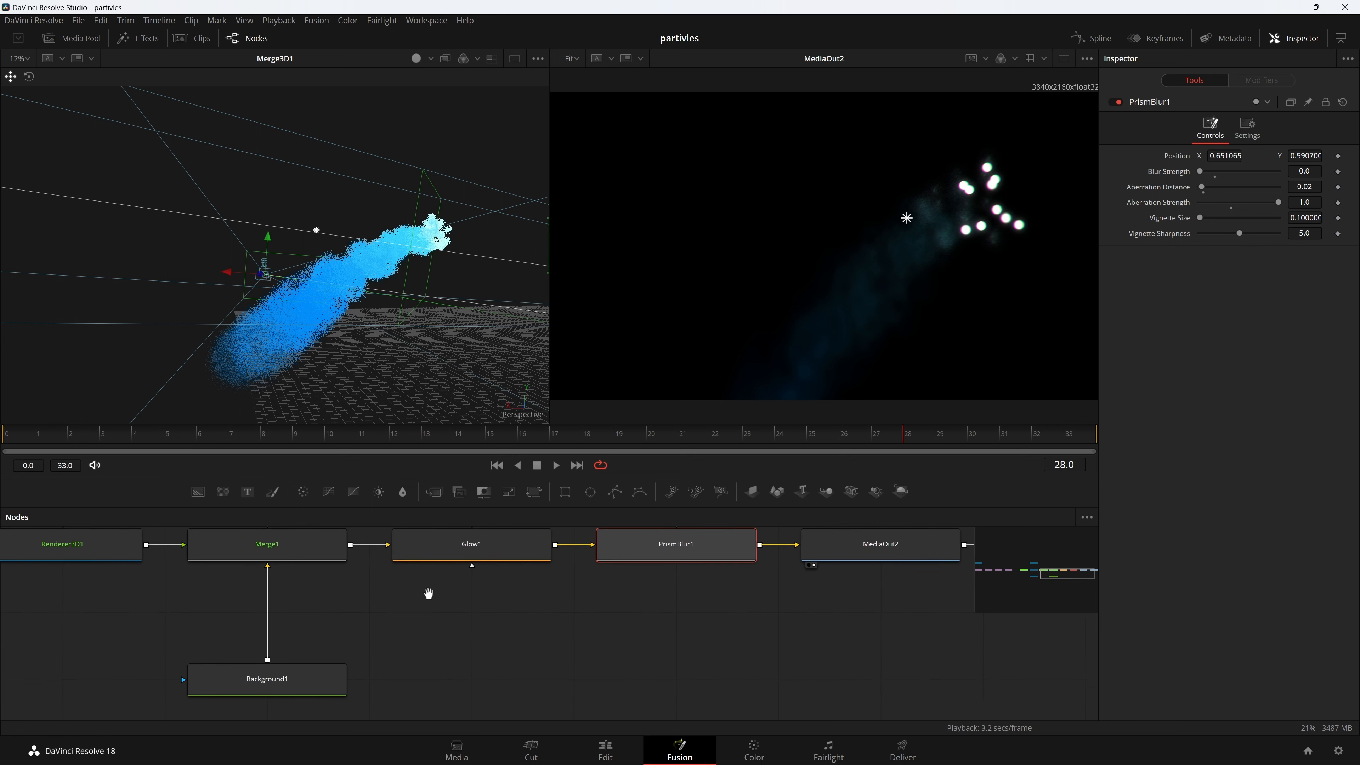
pyautogui.moveTo(343, 625); pyautogui.dragTo(436, 624)
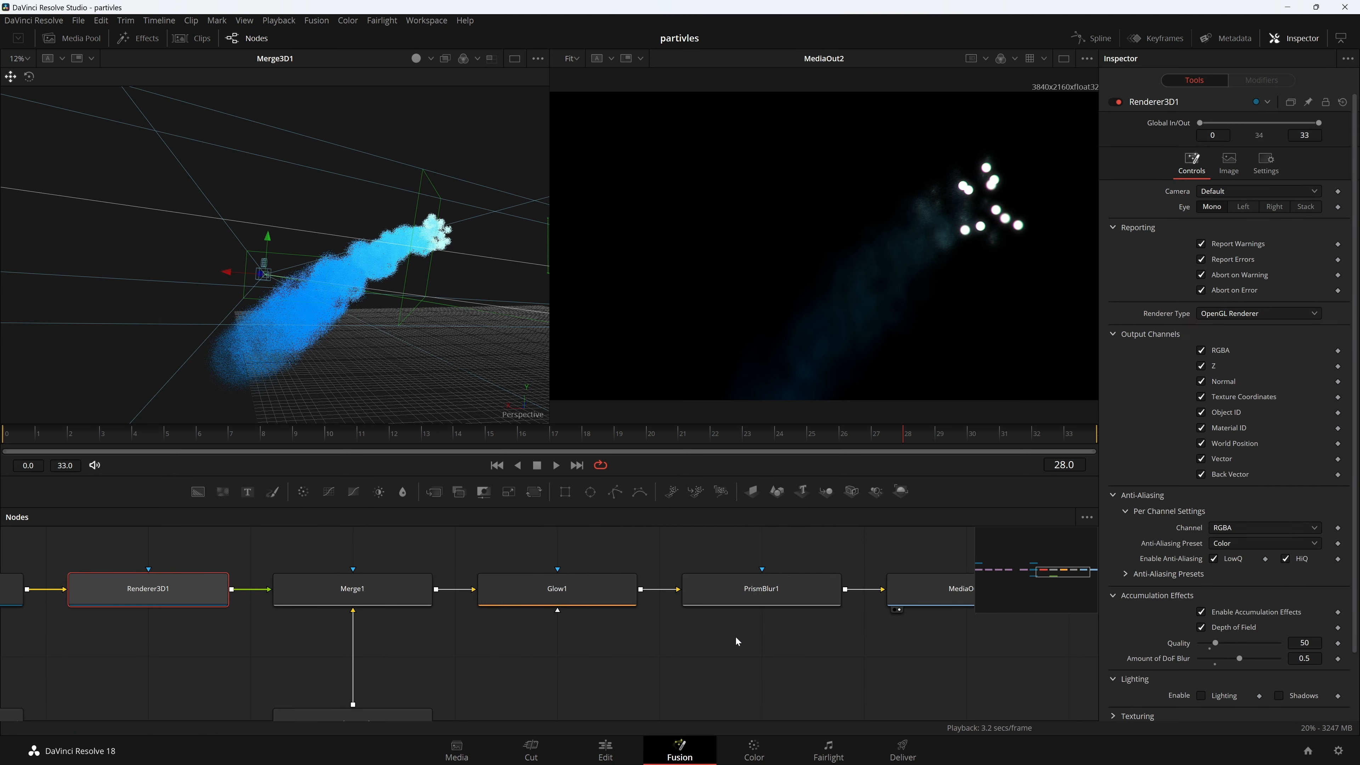
pyautogui.scroll(-2, 1268, 591)
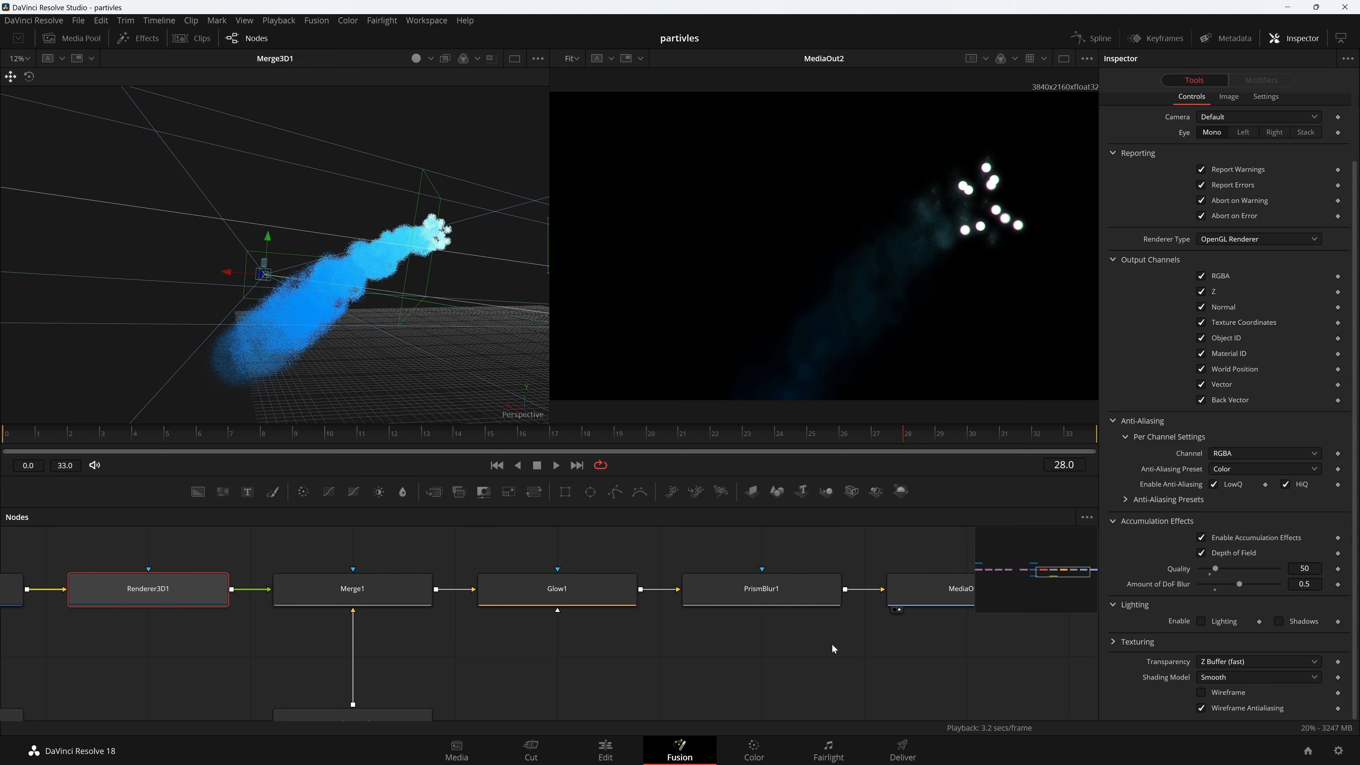
pyautogui.click(831, 654)
pyautogui.moveTo(504, 673); pyautogui.dragTo(841, 660)
pyautogui.moveTo(1094, 650); pyautogui.dragTo(769, 652)
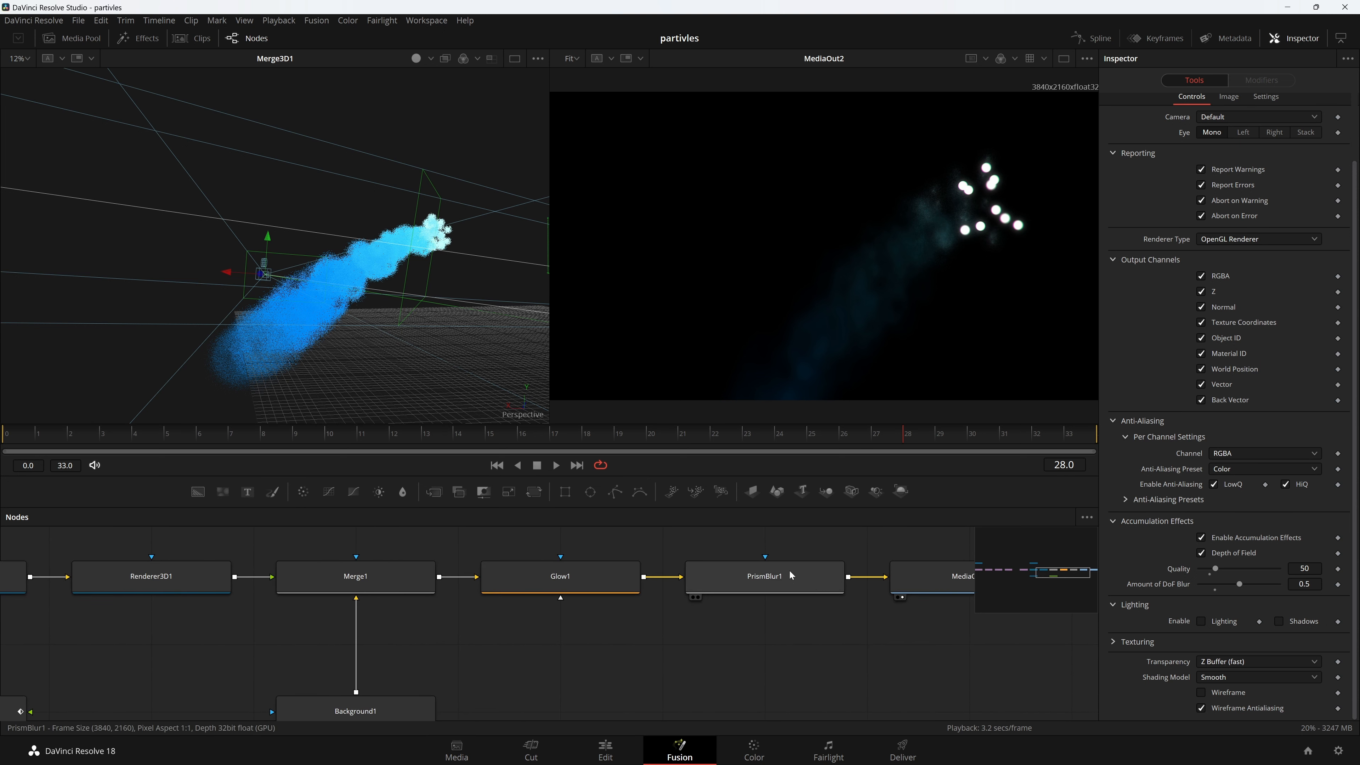
# View the Fusion composition at frame 17, with the 3D view orbited around the trail, and save the project
pyautogui.click(903, 750)
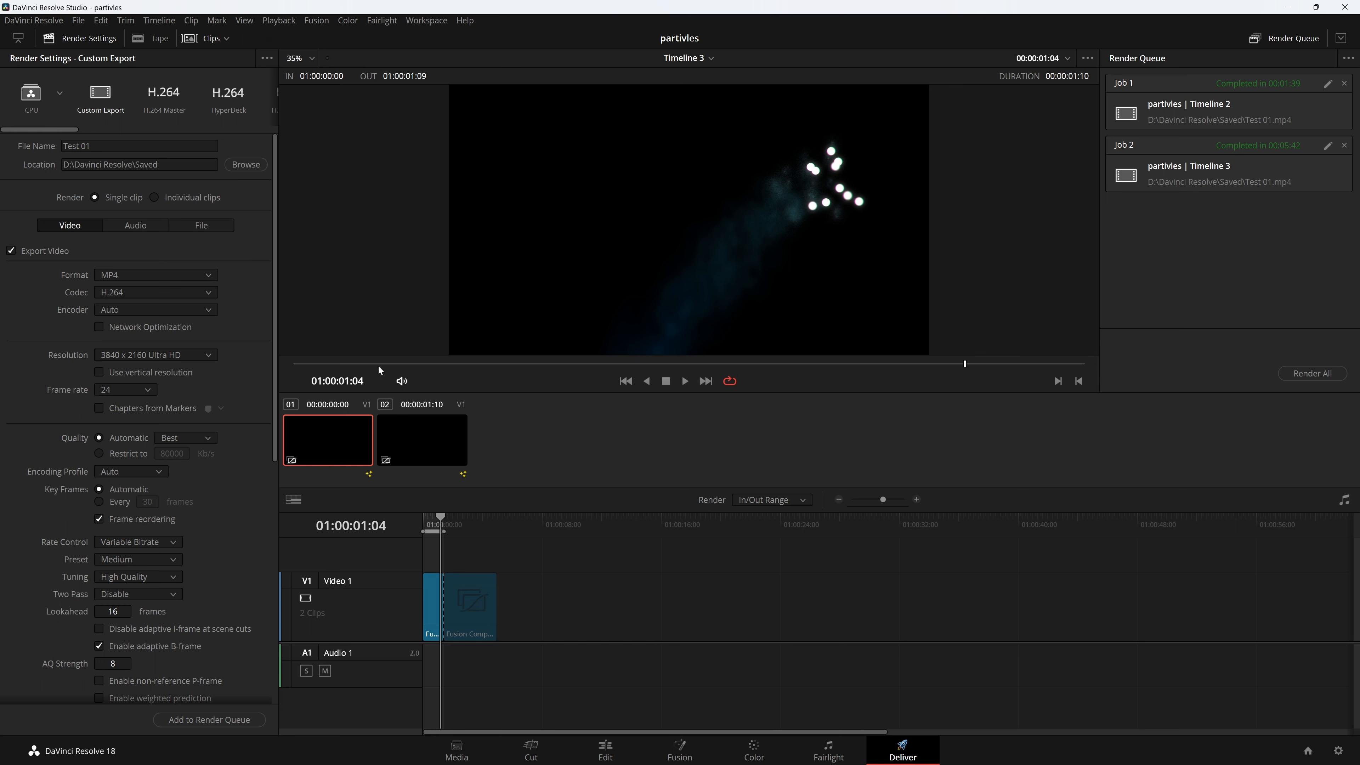
pyautogui.click(680, 749)
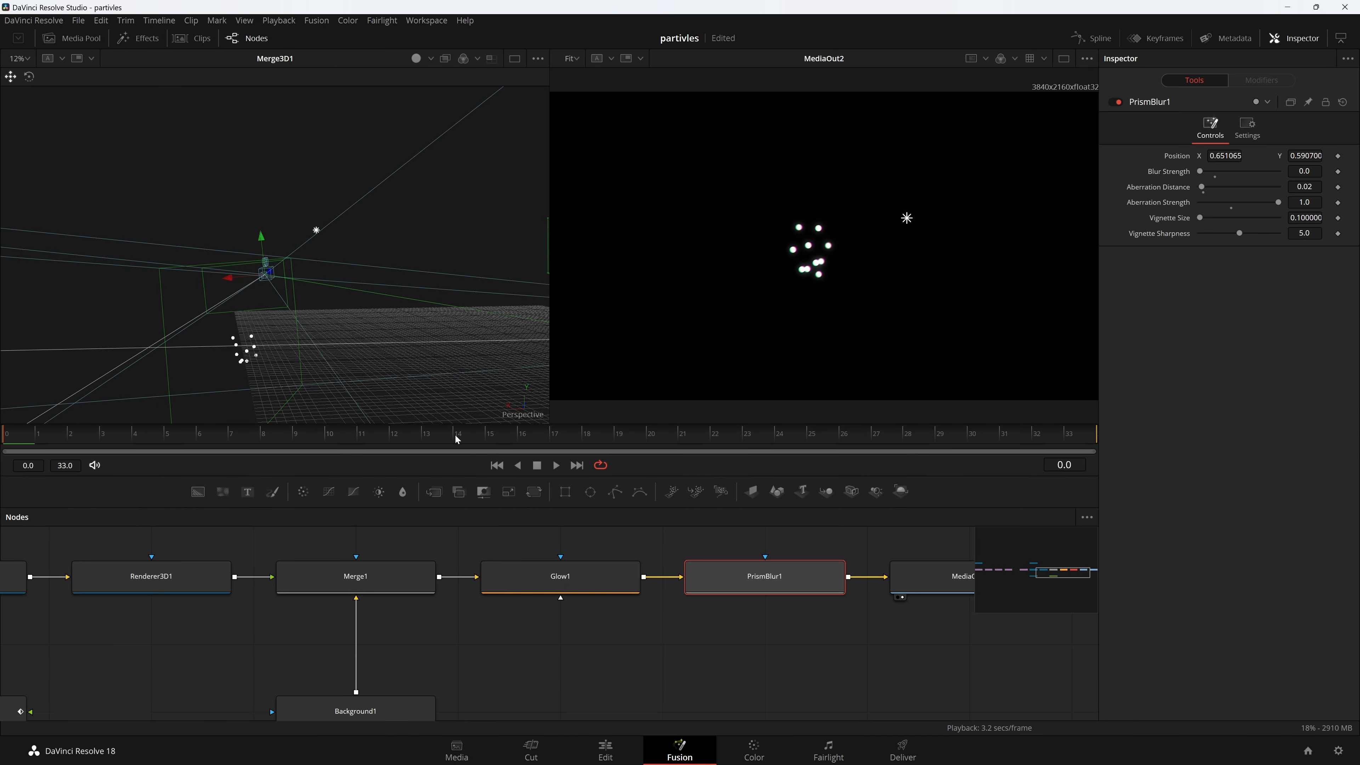
pyautogui.click(555, 439)
pyautogui.moveTo(403, 306); pyautogui.dragTo(420, 346)
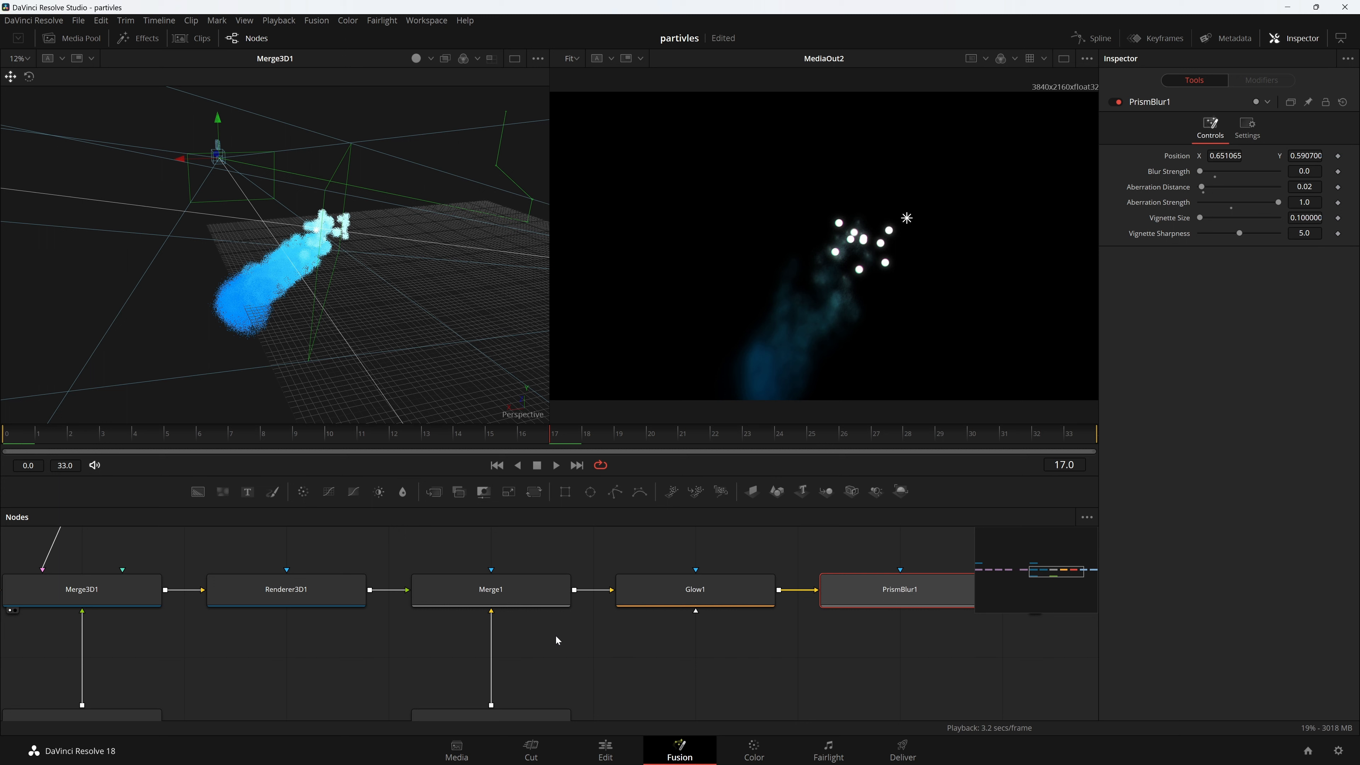
pyautogui.hotkey('ctrl', 's')
# Queue Timeline 3 for export as Test 02 with the current Ultra HD MP4 settings and start the render
pyautogui.click(907, 754)
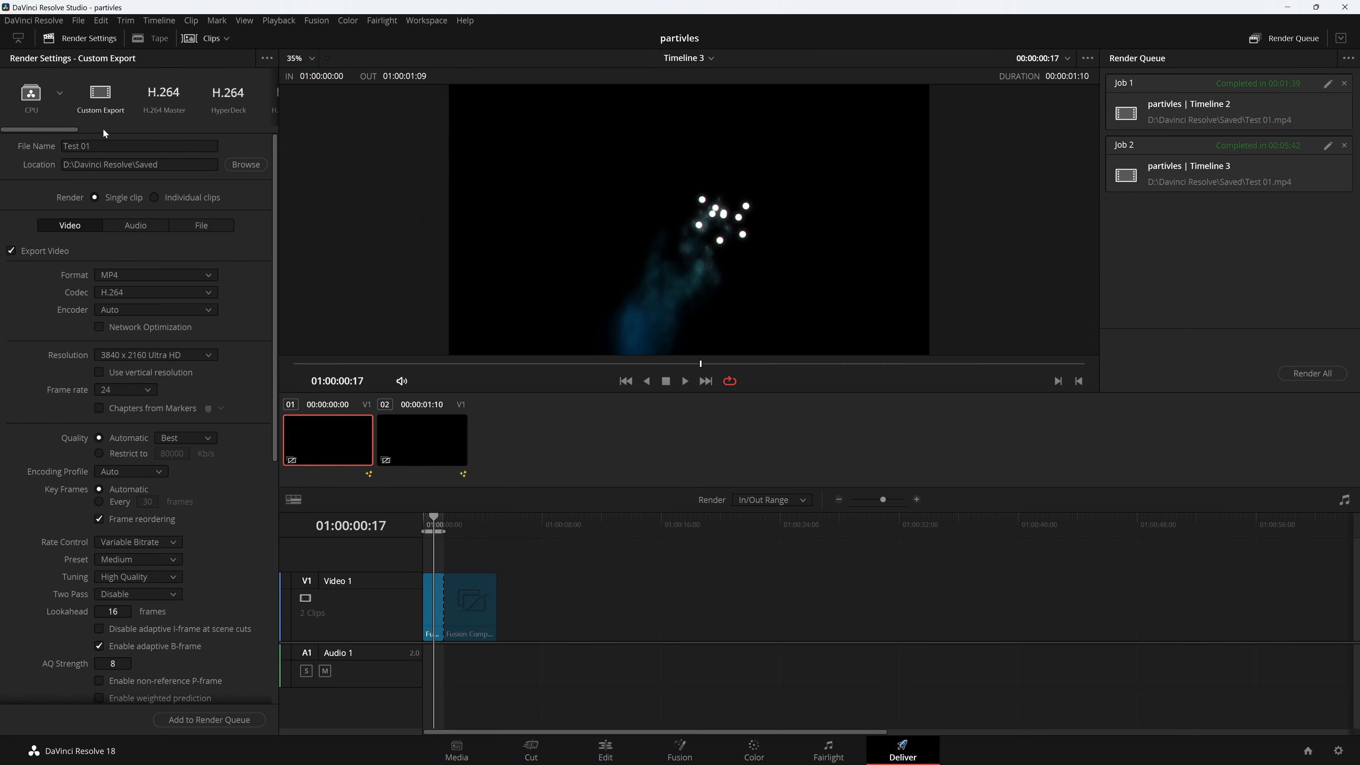
pyautogui.click(107, 145)
pyautogui.press('Return')
pyautogui.scroll(-3, 16, 405)
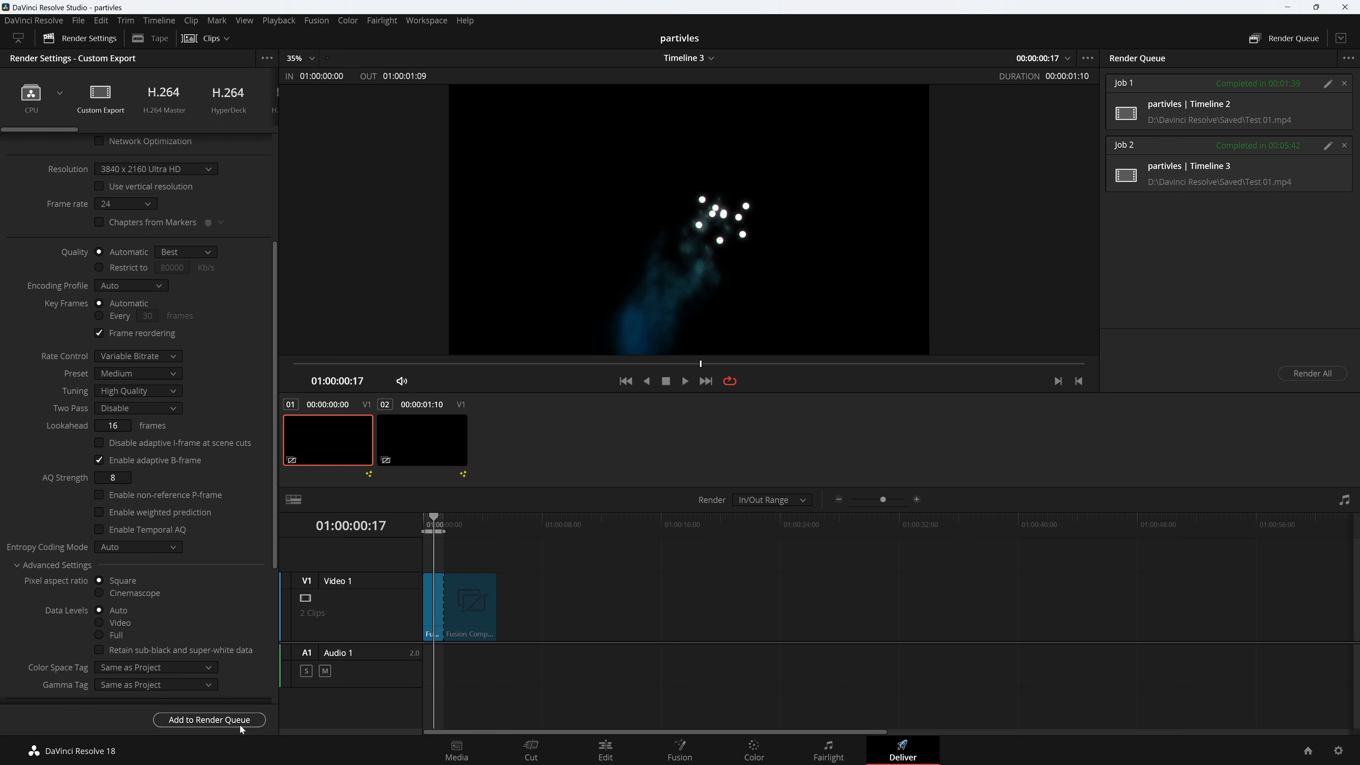
pyautogui.click(209, 719)
pyautogui.click(1324, 375)
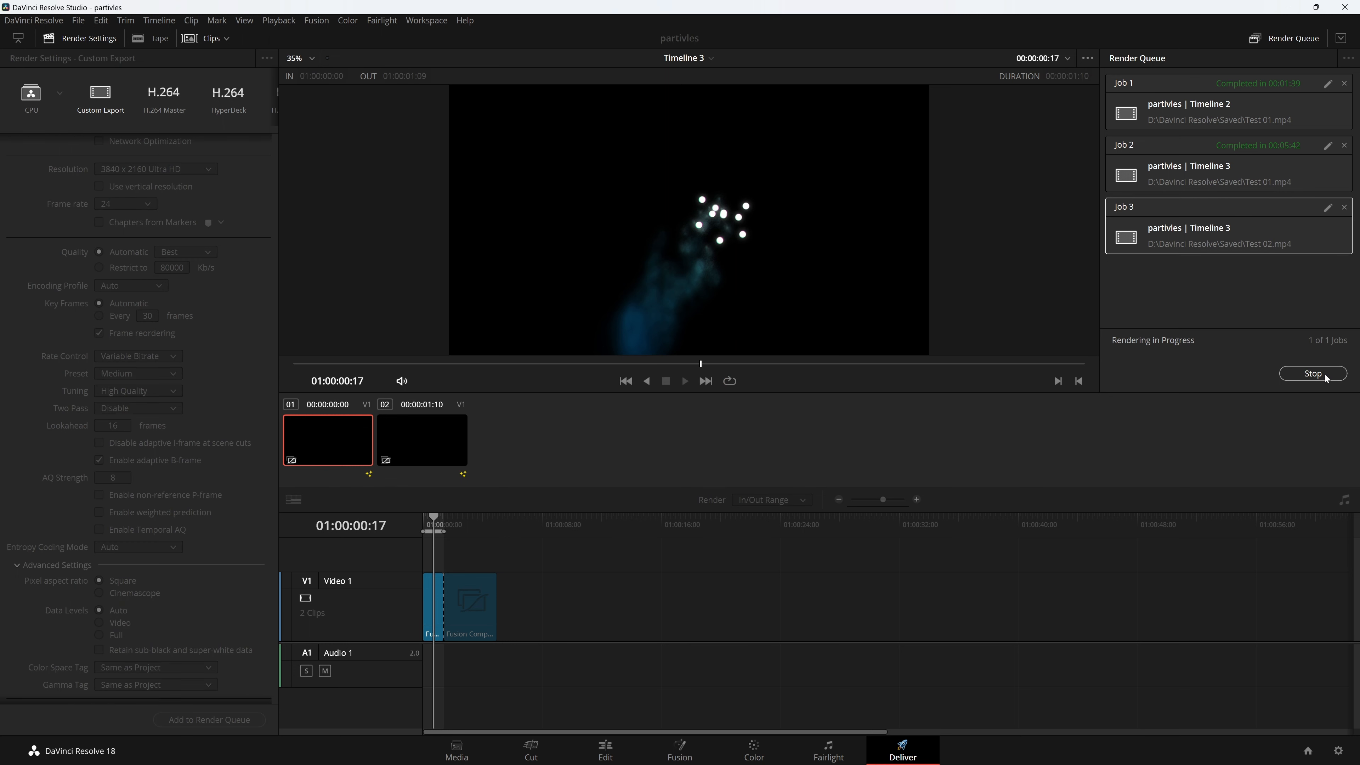
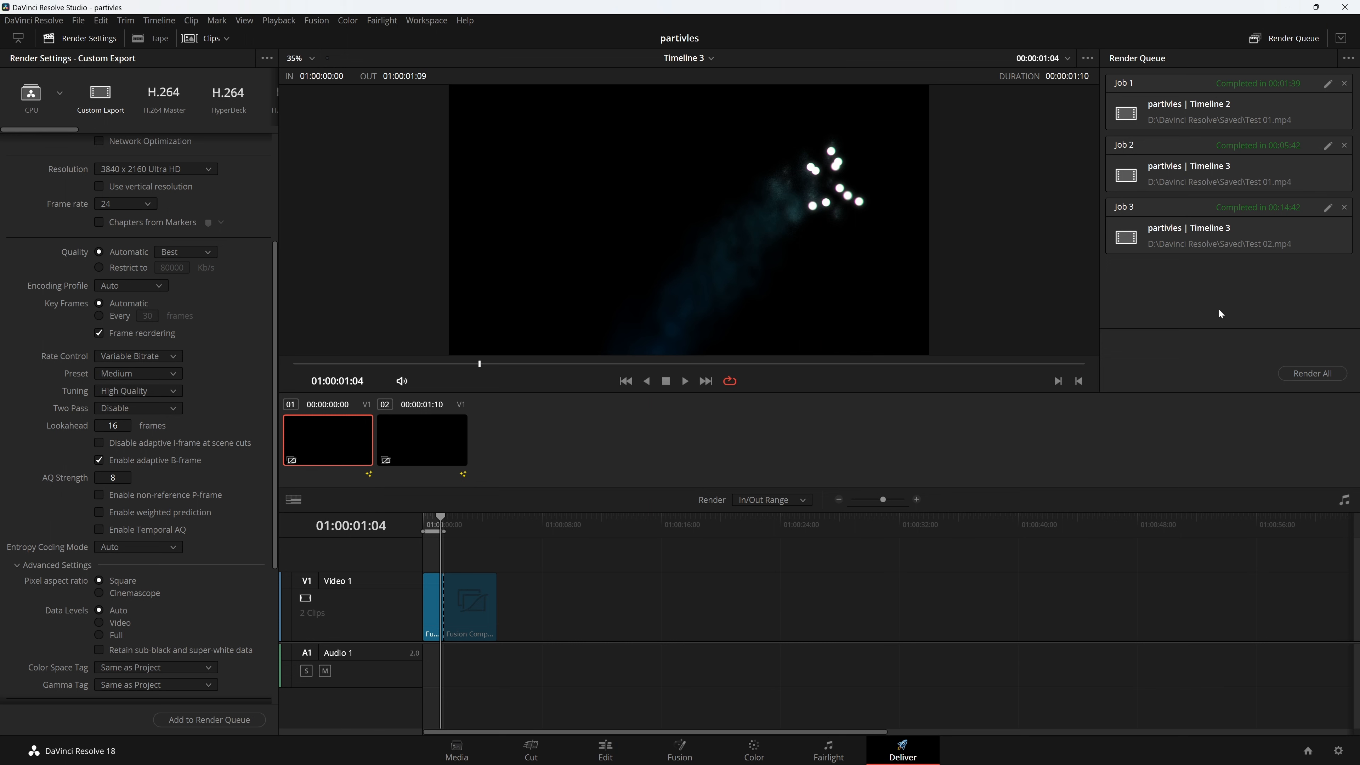
# Check the in/out range on the edit timeline and reopen the first clip's Fusion composition at frame 26
pyautogui.click(680, 749)
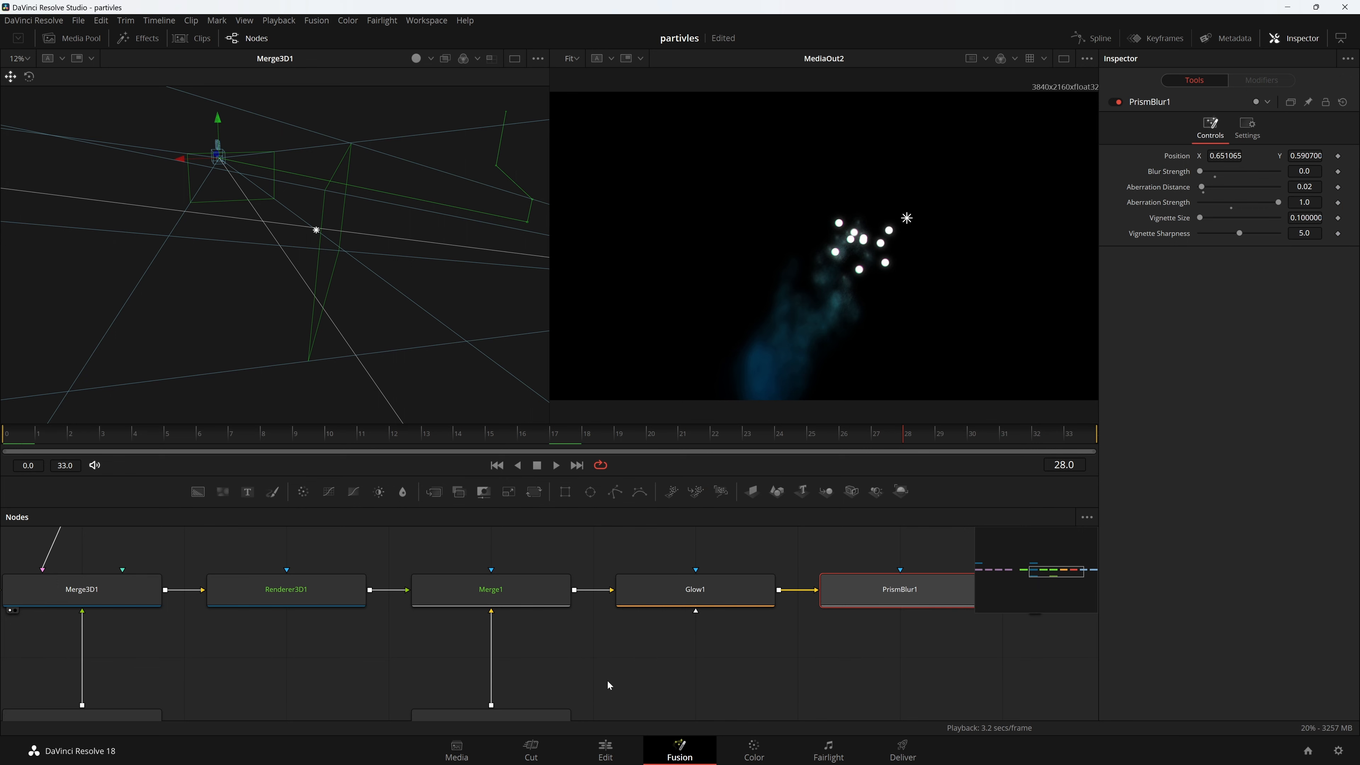
pyautogui.click(605, 749)
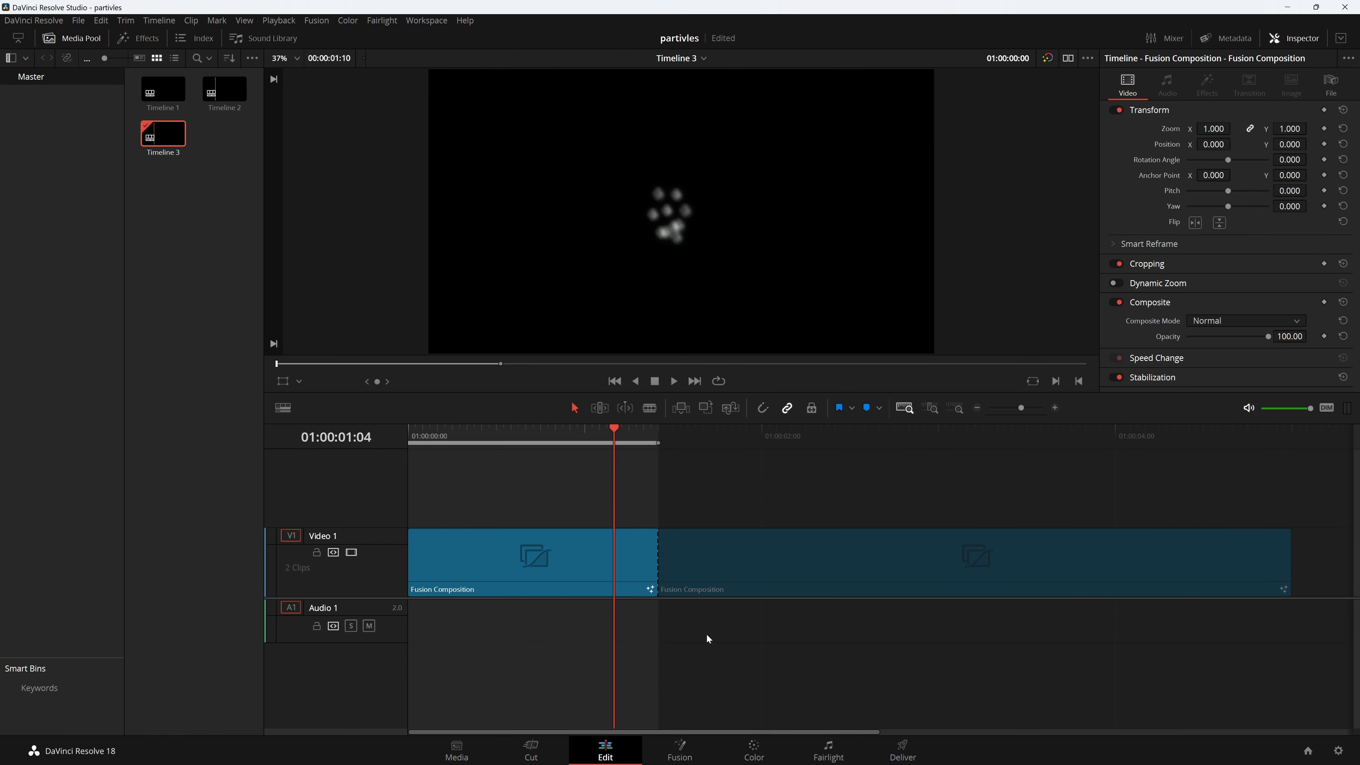
pyautogui.click(680, 560)
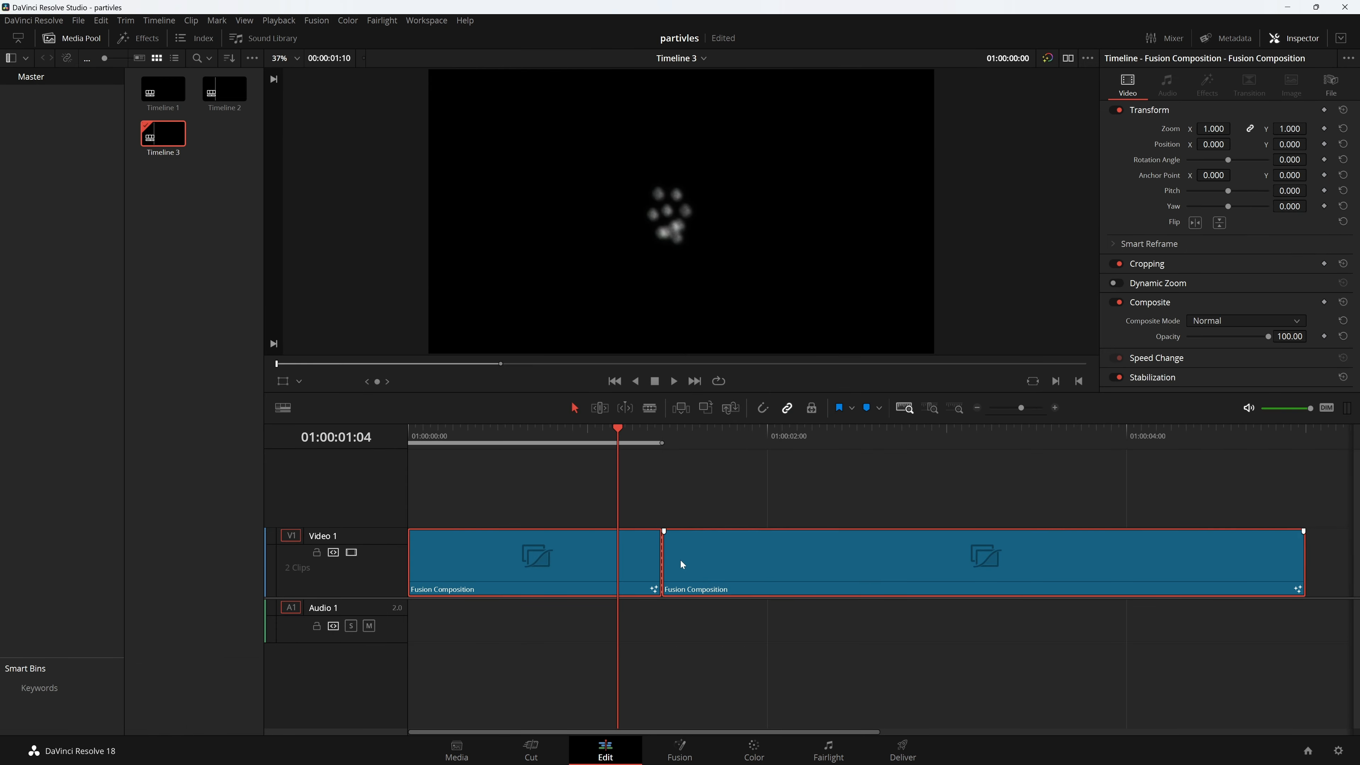
pyautogui.click(662, 498)
pyautogui.moveTo(666, 438)
pyautogui.mouseDown()
pyautogui.moveTo(1306, 443)
pyautogui.moveTo(663, 443)
pyautogui.mouseUp()
pyautogui.click(1277, 448)
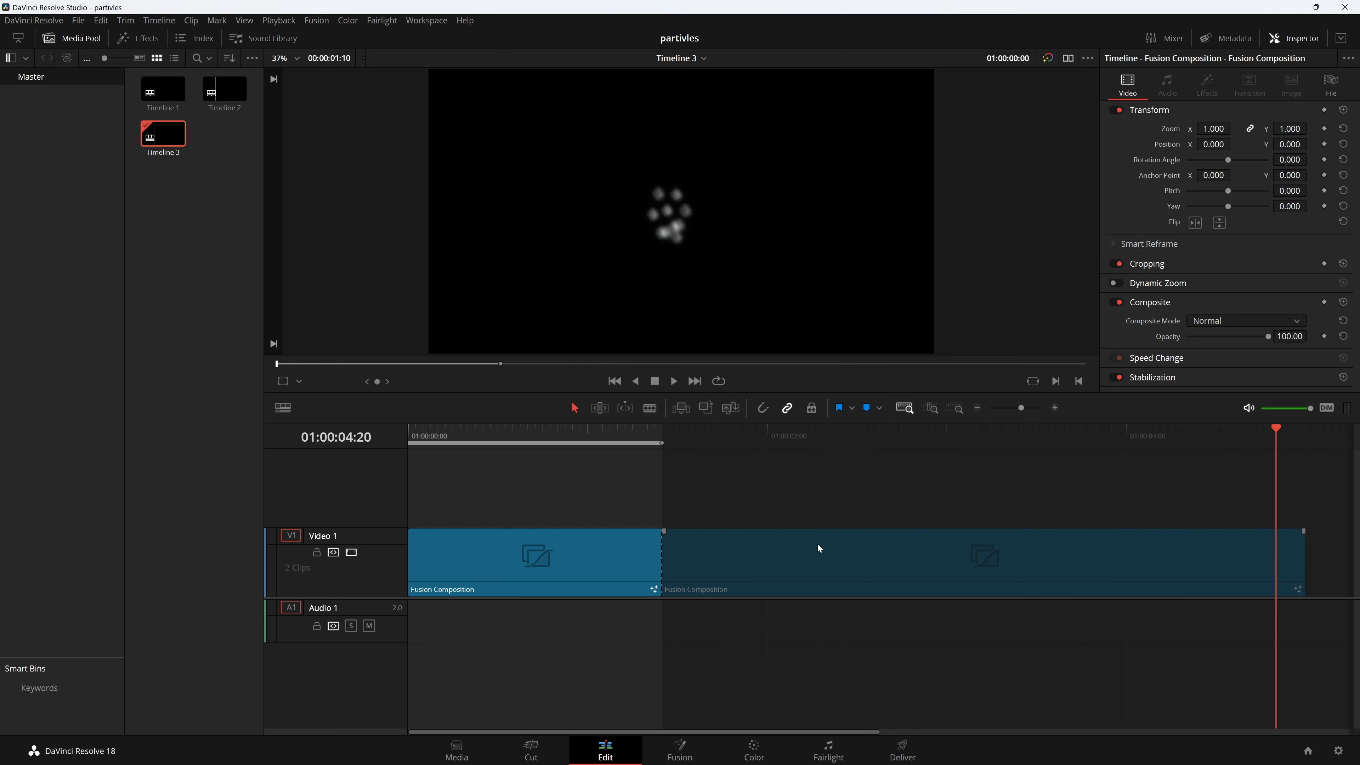
pyautogui.click(601, 448)
pyautogui.click(680, 747)
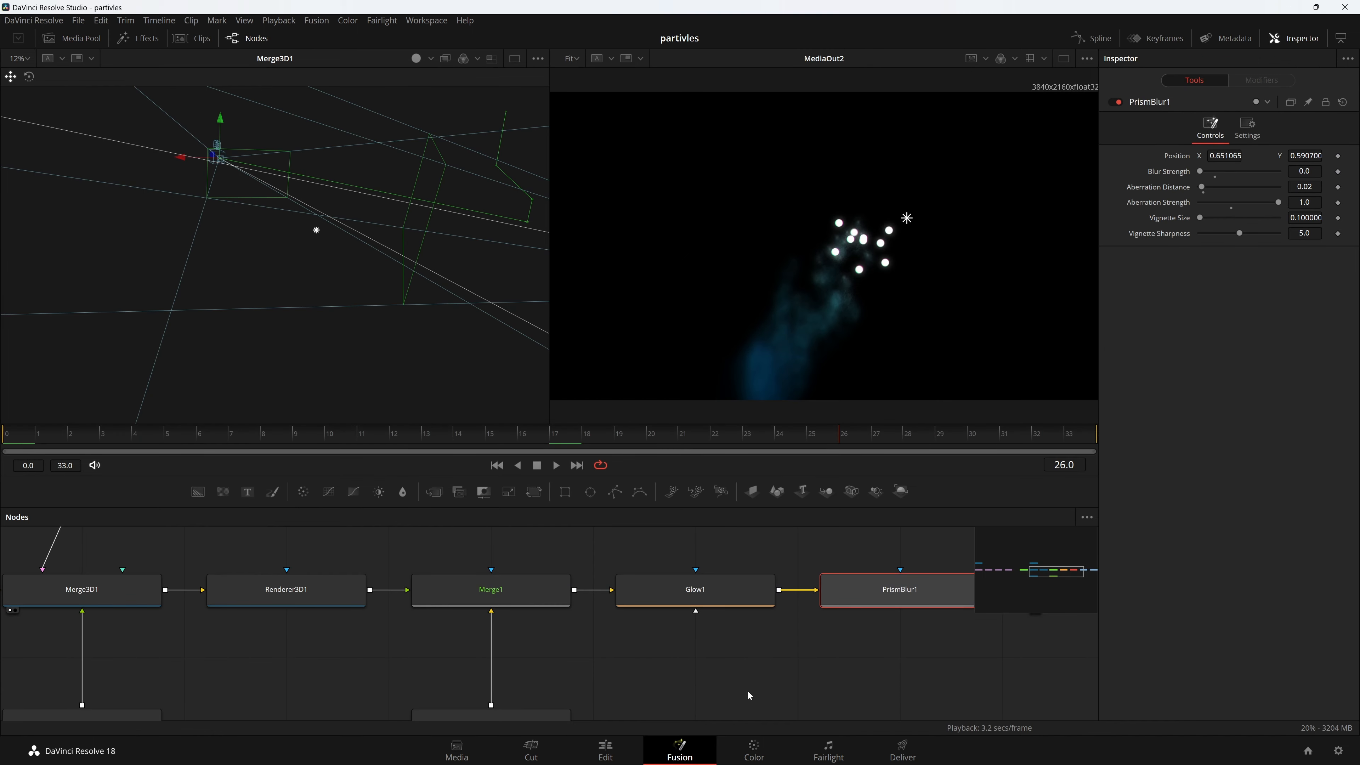
# Disable the accumulation effects on Renderer3D1
pyautogui.moveTo(750, 696); pyautogui.dragTo(667, 650)
pyautogui.moveTo(759, 638); pyautogui.dragTo(592, 643)
pyautogui.moveTo(812, 606); pyautogui.dragTo(945, 622)
pyautogui.moveTo(225, 626); pyautogui.dragTo(536, 634)
pyautogui.moveTo(134, 568); pyautogui.dragTo(232, 589)
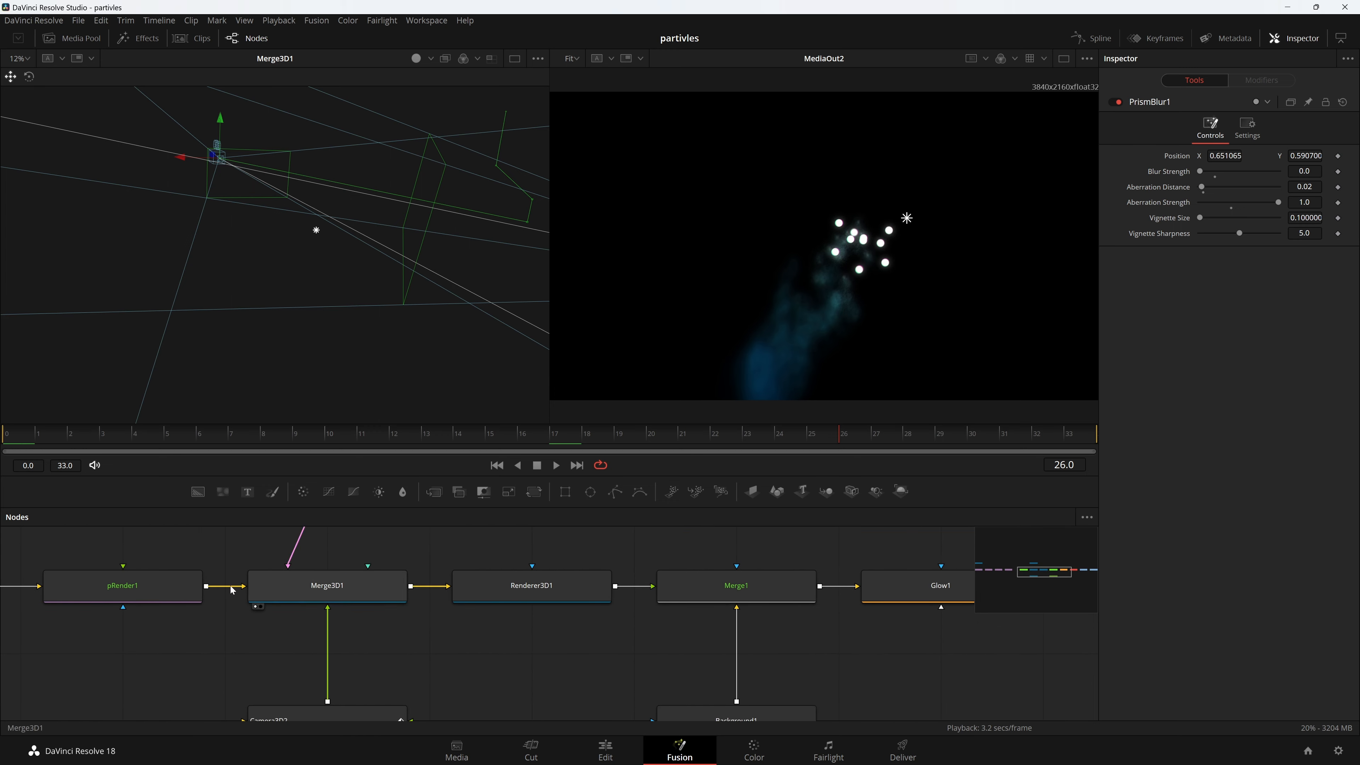
pyautogui.click(482, 596)
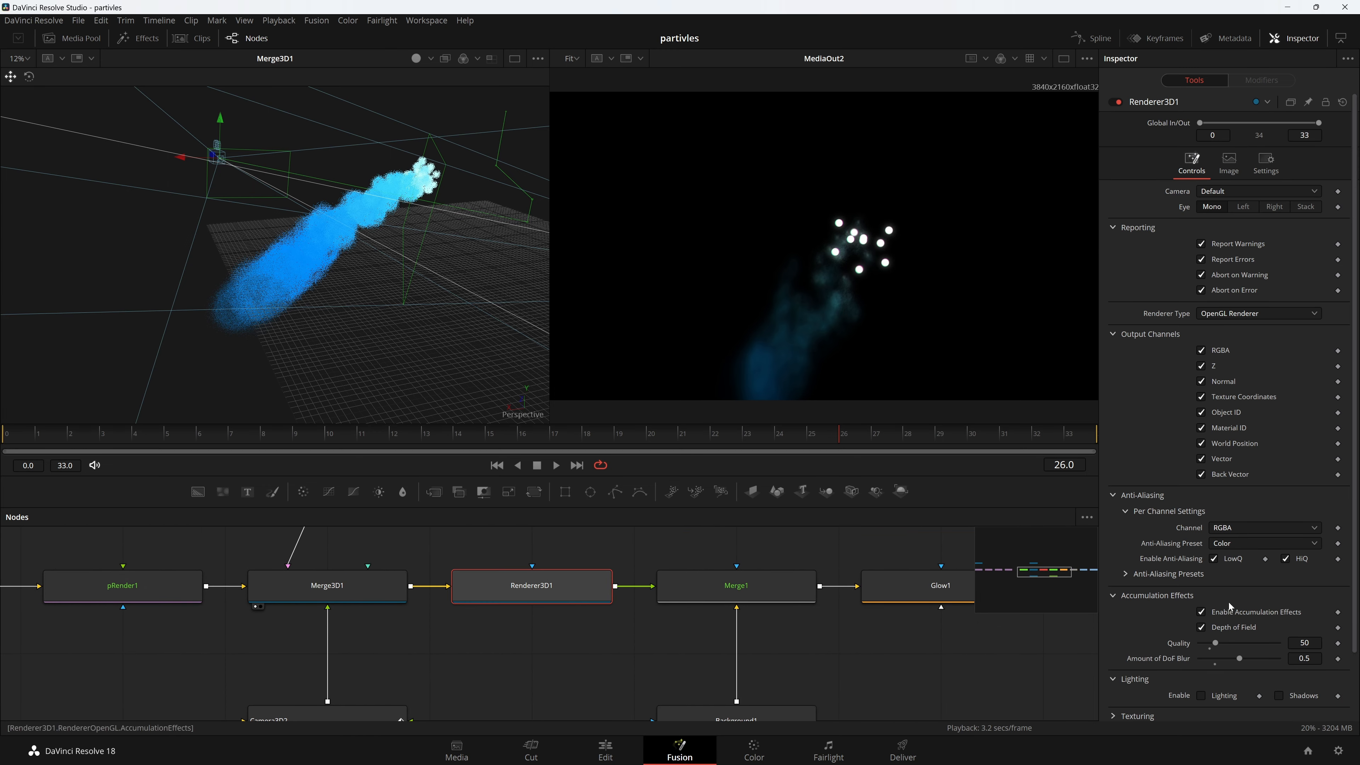
pyautogui.click(1201, 612)
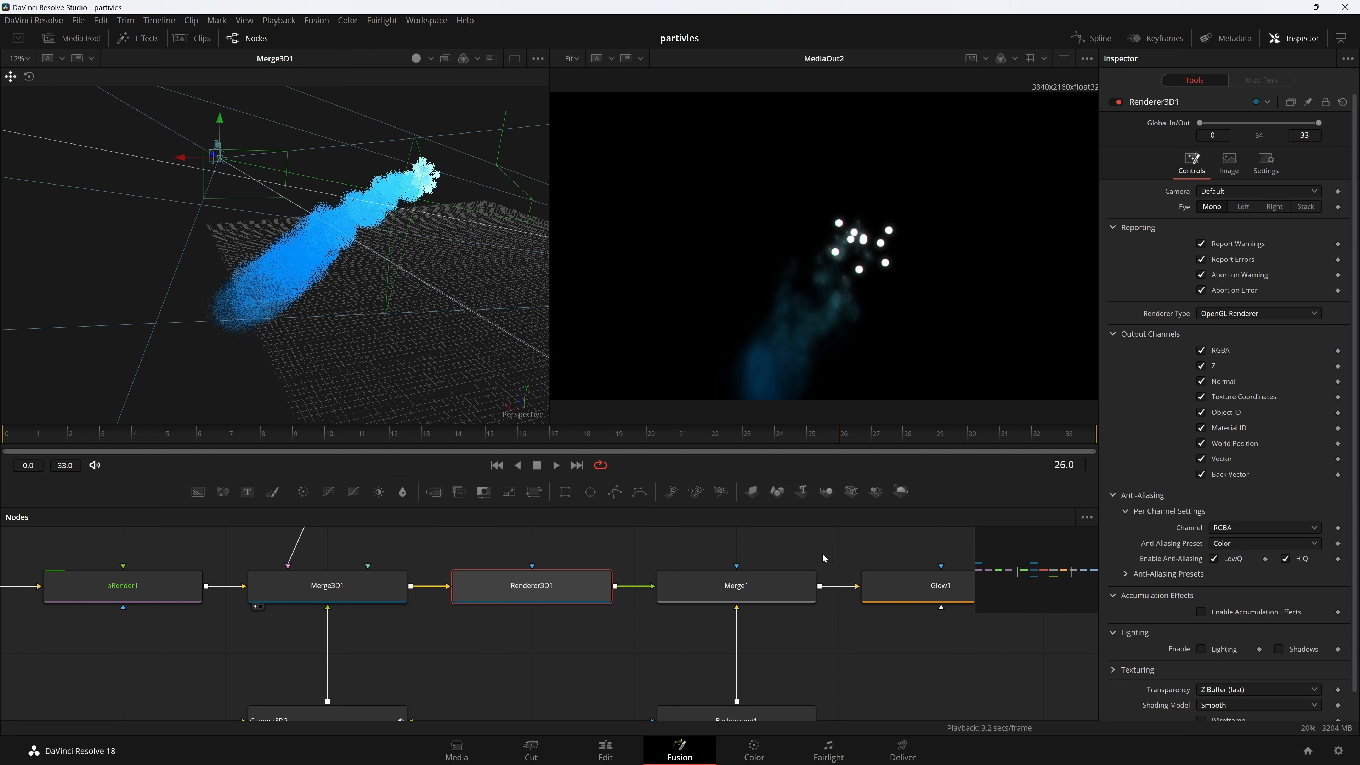
# Enlarge the viewers and inspect the trail's head without depth of field up close in MediaOut2
pyautogui.scroll(5, 844, 298)
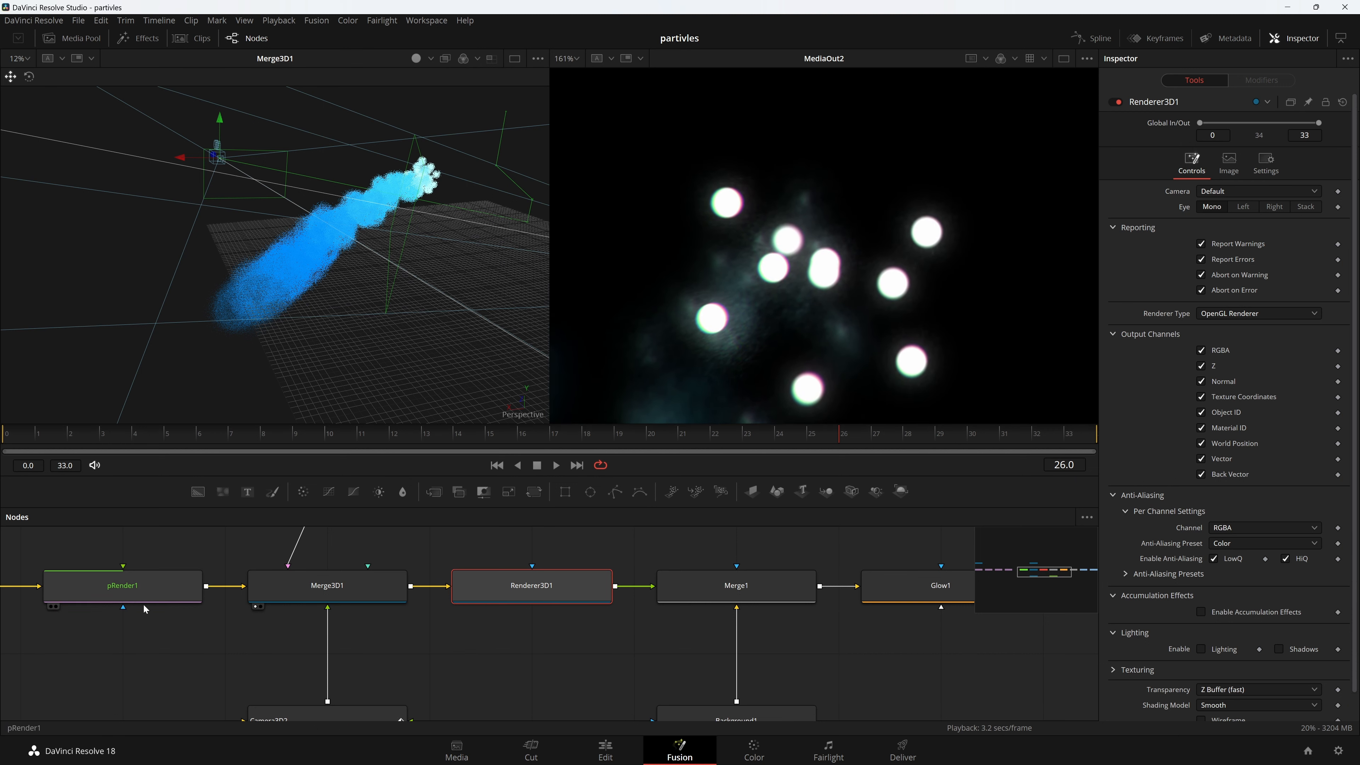
pyautogui.moveTo(908, 355); pyautogui.dragTo(951, 215)
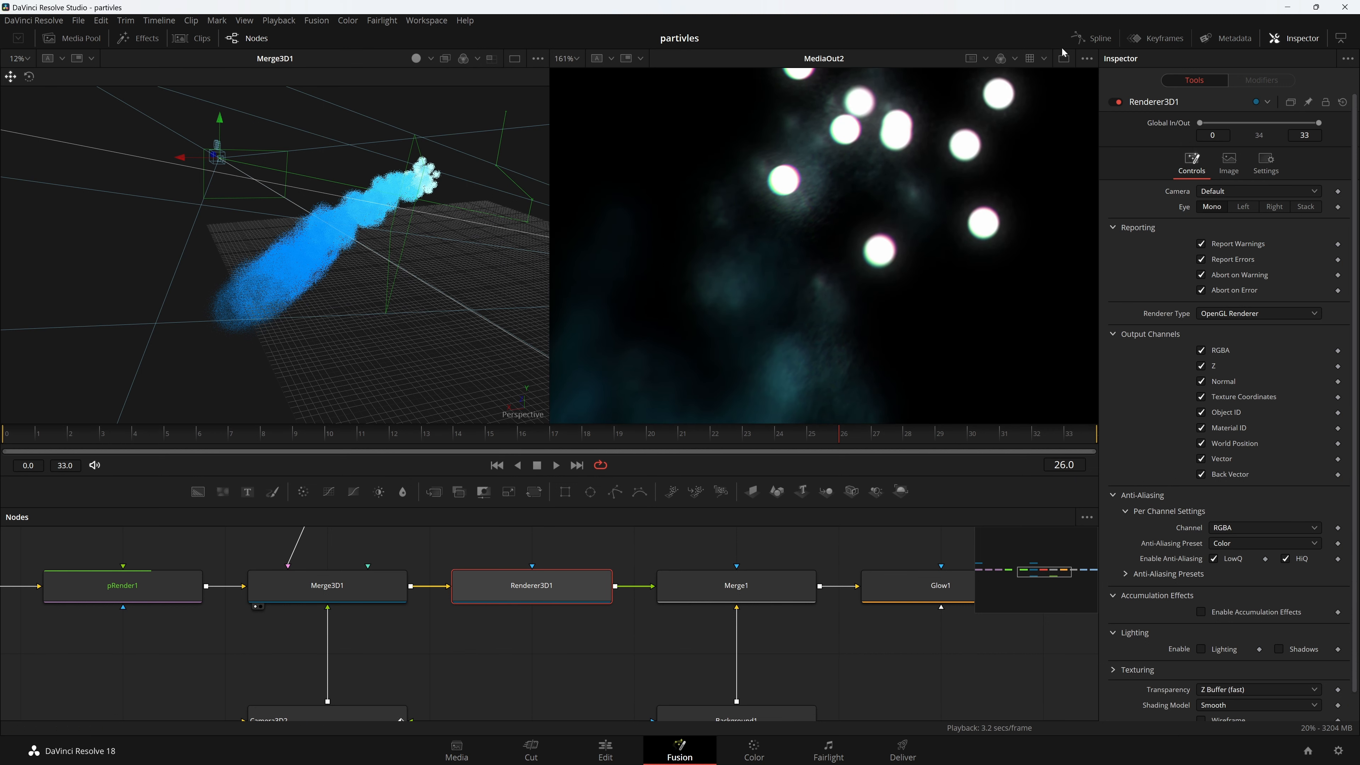
pyautogui.moveTo(814, 477); pyautogui.dragTo(813, 599)
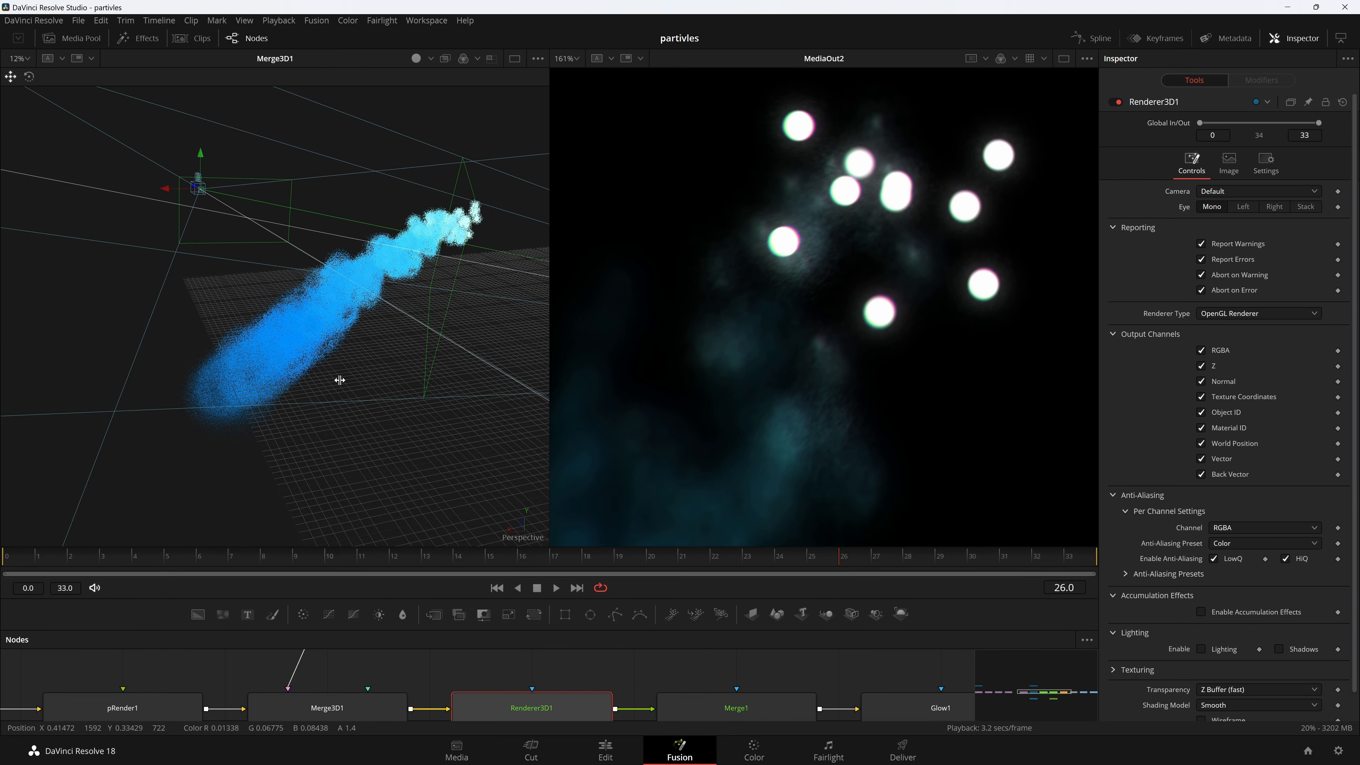
pyautogui.moveTo(340, 379)
pyautogui.mouseDown()
pyautogui.moveTo(294, 386)
pyautogui.moveTo(349, 386)
pyautogui.mouseUp()
pyautogui.scroll(-5, 804, 385)
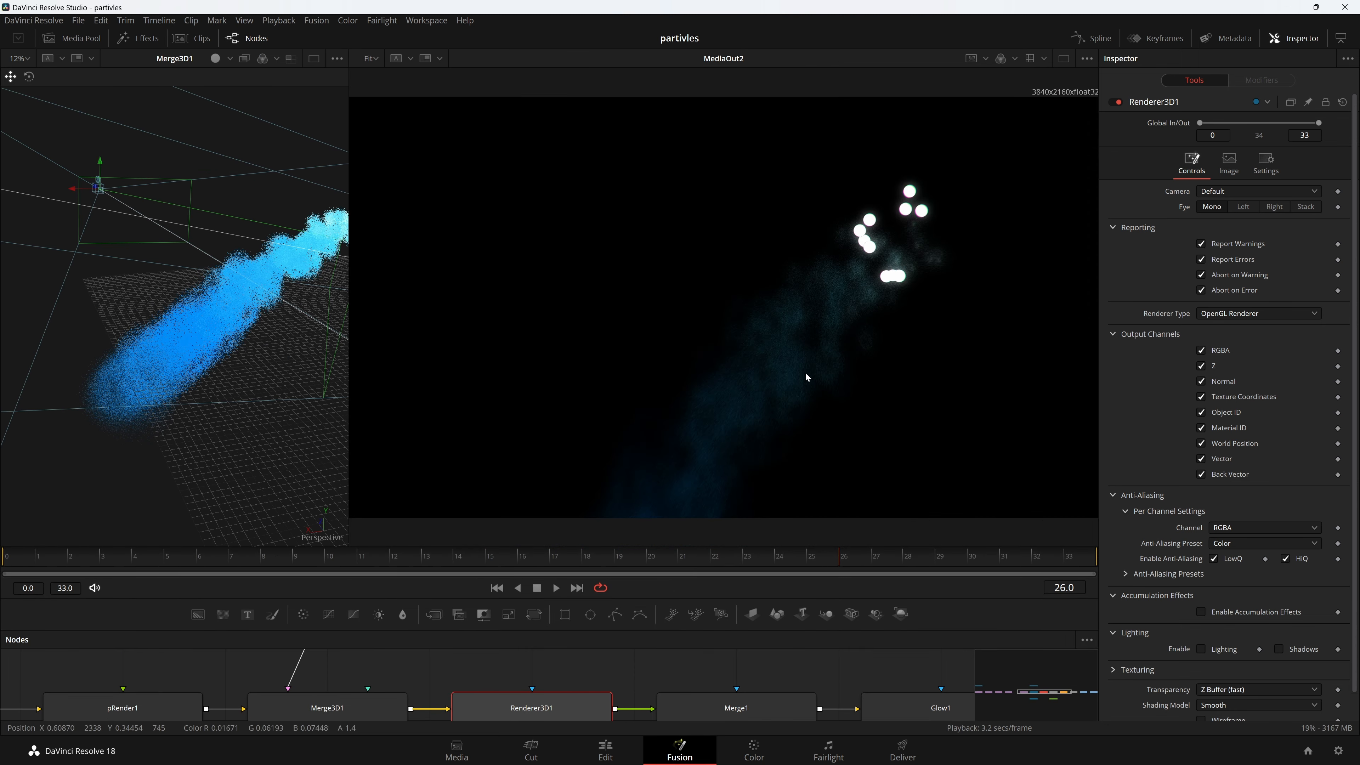
pyautogui.scroll(5, 805, 376)
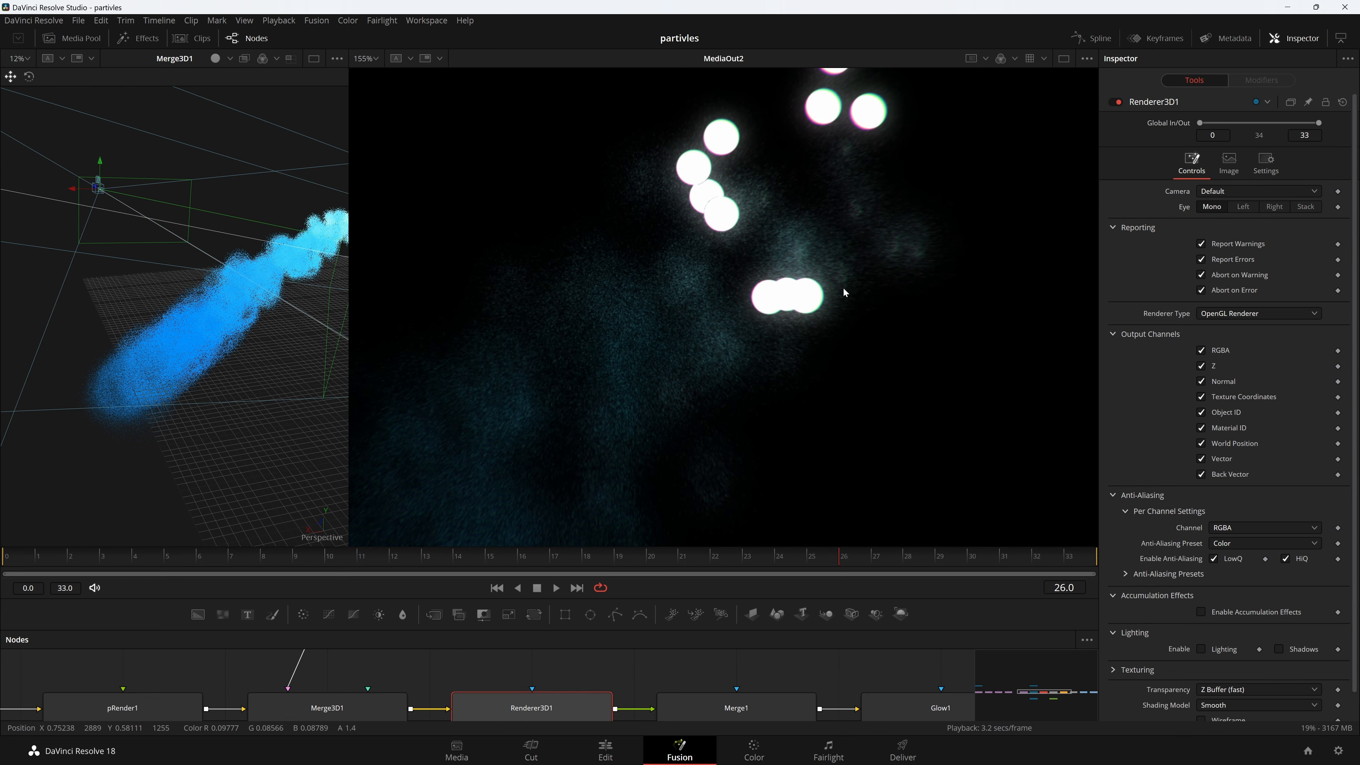
pyautogui.hotkey('ctrl', 'f')
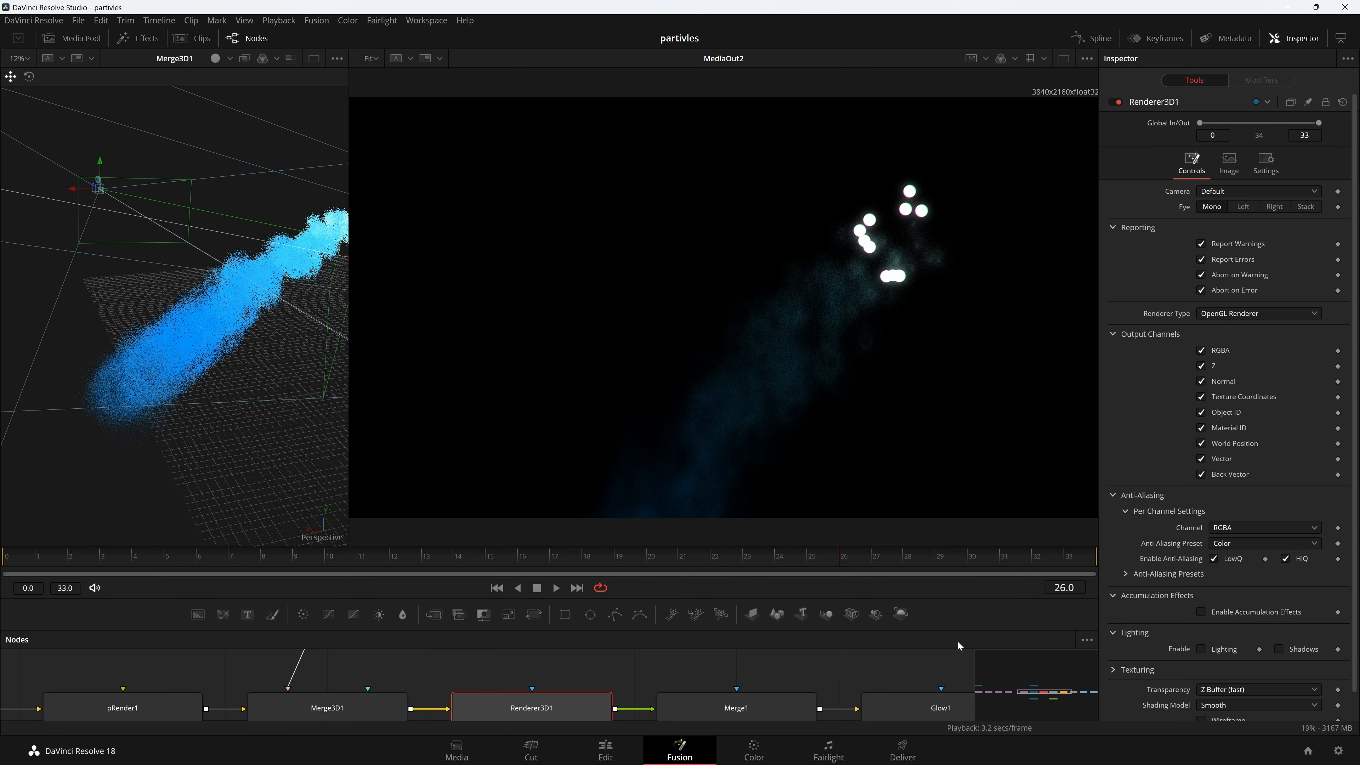
# Name the export Test 03 without doF, add it to the render queue and render it
pyautogui.click(903, 750)
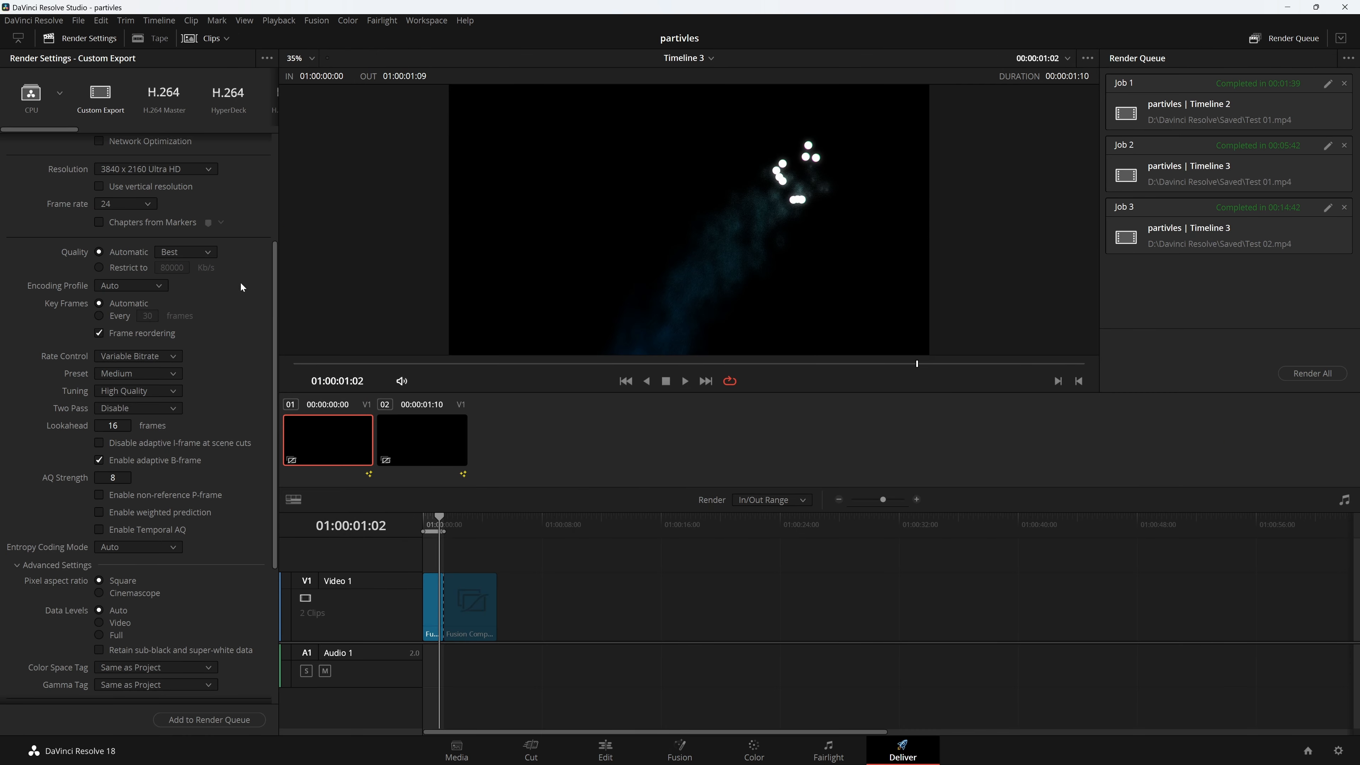
pyautogui.scroll(5, 242, 287)
pyautogui.click(92, 145)
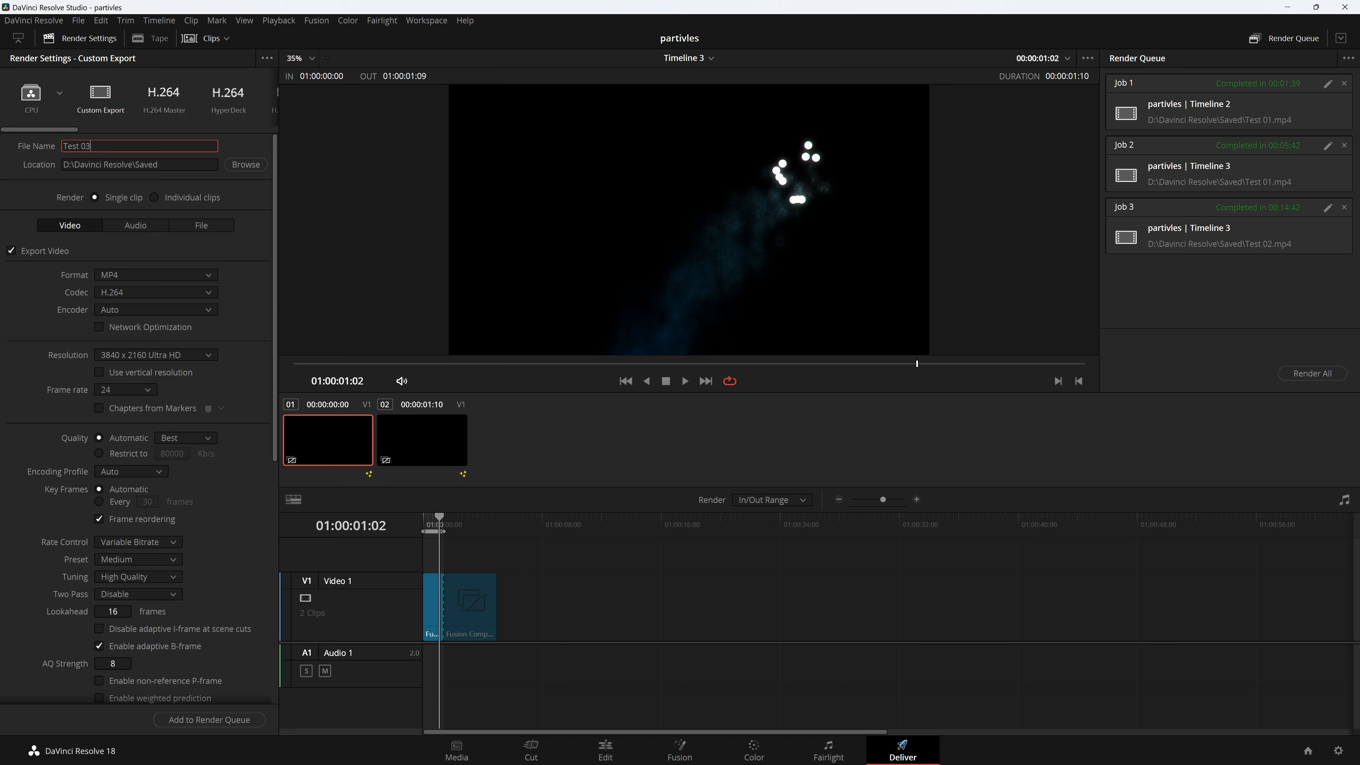
pyautogui.write('without')
pyautogui.write(' dop')
pyautogui.write('=')
pyautogui.press('BackSpace')
pyautogui.press('BackSpace')
pyautogui.click(209, 720)
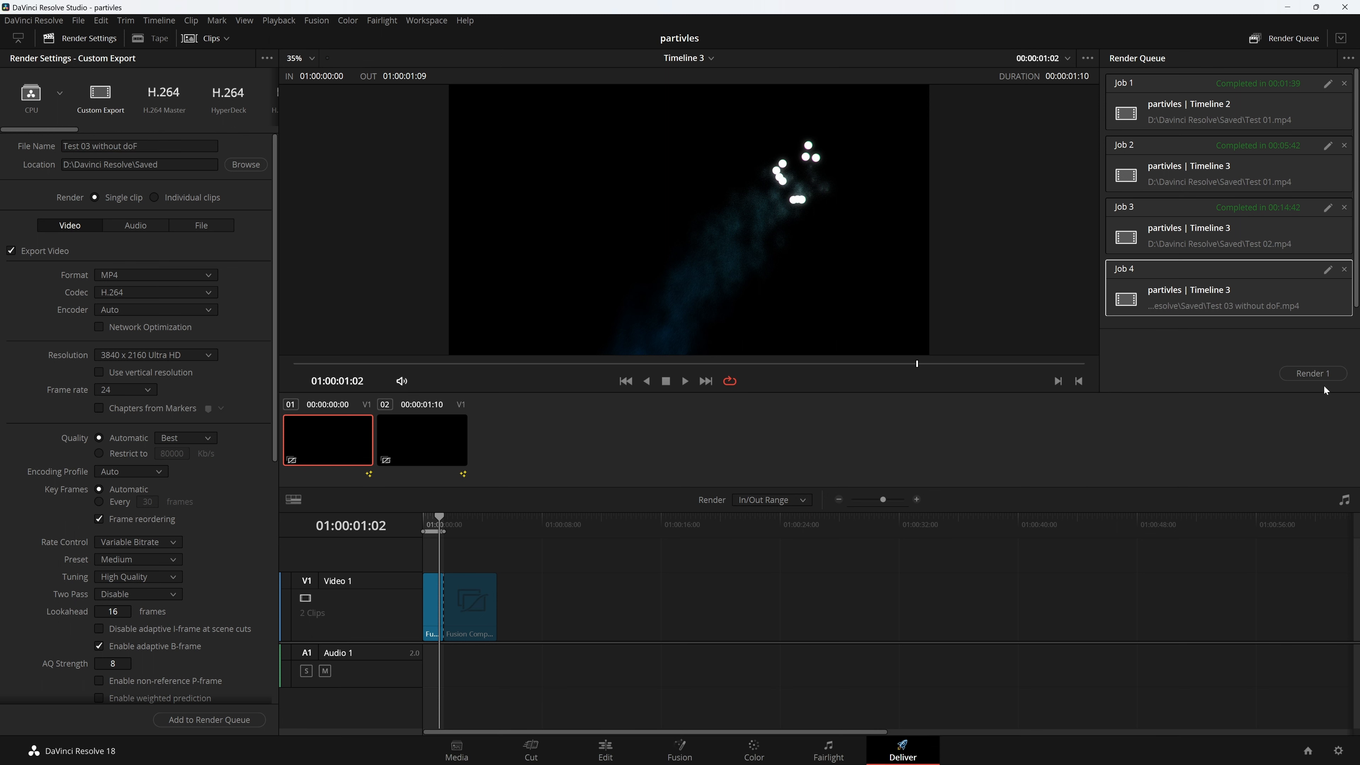
pyautogui.click(1313, 373)
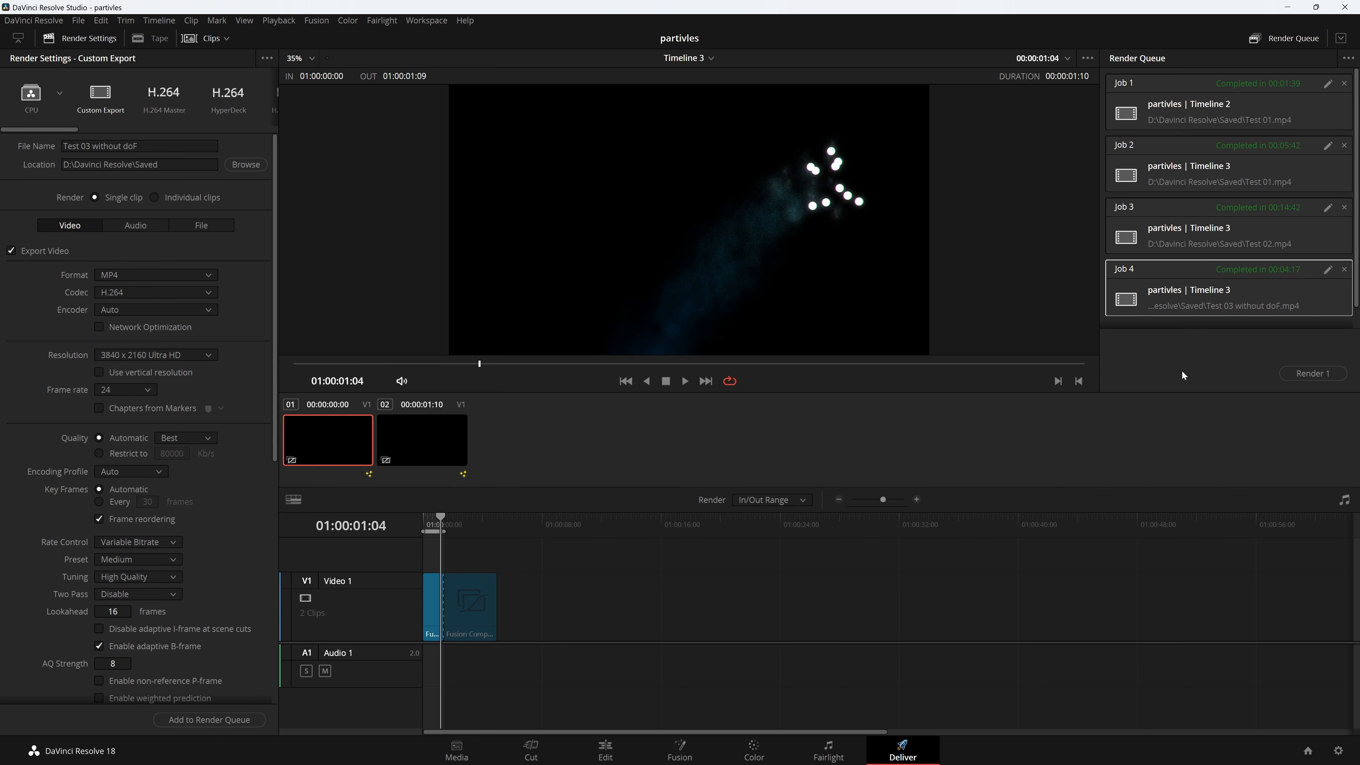
# Open the file location of the Test 03 without doF render and play the video on repeat
pyautogui.rightClick(1272, 260)
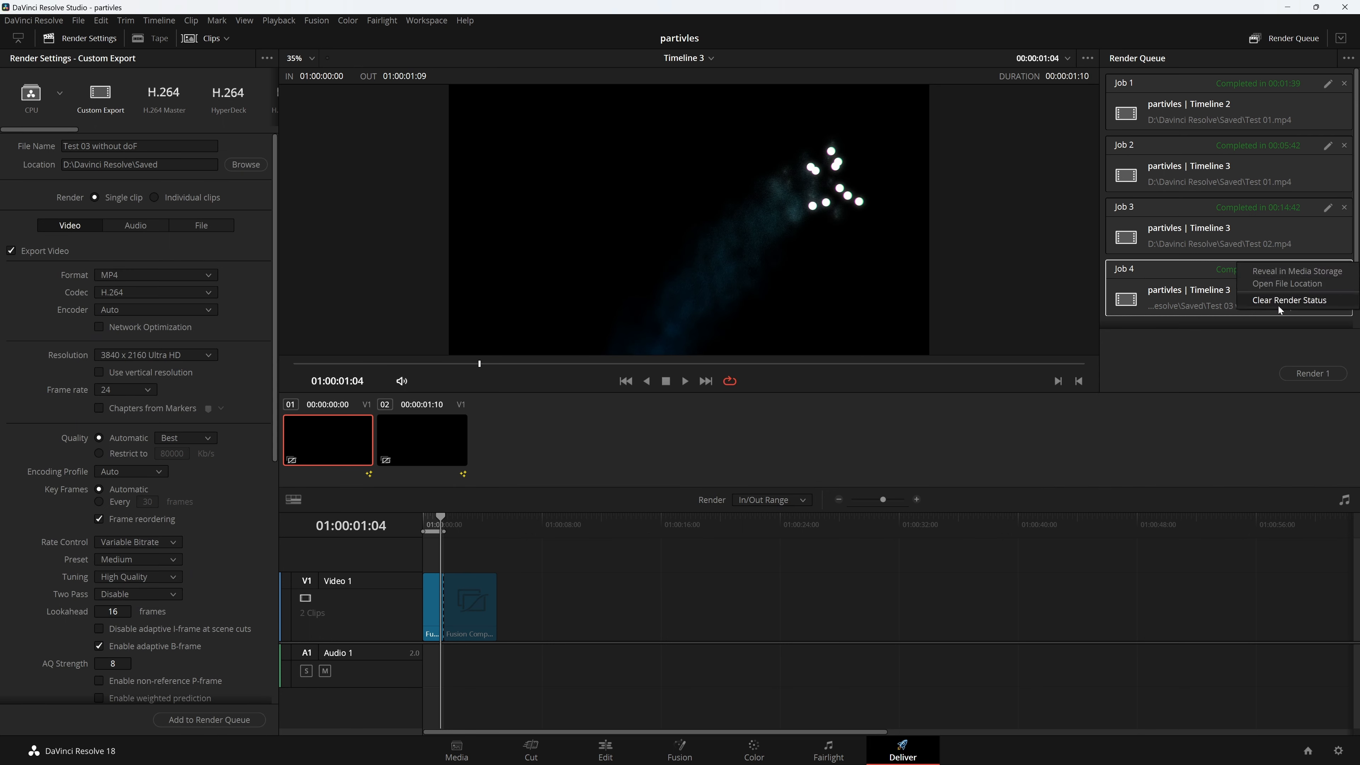
pyautogui.click(1291, 288)
pyautogui.click(1330, 731)
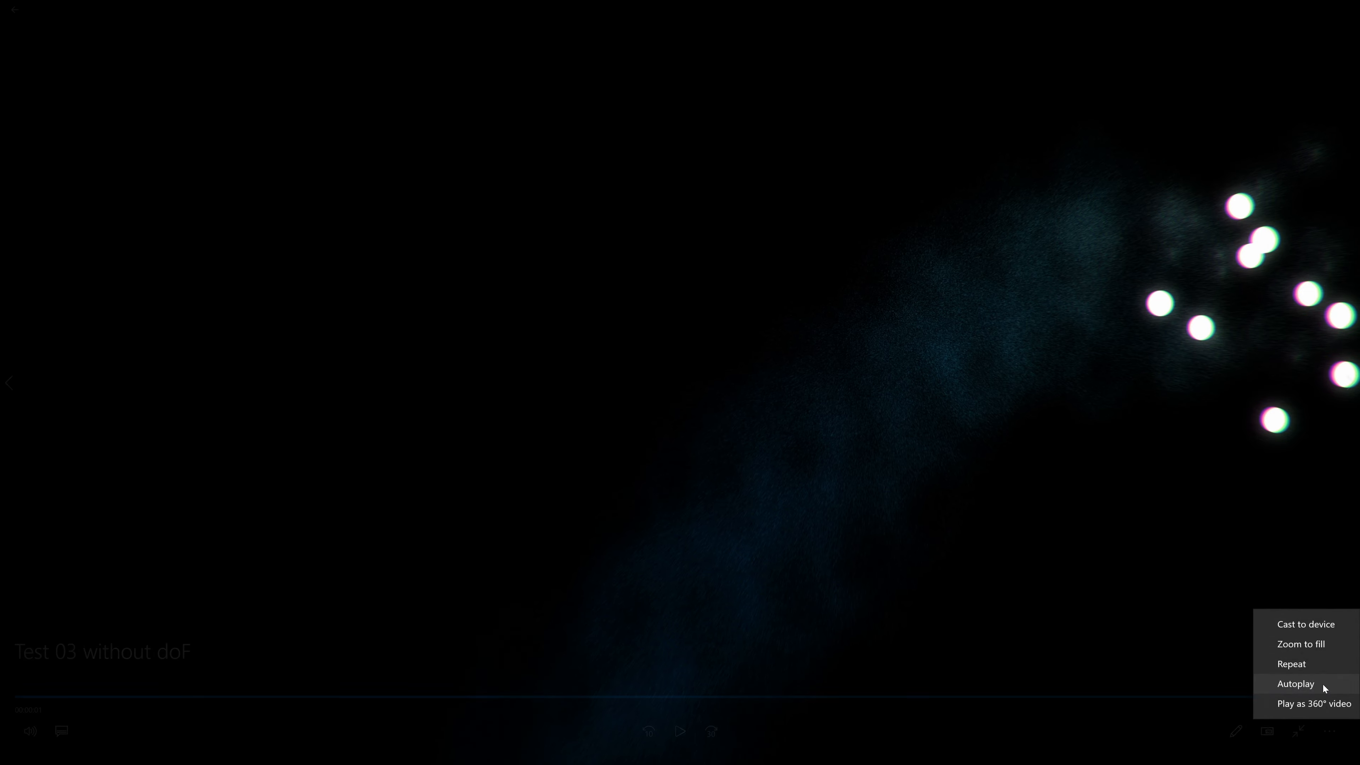
pyautogui.click(1324, 665)
pyautogui.doubleClick(804, 558)
pyautogui.click(679, 741)
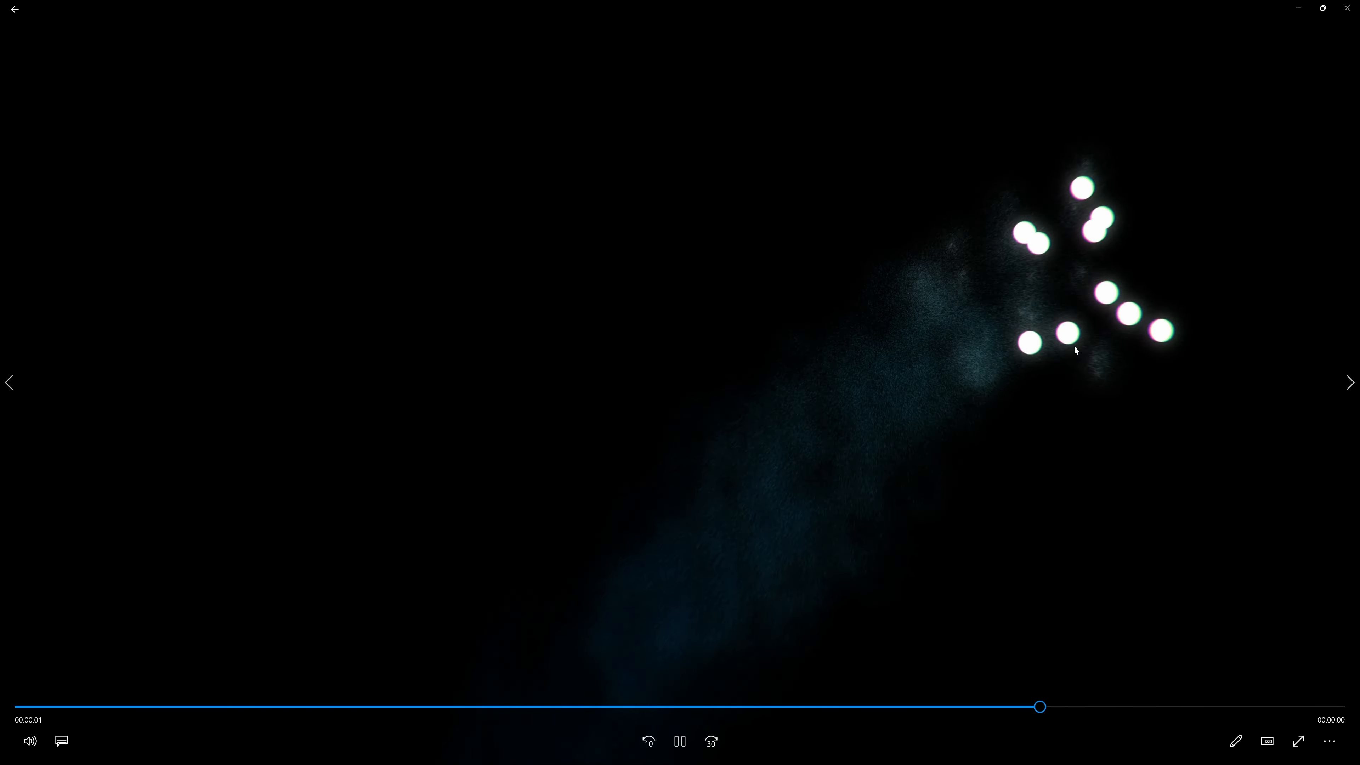
pyautogui.click(1302, 14)
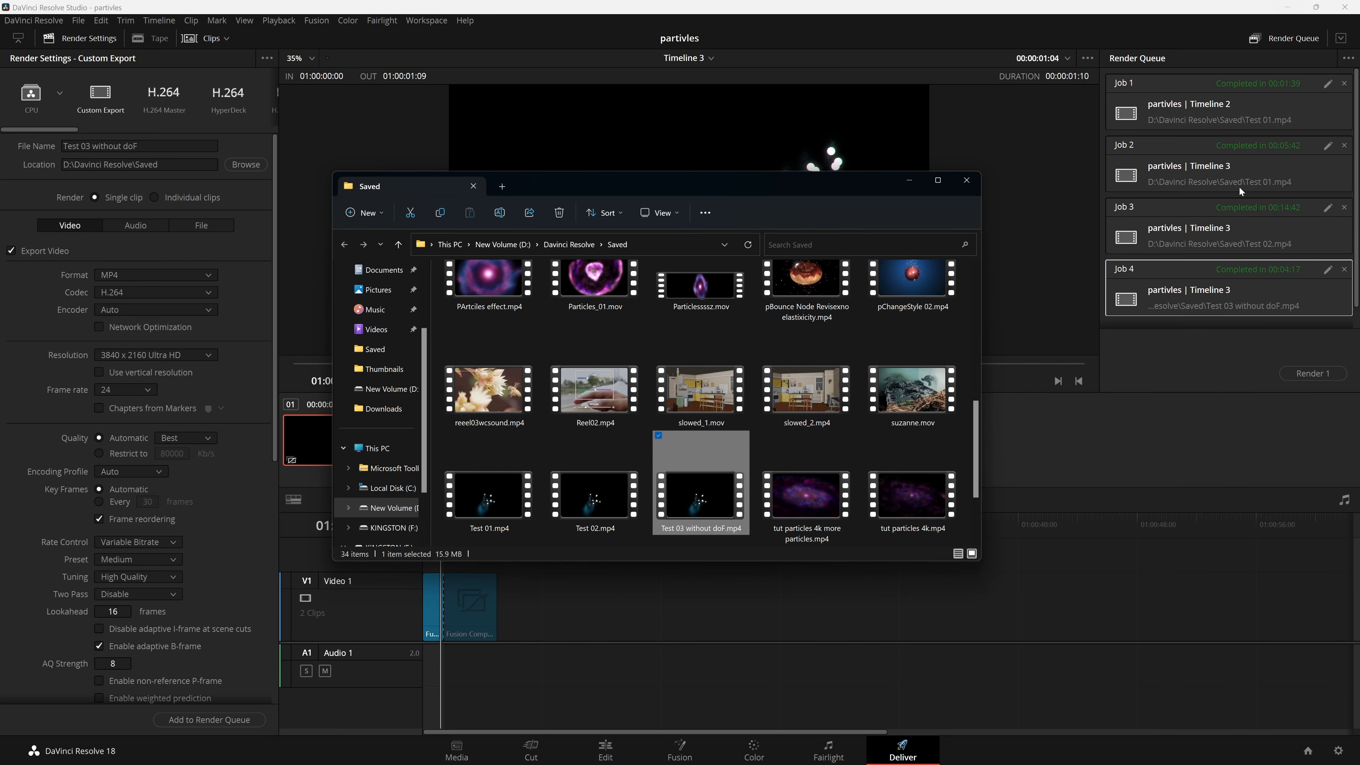
# Open the file location of the Test 02 render and play it back to compare the depth of field, closing the player
pyautogui.click(1218, 237)
pyautogui.rightClick(1218, 238)
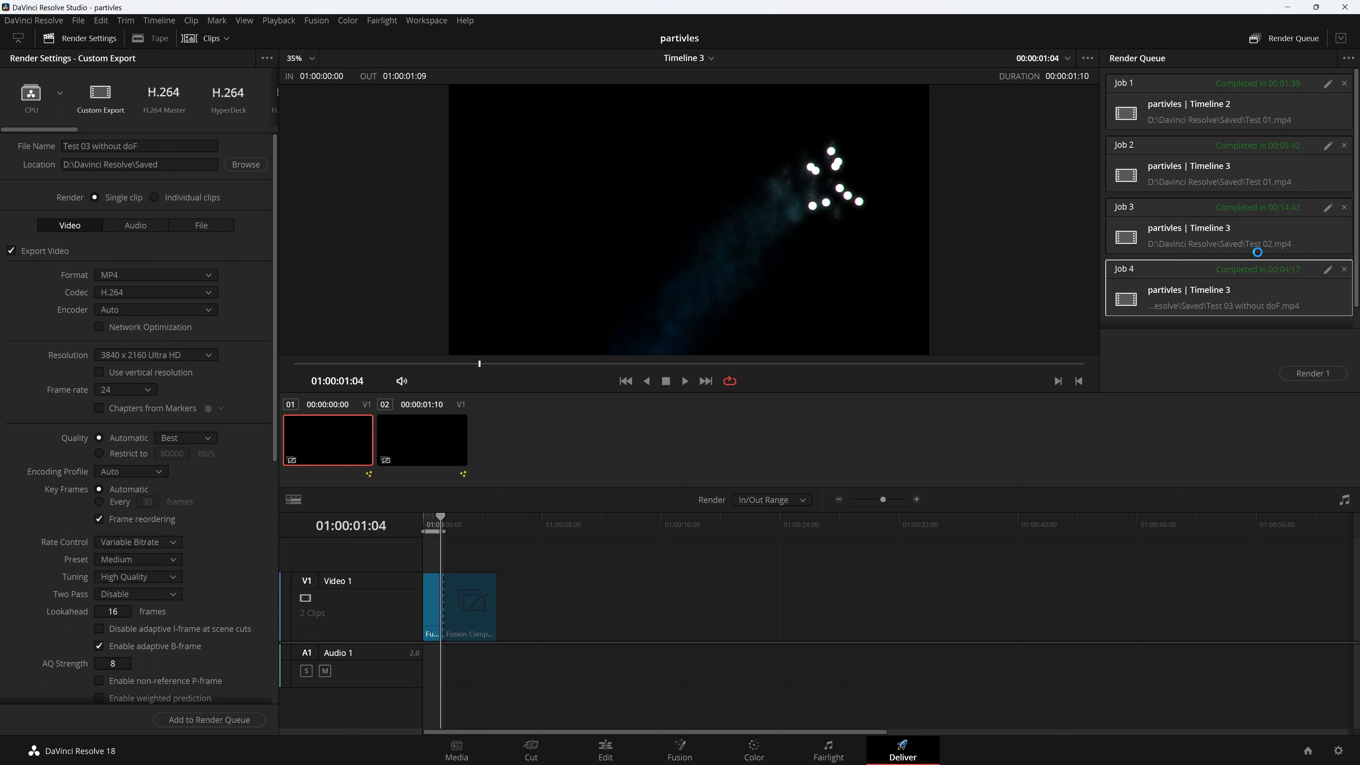
pyautogui.click(1258, 254)
pyautogui.click(606, 748)
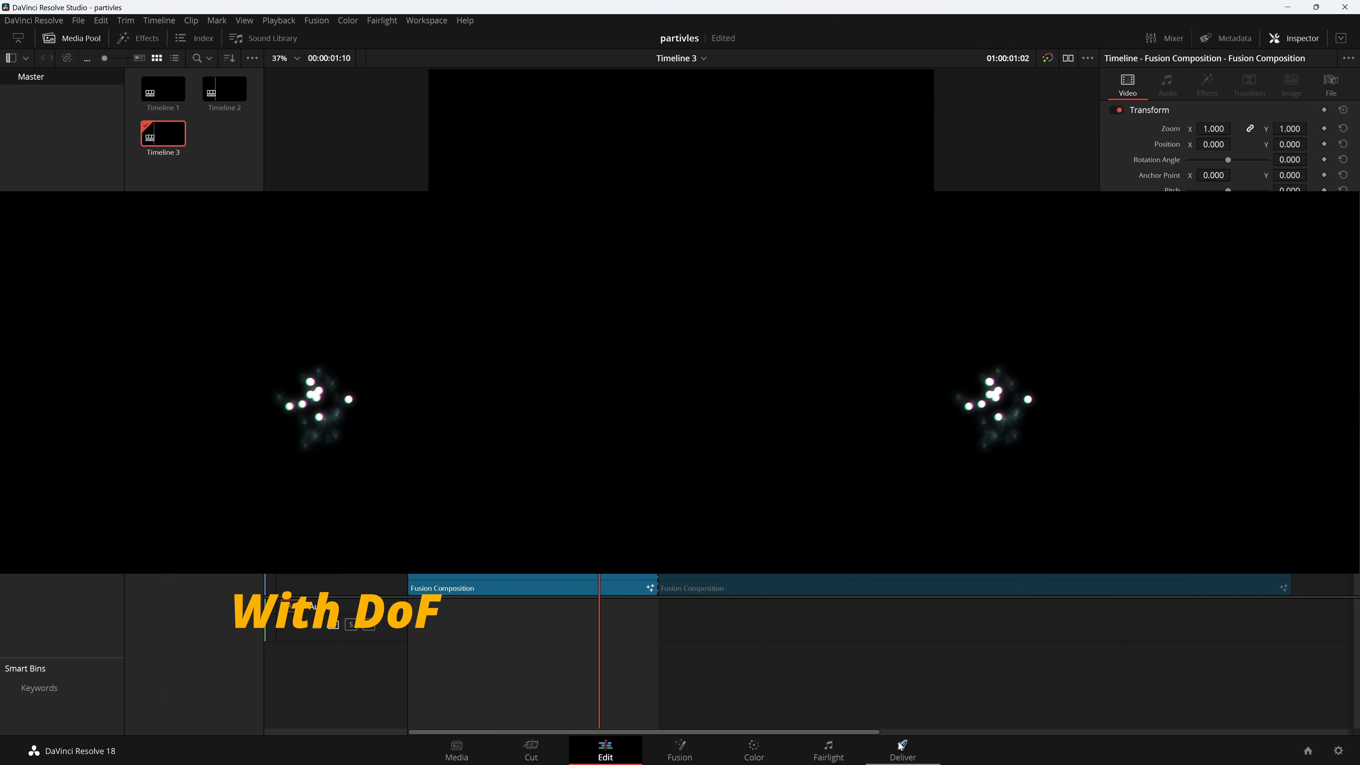
pyautogui.click(903, 747)
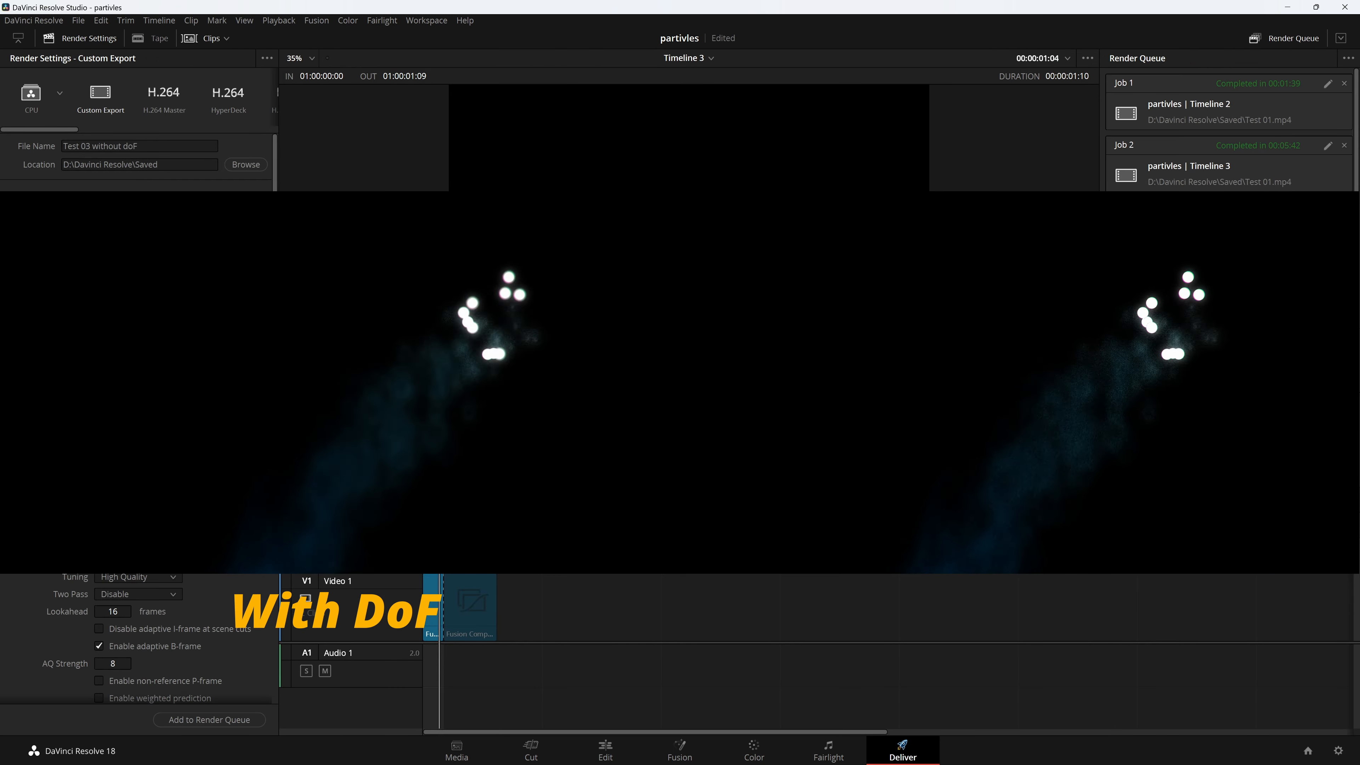
pyautogui.click(1035, 751)
pyautogui.press('space')
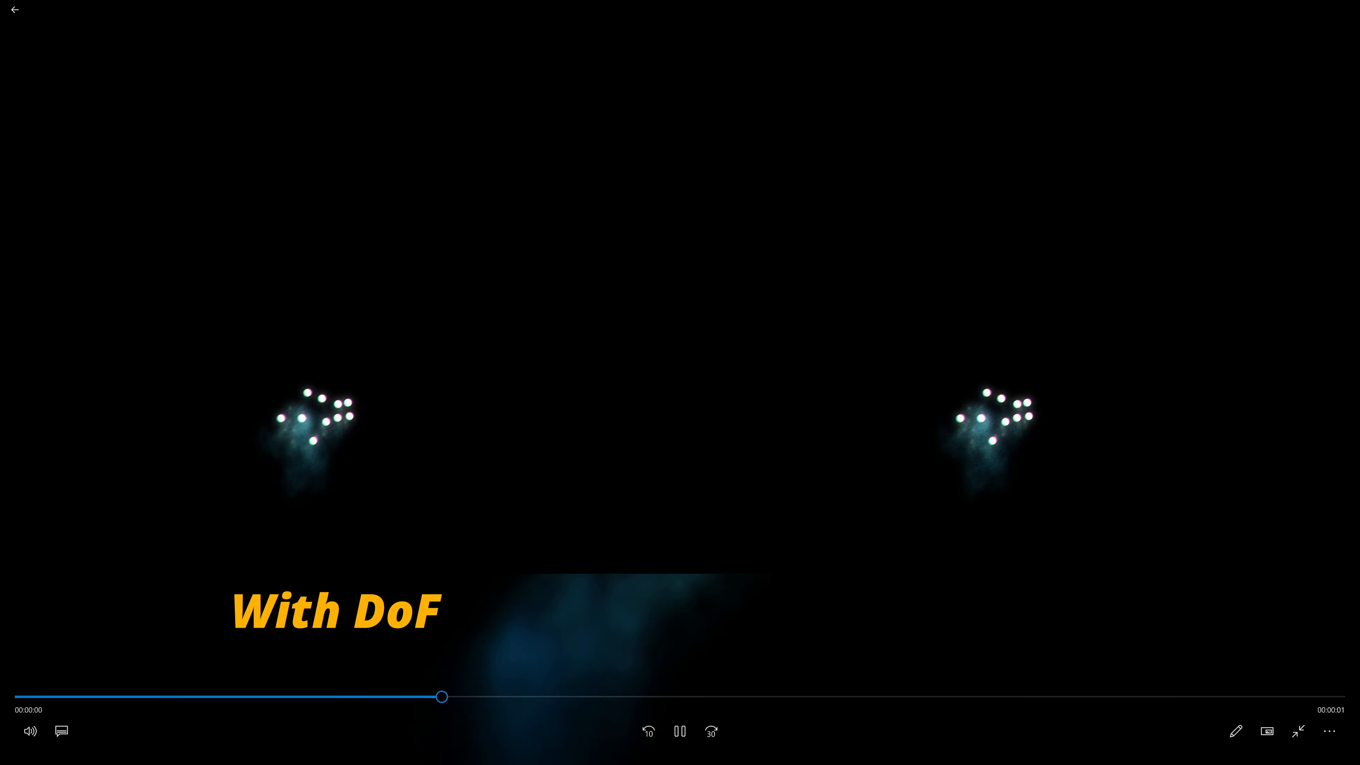
pyautogui.press('Escape')
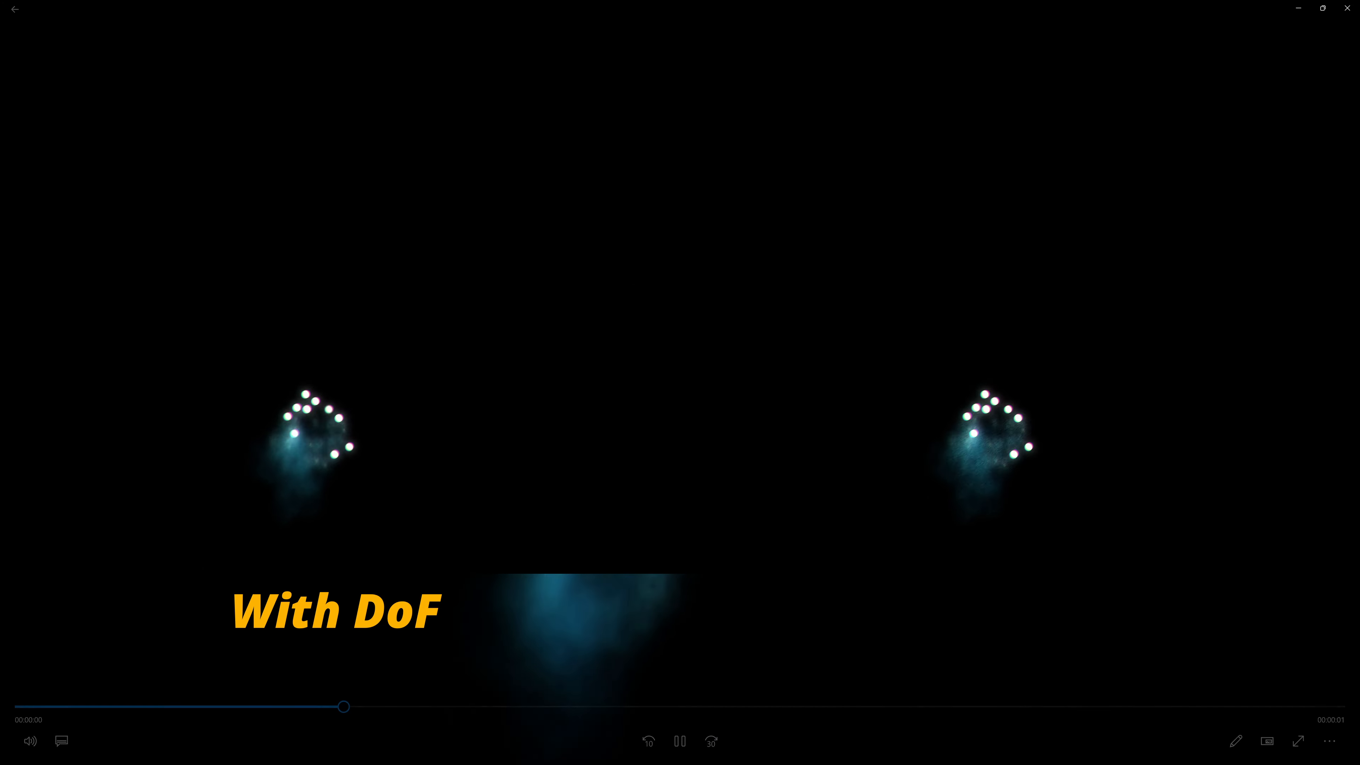
pyautogui.click(1347, 8)
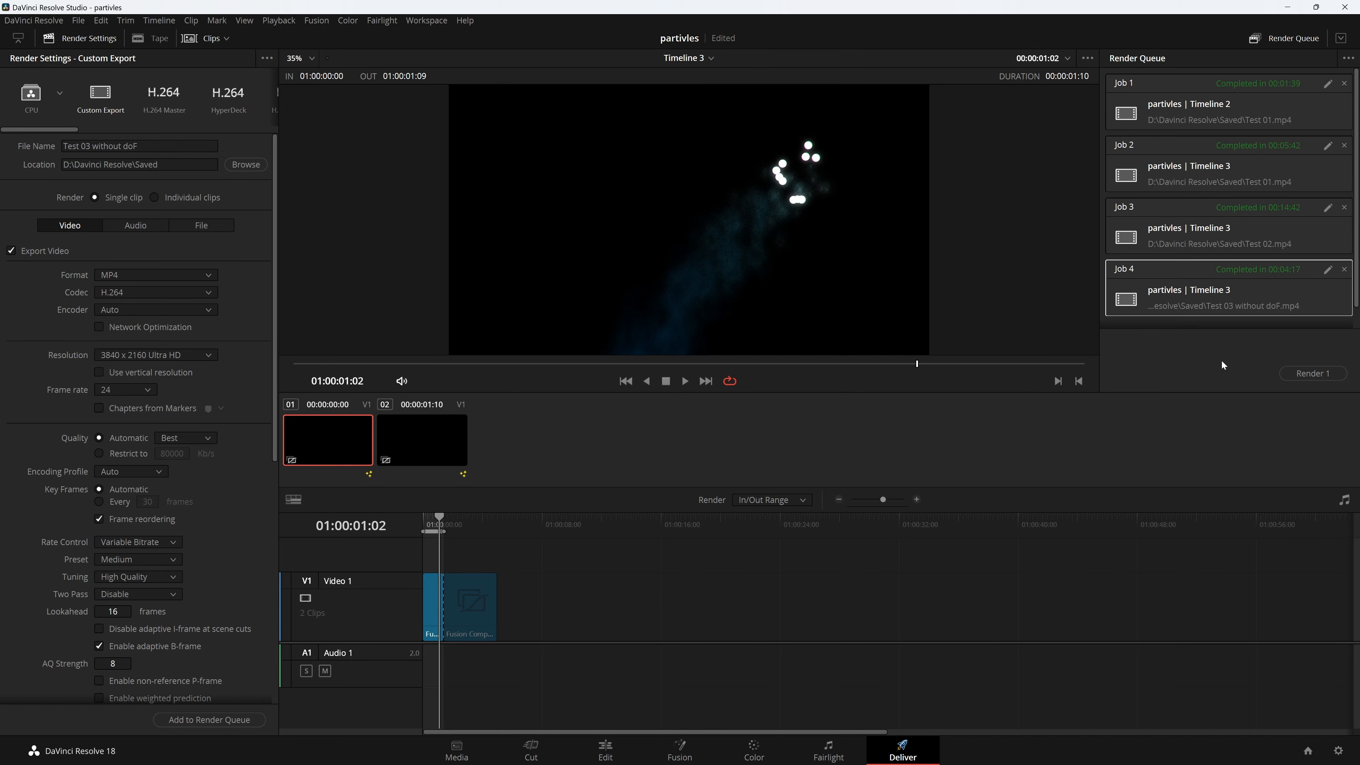
# Return to the Fusion composition at frame 0 and review the particle node chain and the pSpawn1 settings
pyautogui.click(677, 750)
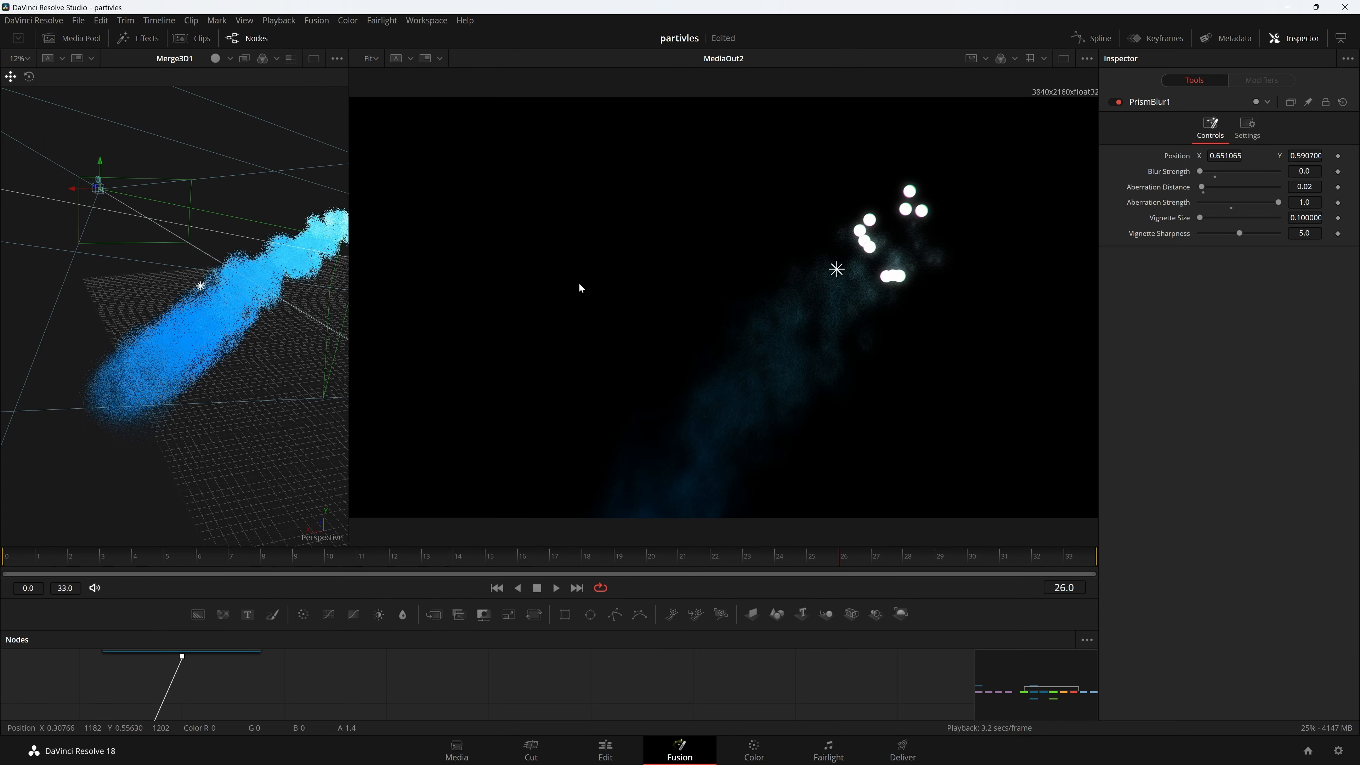
pyautogui.moveTo(300, 358); pyautogui.dragTo(188, 388)
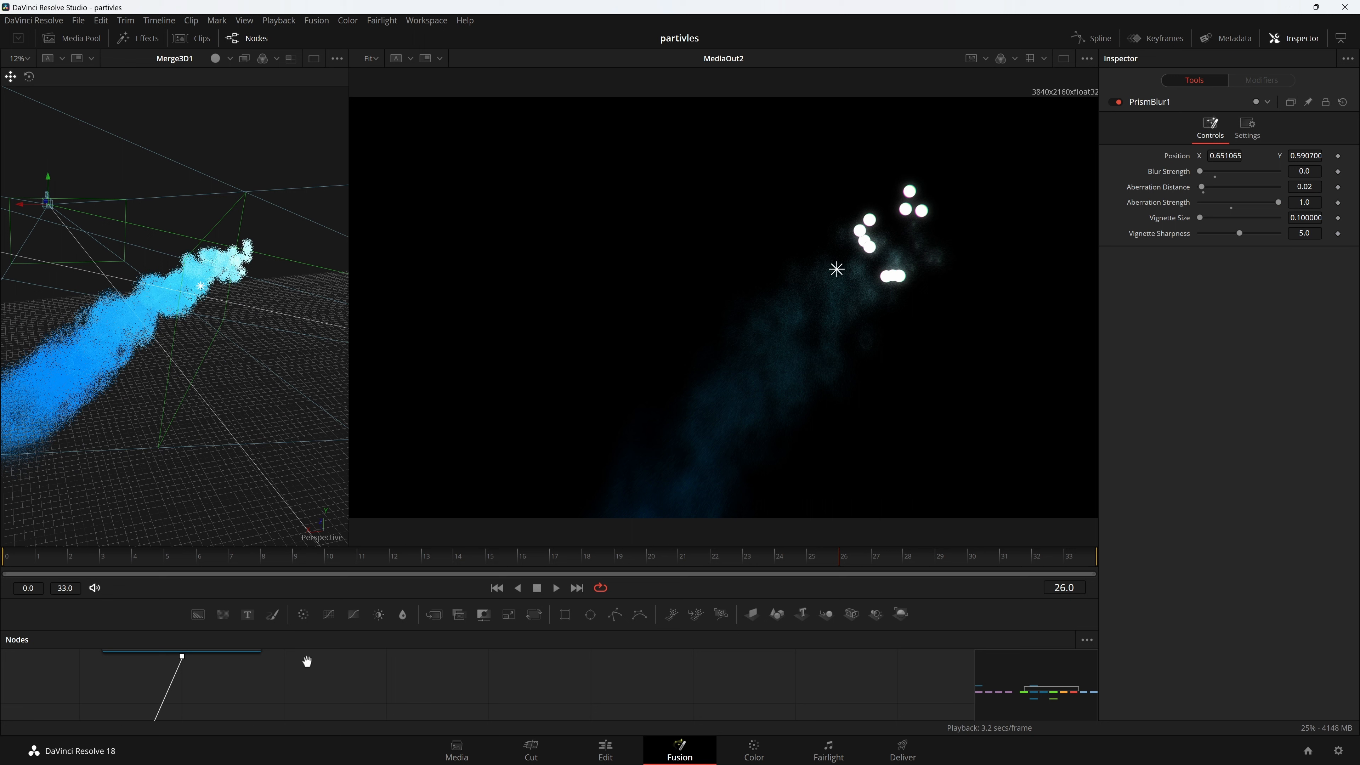
pyautogui.moveTo(306, 662); pyautogui.dragTo(506, 644)
pyautogui.scroll(-5, 419, 680)
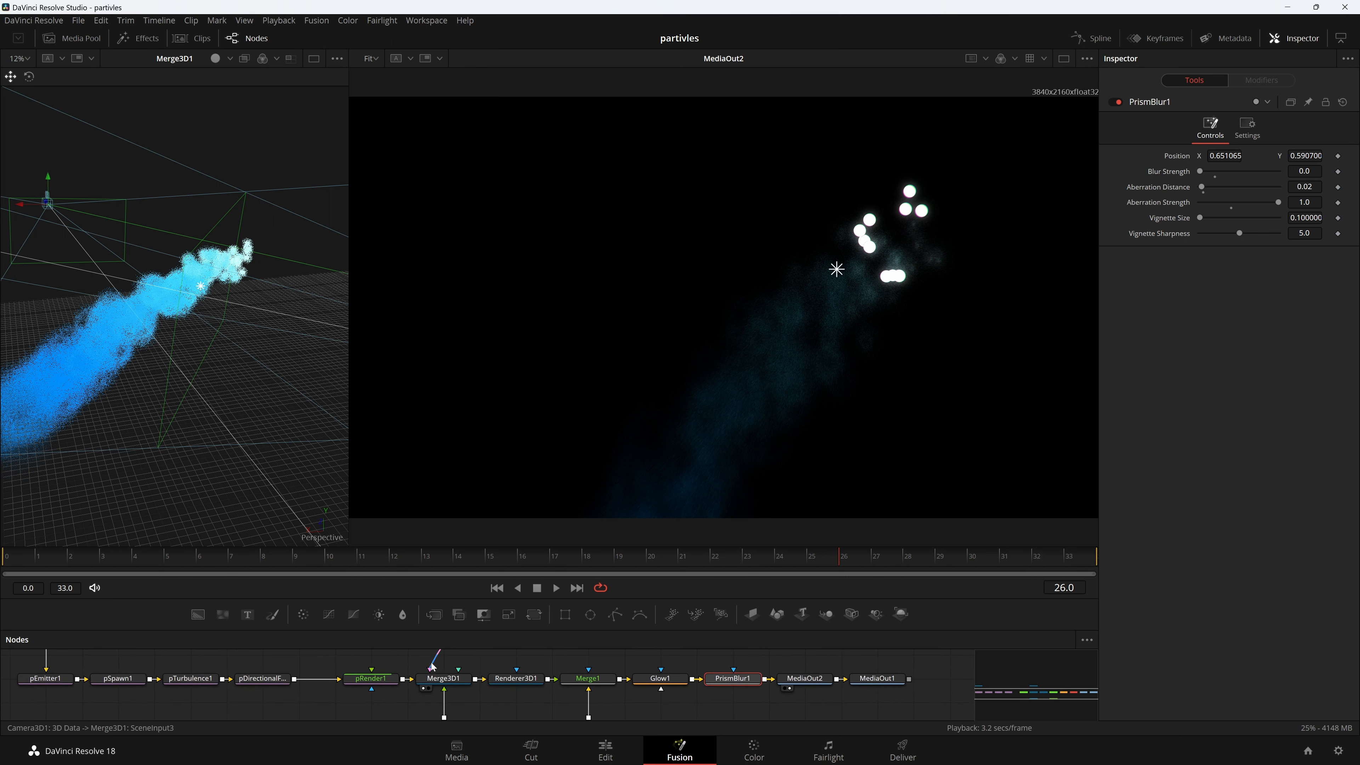
pyautogui.click(496, 588)
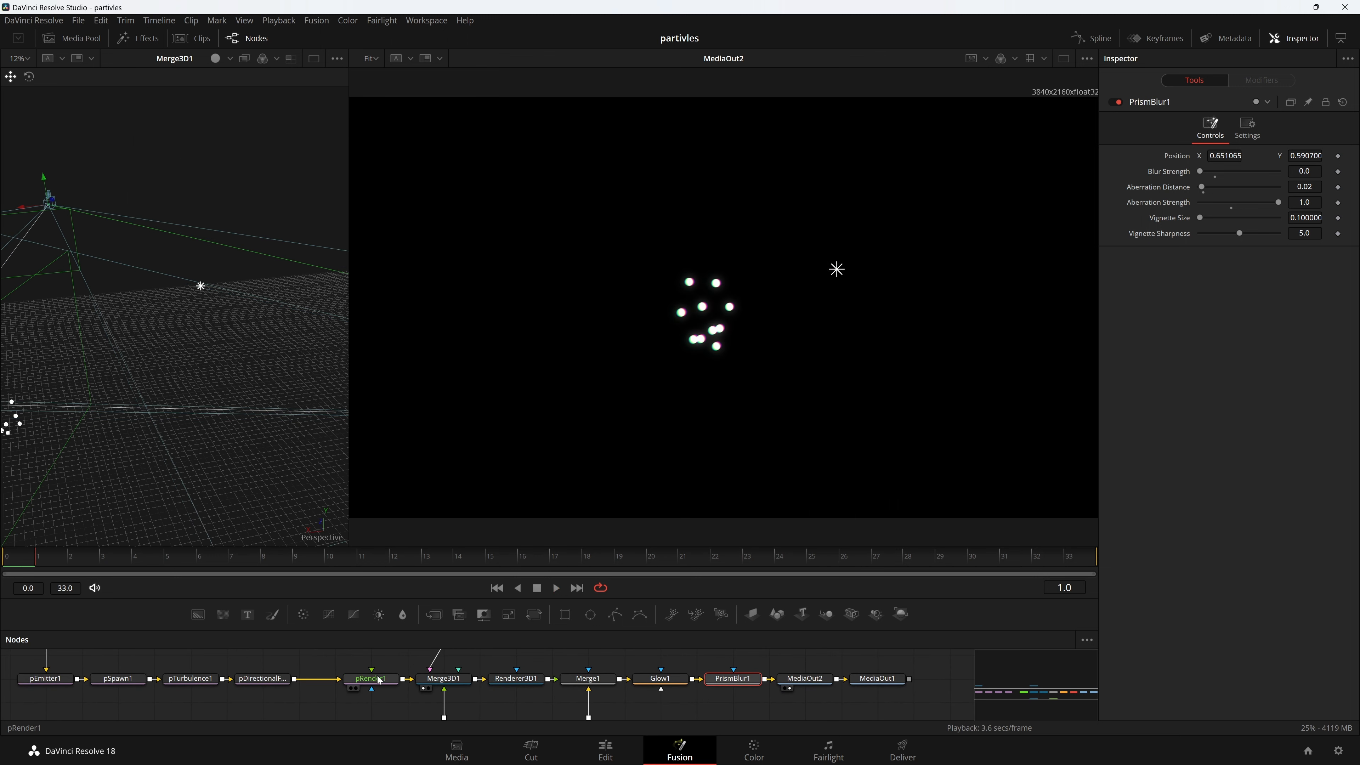
pyautogui.moveTo(237, 682); pyautogui.dragTo(389, 710)
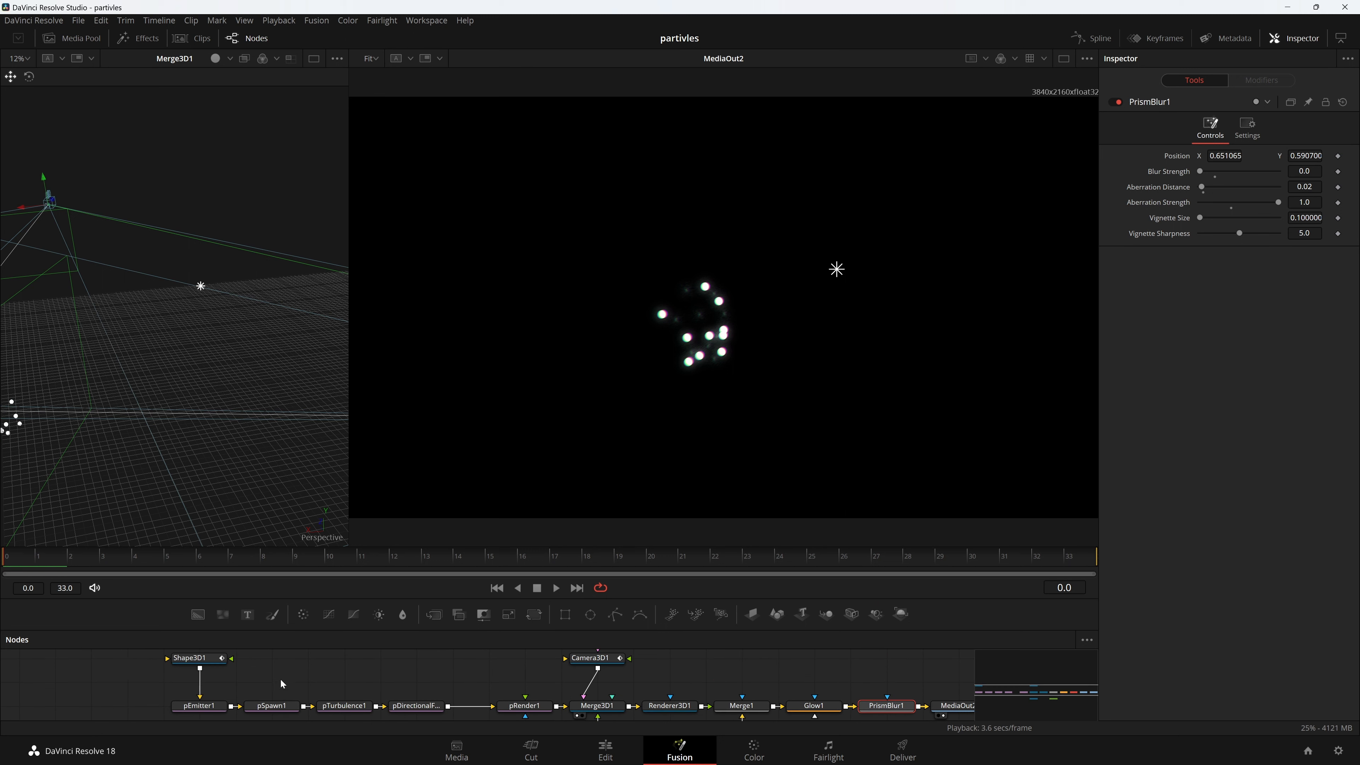
pyautogui.moveTo(309, 669); pyautogui.dragTo(296, 651)
pyautogui.click(261, 684)
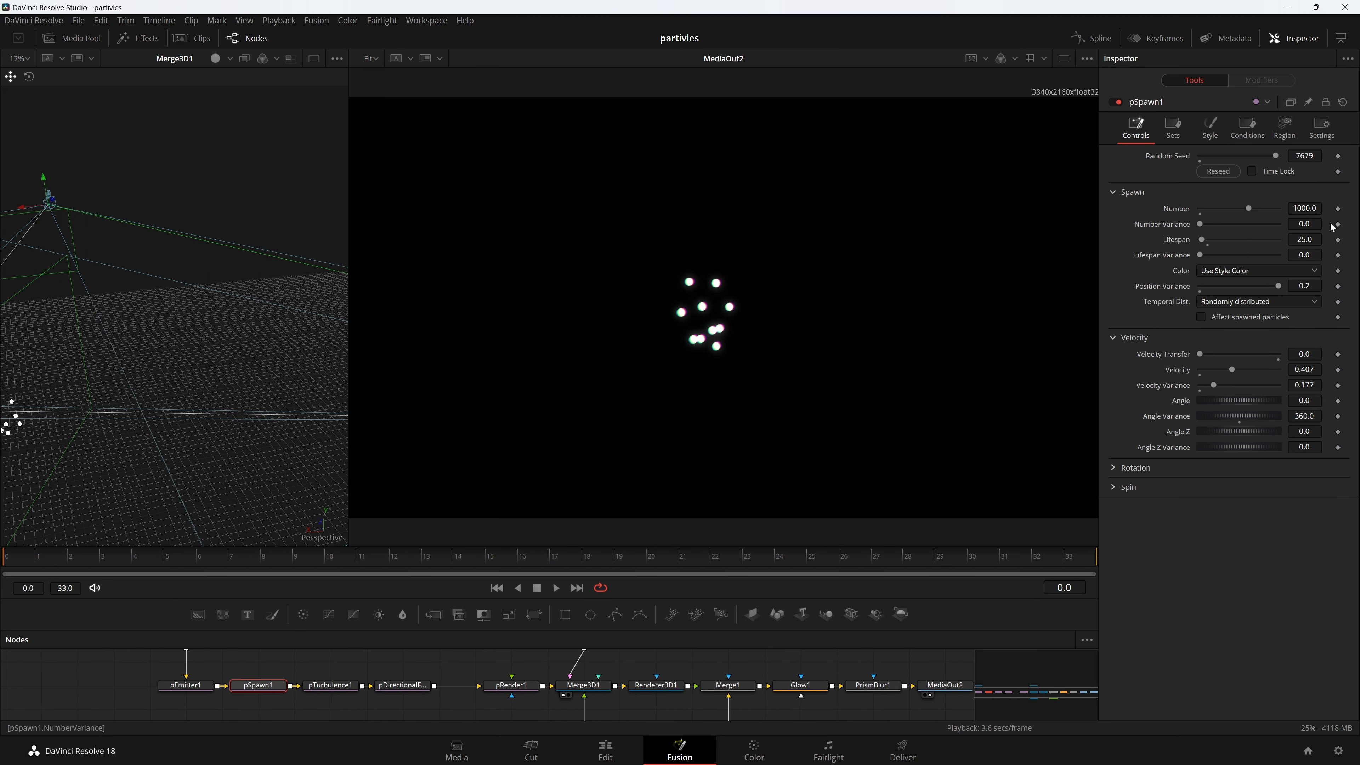
# Move PrismBlur1 and both MediaOut nodes further along the chain and insert a Soft Glow node after Glow1
pyautogui.moveTo(887, 693); pyautogui.dragTo(834, 663)
pyautogui.moveTo(688, 689); pyautogui.dragTo(798, 689)
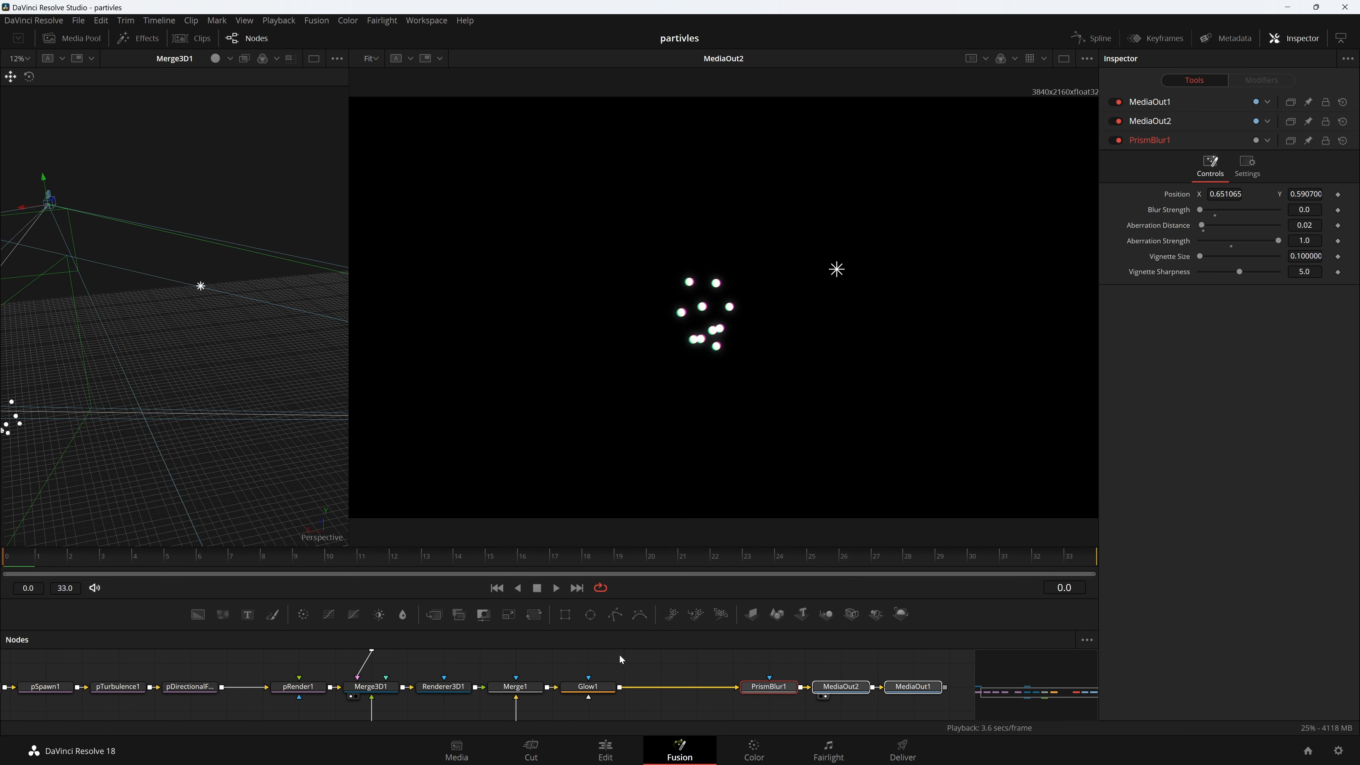
pyautogui.click(596, 683)
pyautogui.hotkey('shift', 'space')
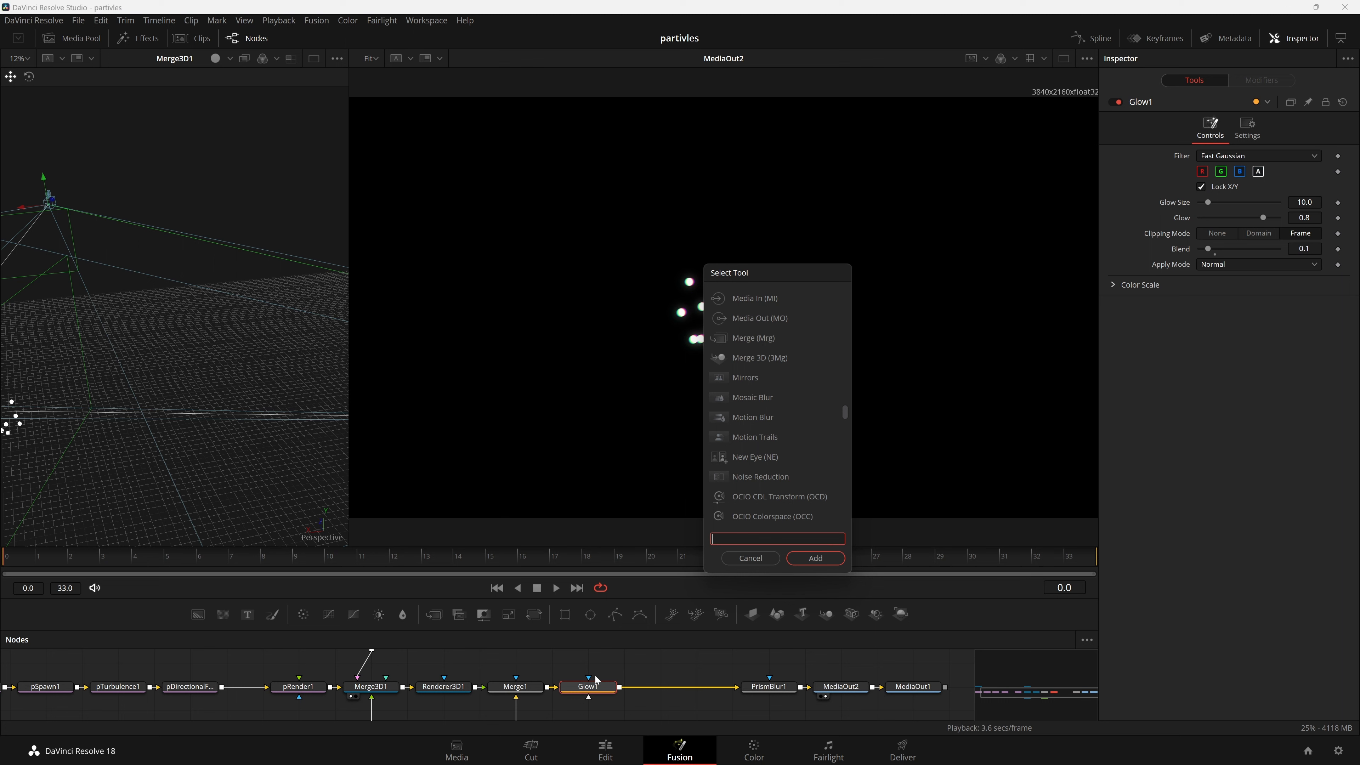
pyautogui.write('sat')
pyautogui.press('BackSpace')
pyautogui.press('BackSpace')
pyautogui.press('BackSpace')
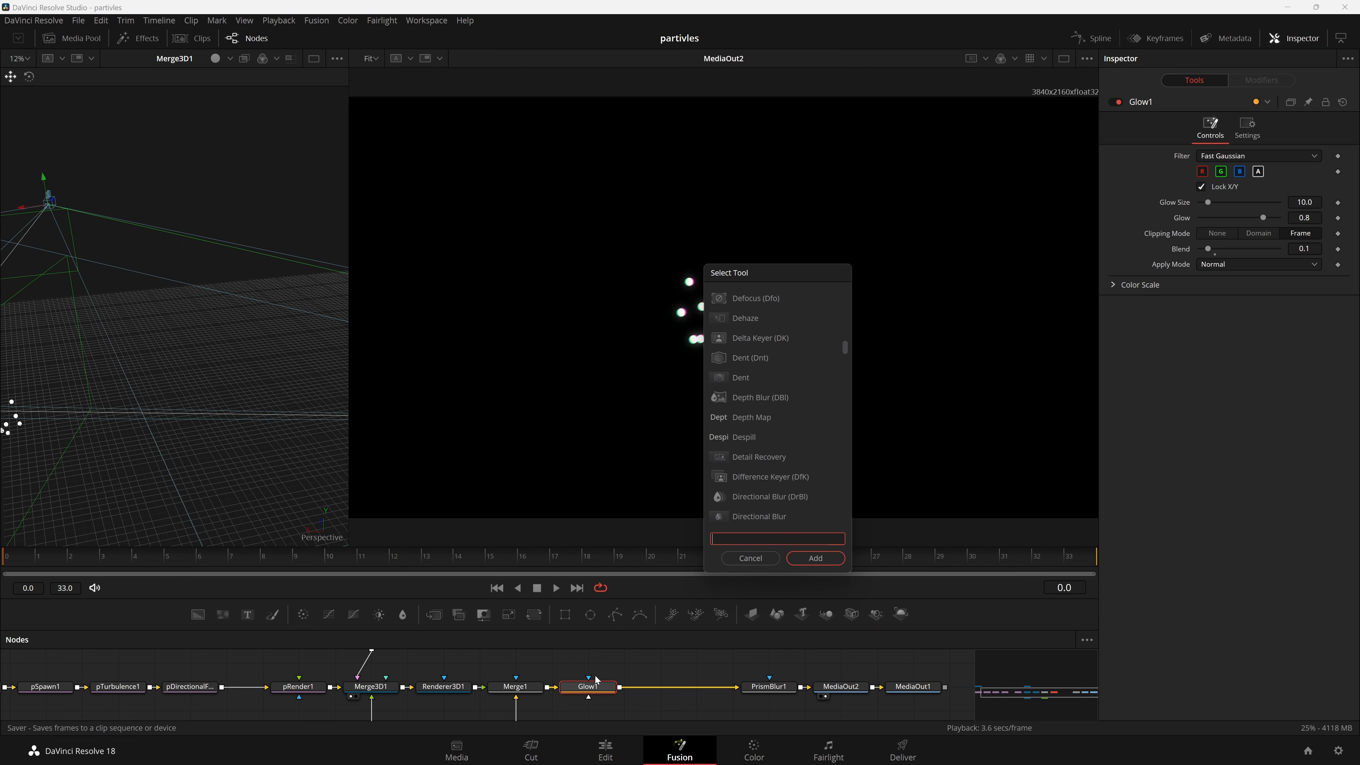
pyautogui.write('soft')
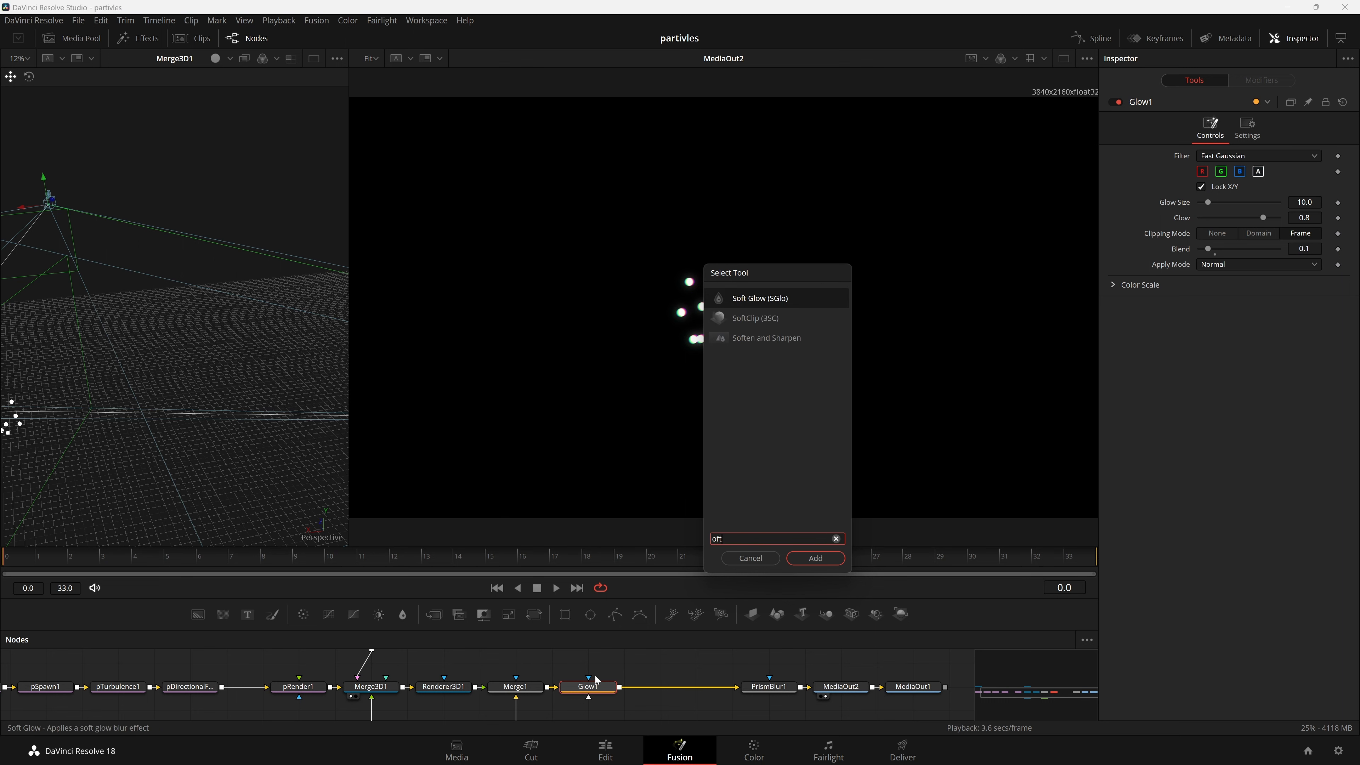
pyautogui.press('Return')
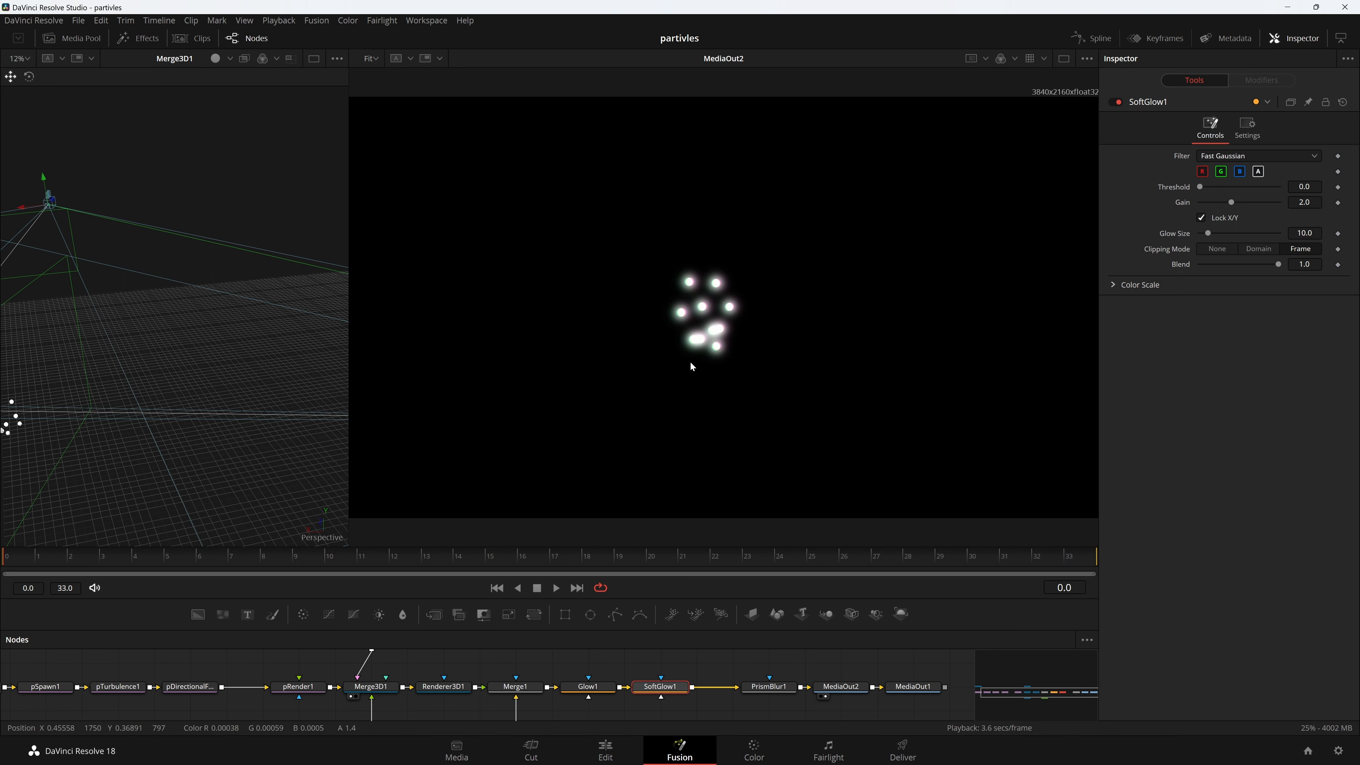
# Set SoftGlow1's Blend to 0.5 and widen the Merge3D1 viewer beside the MediaOut2 viewer
pyautogui.moveTo(1279, 264); pyautogui.dragTo(1243, 267)
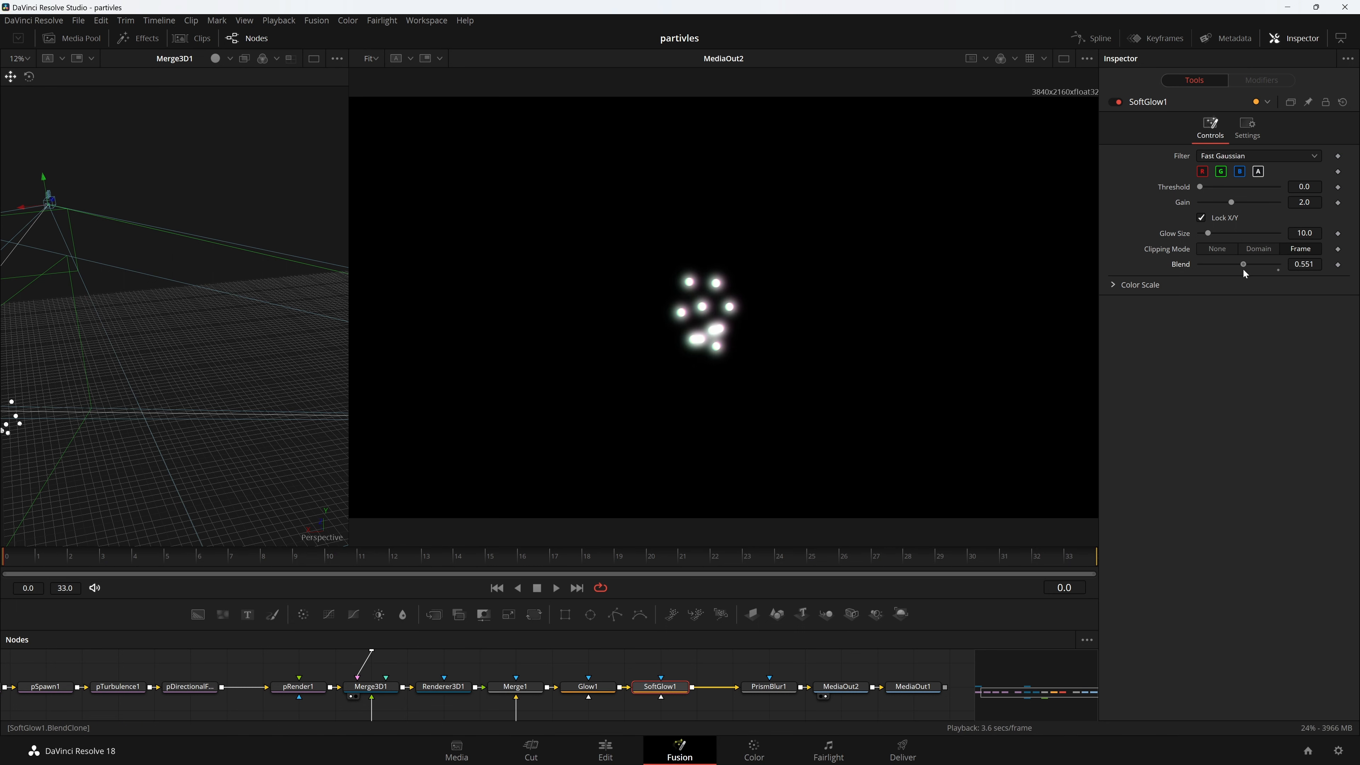
pyautogui.doubleClick(1315, 263)
pyautogui.write('0.5')
pyautogui.press('Tab')
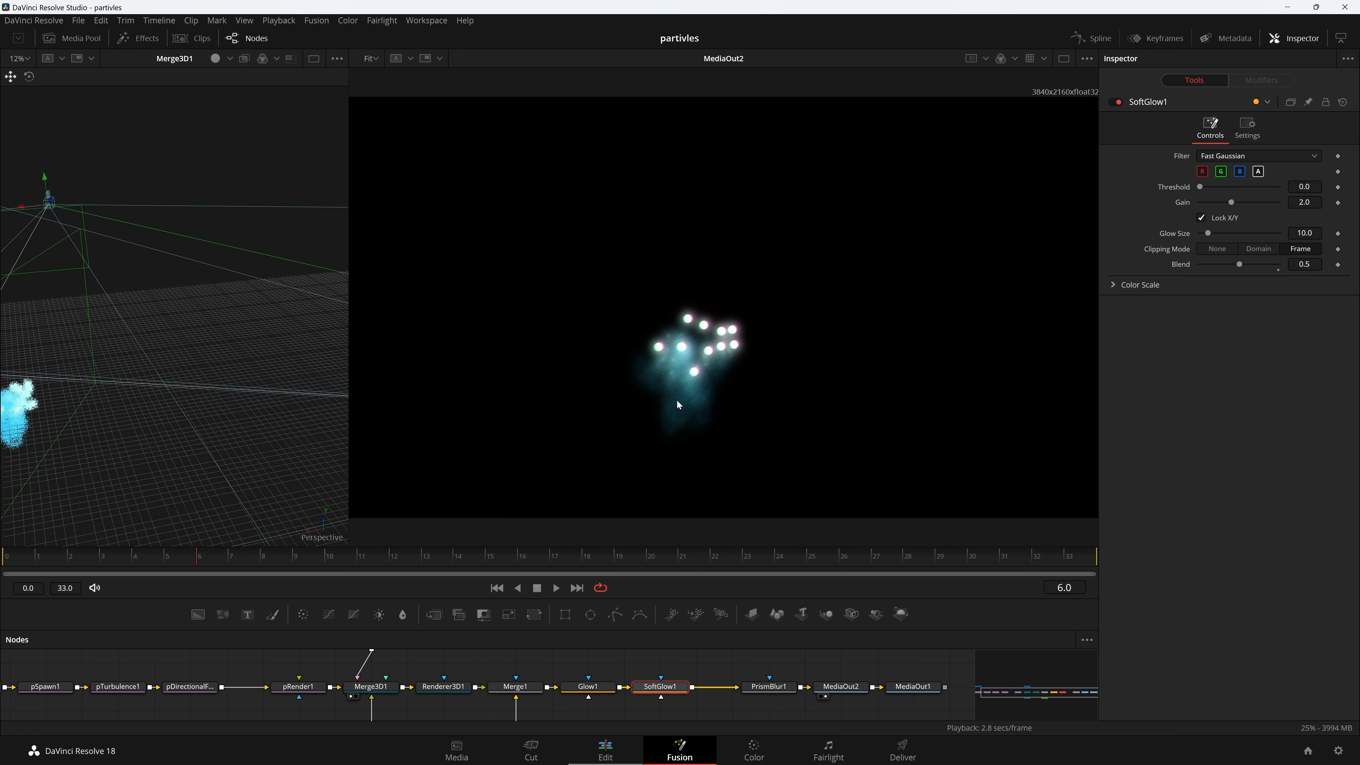
pyautogui.moveTo(349, 343); pyautogui.dragTo(595, 354)
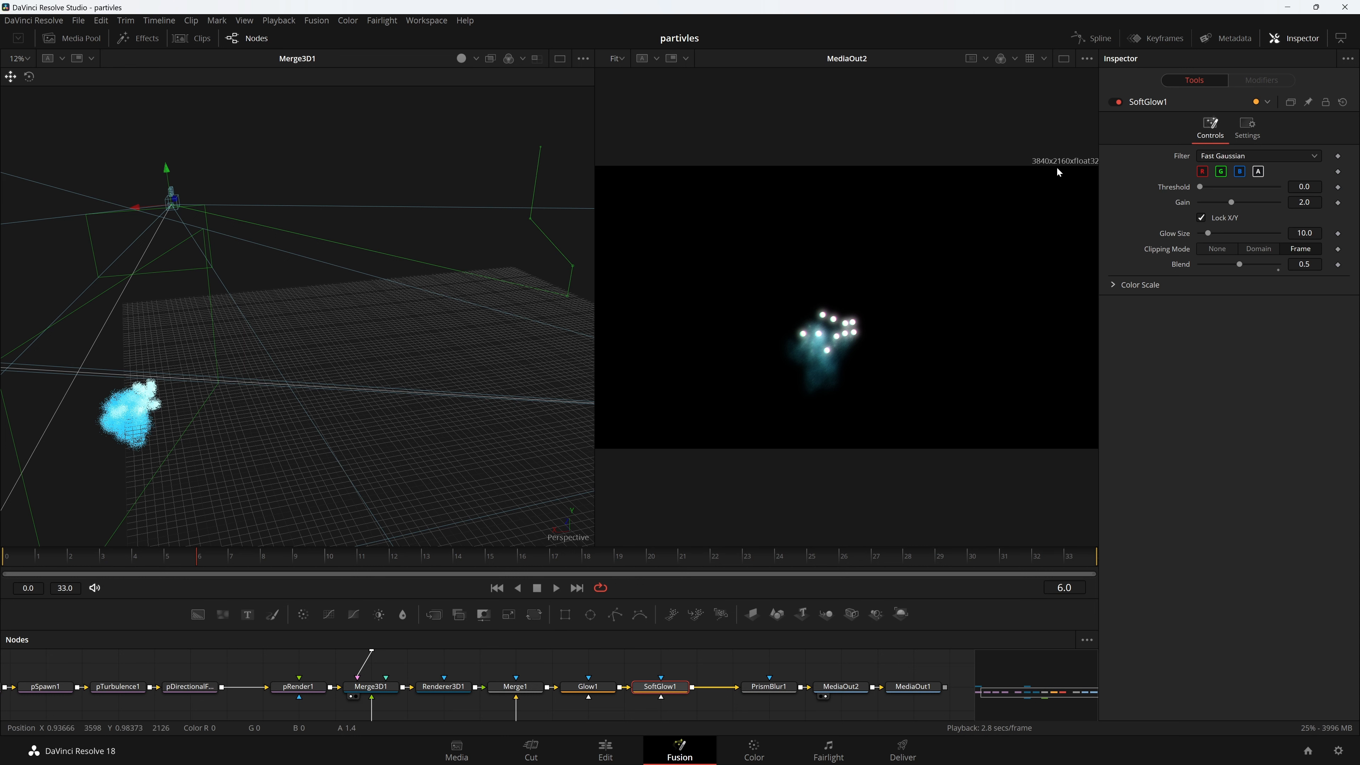
pyautogui.moveTo(426, 700); pyautogui.dragTo(618, 688)
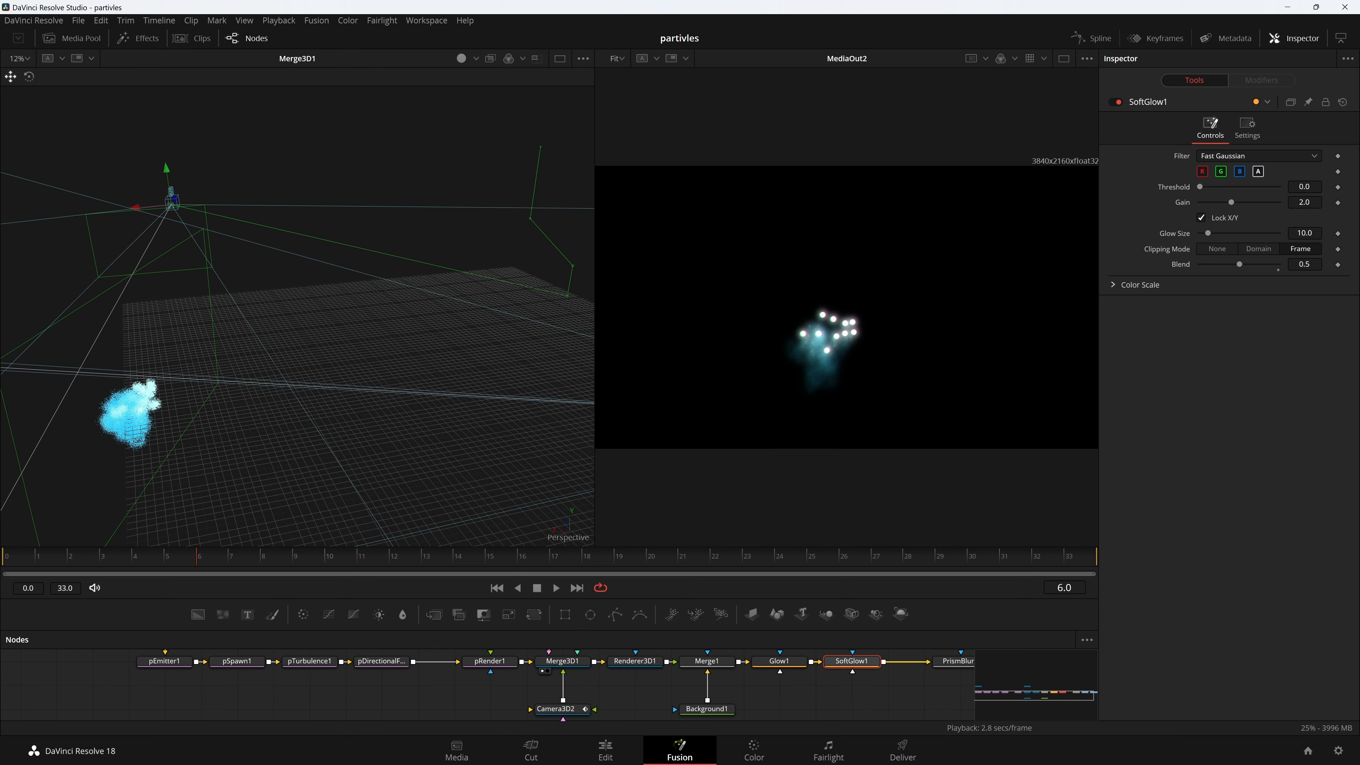